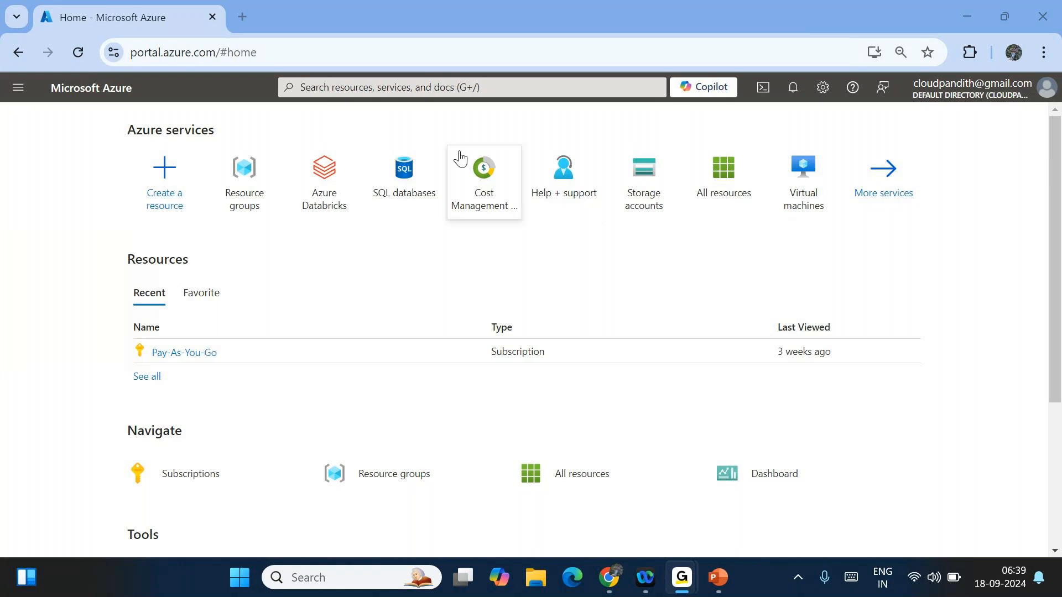
- Search the portal for 'data lak' and open the Data Lake Storage Gen1 list
{"action": "left_click", "coordinate": [377, 88]}
{"action": "type", "text": "data lak"}
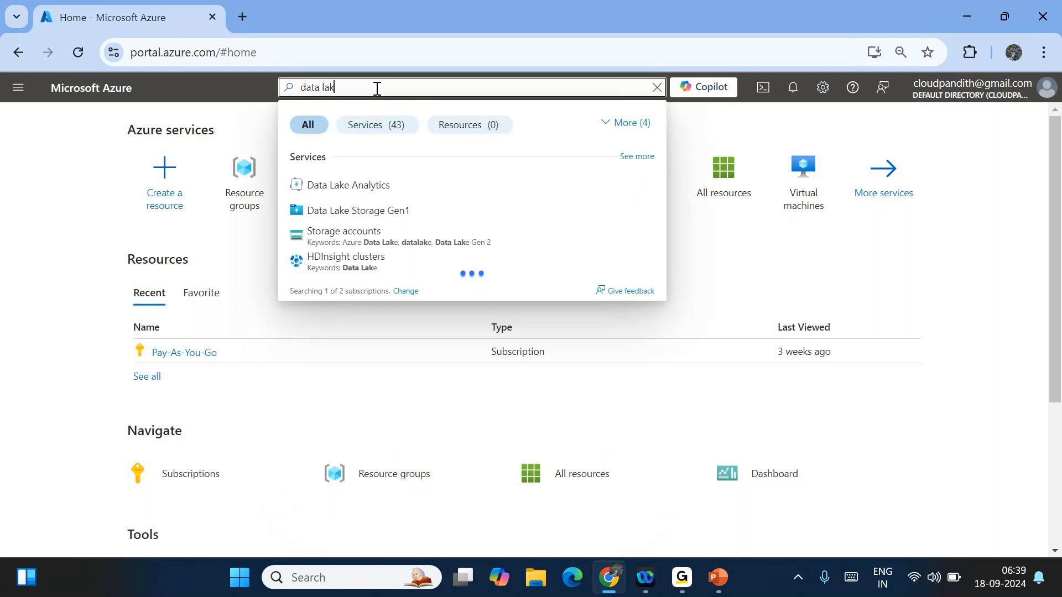
{"action": "left_click", "coordinate": [379, 212]}
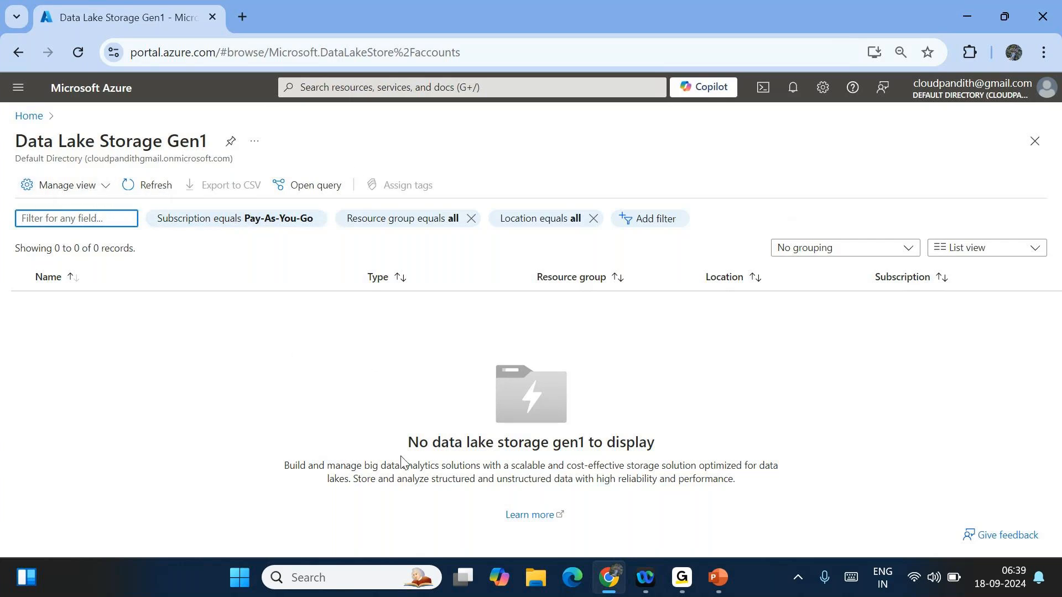
{"action": "left_click", "coordinate": [252, 381]}
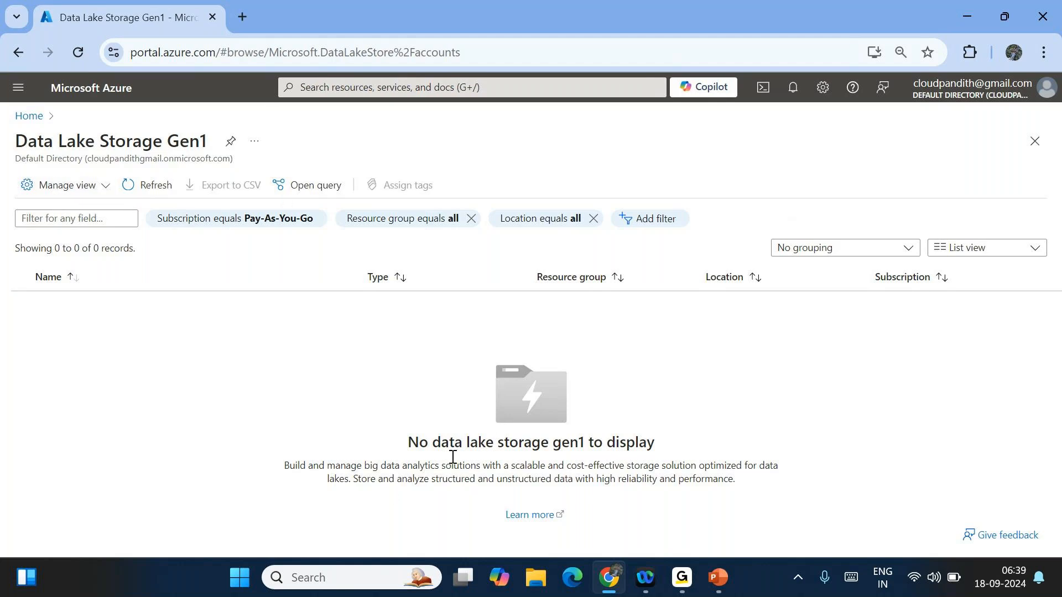
- Highlight the no-storage-accounts message and its description, then clear the highlight
{"action": "left_click_drag", "start_coordinate": [408, 442], "coordinate": [650, 435]}
{"action": "left_click_drag", "start_coordinate": [318, 465], "coordinate": [614, 545]}
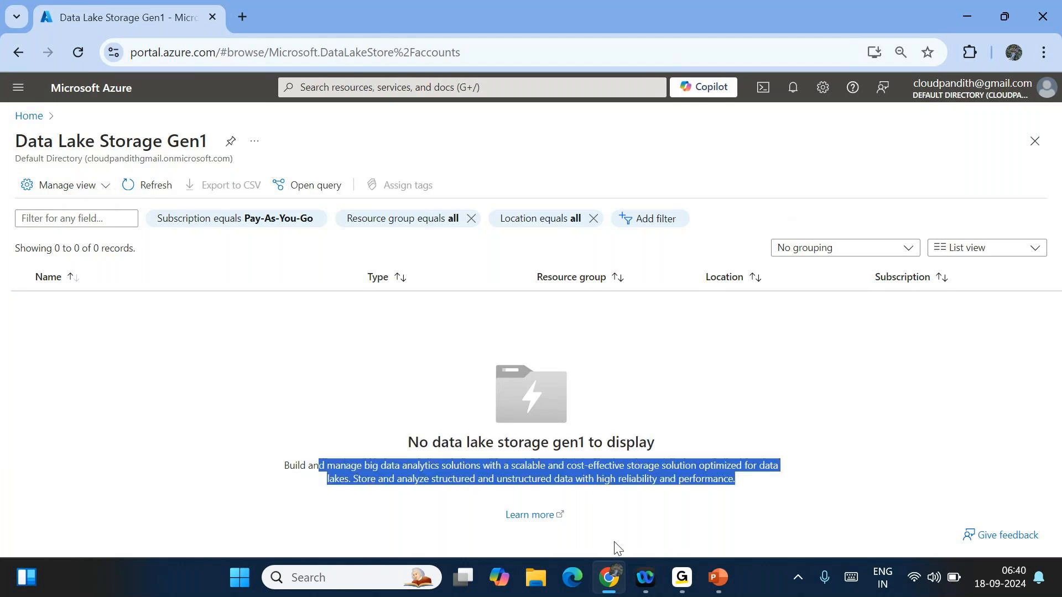
{"action": "left_click", "coordinate": [614, 544]}
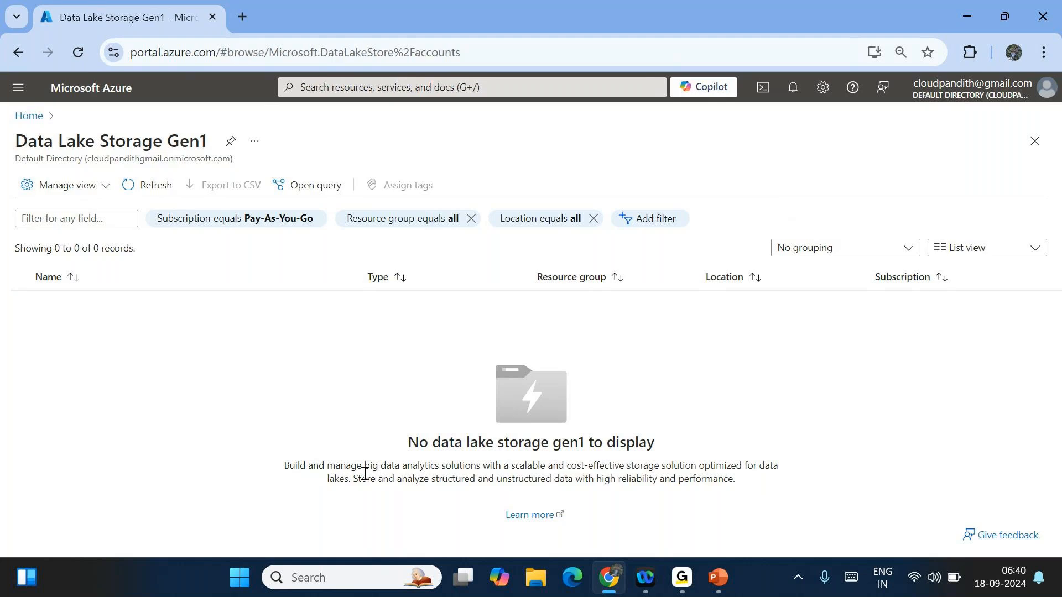
- Go back to the portal Home page and start creating a new SQL database
{"action": "left_click", "coordinate": [30, 117]}
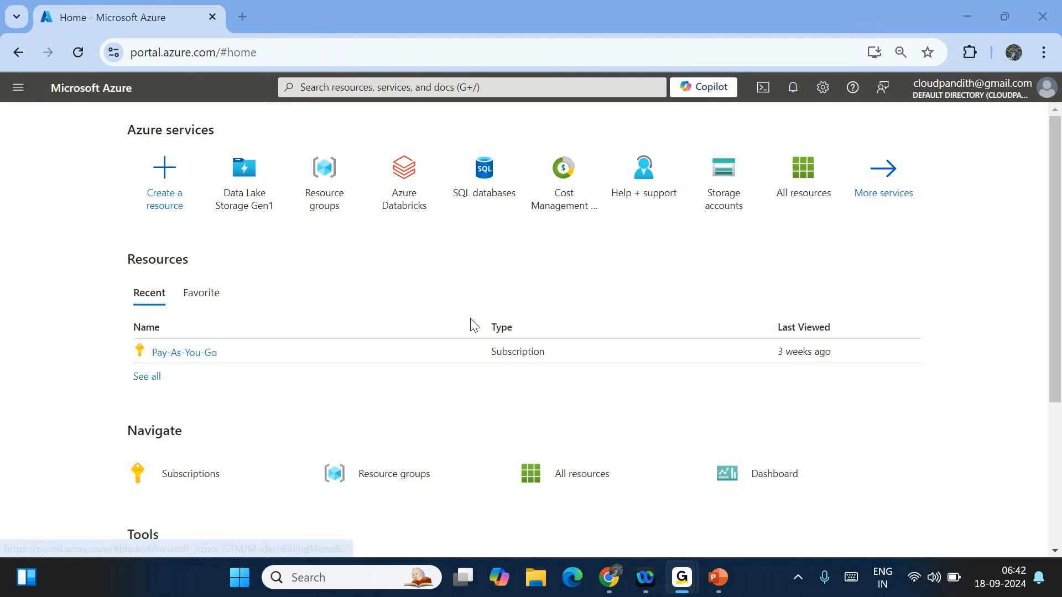
{"action": "left_click", "coordinate": [249, 14]}
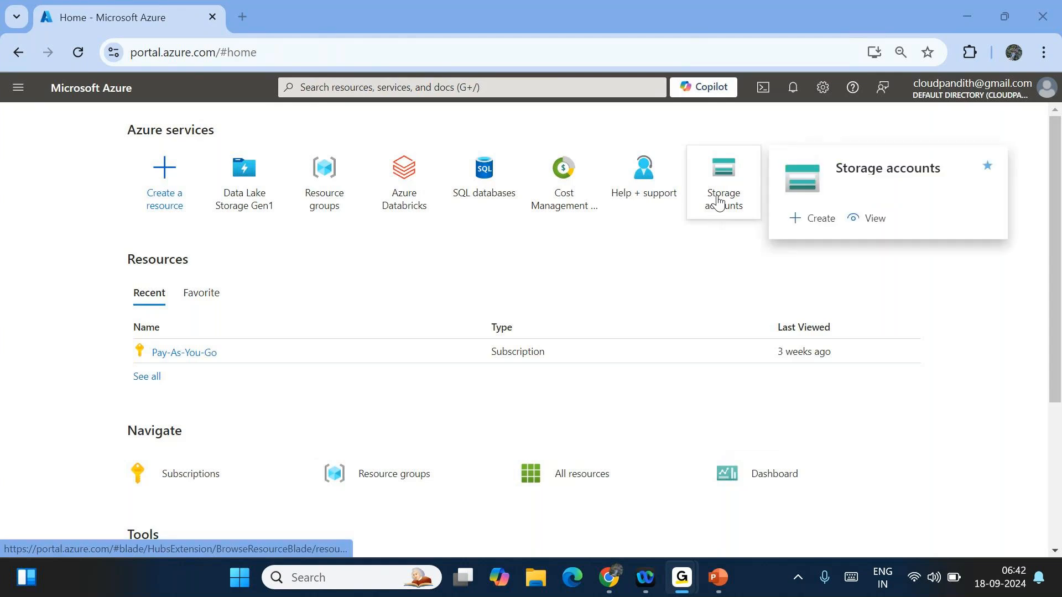
{"action": "left_click", "coordinate": [387, 293]}
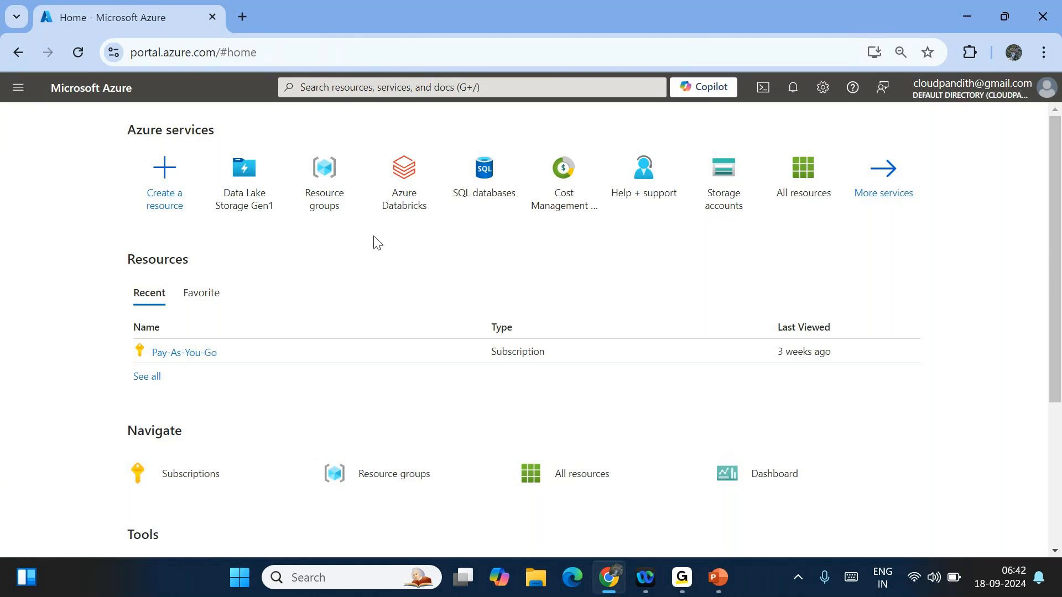
{"action": "left_click", "coordinate": [505, 182]}
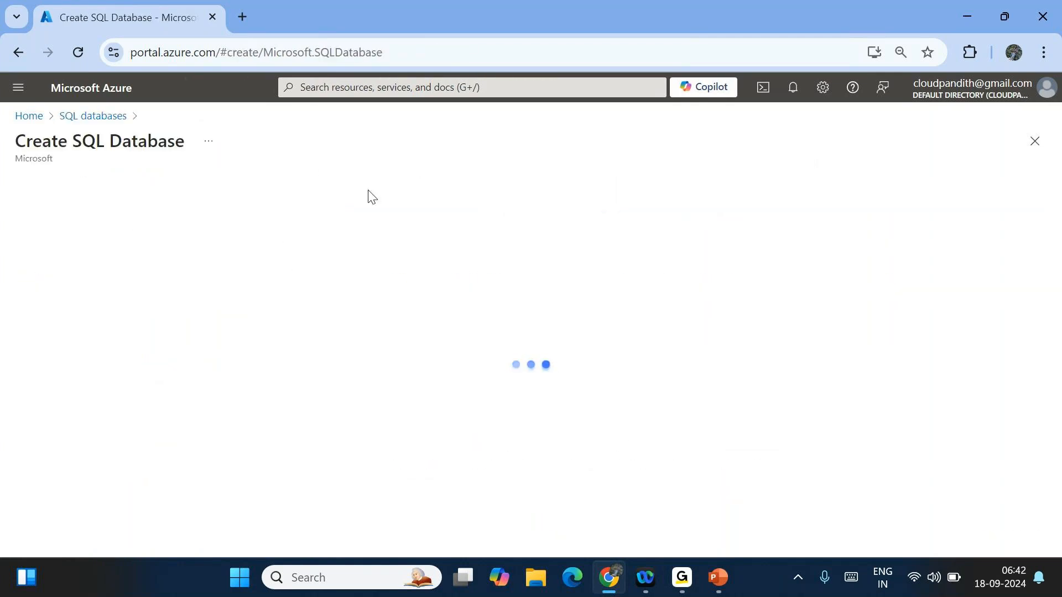
- Create a new resource group named cloudpandith-dev-rg for the database
{"action": "scroll", "coordinate": [357, 366], "scroll_direction": "down", "scroll_amount": 3}
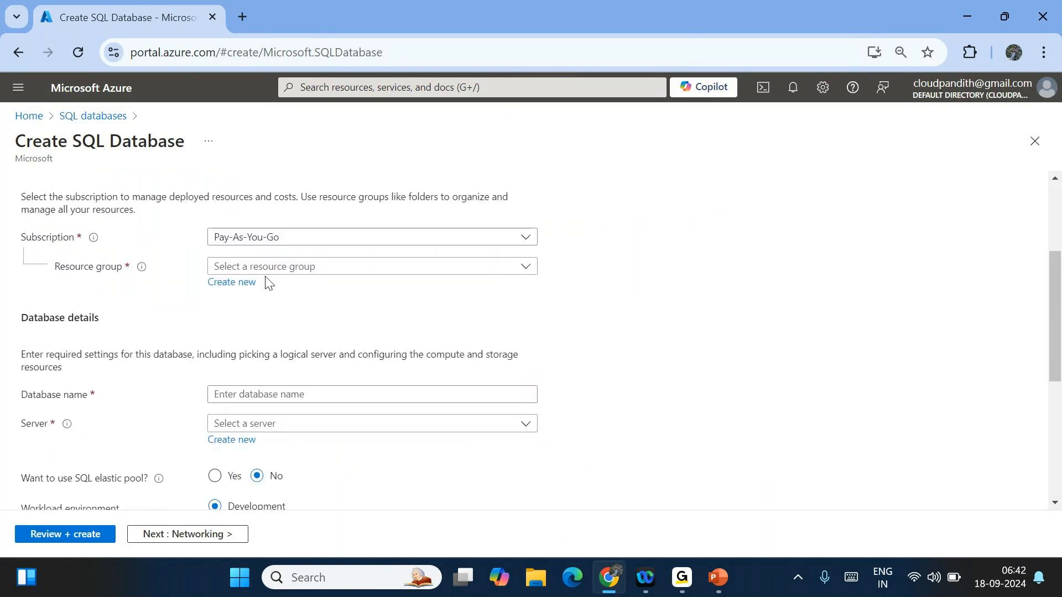
{"action": "left_click", "coordinate": [224, 271]}
{"action": "left_click", "coordinate": [224, 271]}
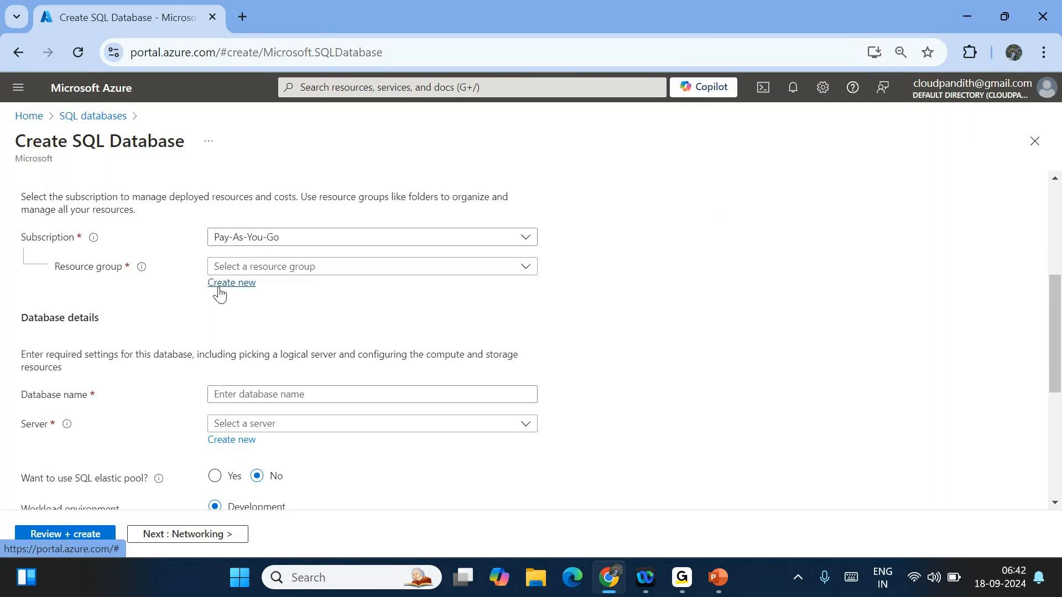
{"action": "left_click", "coordinate": [219, 284]}
{"action": "type", "text": "cloudpandith-dev-rg"}
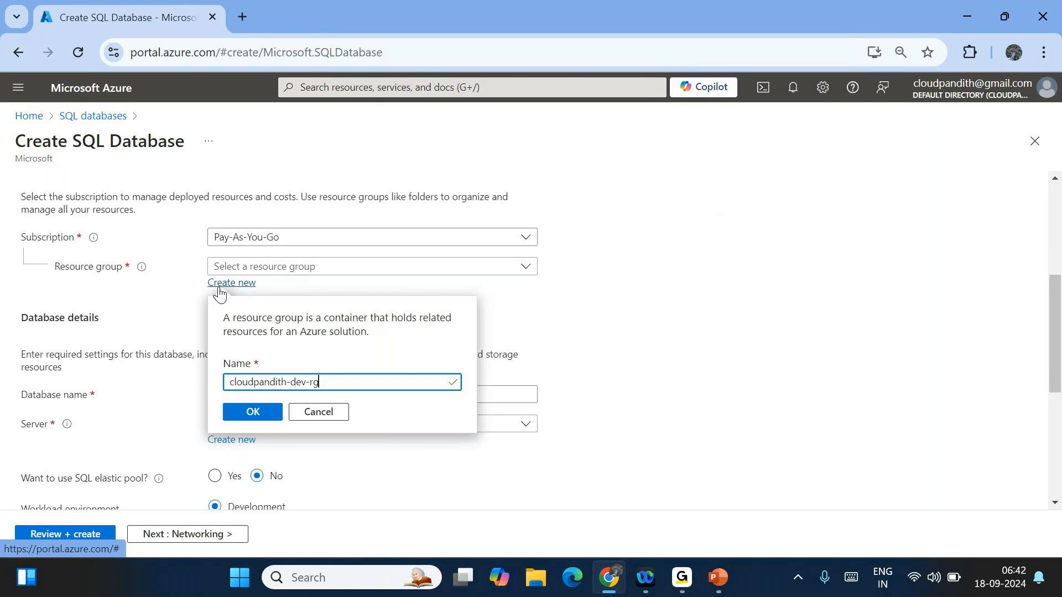
{"action": "left_click", "coordinate": [246, 415]}
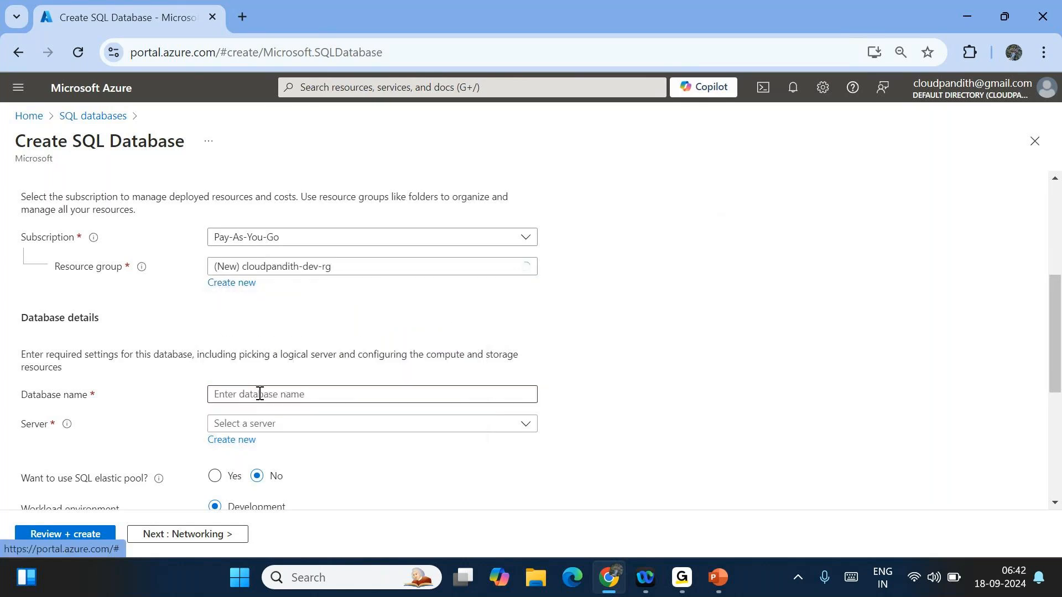
- Name the database cloudpandith-dev-sqldb
{"action": "left_click", "coordinate": [244, 399]}
{"action": "type", "text": "cloudpandith"}
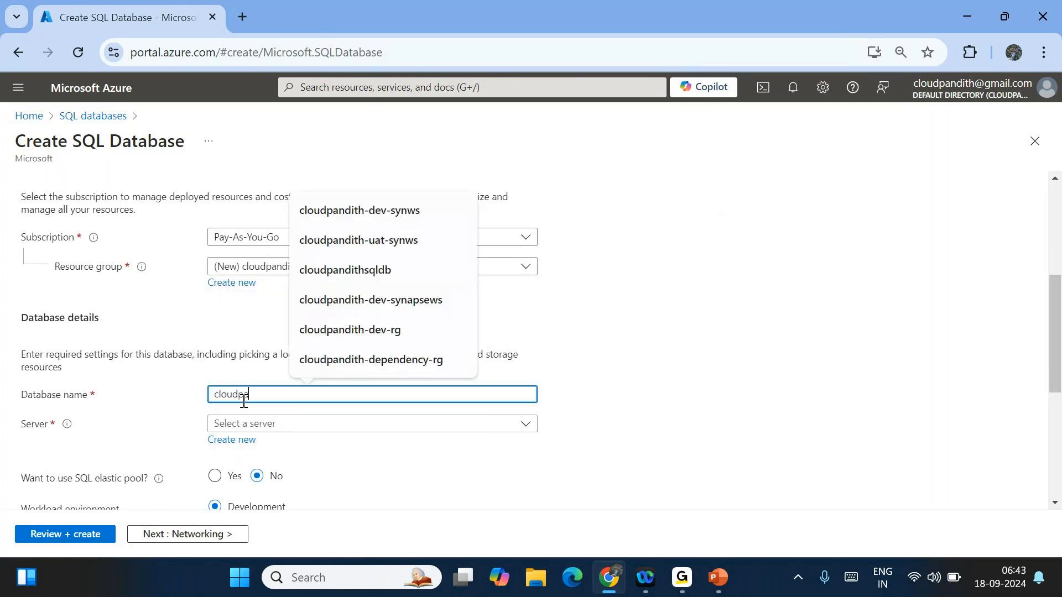
{"action": "type", "text": "-sqld"}
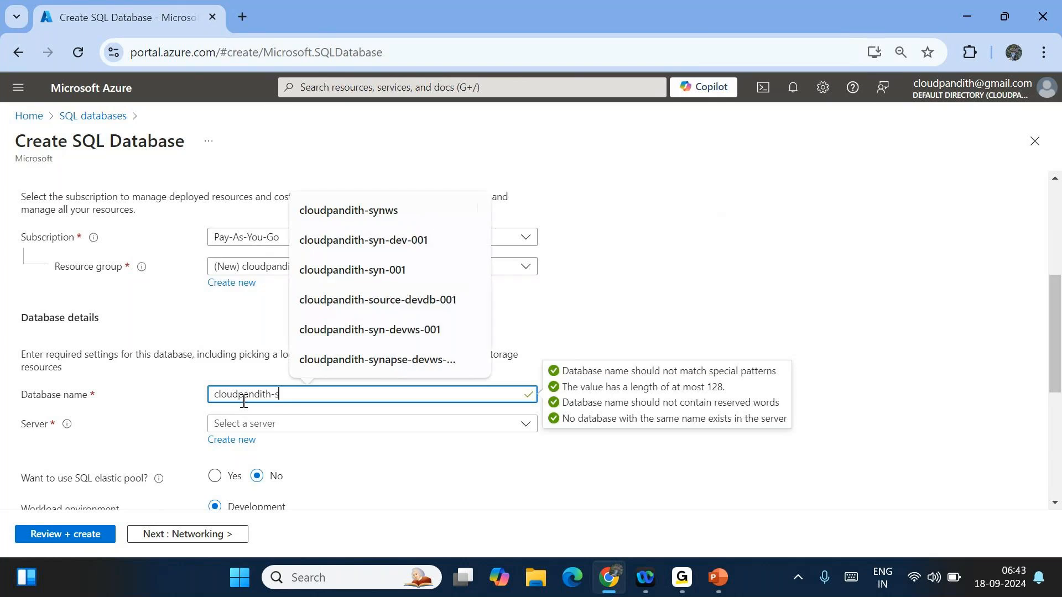
{"action": "key", "text": "BackSpace"}
{"action": "key", "text": "BackSpace"}
{"action": "key", "text": "BackSpace"}
{"action": "key", "text": "BackSpace"}
{"action": "key", "text": "BackSpace"}
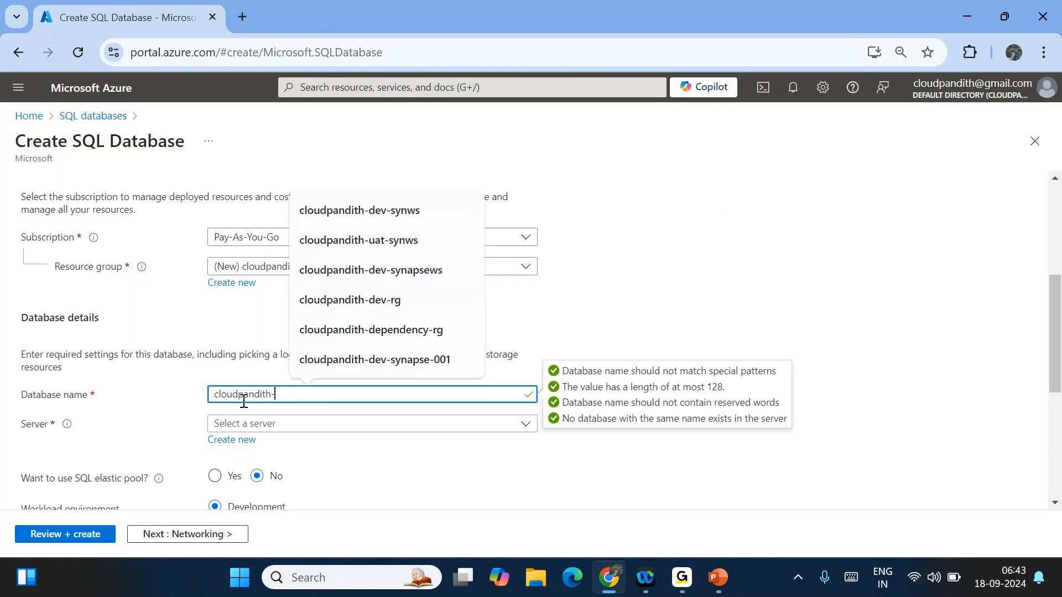
{"action": "type", "text": "-dev-sqldb"}
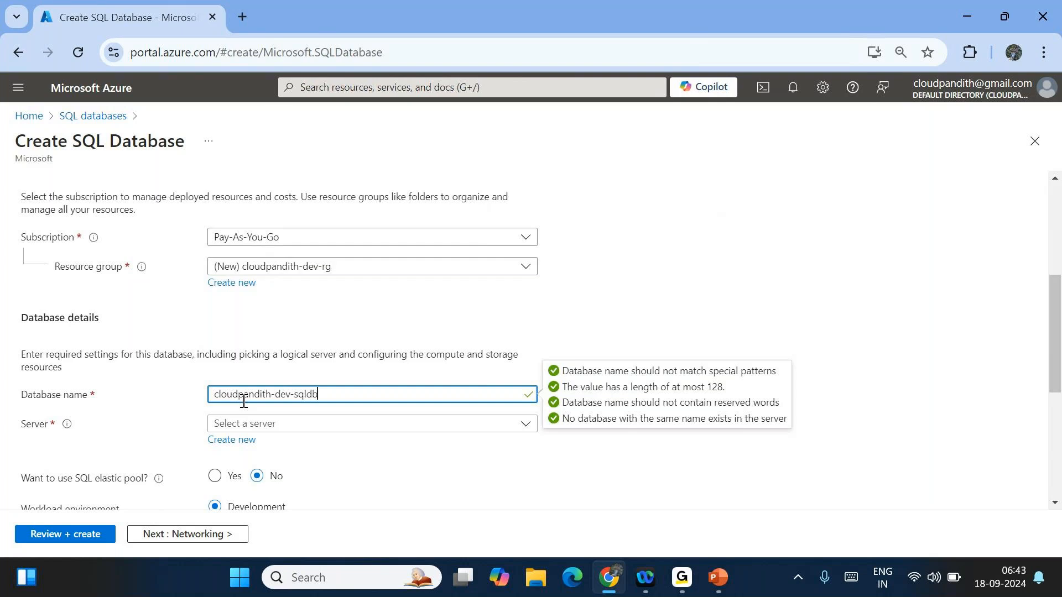
{"action": "left_click", "coordinate": [515, 309]}
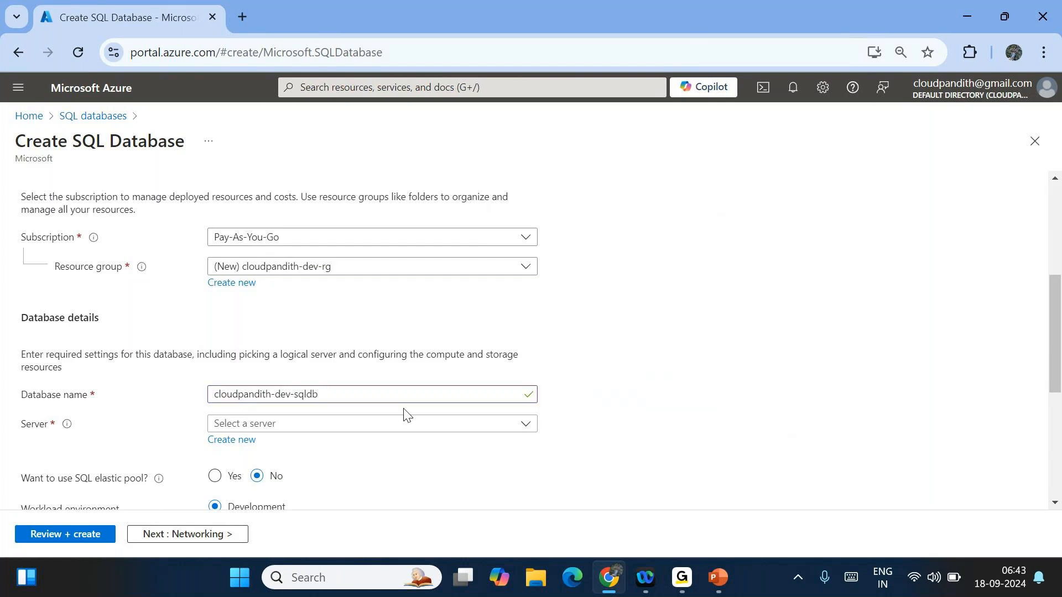
- Create a new server named cloudpandith-dev-sqlserver using SQL authentication
{"action": "left_click", "coordinate": [244, 442]}
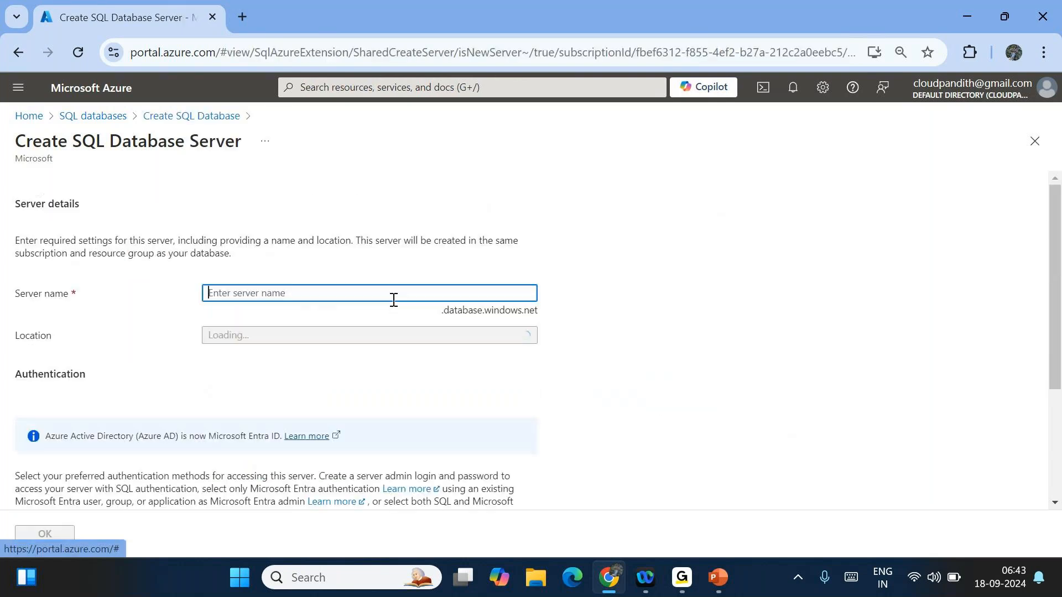
{"action": "type", "text": "cloudpandi"}
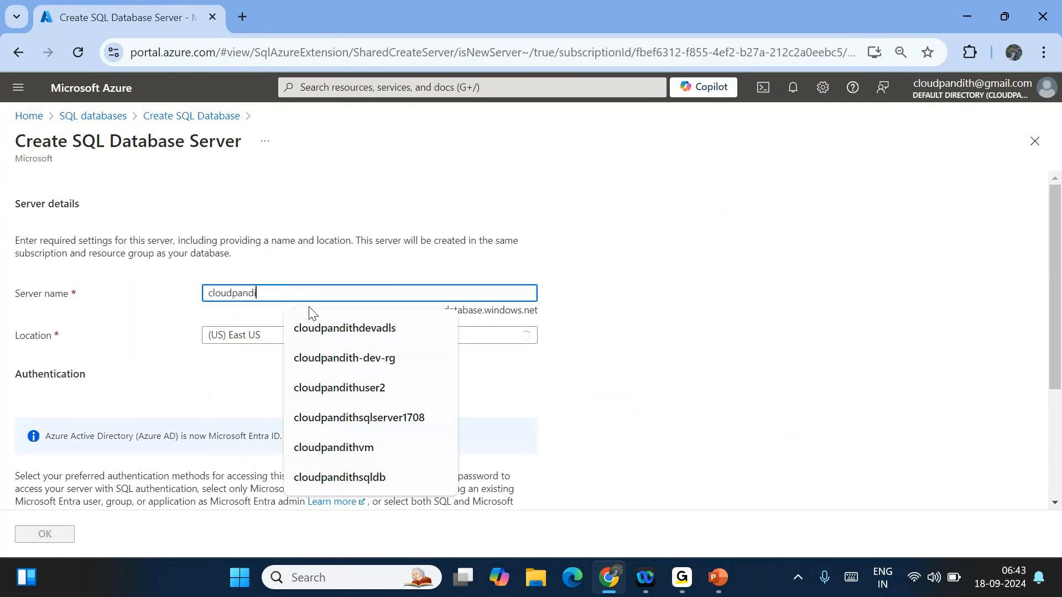
{"action": "type", "text": "th-sql"}
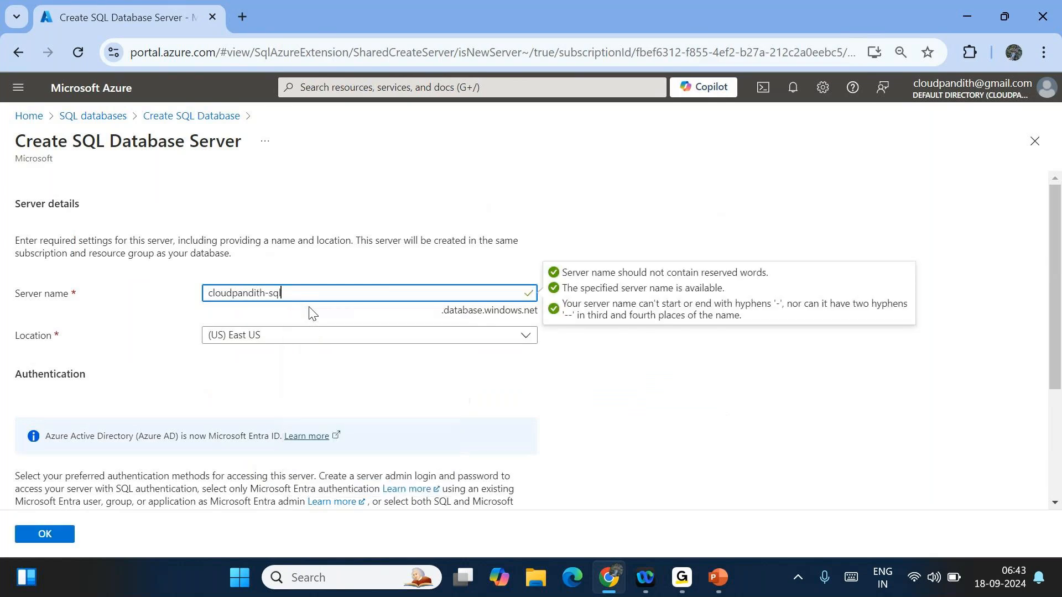
{"action": "key", "text": "BackSpace"}
{"action": "key", "text": "BackSpace"}
{"action": "key", "text": "BackSpace"}
{"action": "type", "text": "-de"}
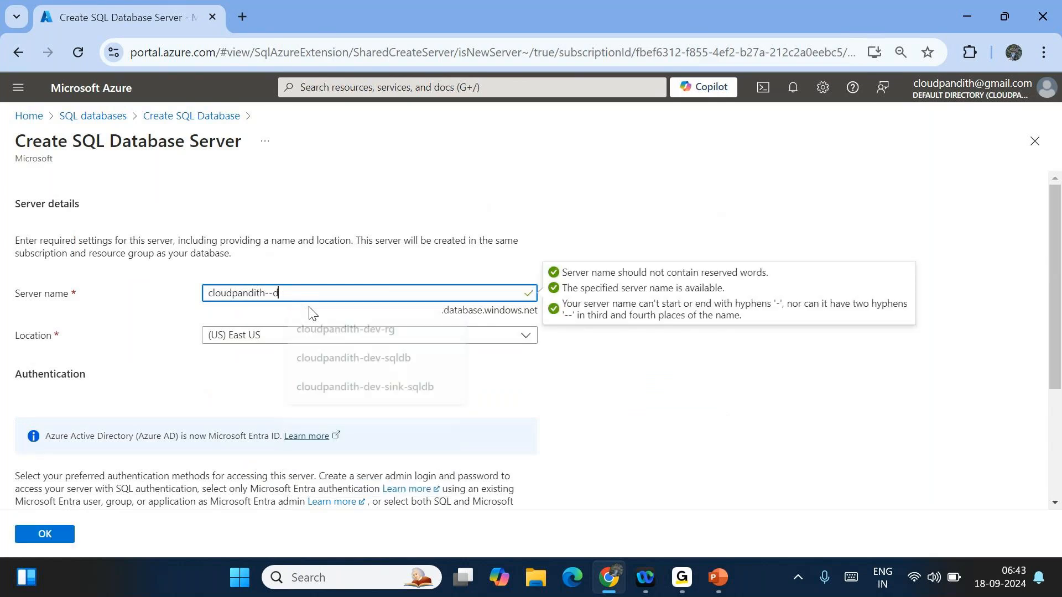
{"action": "key", "text": "BackSpace"}
{"action": "key", "text": "BackSpace"}
{"action": "key", "text": "BackSpace"}
{"action": "type", "text": "dev"}
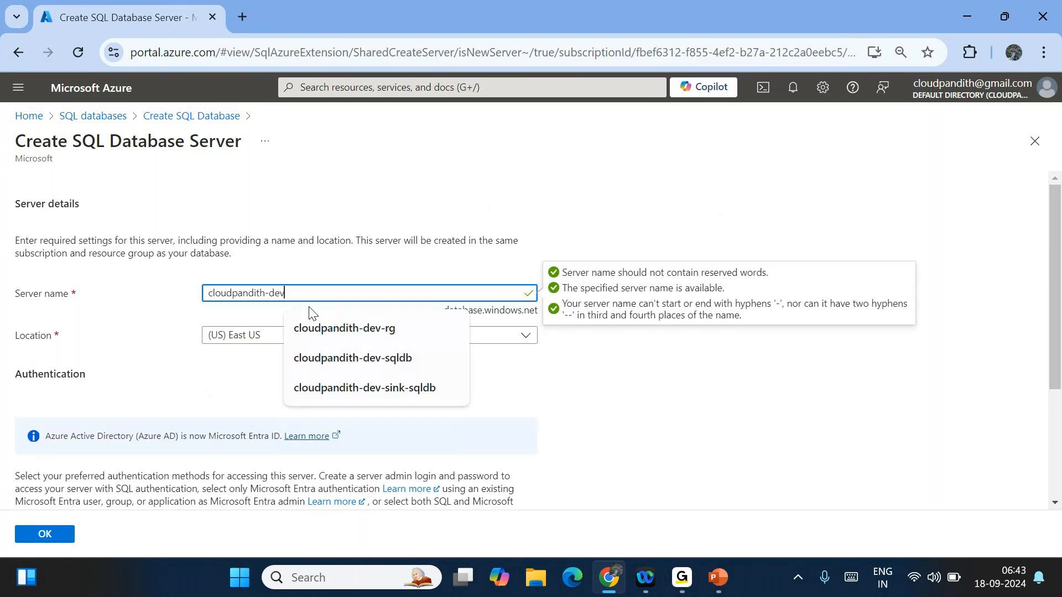
{"action": "type", "text": "-sqlserver"}
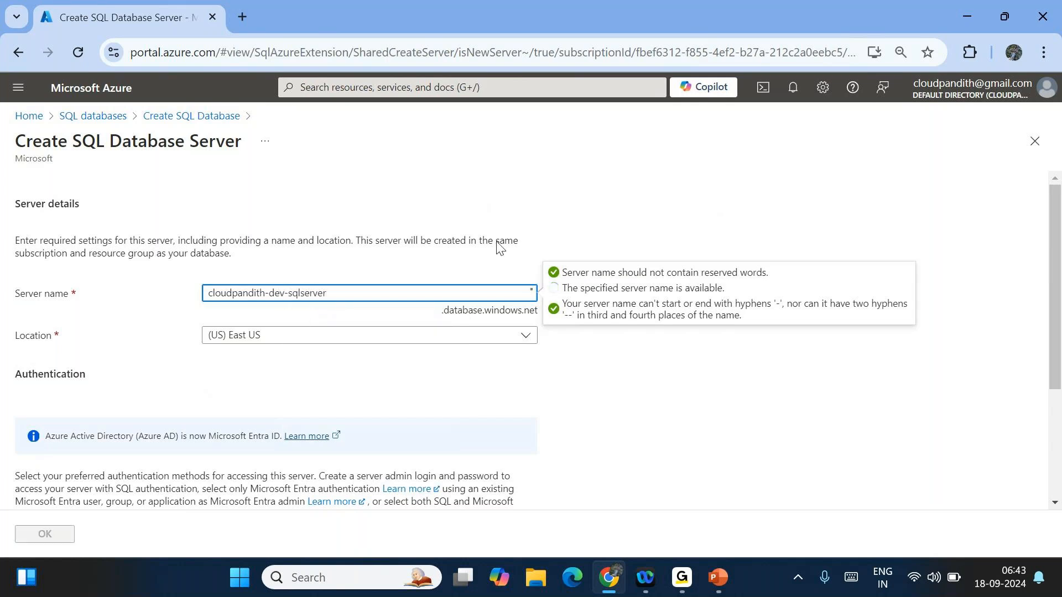
{"action": "scroll", "coordinate": [550, 224], "scroll_direction": "down", "scroll_amount": 3}
{"action": "left_click", "coordinate": [273, 439]}
- Enter the server admin login and password, confirm the password, and accept the server
{"action": "scroll", "coordinate": [256, 441], "scroll_direction": "down", "scroll_amount": 1}
{"action": "left_click", "coordinate": [244, 406]}
{"action": "type", "text": "mallaiah"}
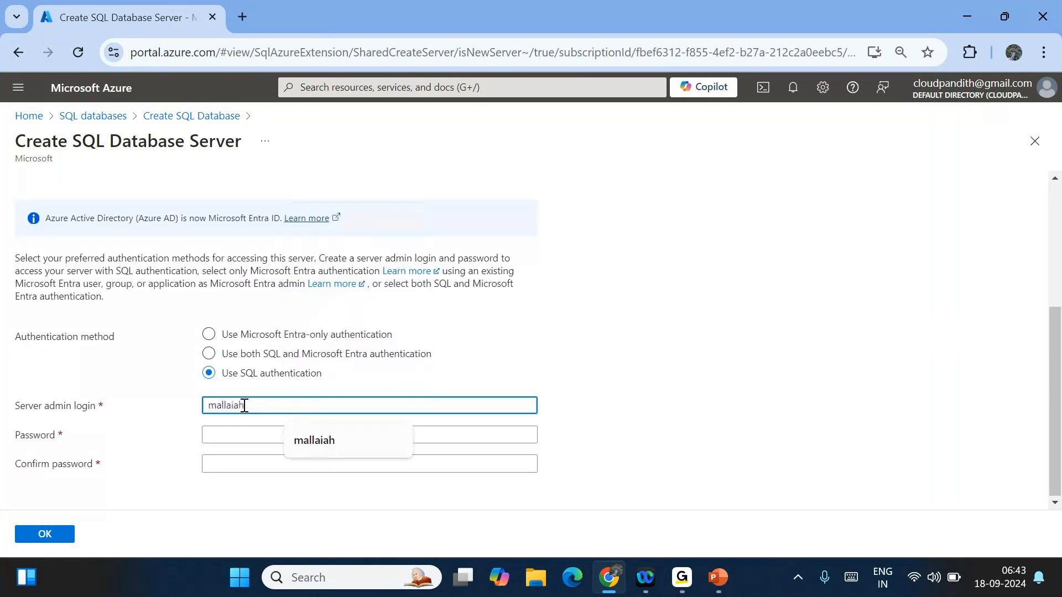
{"action": "key", "text": "Tab"}
{"action": "type", "text": "********"}
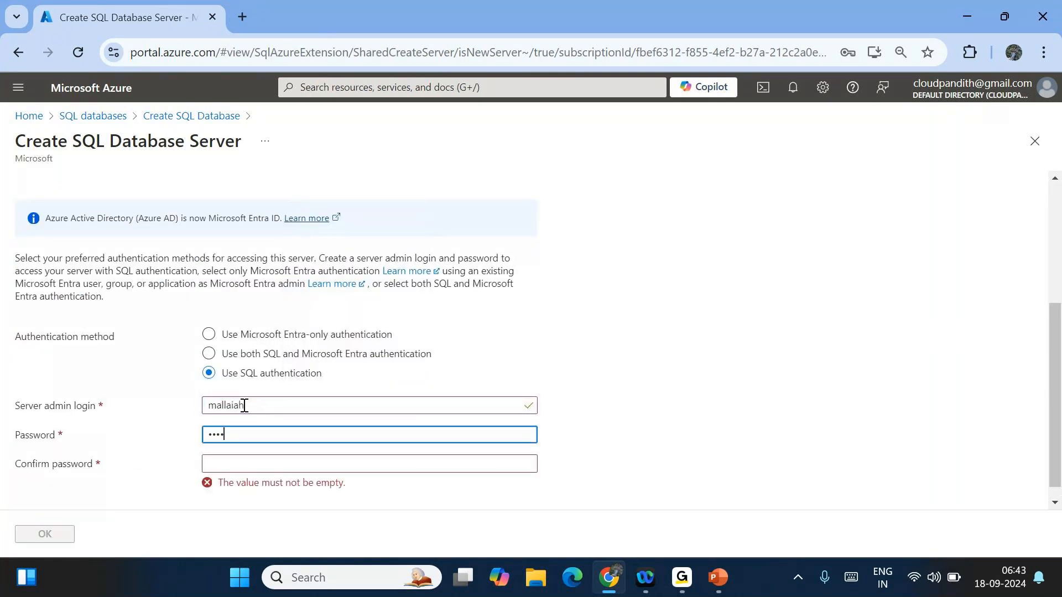
{"action": "type", "text": "*"}
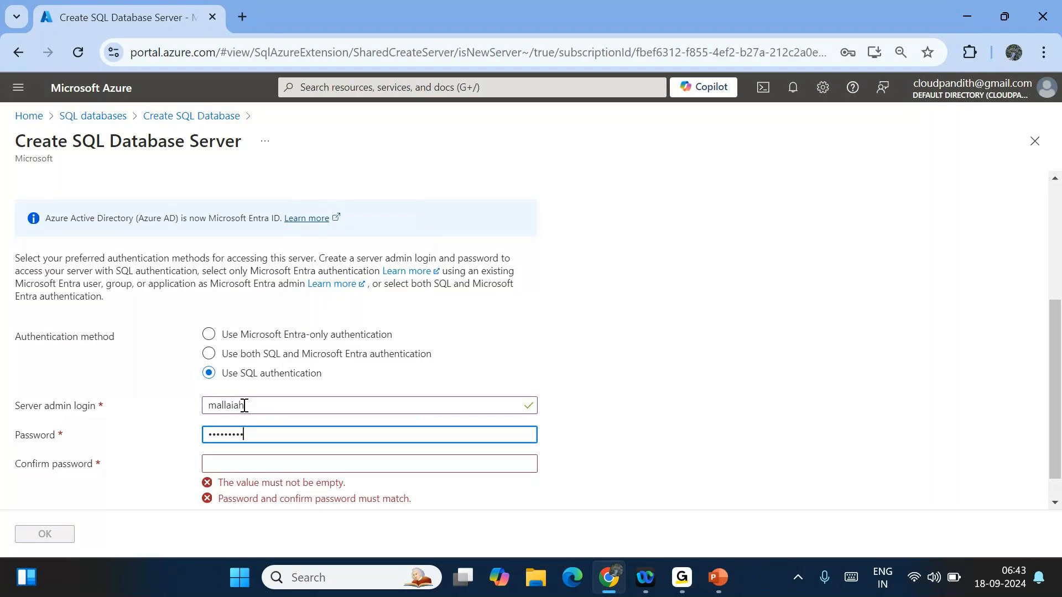
{"action": "key", "text": "ctrl+a"}
{"action": "key", "text": "BackSpace"}
{"action": "type", "text": "************"}
{"action": "key", "text": "Tab"}
{"action": "type", "text": "************"}
{"action": "left_click", "coordinate": [672, 426]}
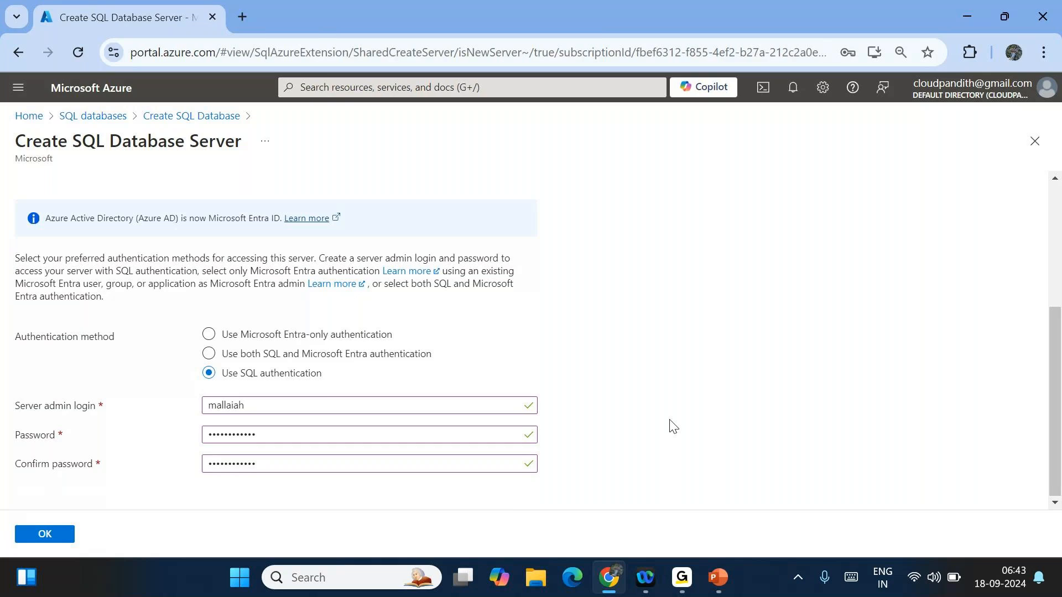
{"action": "left_click", "coordinate": [43, 534]}
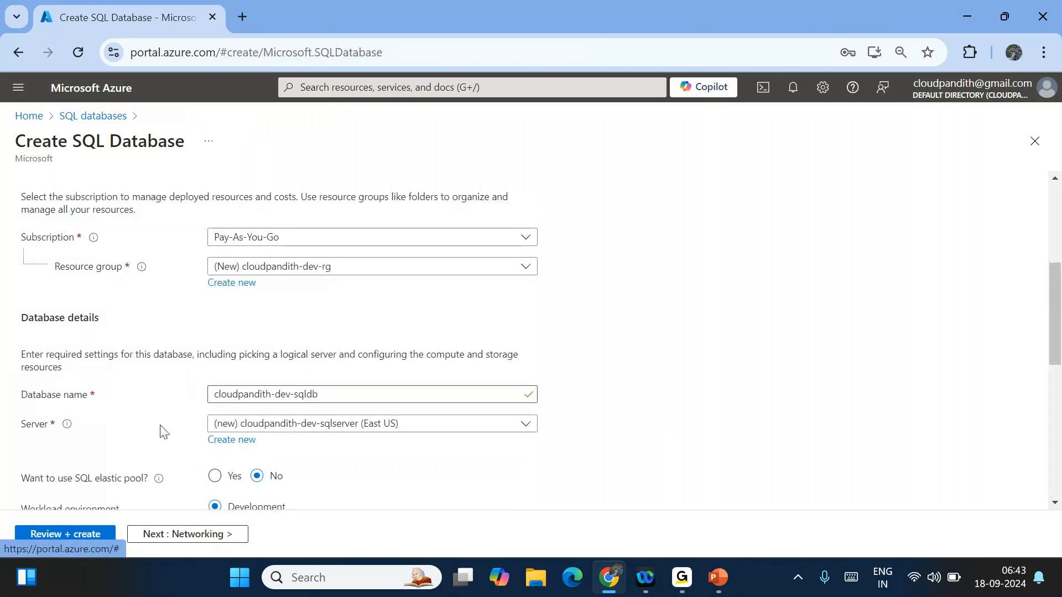
- Review the Basics settings, highlight the server and elastic pool text, then turn on screen annotation
{"action": "scroll", "coordinate": [161, 430], "scroll_direction": "down", "scroll_amount": 1}
{"action": "mouse_move", "coordinate": [159, 427]}
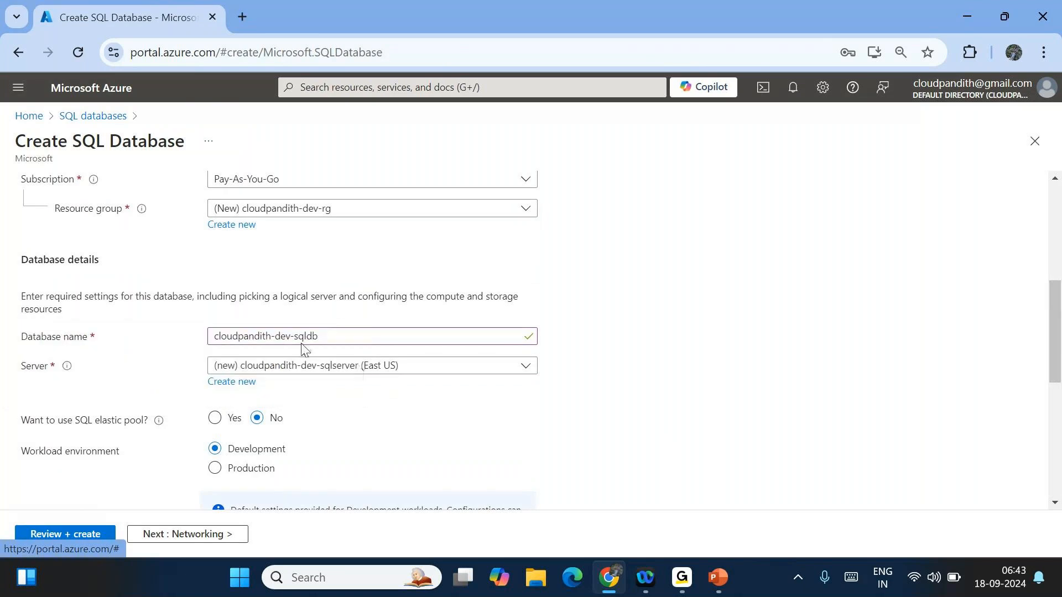
{"action": "scroll", "coordinate": [566, 339], "scroll_direction": "down", "scroll_amount": 5}
{"action": "scroll", "coordinate": [570, 339], "scroll_direction": "up", "scroll_amount": 4}
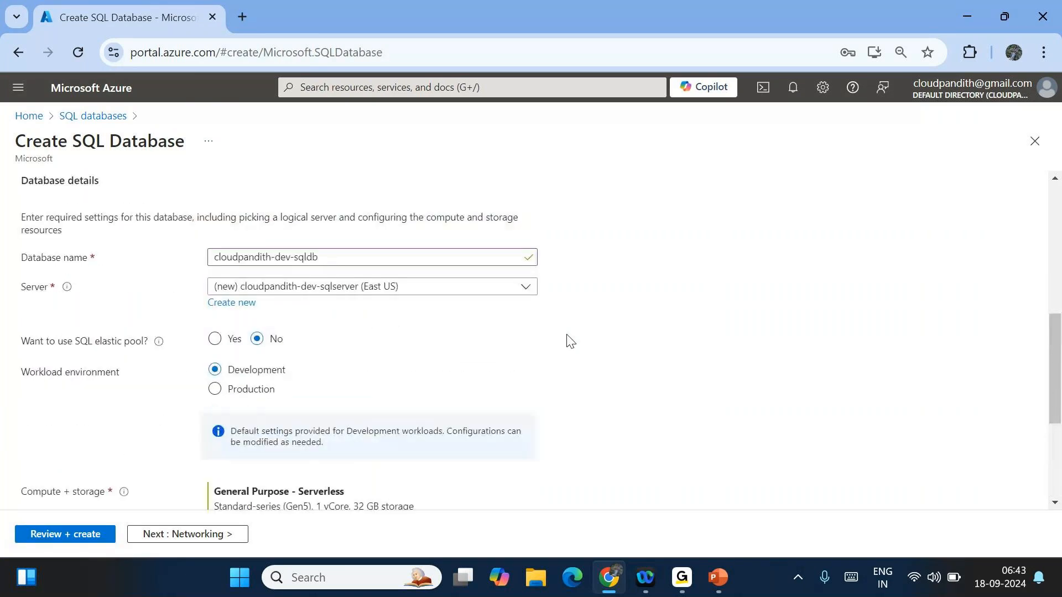
{"action": "scroll", "coordinate": [362, 346], "scroll_direction": "down", "scroll_amount": 1}
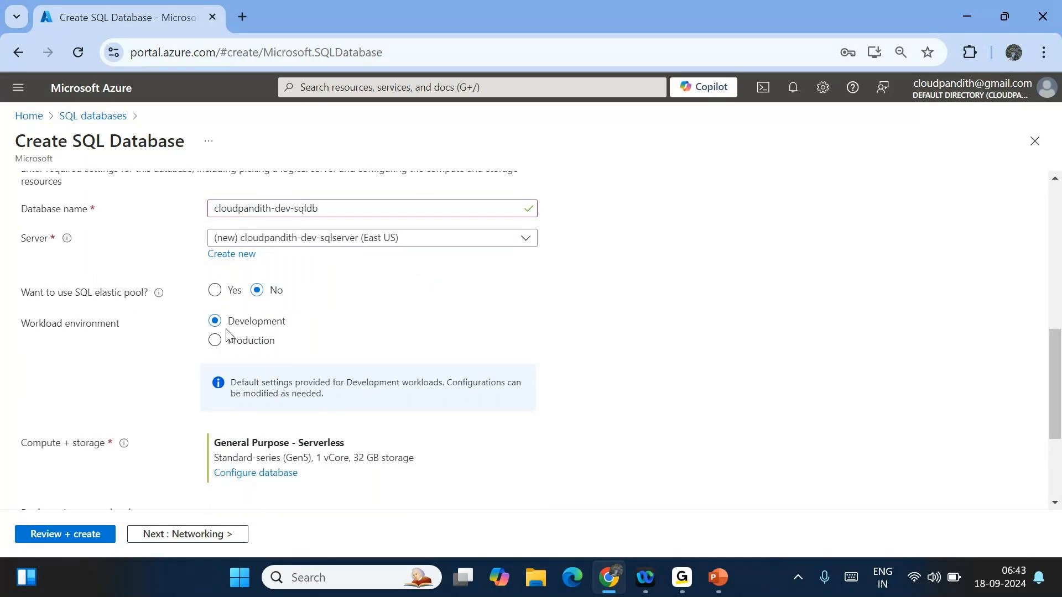
{"action": "scroll", "coordinate": [301, 379], "scroll_direction": "down", "scroll_amount": 3}
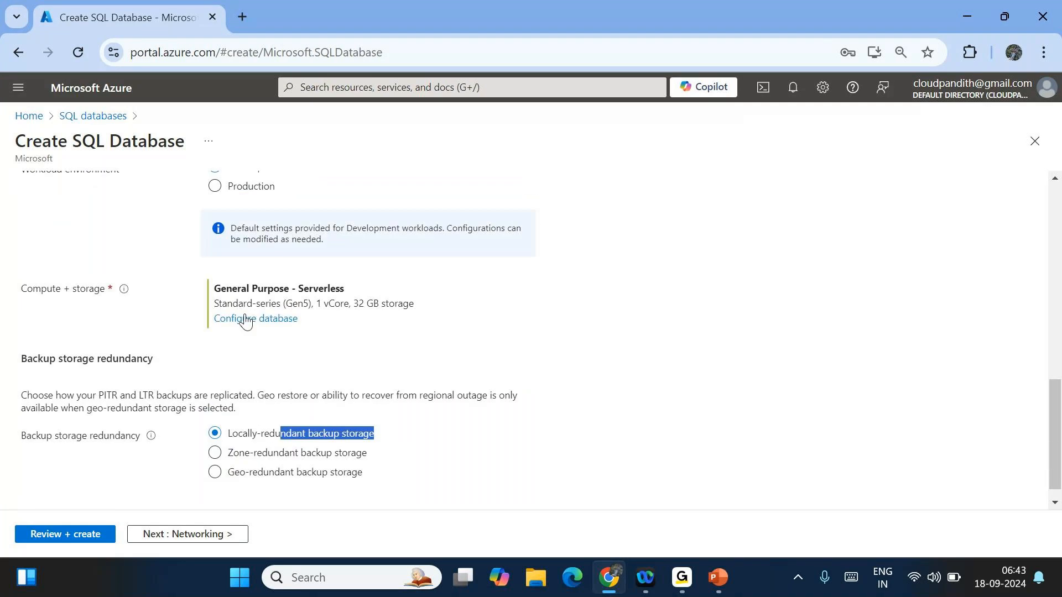
{"action": "scroll", "coordinate": [245, 320], "scroll_direction": "up", "scroll_amount": 3}
{"action": "left_click_drag", "start_coordinate": [52, 274], "coordinate": [526, 331]}
{"action": "left_click", "coordinate": [617, 337]}
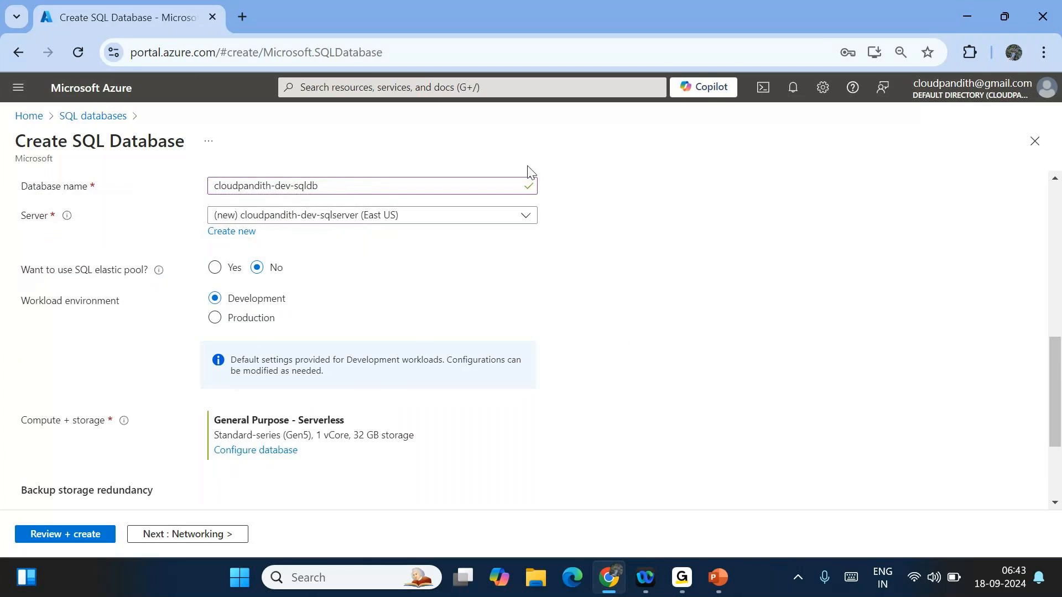
{"action": "left_click", "coordinate": [717, 42]}
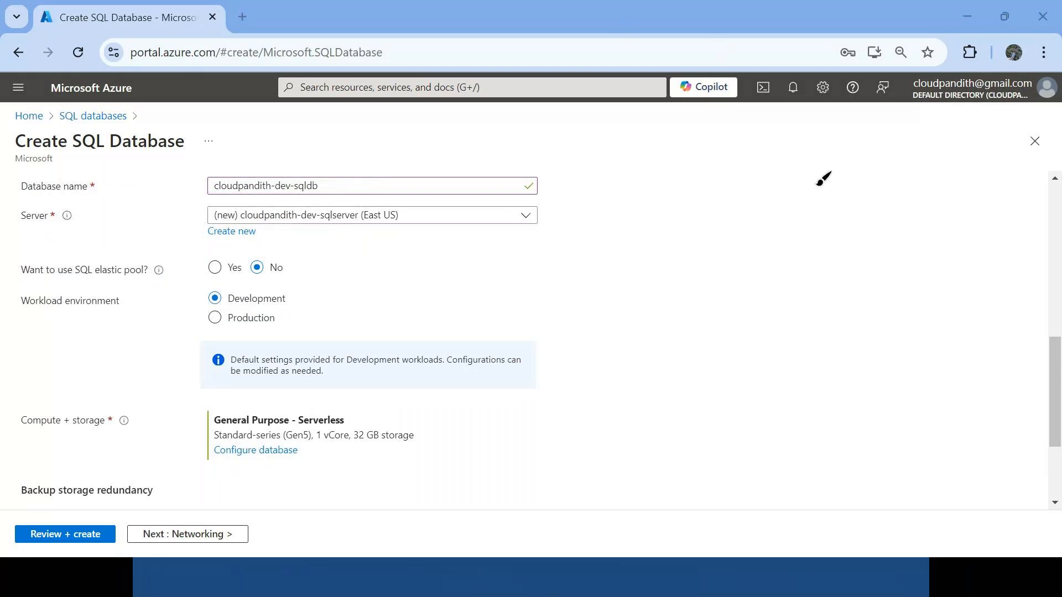
{"action": "mouse_move", "coordinate": [799, 144]}
{"action": "left_mouse_down"}
{"action": "mouse_move", "coordinate": [665, 260]}
{"action": "mouse_move", "coordinate": [767, 143]}
{"action": "left_mouse_up"}
{"action": "mouse_move", "coordinate": [704, 197]}
{"action": "left_mouse_down"}
{"action": "mouse_move", "coordinate": [697, 245]}
{"action": "mouse_move", "coordinate": [879, 183]}
{"action": "left_mouse_up"}
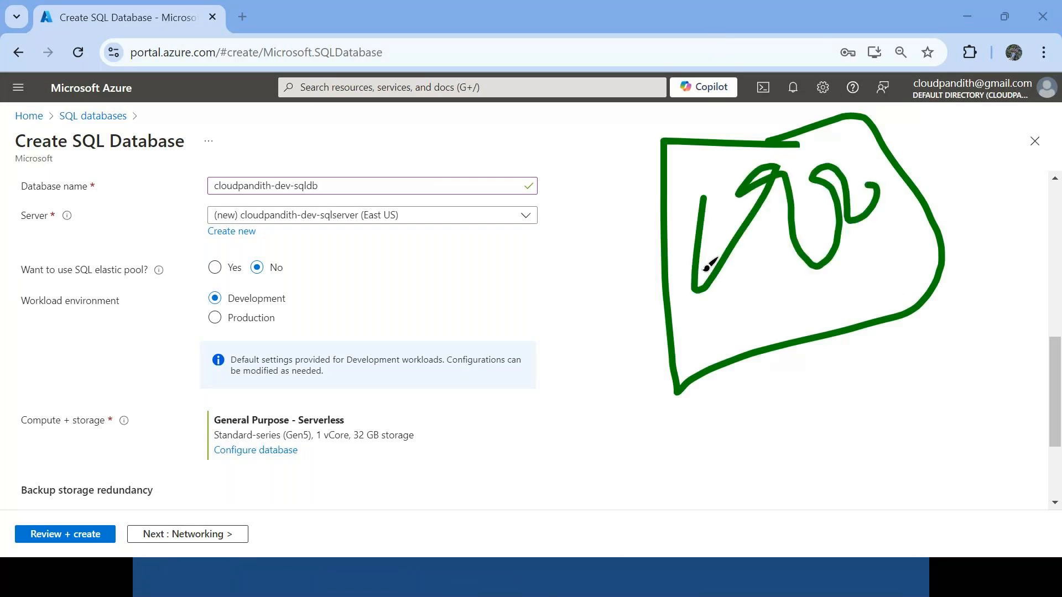
{"action": "left_click_drag", "start_coordinate": [705, 271], "coordinate": [596, 372]}
{"action": "mouse_move", "coordinate": [540, 320]}
{"action": "left_mouse_down"}
{"action": "mouse_move", "coordinate": [486, 426]}
{"action": "mouse_move", "coordinate": [498, 481]}
{"action": "mouse_move", "coordinate": [476, 459]}
{"action": "left_mouse_up"}
{"action": "mouse_move", "coordinate": [522, 373]}
{"action": "left_mouse_down"}
{"action": "mouse_move", "coordinate": [521, 410]}
{"action": "mouse_move", "coordinate": [597, 310]}
{"action": "mouse_move", "coordinate": [568, 348]}
{"action": "mouse_move", "coordinate": [586, 362]}
{"action": "left_mouse_up"}
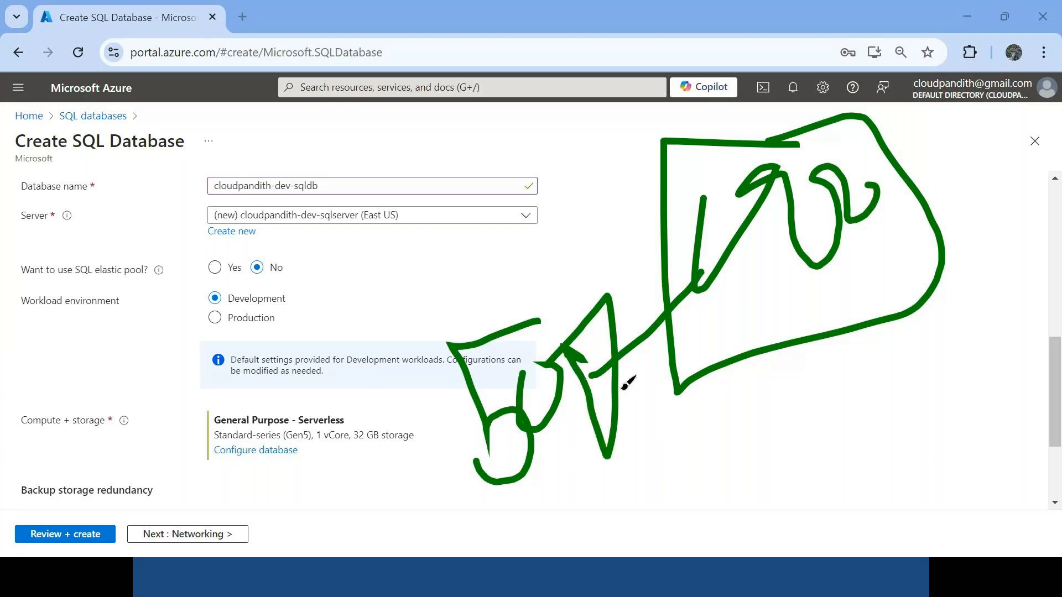
{"action": "mouse_move", "coordinate": [913, 259]}
{"action": "left_mouse_down"}
{"action": "mouse_move", "coordinate": [963, 307]}
{"action": "mouse_move", "coordinate": [907, 419]}
{"action": "left_mouse_up"}
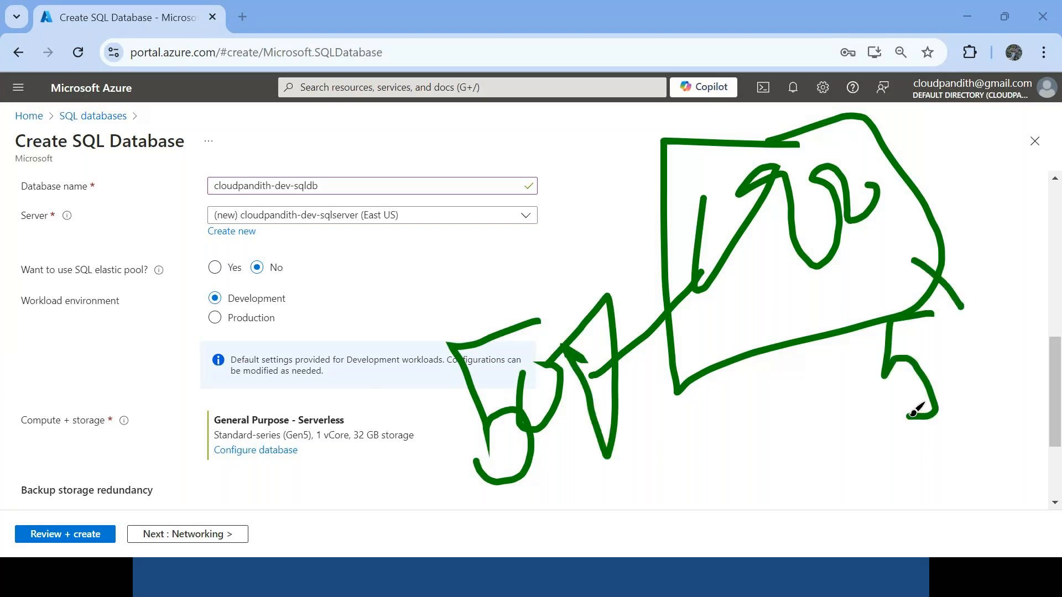
{"action": "mouse_move", "coordinate": [964, 314]}
{"action": "left_mouse_down"}
{"action": "mouse_move", "coordinate": [980, 331]}
{"action": "mouse_move", "coordinate": [955, 312]}
{"action": "left_mouse_up"}
{"action": "left_click_drag", "start_coordinate": [1001, 315], "coordinate": [1020, 358]}
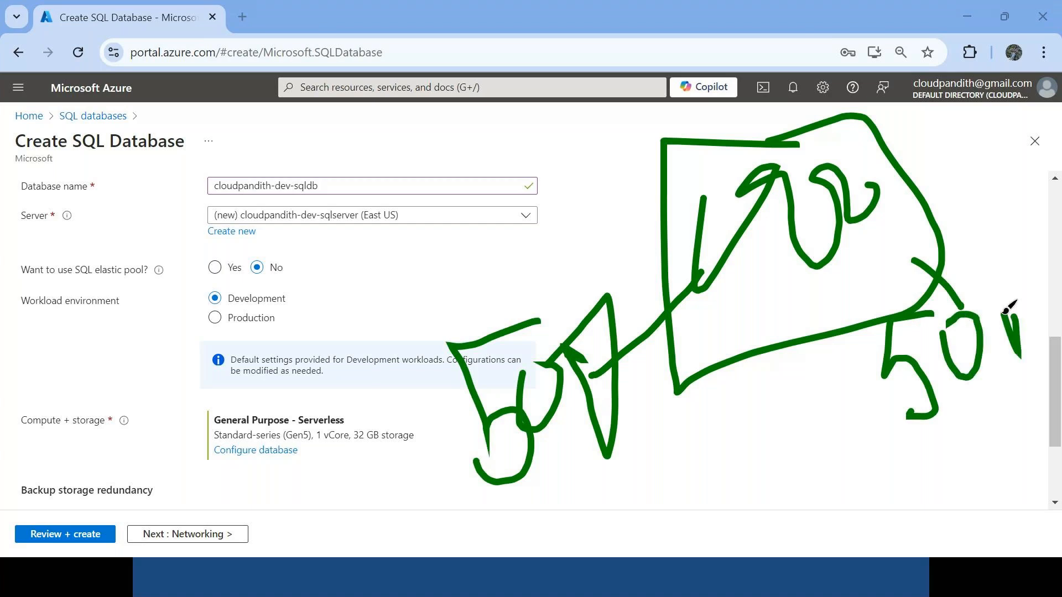
{"action": "mouse_move", "coordinate": [1029, 256]}
{"action": "left_mouse_down"}
{"action": "mouse_move", "coordinate": [907, 446]}
{"action": "mouse_move", "coordinate": [1013, 293]}
{"action": "mouse_move", "coordinate": [1007, 270]}
{"action": "left_mouse_up"}
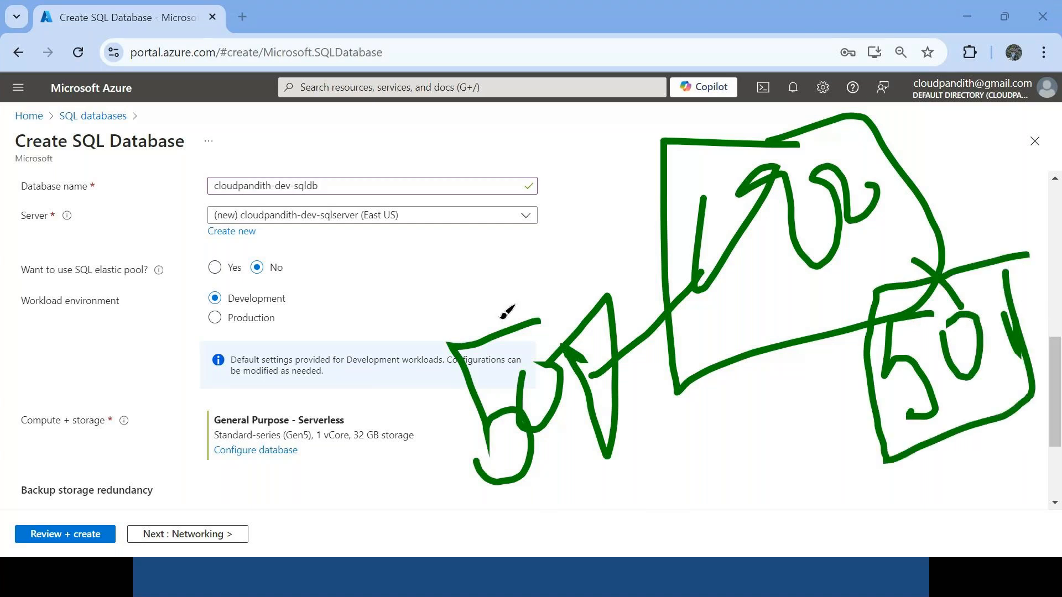
{"action": "mouse_move", "coordinate": [625, 272]}
{"action": "left_mouse_down"}
{"action": "mouse_move", "coordinate": [645, 396]}
{"action": "mouse_move", "coordinate": [608, 325]}
{"action": "left_mouse_up"}
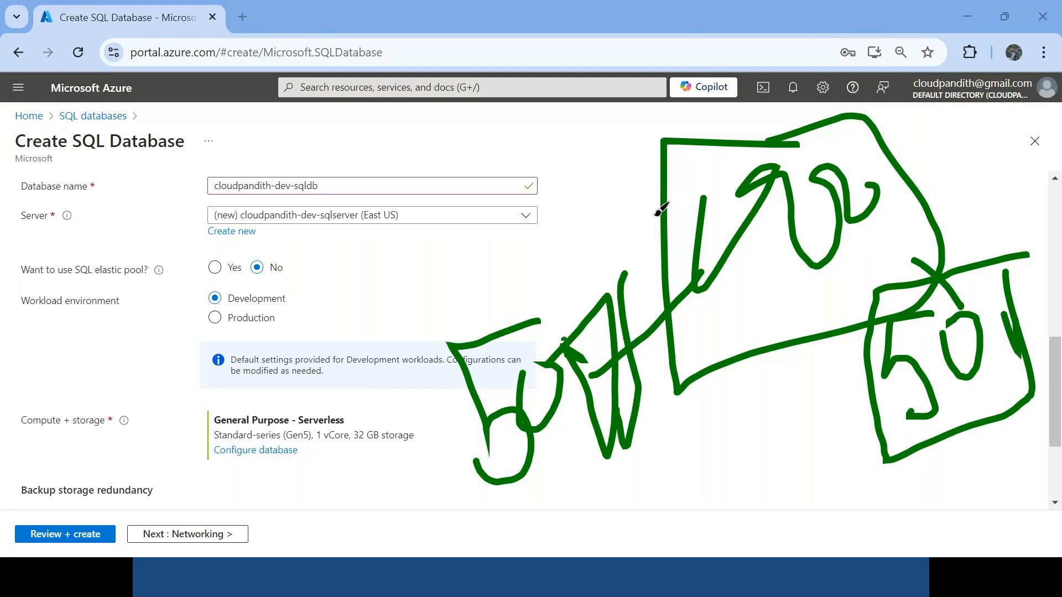
{"action": "left_click_drag", "start_coordinate": [57, 280], "coordinate": [117, 286]}
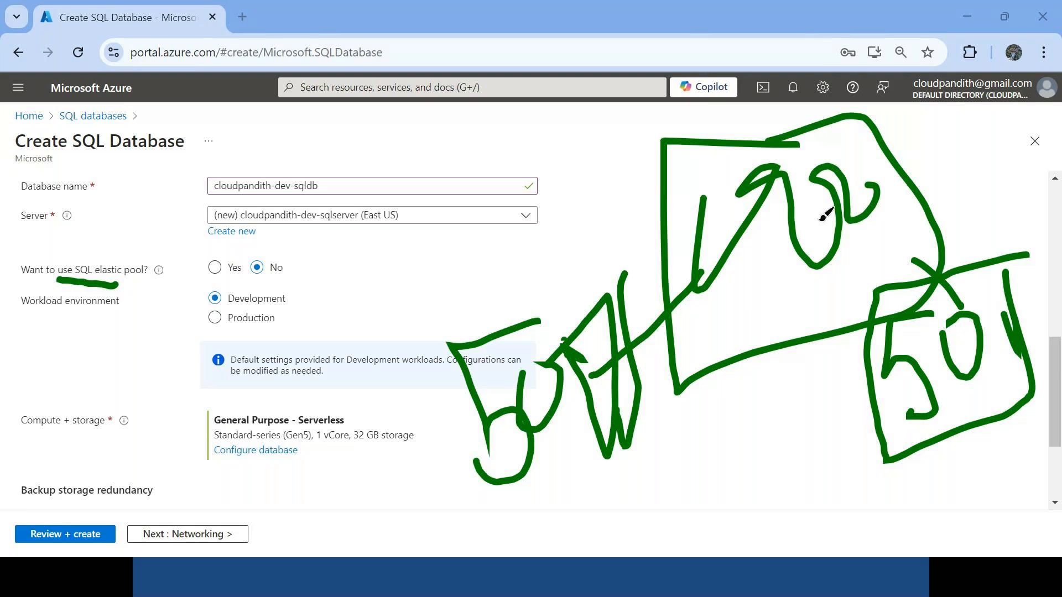
{"action": "mouse_move", "coordinate": [247, 296]}
{"action": "left_mouse_down"}
{"action": "mouse_move", "coordinate": [299, 265]}
{"action": "mouse_move", "coordinate": [268, 326]}
{"action": "mouse_move", "coordinate": [305, 257]}
{"action": "left_mouse_up"}
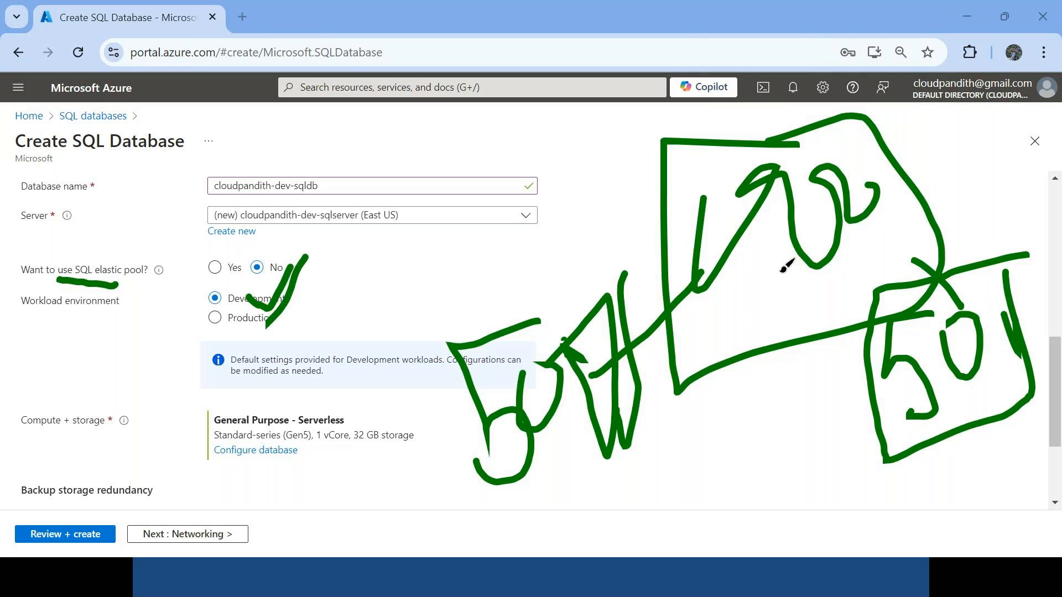
{"action": "key", "text": "Escape"}
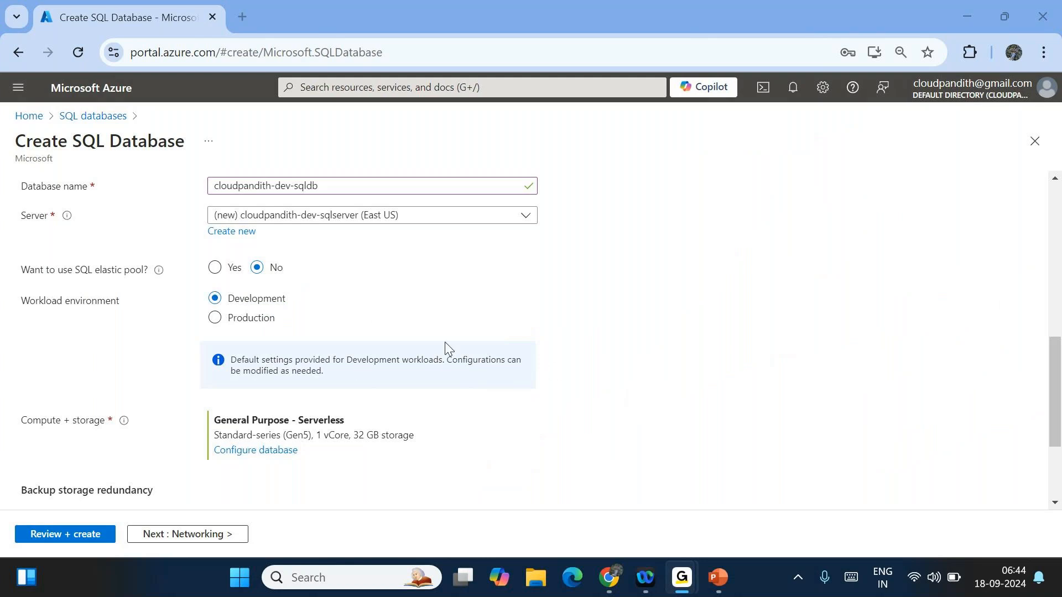
- Switch the service tier to Standard (Budget friendly), giving S0 with 10 DTUs and 250 GB
{"action": "left_click", "coordinate": [277, 451]}
{"action": "left_click", "coordinate": [276, 451]}
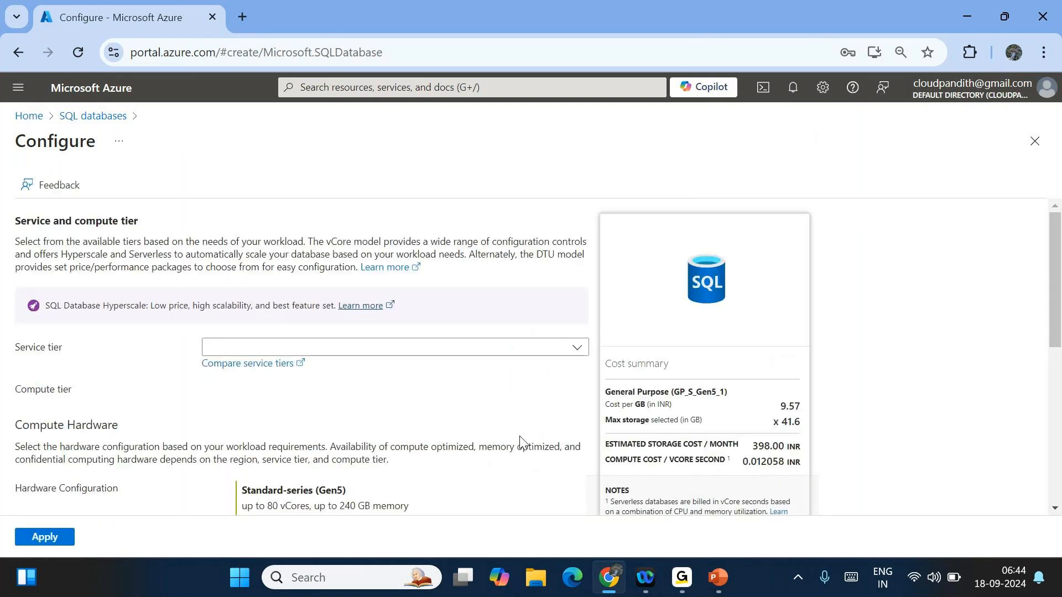
{"action": "left_click", "coordinate": [358, 348]}
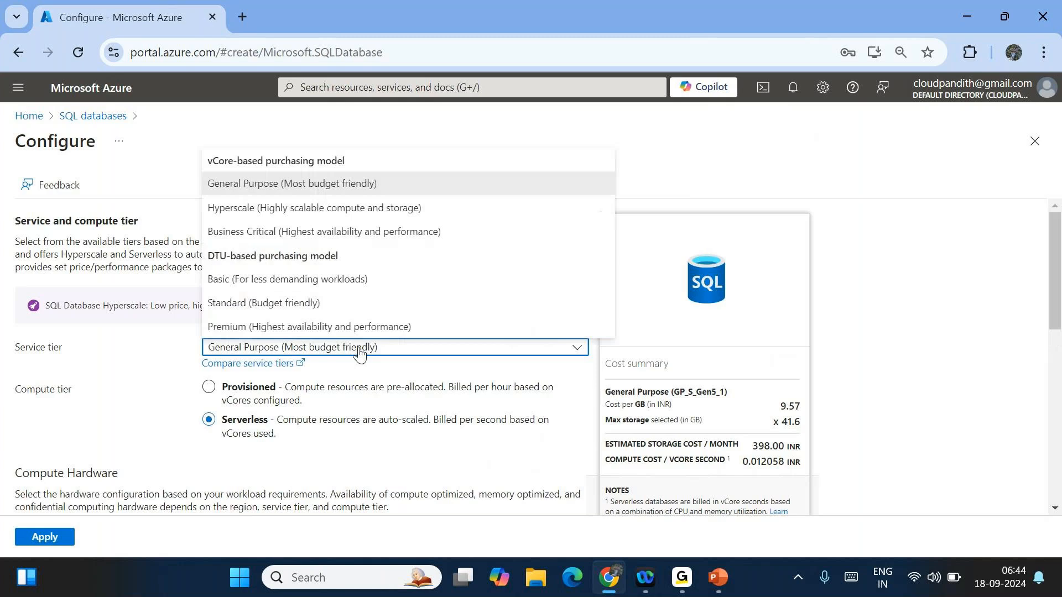
{"action": "left_click", "coordinate": [289, 303]}
{"action": "scroll", "coordinate": [124, 397], "scroll_direction": "down", "scroll_amount": 1}
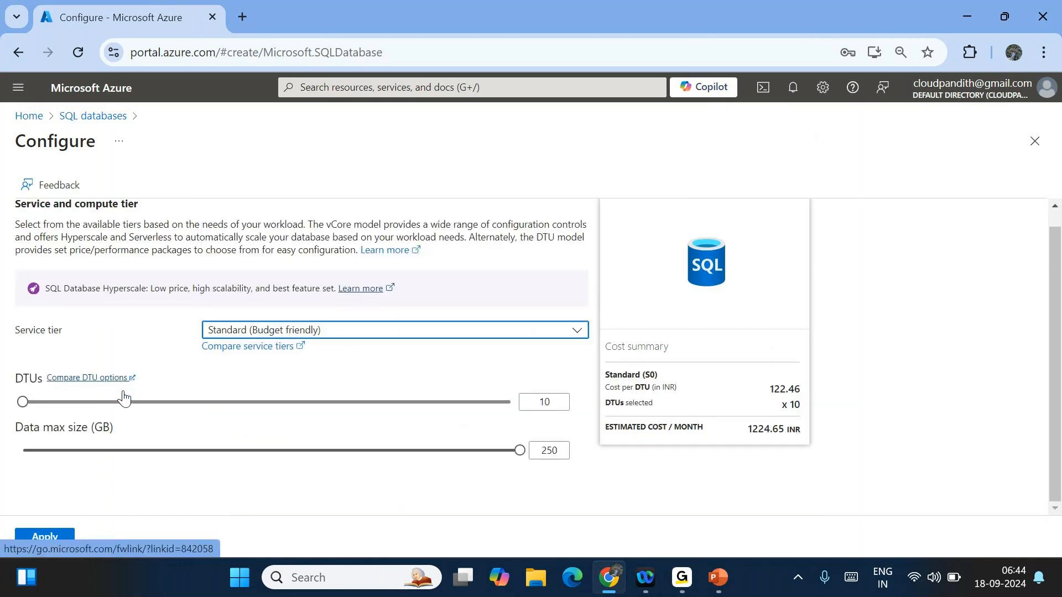
{"action": "left_click", "coordinate": [44, 536]}
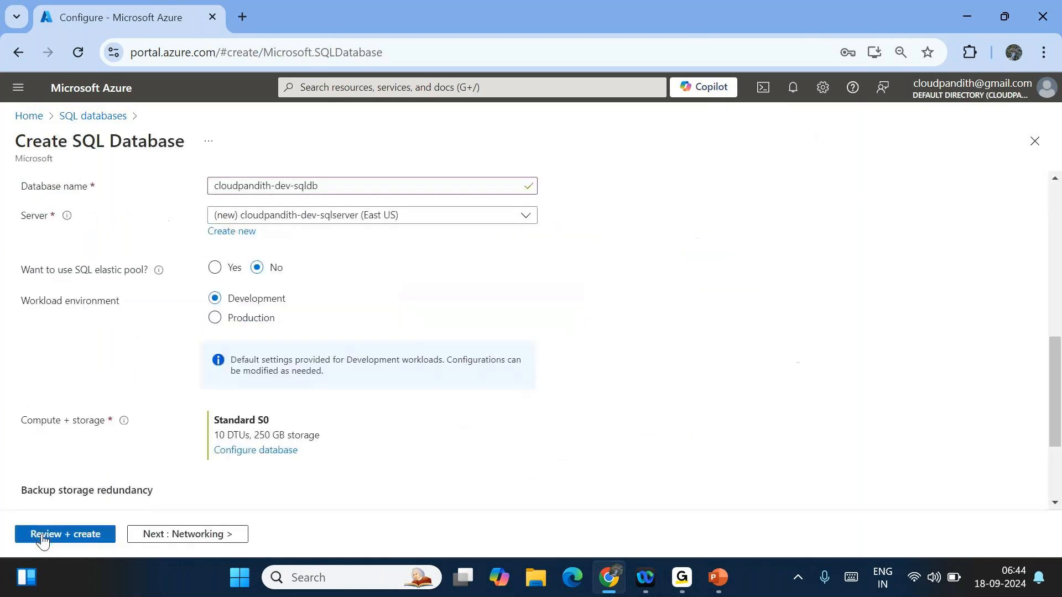
{"action": "scroll", "coordinate": [389, 395], "scroll_direction": "up", "scroll_amount": 5}
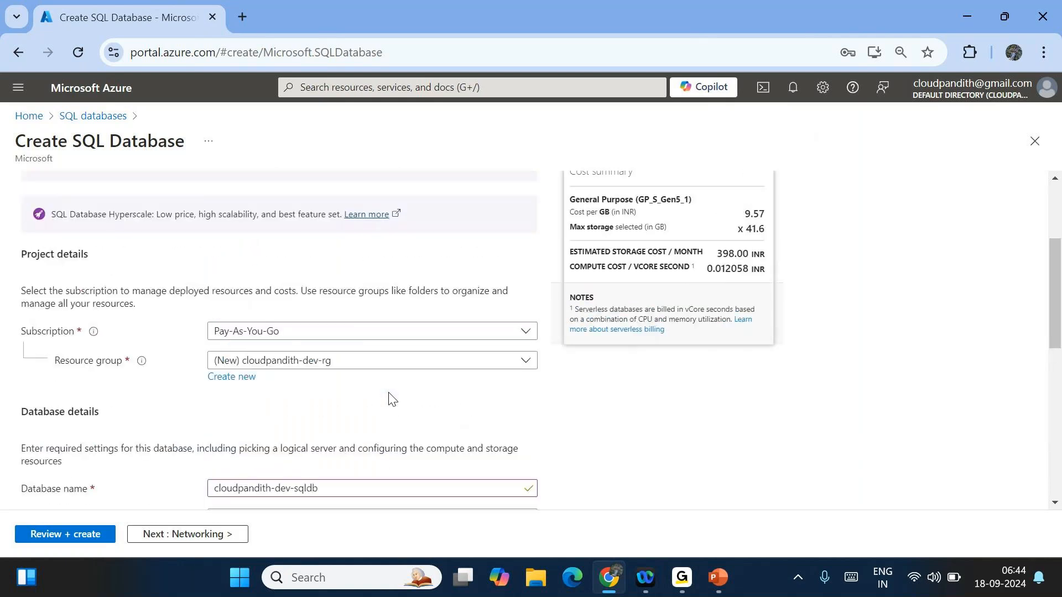
{"action": "scroll", "coordinate": [389, 397], "scroll_direction": "down", "scroll_amount": 8}
{"action": "scroll", "coordinate": [389, 397], "scroll_direction": "up", "scroll_amount": 6}
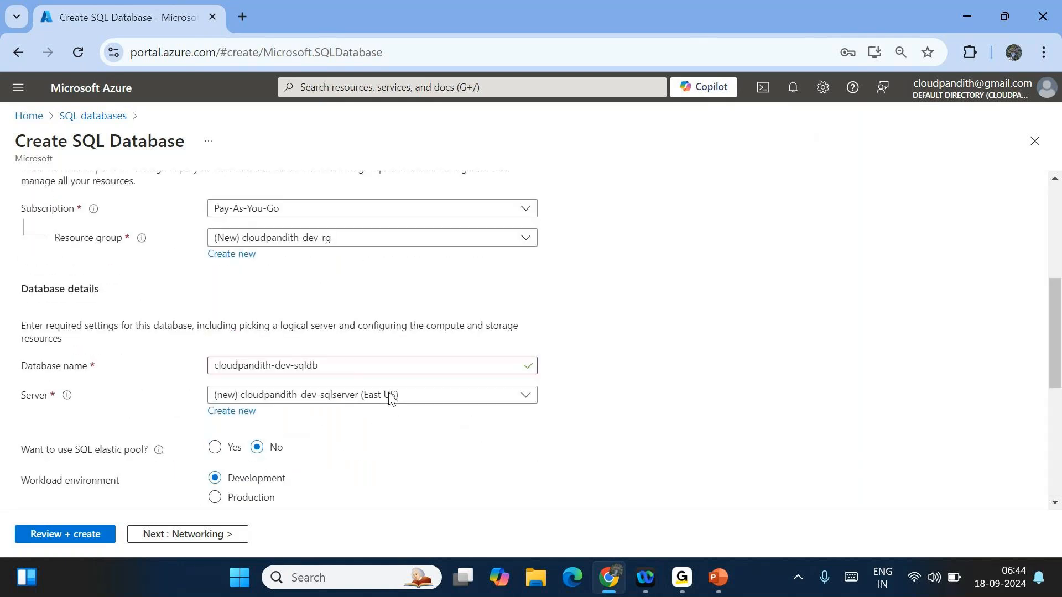
{"action": "scroll", "coordinate": [390, 397], "scroll_direction": "up", "scroll_amount": 5}
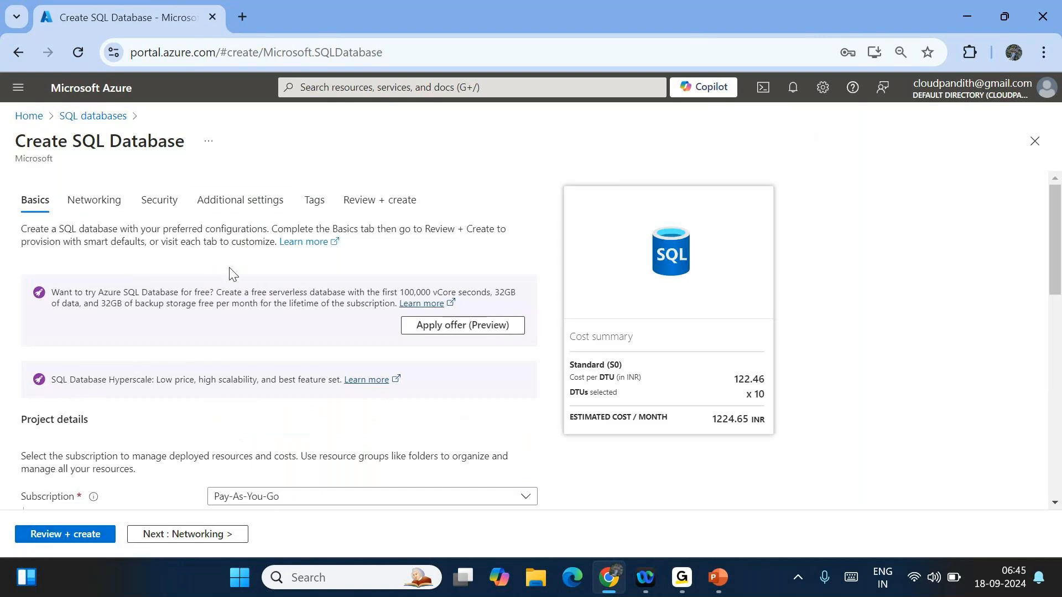
- Use the AdventureWorksLT sample data and submit the SQL database through Review + create
{"action": "left_click", "coordinate": [224, 200]}
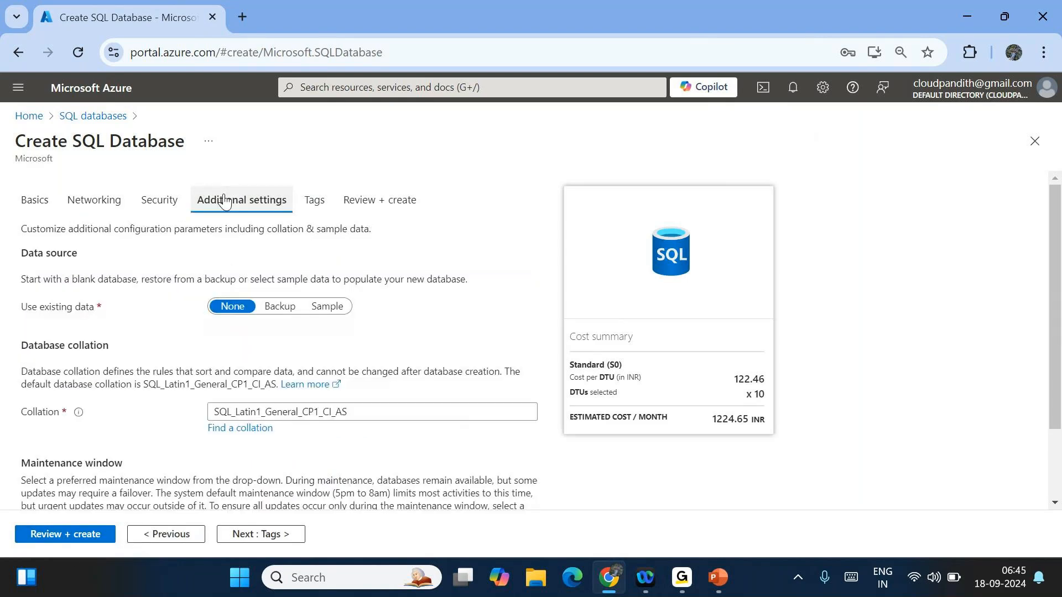
{"action": "left_click", "coordinate": [336, 309]}
{"action": "left_click", "coordinate": [66, 497]}
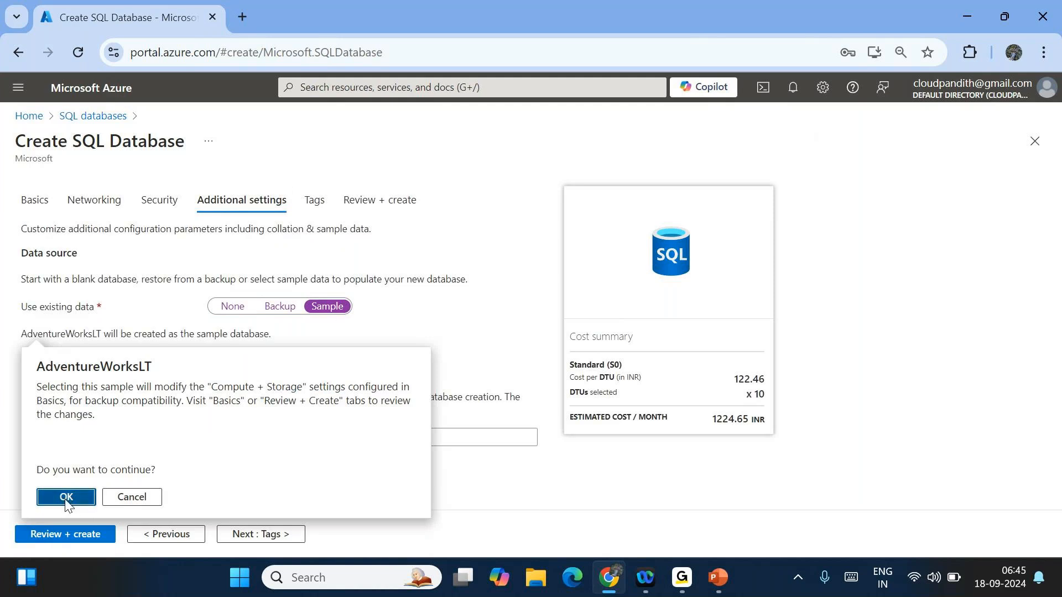
{"action": "left_click", "coordinate": [74, 536]}
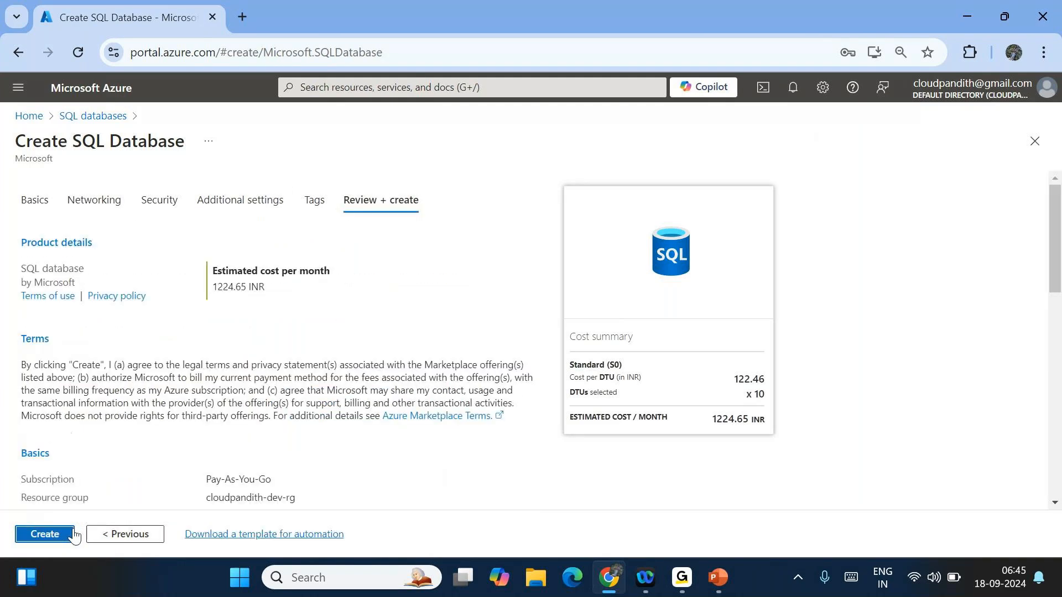
{"action": "left_click", "coordinate": [56, 535]}
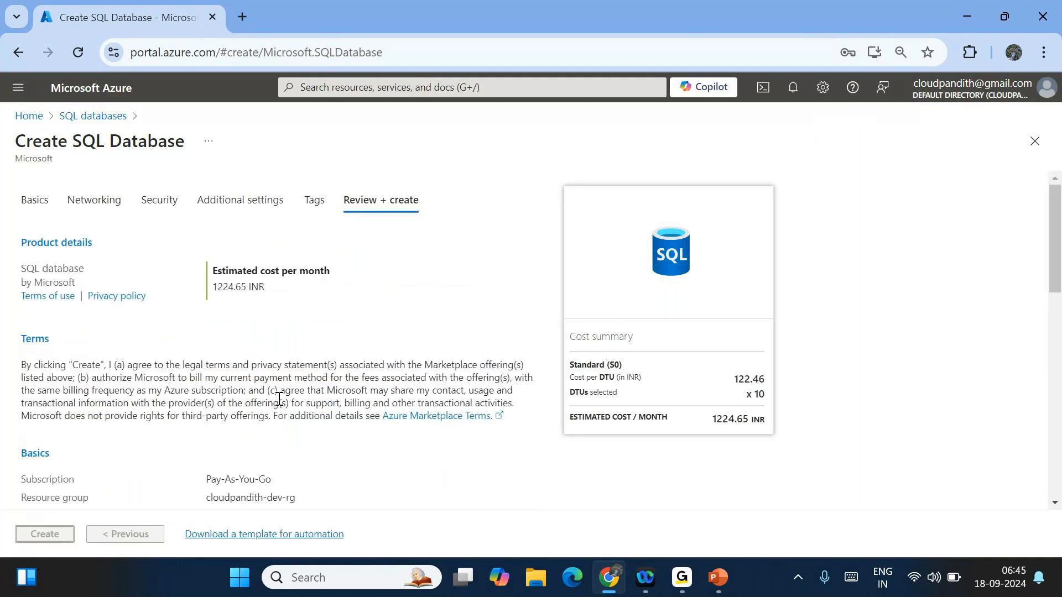
- Open the Azure portal Home page in a new browser tab
{"action": "scroll", "coordinate": [262, 387], "scroll_direction": "down", "scroll_amount": 15}
{"action": "scroll", "coordinate": [262, 387], "scroll_direction": "up", "scroll_amount": 4}
{"action": "scroll", "coordinate": [262, 387], "scroll_direction": "down", "scroll_amount": 1}
{"action": "scroll", "coordinate": [262, 387], "scroll_direction": "down", "scroll_amount": 3}
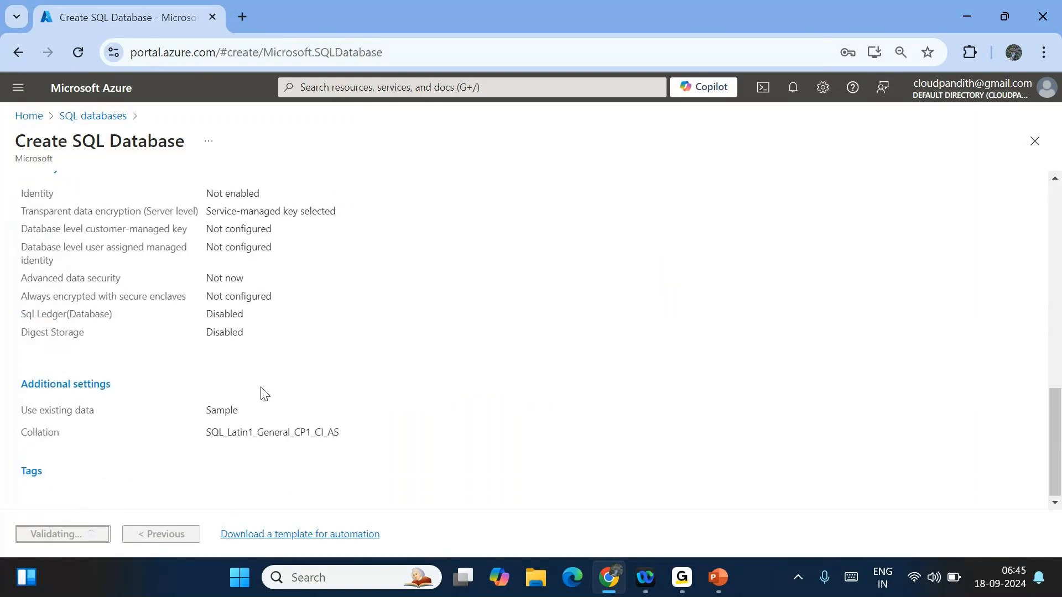
{"action": "scroll", "coordinate": [260, 387], "scroll_direction": "up", "scroll_amount": 2}
{"action": "scroll", "coordinate": [261, 393], "scroll_direction": "down", "scroll_amount": 2}
{"action": "scroll", "coordinate": [260, 393], "scroll_direction": "up", "scroll_amount": 15}
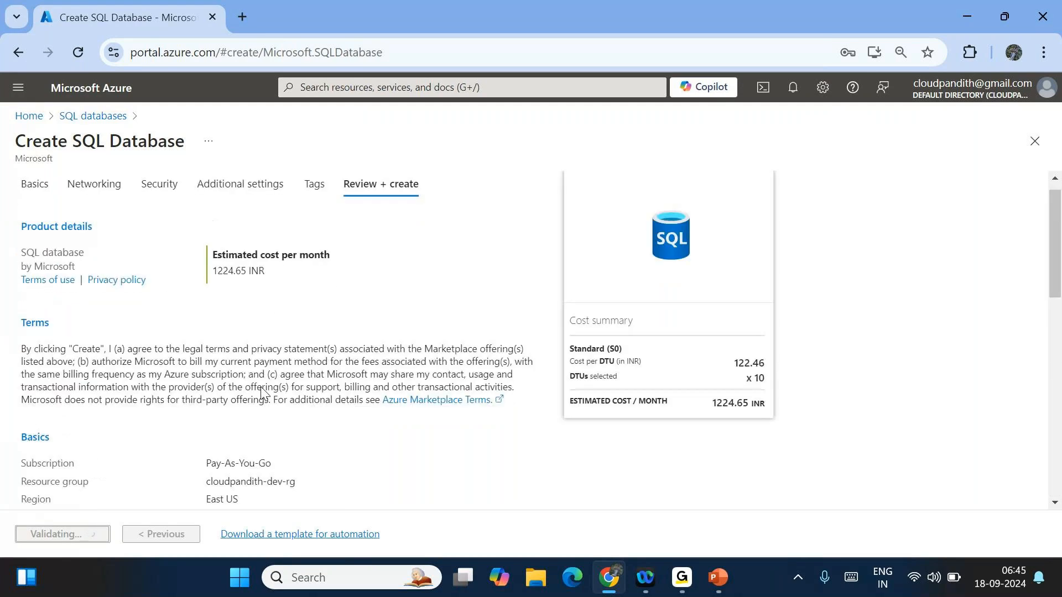
{"action": "left_click", "coordinate": [240, 20]}
{"action": "type", "text": "p"}
{"action": "key", "text": "Return"}
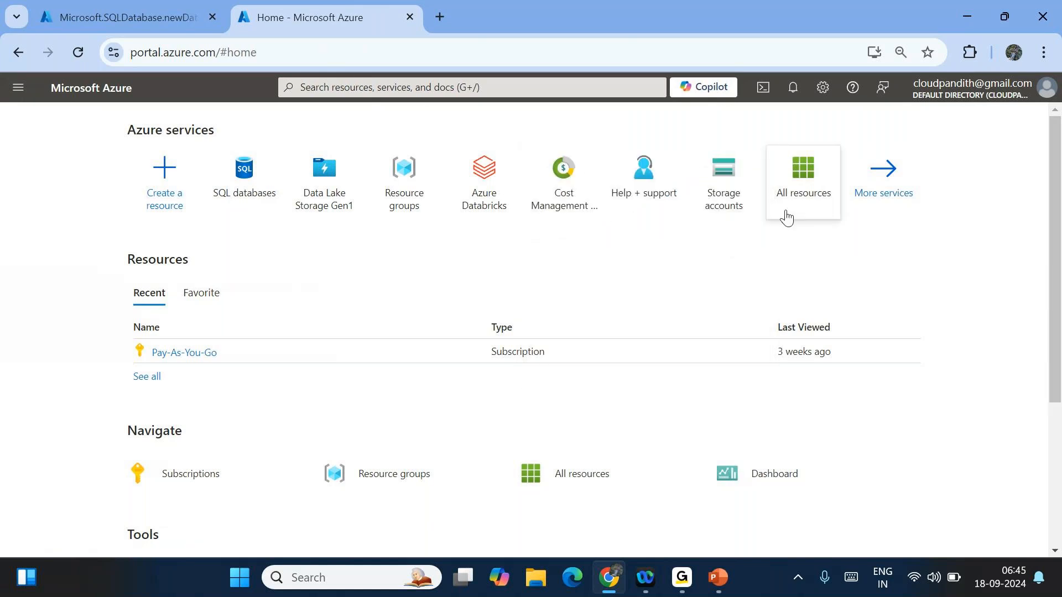
- Start a new storage account in resource group cloudpandith-dev-rg
{"action": "left_click", "coordinate": [739, 195]}
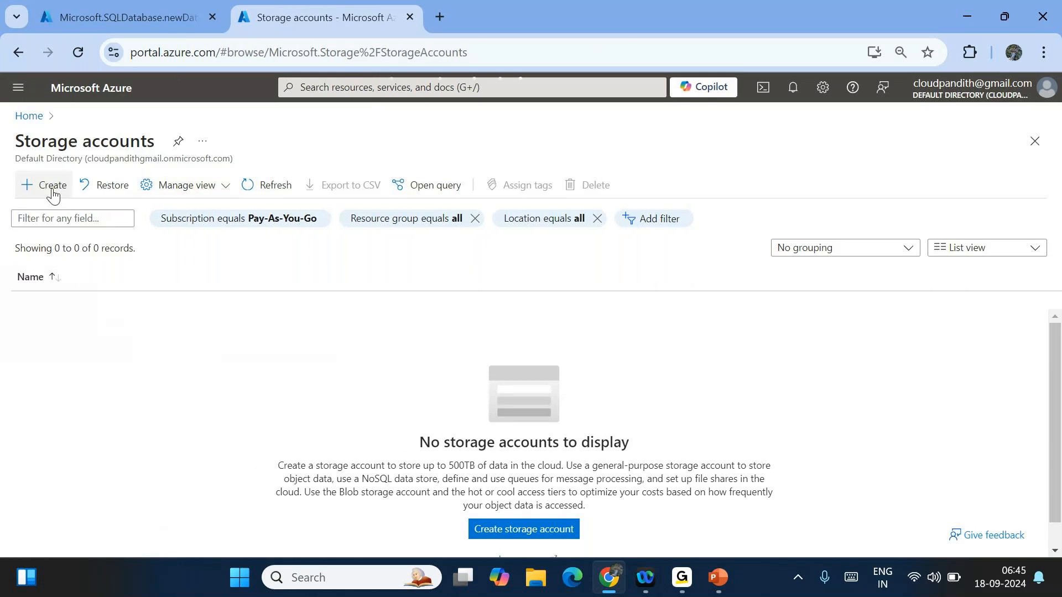
{"action": "left_click", "coordinate": [52, 191]}
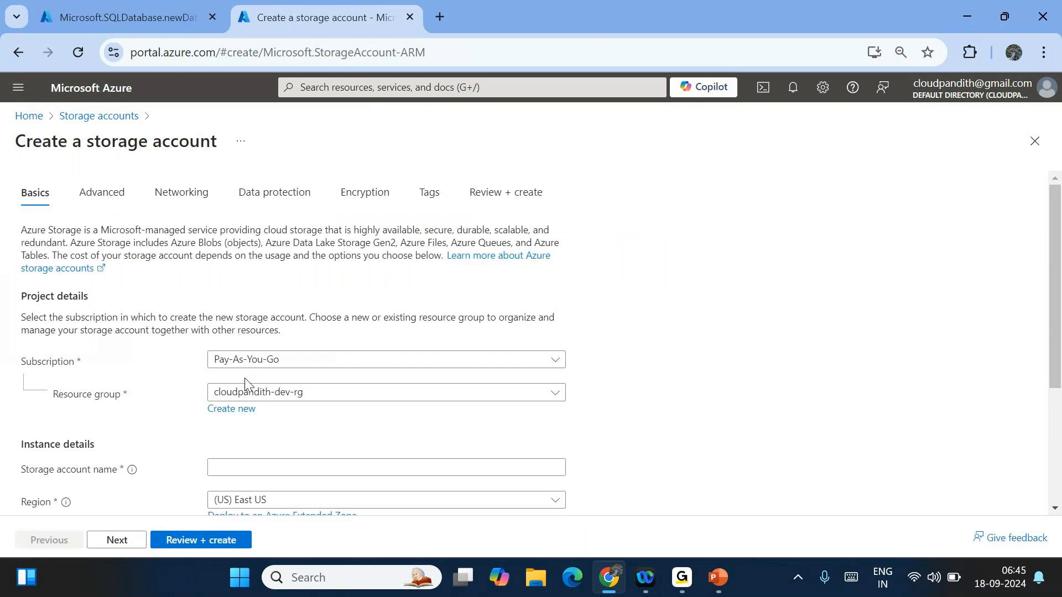
{"action": "left_click", "coordinate": [231, 393]}
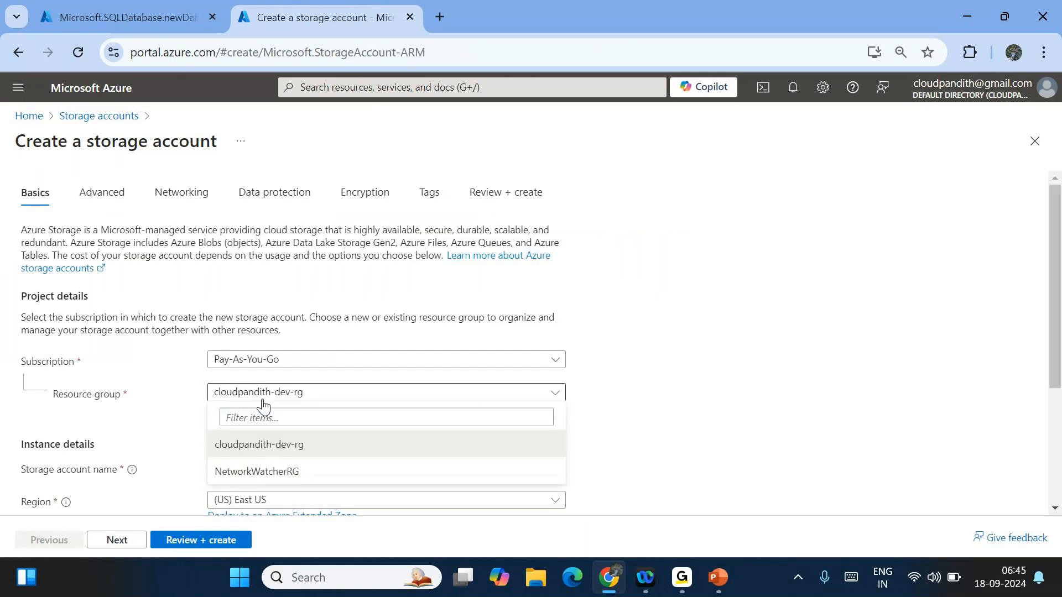
{"action": "left_click", "coordinate": [277, 455]}
{"action": "scroll", "coordinate": [276, 454], "scroll_direction": "down", "scroll_amount": 2}
{"action": "left_click", "coordinate": [237, 385]}
- Name the storage account cloudpandithdevsinkadls
{"action": "type", "text": "cl"}
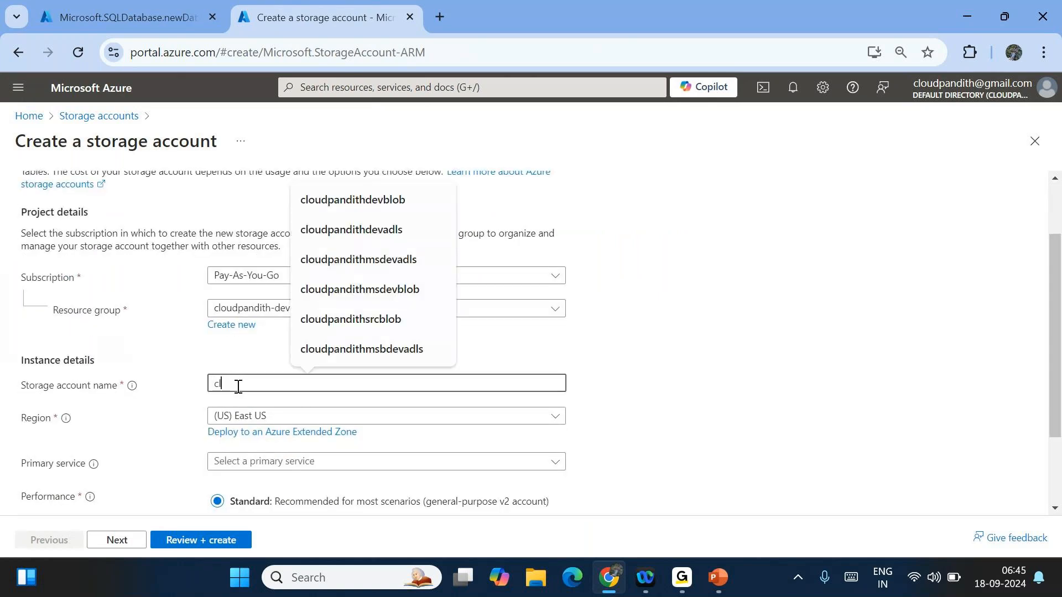
{"action": "type", "text": "oudpandithdevsin"}
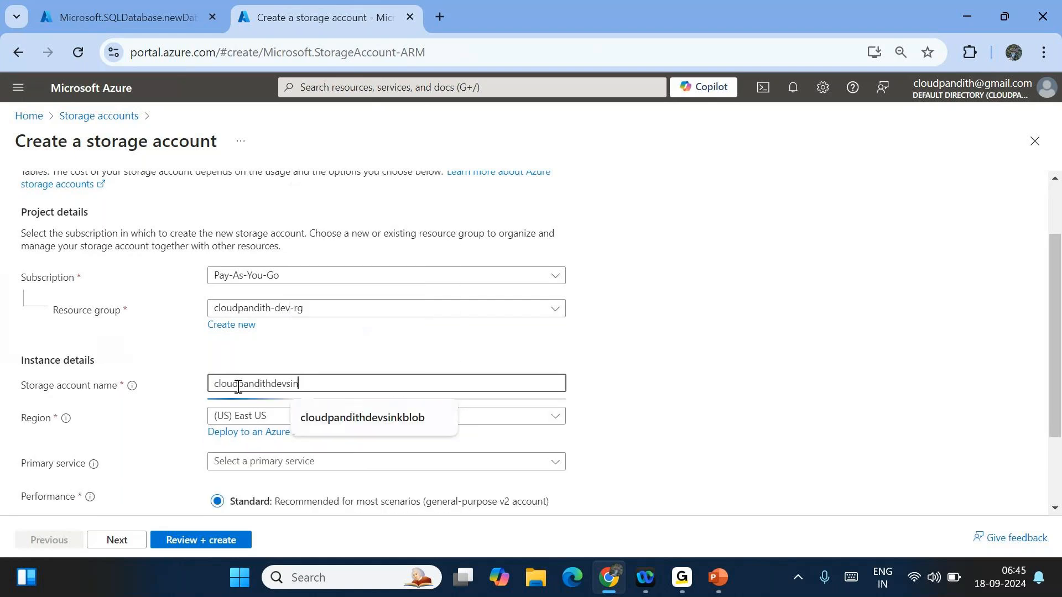
{"action": "type", "text": "kblob"}
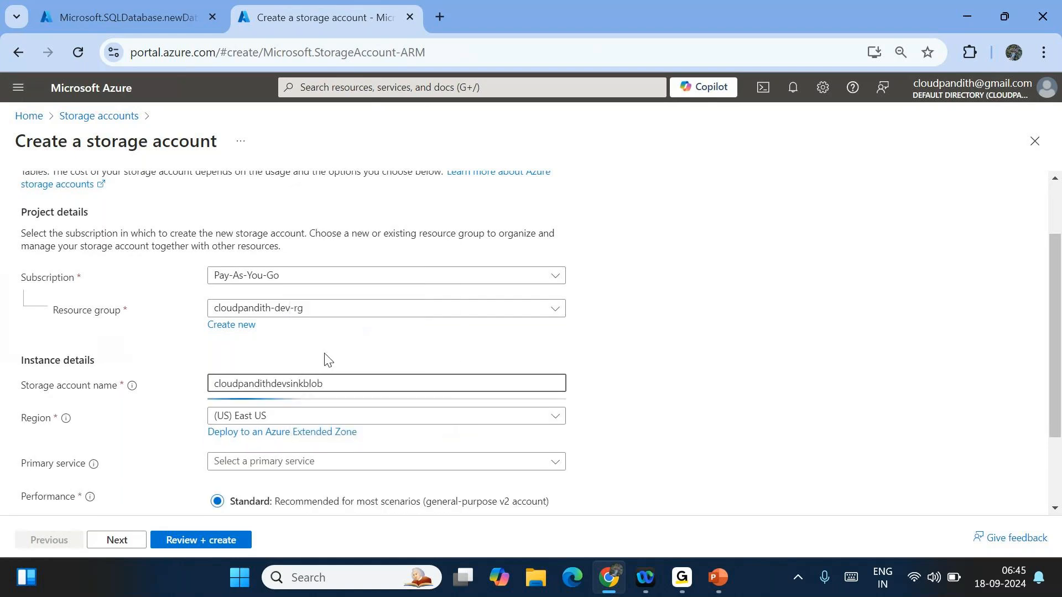
{"action": "left_click", "coordinate": [285, 383]}
{"action": "key", "text": "BackSpace"}
{"action": "key", "text": "BackSpace"}
{"action": "key", "text": "BackSpace"}
{"action": "left_click", "coordinate": [370, 366]}
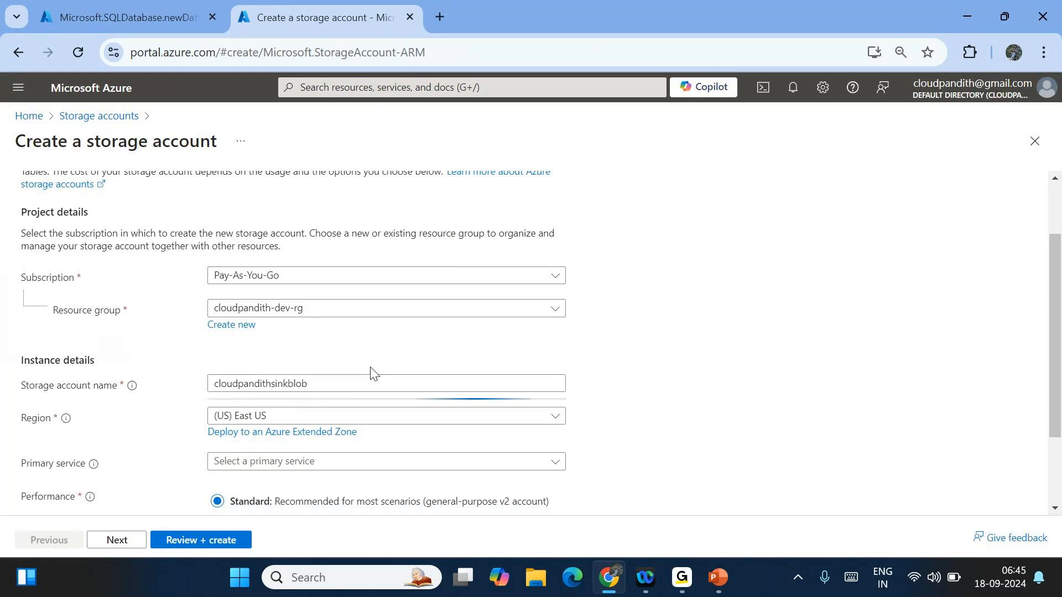
{"action": "left_click", "coordinate": [273, 383]}
{"action": "type", "text": "dev"}
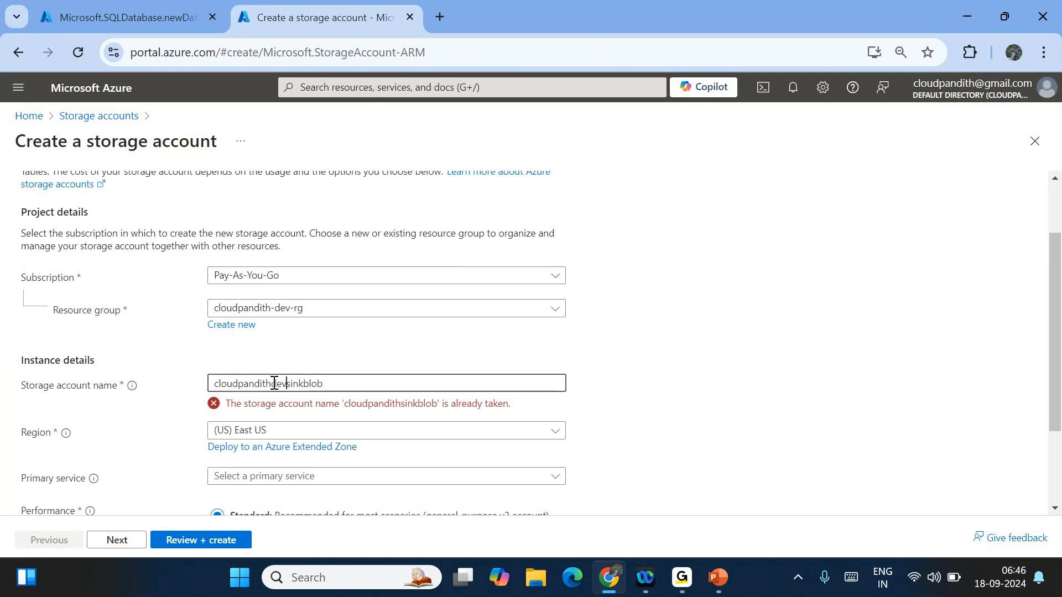
{"action": "left_click", "coordinate": [408, 351]}
{"action": "left_click", "coordinate": [353, 388]}
{"action": "key", "text": "BackSpace"}
{"action": "key", "text": "BackSpace"}
{"action": "key", "text": "BackSpace"}
{"action": "key", "text": "BackSpace"}
{"action": "type", "text": "adls"}
{"action": "left_click", "coordinate": [286, 355]}
- On the Advanced tab, enable hierarchical namespace for the storage account
{"action": "left_click", "coordinate": [114, 540]}
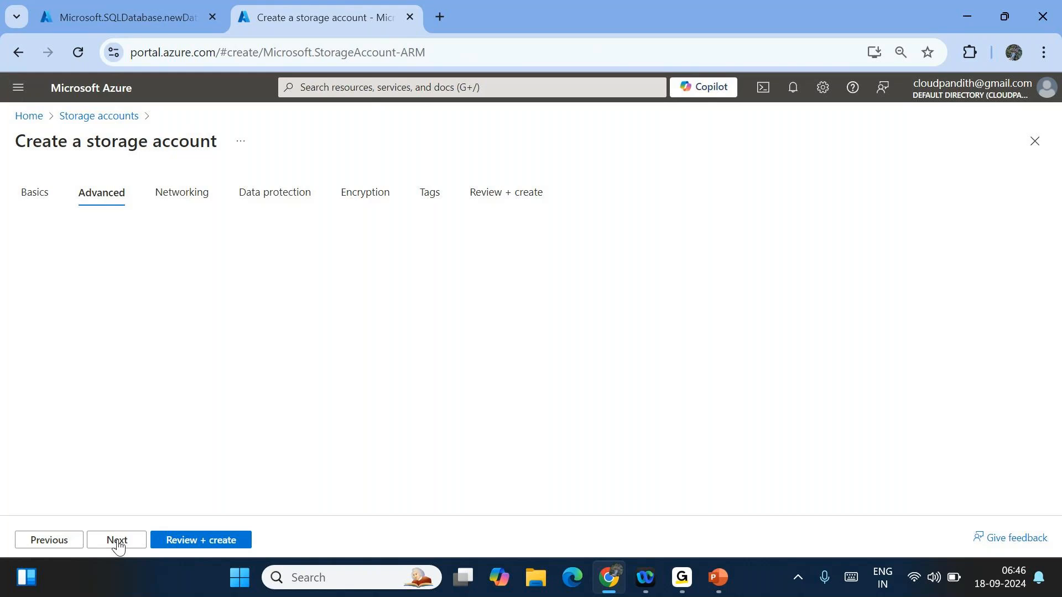
{"action": "scroll", "coordinate": [254, 436], "scroll_direction": "down", "scroll_amount": 2}
{"action": "scroll", "coordinate": [252, 434], "scroll_direction": "down", "scroll_amount": 2}
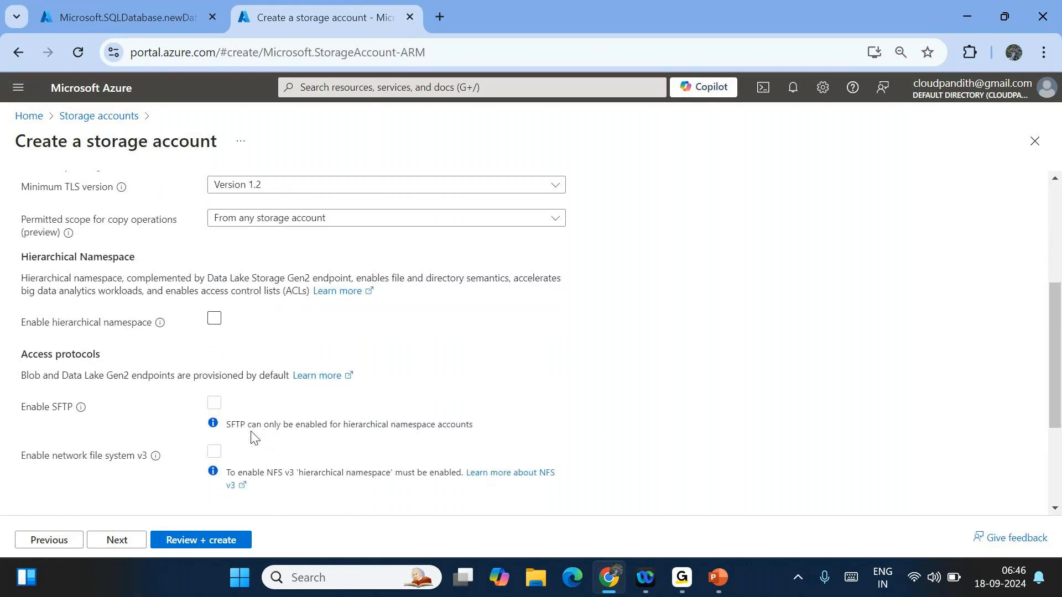
{"action": "left_click_drag", "start_coordinate": [103, 273], "coordinate": [35, 278]}
{"action": "left_click_drag", "start_coordinate": [145, 277], "coordinate": [292, 291]}
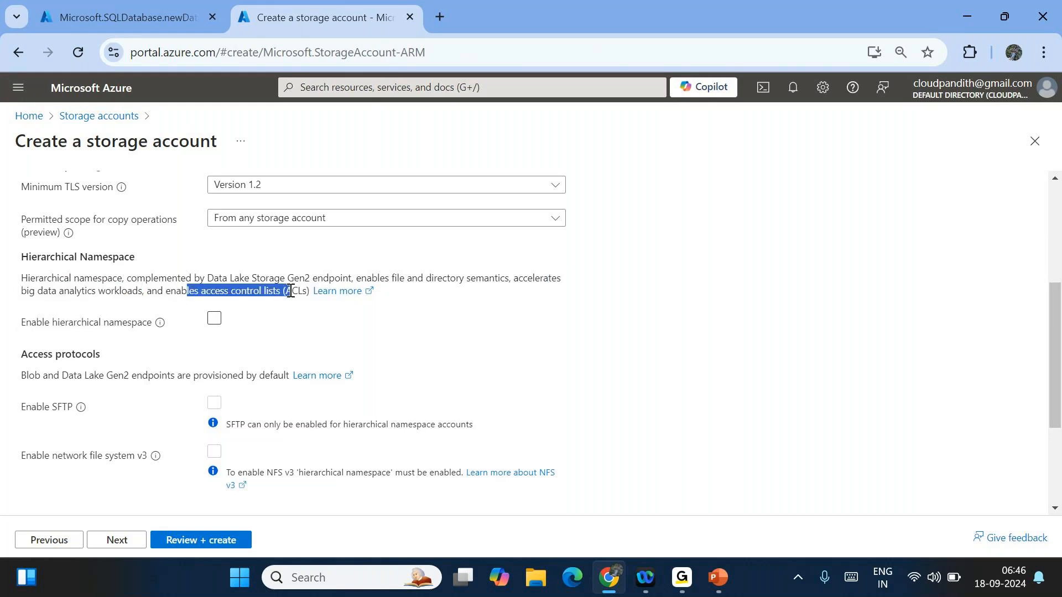
{"action": "left_click", "coordinate": [215, 319]}
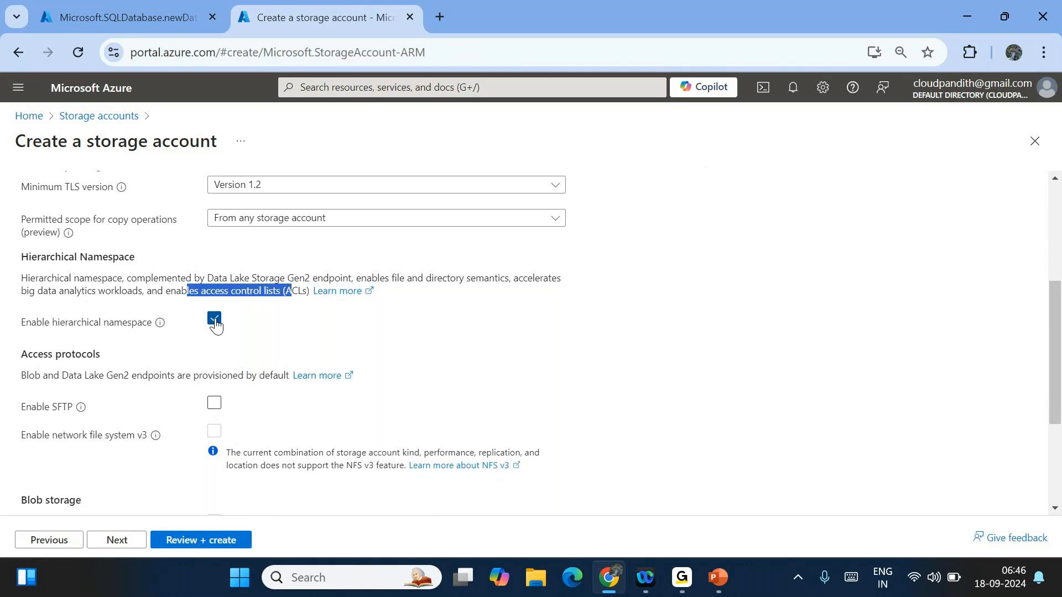
{"action": "left_click", "coordinate": [362, 329]}
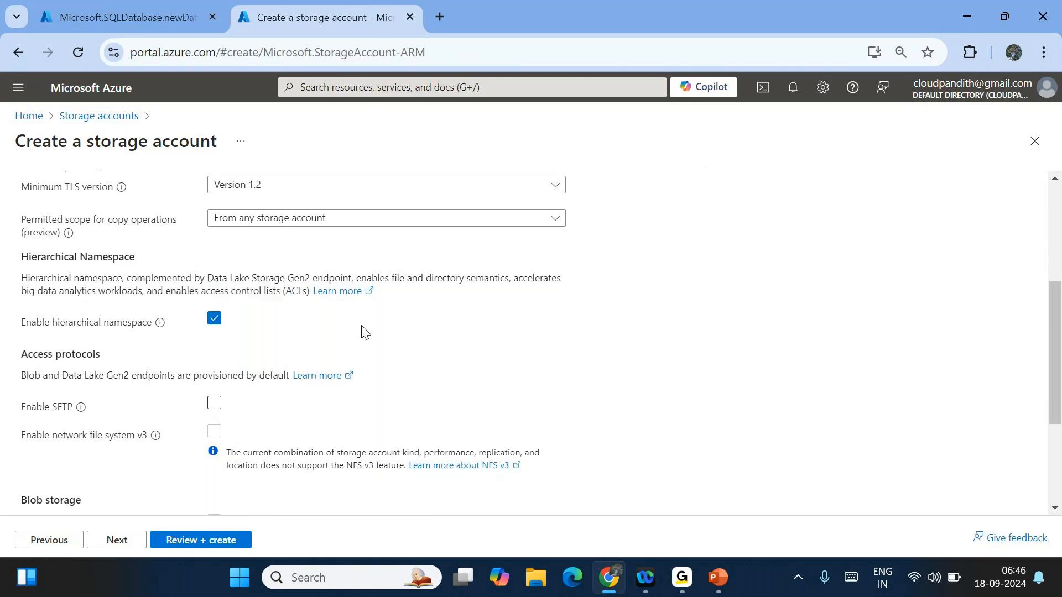
- Review the storage account settings and create it
{"action": "left_click", "coordinate": [208, 544]}
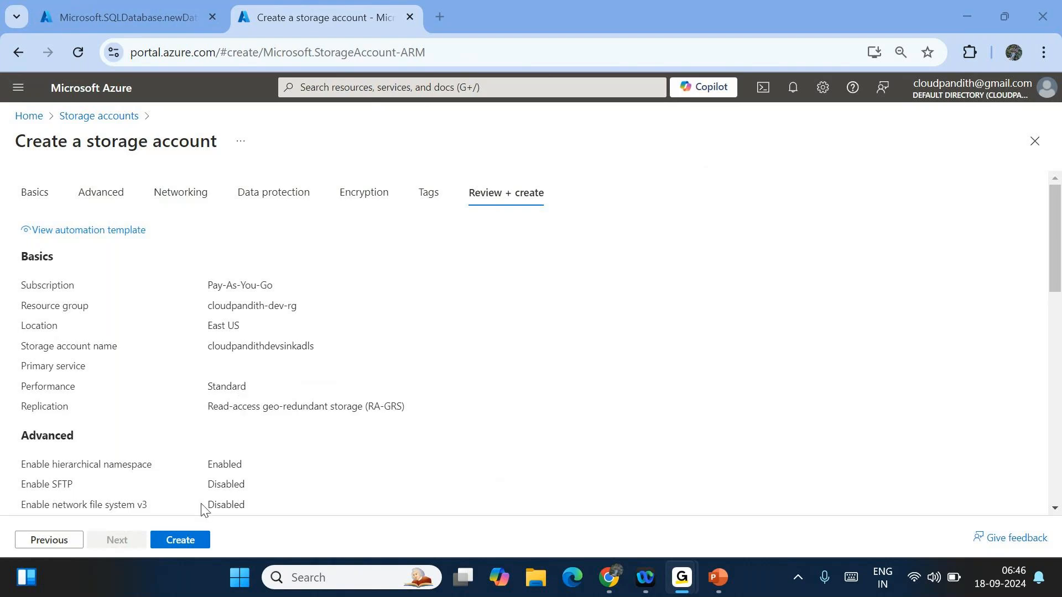
{"action": "left_click", "coordinate": [189, 539]}
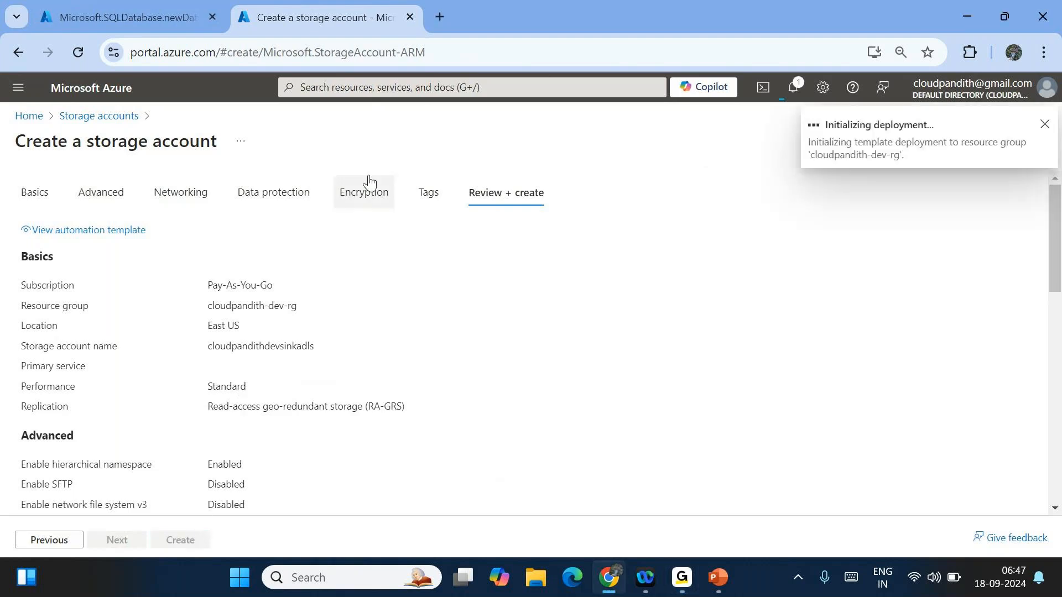
{"action": "left_click", "coordinate": [442, 16]}
- Load portal.azure.com and open Data factories via a 'data fa' search
{"action": "type", "text": "portal.azure.com"}
{"action": "key", "text": "Return"}
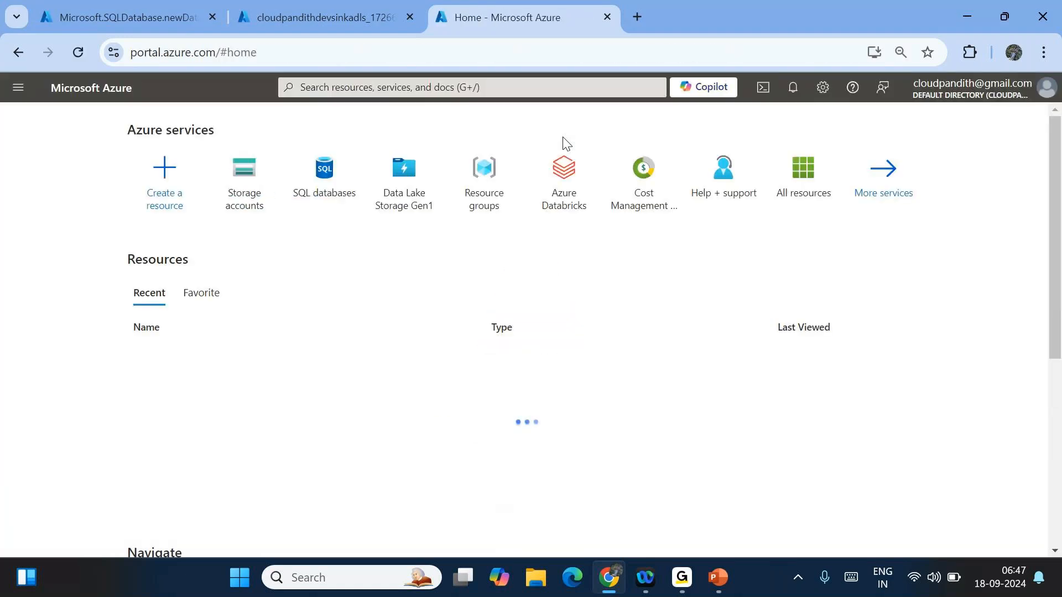
{"action": "left_click", "coordinate": [342, 91]}
{"action": "type", "text": "d"}
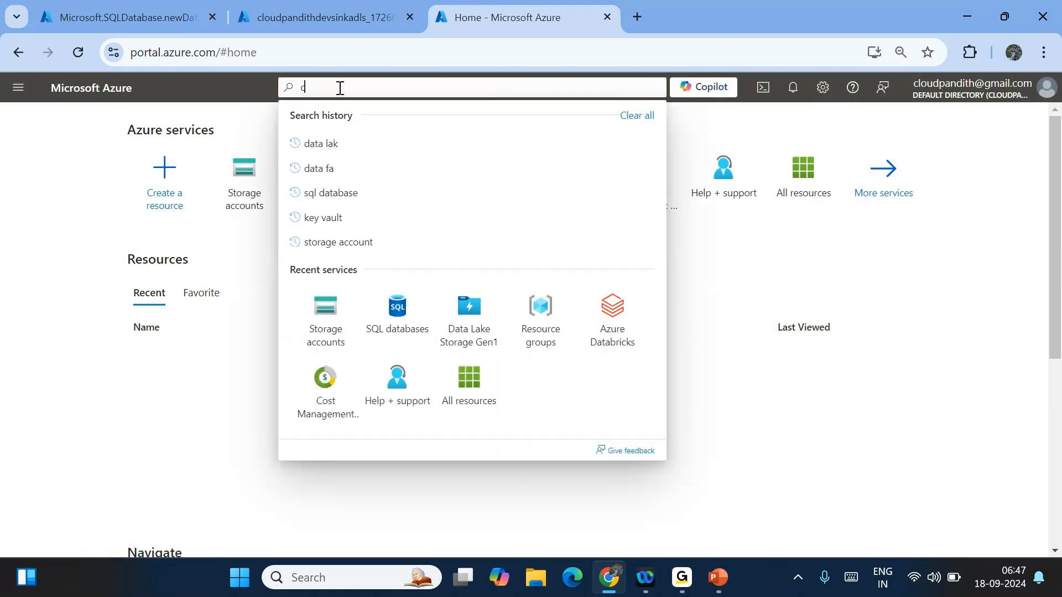
{"action": "type", "text": "ata fa"}
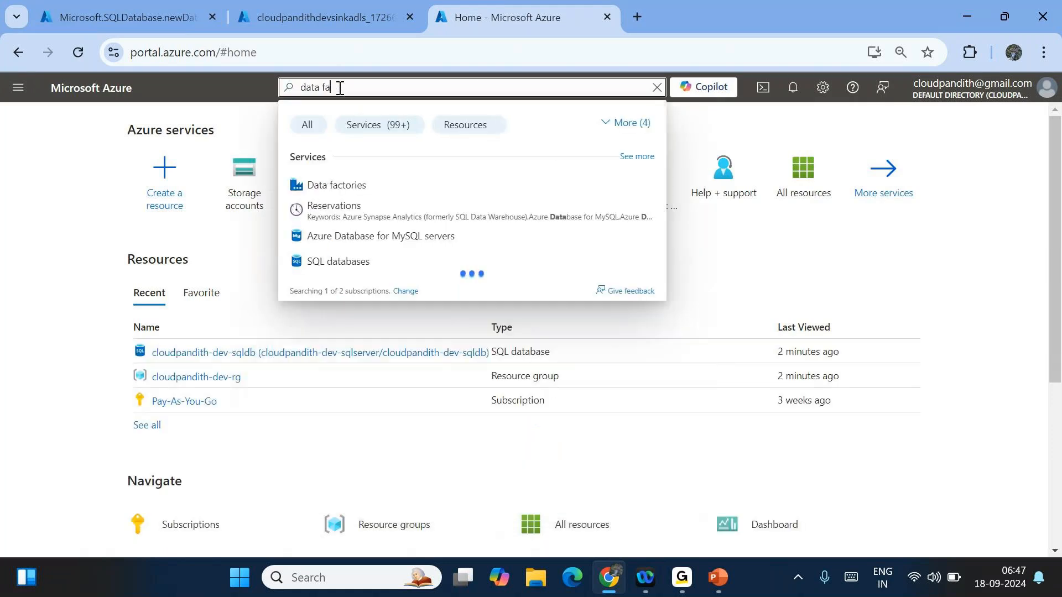
{"action": "left_click", "coordinate": [329, 197]}
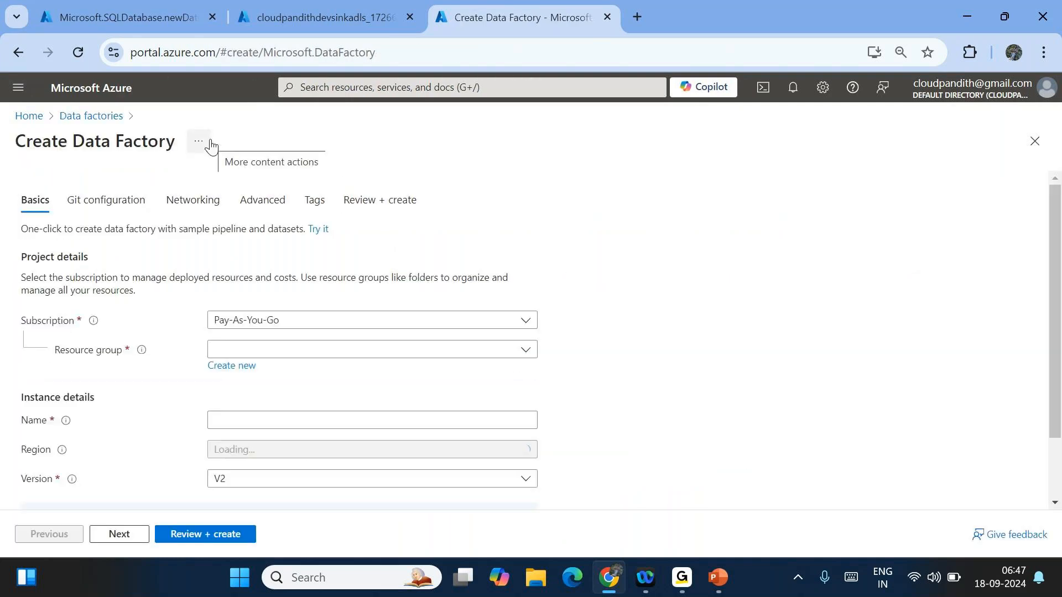
- Set the data factory's resource group to cloudpandith-dev-rg and name it cloudpandith-dev-adfws
{"action": "left_click", "coordinate": [249, 340]}
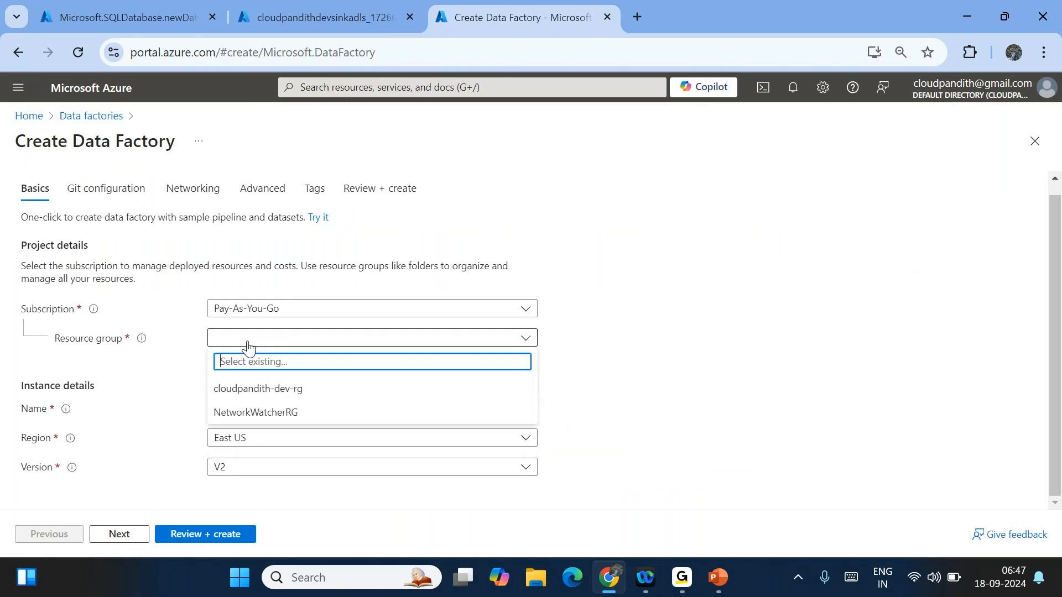
{"action": "left_click", "coordinate": [266, 389]}
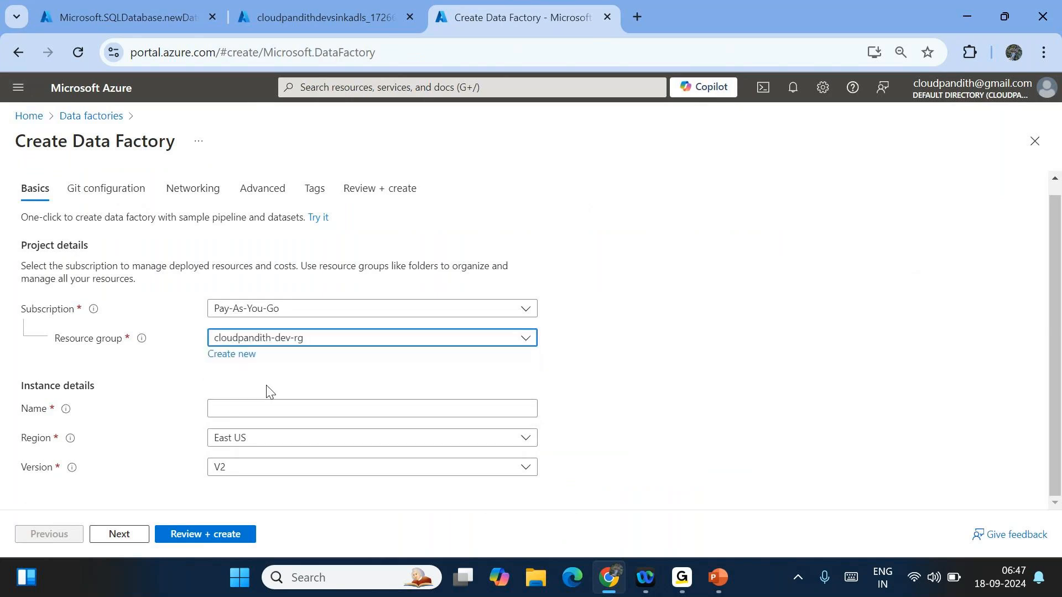
{"action": "left_click", "coordinate": [244, 407]}
{"action": "type", "text": "cl"}
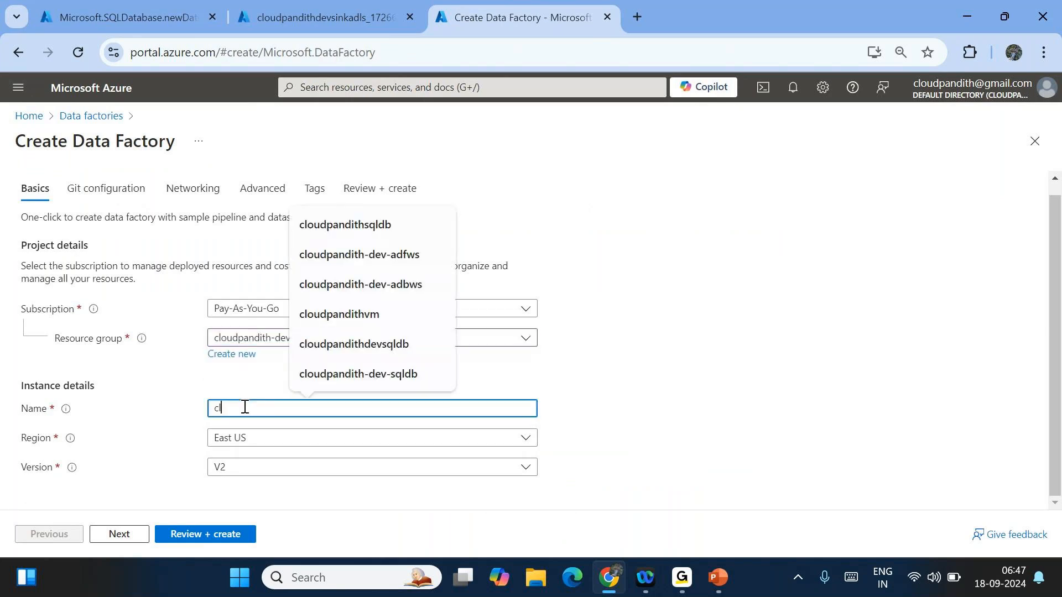
{"action": "type", "text": "oudpandith-dev-adfws"}
{"action": "left_click", "coordinate": [686, 414]}
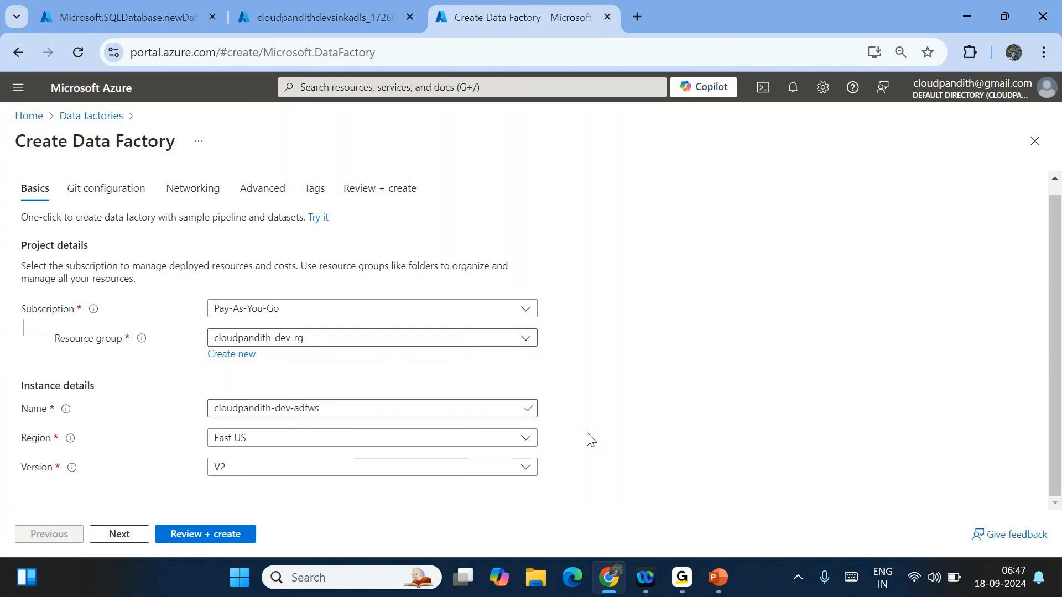
- Review the data factory settings and submit it for deployment
{"action": "left_click", "coordinate": [186, 533]}
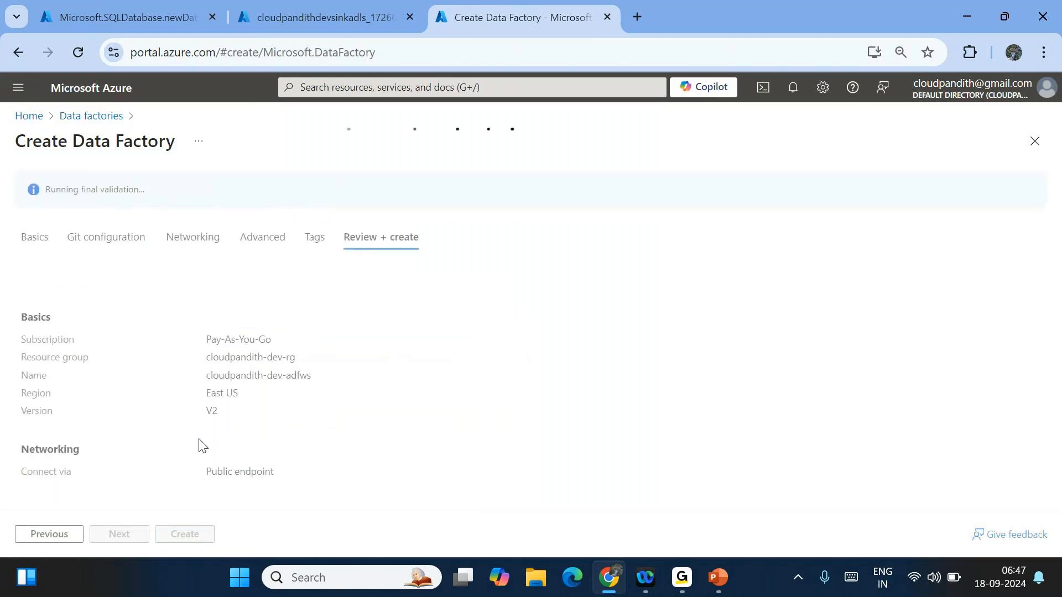
{"action": "scroll", "coordinate": [323, 478], "scroll_direction": "down", "scroll_amount": 2}
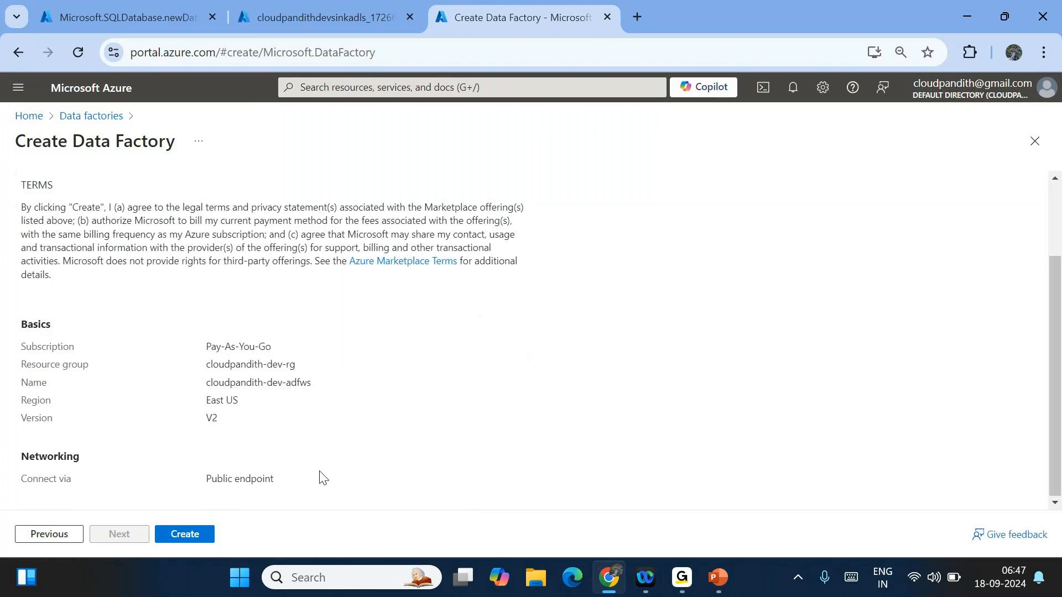
{"action": "left_click", "coordinate": [185, 534]}
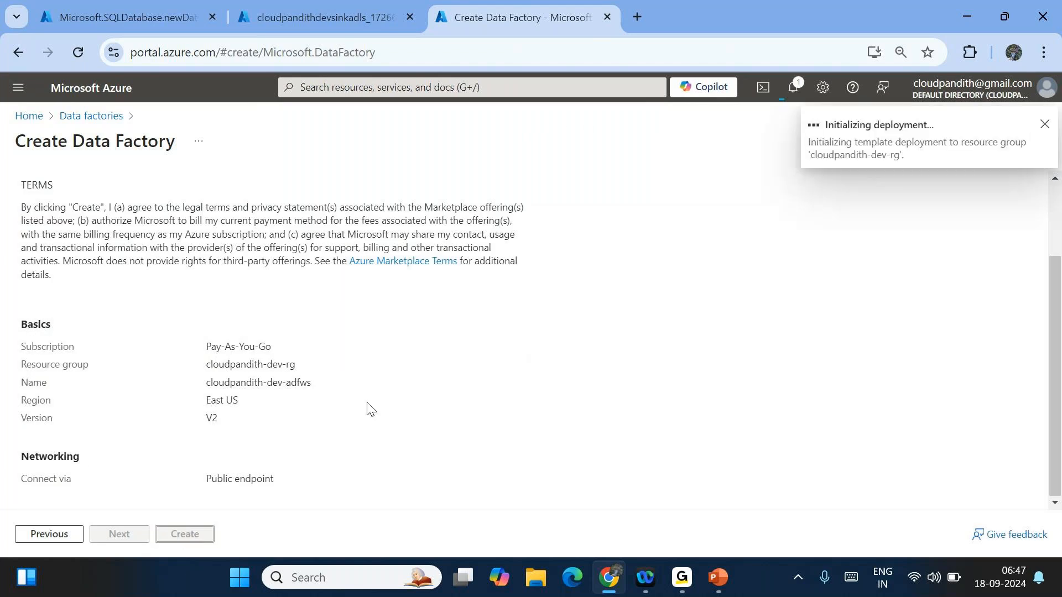
{"action": "scroll", "coordinate": [367, 403], "scroll_direction": "down", "scroll_amount": 2}
{"action": "scroll", "coordinate": [367, 403], "scroll_direction": "up", "scroll_amount": 2}
{"action": "scroll", "coordinate": [367, 409], "scroll_direction": "down", "scroll_amount": 2}
{"action": "scroll", "coordinate": [367, 409], "scroll_direction": "up", "scroll_amount": 2}
{"action": "scroll", "coordinate": [367, 410], "scroll_direction": "down", "scroll_amount": 2}
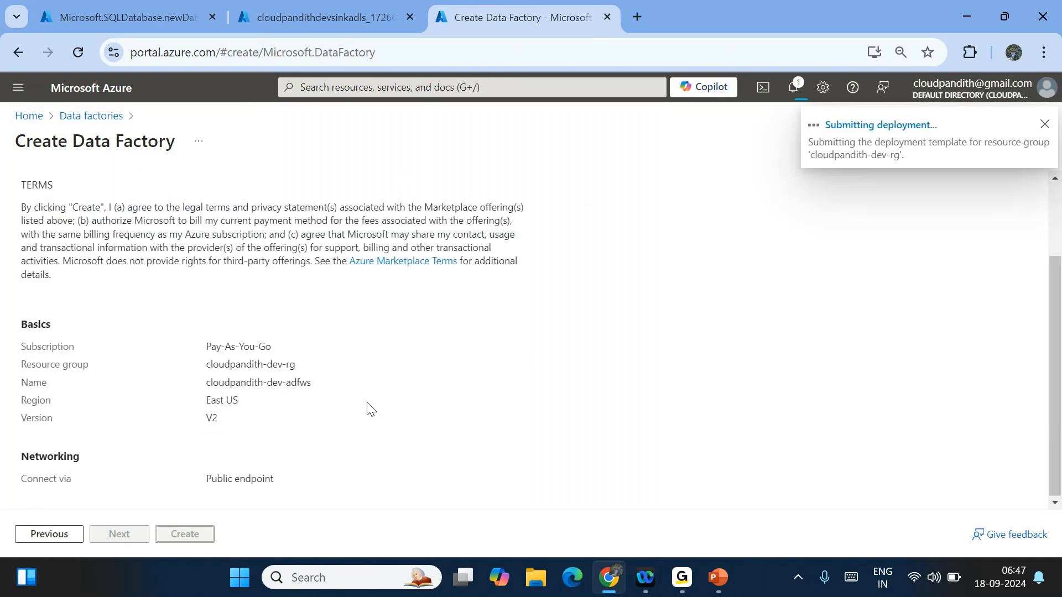
{"action": "scroll", "coordinate": [369, 409], "scroll_direction": "up", "scroll_amount": 2}
{"action": "scroll", "coordinate": [369, 409], "scroll_direction": "down", "scroll_amount": 2}
{"action": "scroll", "coordinate": [369, 410], "scroll_direction": "up", "scroll_amount": 2}
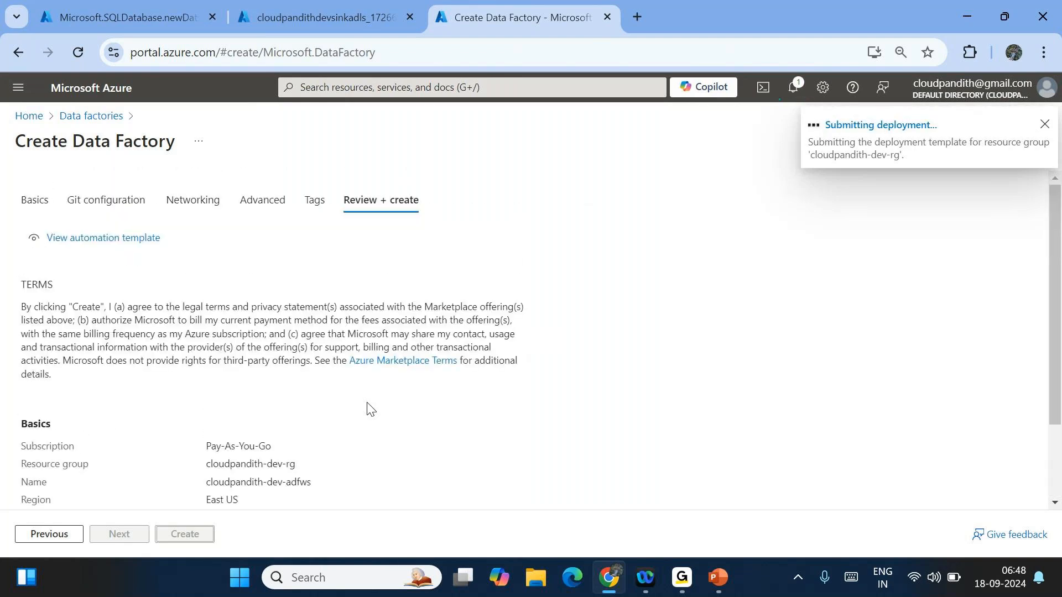
- Check the SQL database, storage account and data factory deployment statuses
{"action": "left_click", "coordinate": [133, 4]}
{"action": "left_click", "coordinate": [281, 6]}
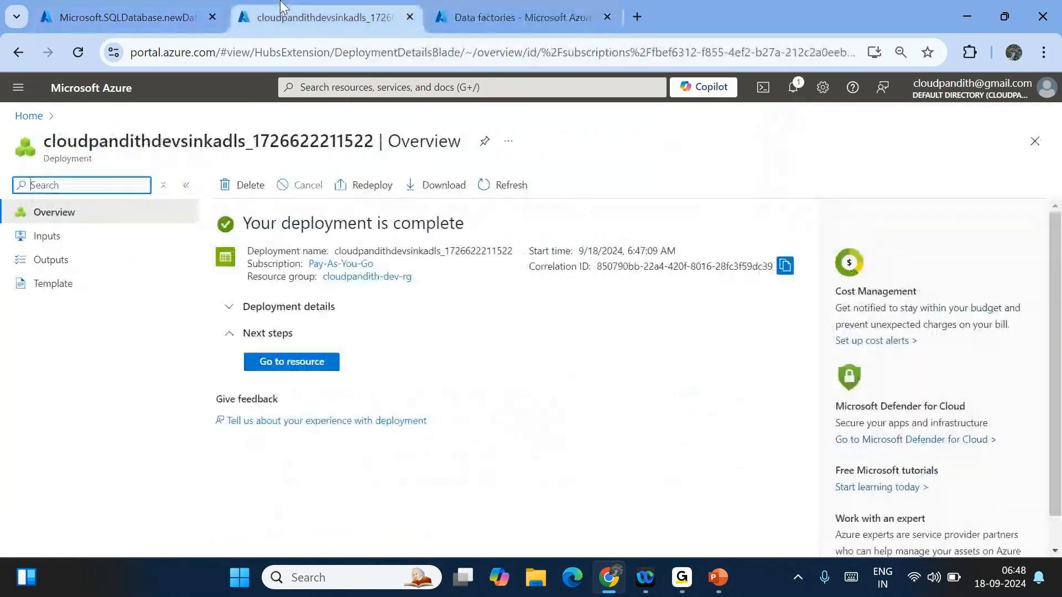
{"action": "left_click", "coordinate": [493, 6]}
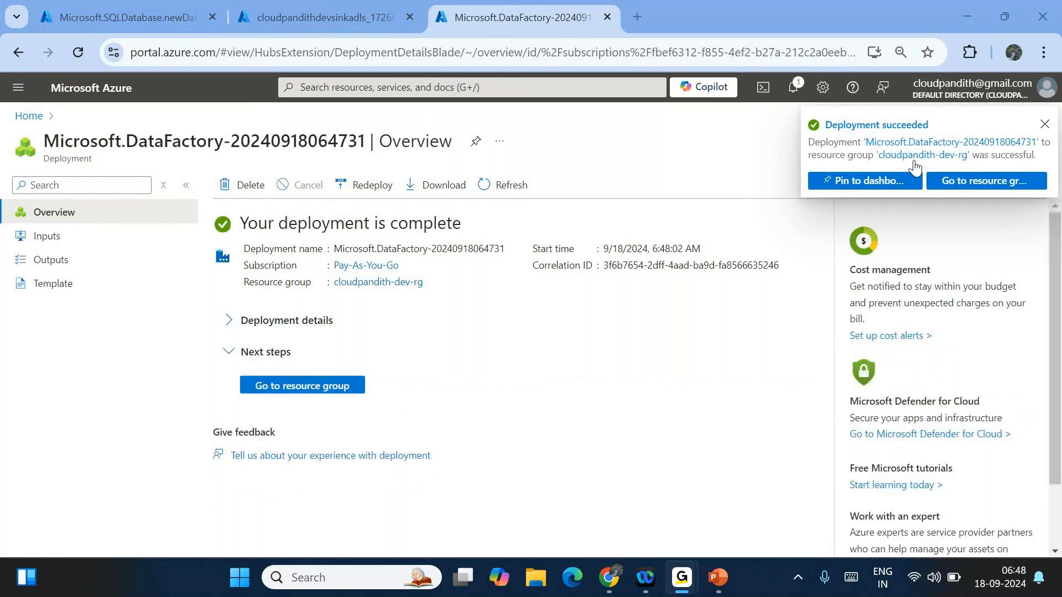
{"action": "left_click", "coordinate": [40, 6]}
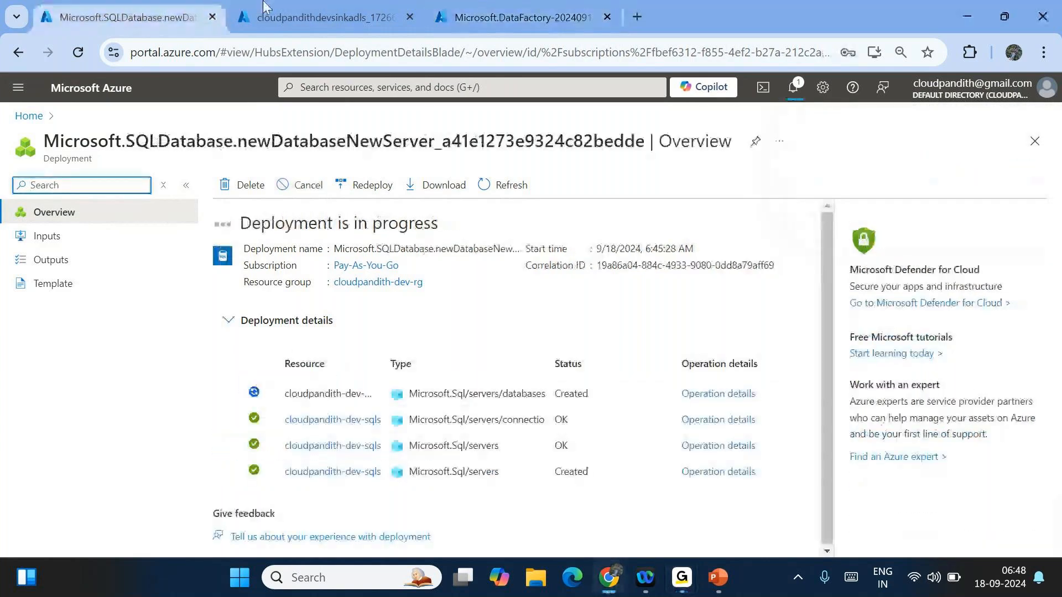
{"action": "left_click", "coordinate": [365, 11]}
{"action": "left_click", "coordinate": [546, 6]}
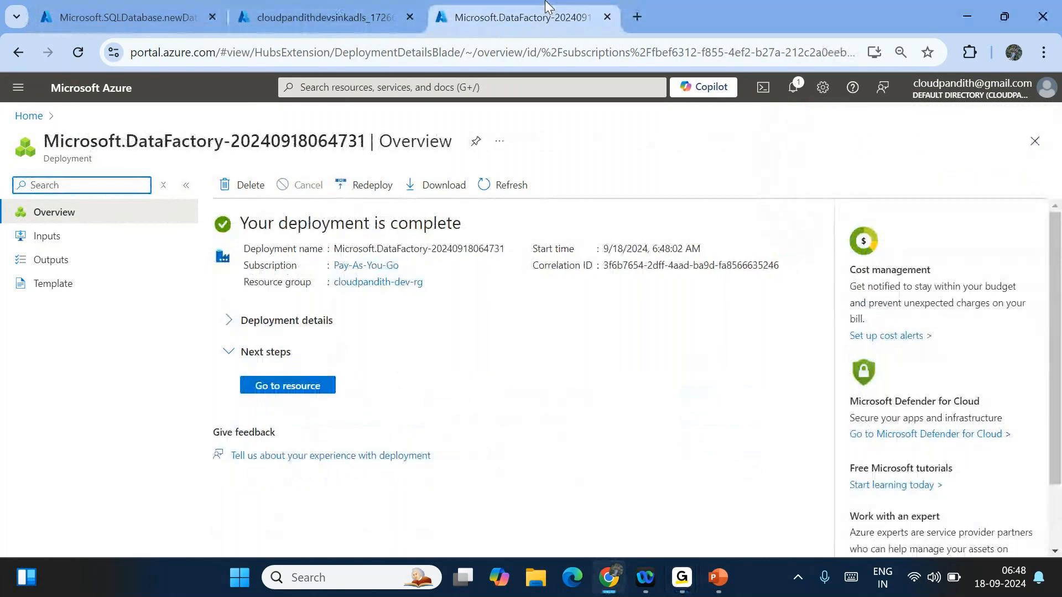
- Open the deployed cloudpandith-dev-sqldb database from its deployment page
{"action": "key", "text": "ctrl+1"}
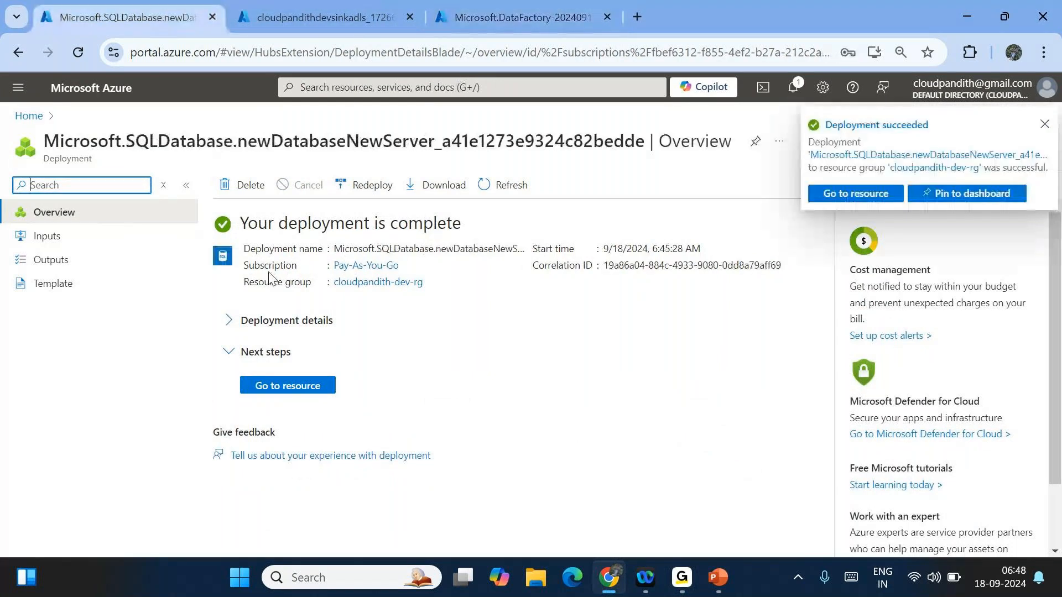
{"action": "left_click", "coordinate": [294, 389]}
{"action": "left_click", "coordinate": [294, 389]}
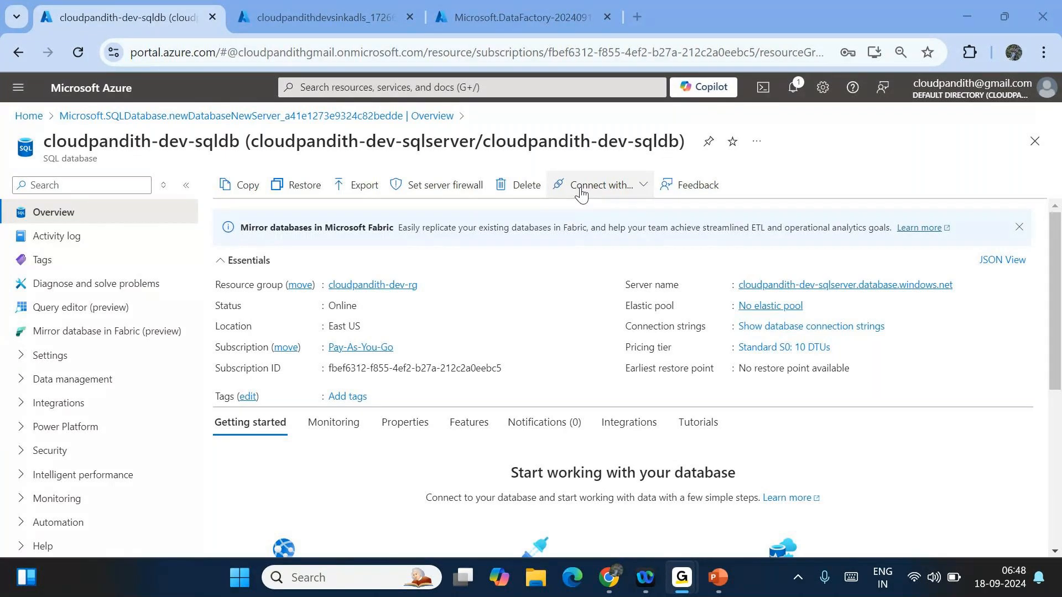
- Choose Connect with Azure Data Studio on the cloudpandith-dev-sqldb overview
{"action": "mouse_move", "coordinate": [718, 578]}
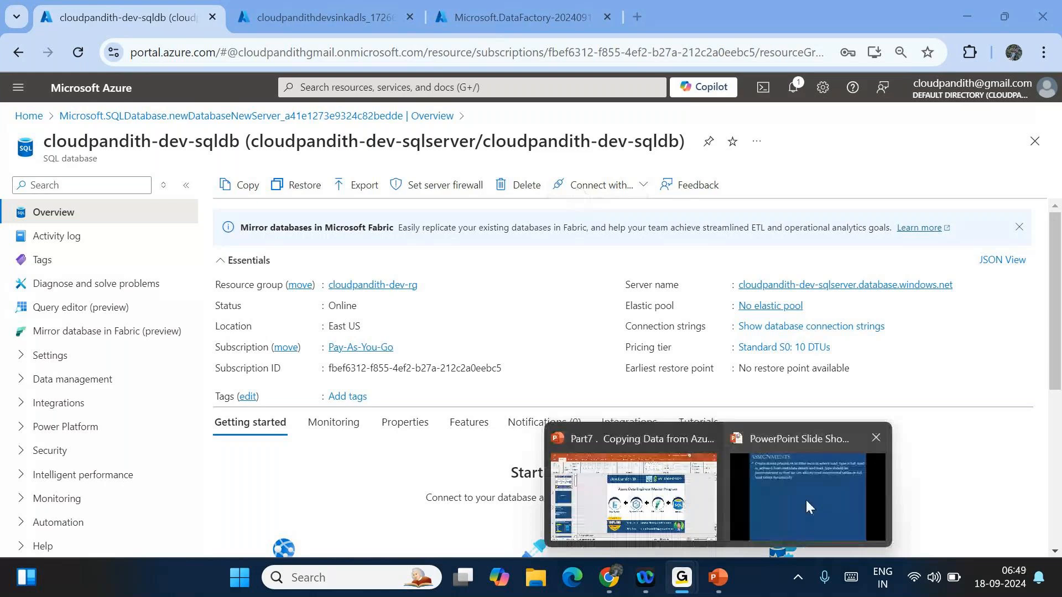
{"action": "scroll", "coordinate": [730, 337], "scroll_direction": "down", "scroll_amount": 5}
{"action": "scroll", "coordinate": [651, 292], "scroll_direction": "up", "scroll_amount": 5}
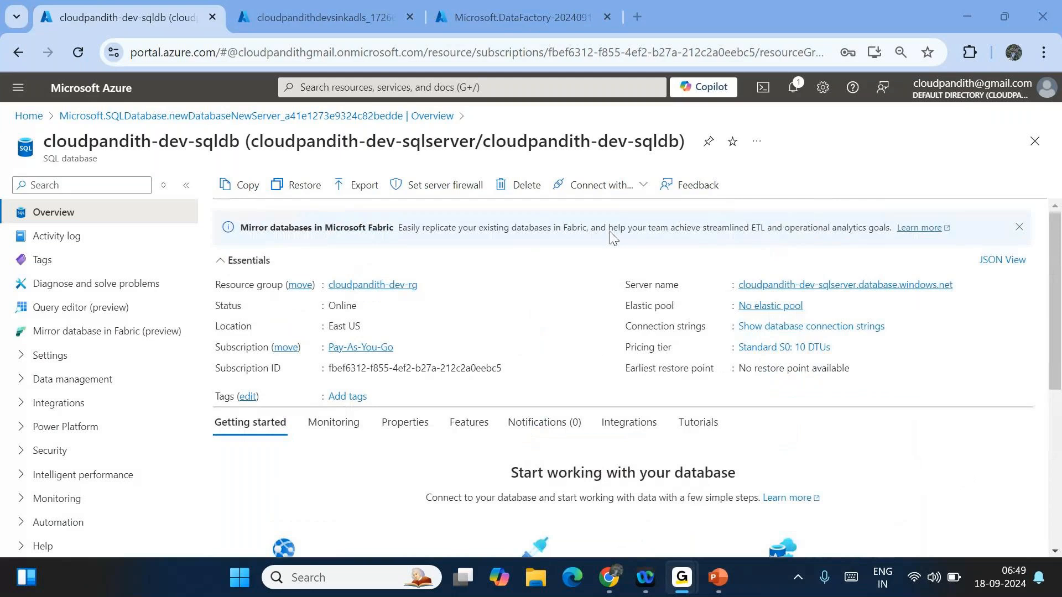
{"action": "left_click", "coordinate": [601, 185]}
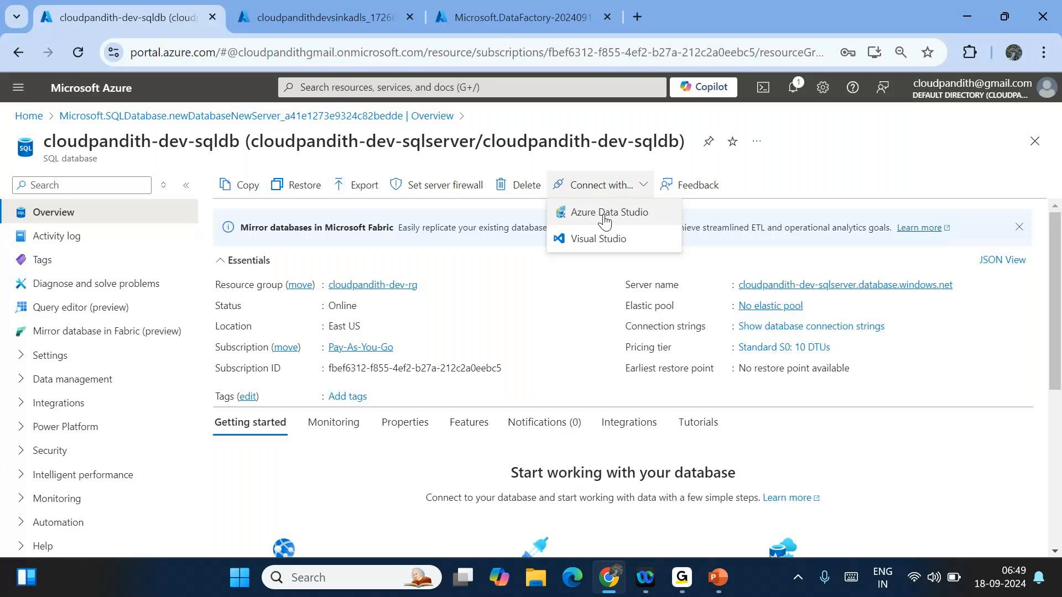
{"action": "left_click", "coordinate": [604, 220]}
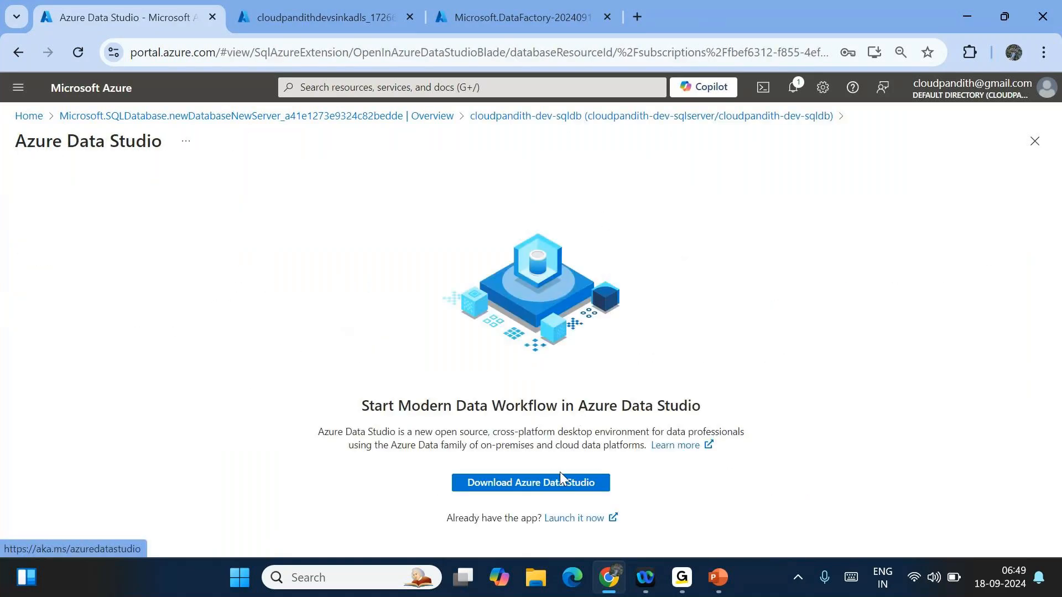
- Start downloading the Azure Data Studio Windows x64 user installer from Microsoft Learn
{"action": "left_click", "coordinate": [506, 488]}
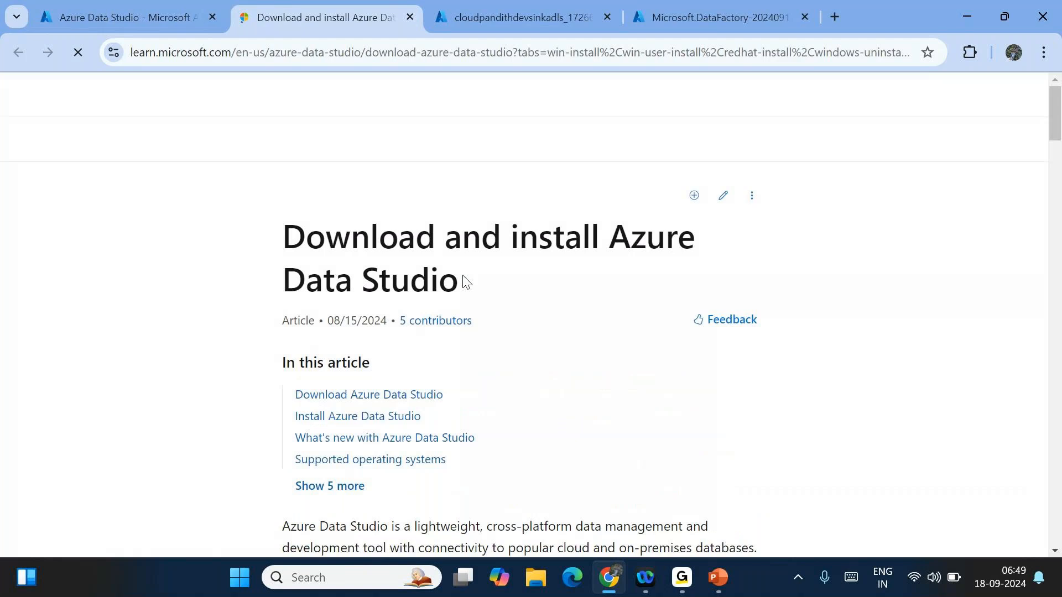
{"action": "scroll", "coordinate": [422, 366], "scroll_direction": "down", "scroll_amount": 14}
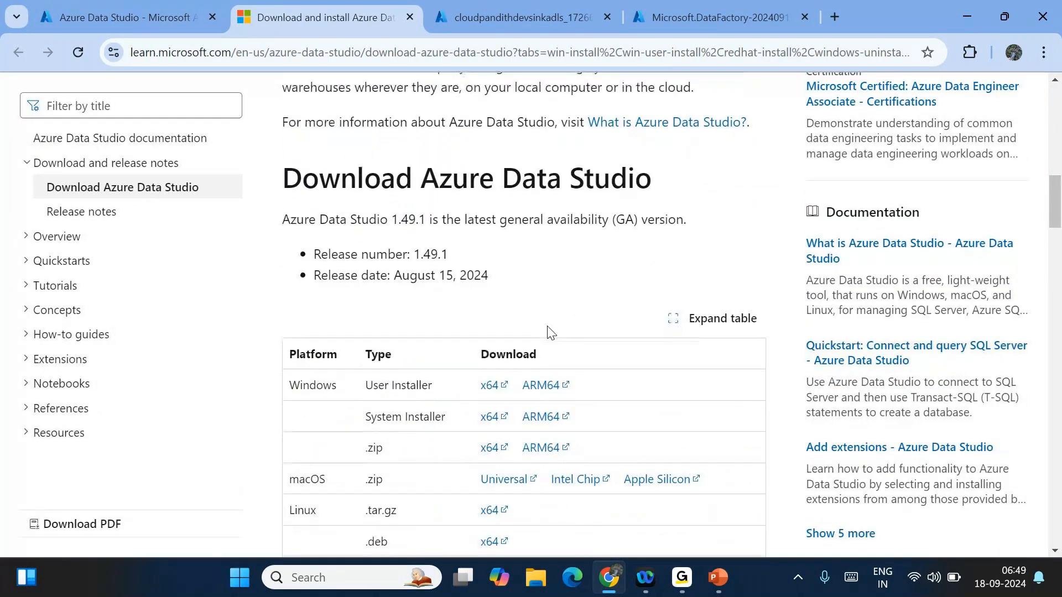
{"action": "scroll", "coordinate": [459, 321], "scroll_direction": "down", "scroll_amount": 2}
{"action": "double_click", "coordinate": [317, 281]}
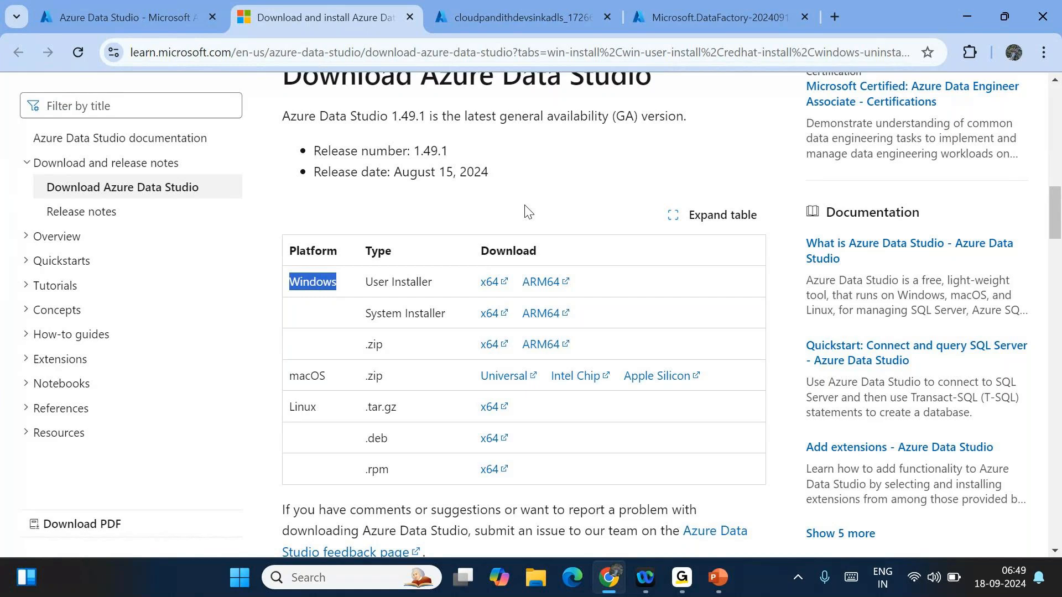
{"action": "left_click", "coordinate": [492, 287]}
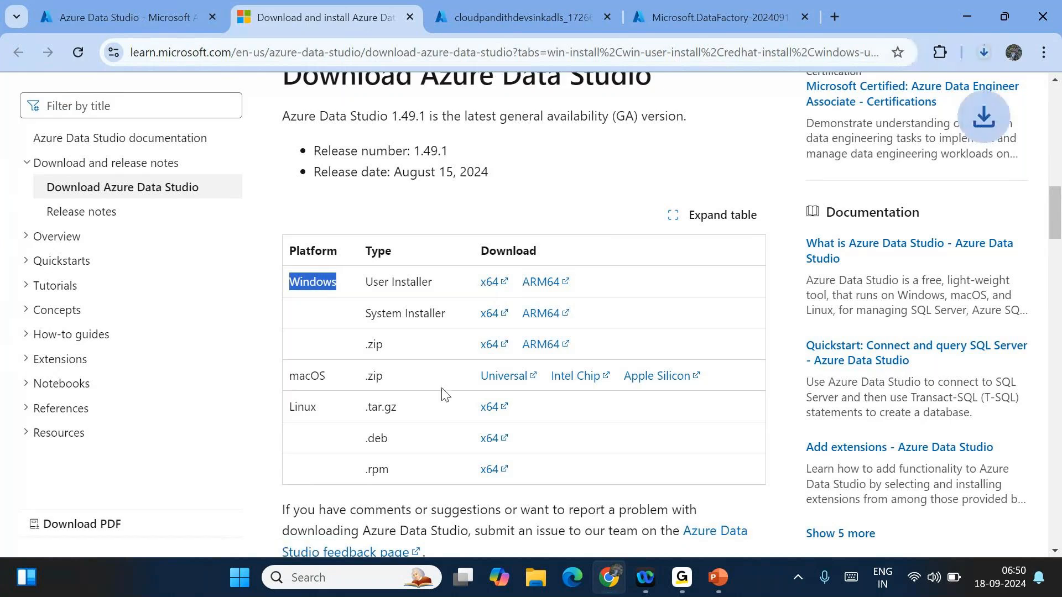
- Cancel the Azure Data Studio installer download in Chrome's download bubble
{"action": "left_click", "coordinate": [984, 51]}
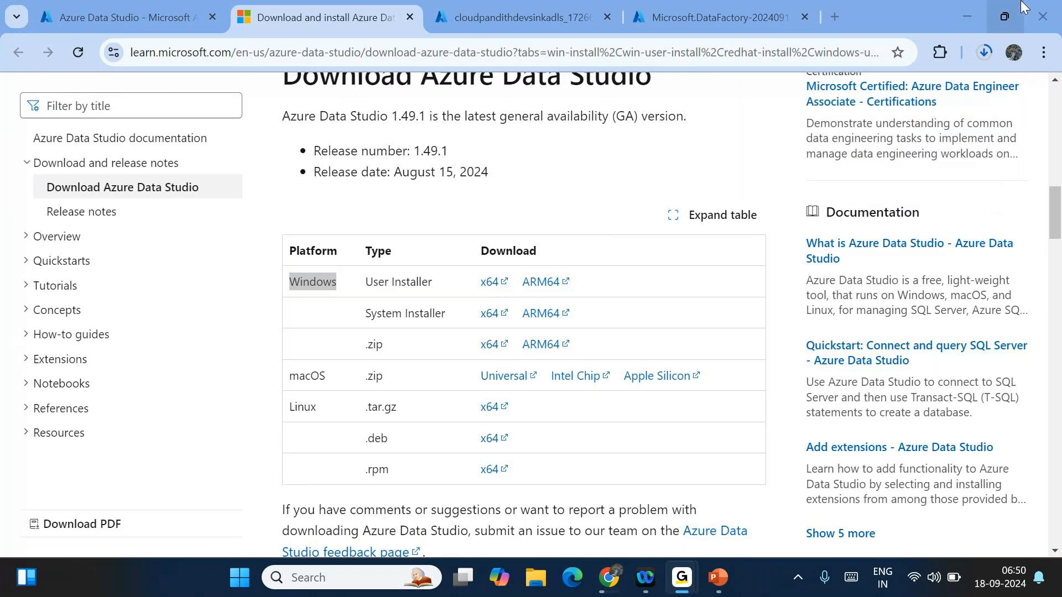
{"action": "left_click", "coordinate": [985, 52]}
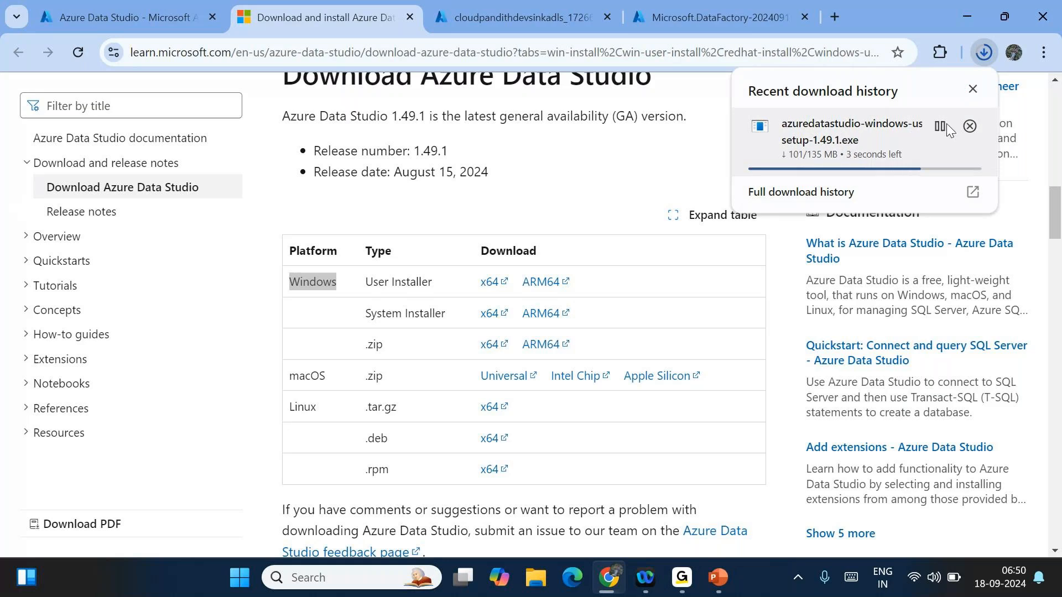
{"action": "left_click", "coordinate": [968, 126]}
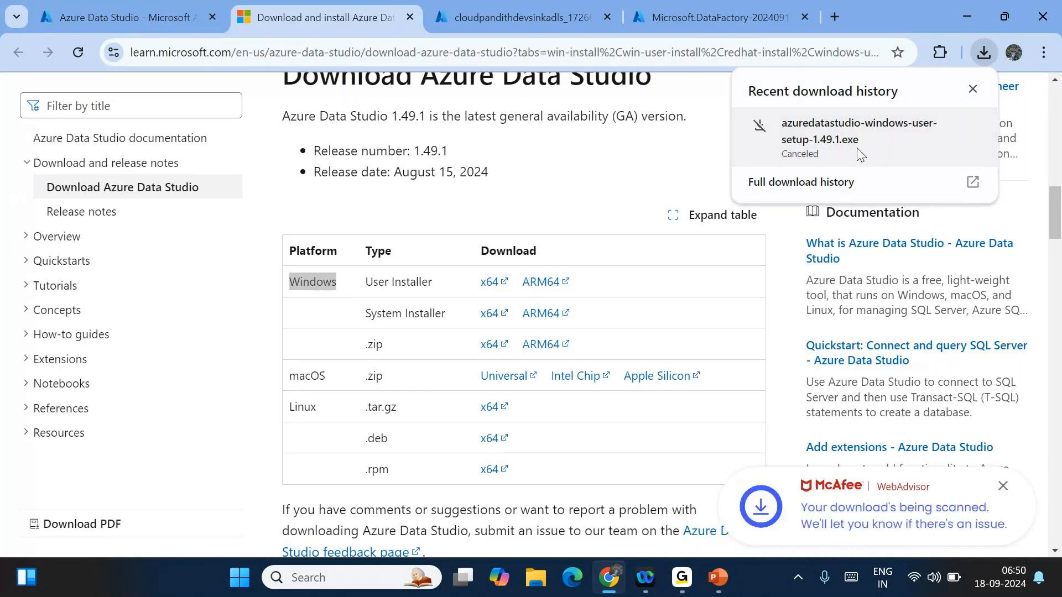
{"action": "left_click", "coordinate": [240, 578]}
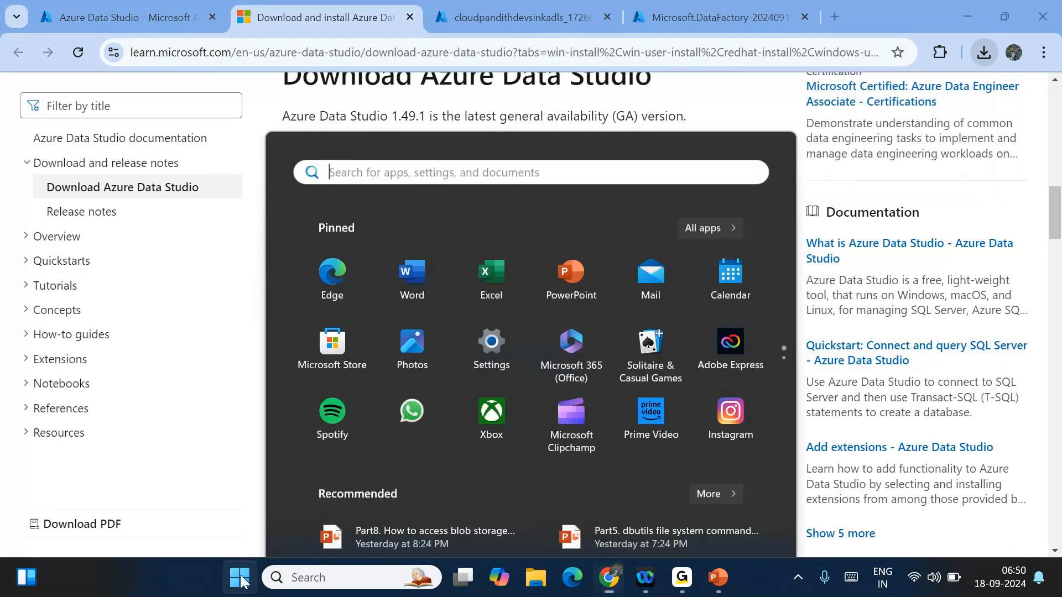
- Launch Azure Data Studio from Start search and cancel a New Connection form
{"action": "type", "text": "data st"}
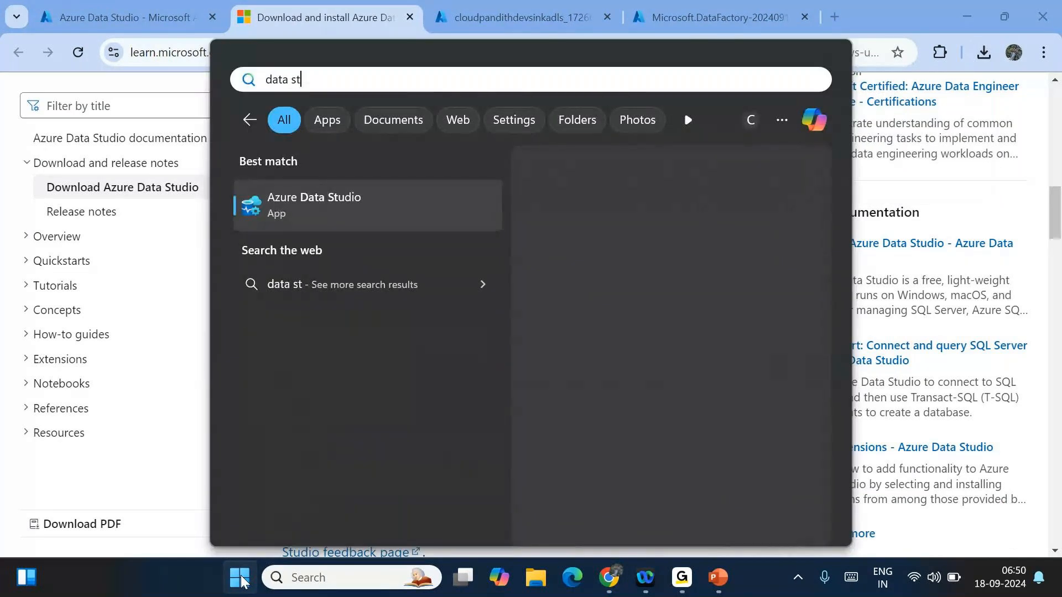
{"action": "left_click", "coordinate": [241, 578]}
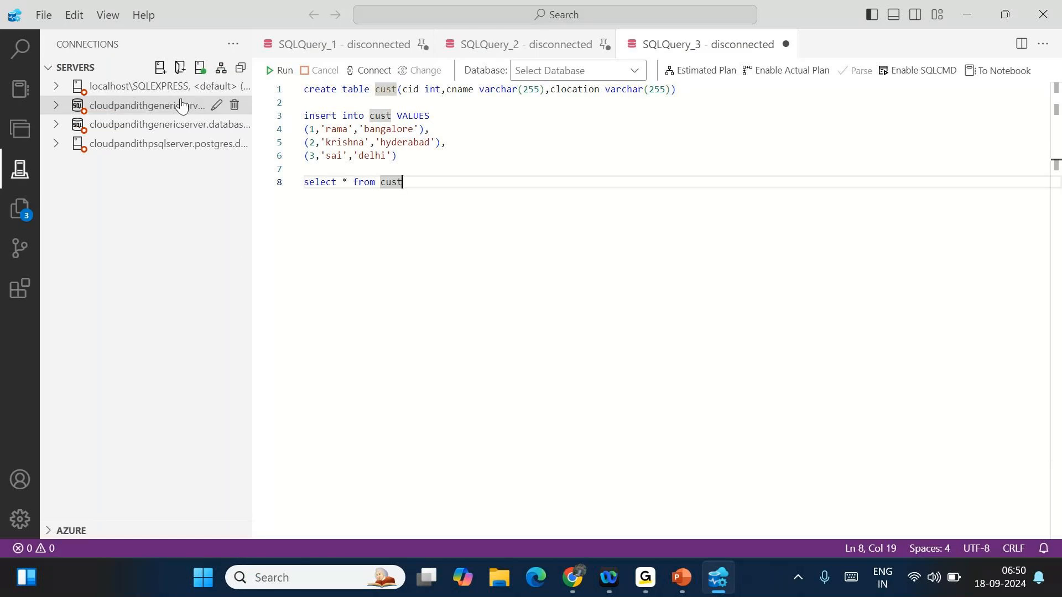
{"action": "left_click", "coordinate": [160, 69]}
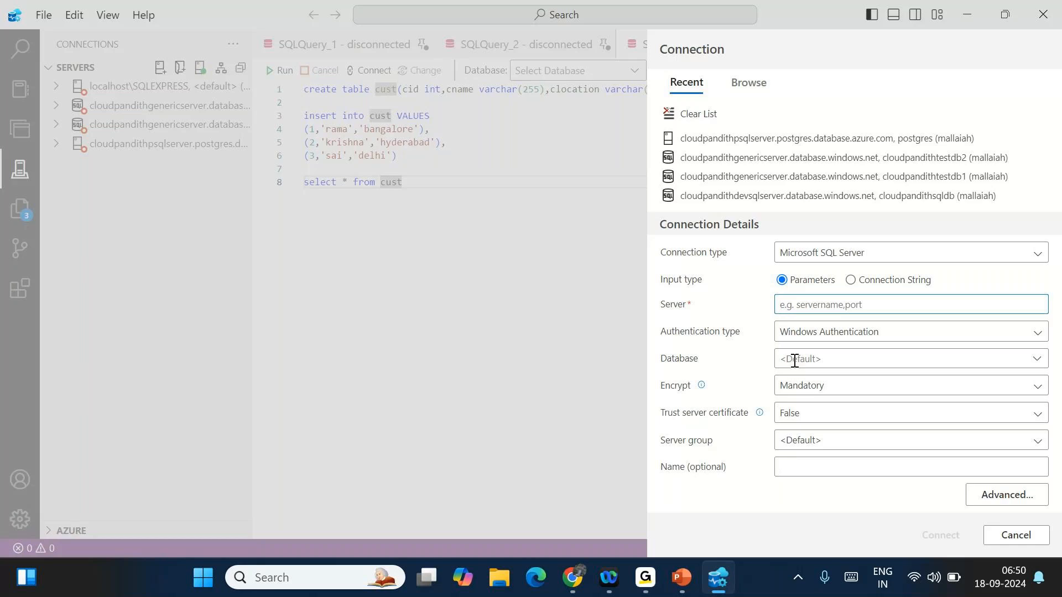
{"action": "left_click", "coordinate": [1015, 535]}
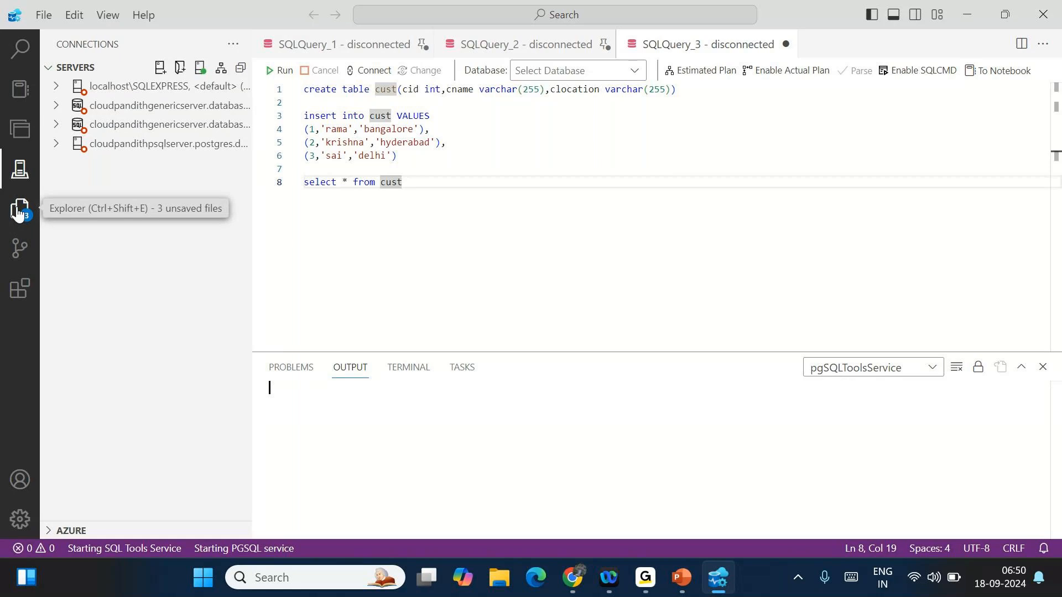
- Look through the Explorer and Extensions views in Azure Data Studio
{"action": "left_click", "coordinate": [17, 212]}
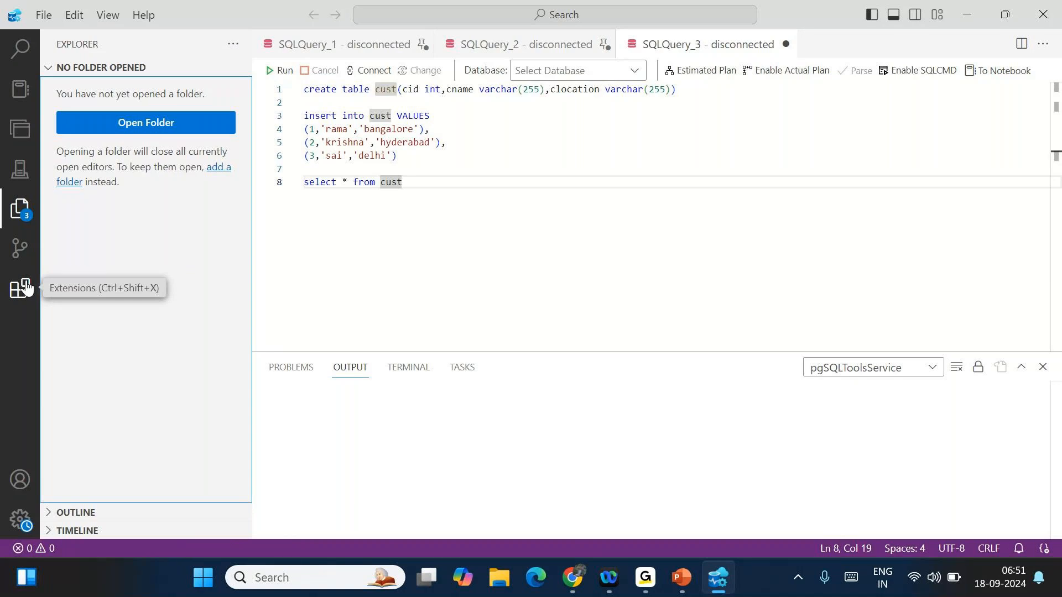
{"action": "left_click", "coordinate": [22, 288]}
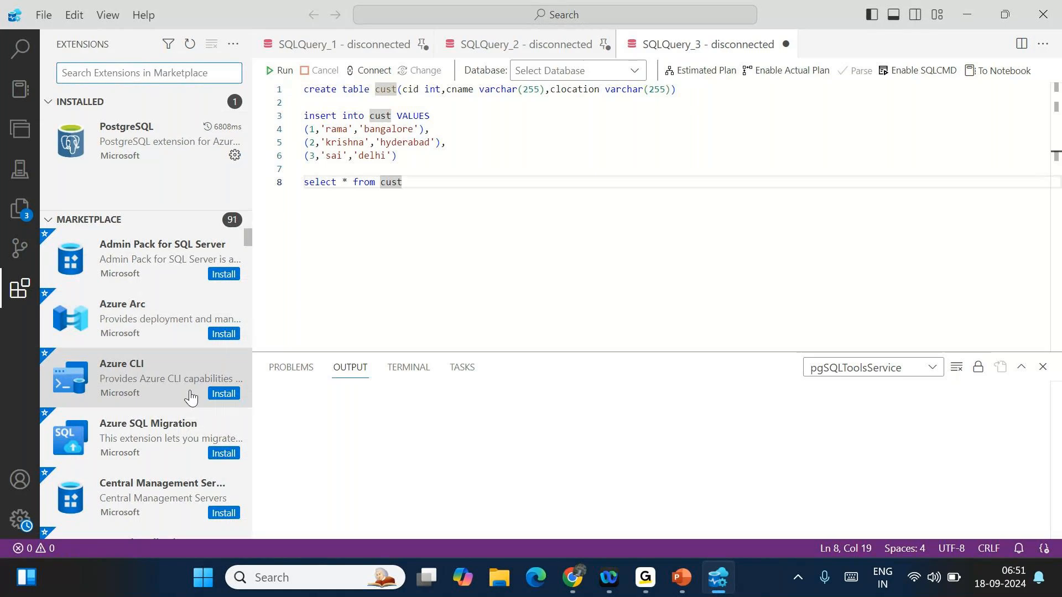
{"action": "scroll", "coordinate": [156, 418], "scroll_direction": "down", "scroll_amount": 1}
{"action": "scroll", "coordinate": [154, 419], "scroll_direction": "down", "scroll_amount": 3}
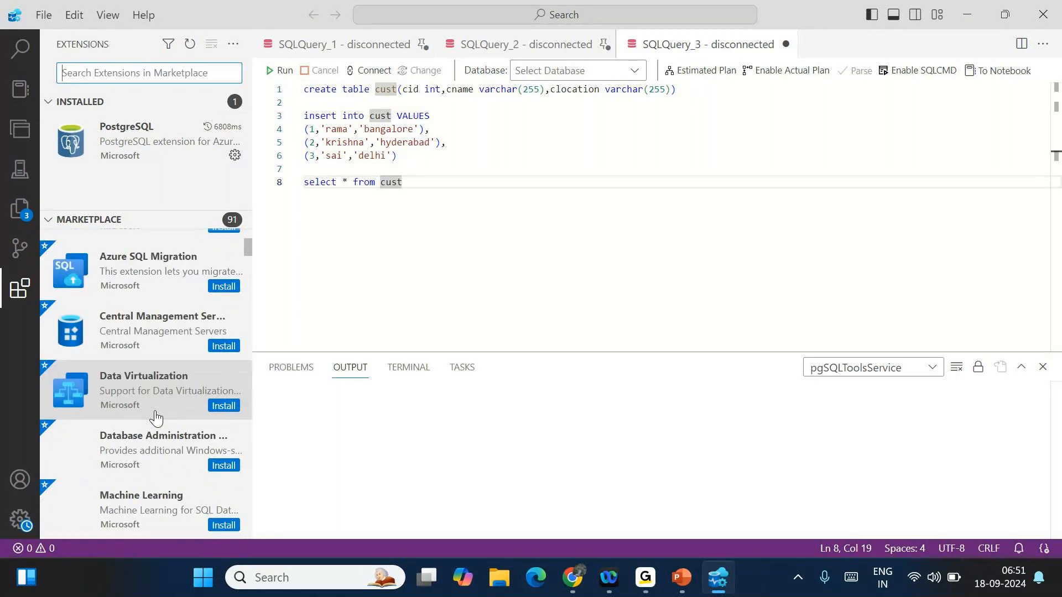
{"action": "scroll", "coordinate": [47, 303], "scroll_direction": "up", "scroll_amount": 3}
- Return to the Connections view and cancel another New Connection form
{"action": "left_click", "coordinate": [21, 180]}
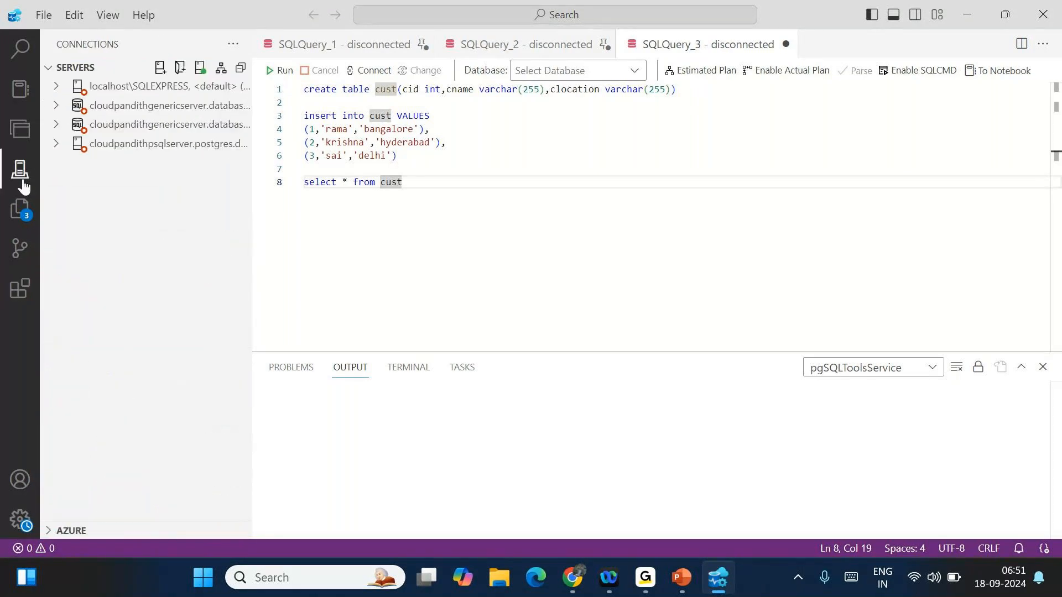
{"action": "left_click", "coordinate": [160, 67]}
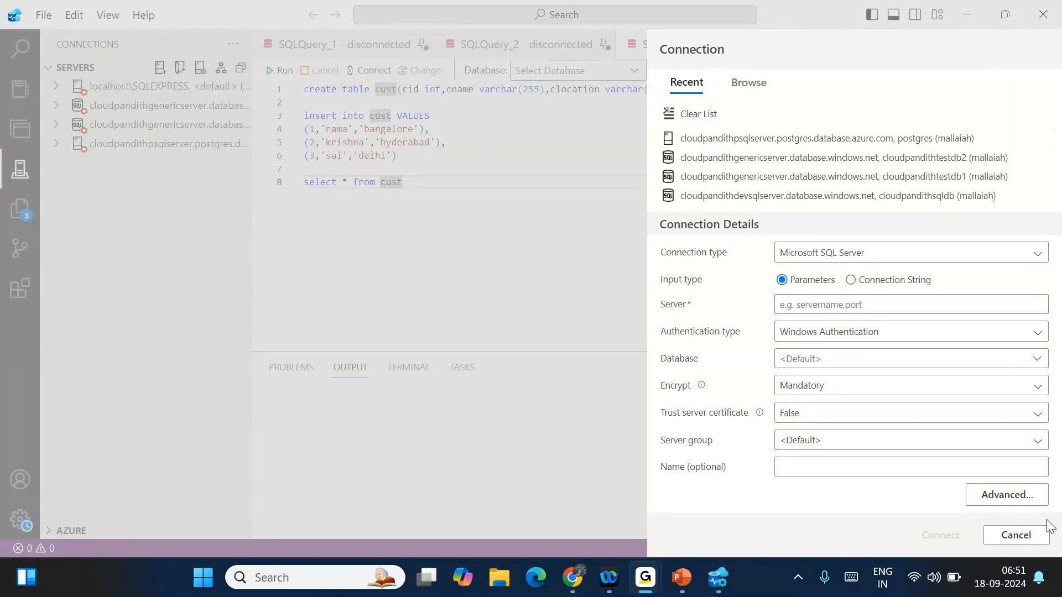
{"action": "left_click", "coordinate": [1015, 535]}
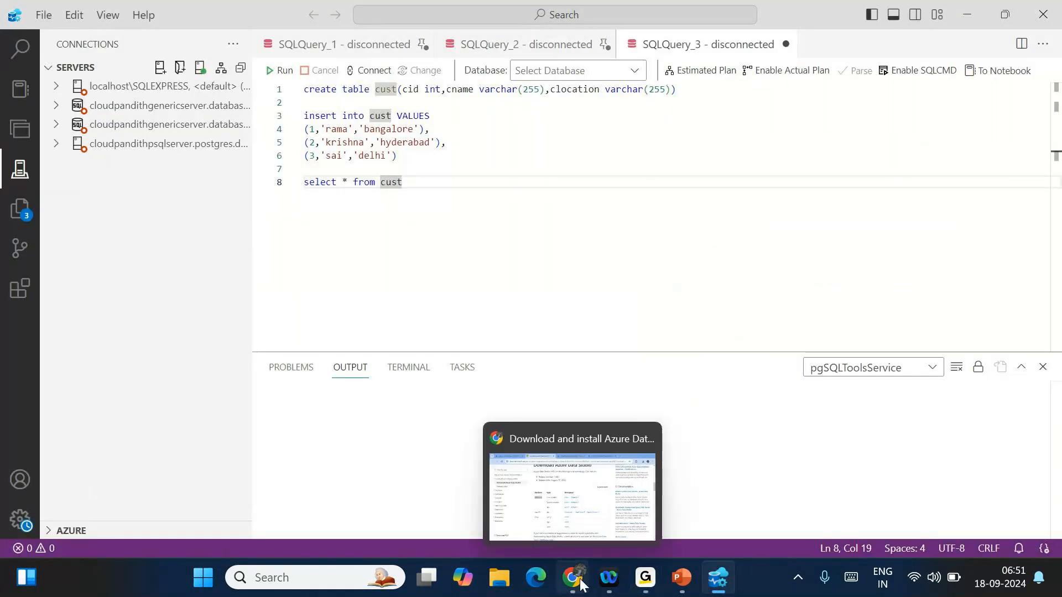
{"action": "left_click", "coordinate": [201, 579]}
- Launch Paint and draw a rounded rectangle on the left of the canvas
{"action": "type", "text": "paint"}
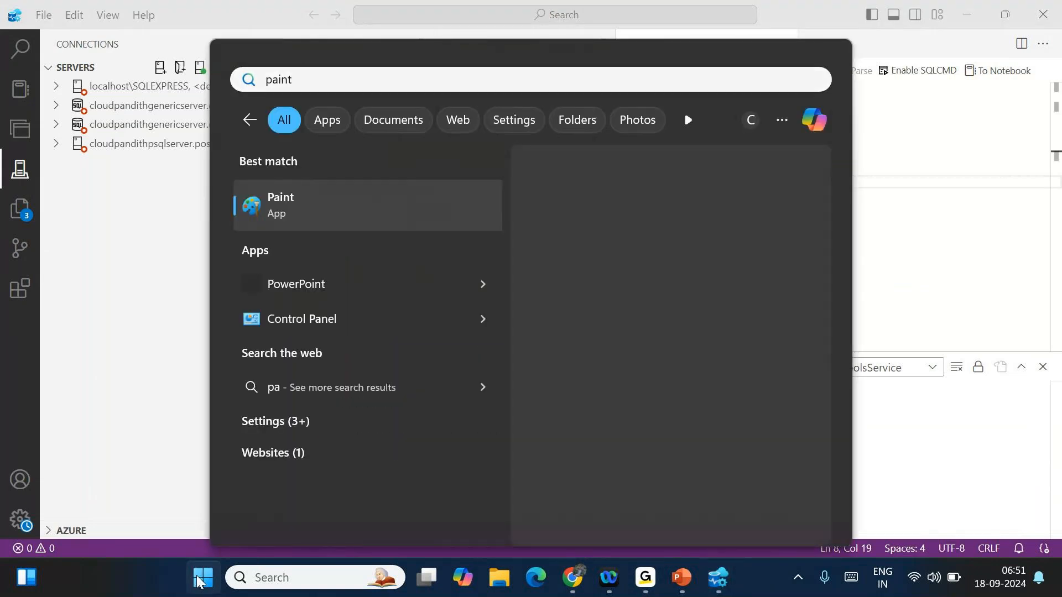
{"action": "key", "text": "Return"}
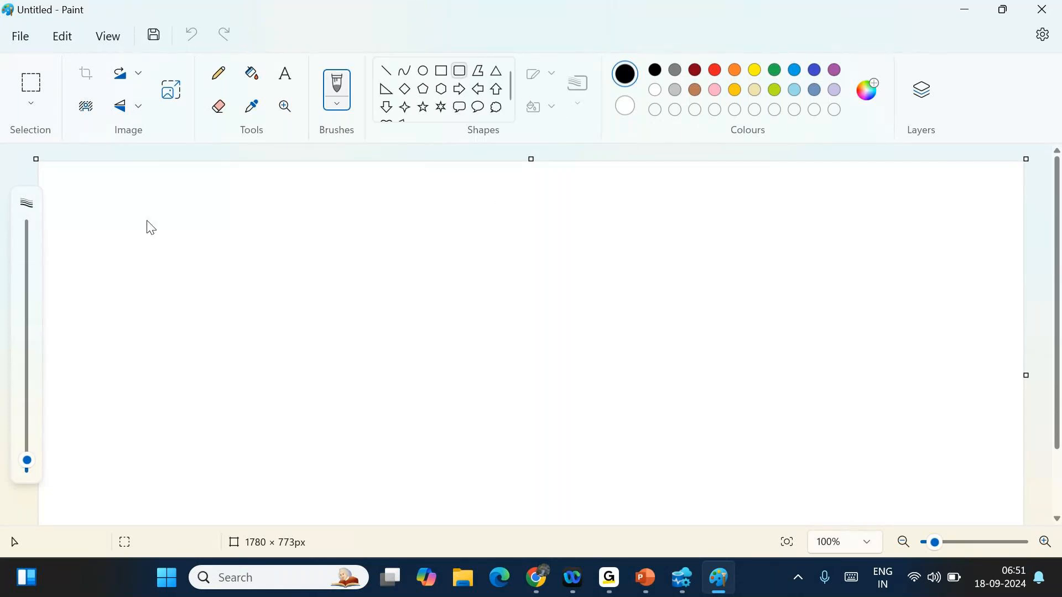
{"action": "left_click", "coordinate": [471, 81]}
{"action": "left_click_drag", "start_coordinate": [123, 230], "coordinate": [332, 473]}
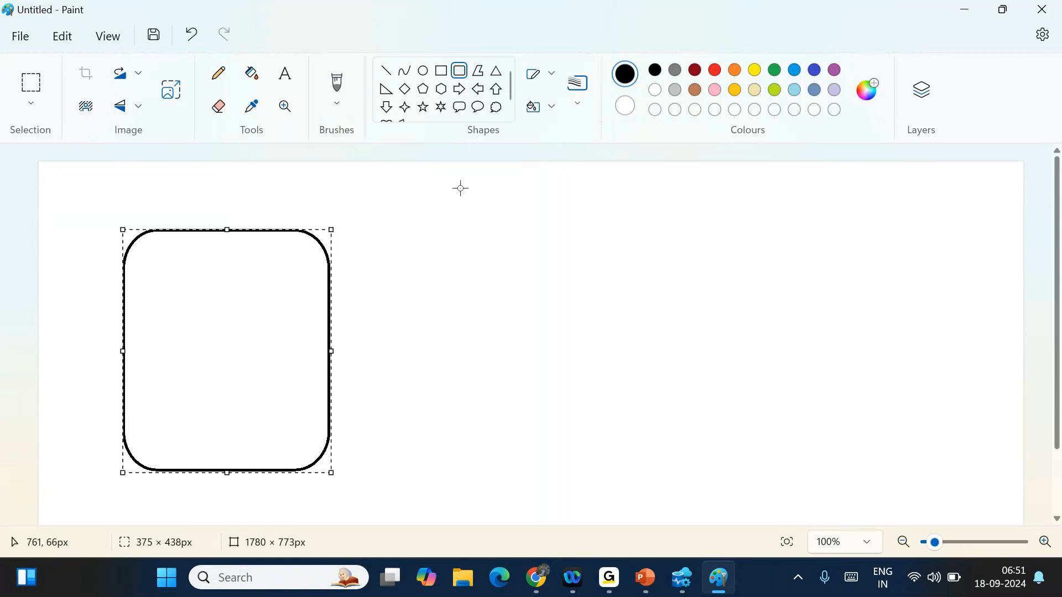
- Add a hexagon on the right and a right triangle in the middle, then return to the Azure portal
{"action": "left_click", "coordinate": [441, 90]}
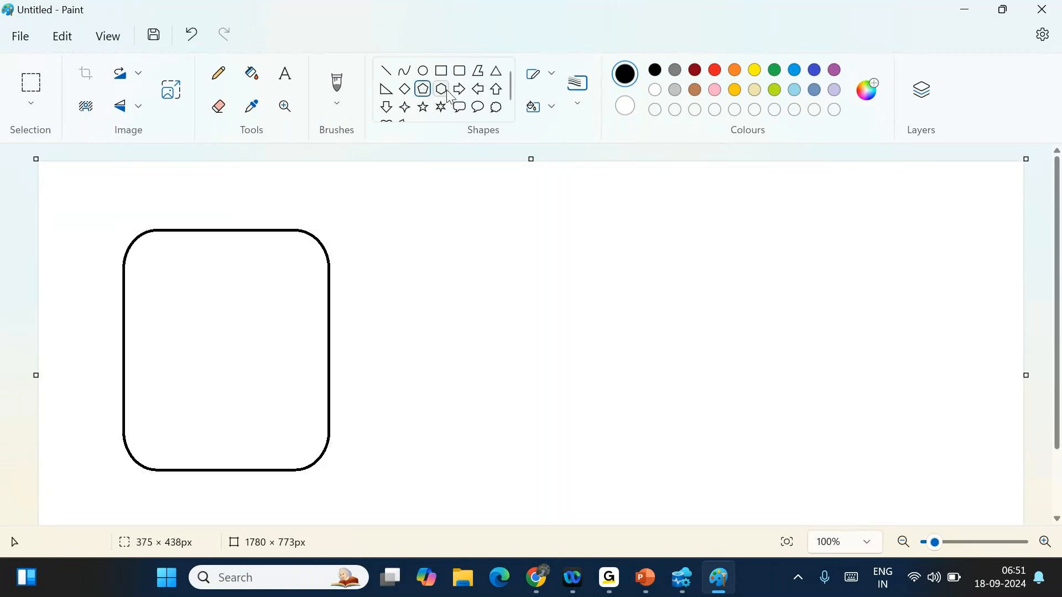
{"action": "left_click_drag", "start_coordinate": [750, 233], "coordinate": [930, 479]}
{"action": "left_click", "coordinate": [386, 88]}
{"action": "left_click_drag", "start_coordinate": [457, 232], "coordinate": [656, 463]}
{"action": "left_click", "coordinate": [758, 486]}
{"action": "left_click", "coordinate": [540, 589]}
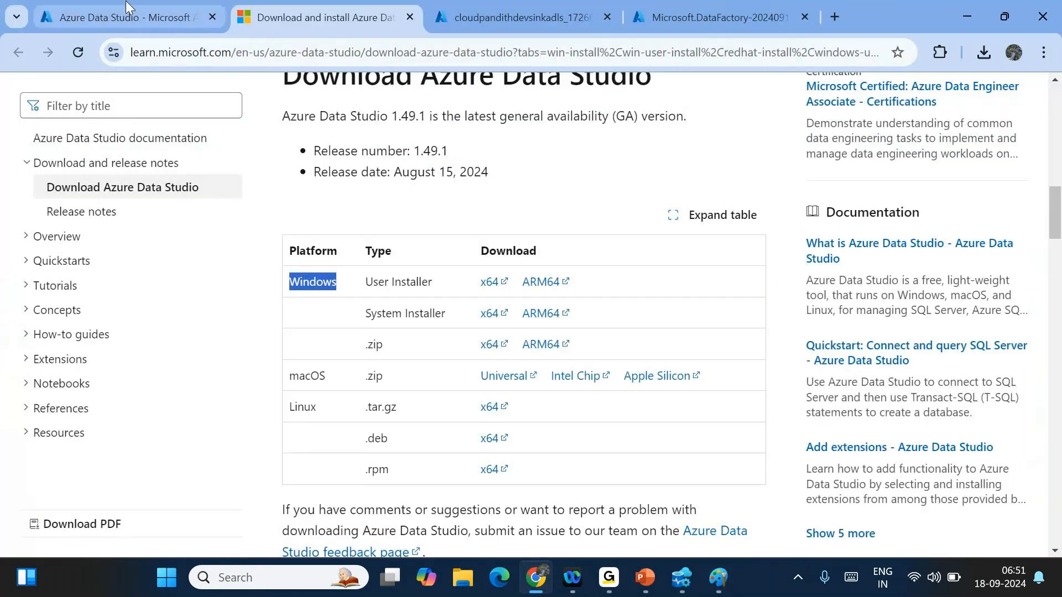
{"action": "left_click", "coordinate": [127, 6]}
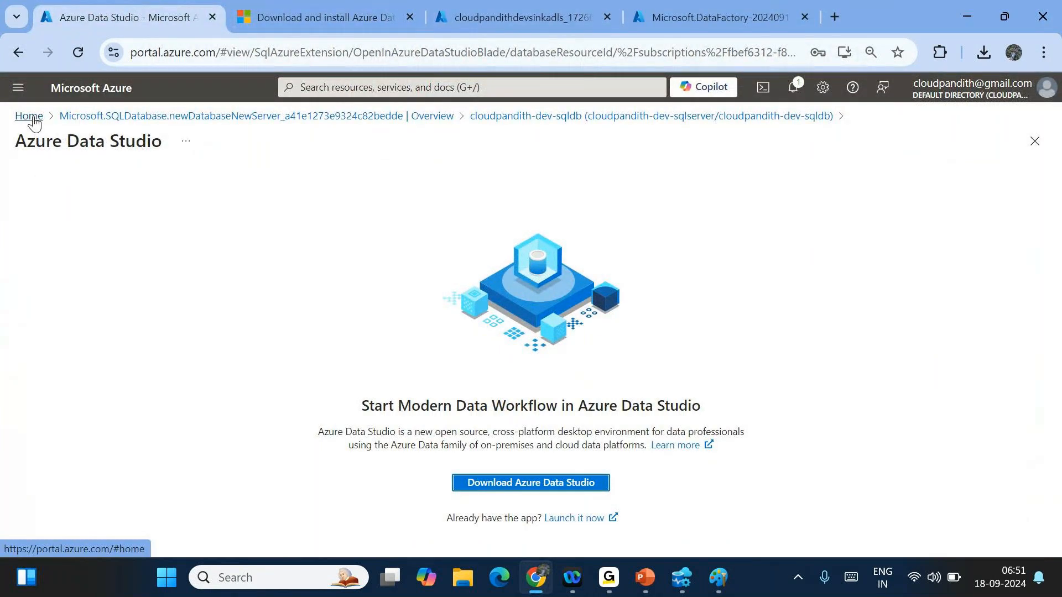
- Return to the cloudpandith-dev-sqldb overview via the breadcrumb and choose Set server firewall
{"action": "left_click", "coordinate": [518, 117]}
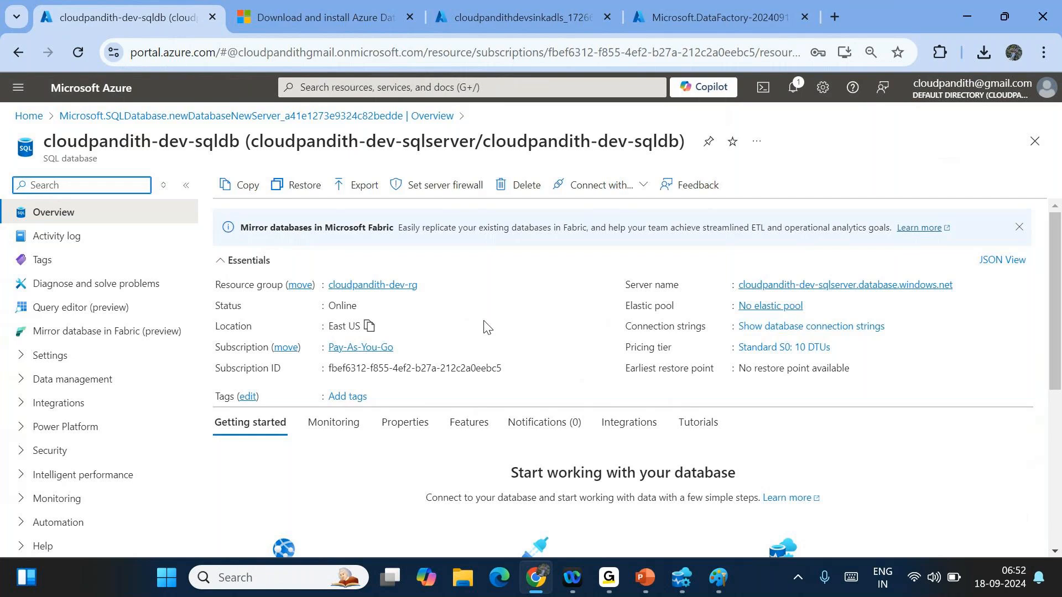
{"action": "double_click", "coordinate": [219, 141]}
{"action": "triple_click", "coordinate": [218, 140]}
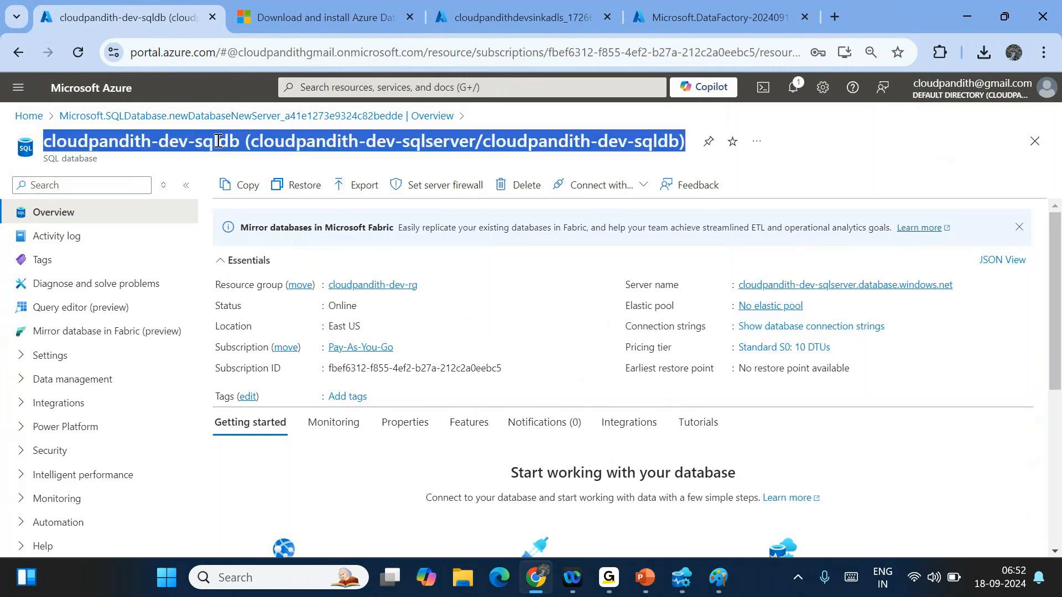
{"action": "left_click", "coordinate": [810, 175]}
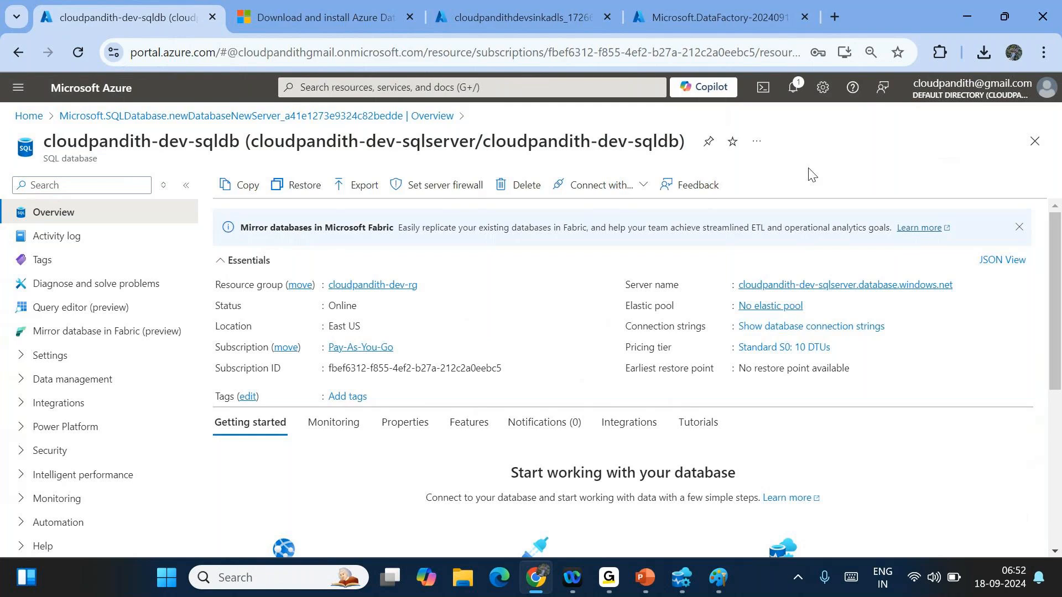
{"action": "left_click", "coordinate": [429, 195]}
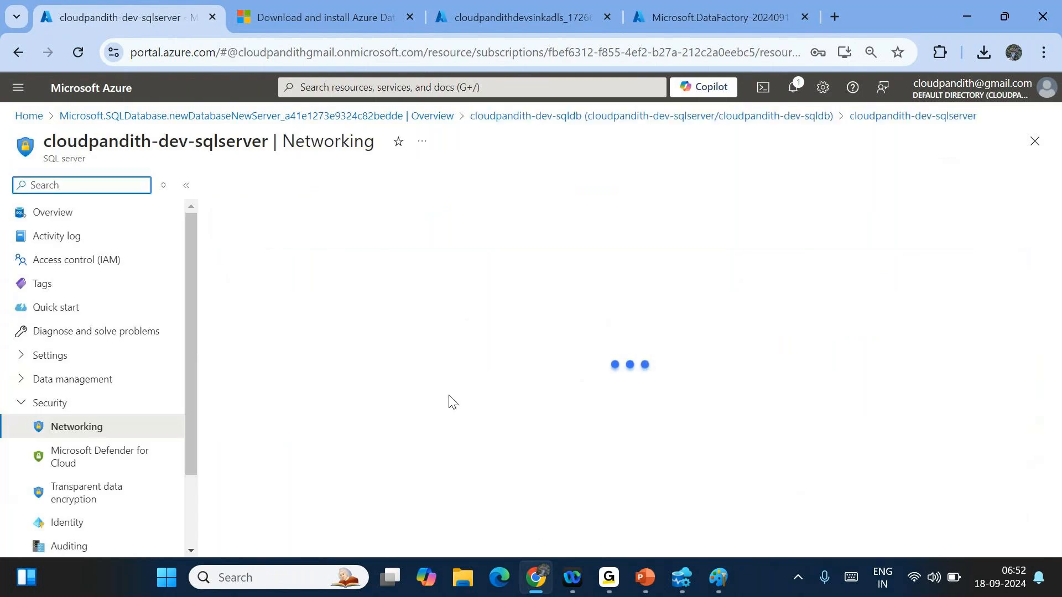
- Set the SQL server's public network access to Selected networks
{"action": "triple_click", "coordinate": [332, 129]}
{"action": "double_click", "coordinate": [339, 148]}
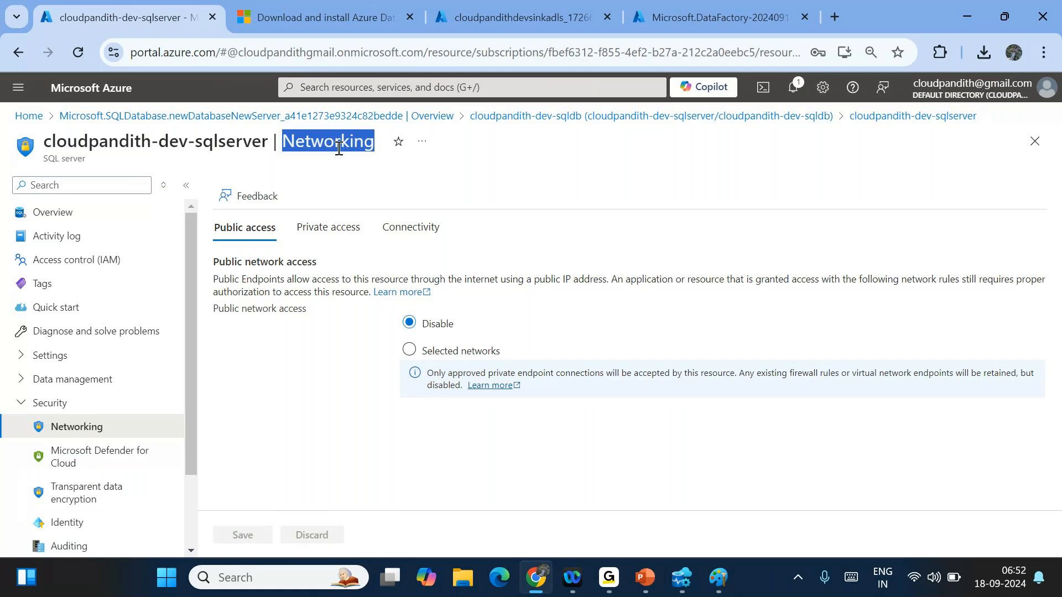
{"action": "left_click", "coordinate": [514, 181]}
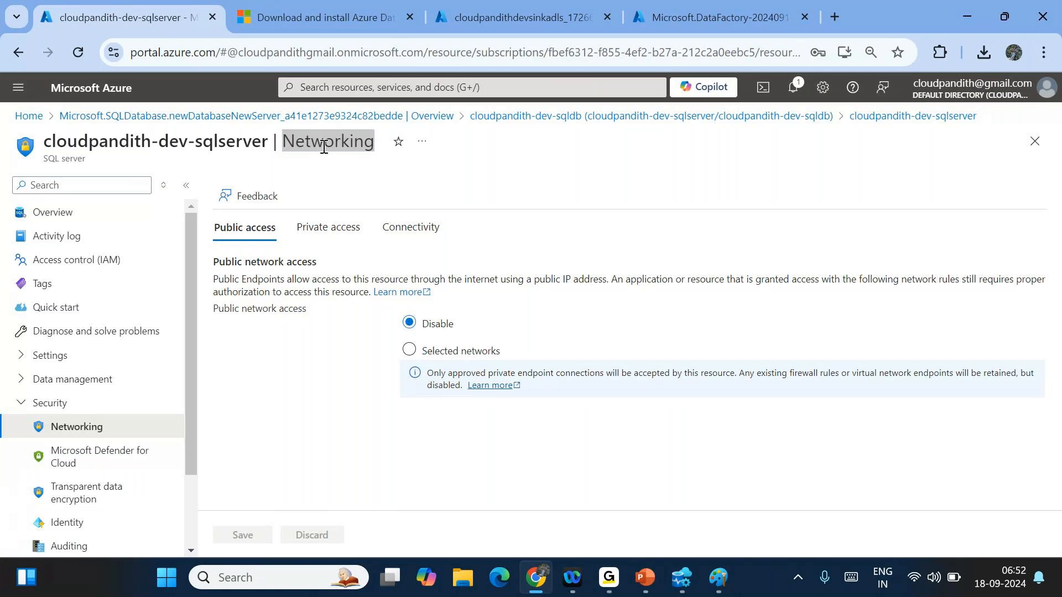
{"action": "left_click", "coordinate": [441, 353]}
{"action": "scroll", "coordinate": [321, 412], "scroll_direction": "down", "scroll_amount": 4}
{"action": "scroll", "coordinate": [321, 410], "scroll_direction": "down", "scroll_amount": 1}
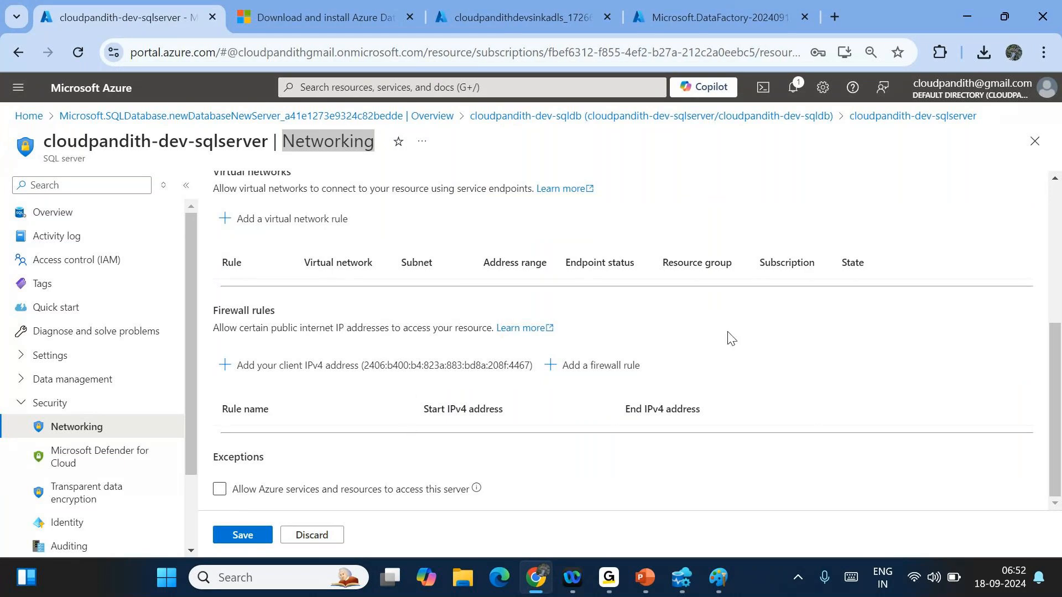
- Add the client IPv4 address as a firewall rule, then delete the invalid row
{"action": "left_click", "coordinate": [846, 77]}
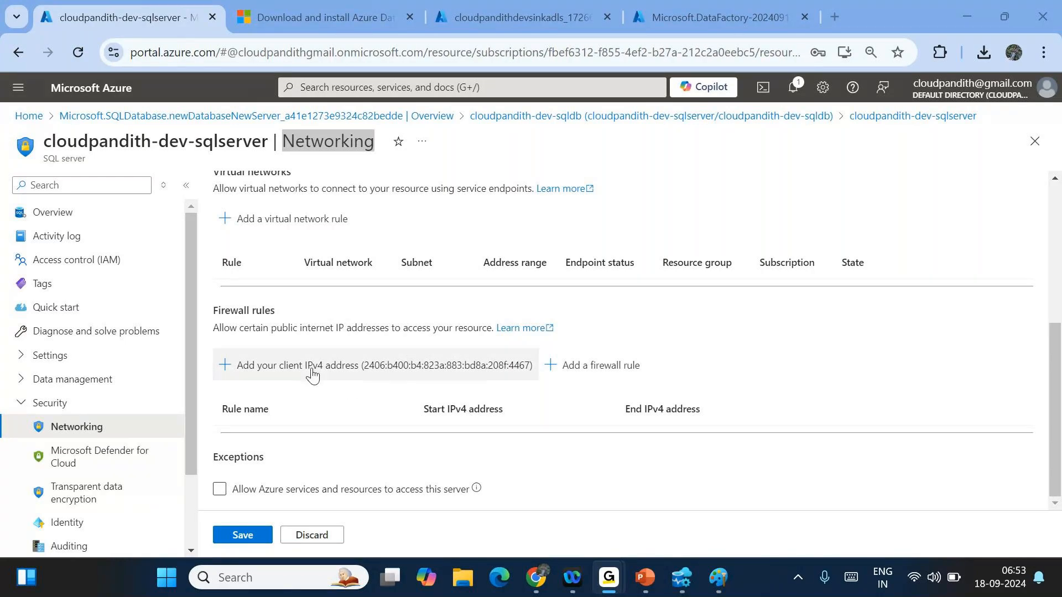
{"action": "left_click_drag", "start_coordinate": [388, 366], "coordinate": [506, 364]}
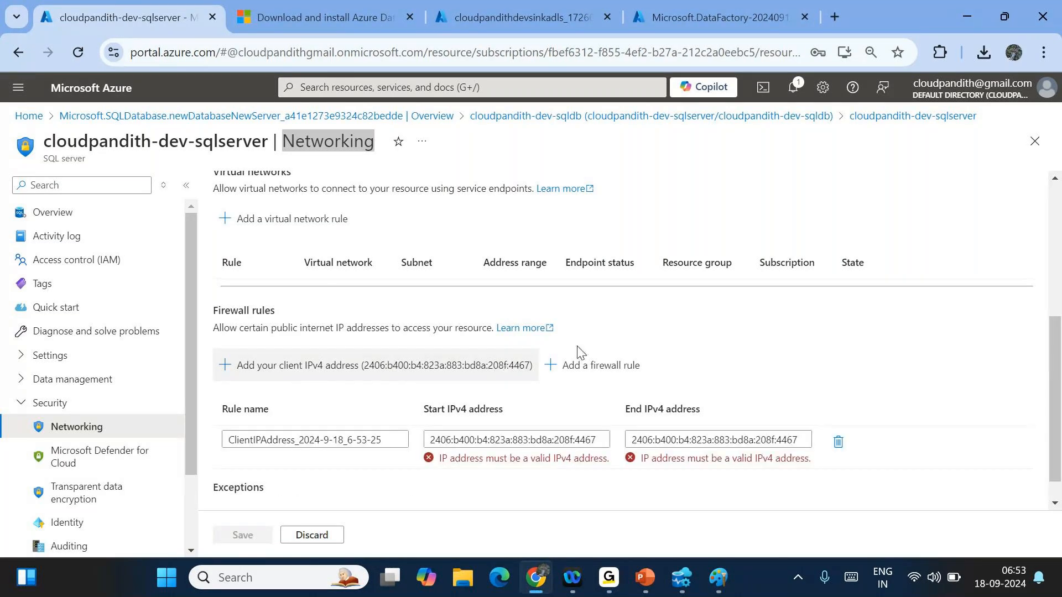
{"action": "left_click", "coordinate": [838, 442]}
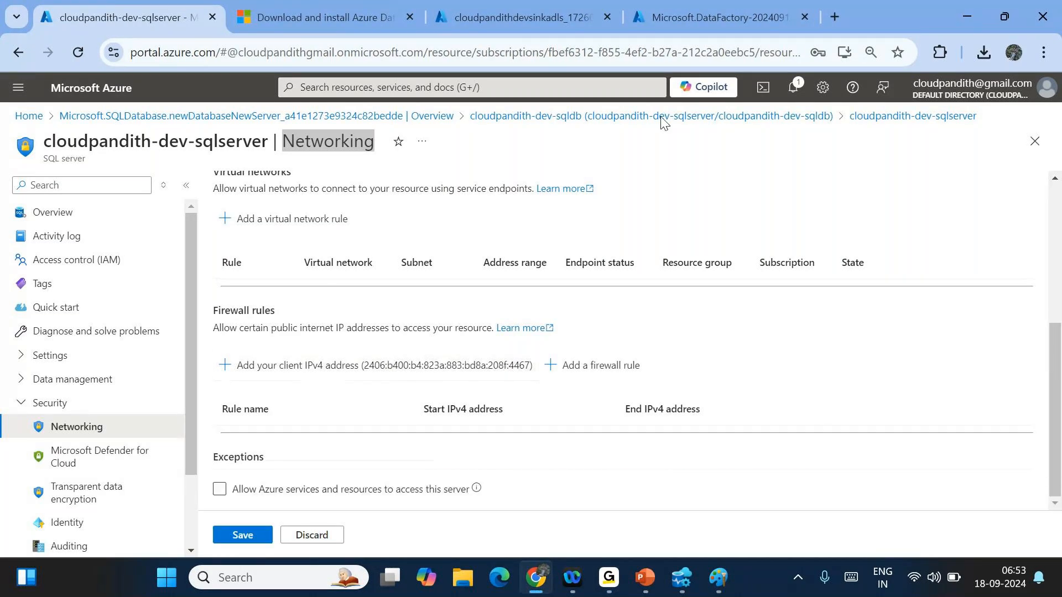
- Open whatismyipaddress.com in a new browser tab
{"action": "left_click", "coordinate": [829, 17]}
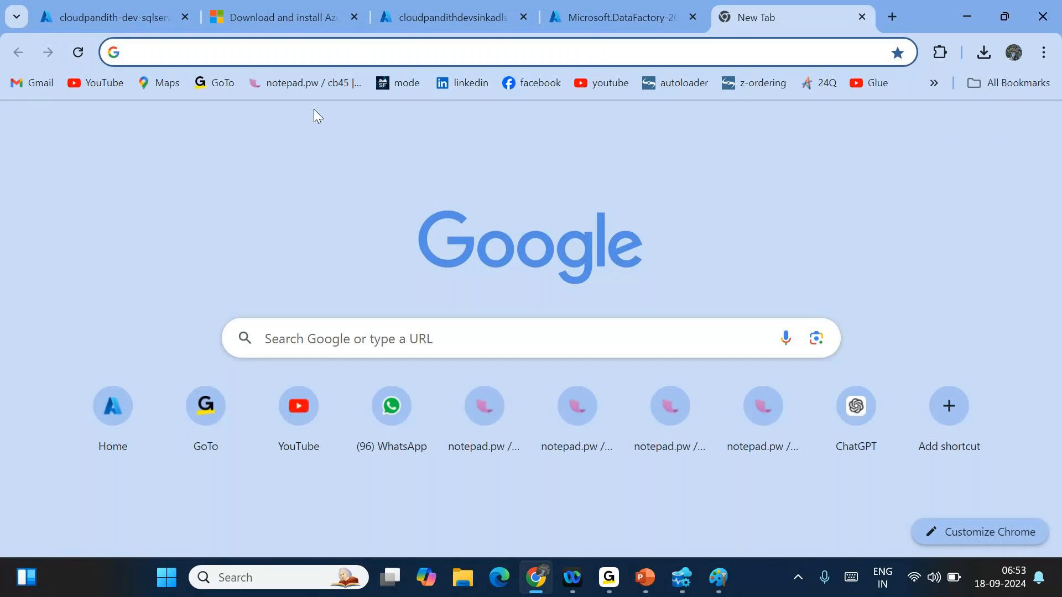
{"action": "type", "text": "i"}
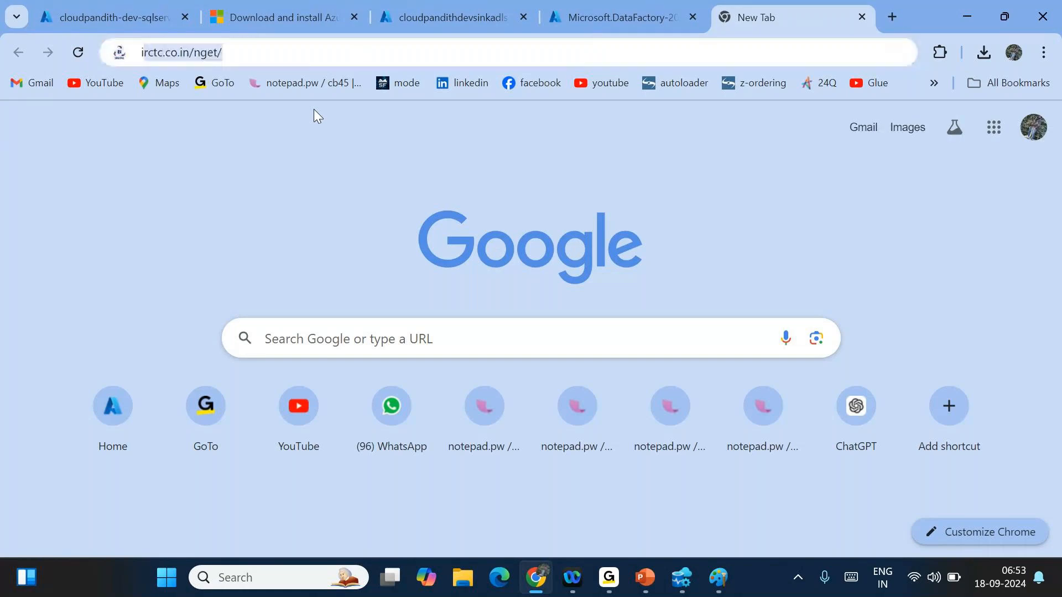
{"action": "type", "text": "p"}
{"action": "key", "text": "BackSpace"}
{"action": "key", "text": "BackSpace"}
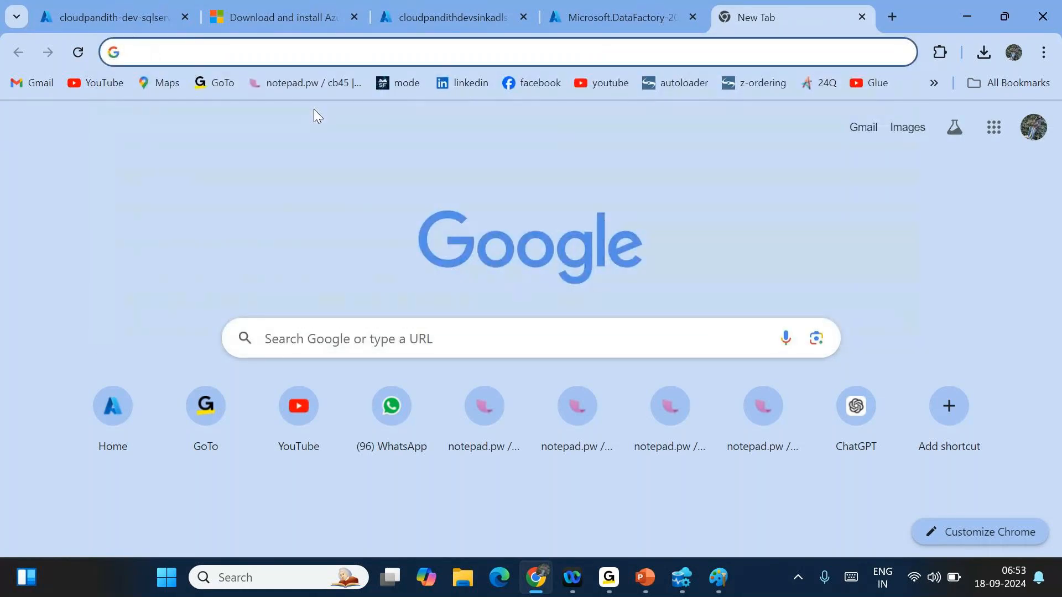
{"action": "type", "text": "where"}
{"action": "key", "text": "BackSpace"}
{"action": "key", "text": "BackSpace"}
{"action": "key", "text": "BackSpace"}
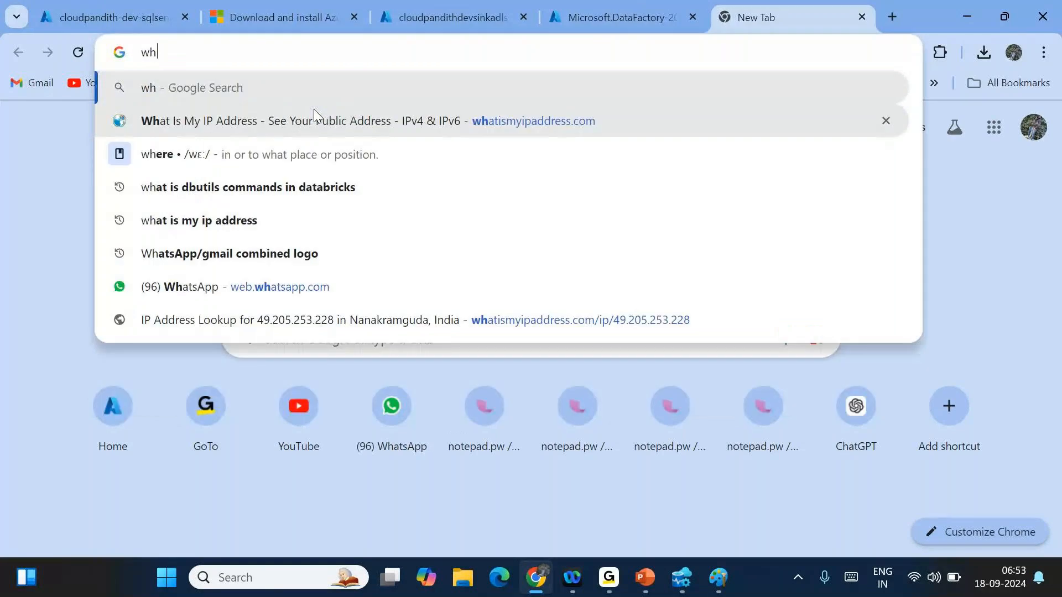
{"action": "type", "text": "ati"}
{"action": "key", "text": "Return"}
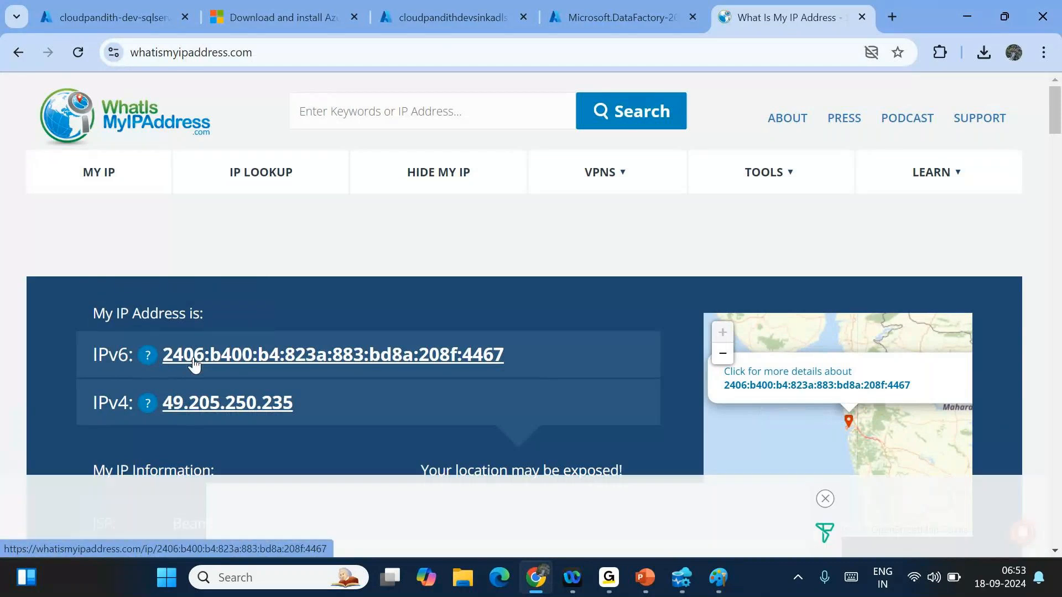
- Locate and highlight the IPv4 address 49.205.250.235 on the lookup page
{"action": "left_click", "coordinate": [140, 7]}
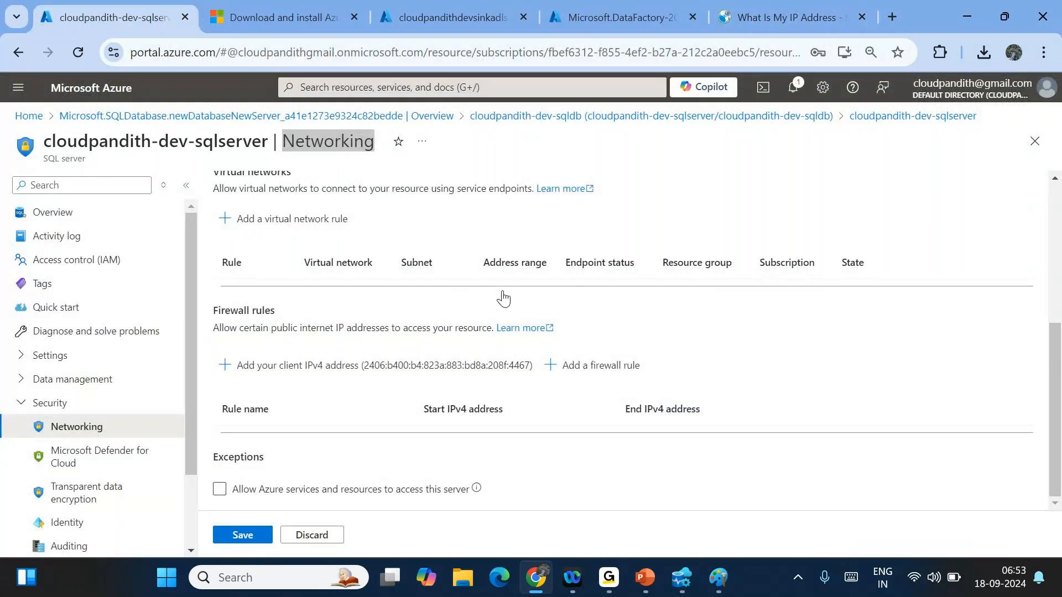
{"action": "left_click", "coordinate": [789, 17]}
{"action": "left_click_drag", "start_coordinate": [92, 355], "coordinate": [136, 353]}
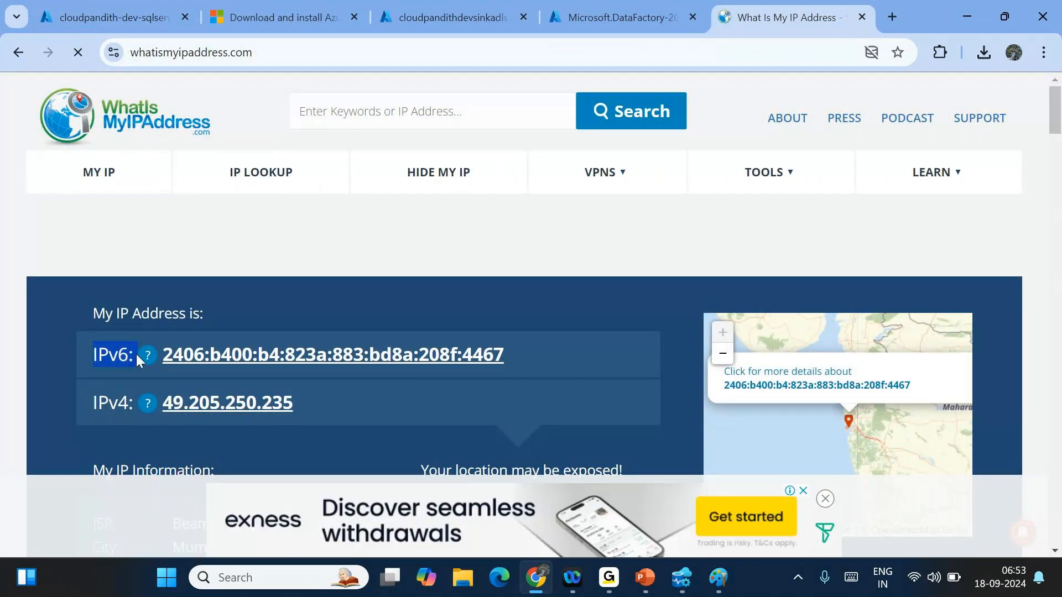
{"action": "left_click", "coordinate": [122, 15]}
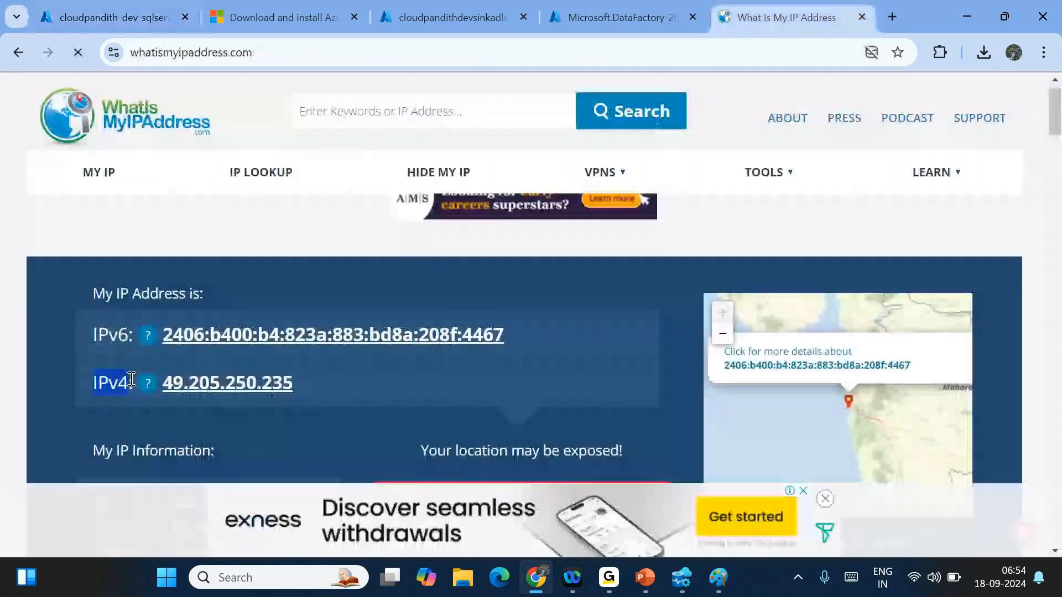
{"action": "left_click_drag", "start_coordinate": [328, 380], "coordinate": [161, 385]}
{"action": "key", "text": "ctrl+c"}
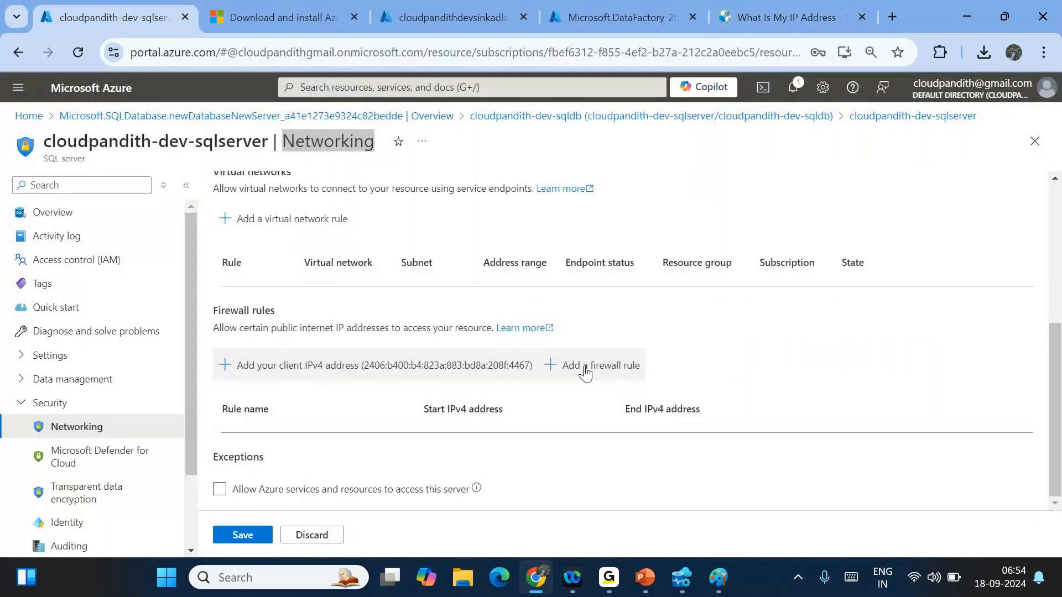
- Start firewall rule r1, pasting the IPv4 address as both start and end IP
{"action": "left_click", "coordinate": [570, 365]}
{"action": "left_click", "coordinate": [590, 462]}
{"action": "type", "text": "r1"}
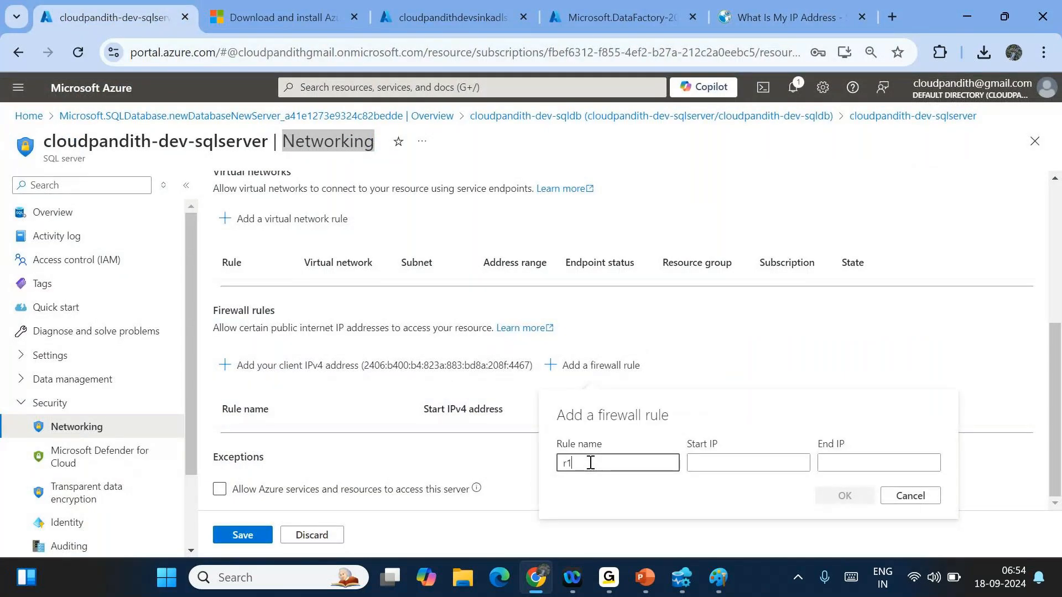
{"action": "key", "text": "Tab"}
{"action": "key", "text": "ctrl+v"}
{"action": "key", "text": "Tab"}
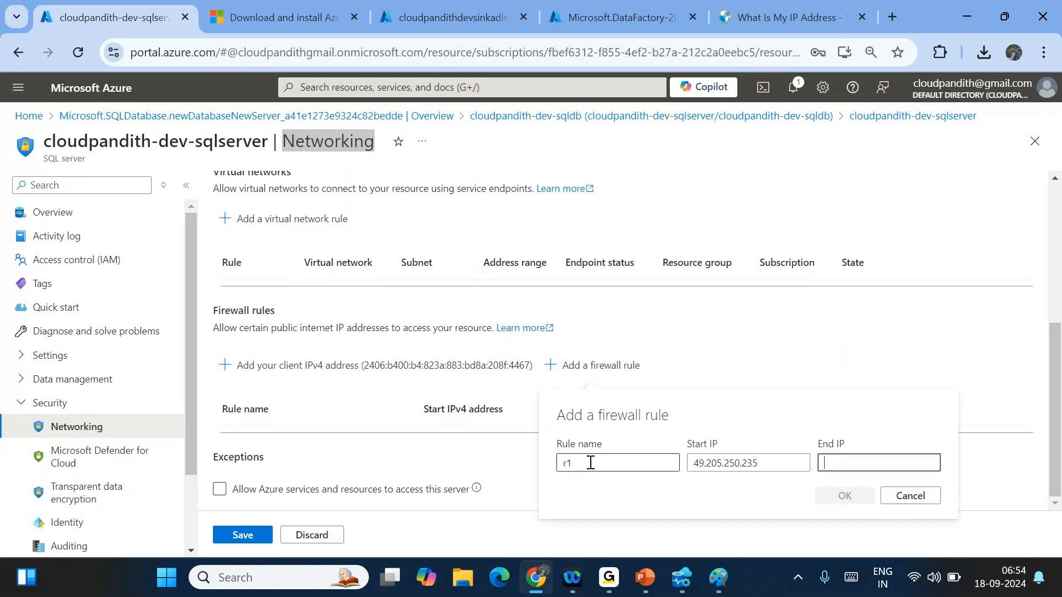
{"action": "key", "text": "ctrl+v"}
- Change the range to 49.205.250.000–49.205.250.255 and add rule r1 to the list
{"action": "left_click", "coordinate": [741, 468]}
{"action": "double_click", "coordinate": [741, 468]}
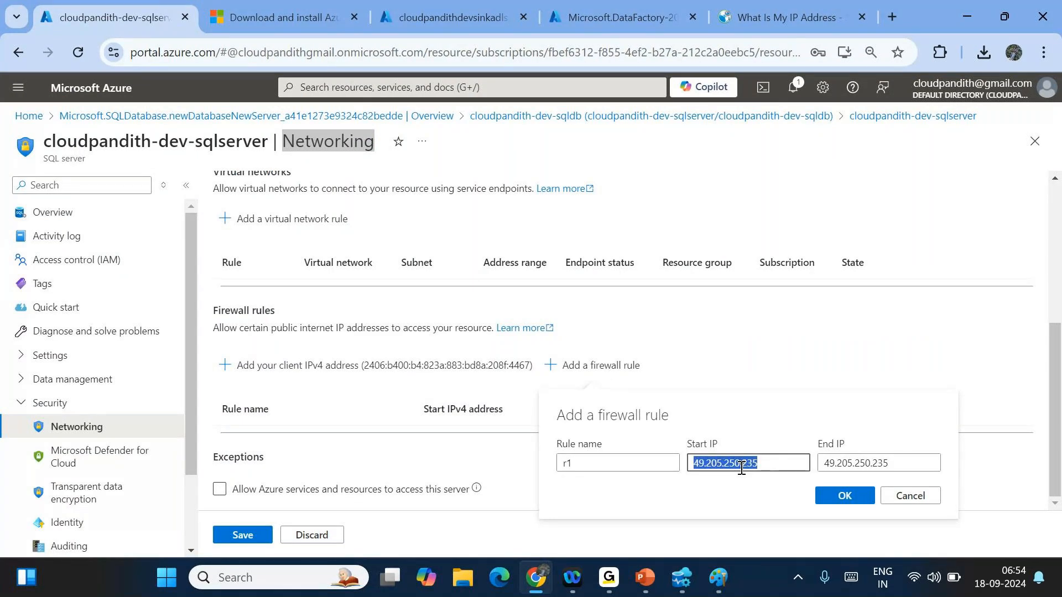
{"action": "left_click", "coordinate": [769, 469]}
{"action": "key", "text": "BackSpace"}
{"action": "key", "text": "BackSpace"}
{"action": "key", "text": "BackSpace"}
{"action": "type", "text": "000"}
{"action": "left_click", "coordinate": [891, 460]}
{"action": "key", "text": "BackSpace"}
{"action": "key", "text": "BackSpace"}
{"action": "type", "text": "55"}
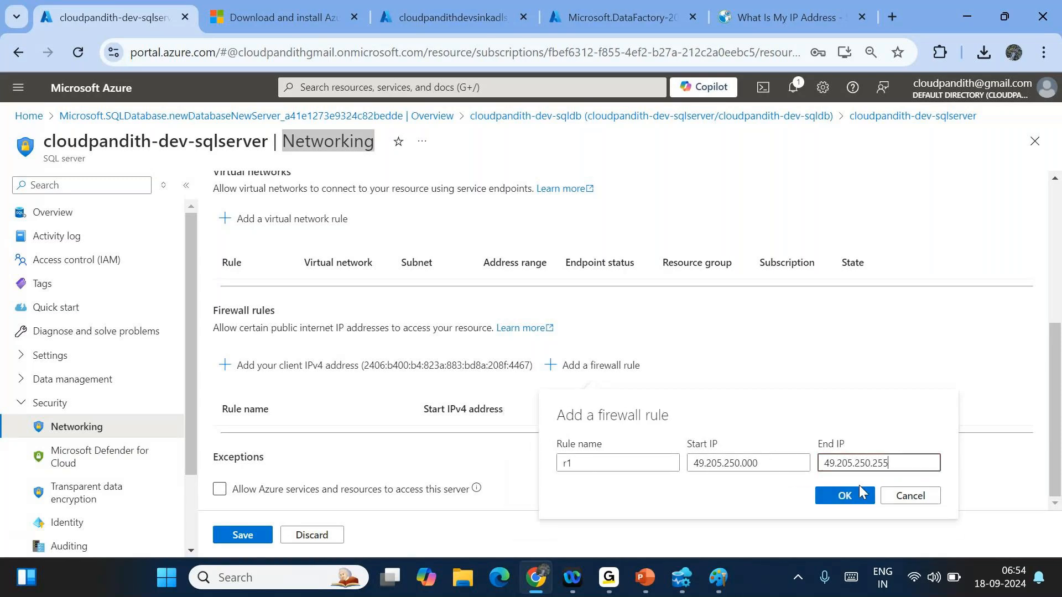
{"action": "left_click", "coordinate": [847, 500]}
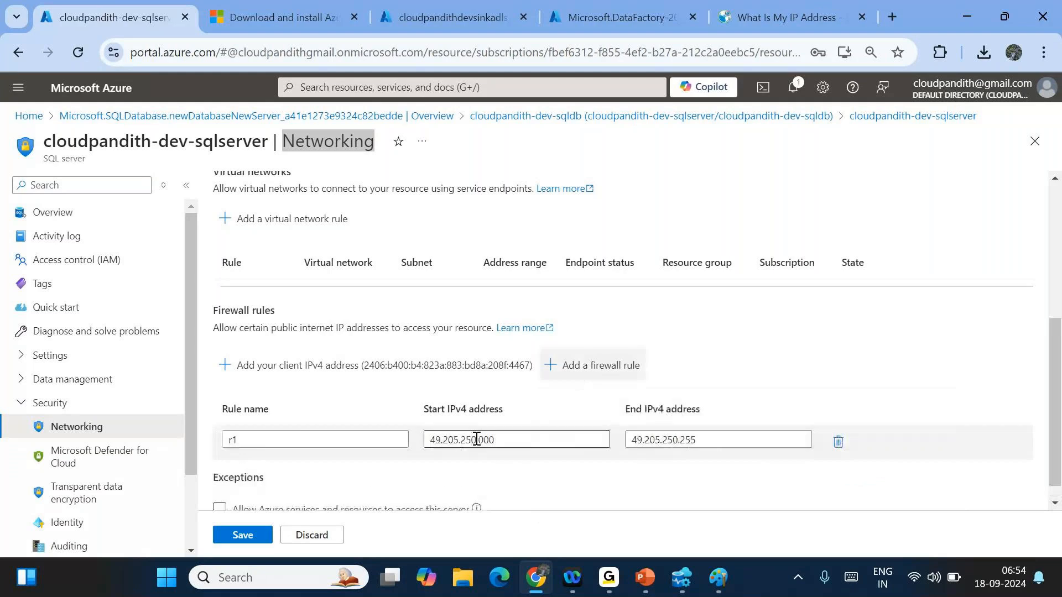
{"action": "left_click_drag", "start_coordinate": [477, 439], "coordinate": [398, 439]}
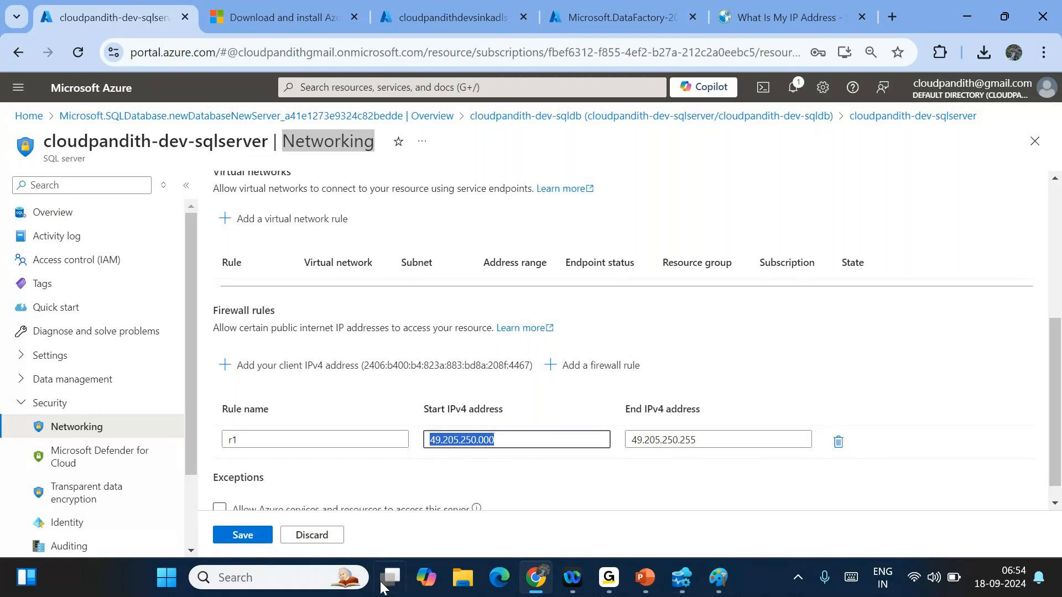
- In Paint, add a text box listing addresses 49.205.250.000 through 49.205.250.003
{"action": "left_click", "coordinate": [715, 577]}
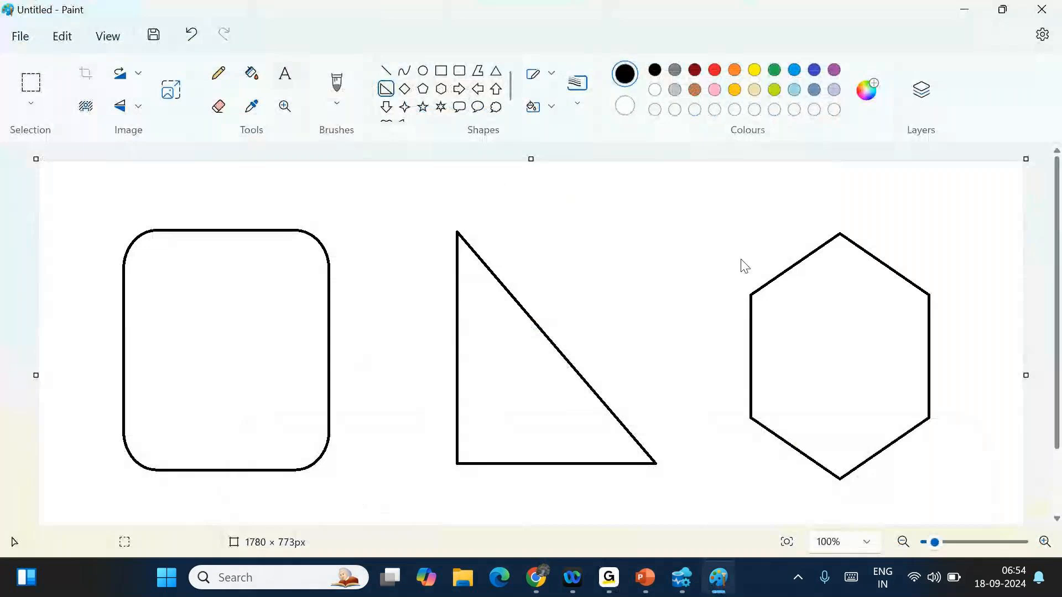
{"action": "left_click", "coordinate": [583, 201]}
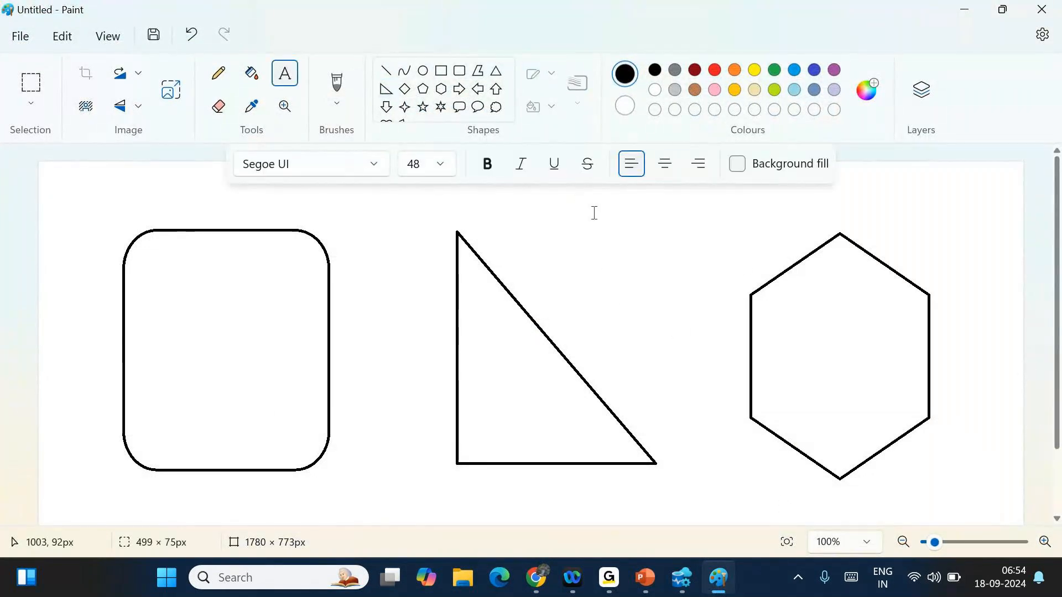
{"action": "left_click_drag", "start_coordinate": [534, 204], "coordinate": [671, 313]}
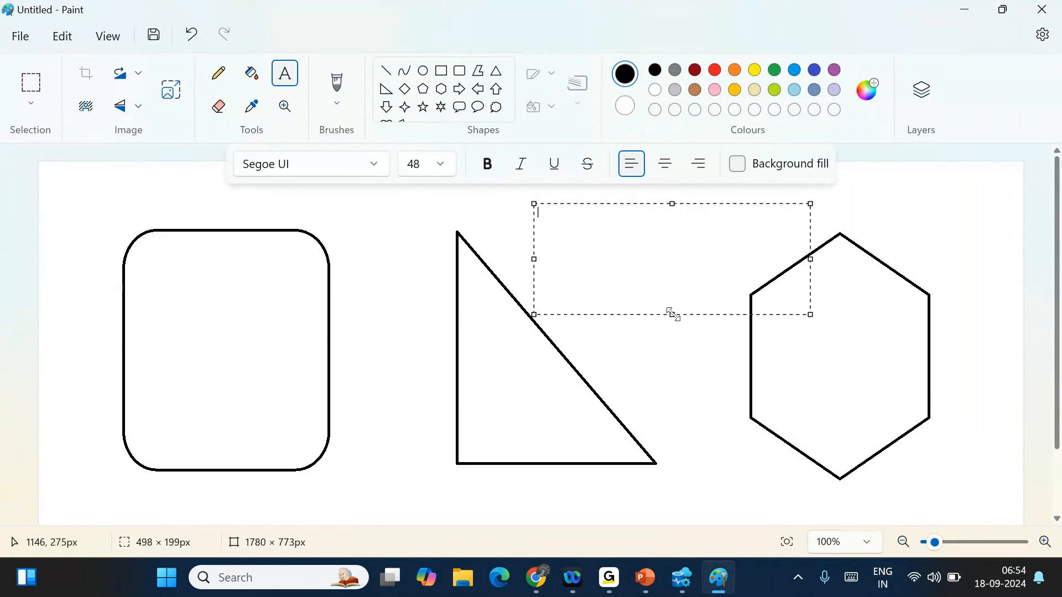
{"action": "type", "text": "49.205.250.000"}
{"action": "key", "text": "Return"}
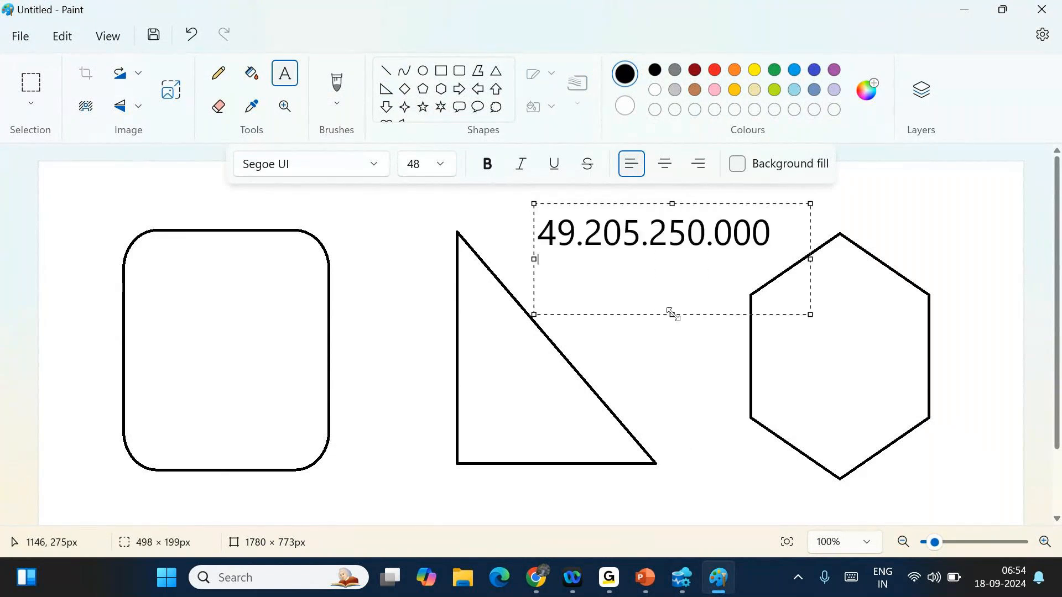
{"action": "type", "text": "49.205.250.000"}
{"action": "key", "text": "BackSpace"}
{"action": "type", "text": "1"}
{"action": "key", "text": "Return"}
{"action": "type", "text": "49.205.250.000"}
{"action": "key", "text": "BackSpace"}
{"action": "type", "text": "2"}
{"action": "key", "text": "Return"}
{"action": "type", "text": "49.205.250.000"}
{"action": "key", "text": "BackSpace"}
{"action": "type", "text": "3"}
- Add 49.205.250.255 as the last line of the address notes
{"action": "key", "text": "Return"}
{"action": "key", "text": "Return"}
{"action": "key", "text": "Return"}
{"action": "type", "text": "49.205.250.000"}
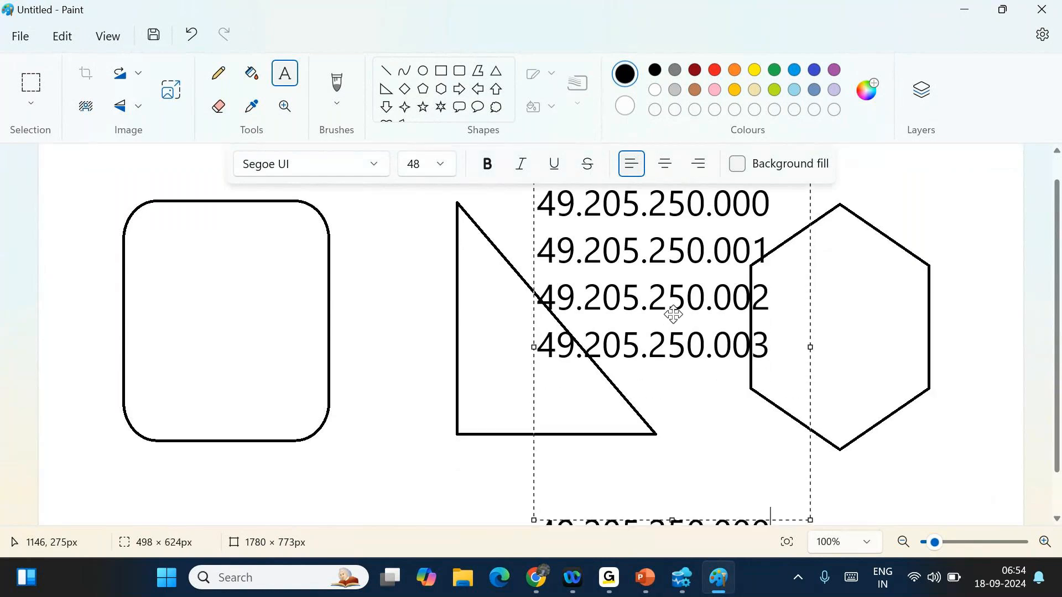
{"action": "key", "text": "BackSpace"}
{"action": "key", "text": "BackSpace"}
{"action": "key", "text": "BackSpace"}
{"action": "type", "text": "2565"}
{"action": "key", "text": "BackSpace"}
{"action": "key", "text": "BackSpace"}
{"action": "type", "text": "55"}
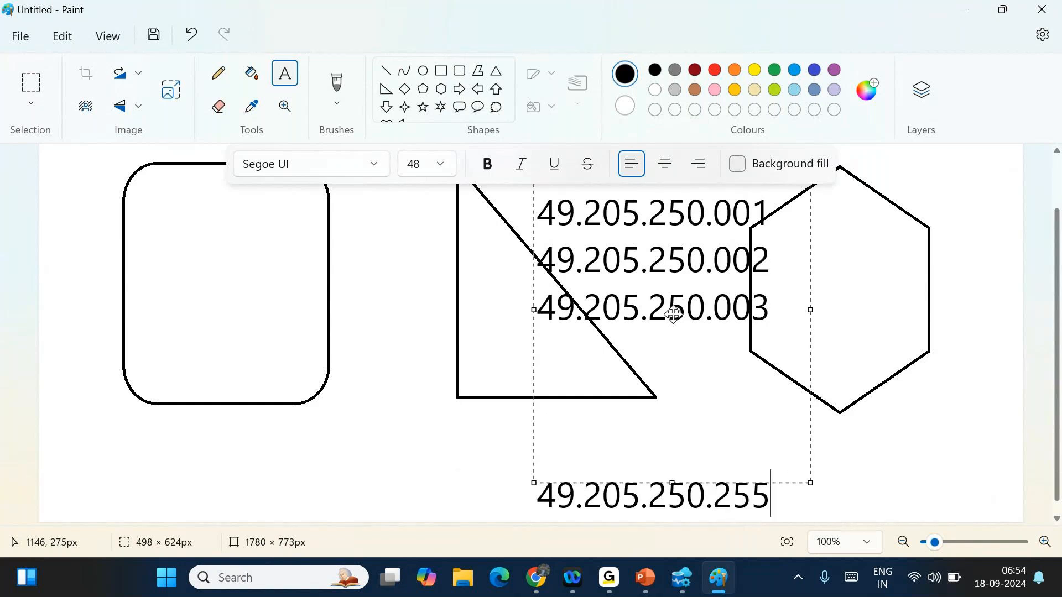
- Erase the address notes from the canvas and switch back to the Azure portal
{"action": "left_click", "coordinate": [726, 359]}
{"action": "key", "text": "ctrl+a"}
{"action": "key", "text": "BackSpace"}
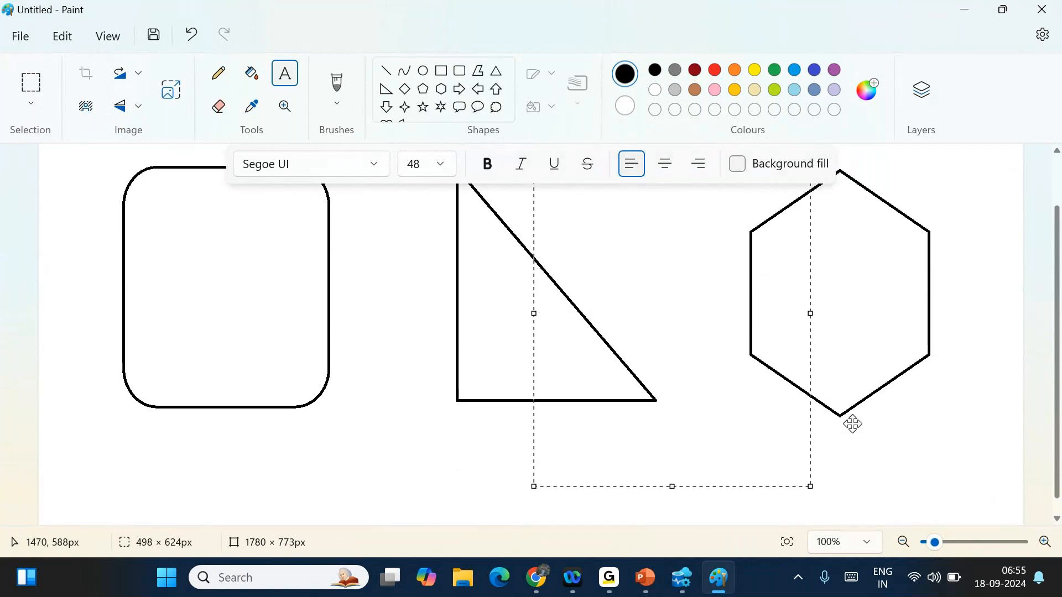
{"action": "scroll", "coordinate": [529, 324], "scroll_direction": "up", "scroll_amount": 2}
{"action": "left_click", "coordinate": [938, 253]}
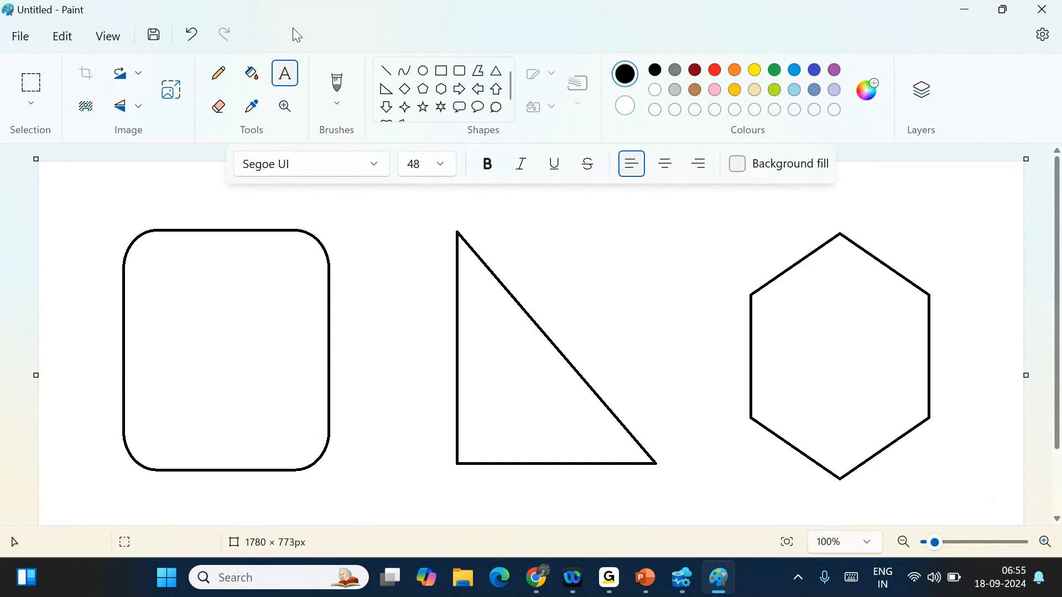
{"action": "left_click", "coordinate": [219, 107]}
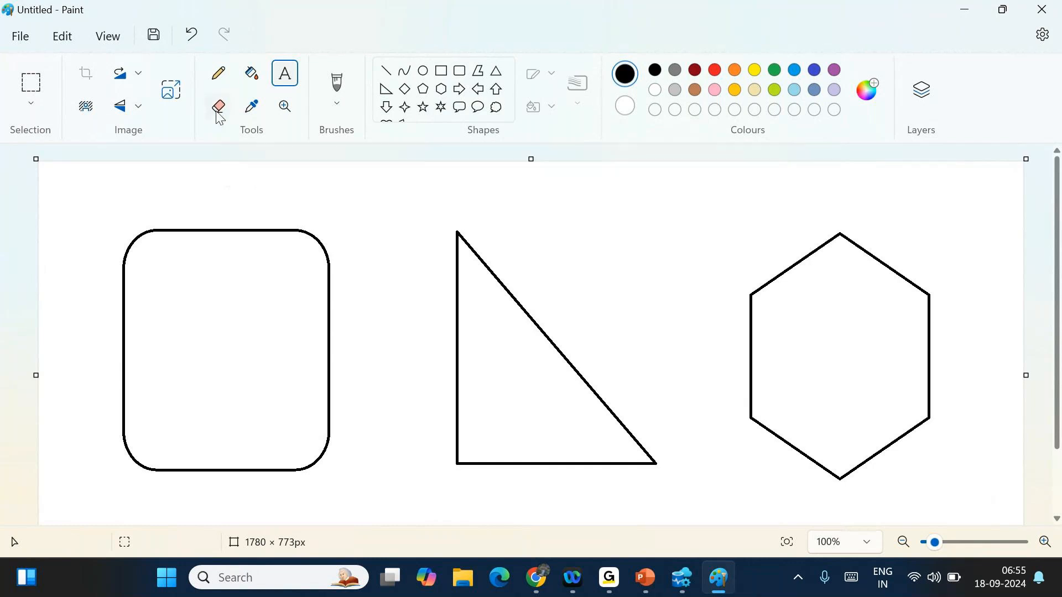
{"action": "left_click", "coordinate": [285, 74]}
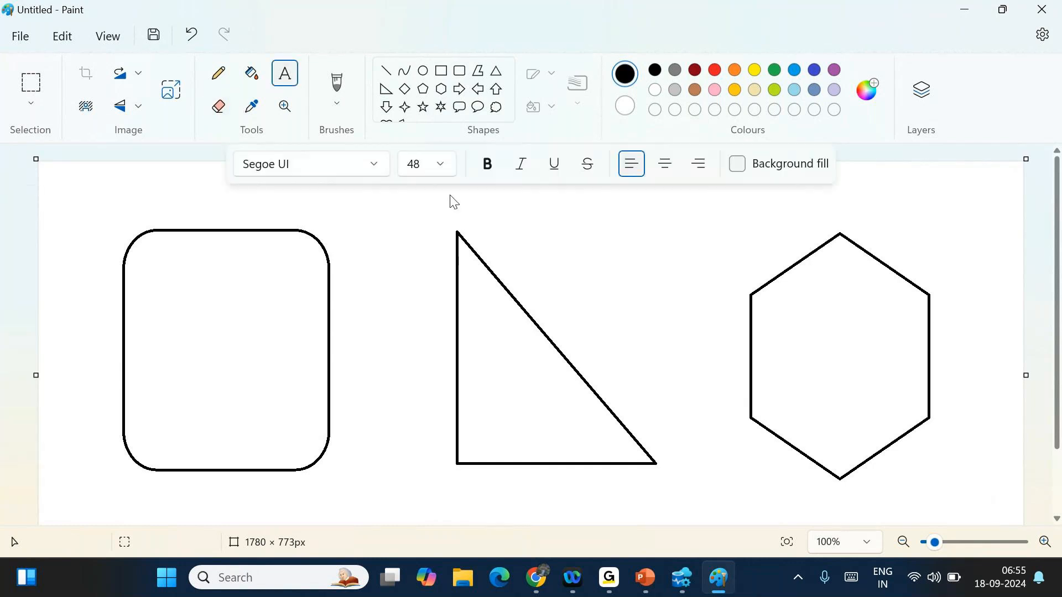
{"action": "left_click", "coordinate": [536, 578]}
- Save firewall rule r1 (49.205.250.0–49.205.250.255) and allow Azure services and resources to reach the server
{"action": "scroll", "coordinate": [442, 515], "scroll_direction": "down", "scroll_amount": 1}
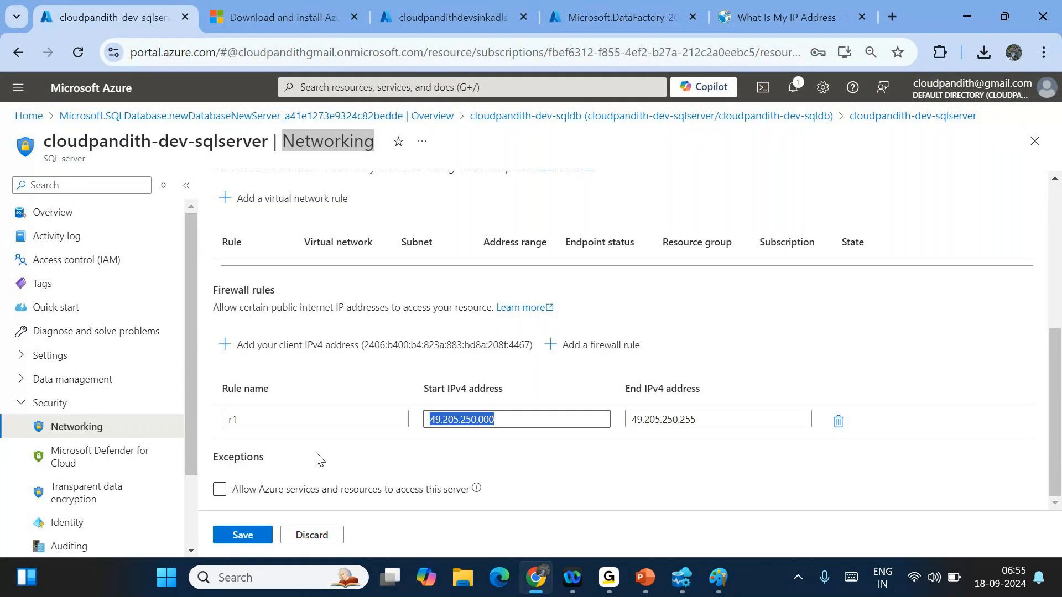
{"action": "left_click", "coordinate": [240, 535]}
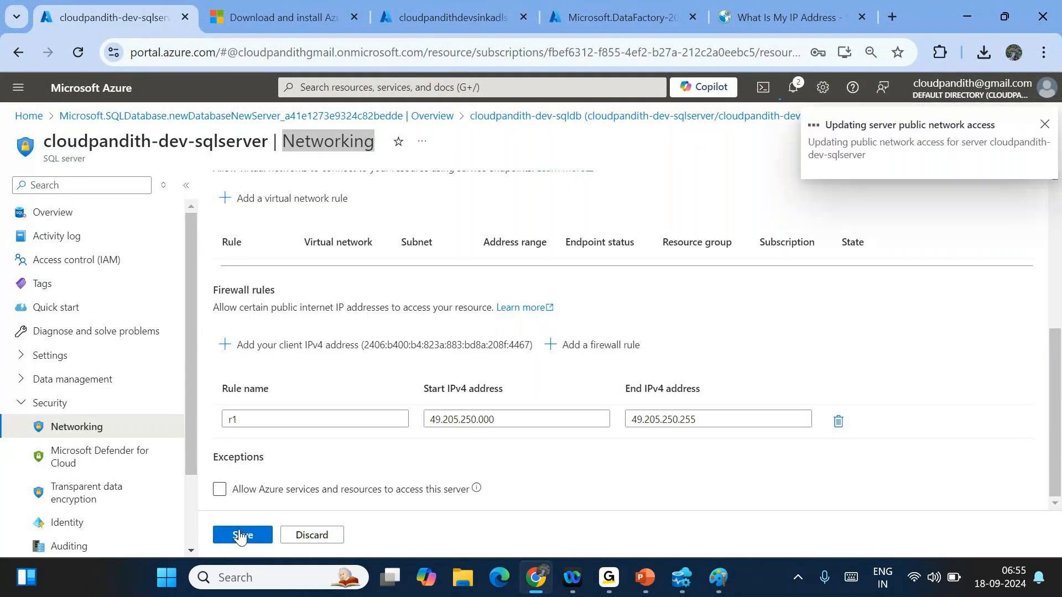
{"action": "left_click", "coordinate": [225, 493]}
{"action": "left_click", "coordinate": [236, 546]}
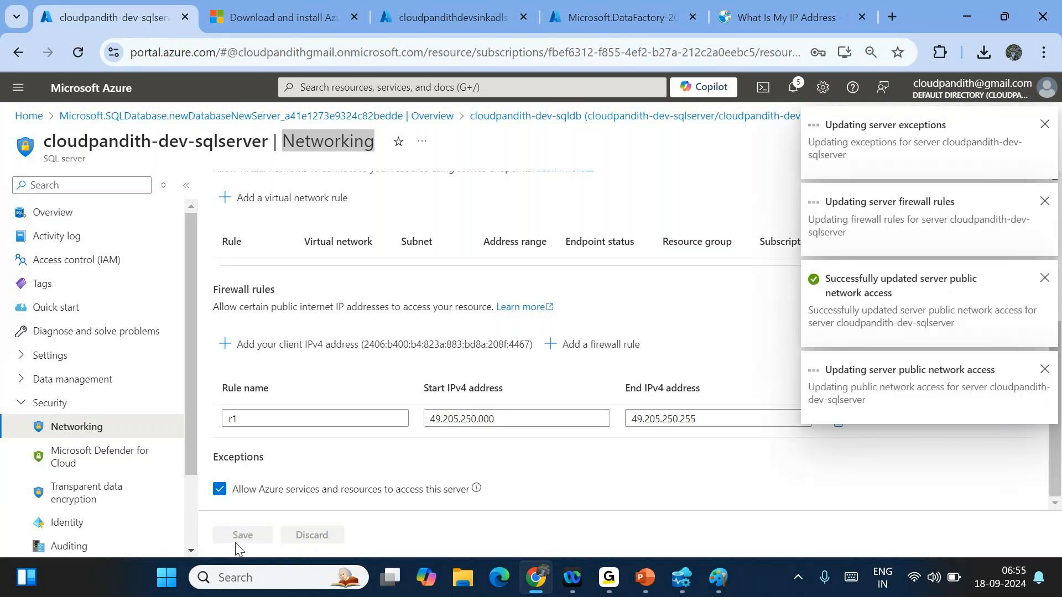
- Check the server firewall settings, then copy the server name from the cloudpandith-dev-sqldb overview
{"action": "left_click", "coordinate": [597, 123]}
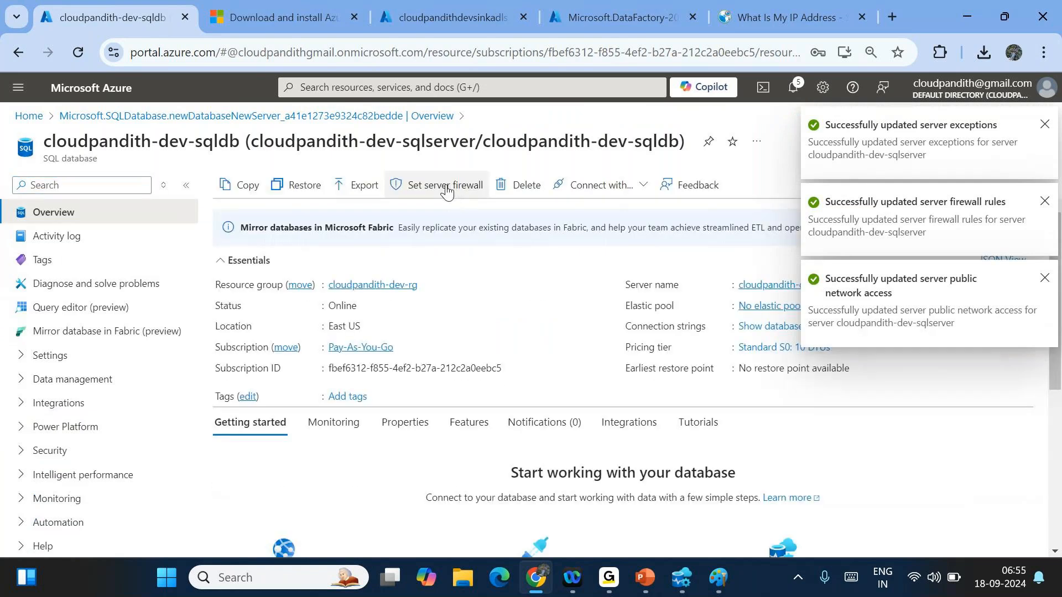
{"action": "left_click", "coordinate": [447, 191]}
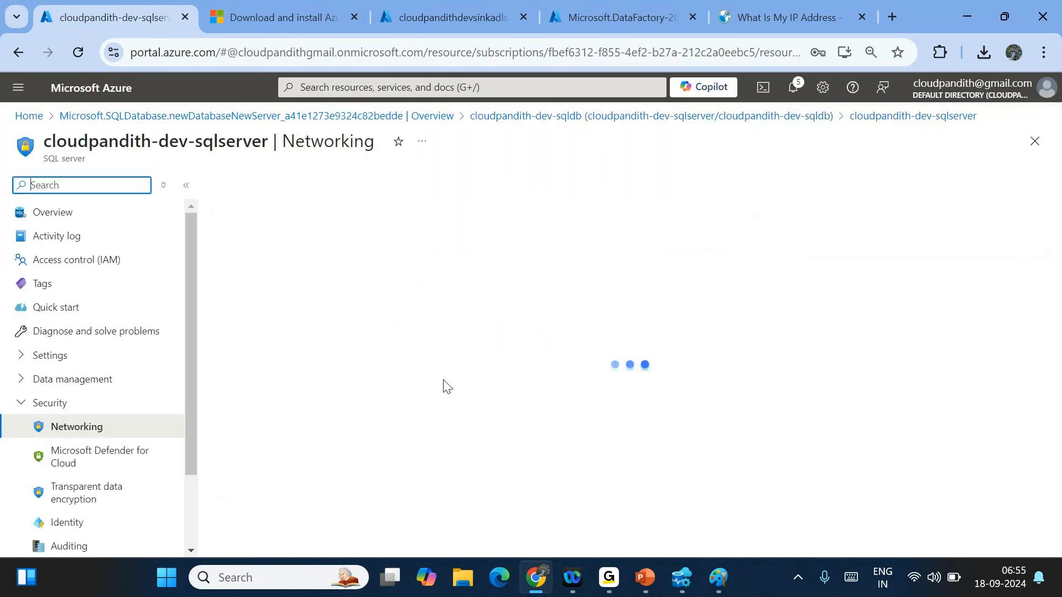
{"action": "scroll", "coordinate": [444, 384], "scroll_direction": "down", "scroll_amount": 5}
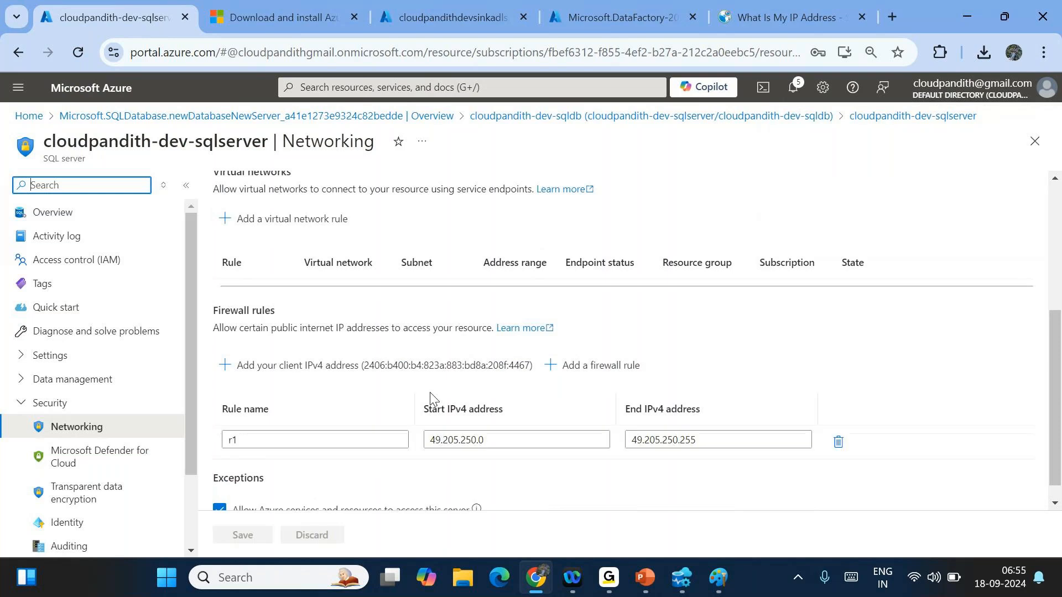
{"action": "scroll", "coordinate": [437, 399], "scroll_direction": "down", "scroll_amount": 1}
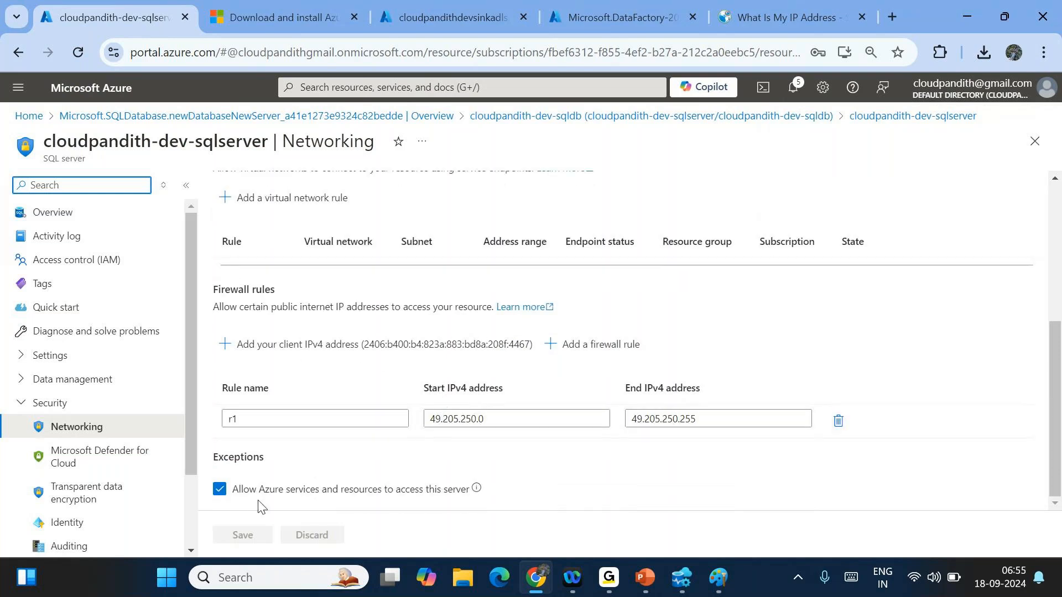
{"action": "scroll", "coordinate": [517, 440], "scroll_direction": "up", "scroll_amount": 5}
{"action": "scroll", "coordinate": [517, 439], "scroll_direction": "up", "scroll_amount": 1}
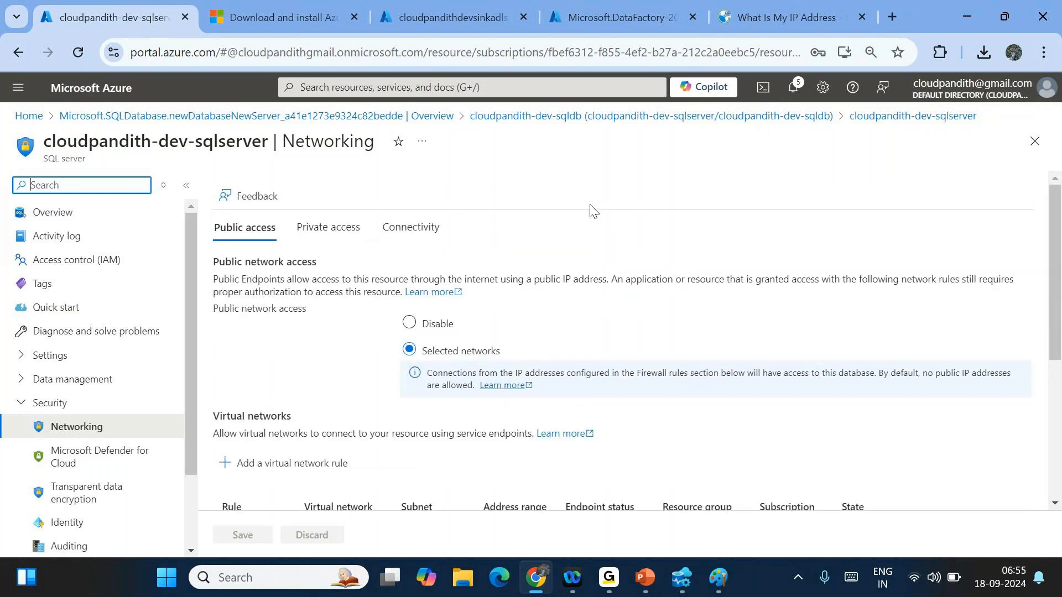
{"action": "left_click", "coordinate": [567, 117]}
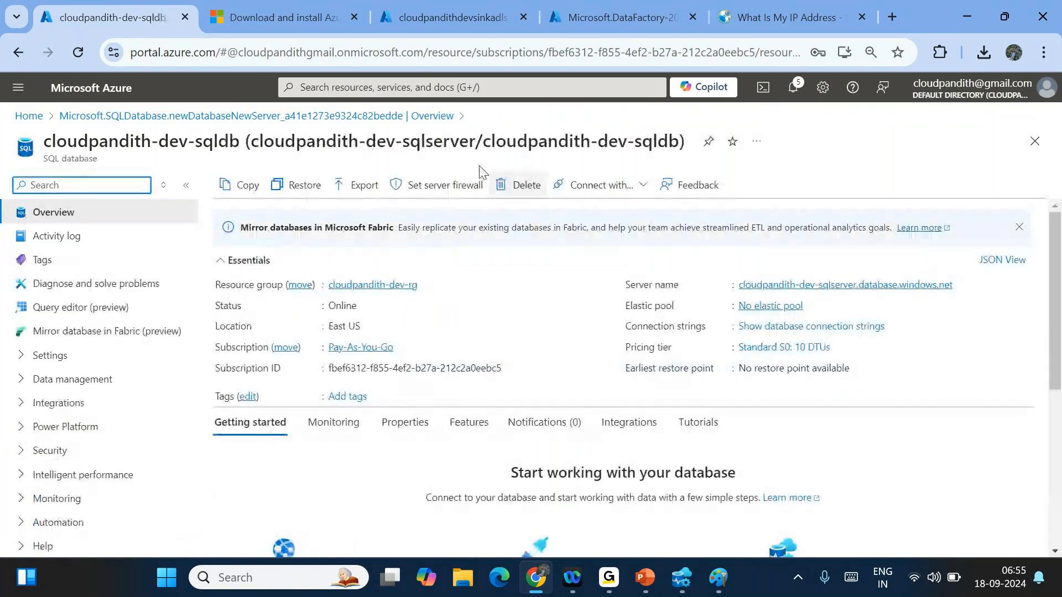
{"action": "left_click", "coordinate": [962, 286]}
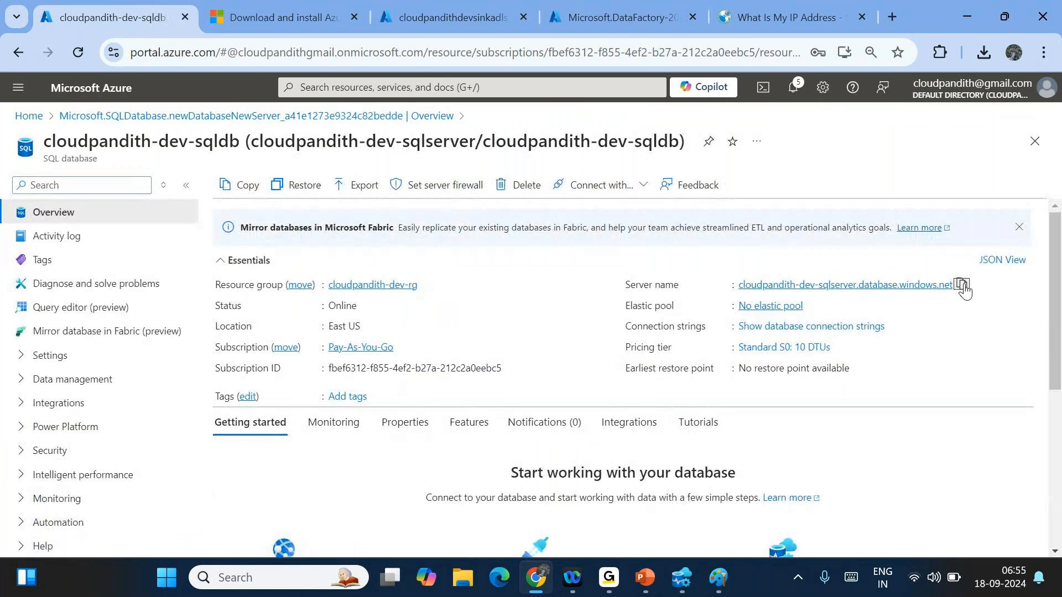
- Paste the copied server name into the Azure Data Studio connection and choose SQL Login authentication
{"action": "left_click", "coordinate": [673, 591]}
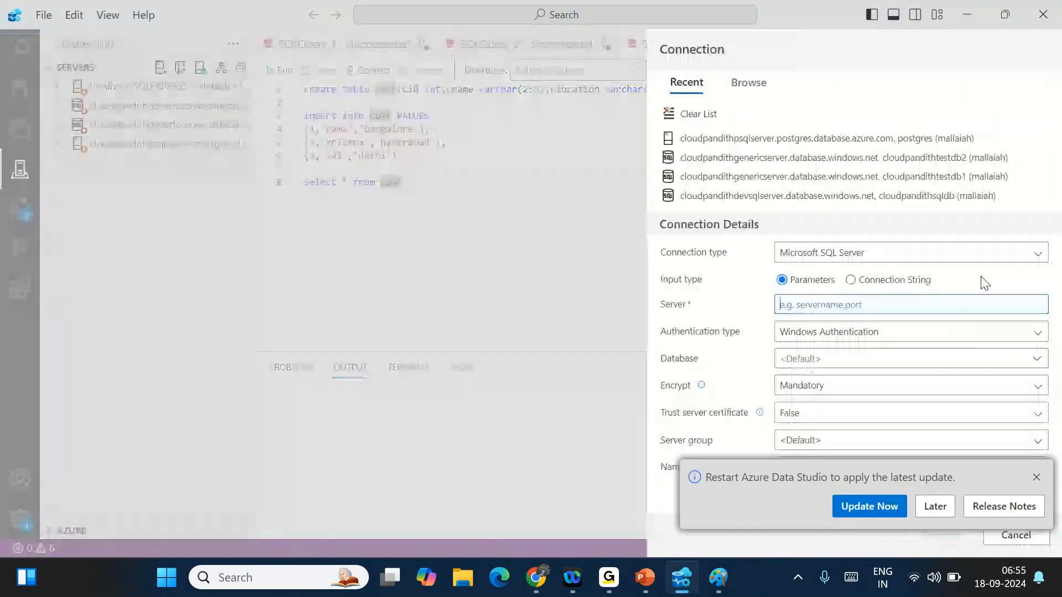
{"action": "key", "text": "ctrl+v"}
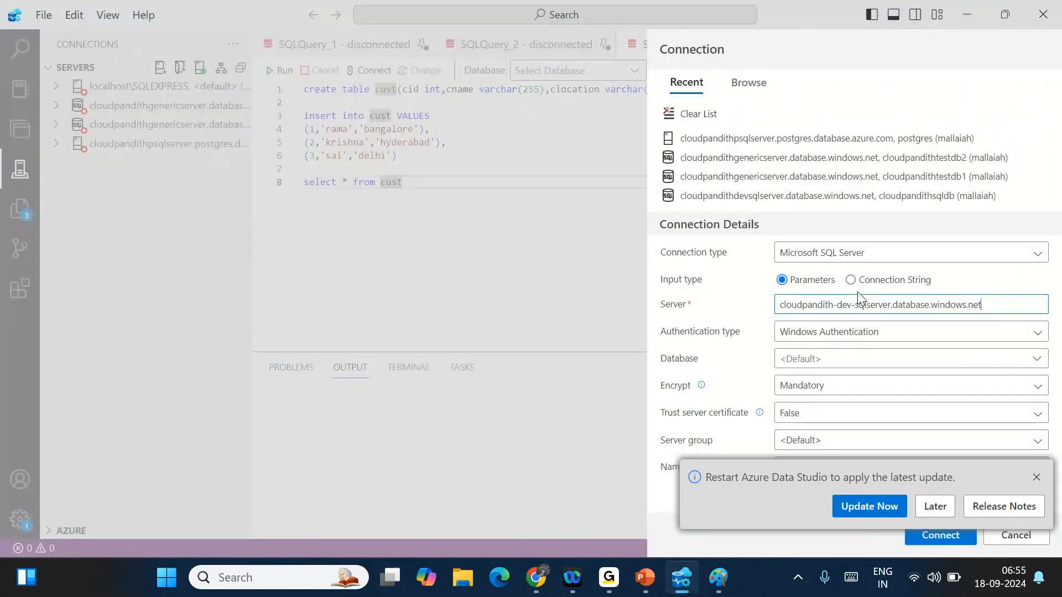
{"action": "left_click", "coordinate": [1036, 477]}
{"action": "left_click", "coordinate": [818, 359]}
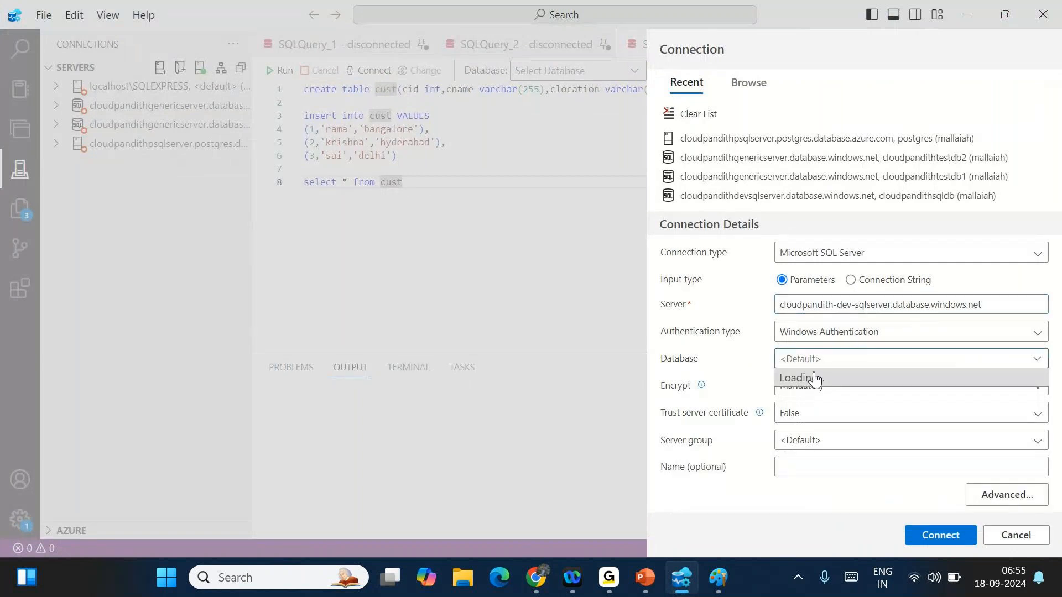
{"action": "left_click", "coordinate": [743, 366]}
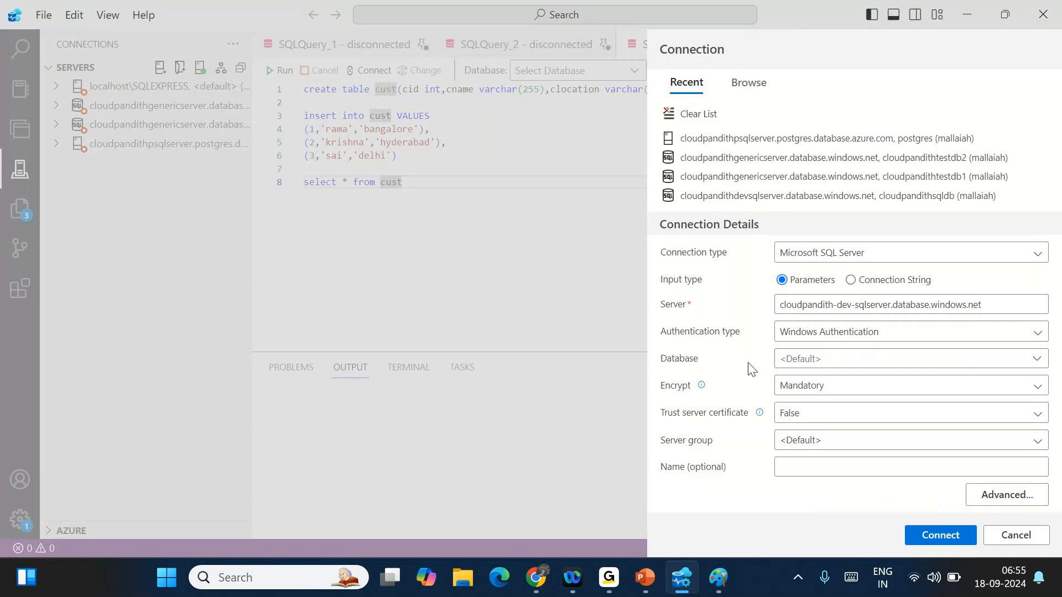
{"action": "left_click", "coordinate": [800, 338]}
{"action": "left_click", "coordinate": [805, 357]}
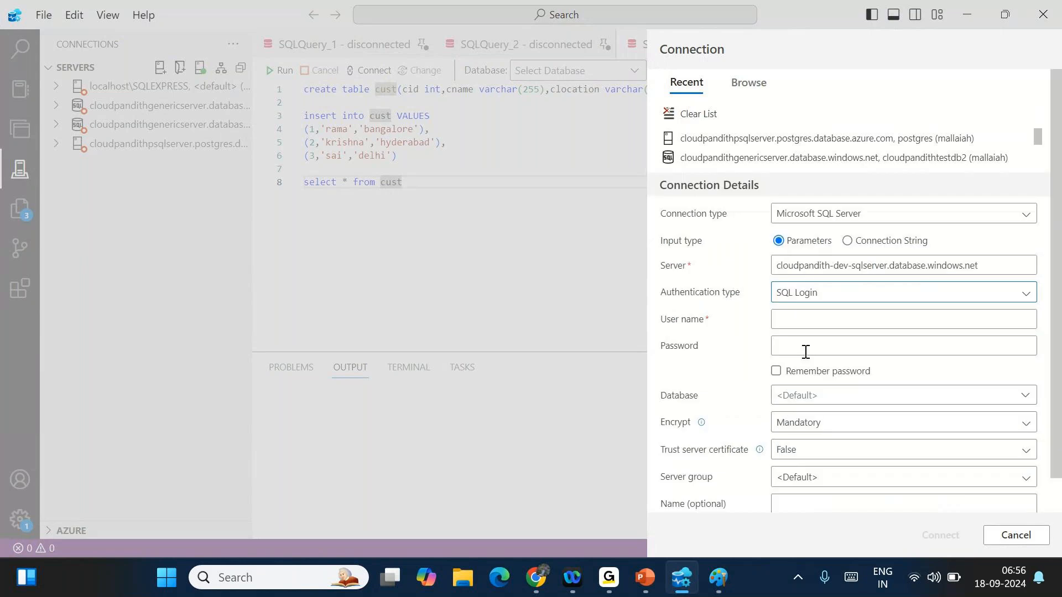
- Enter the SQL login user name and password, select cloudpandith-dev-sqldb, and connect
{"action": "left_click", "coordinate": [781, 318]}
{"action": "type", "text": "mallaiah"}
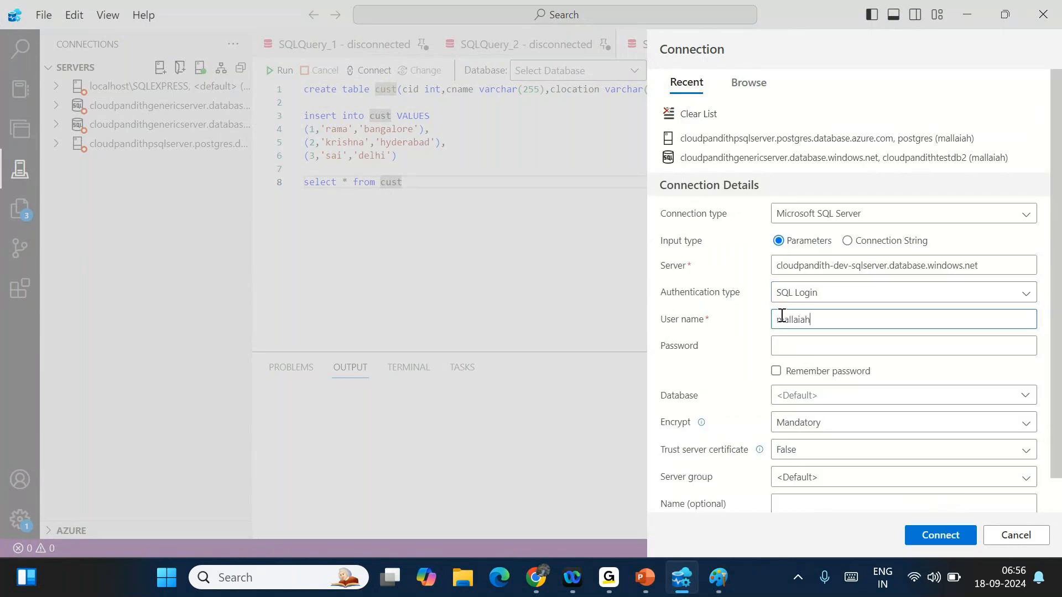
{"action": "key", "text": "Tab"}
{"action": "type", "text": "••••••••••"}
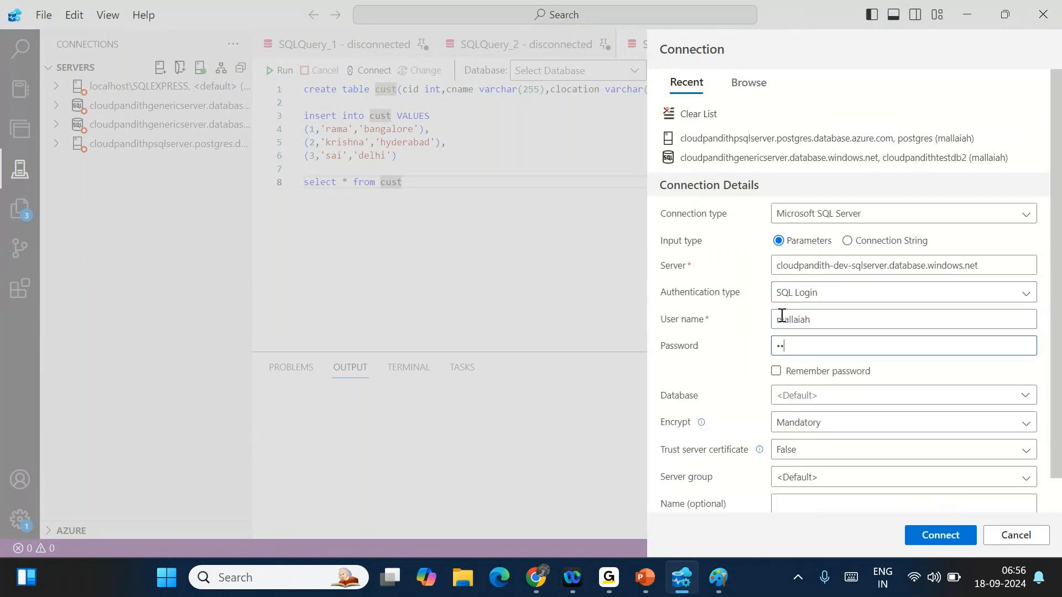
{"action": "type", "text": "••"}
{"action": "left_click", "coordinate": [821, 393]}
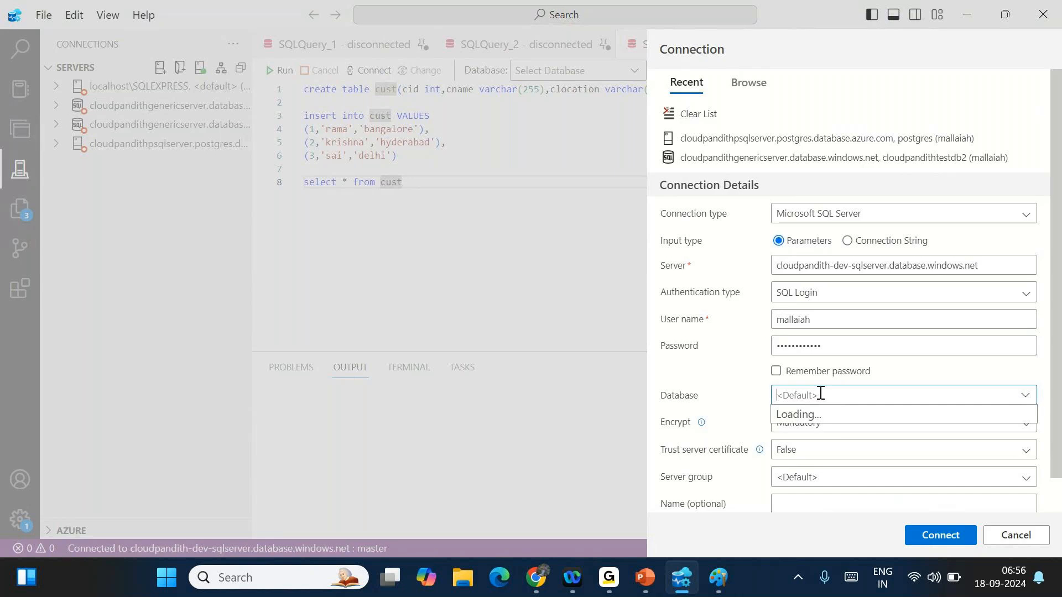
{"action": "left_click", "coordinate": [850, 421]}
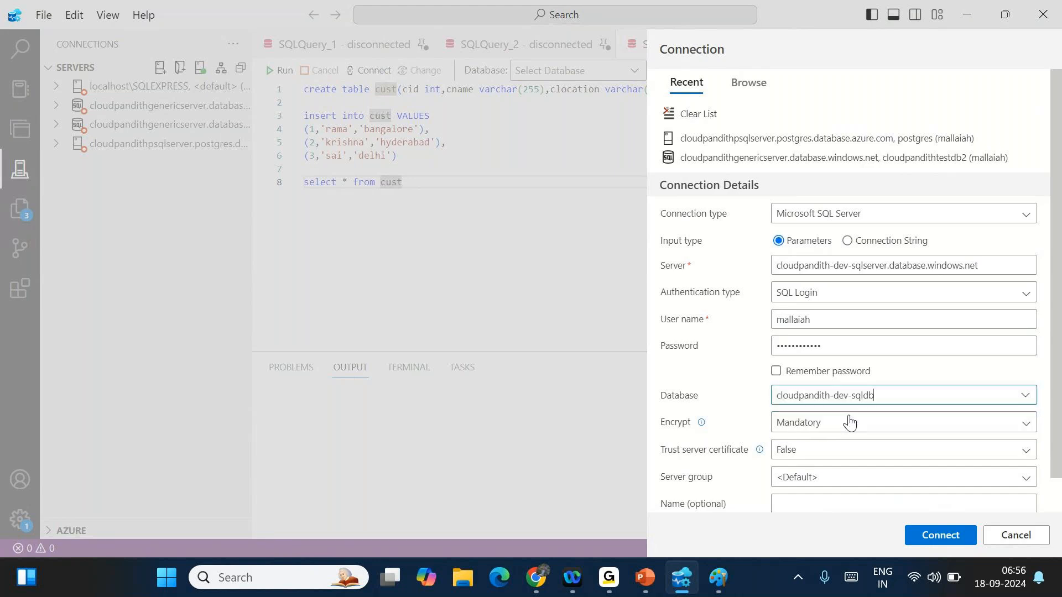
{"action": "left_click", "coordinate": [940, 541]}
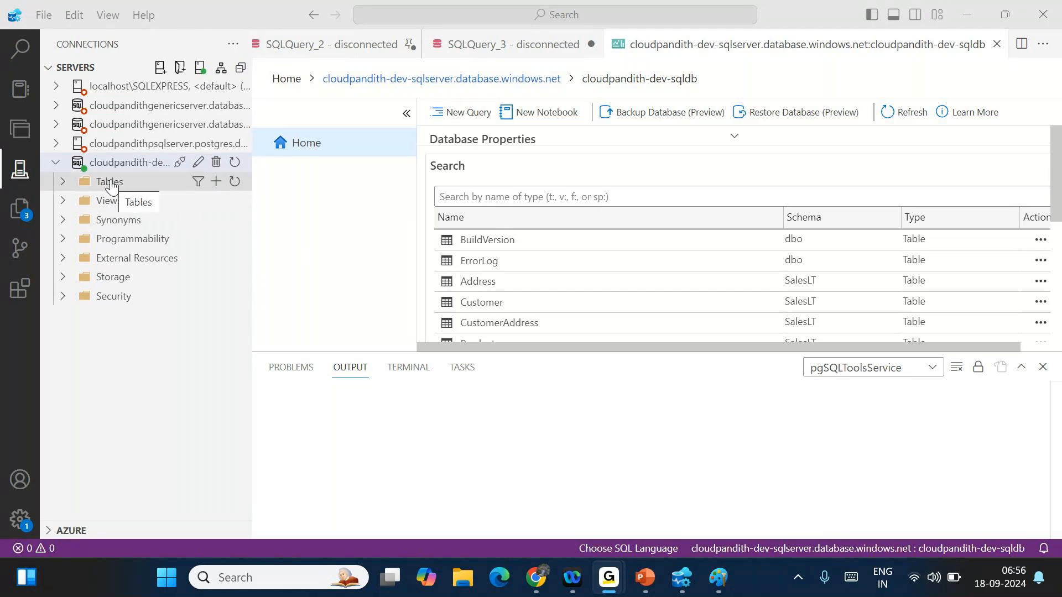
- In a new query, write create table emp(eid int, ename varchar(255), empsalary float, deptid int)
{"action": "left_click", "coordinate": [465, 113]}
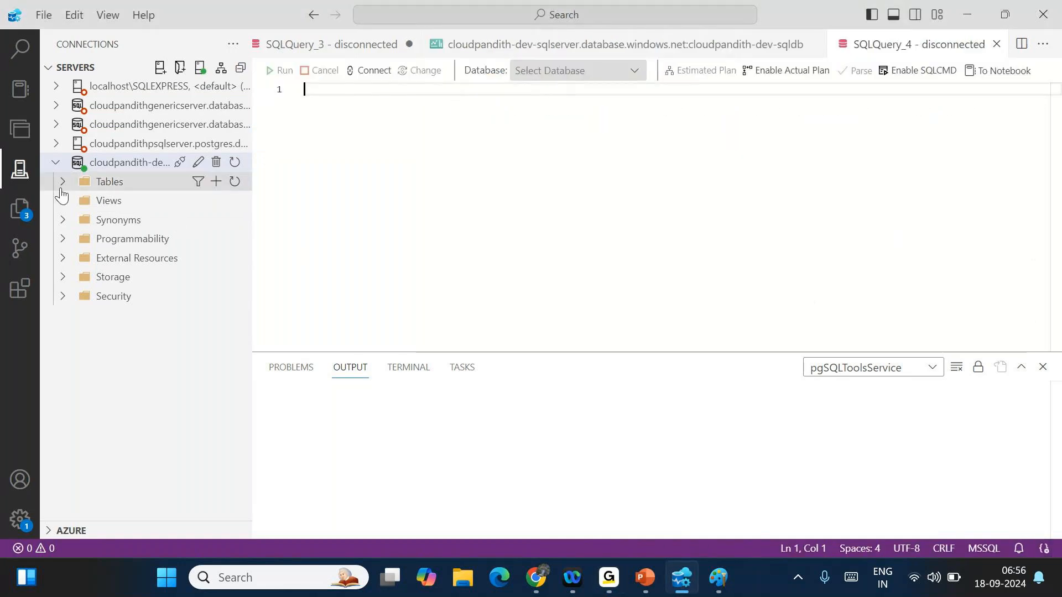
{"action": "left_click", "coordinate": [62, 188]}
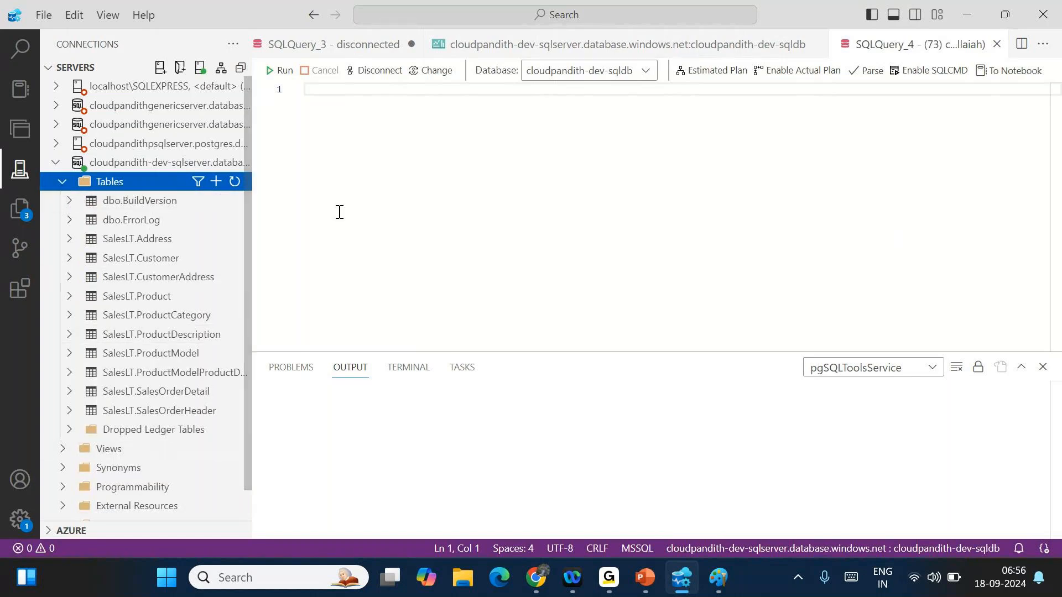
{"action": "left_click", "coordinate": [365, 199]}
{"action": "type", "text": "create"}
{"action": "key", "text": "ctrl+a"}
{"action": "key", "text": "BackSpace"}
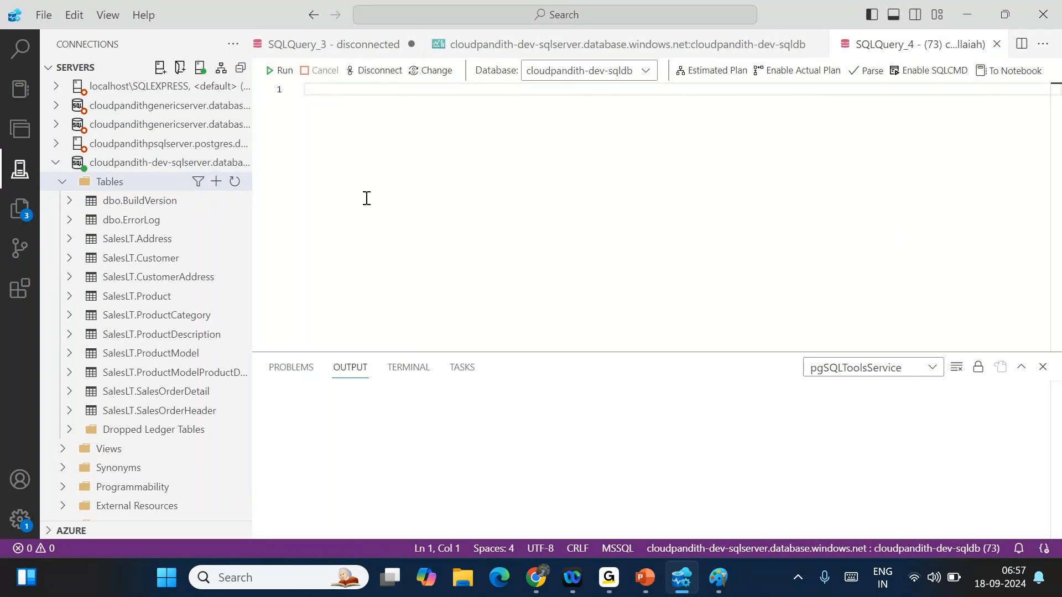
{"action": "type", "text": "create tab"}
{"action": "type", "text": "le emp(eid,"}
{"action": "type", "text": "en"}
{"action": "key", "text": "BackSpace"}
{"action": "key", "text": "BackSpace"}
{"action": "key", "text": "BackSpace"}
{"action": "type", "text": "int,"}
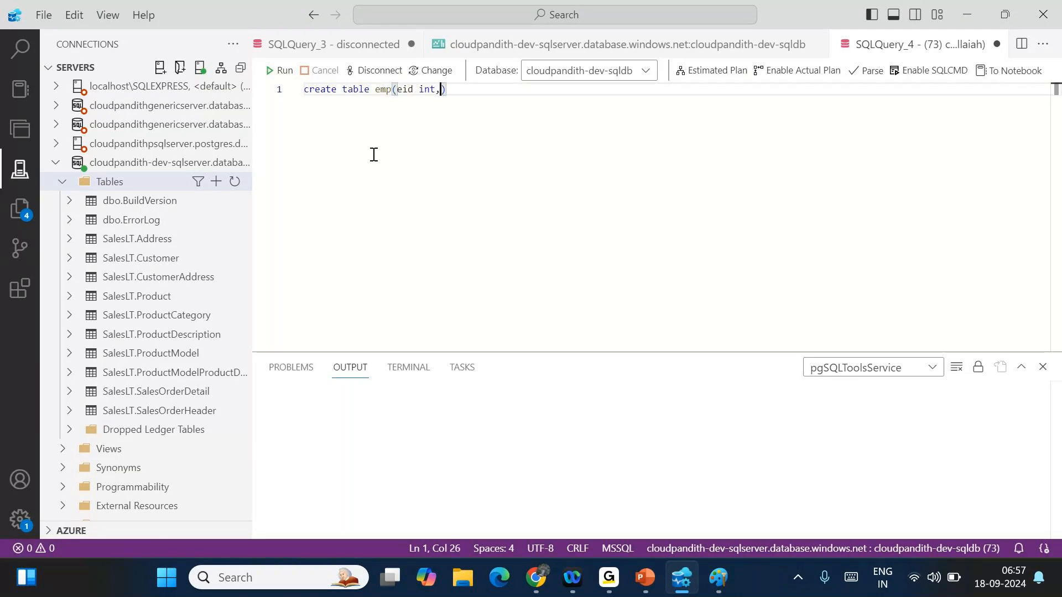
{"action": "type", "text": "ename varchar("}
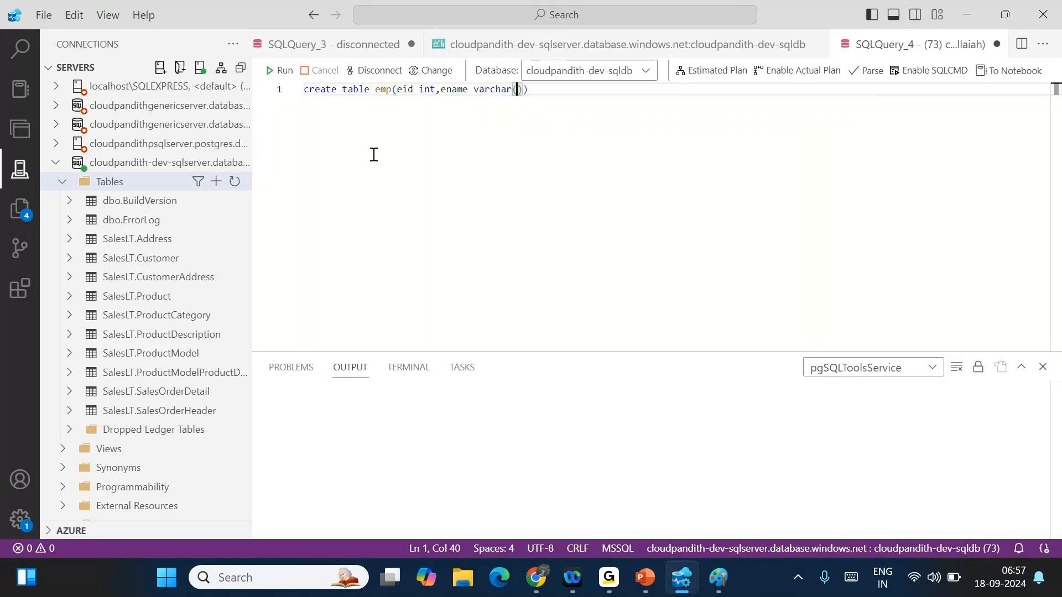
{"action": "type", "text": "255),depti"}
{"action": "key", "text": "BackSpace"}
{"action": "key", "text": "BackSpace"}
{"action": "key", "text": "BackSpace"}
{"action": "key", "text": "BackSpace"}
{"action": "key", "text": "BackSpace"}
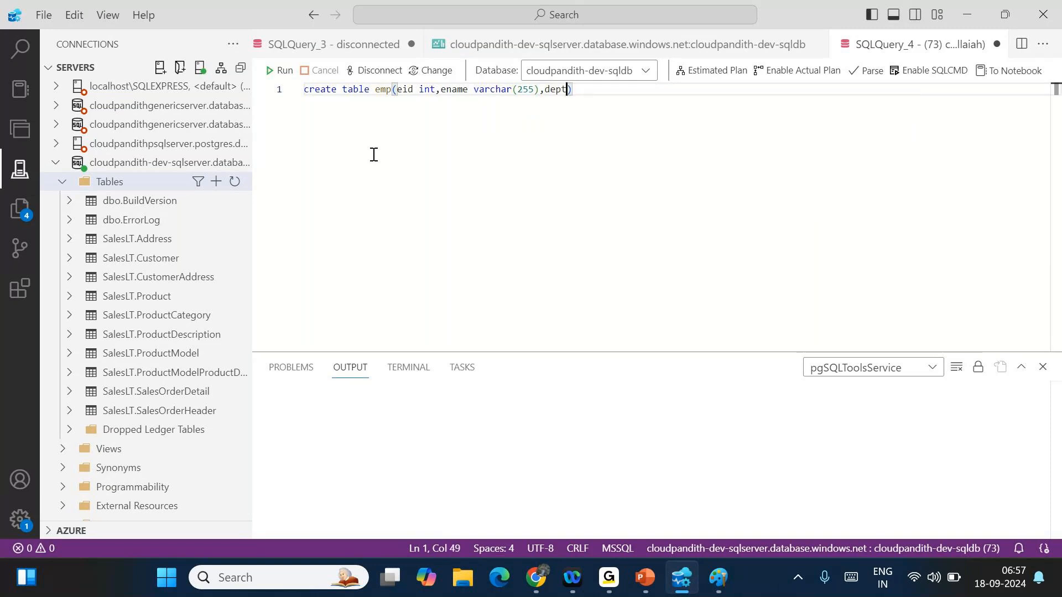
{"action": "type", "text": "empsalary in"}
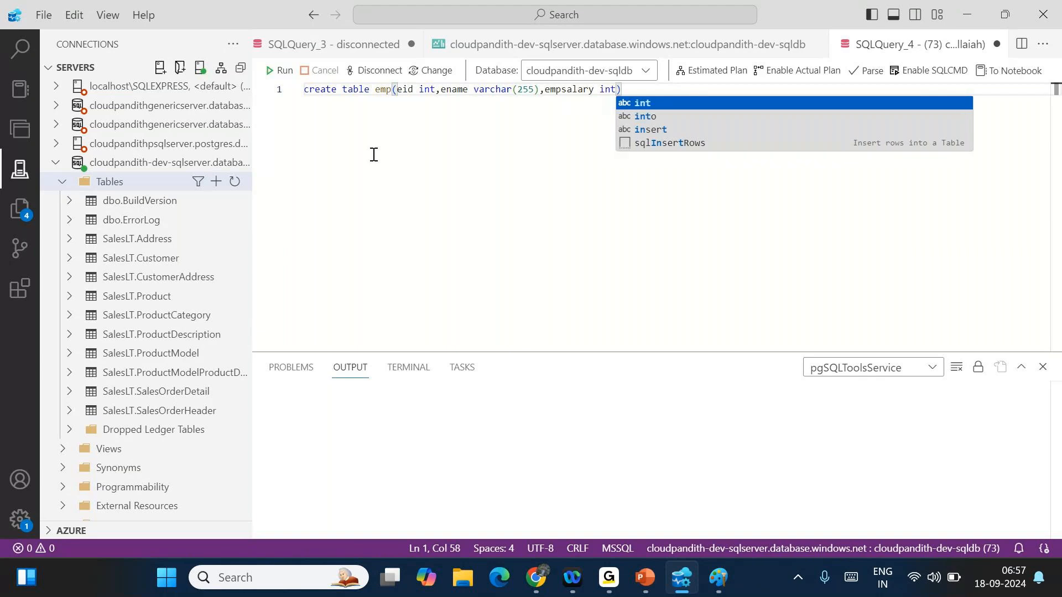
{"action": "key", "text": "BackSpace"}
{"action": "key", "text": "BackSpace"}
{"action": "type", "text": "float,"}
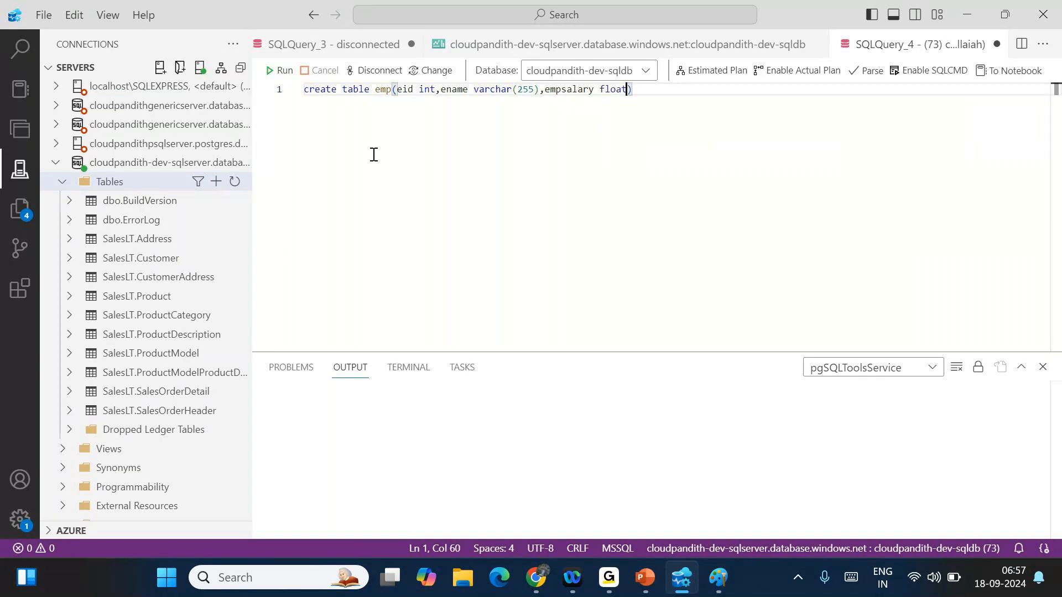
{"action": "type", "text": " emp"}
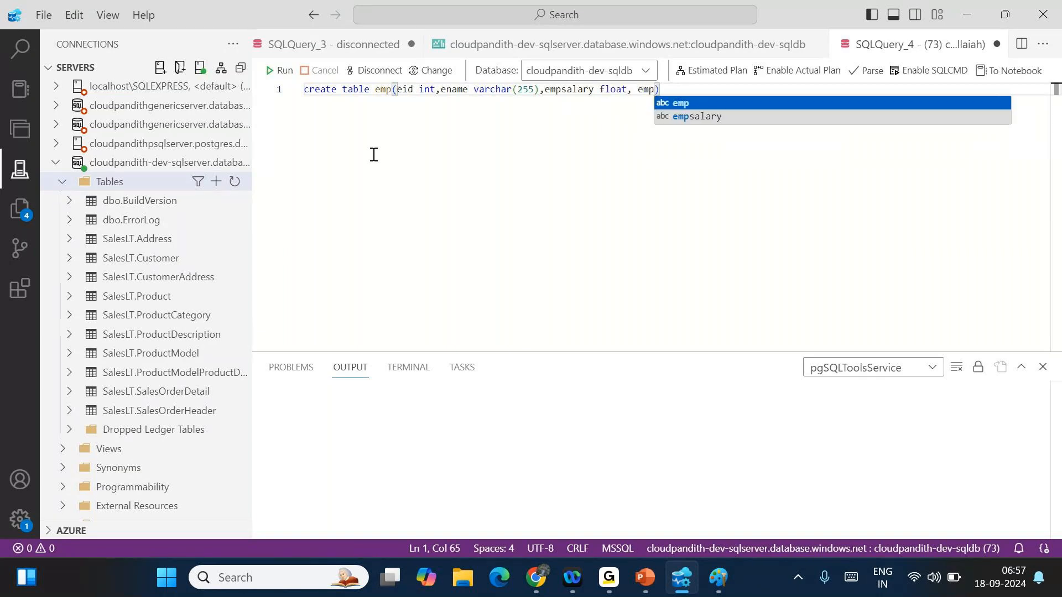
{"action": "key", "text": "BackSpace"}
{"action": "key", "text": "BackSpace"}
{"action": "key", "text": "BackSpace"}
{"action": "type", "text": "deptid int"}
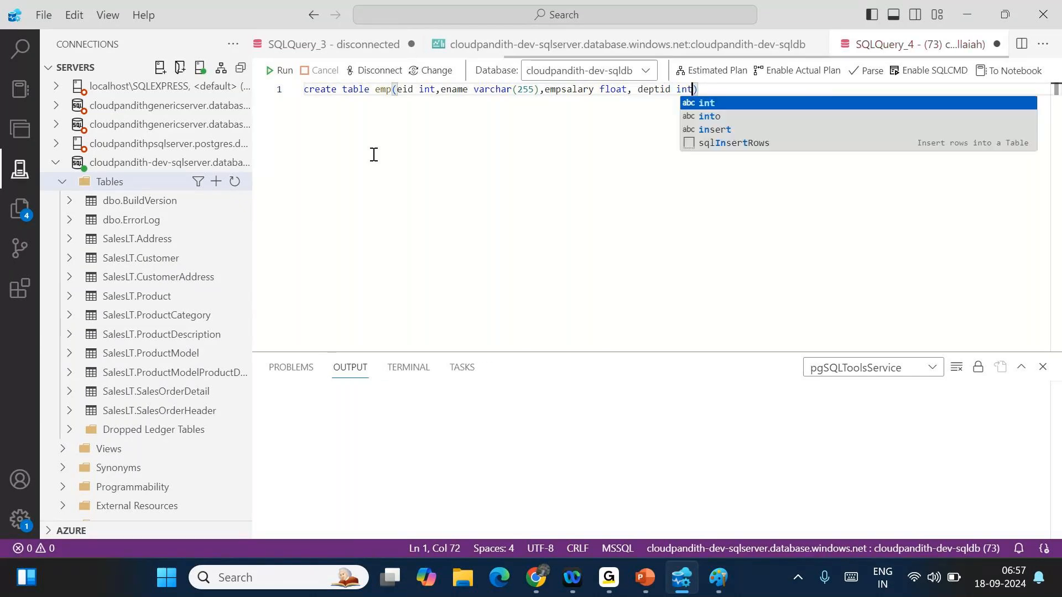
- Change the last column to deptname varchar(255) and add a new line below the statement
{"action": "key", "text": "End"}
{"action": "key", "text": "Return"}
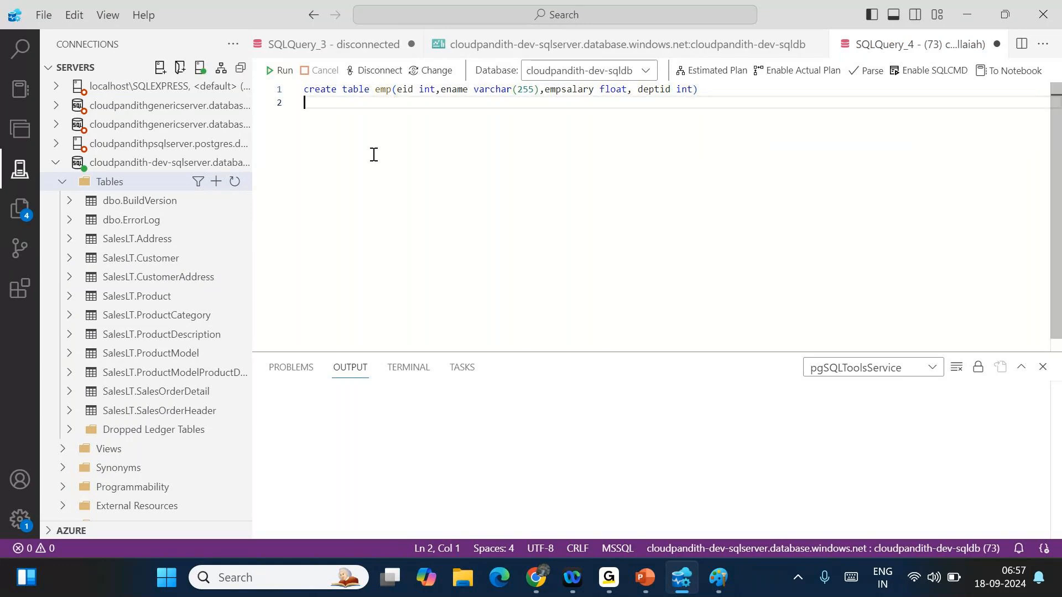
{"action": "key", "text": "Left"}
{"action": "key", "text": "Left"}
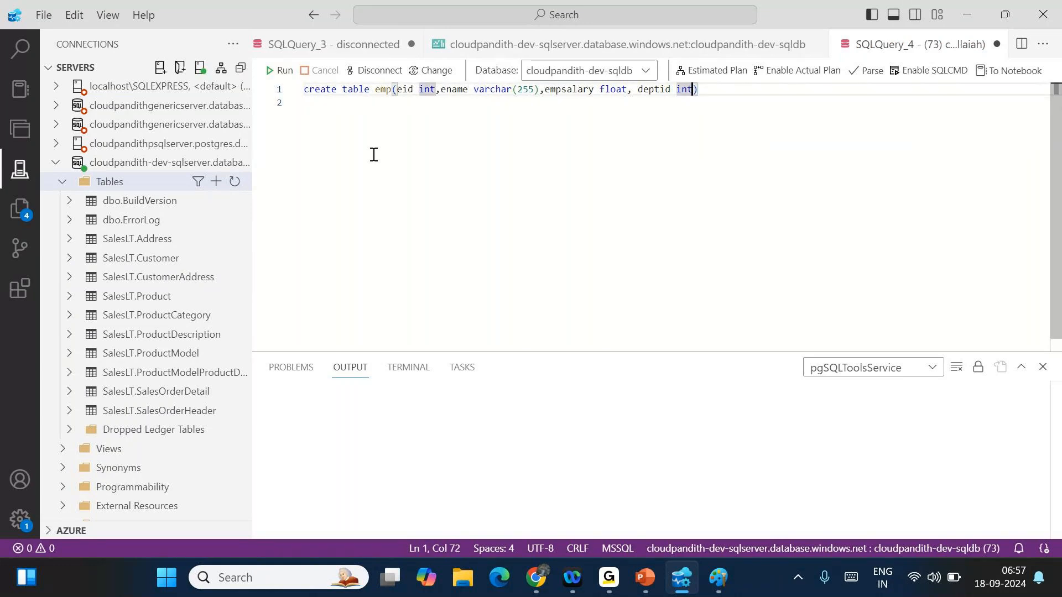
{"action": "key", "text": "BackSpace"}
{"action": "key", "text": "BackSpace"}
{"action": "key", "text": "BackSpace"}
{"action": "key", "text": "BackSpace"}
{"action": "key", "text": "BackSpace"}
{"action": "key", "text": "BackSpace"}
{"action": "type", "text": "name varchar"}
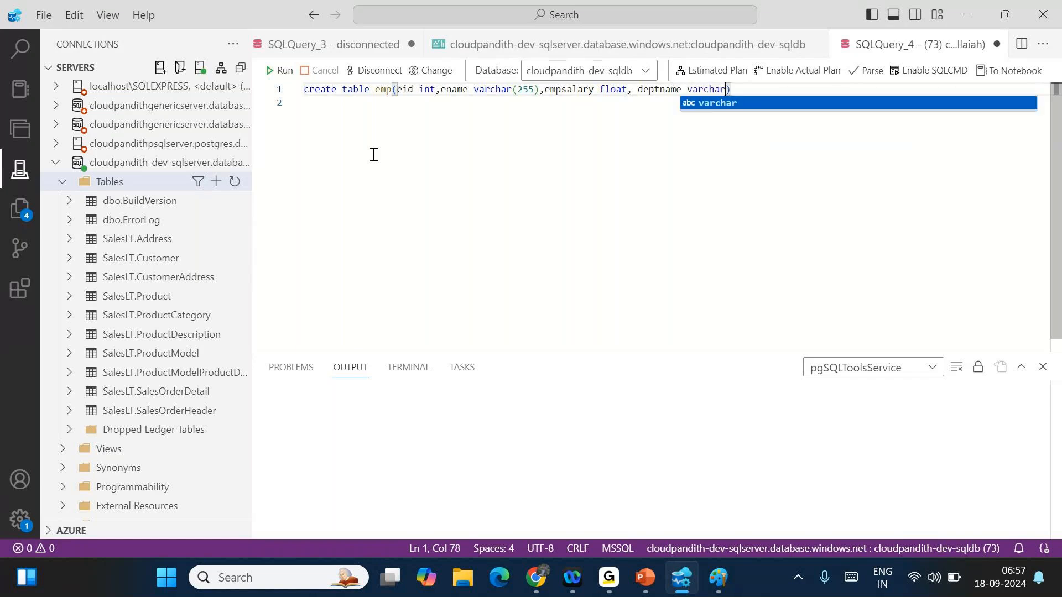
{"action": "type", "text": "(255)"}
{"action": "key", "text": "Down"}
{"action": "key", "text": "Return"}
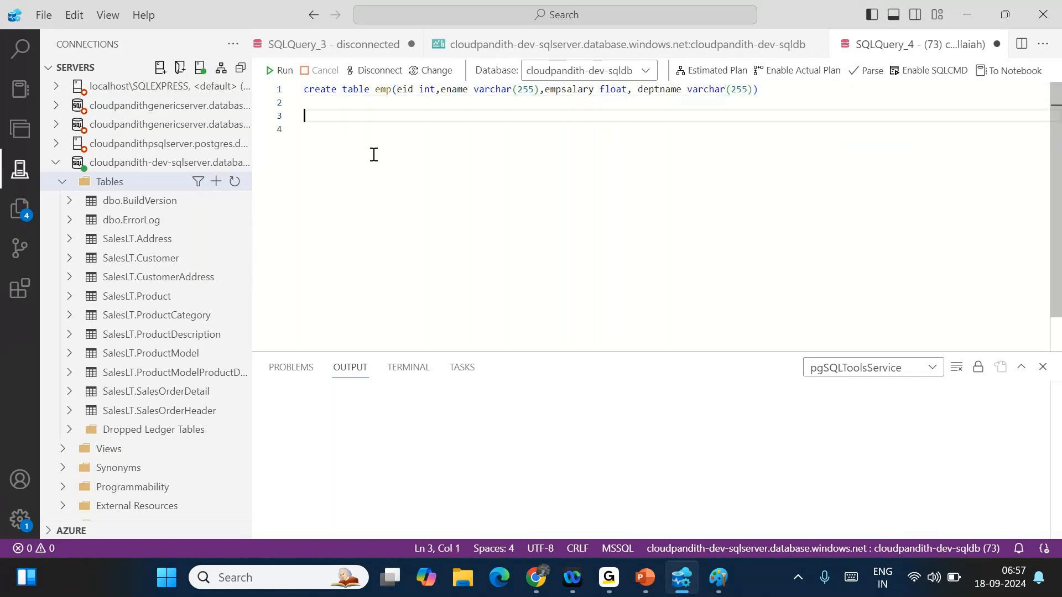
- Start an insert into emp VALUES statement with a first row: id 1, salary 1000, department HR
{"action": "type", "text": "create pr"}
{"action": "key", "text": "BackSpace"}
{"action": "key", "text": "BackSpace"}
{"action": "key", "text": "BackSpace"}
{"action": "key", "text": "BackSpace"}
{"action": "key", "text": "BackSpace"}
{"action": "key", "text": "BackSpace"}
{"action": "key", "text": "BackSpace"}
{"action": "key", "text": "BackSpace"}
{"action": "key", "text": "BackSpace"}
{"action": "type", "text": "insert "}
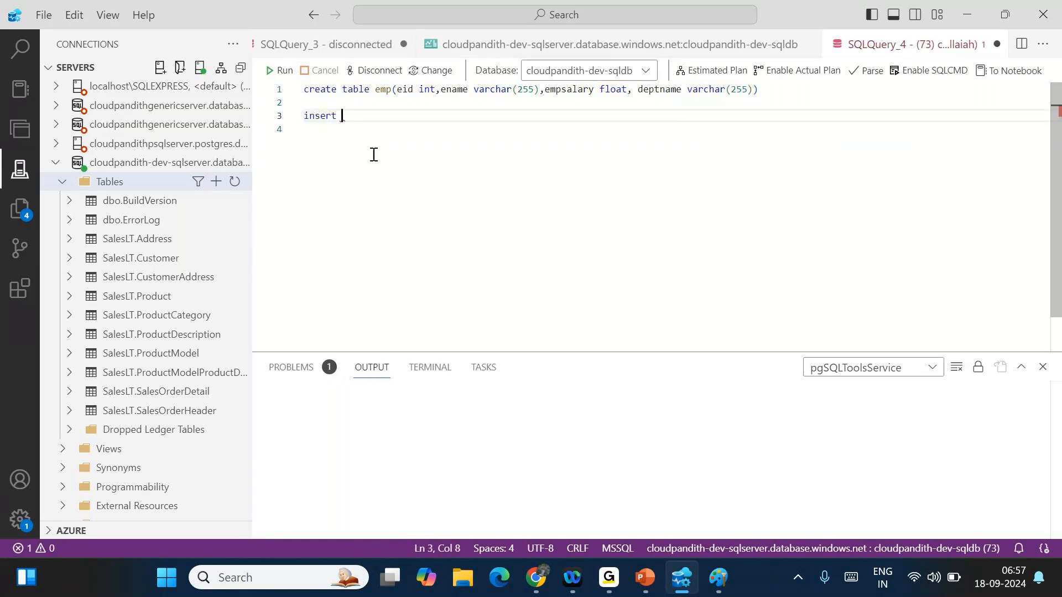
{"action": "type", "text": "into emp VALUES"}
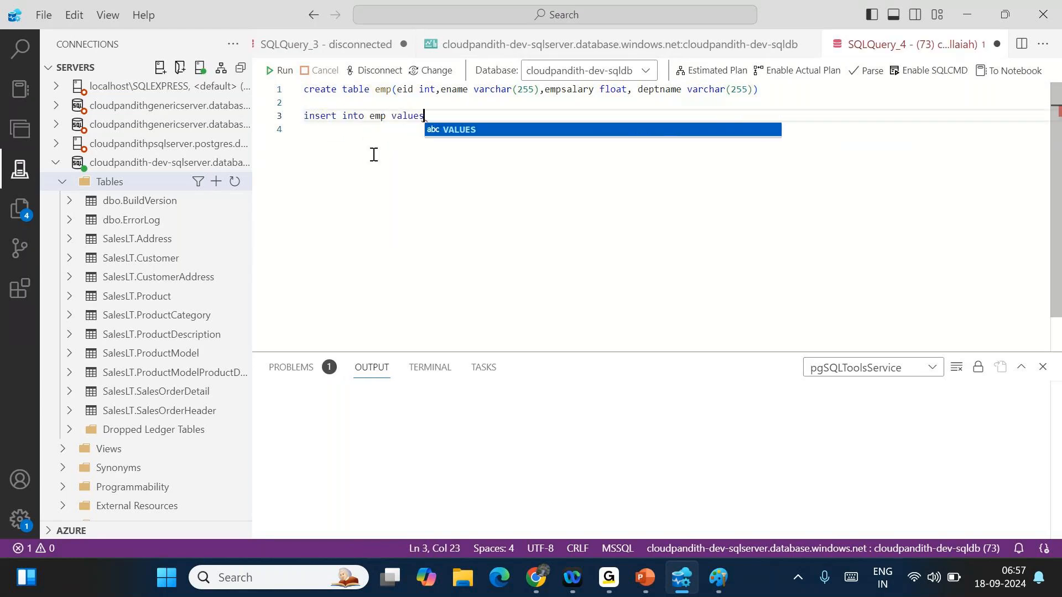
{"action": "key", "text": "Return"}
{"action": "type", "text": "(1,'r"}
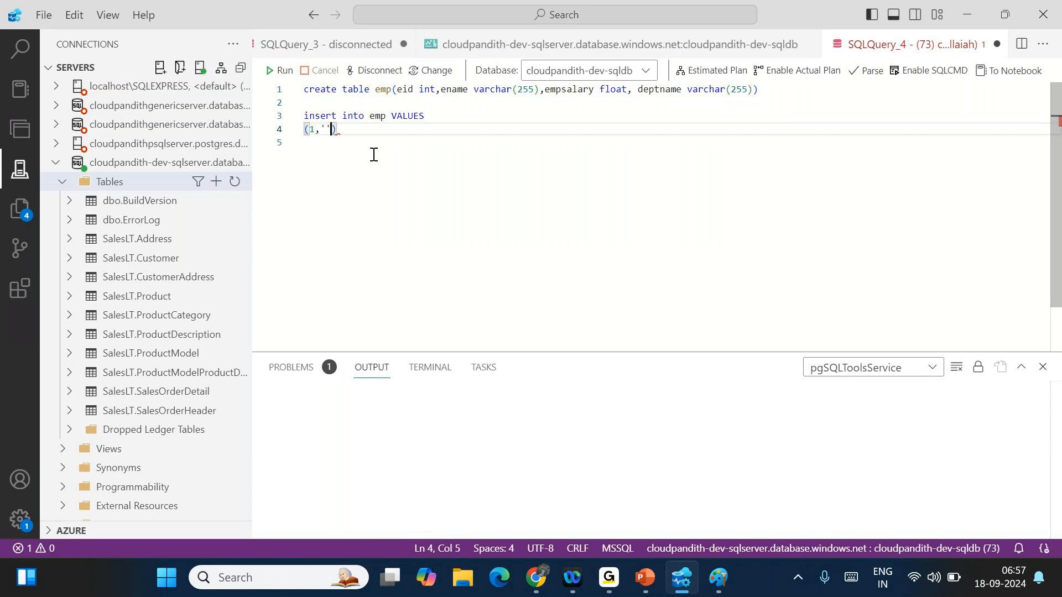
{"action": "type", "text": "ama',1"}
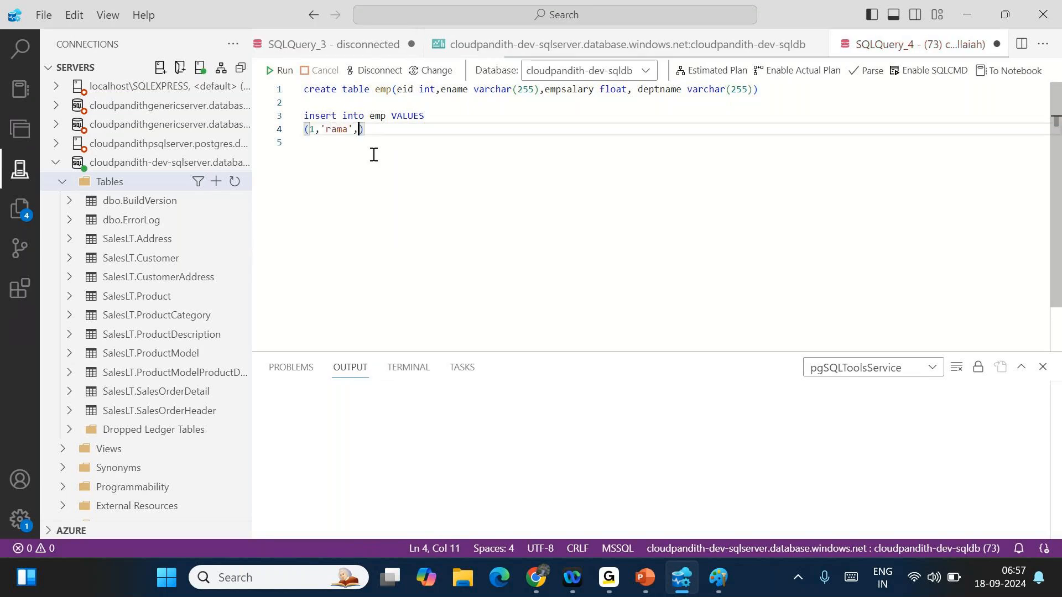
{"action": "type", "text": "000,'H"}
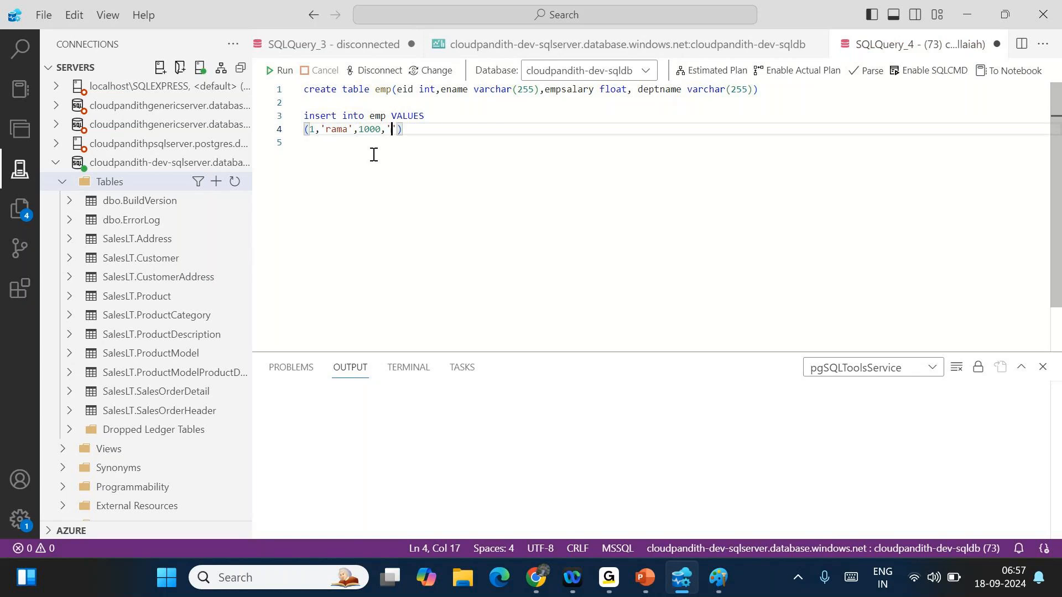
{"action": "type", "text": "R'),"}
- Duplicate the first row and edit it into row 2: new employee name, salary 2000, department Sales
{"action": "key", "text": "shift+Home"}
{"action": "key", "text": "ctrl+c"}
{"action": "left_click", "coordinate": [373, 154]}
{"action": "key", "text": "ctrl+v"}
{"action": "key", "text": "Return"}
{"action": "left_click", "coordinate": [315, 145]}
{"action": "key", "text": "BackSpace"}
{"action": "type", "text": "2"}
{"action": "double_click", "coordinate": [338, 143]}
{"action": "type", "text": "krishna"}
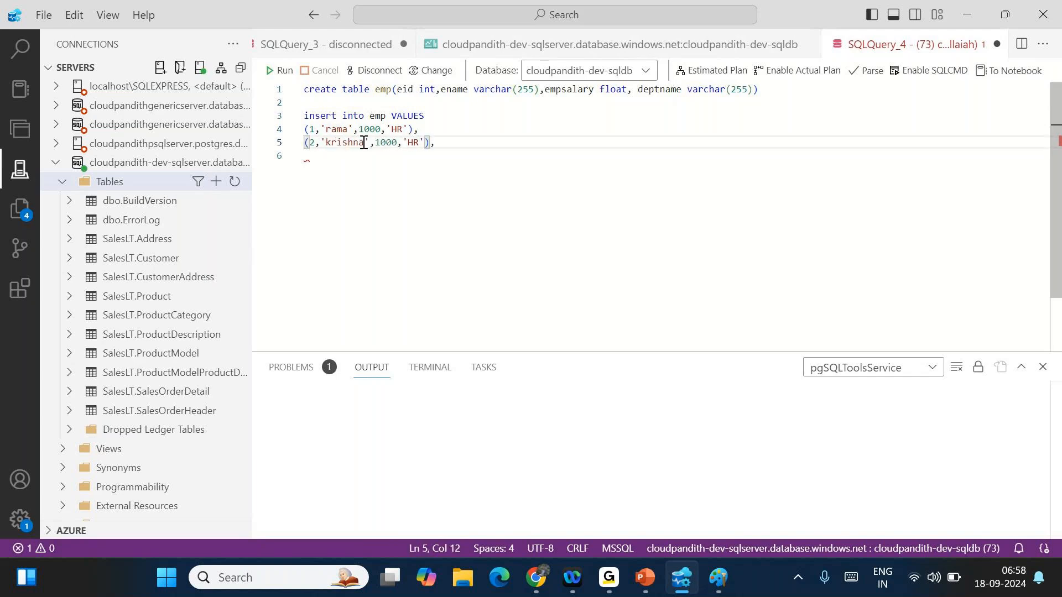
{"action": "left_click", "coordinate": [382, 144]}
{"action": "key", "text": "BackSpace"}
{"action": "type", "text": "2"}
{"action": "double_click", "coordinate": [412, 143]}
{"action": "key", "text": "BackSpace"}
{"action": "left_click", "coordinate": [412, 142]}
{"action": "type", "text": "S"}
{"action": "type", "text": "ales'"}
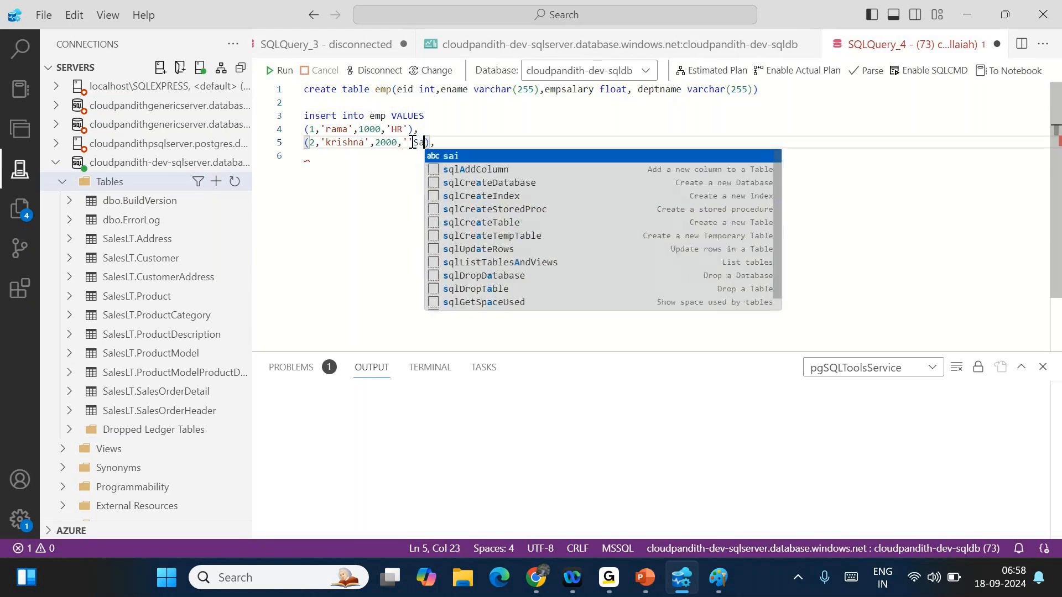
{"action": "key", "text": "BackSpace"}
{"action": "key", "text": "End"}
- Copy row 2 and edit it into row 3: new employee name, salary 3000, department technical
{"action": "key", "text": "shift+Home"}
{"action": "key", "text": "End"}
{"action": "key", "text": "Return"}
{"action": "key", "text": "ctrl+v"}
{"action": "double_click", "coordinate": [423, 156]}
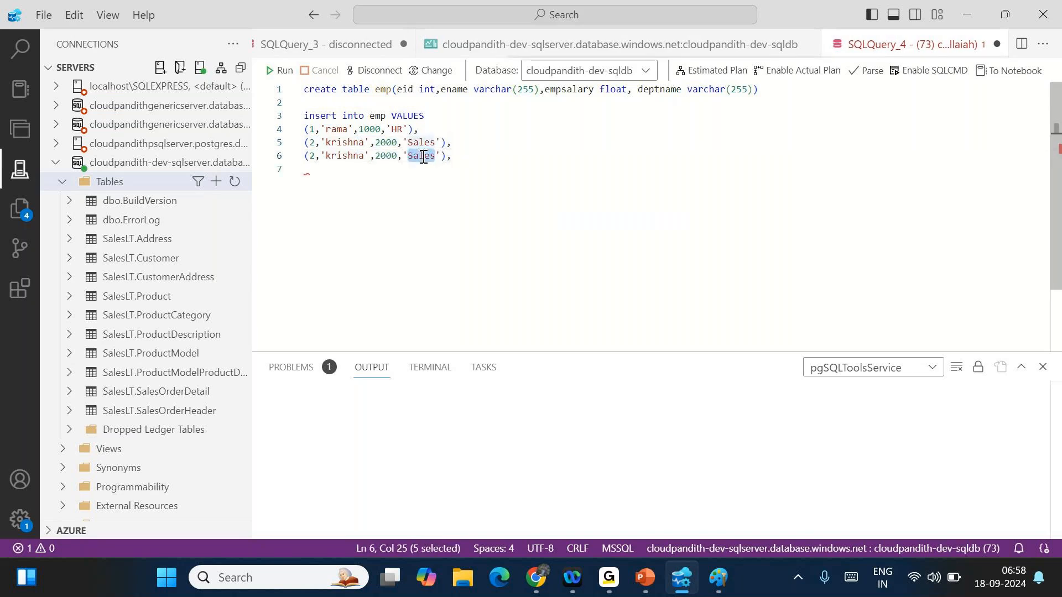
{"action": "key", "text": "BackSpace"}
{"action": "type", "text": "technical"}
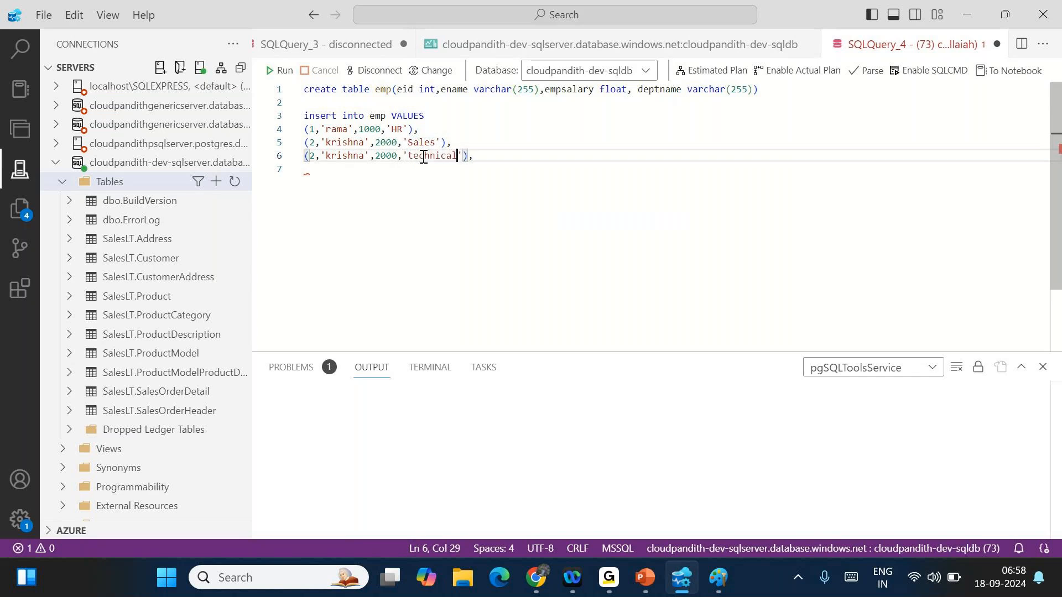
{"action": "double_click", "coordinate": [315, 156]}
{"action": "type", "text": "3"}
{"action": "double_click", "coordinate": [335, 156]}
{"action": "key", "text": "BackSpace"}
{"action": "type", "text": "sai"}
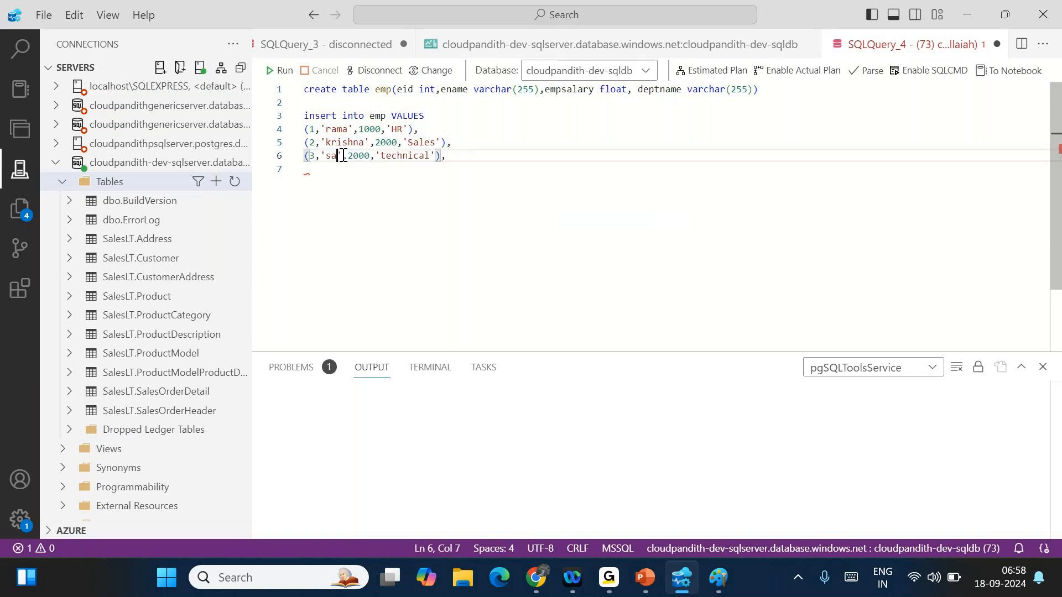
{"action": "left_click", "coordinate": [358, 156]}
{"action": "key", "text": "BackSpace"}
{"action": "type", "text": "3"}
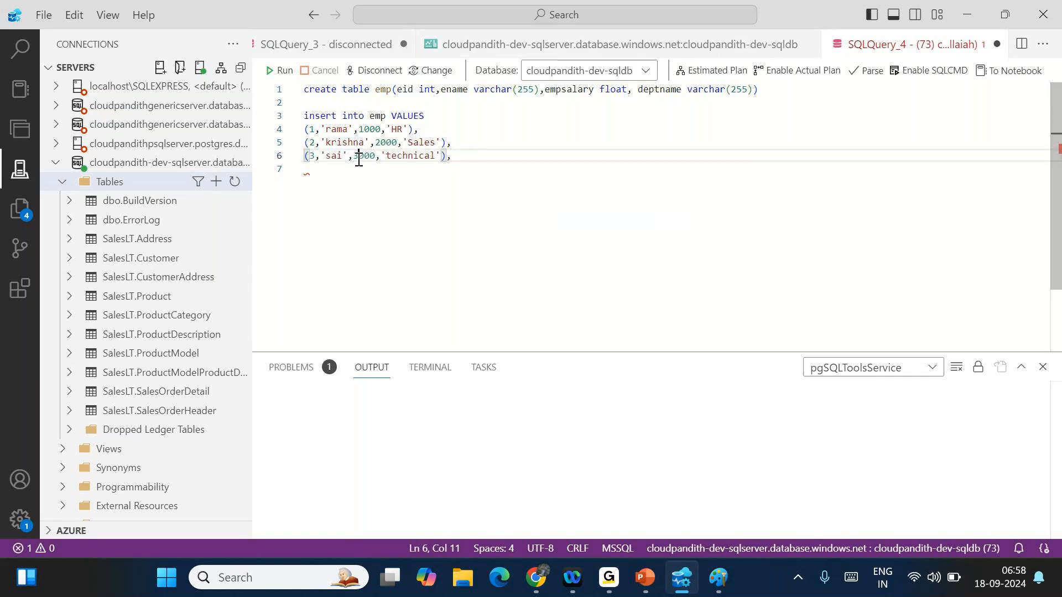
- Duplicate the existing value rows to add four more rows to the insert
{"action": "left_click_drag", "start_coordinate": [460, 157], "coordinate": [304, 129]}
{"action": "key", "text": "ctrl+c"}
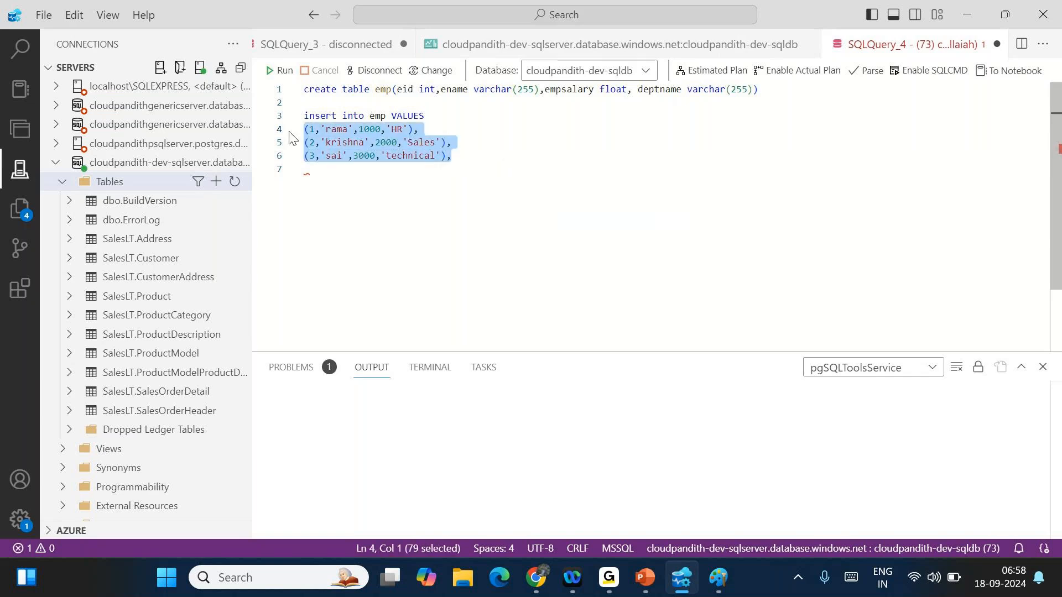
{"action": "left_click", "coordinate": [456, 155]}
{"action": "key", "text": "Return"}
{"action": "type", "text": "\\"}
{"action": "key", "text": "BackSpace"}
{"action": "key", "text": "ctrl+v"}
{"action": "key", "text": "Return"}
{"action": "key", "text": "ctrl+v"}
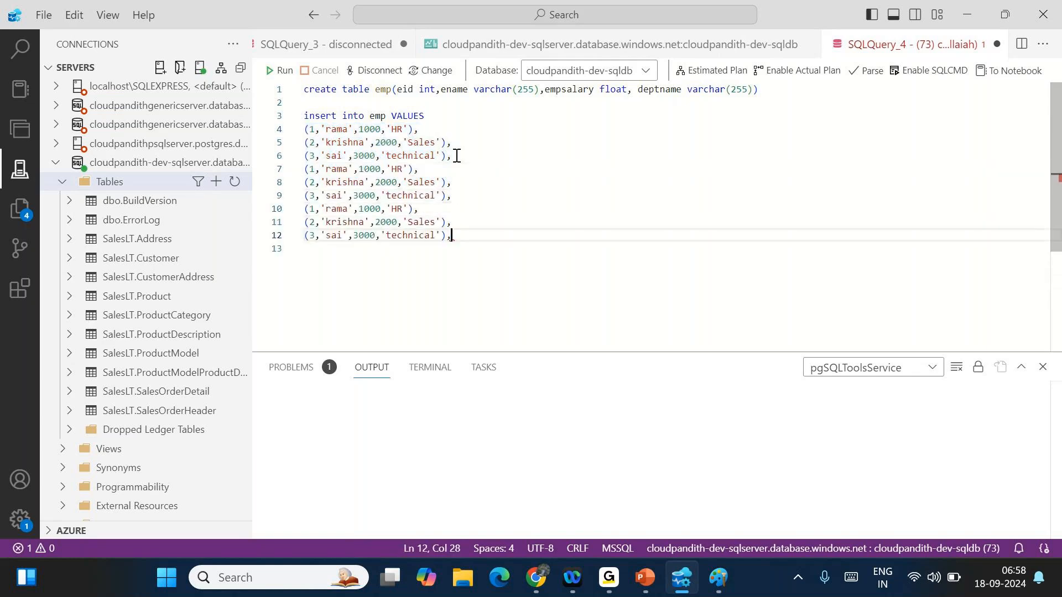
{"action": "key", "text": "shift+Right"}
{"action": "key", "text": "shift+Up"}
{"action": "key", "text": "shift+Up"}
{"action": "key", "text": "BackSpace"}
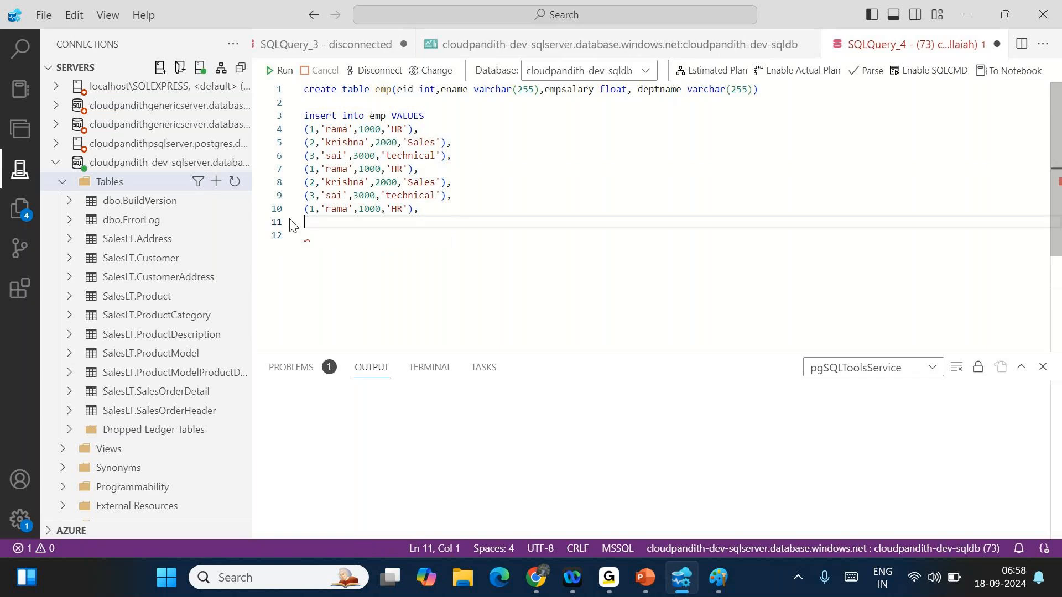
- Renumber the ids of the four new rows to 4, 5, 6 and 7
{"action": "left_click", "coordinate": [314, 170]}
{"action": "key", "text": "BackSpace"}
{"action": "type", "text": "4"}
{"action": "key", "text": "Down"}
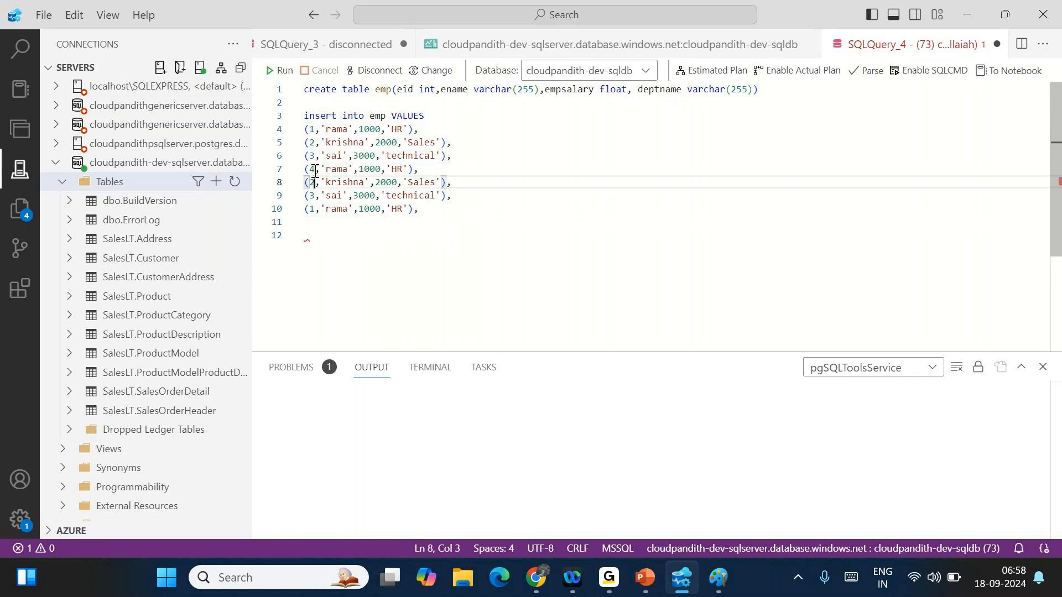
{"action": "type", "text": "5"}
{"action": "key", "text": "Down"}
{"action": "key", "text": "BackSpace"}
{"action": "type", "text": "6"}
{"action": "key", "text": "Down"}
{"action": "key", "text": "BackSpace"}
{"action": "type", "text": "7"}
- Set the salaries of rows 5, 6 and 7 to 5000, 6000 and 7000
{"action": "left_click", "coordinate": [365, 168]}
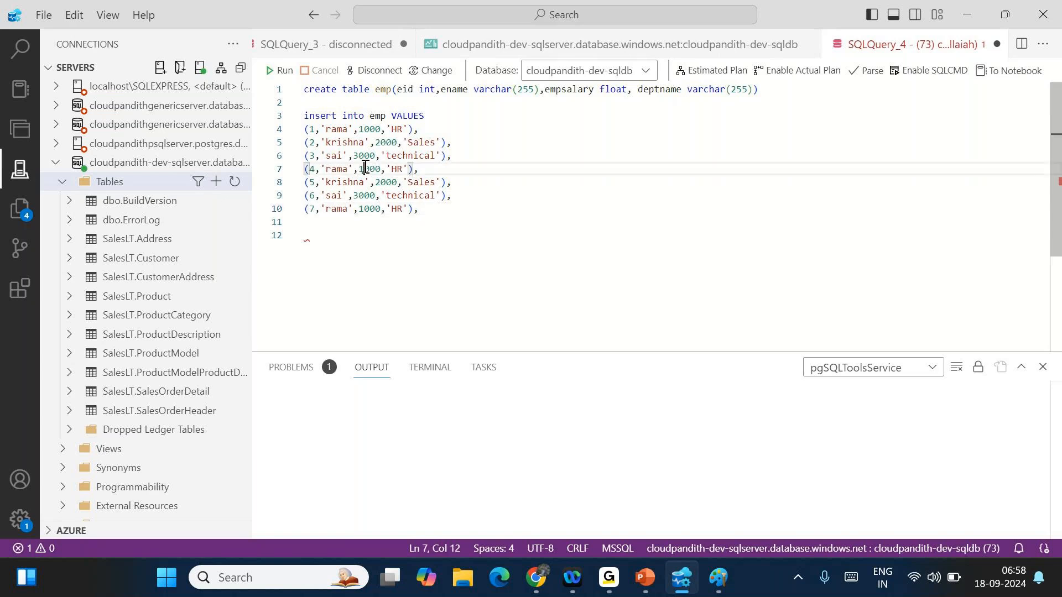
{"action": "left_click", "coordinate": [381, 182]}
{"action": "key", "text": "BackSpace"}
{"action": "type", "text": "5"}
{"action": "left_click", "coordinate": [359, 195]}
{"action": "key", "text": "BackSpace"}
{"action": "type", "text": "6"}
{"action": "left_click", "coordinate": [362, 209]}
{"action": "key", "text": "BackSpace"}
{"action": "type", "text": "7"}
- Give rows 4–7 their own employee names and remove the trailing comma after the last row
{"action": "double_click", "coordinate": [336, 168]}
{"action": "key", "text": "BackSpace"}
{"action": "type", "text": "sesi"}
{"action": "double_click", "coordinate": [345, 182]}
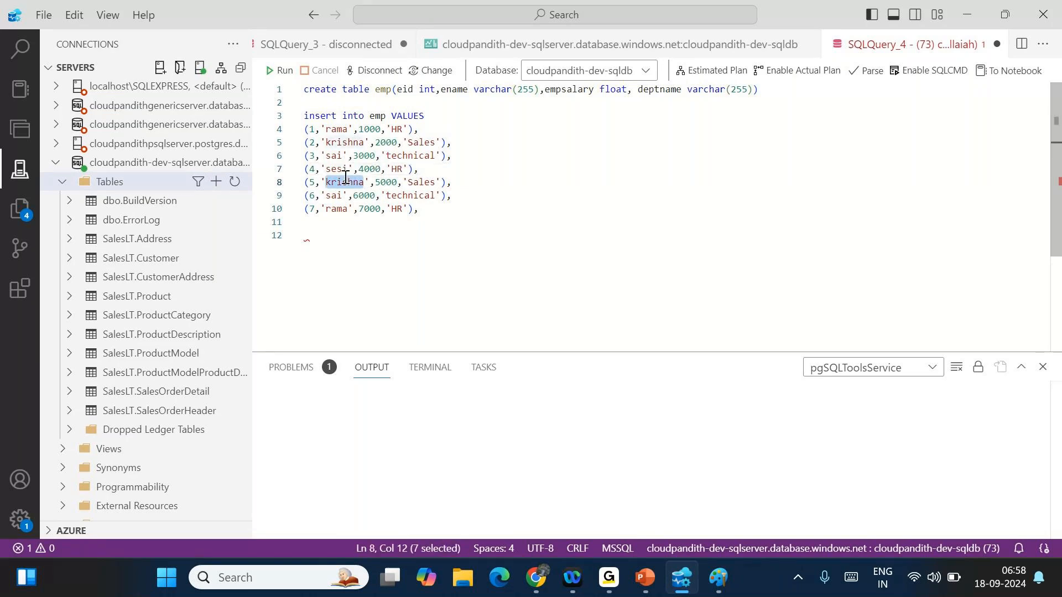
{"action": "key", "text": "BackSpace"}
{"action": "type", "text": "deepak"}
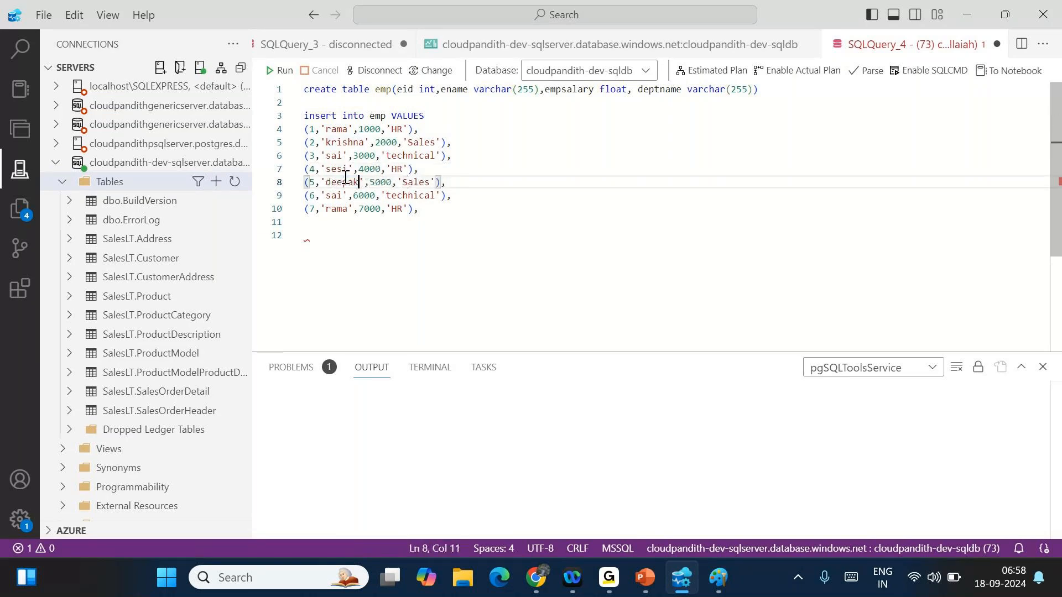
{"action": "double_click", "coordinate": [334, 195]}
{"action": "key", "text": "BackSpace"}
{"action": "type", "text": "s"}
{"action": "type", "text": "rinu"}
{"action": "double_click", "coordinate": [334, 209]}
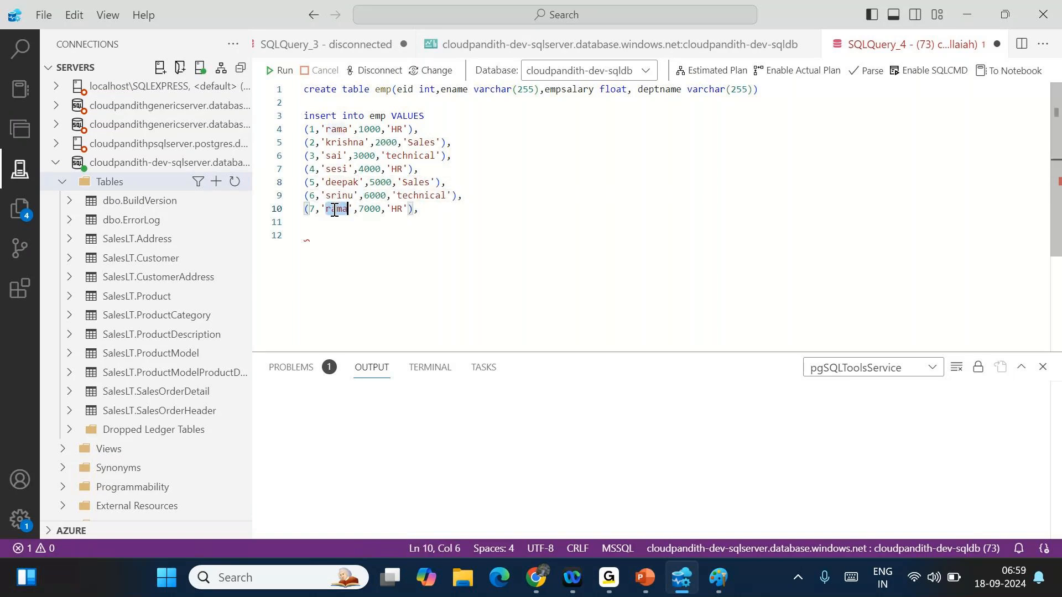
{"action": "key", "text": "BackSpace"}
{"action": "type", "text": "venkat"}
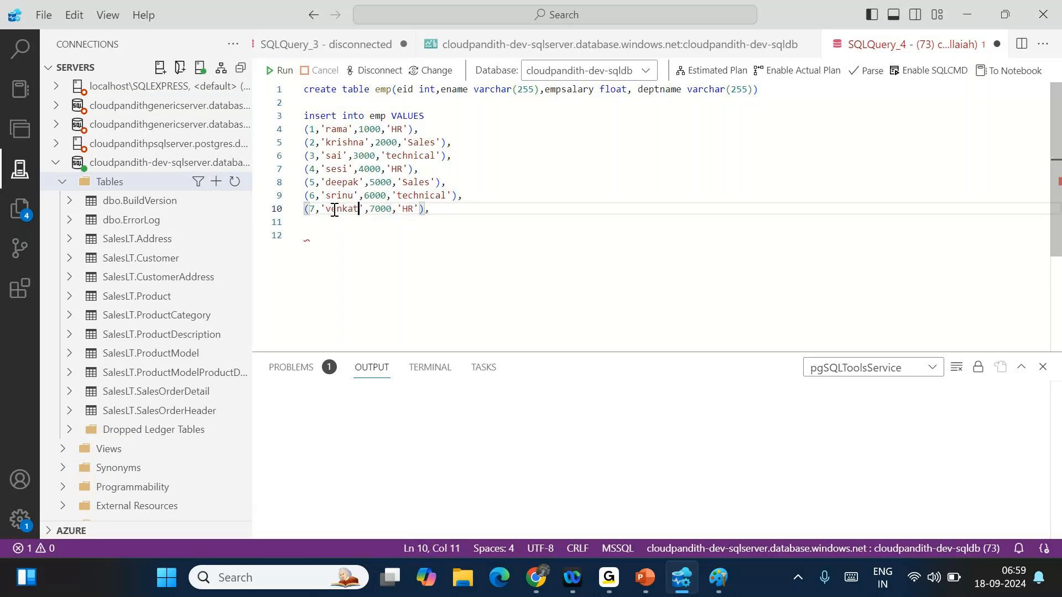
{"action": "left_click", "coordinate": [448, 208]}
{"action": "key", "text": "BackSpace"}
- Run the selected emp create-and-insert query with F5 and review the '7 rows affected' output
{"action": "left_click_drag", "start_coordinate": [437, 209], "coordinate": [301, 90]}
{"action": "key", "text": "F5"}
{"action": "left_click", "coordinate": [463, 133]}
{"action": "scroll", "coordinate": [464, 133], "scroll_direction": "down", "scroll_amount": 1}
{"action": "scroll", "coordinate": [463, 132], "scroll_direction": "down", "scroll_amount": 2}
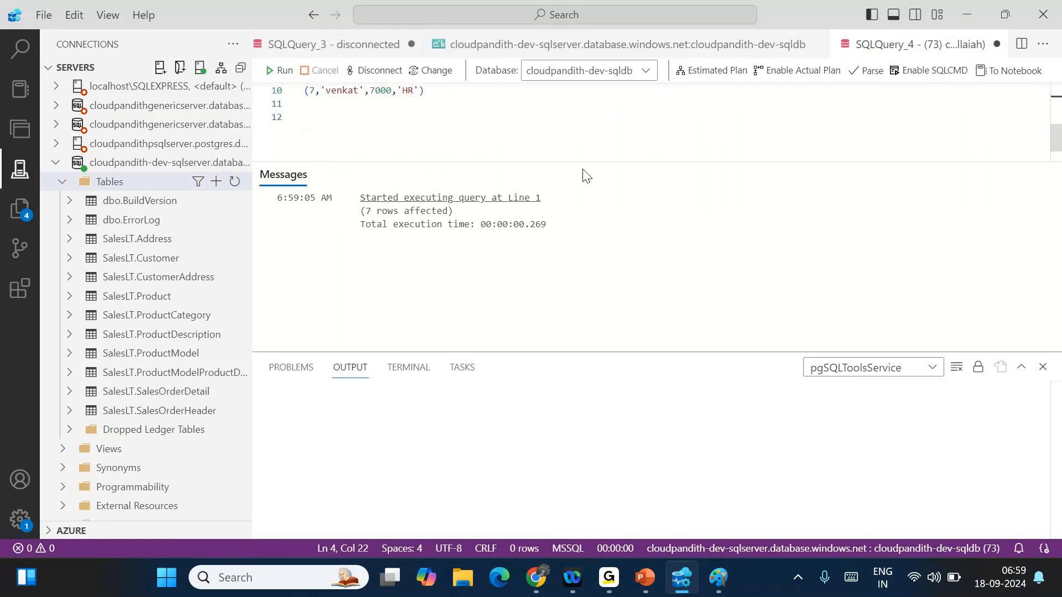
{"action": "left_click_drag", "start_coordinate": [580, 164], "coordinate": [583, 296]}
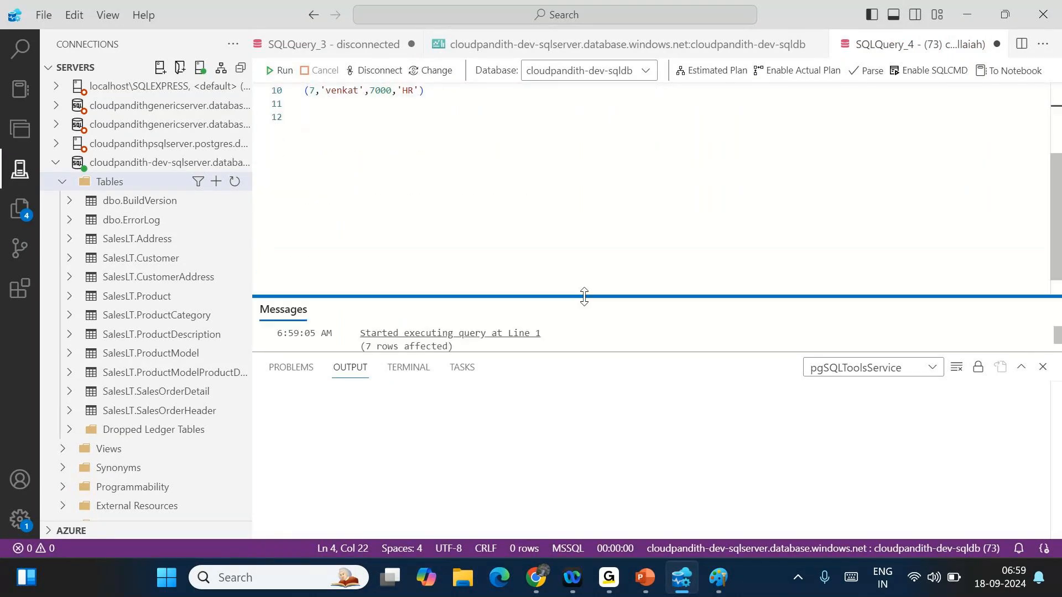
{"action": "scroll", "coordinate": [493, 182], "scroll_direction": "up", "scroll_amount": 4}
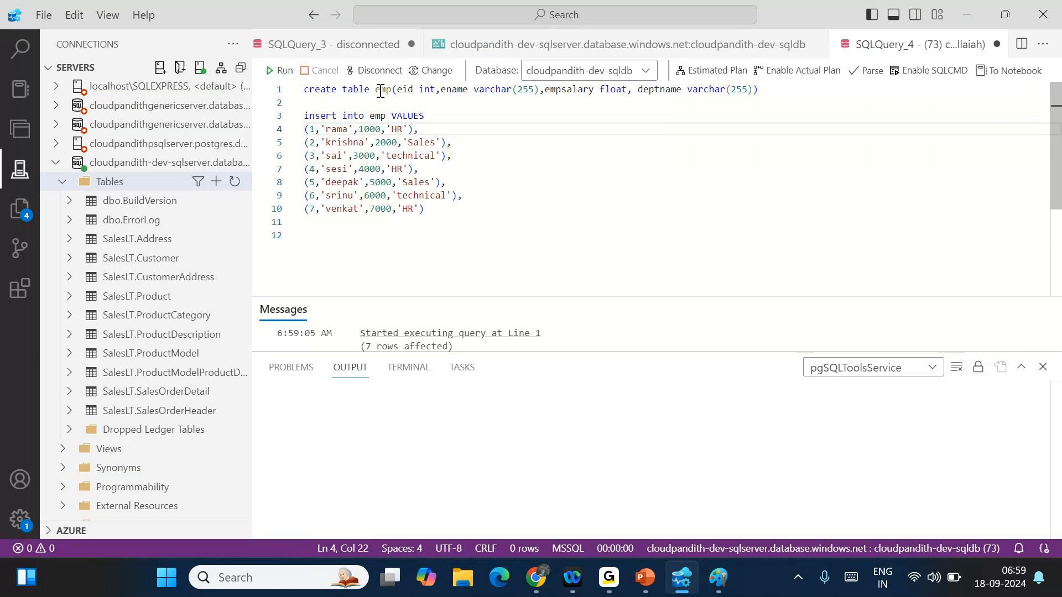
- Reselect the query text, then add blank lines below the query
{"action": "left_click", "coordinate": [380, 91]}
{"action": "left_click_drag", "start_coordinate": [426, 210], "coordinate": [303, 89]}
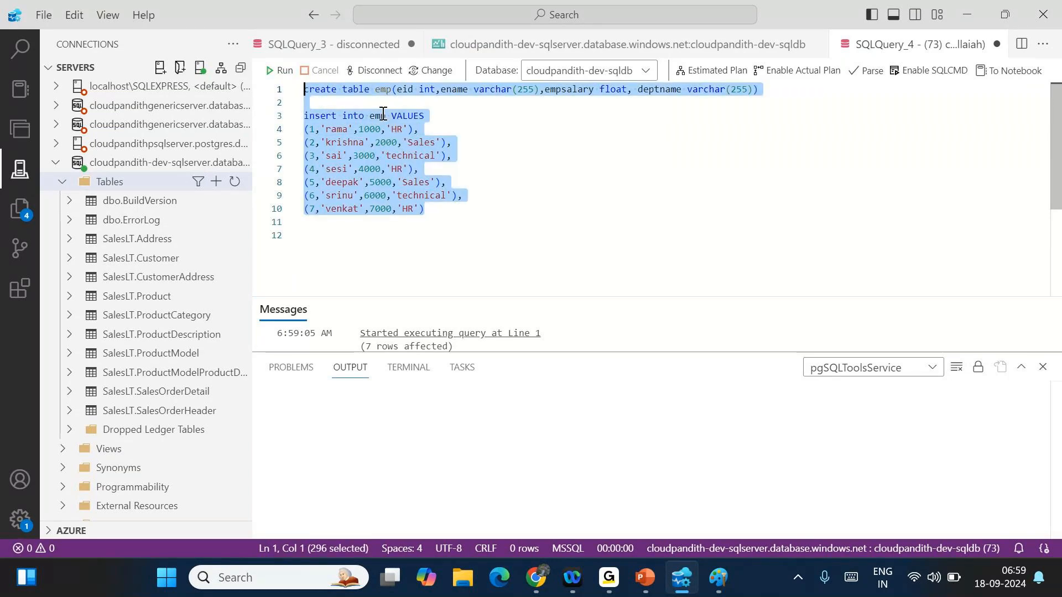
{"action": "left_click", "coordinate": [458, 215]}
{"action": "key", "text": "Return"}
{"action": "key", "text": "Return"}
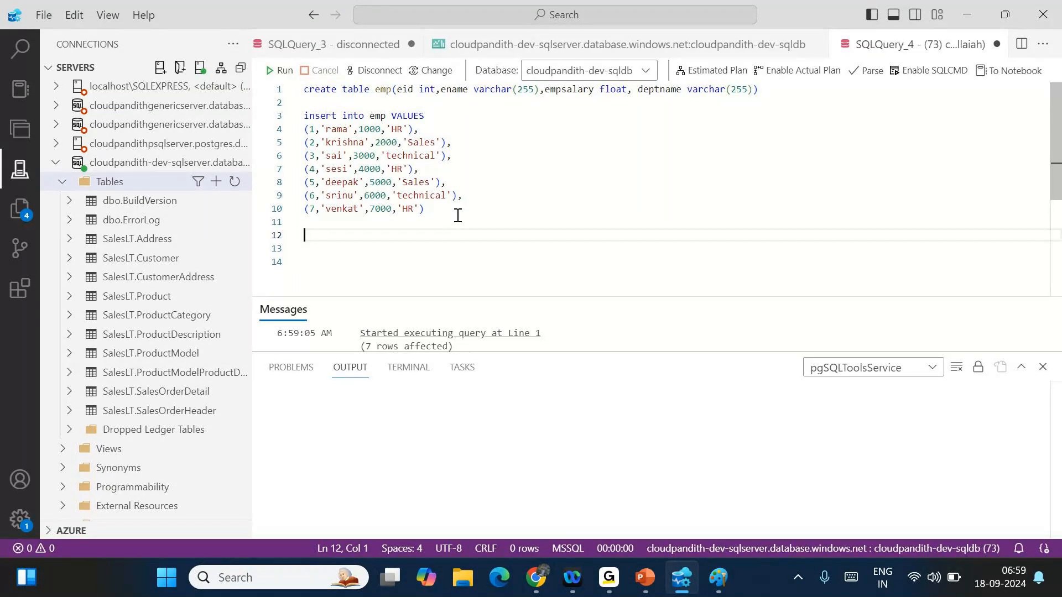
- Write CREATE PROC emp_usp AS BEGIN select * from emp END in the query editor
{"action": "type", "text": "create proc "}
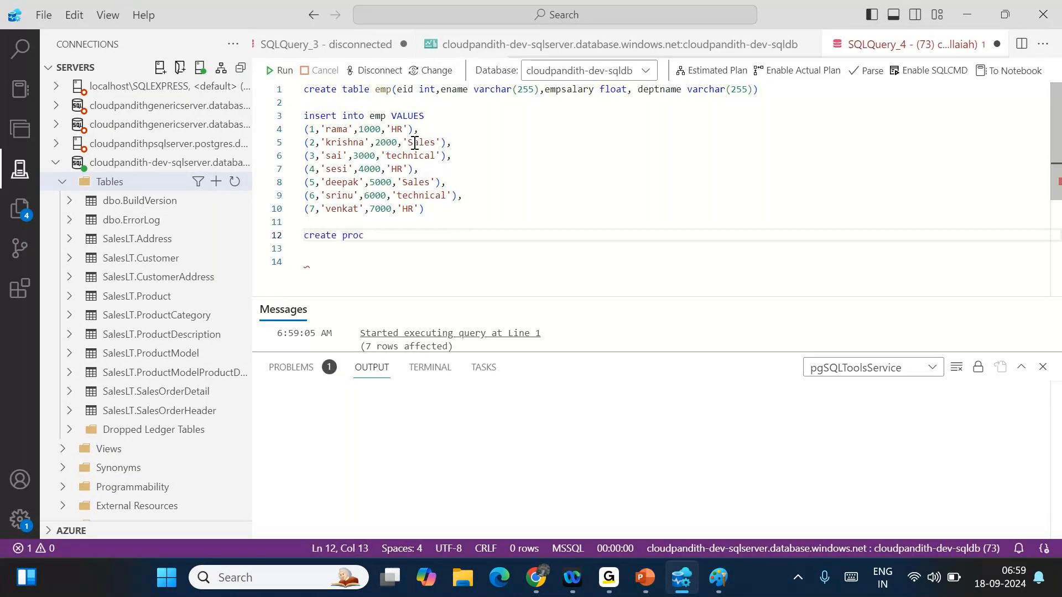
{"action": "type", "text": "emp"}
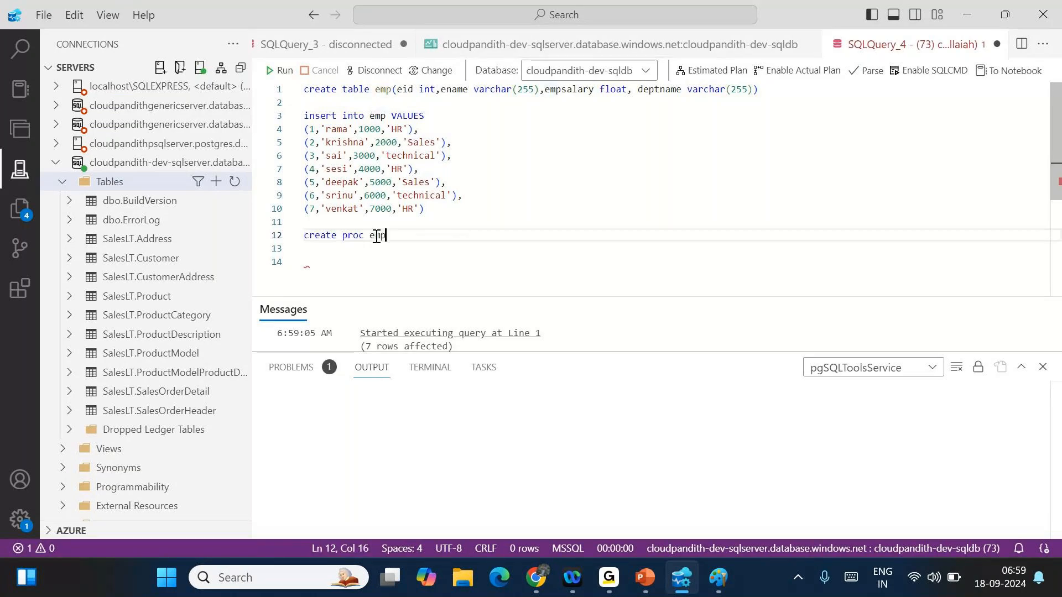
{"action": "type", "text": "_usp"}
{"action": "key", "text": "Return"}
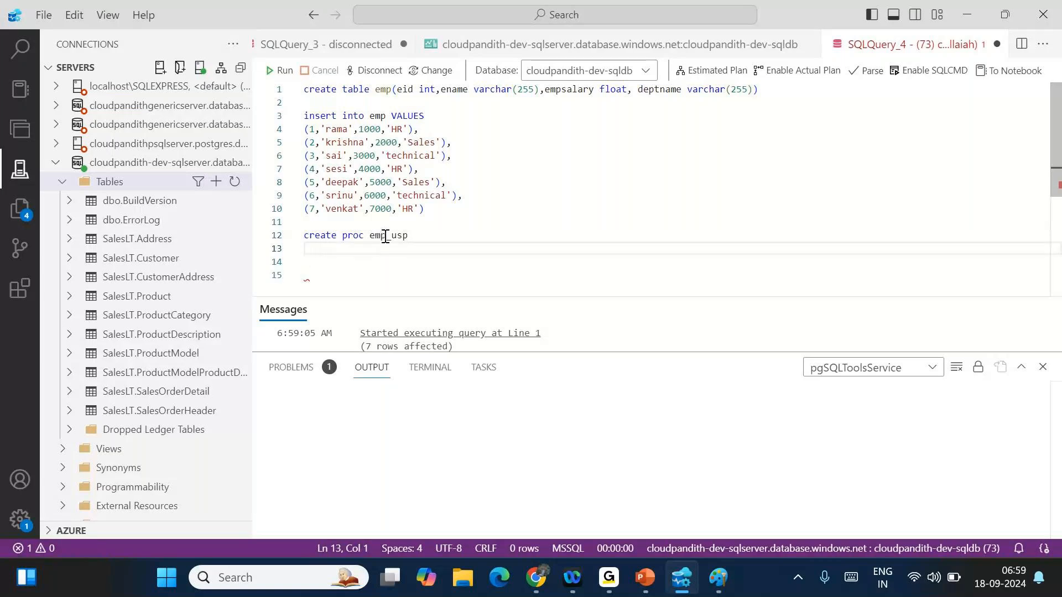
{"action": "left_click", "coordinate": [402, 235]}
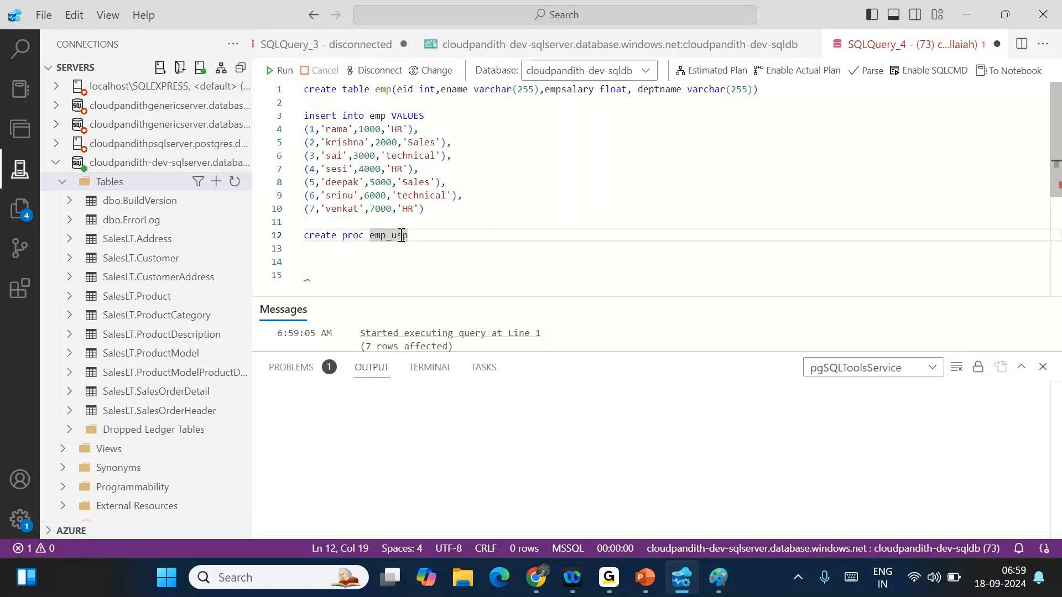
{"action": "left_click", "coordinate": [420, 236]}
{"action": "key", "text": "Return"}
{"action": "type", "text": "AS"}
{"action": "key", "text": "Return"}
{"action": "type", "text": "begiun"}
{"action": "key", "text": "BackSpace"}
{"action": "key", "text": "BackSpace"}
{"action": "key", "text": "BackSpace"}
{"action": "type", "text": "in"}
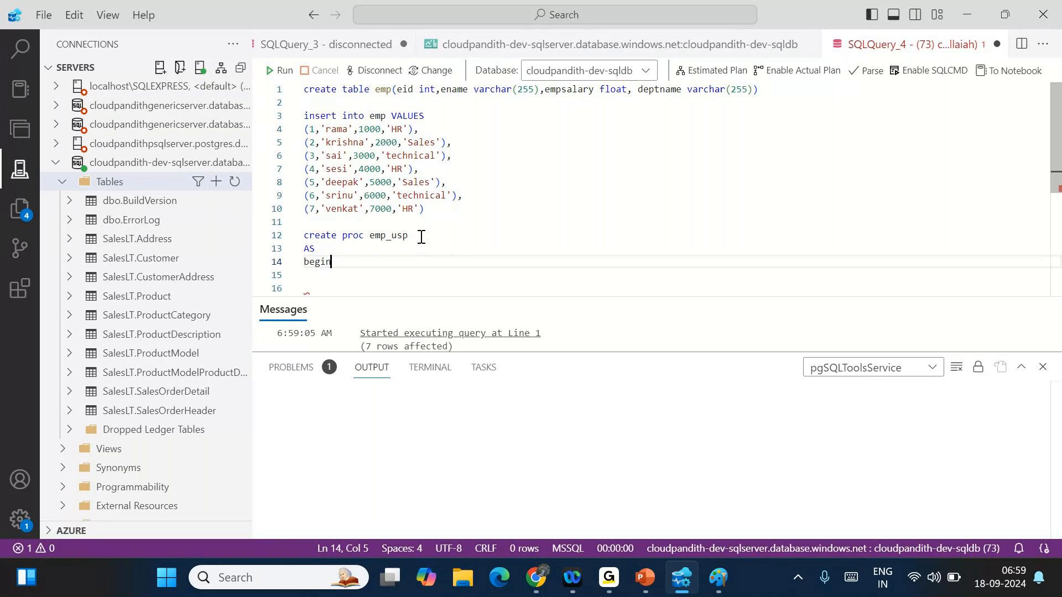
{"action": "key", "text": "Return"}
{"action": "key", "text": "Return"}
{"action": "key", "text": "Return"}
{"action": "type", "text": "end"}
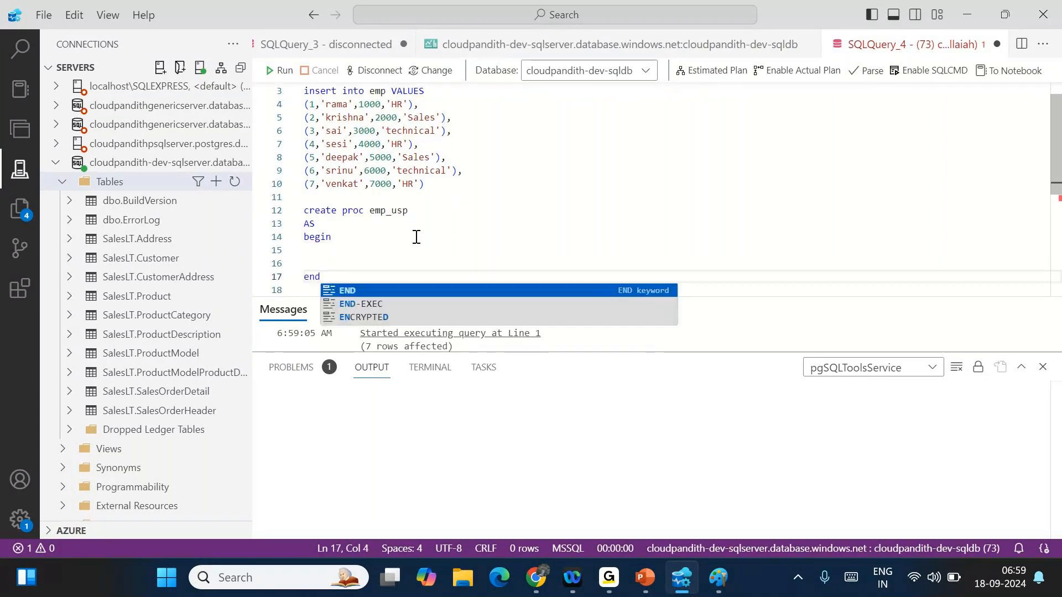
{"action": "left_click", "coordinate": [312, 258]}
{"action": "key", "text": "BackSpace"}
{"action": "type", "text": "s"}
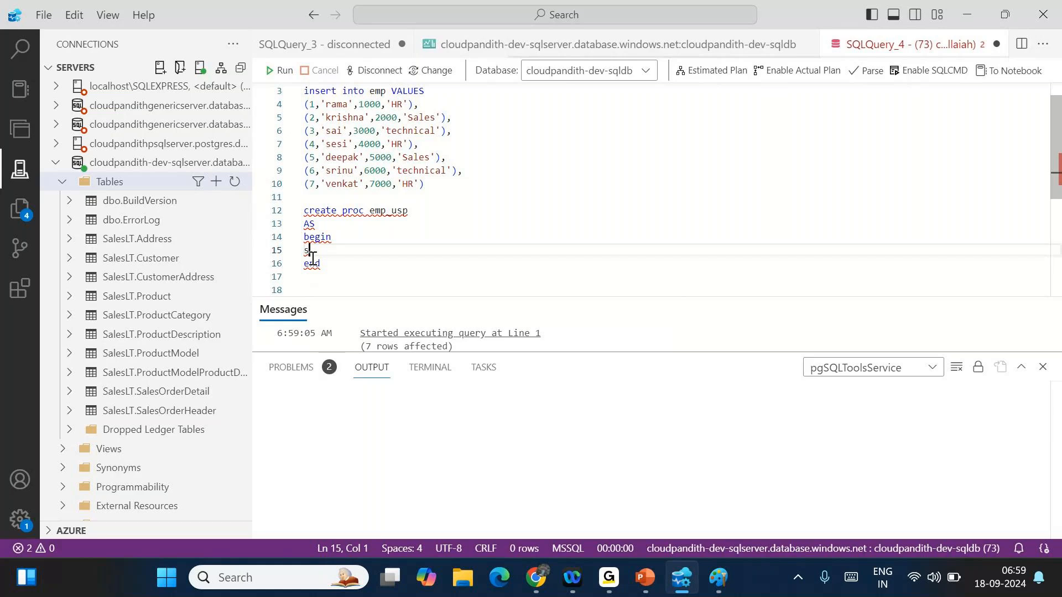
{"action": "type", "text": "elect * from emp"}
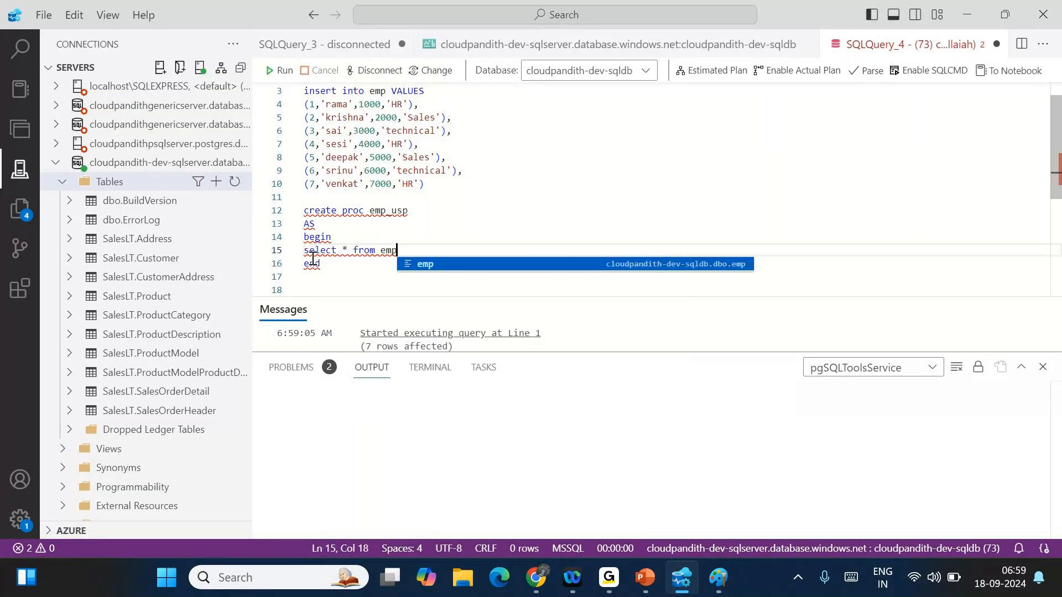
- Run select * from emp and enlarge the results area to show all 7 emp rows
{"action": "key", "text": "shift+Home"}
{"action": "left_click", "coordinate": [286, 77]}
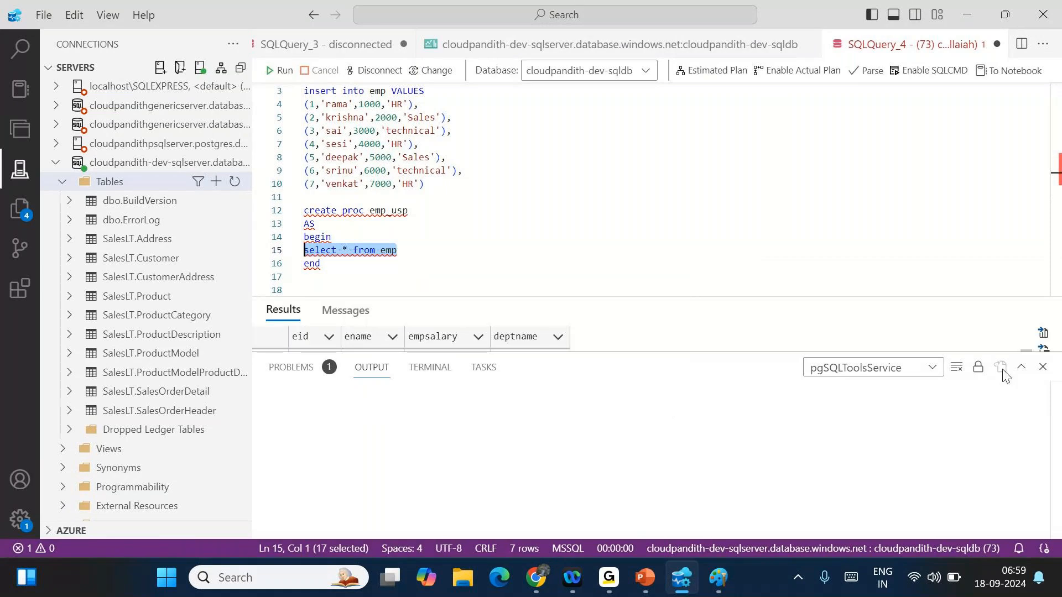
{"action": "left_click", "coordinate": [1043, 368]}
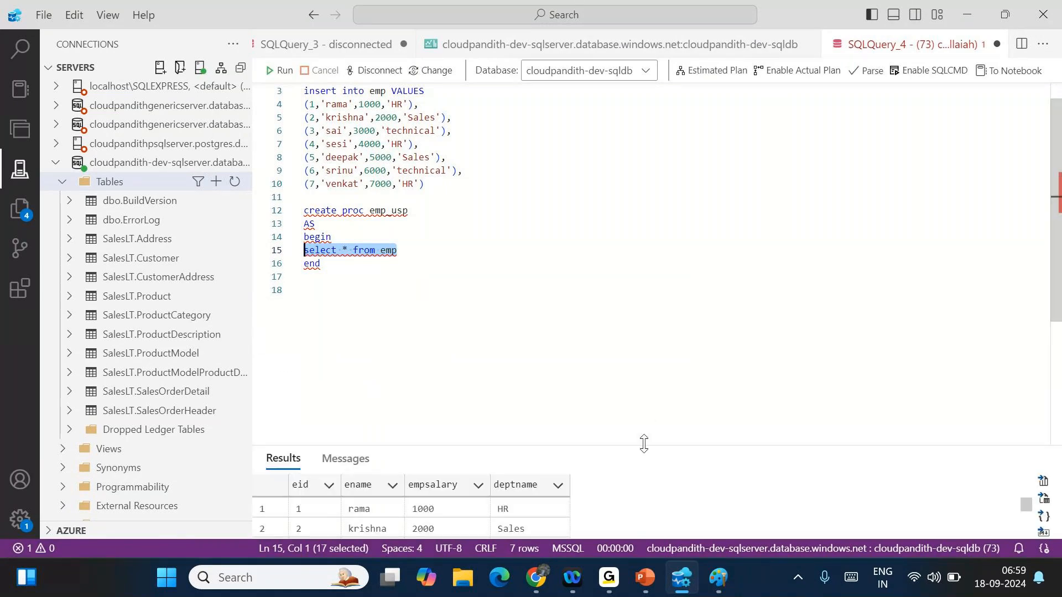
{"action": "left_click_drag", "start_coordinate": [643, 442], "coordinate": [596, 300]}
{"action": "left_click", "coordinate": [368, 278]}
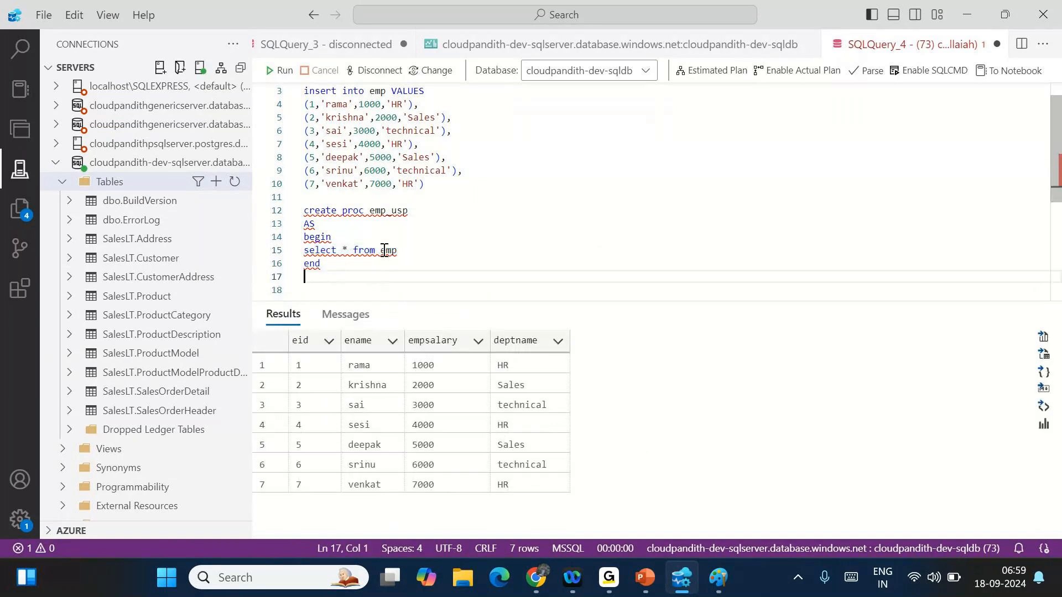
- Execute the whole block to create the emp_usp stored procedure
{"action": "left_click_drag", "start_coordinate": [347, 270], "coordinate": [303, 211]}
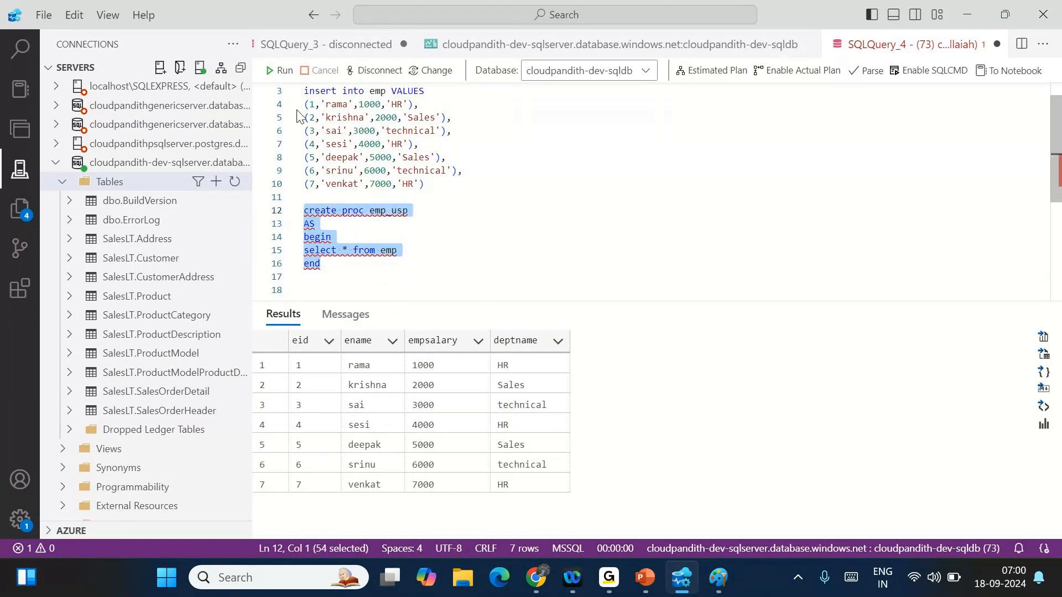
{"action": "left_click", "coordinate": [279, 70]}
{"action": "left_click", "coordinate": [401, 252]}
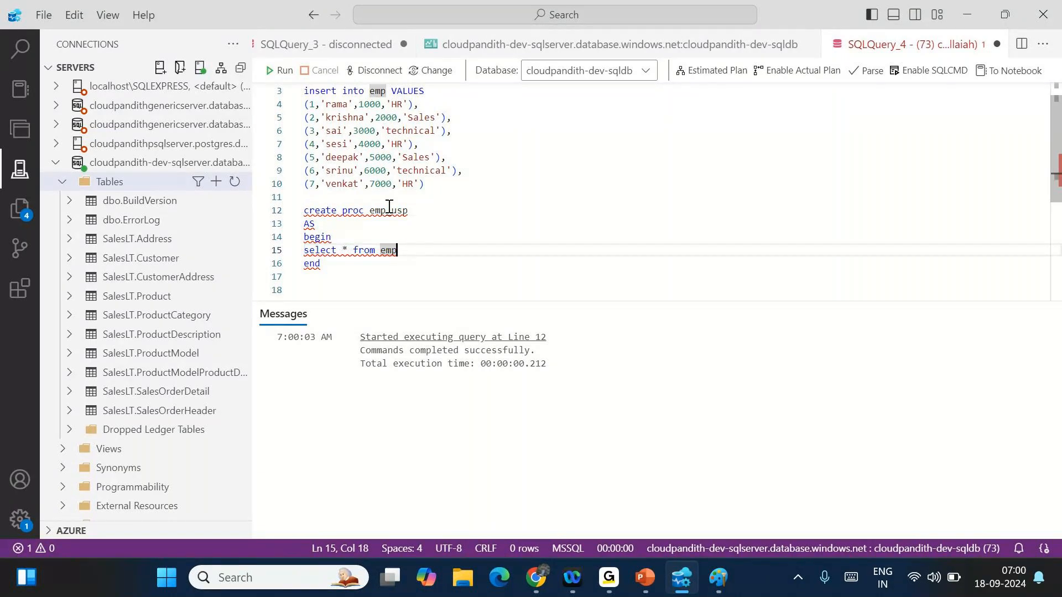
- Expand Programmability > Stored Procedures to find dbo.emp_usp
{"action": "scroll", "coordinate": [83, 442], "scroll_direction": "down", "scroll_amount": 1}
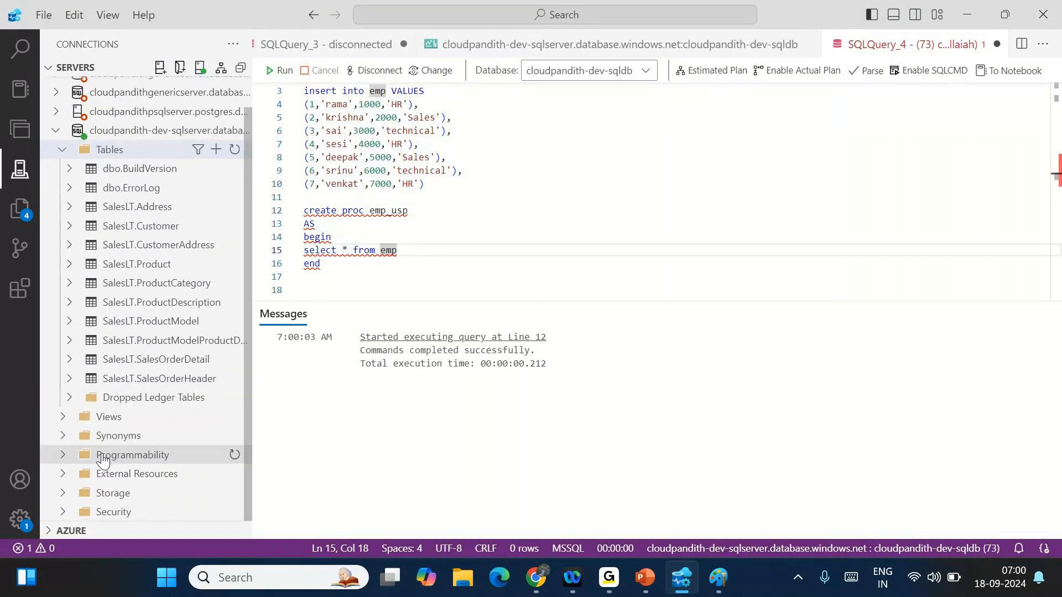
{"action": "left_click", "coordinate": [66, 455]}
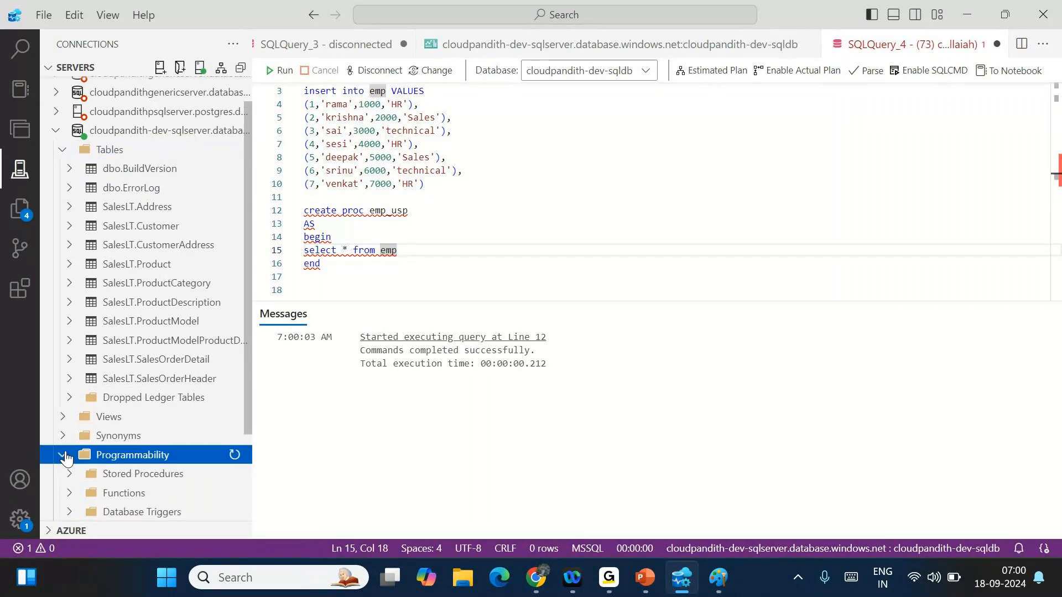
{"action": "left_click", "coordinate": [69, 369]}
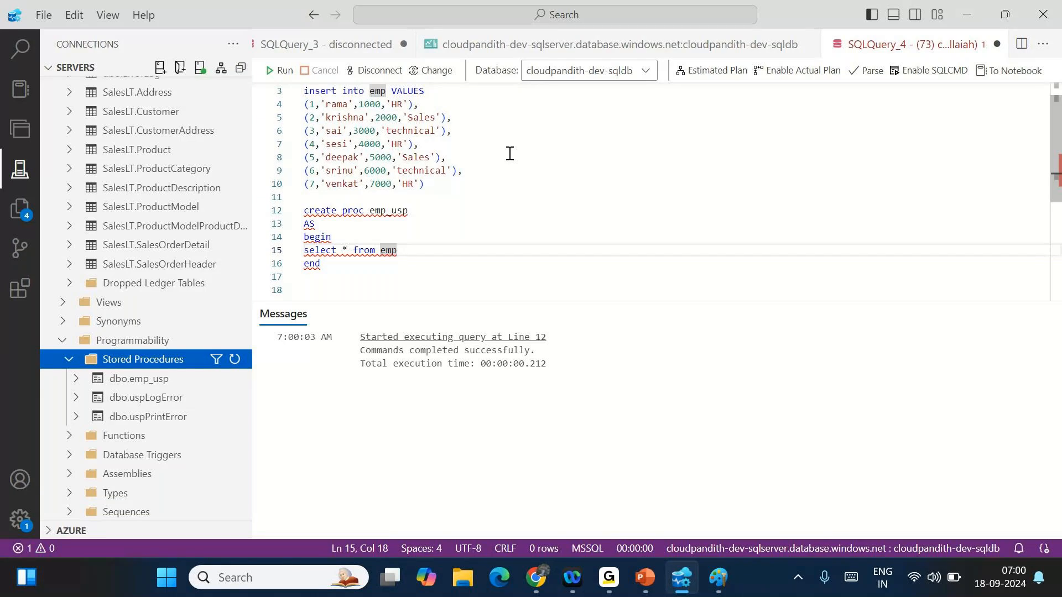
- Add an emp_usp call on a new line and run it, returning all 7 employee rows
{"action": "left_click", "coordinate": [356, 289]}
{"action": "key", "text": "Return"}
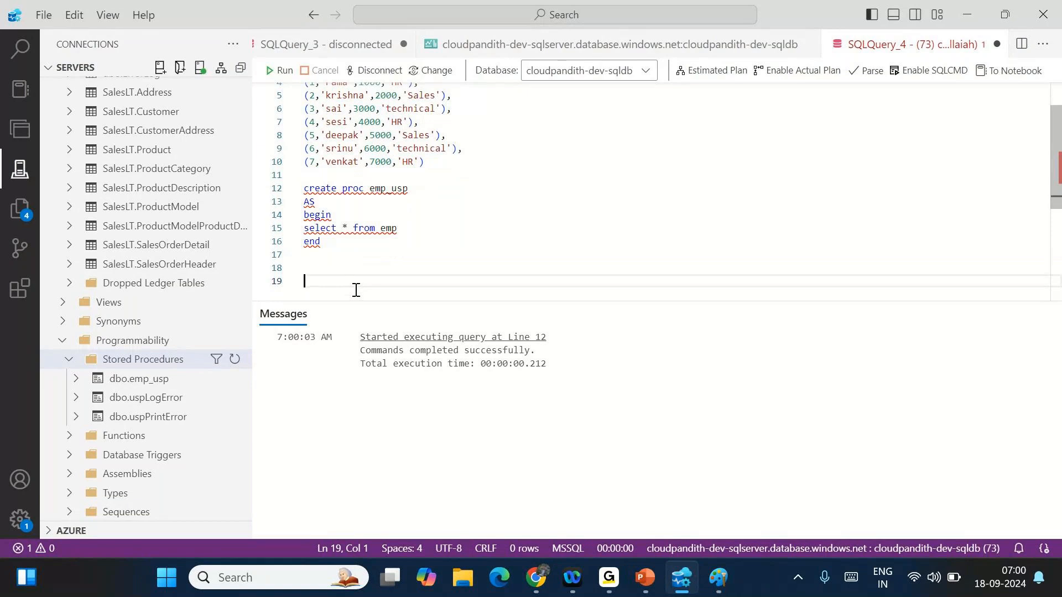
{"action": "double_click", "coordinate": [399, 187]}
{"action": "key", "text": "ctrl+c"}
{"action": "left_click", "coordinate": [320, 280]}
{"action": "key", "text": "ctrl+v"}
{"action": "double_click", "coordinate": [328, 280]}
{"action": "left_click", "coordinate": [281, 70]}
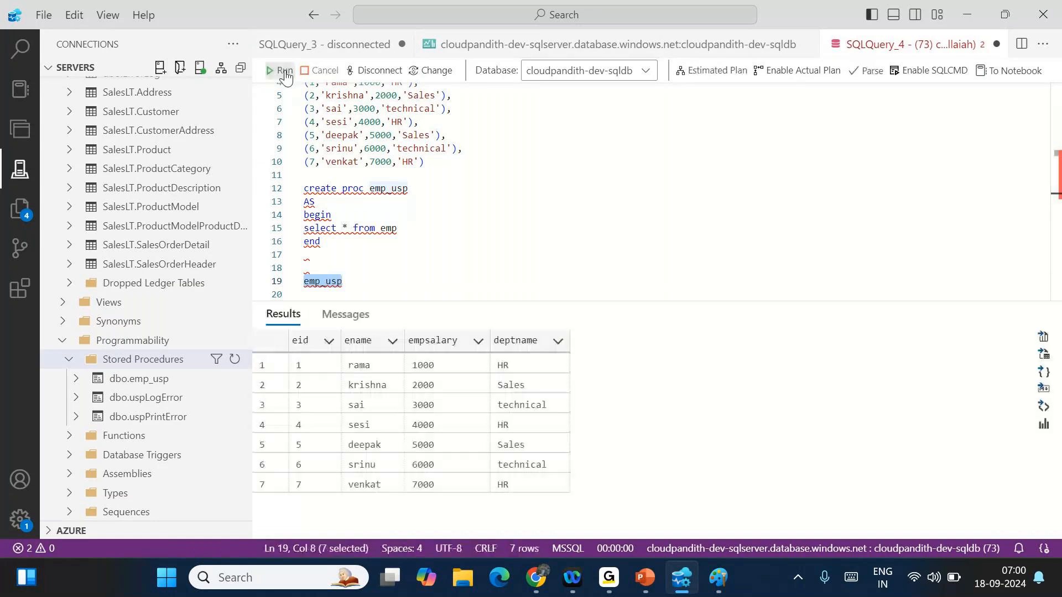
{"action": "left_click_drag", "start_coordinate": [292, 371], "coordinate": [555, 479]}
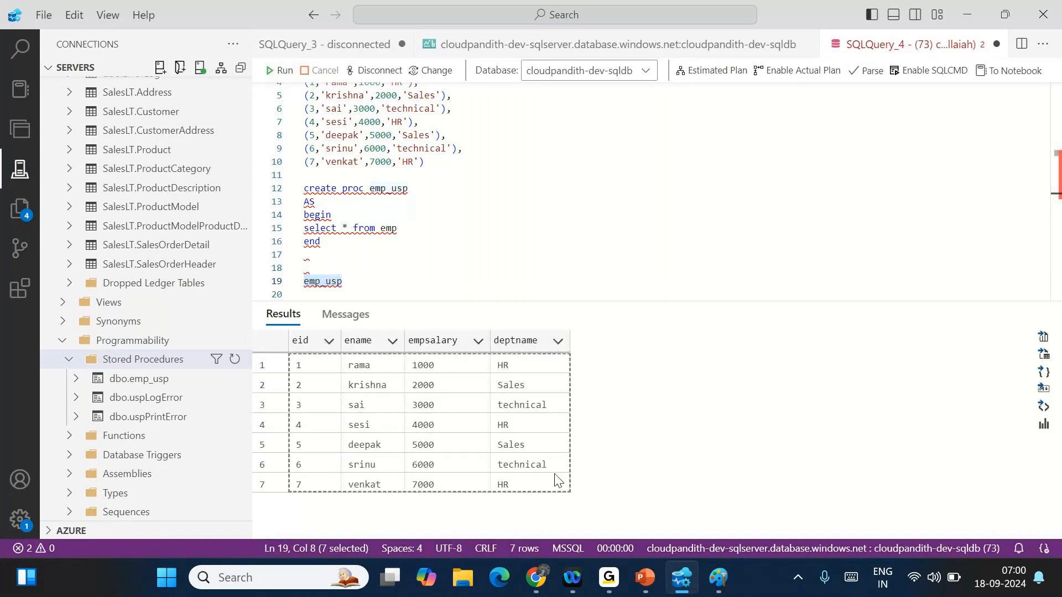
{"action": "left_click", "coordinate": [277, 69]}
{"action": "left_click", "coordinate": [277, 69]}
- Copy the create proc emp_usp block
{"action": "left_click_drag", "start_coordinate": [340, 243], "coordinate": [304, 189]}
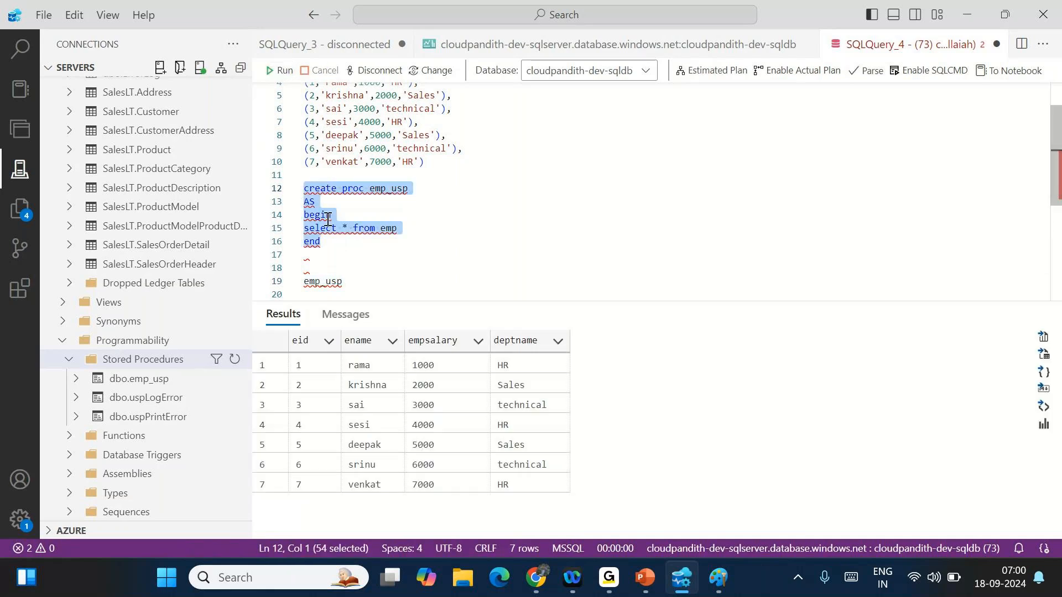
{"action": "key", "text": "ctrl+c"}
{"action": "left_click", "coordinate": [350, 282]}
- Duplicate the procedure as emp_hr_usp with where deptname='HR' and create it
{"action": "key", "text": "ctrl+BackSpace"}
{"action": "key", "text": "ctrl+v"}
{"action": "left_click", "coordinate": [385, 227]}
{"action": "type", "text": "_hr"}
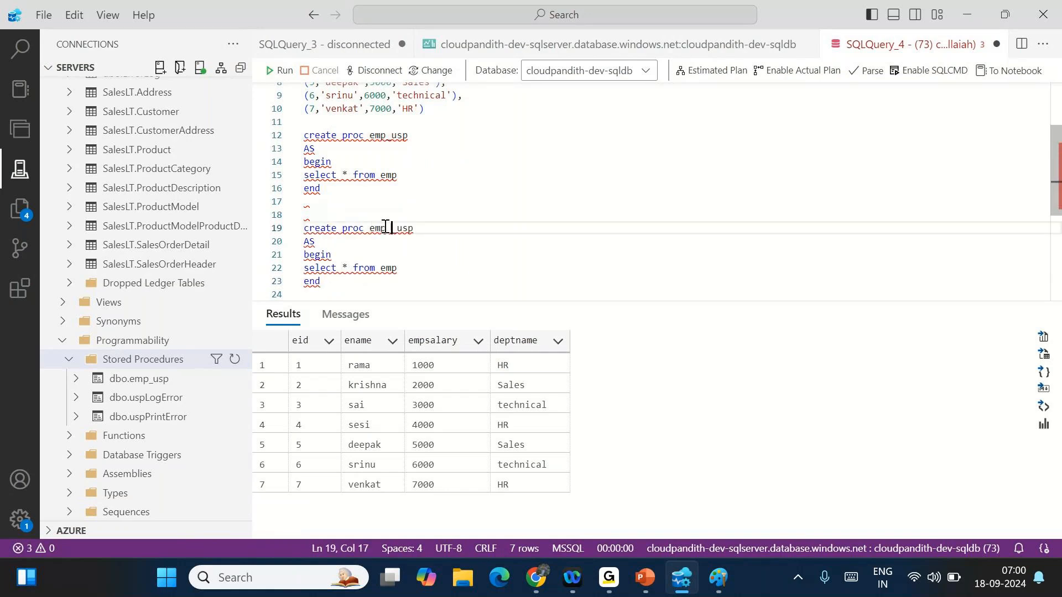
{"action": "left_click", "coordinate": [403, 268]}
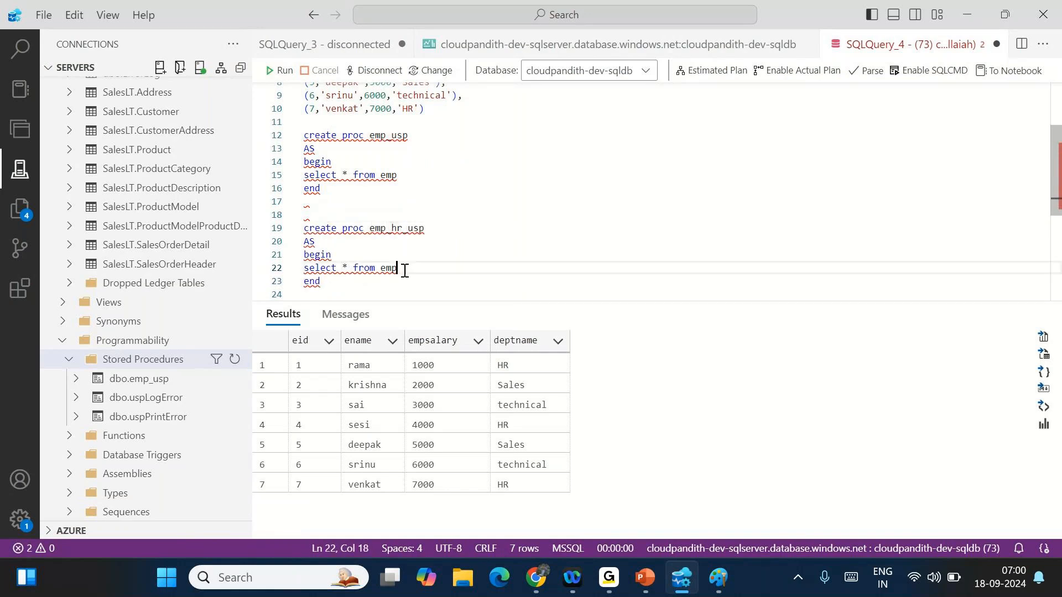
{"action": "type", "text": "hrere deptname='"}
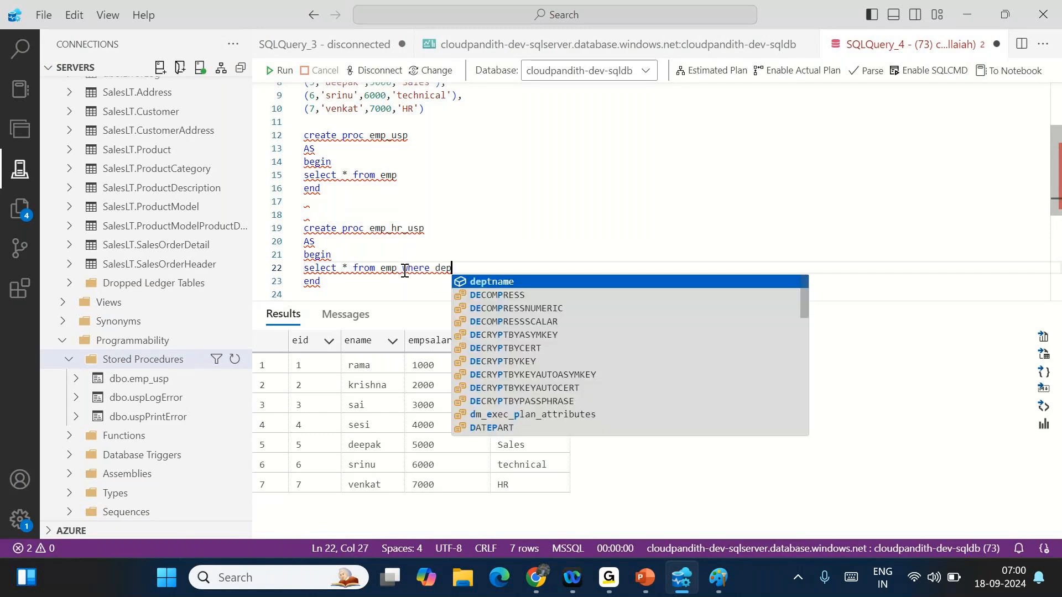
{"action": "type", "text": "HR"}
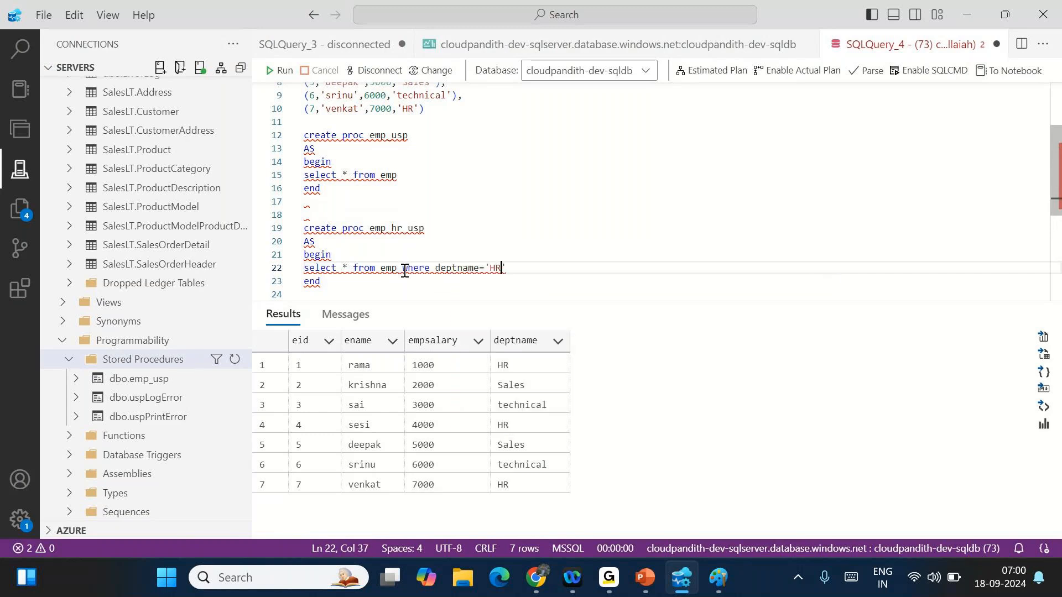
{"action": "left_click_drag", "start_coordinate": [321, 281], "coordinate": [303, 228]}
{"action": "left_click", "coordinate": [283, 72]}
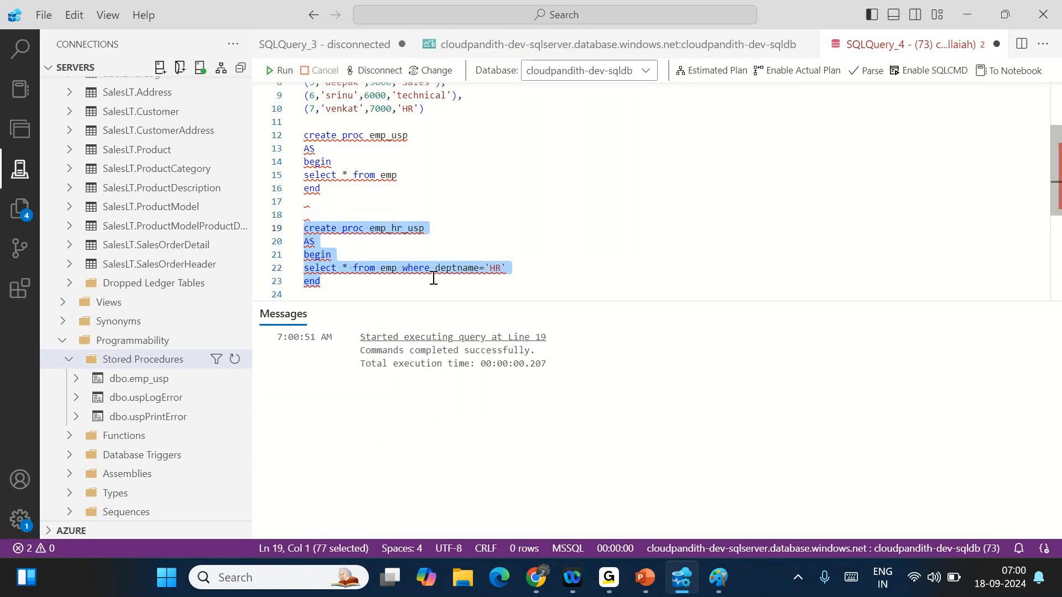
{"action": "left_click", "coordinate": [341, 282]}
{"action": "scroll", "coordinate": [391, 199], "scroll_direction": "down", "scroll_amount": 1}
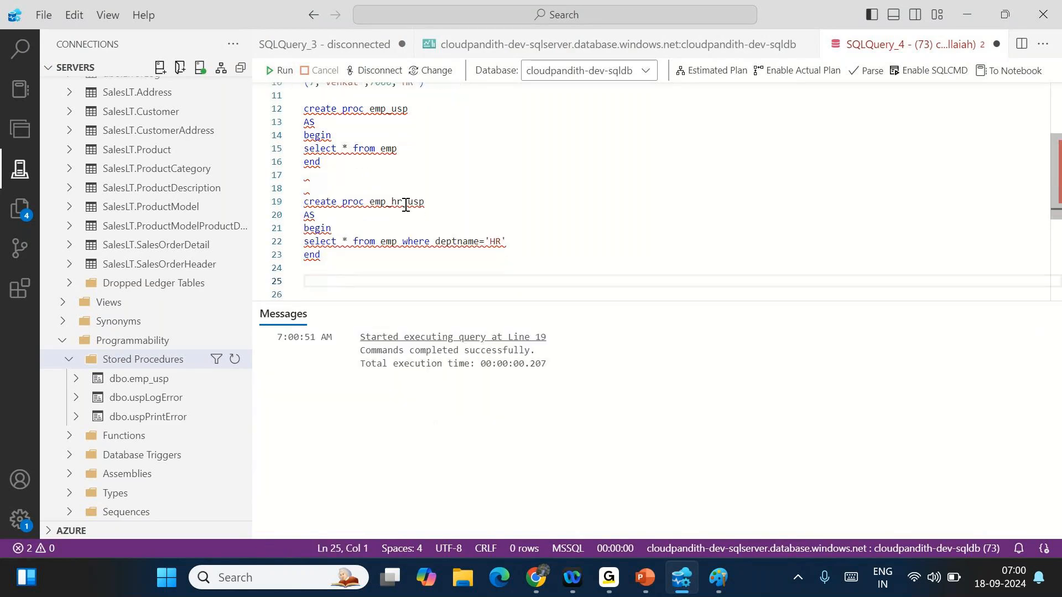
- Call emp_hr_usp on line 26 and run it, listing the three HR employees
{"action": "double_click", "coordinate": [399, 203]}
{"action": "key", "text": "ctrl+c"}
{"action": "left_click", "coordinate": [348, 275]}
{"action": "key", "text": "ctrl+v"}
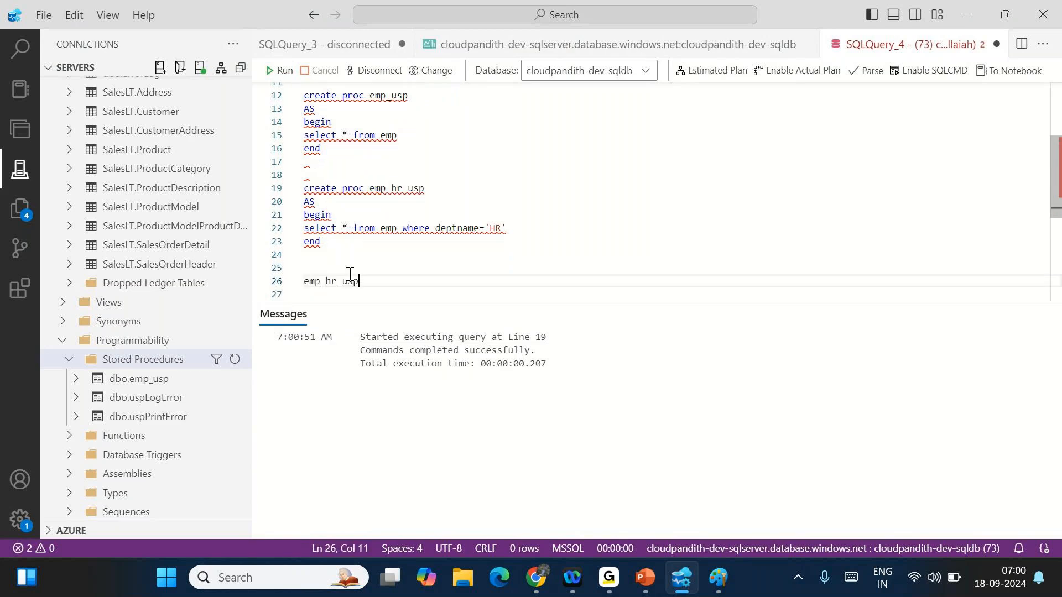
{"action": "double_click", "coordinate": [332, 281]}
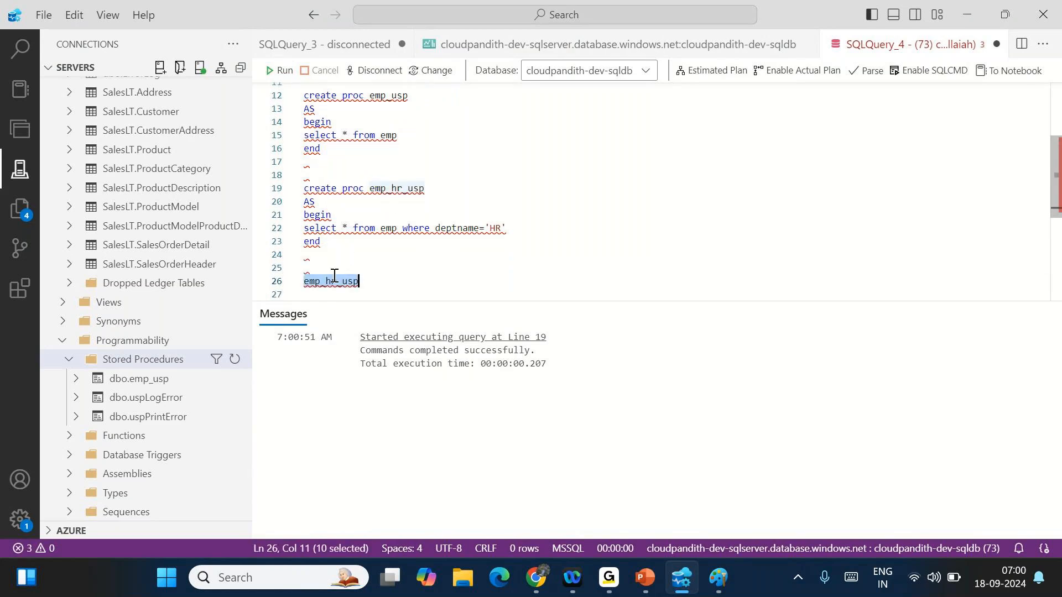
{"action": "left_click", "coordinate": [280, 71]}
{"action": "left_click_drag", "start_coordinate": [310, 365], "coordinate": [503, 423]}
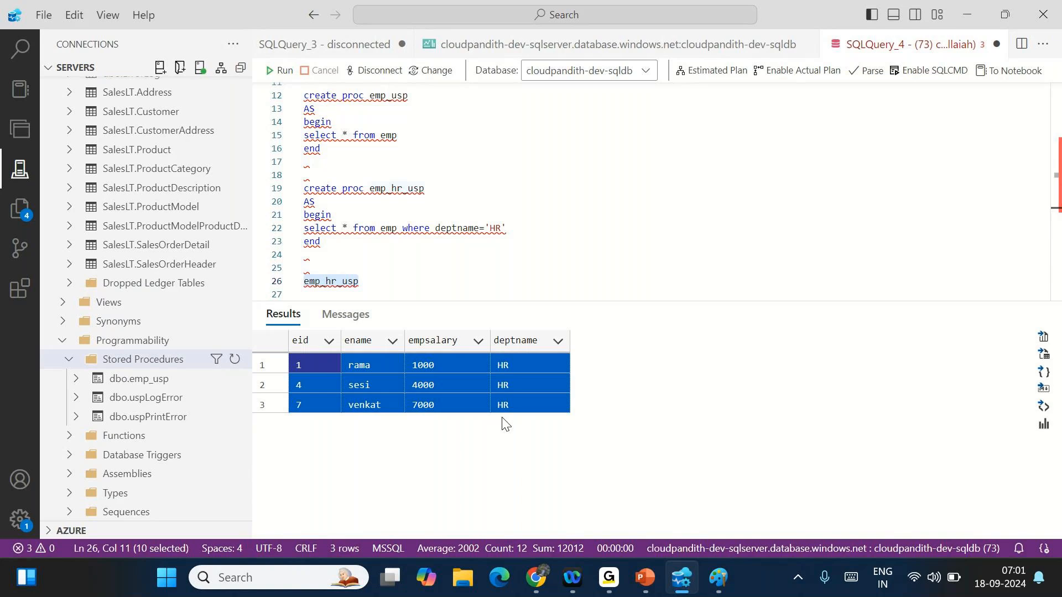
{"action": "left_click", "coordinate": [365, 283]}
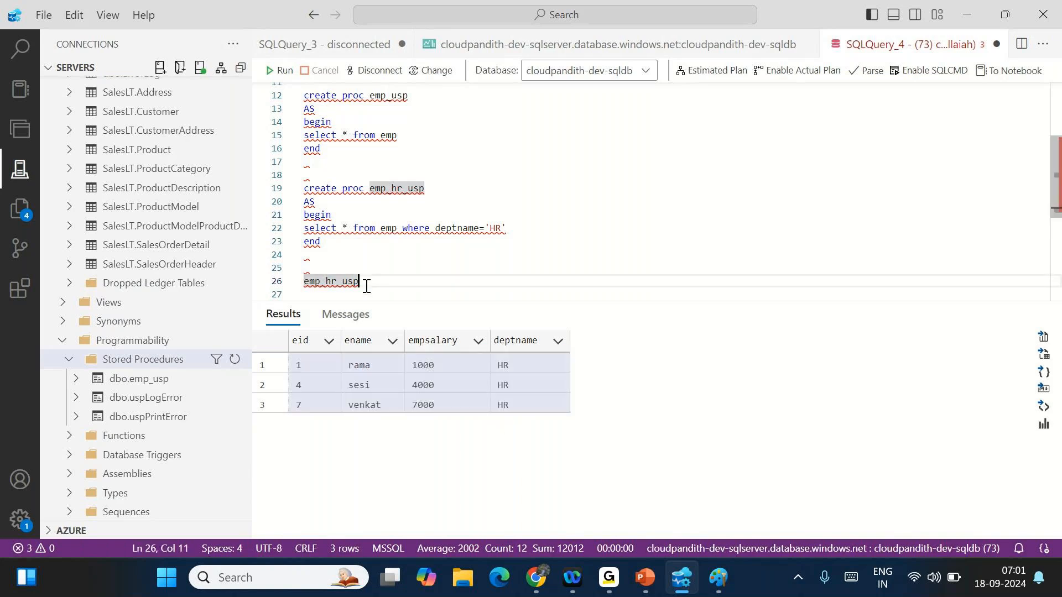
{"action": "left_click_drag", "start_coordinate": [366, 286], "coordinate": [273, 282]}
{"action": "left_click", "coordinate": [284, 73]}
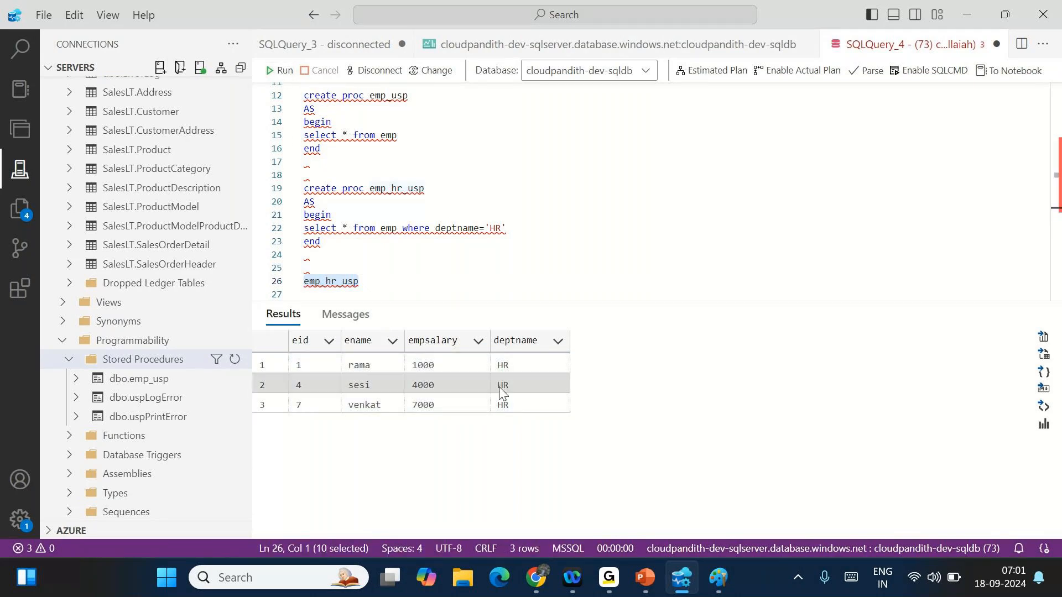
{"action": "left_click_drag", "start_coordinate": [512, 362], "coordinate": [503, 401]}
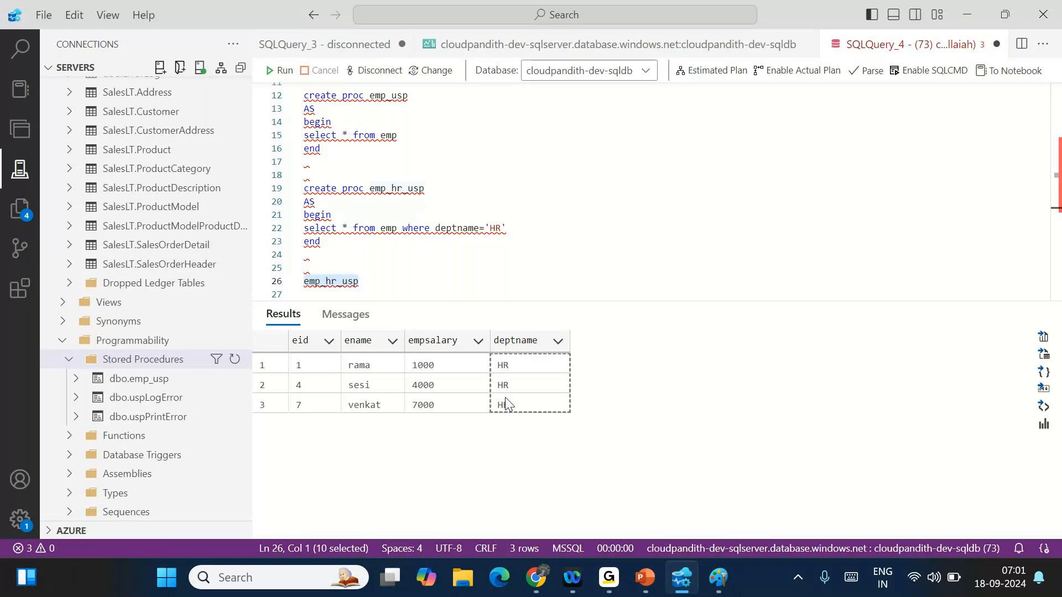
{"action": "left_click_drag", "start_coordinate": [363, 256], "coordinate": [297, 190]}
{"action": "key", "text": "ctrl+c"}
- Duplicate the HR procedure as emp_sales_usp filtering deptname='sales' and create it
{"action": "left_click", "coordinate": [340, 251]}
{"action": "key", "text": "Return"}
{"action": "key", "text": "Return"}
{"action": "key", "text": "ctrl+v"}
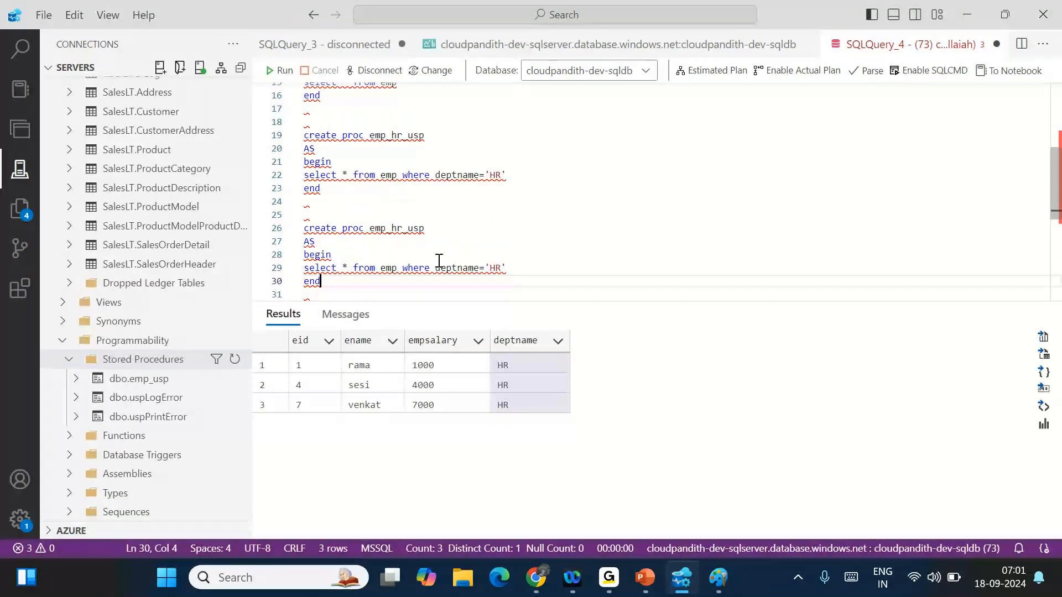
{"action": "left_click_drag", "start_coordinate": [402, 228], "coordinate": [391, 228]}
{"action": "type", "text": "sales"}
{"action": "double_click", "coordinate": [497, 268]}
{"action": "type", "text": "sales"}
{"action": "left_click_drag", "start_coordinate": [331, 282], "coordinate": [303, 228]}
{"action": "left_click", "coordinate": [279, 70]}
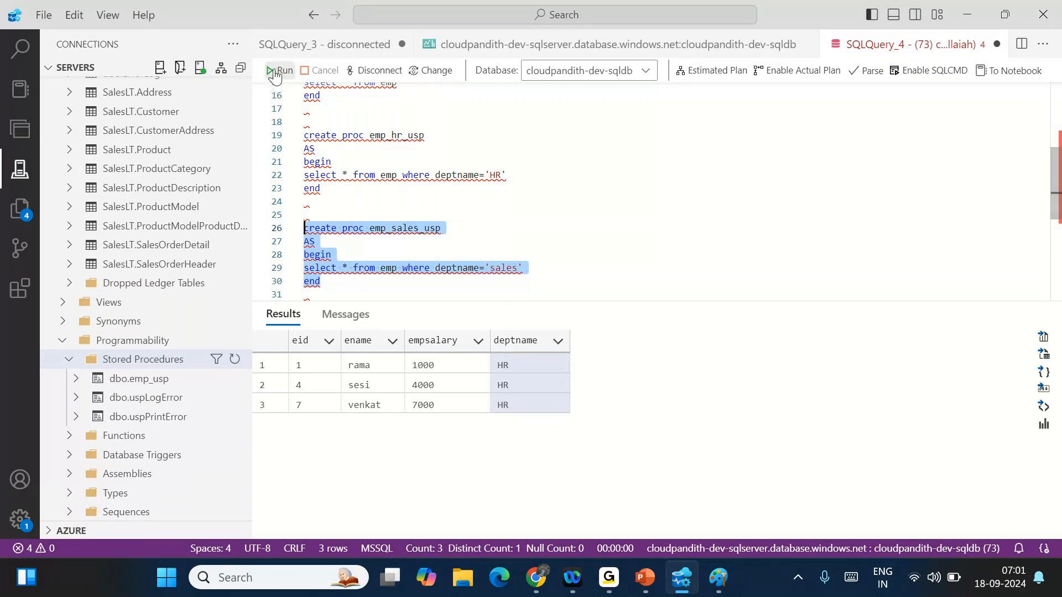
- Add an emp_sales_usp call and run it with F5, returning the 2 Sales employees
{"action": "scroll", "coordinate": [403, 166], "scroll_direction": "down", "scroll_amount": 2}
{"action": "double_click", "coordinate": [403, 150]}
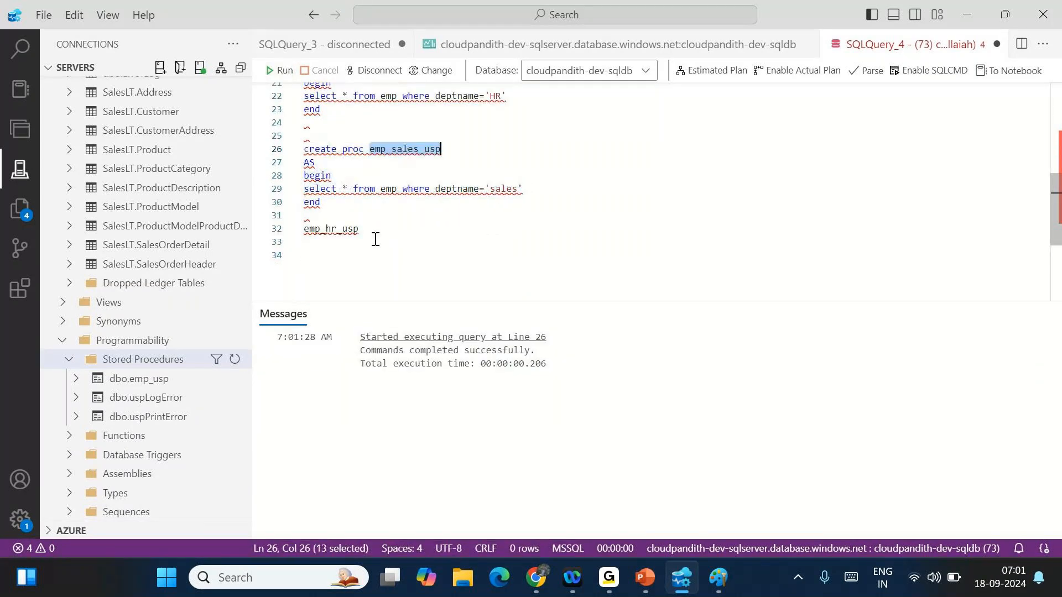
{"action": "key", "text": "ctrl+c"}
{"action": "key", "text": "ctrl+End"}
{"action": "key", "text": "ctrl+v"}
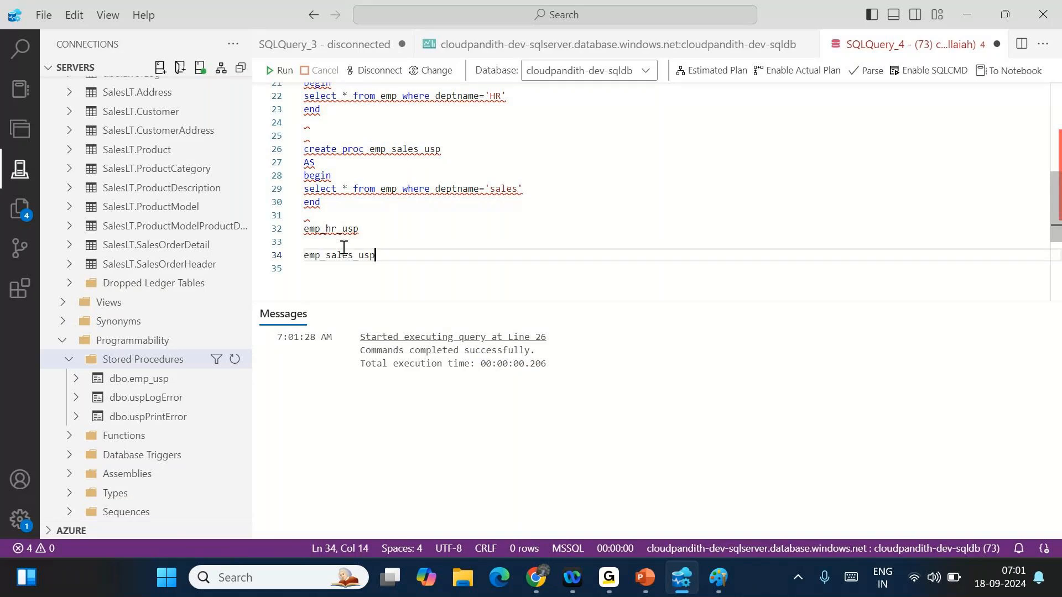
{"action": "double_click", "coordinate": [340, 255]}
{"action": "key", "text": "F5"}
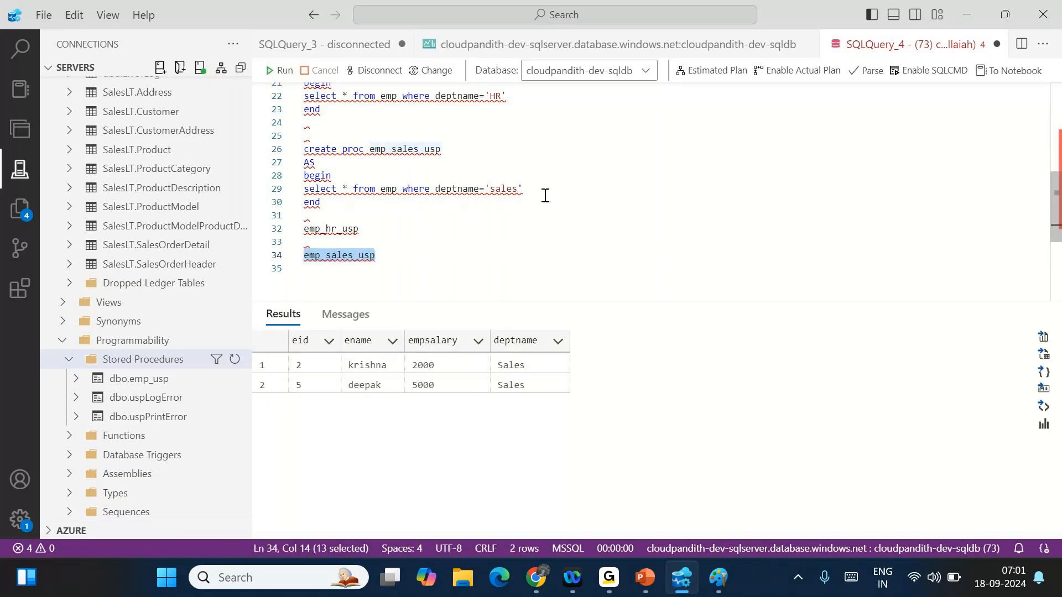
{"action": "left_click_drag", "start_coordinate": [545, 199], "coordinate": [304, 149]}
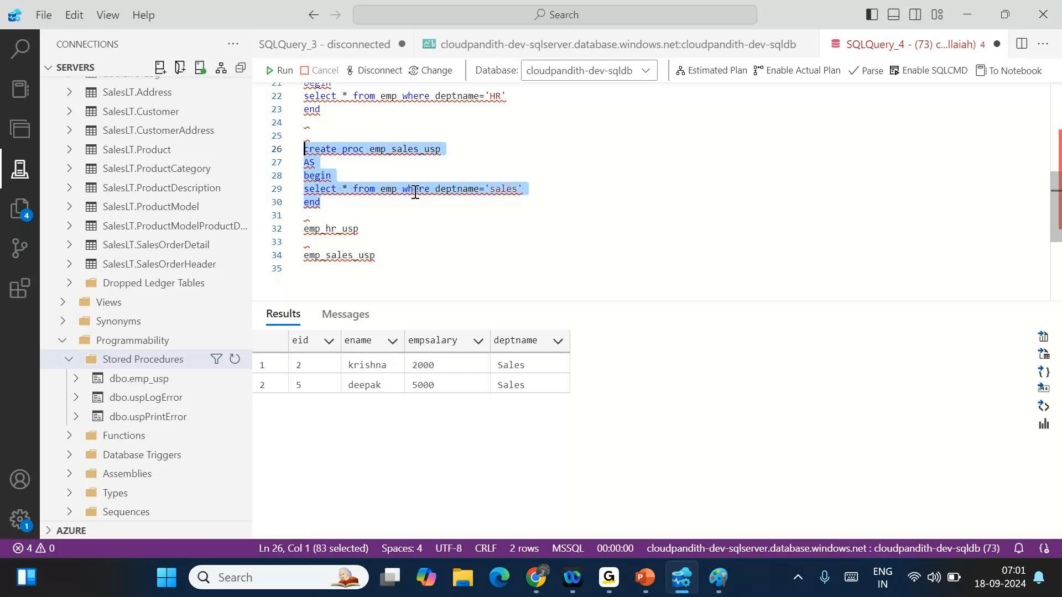
{"action": "scroll", "coordinate": [365, 151], "scroll_direction": "down", "scroll_amount": 3}
- Paste another copy of the sales procedure below the calls
{"action": "left_click", "coordinate": [364, 151]}
{"action": "key", "text": "Return"}
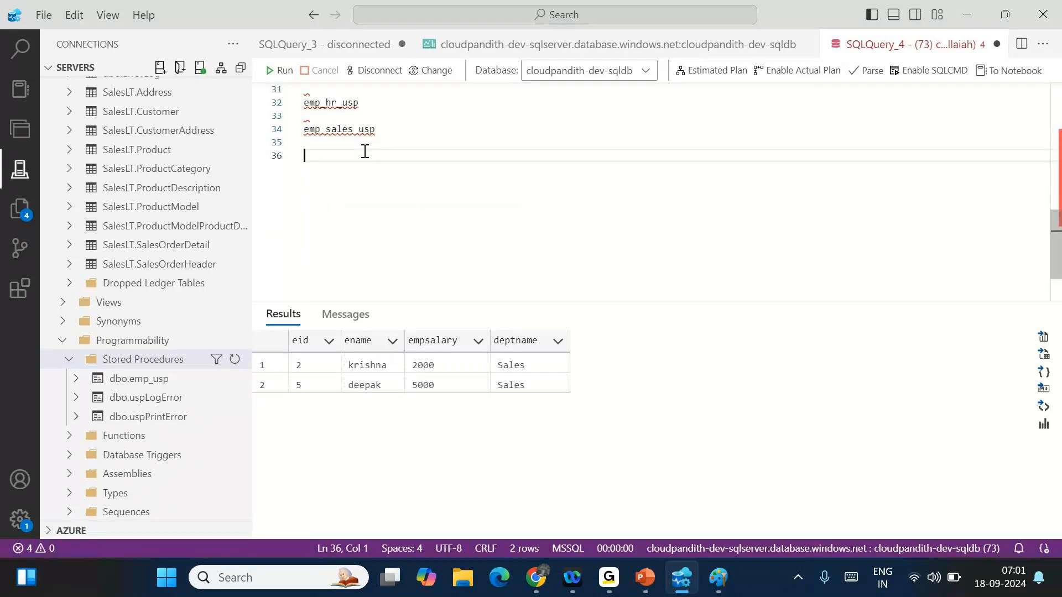
{"action": "key", "text": "ctrl+v"}
{"action": "left_click", "coordinate": [419, 157]}
{"action": "key", "text": "BackSpace"}
{"action": "key", "text": "BackSpace"}
{"action": "key", "text": "BackSpace"}
{"action": "key", "text": "BackSpace"}
{"action": "key", "text": "BackSpace"}
{"action": "type", "text": "generic"}
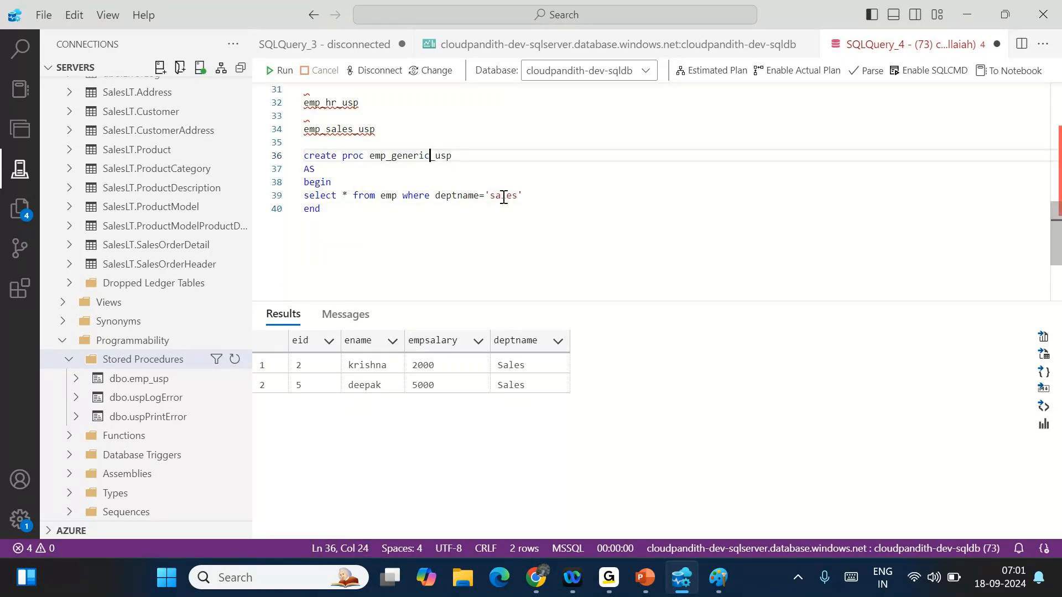
{"action": "left_click", "coordinate": [464, 160]}
{"action": "type", "text": "@deptname varchar(255"}
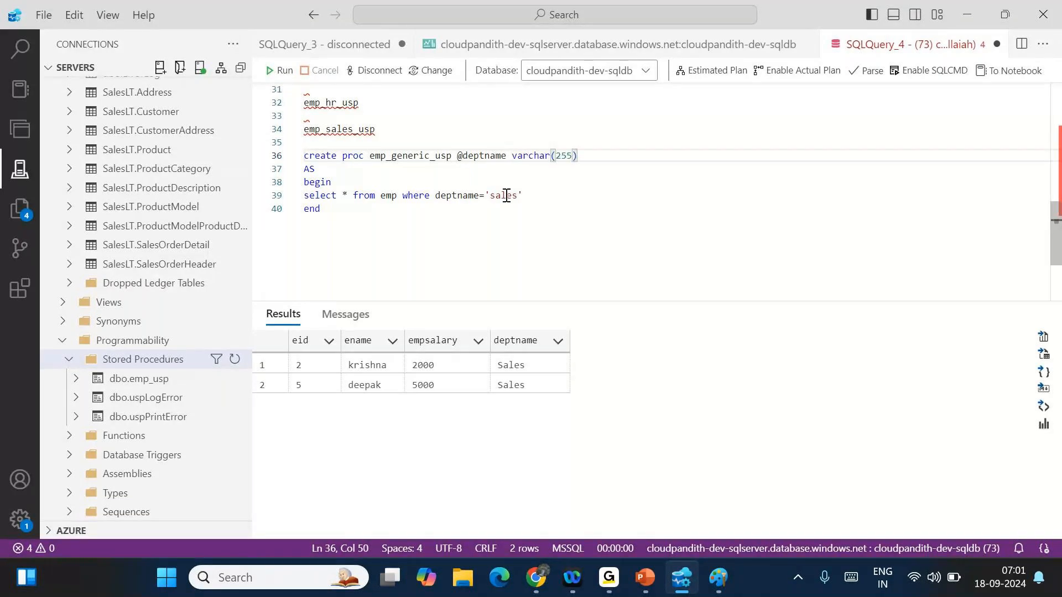
{"action": "left_click_drag", "start_coordinate": [531, 200], "coordinate": [485, 197]}
{"action": "key", "text": "BackSpace"}
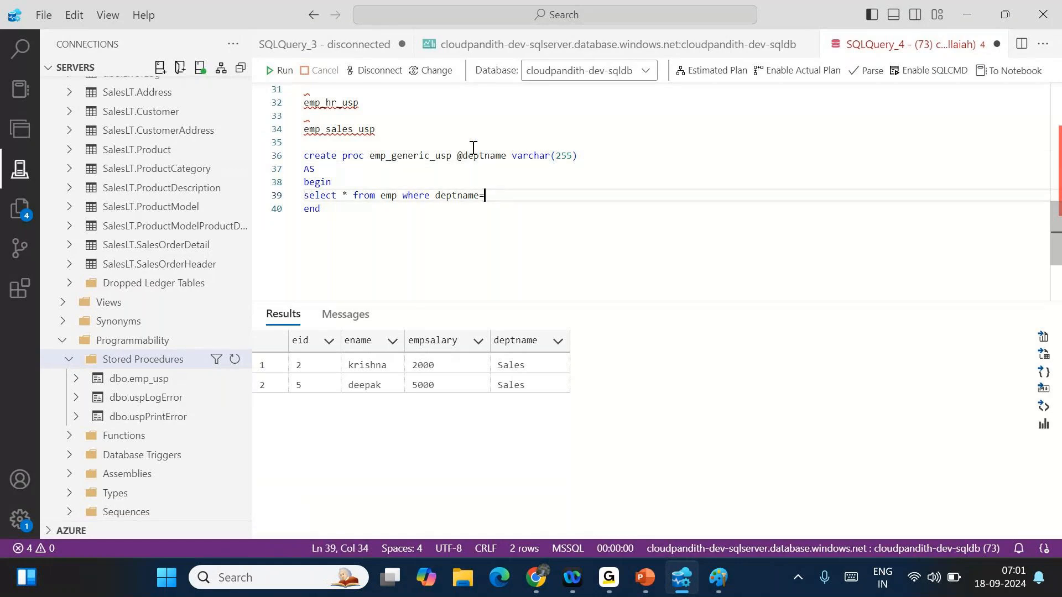
{"action": "double_click", "coordinate": [474, 153]}
{"action": "key", "text": "ctrl+c"}
{"action": "left_click", "coordinate": [499, 190]}
{"action": "key", "text": "ctrl+v"}
- Execute the code to create the emp_generic_usp procedure
{"action": "left_click_drag", "start_coordinate": [326, 209], "coordinate": [302, 155]}
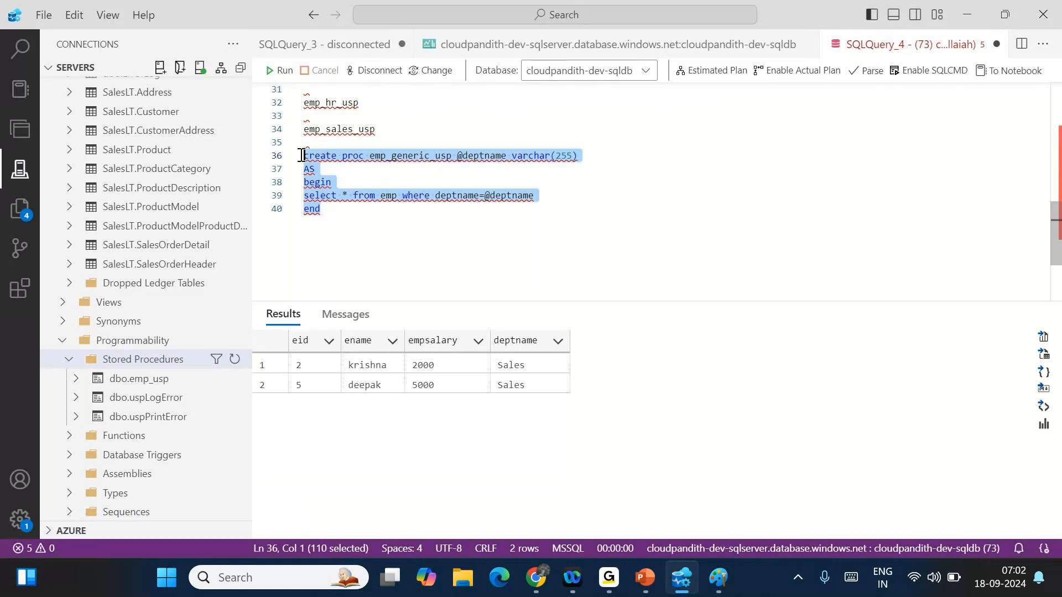
{"action": "left_click", "coordinate": [279, 70]}
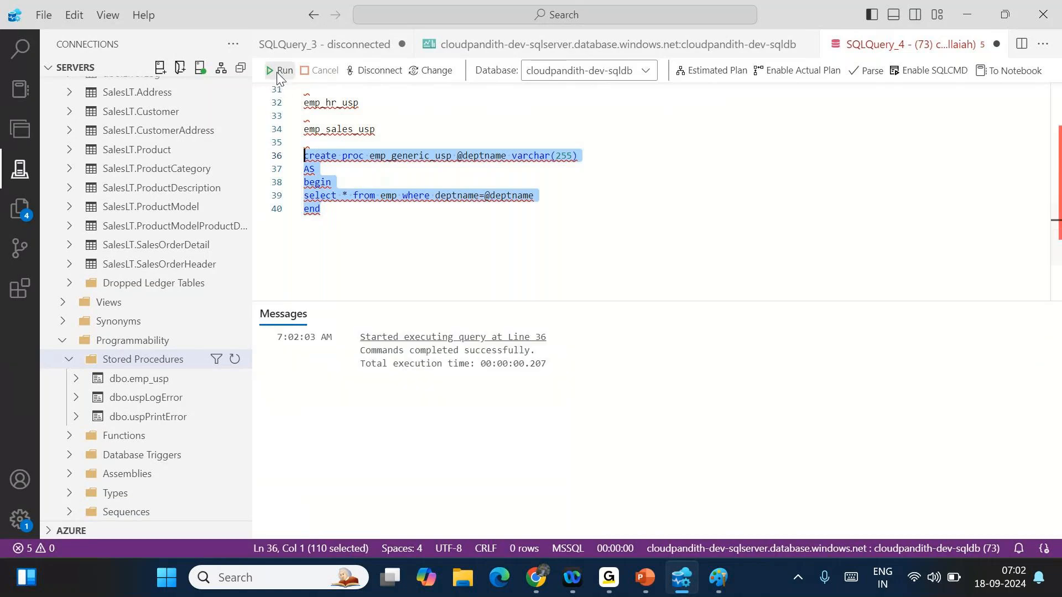
{"action": "left_click", "coordinate": [381, 245]}
- Write an emp_generic_usp 'sales' call on line 42 and select it
{"action": "left_click_drag", "start_coordinate": [369, 156], "coordinate": [452, 157]}
{"action": "key", "text": "ctrl+c"}
{"action": "left_click", "coordinate": [362, 249]}
{"action": "key", "text": "Return"}
{"action": "key", "text": "Return"}
{"action": "key", "text": "ctrl+v"}
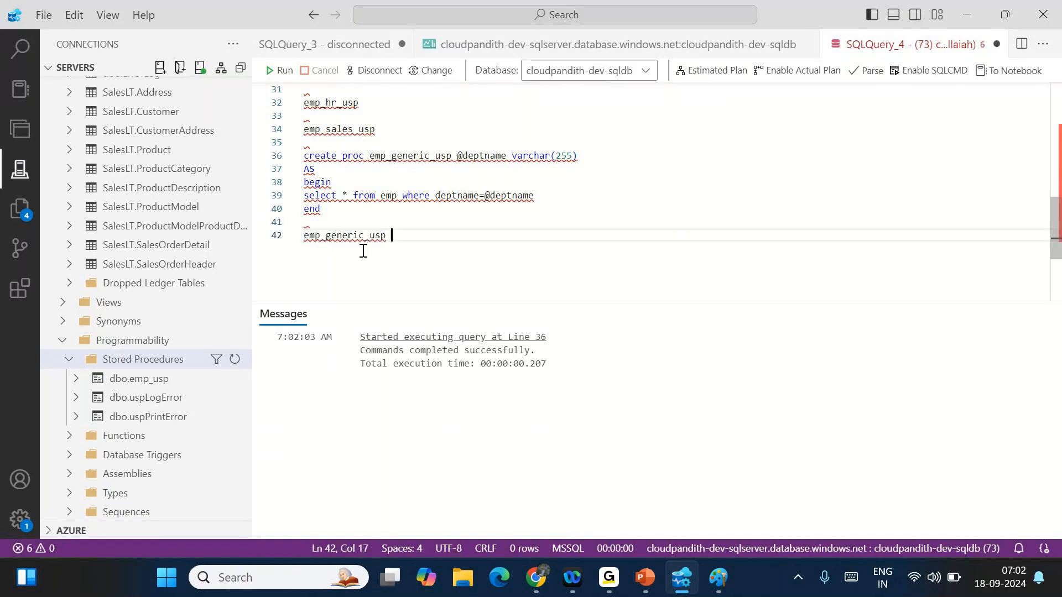
{"action": "type", "text": "''"}
{"action": "type", "text": "ales"}
{"action": "key", "text": "End"}
{"action": "key", "text": "shift+Home"}
- Run emp_generic_usp for 'sales', then for 'hr'
{"action": "left_click", "coordinate": [284, 70]}
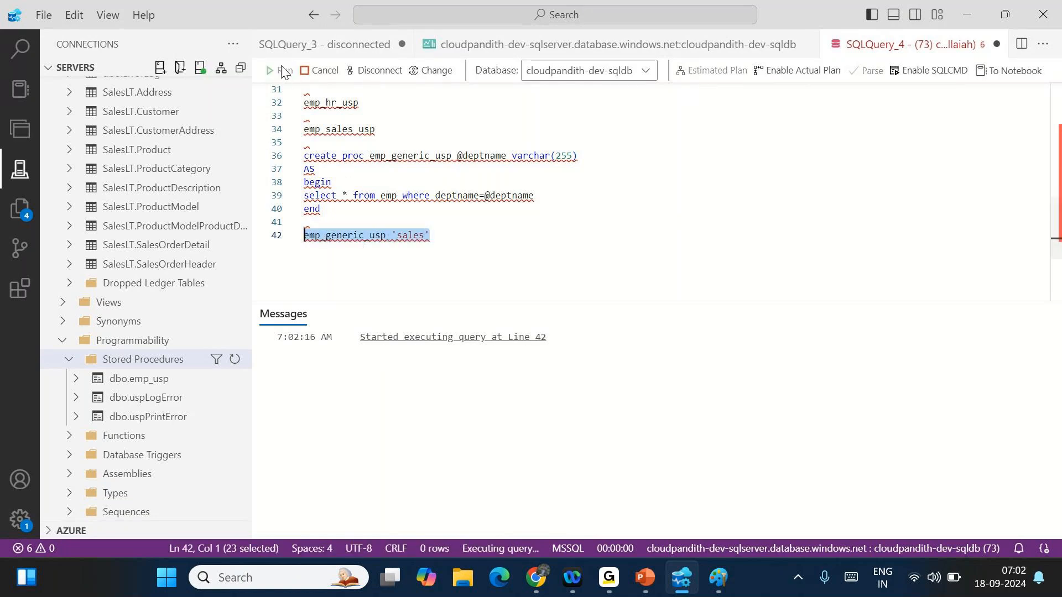
{"action": "double_click", "coordinate": [412, 237]}
{"action": "type", "text": "hr"}
{"action": "key", "text": "End"}
{"action": "key", "text": "shift+Home"}
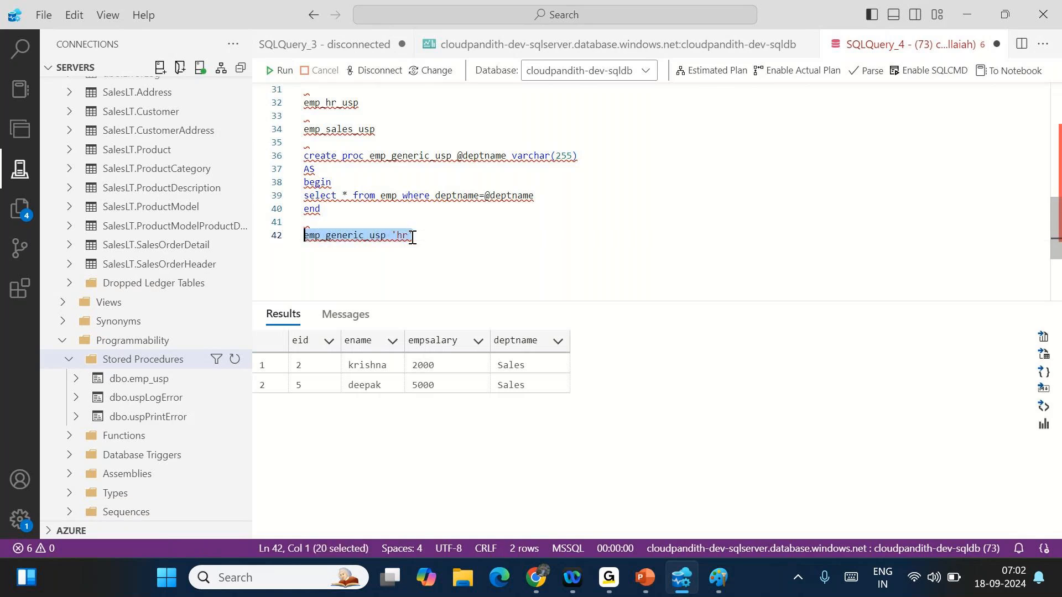
{"action": "left_click", "coordinate": [284, 70]}
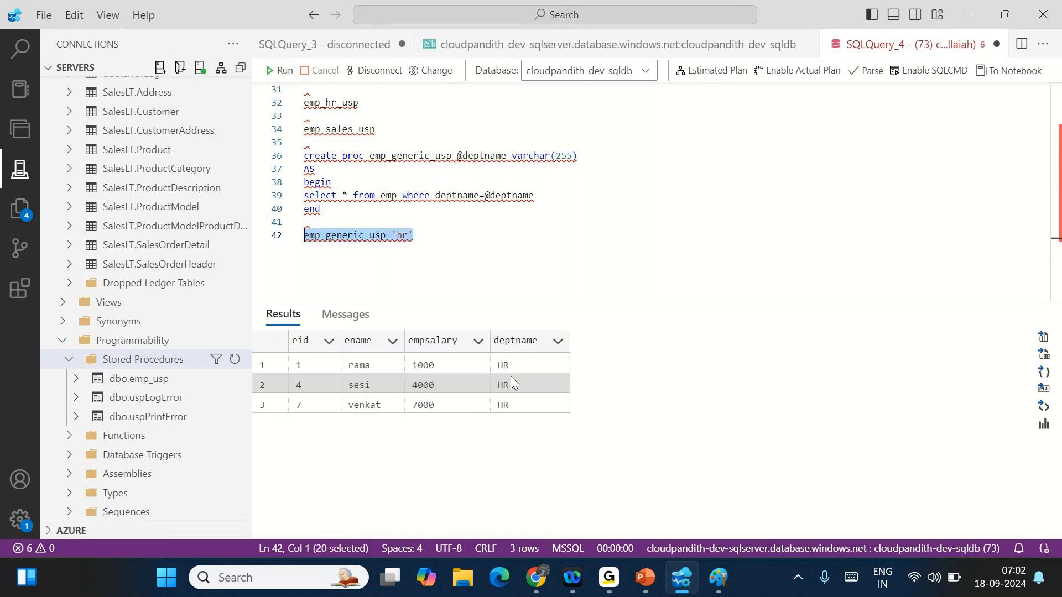
- Run emp_generic_usp with 'technical' via F5, showing the two technical employees
{"action": "double_click", "coordinate": [405, 236]}
{"action": "type", "text": "technical"}
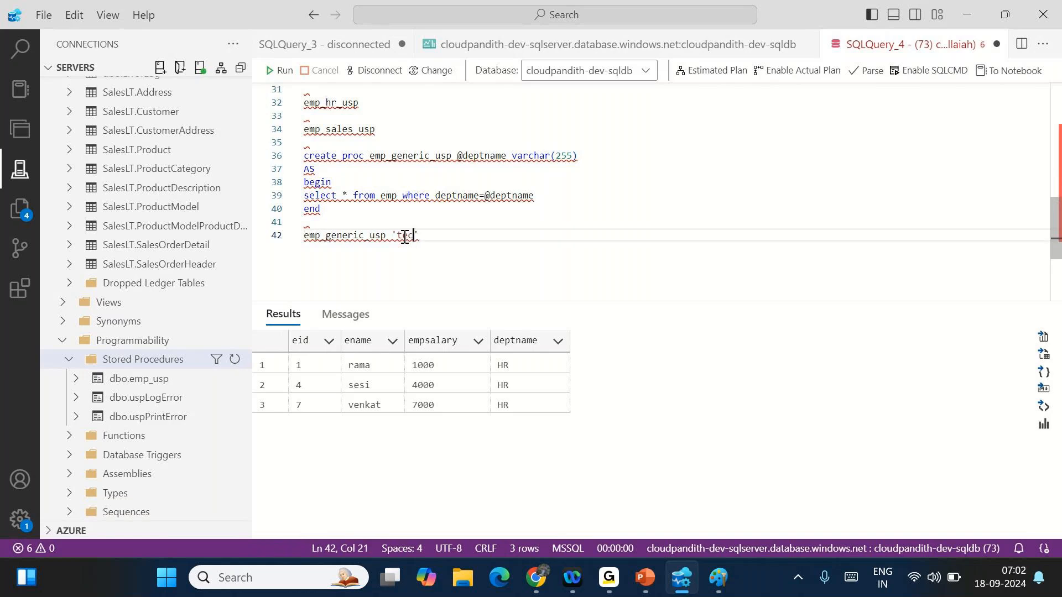
{"action": "key", "text": "BackSpace"}
{"action": "key", "text": "BackSpace"}
{"action": "key", "text": "BackSpace"}
{"action": "type", "text": "cal'"}
{"action": "key", "text": "F5"}
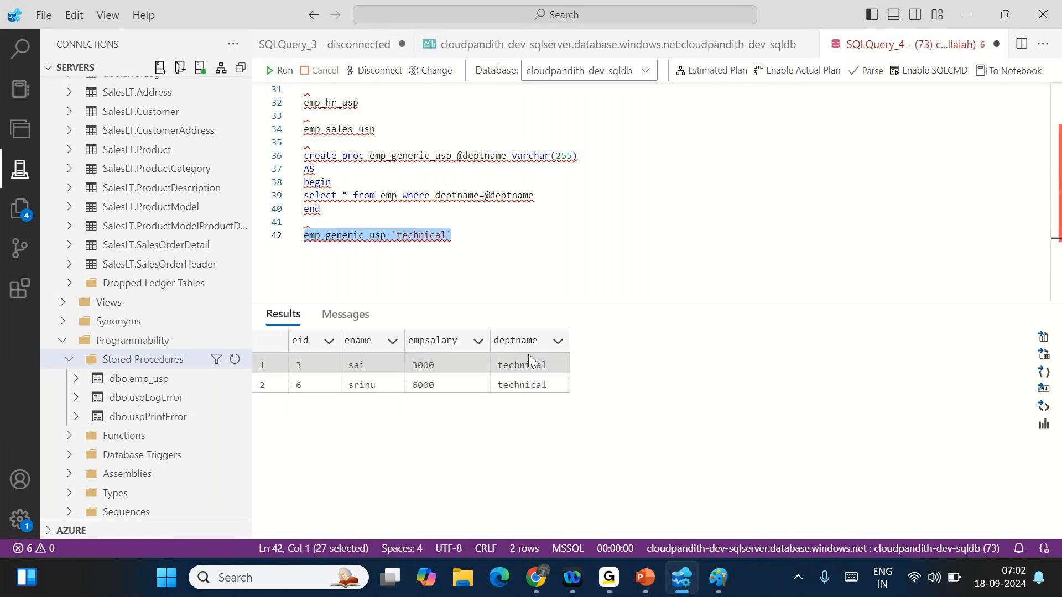
{"action": "left_click_drag", "start_coordinate": [528, 357], "coordinate": [528, 394]}
- Reselect the emp_generic_usp procedure code above the call
{"action": "double_click", "coordinate": [412, 232]}
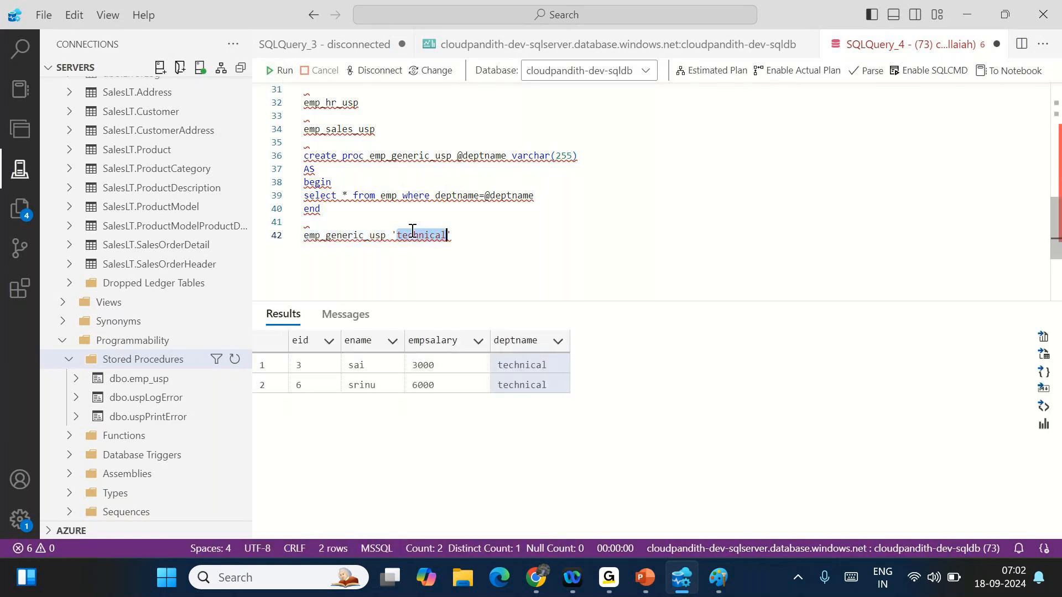
{"action": "left_click", "coordinate": [468, 156]}
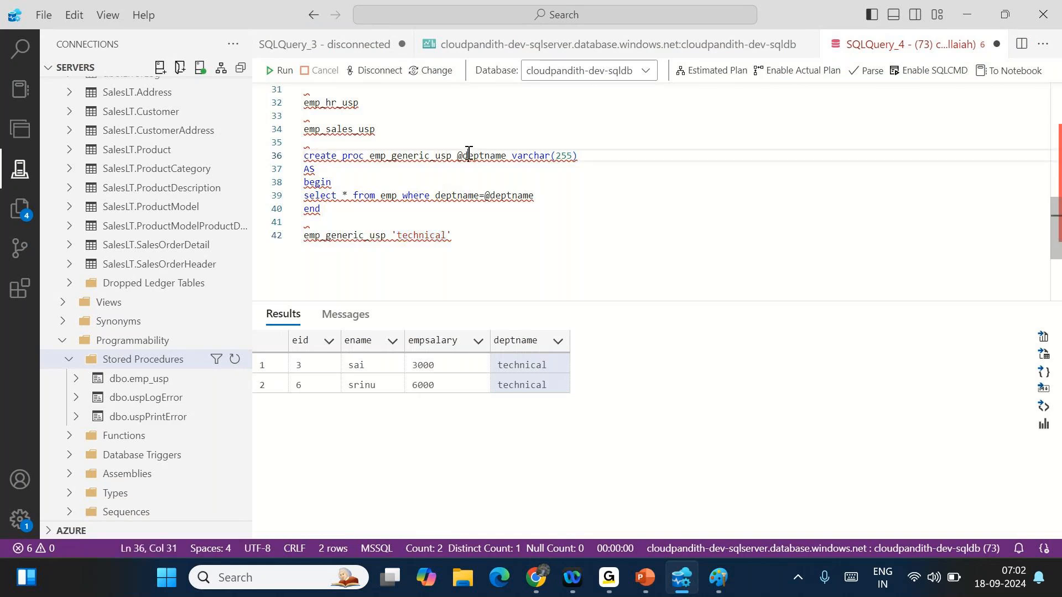
{"action": "left_click_drag", "start_coordinate": [321, 209], "coordinate": [305, 155]}
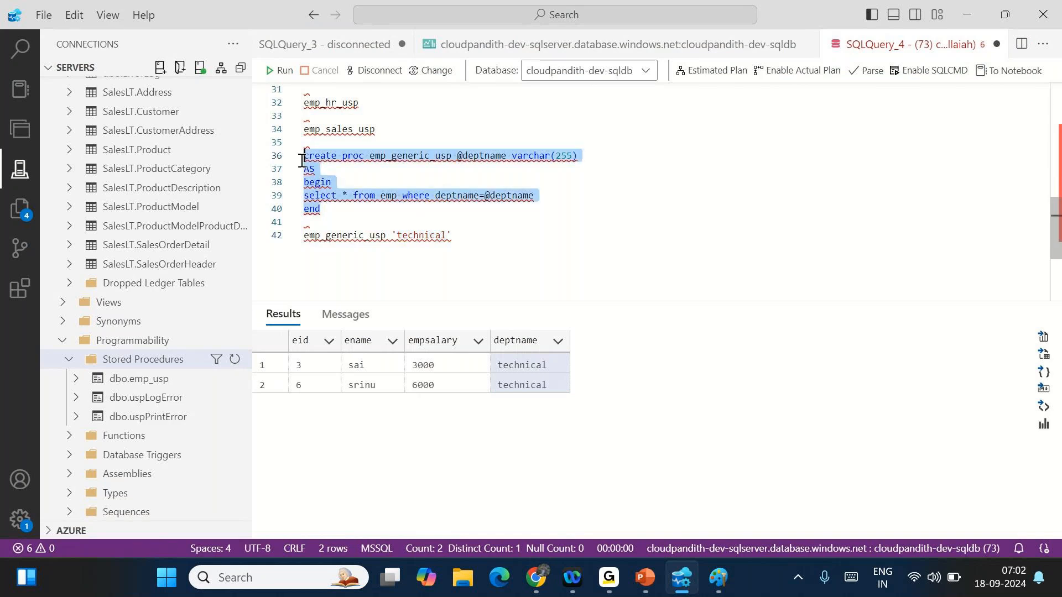
{"action": "left_click", "coordinate": [478, 229]}
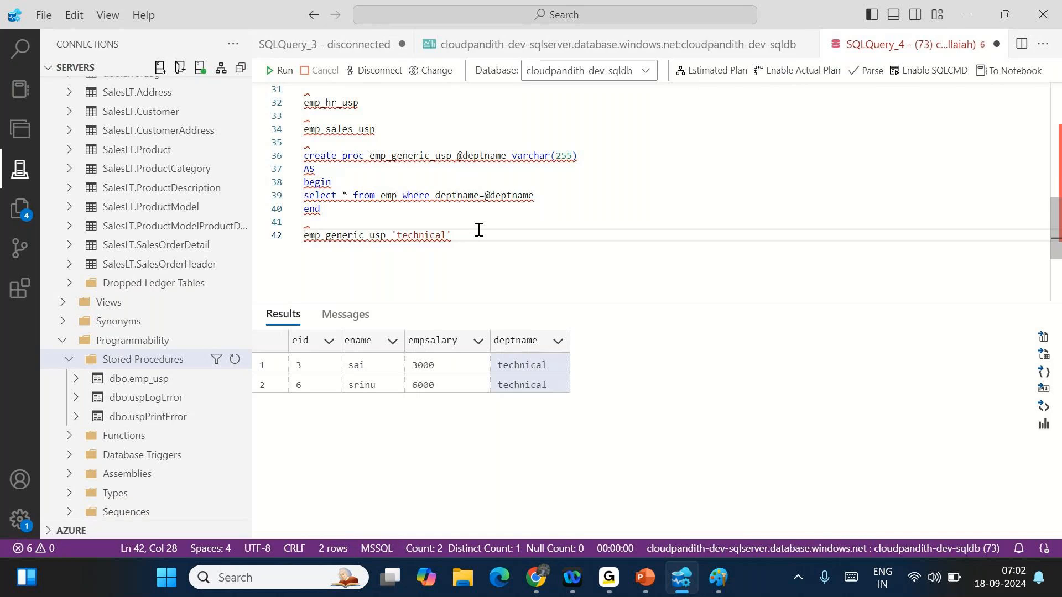
{"action": "left_click_drag", "start_coordinate": [323, 209], "coordinate": [303, 161]}
{"action": "key", "text": "ctrl+c"}
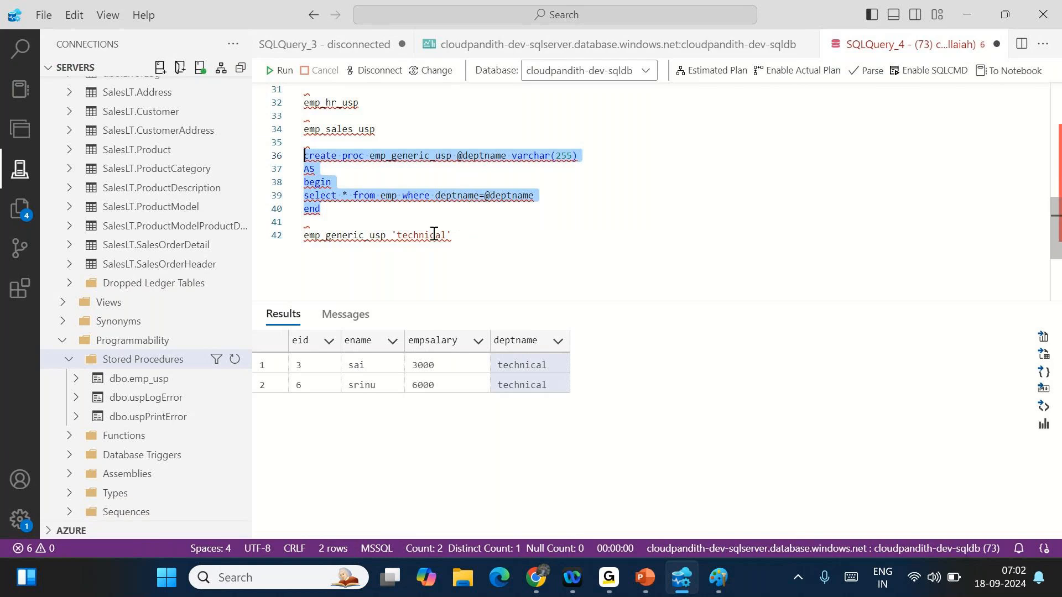
{"action": "scroll", "coordinate": [474, 135], "scroll_direction": "down", "scroll_amount": 3}
- Paste another copy of the generic procedure below the call and rename it emp_newdata_usp
{"action": "left_click", "coordinate": [480, 133]}
{"action": "key", "text": "Return"}
{"action": "key", "text": "Return"}
{"action": "key", "text": "Return"}
{"action": "key", "text": "ctrl+v"}
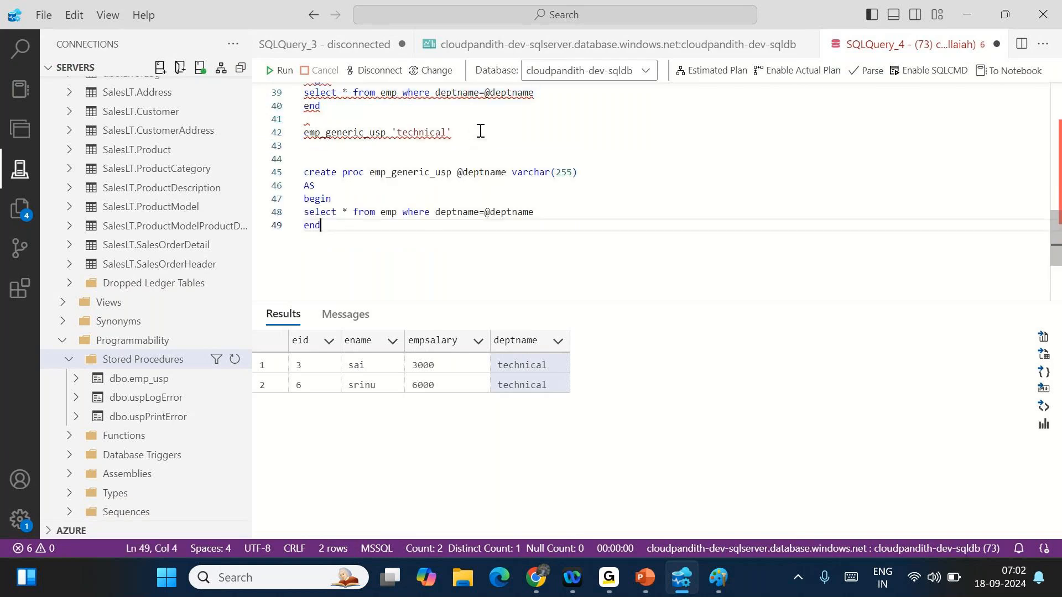
{"action": "mouse_move", "coordinate": [393, 174]}
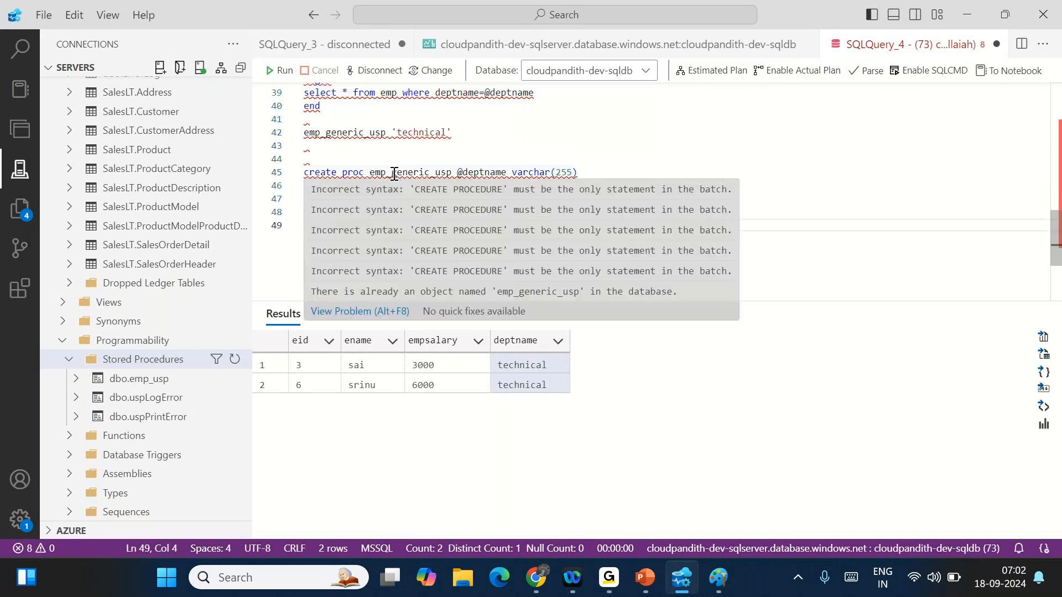
{"action": "left_click_drag", "start_coordinate": [394, 174], "coordinate": [434, 174]}
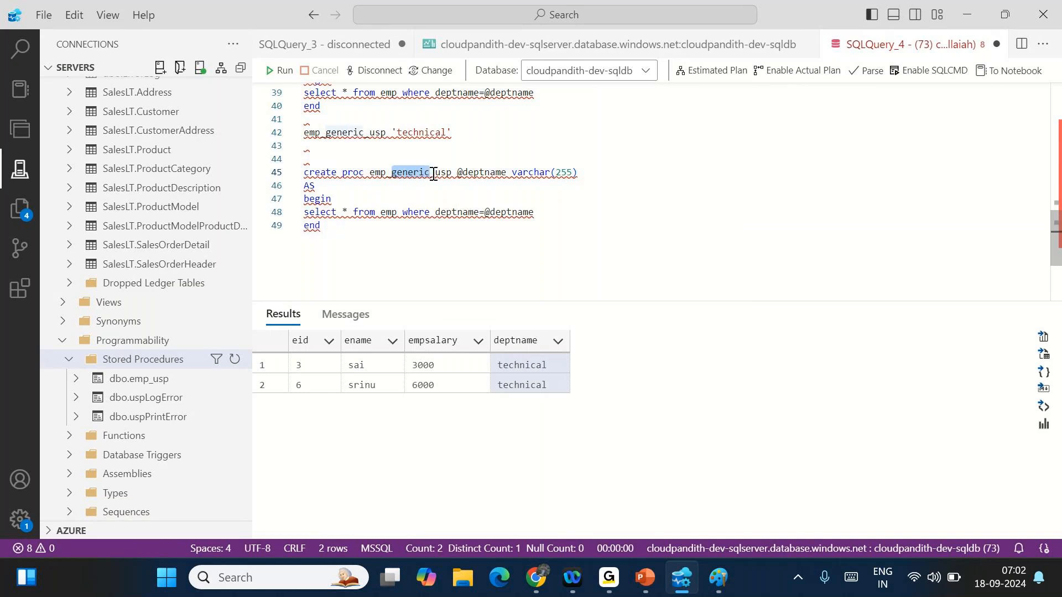
{"action": "key", "text": "BackSpace"}
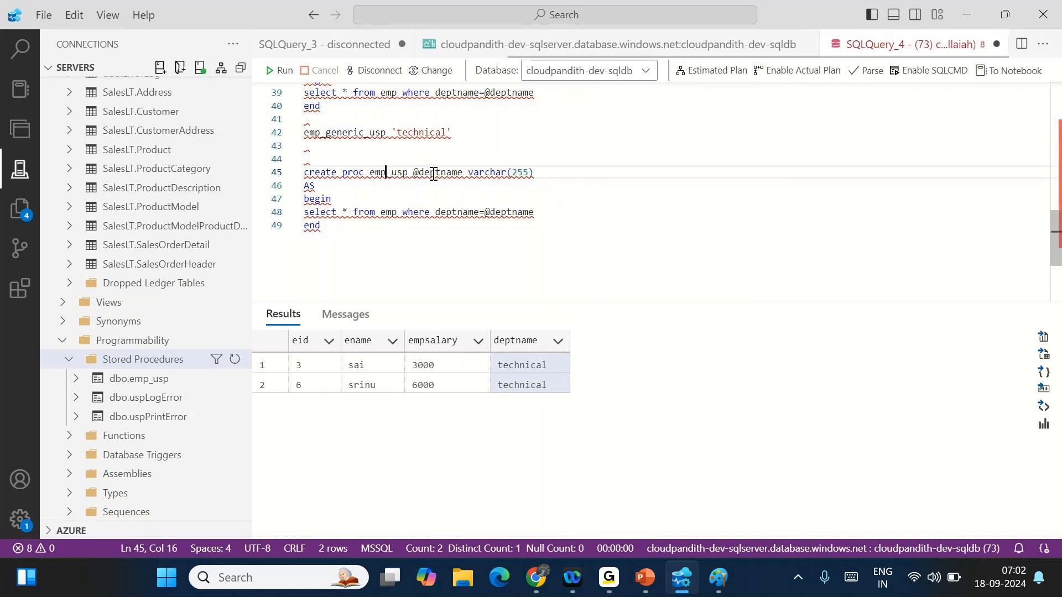
{"action": "type", "text": "new"}
{"action": "double_click", "coordinate": [403, 172]}
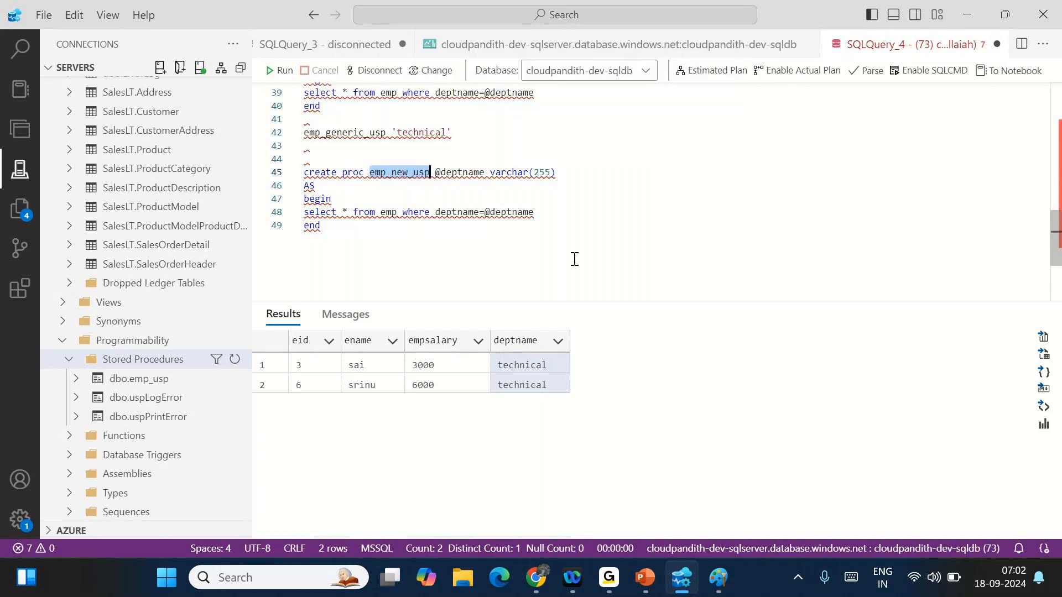
{"action": "left_click", "coordinate": [574, 256]}
{"action": "left_click", "coordinate": [409, 173]}
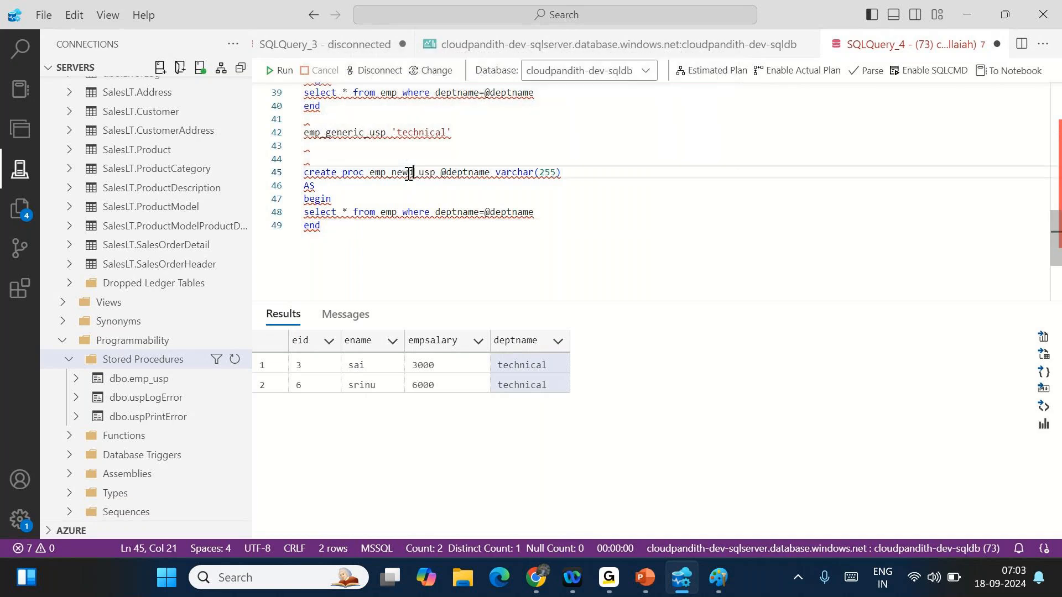
{"action": "type", "text": "data"}
{"action": "left_click", "coordinate": [409, 174]}
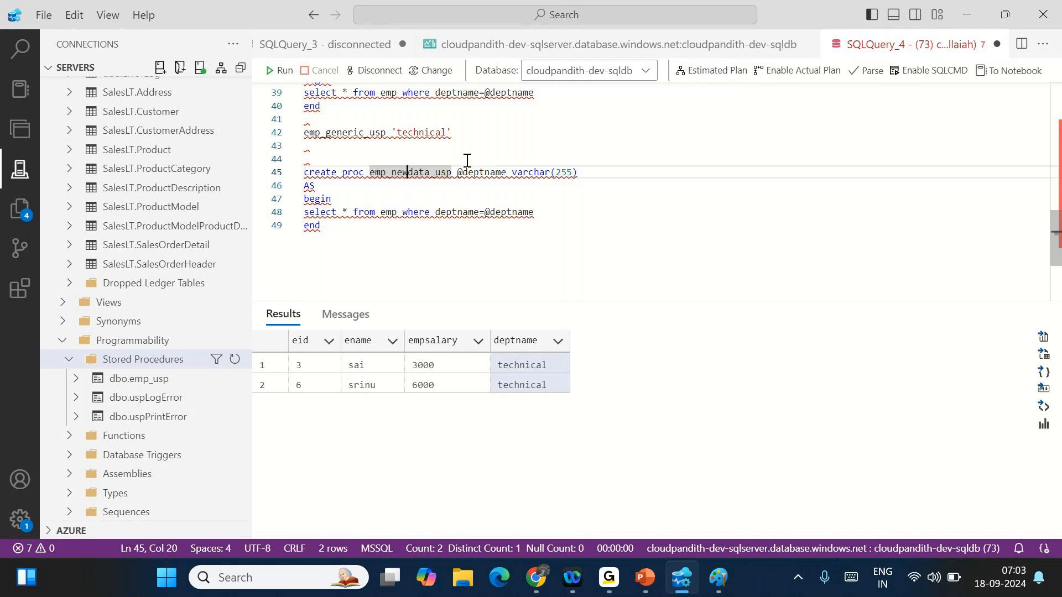
{"action": "left_click", "coordinate": [453, 172]}
{"action": "key", "text": "Return"}
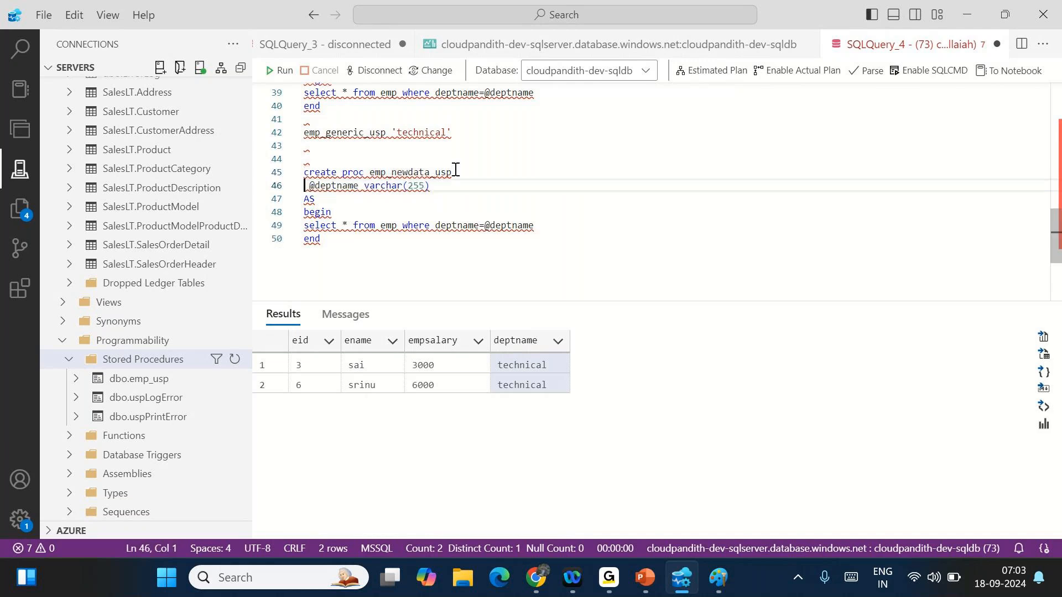
{"action": "key", "text": "shift+End"}
{"action": "key", "text": "Delete"}
{"action": "key", "text": "BackSpace"}
{"action": "key", "text": "Down"}
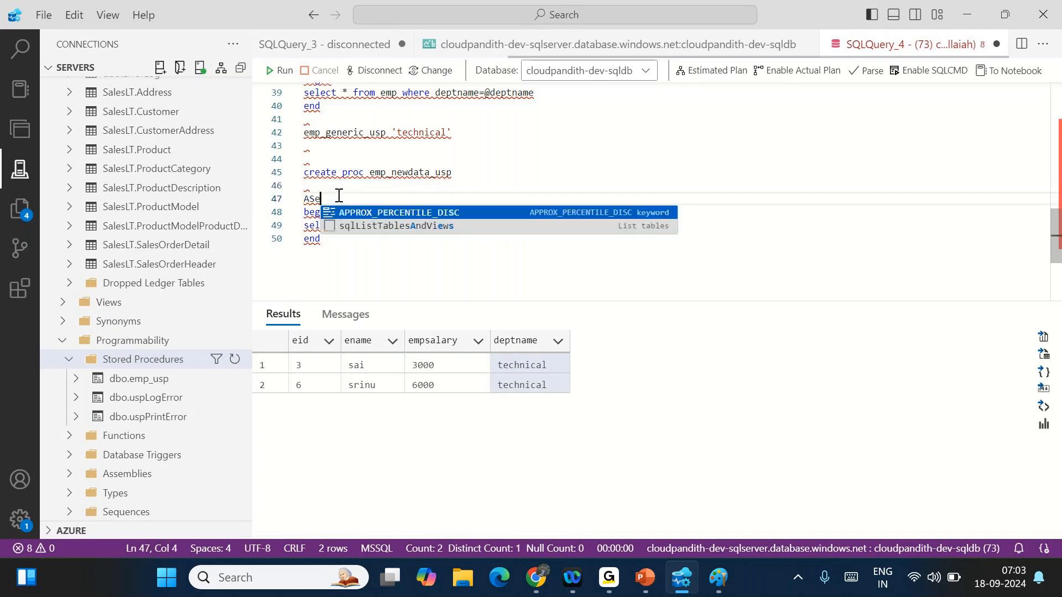
{"action": "left_click", "coordinate": [307, 185]}
{"action": "type", "text": "id int"}
{"action": "key", "text": "Escape"}
{"action": "left_click", "coordinate": [307, 185]}
{"action": "key", "text": "End"}
{"action": "type", "text": ","}
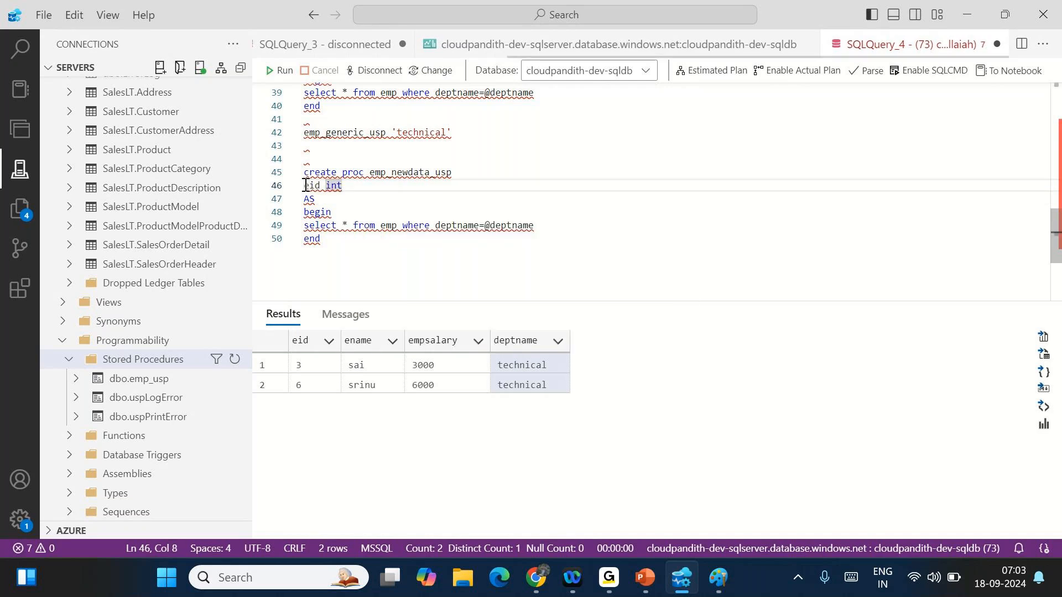
{"action": "key", "text": "Return"}
{"action": "left_click", "coordinate": [306, 186]}
{"action": "type", "text": "@"}
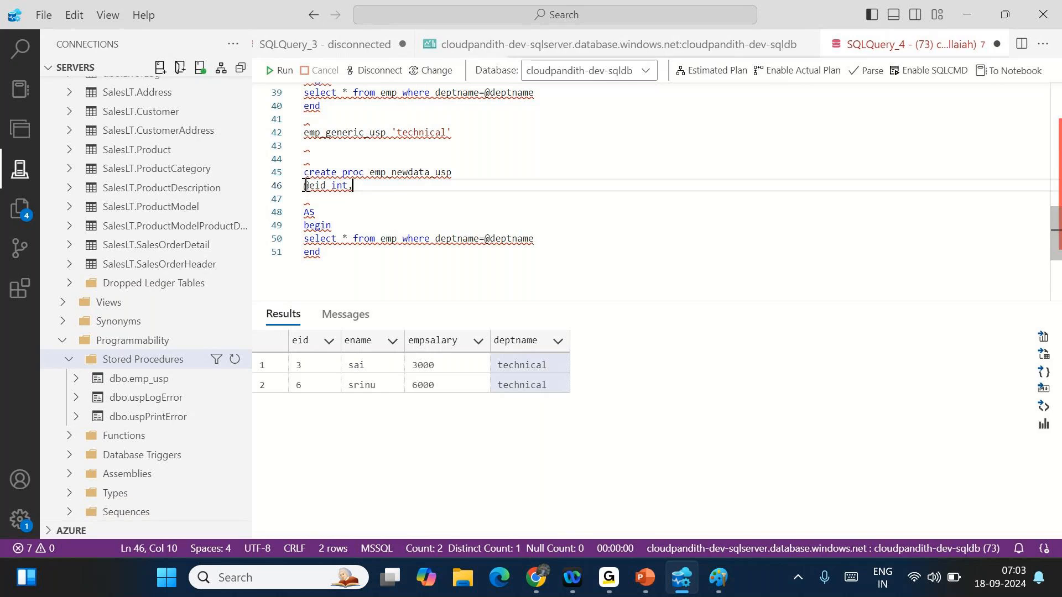
{"action": "key", "text": "End"}
{"action": "key", "text": "Return"}
{"action": "type", "text": "@ename "}
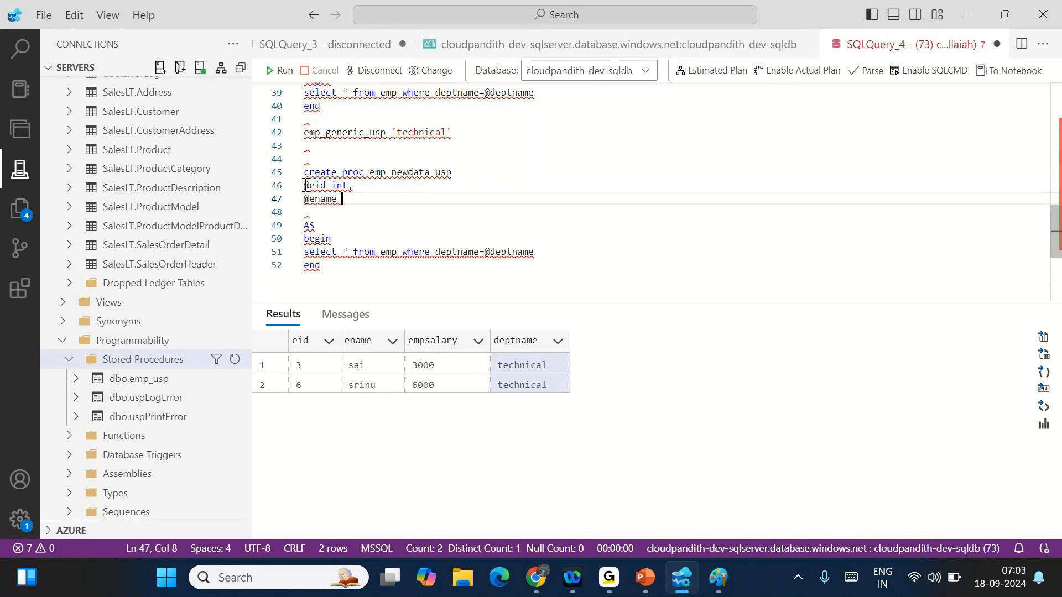
{"action": "type", "text": "varcha"}
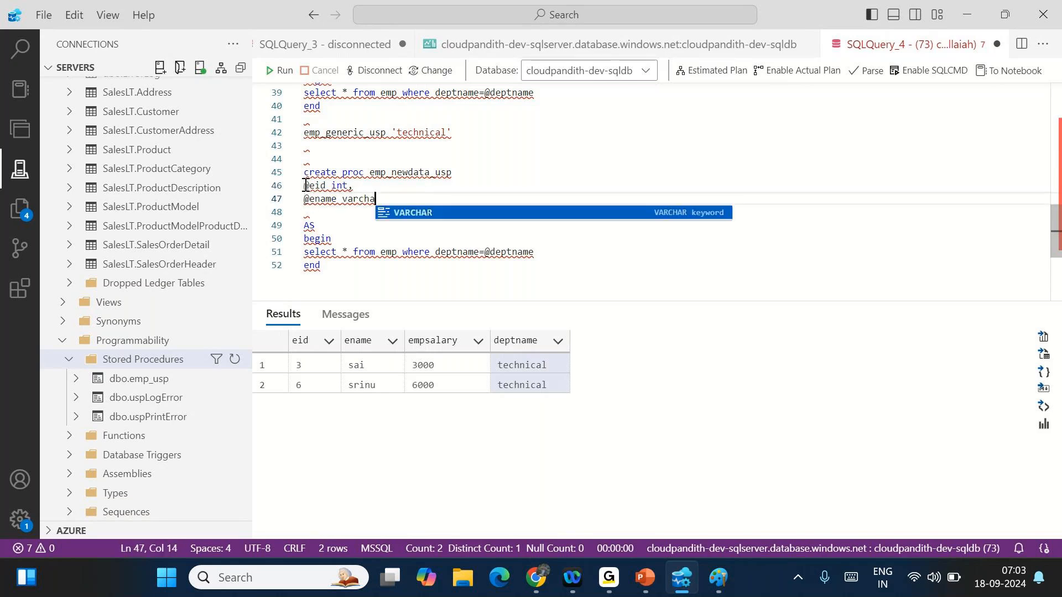
{"action": "type", "text": "r(255),"}
{"action": "key", "text": "Return"}
{"action": "type", "text": "@esalary floar,"}
{"action": "key", "text": "Return"}
{"action": "type", "text": "@"}
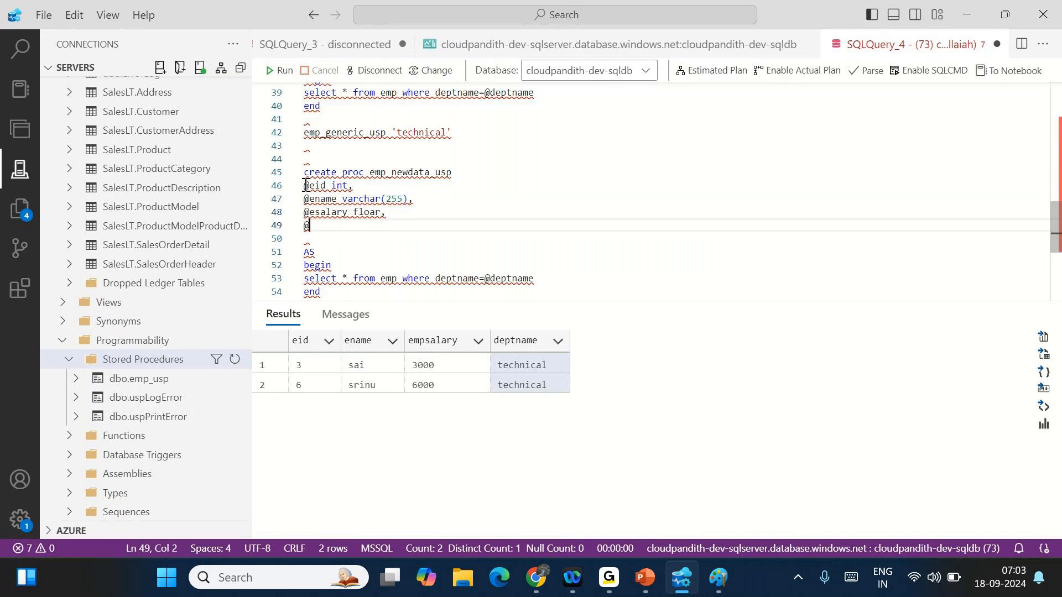
{"action": "key", "text": "Left"}
{"action": "key", "text": "Left"}
{"action": "key", "text": "Left"}
{"action": "key", "text": "BackSpace"}
{"action": "type", "text": "t"}
{"action": "key", "text": "Right"}
{"action": "key", "text": "Down"}
{"action": "type", "text": "deptname varchar(255"}
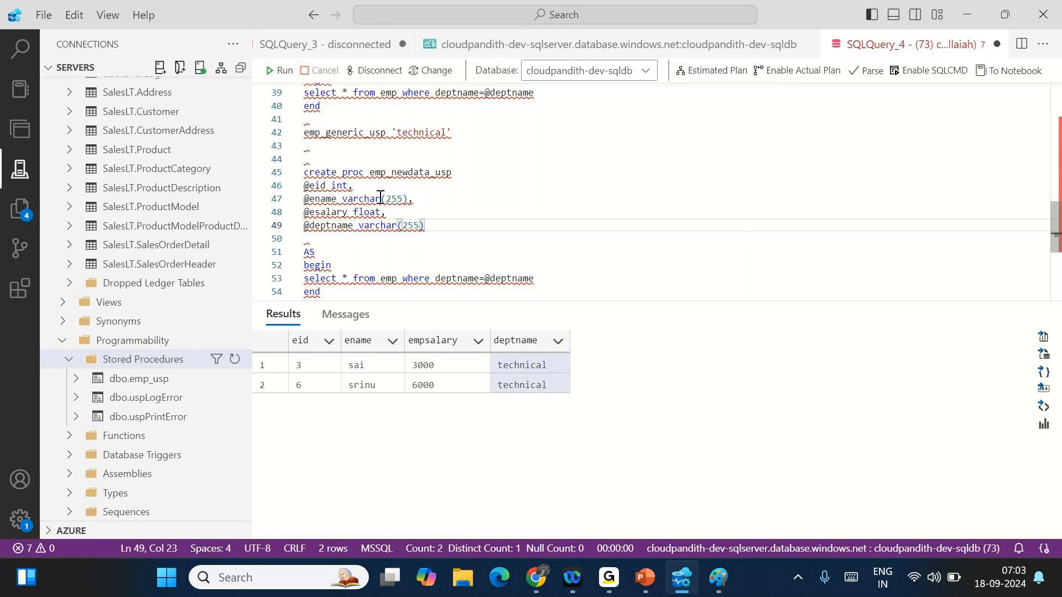
{"action": "left_click_drag", "start_coordinate": [313, 185], "coordinate": [338, 225]}
{"action": "scroll", "coordinate": [420, 251], "scroll_direction": "down", "scroll_amount": 1}
{"action": "scroll", "coordinate": [419, 251], "scroll_direction": "down", "scroll_amount": 1}
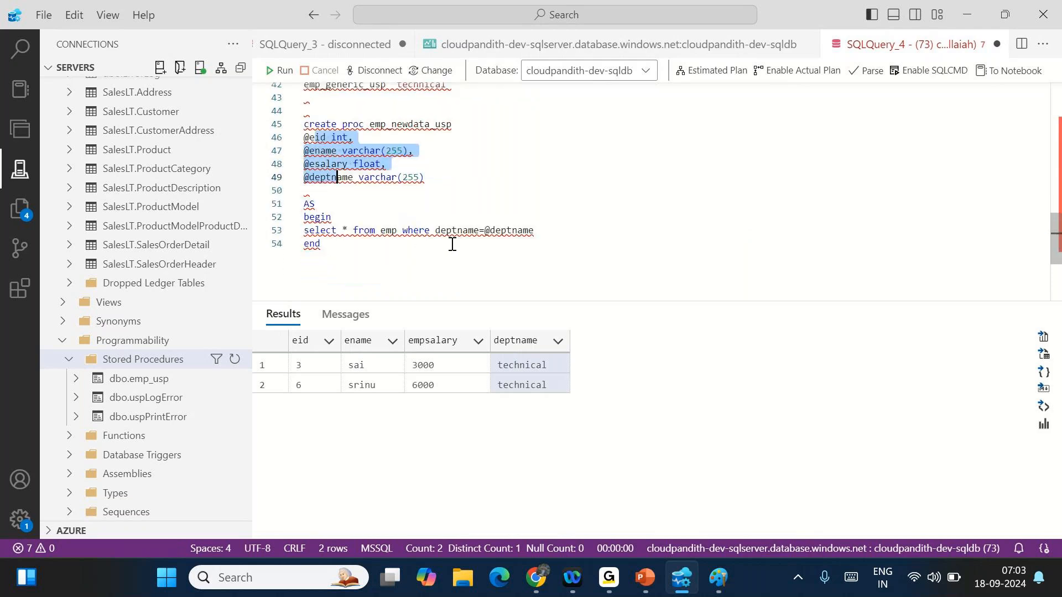
{"action": "left_click_drag", "start_coordinate": [543, 230], "coordinate": [302, 231]}
{"action": "key", "text": "BackSpace"}
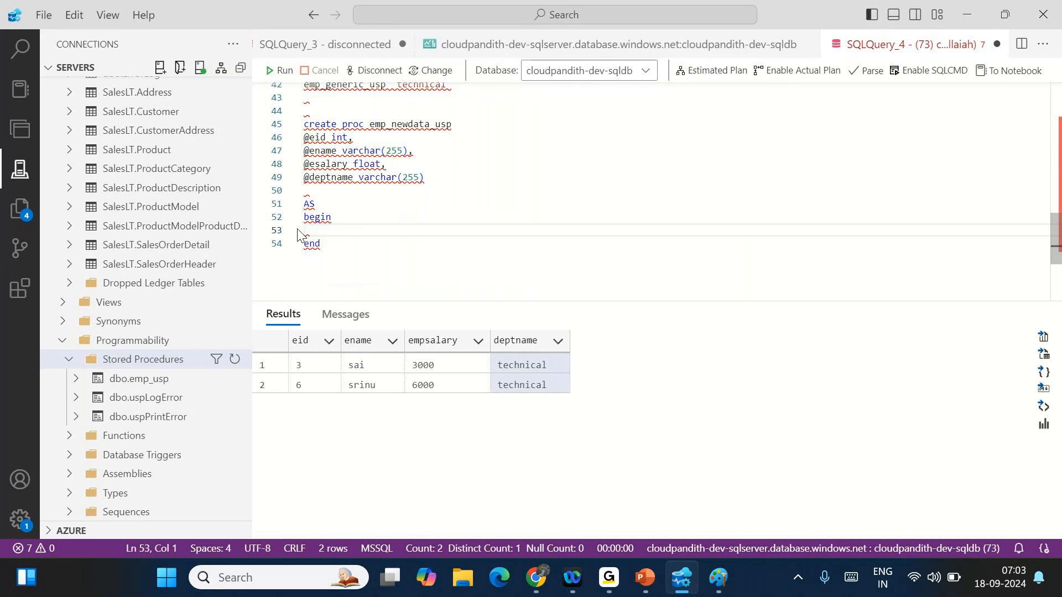
{"action": "type", "text": "insert into emp values"}
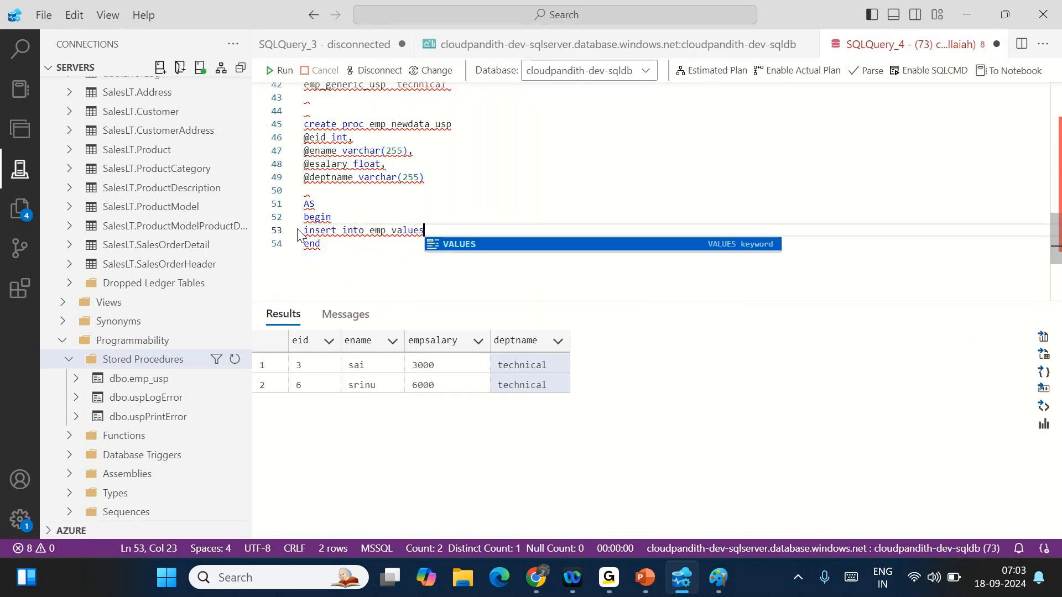
{"action": "type", "text": "(@i"}
{"action": "key", "text": "BackSpace"}
{"action": "type", "text": "e"}
{"action": "key", "text": "Tab"}
{"action": "type", "text": ",@enam"}
{"action": "key", "text": "Tab"}
{"action": "type", "text": ",@esala"}
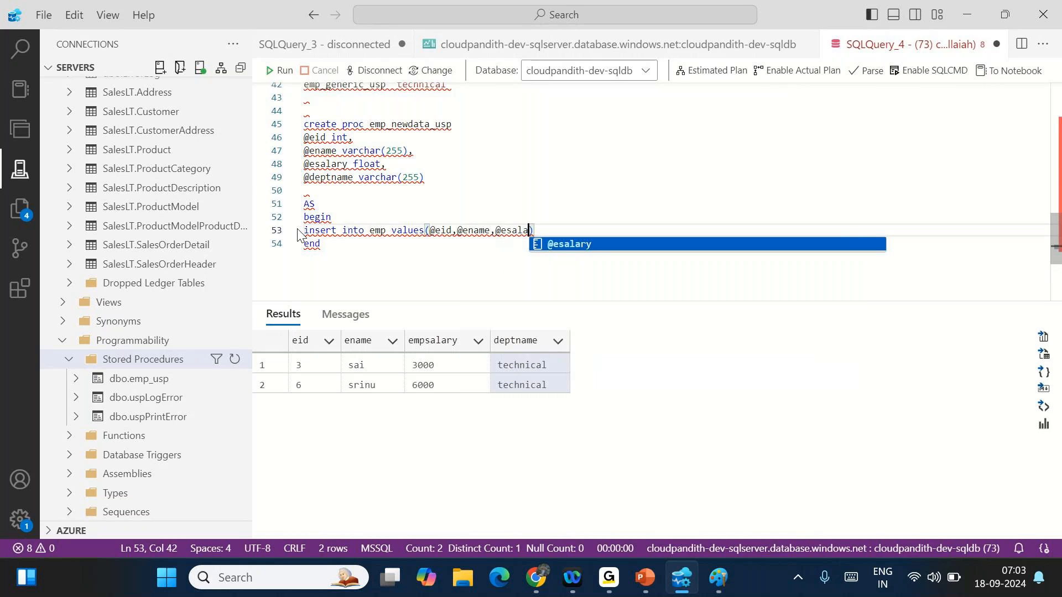
{"action": "type", "text": "ry,@dep"}
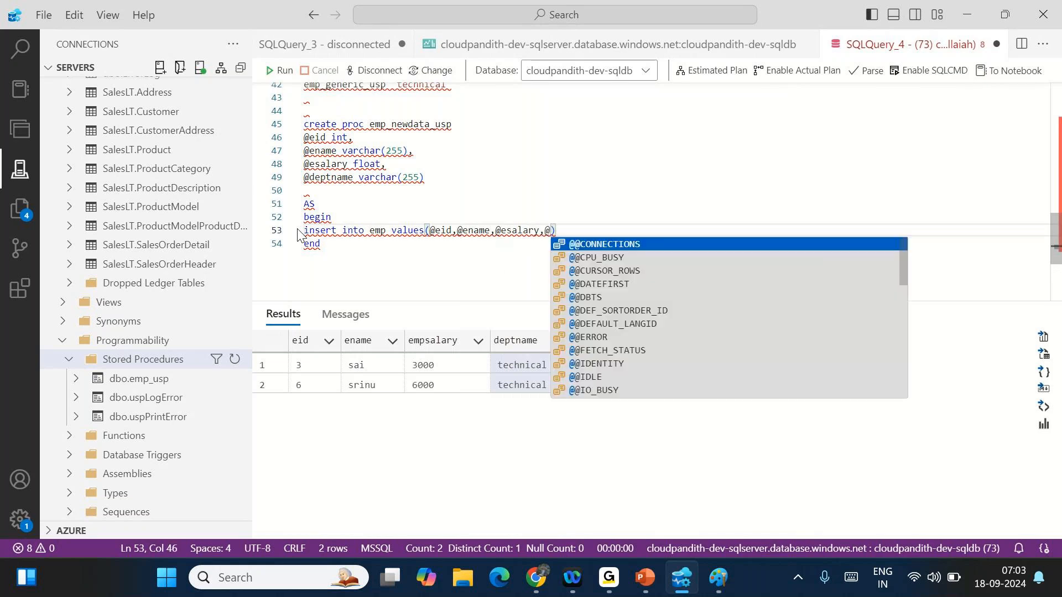
{"action": "type", "text": "tname"}
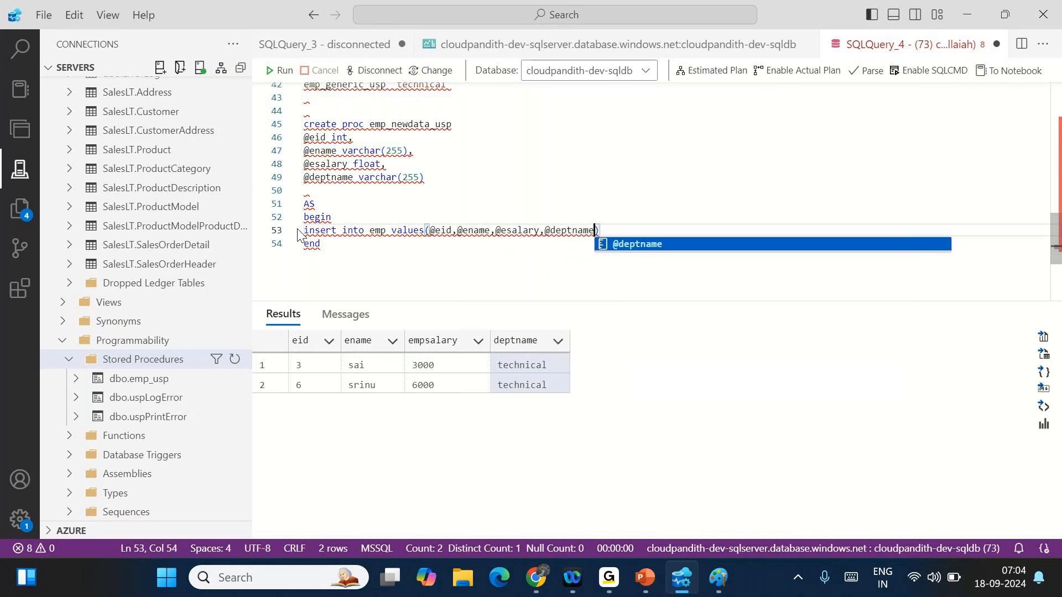
- Run the whole create procedure block to create emp_newdata_usp
{"action": "left_click_drag", "start_coordinate": [335, 250], "coordinate": [301, 125]}
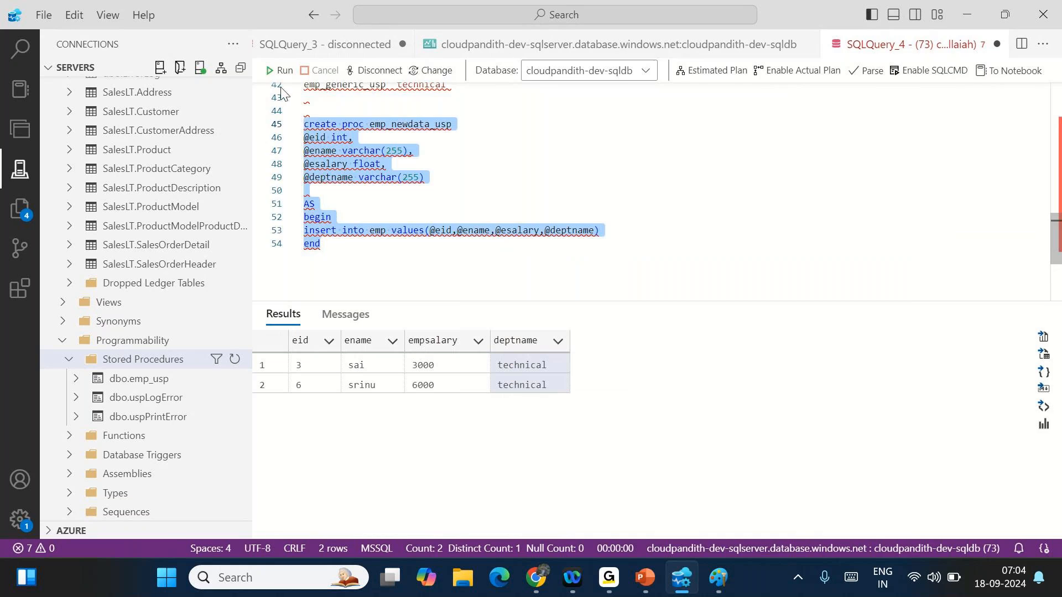
{"action": "left_click", "coordinate": [276, 71]}
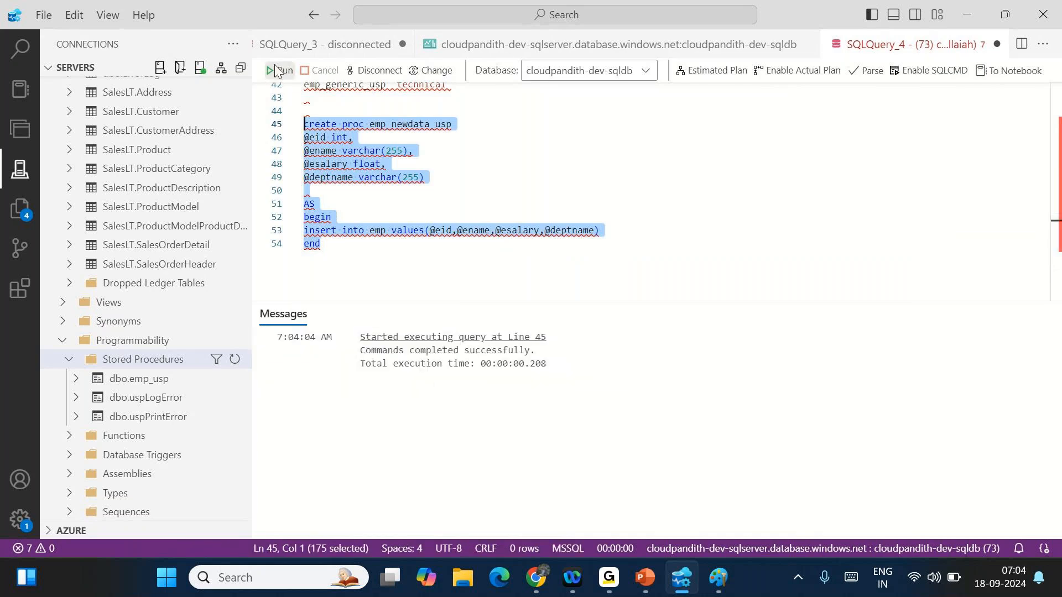
{"action": "left_click", "coordinate": [365, 269]}
{"action": "key", "text": "Return"}
{"action": "key", "text": "Return"}
- Run select * from emp to list all employee rows
{"action": "type", "text": "select * from emp"}
{"action": "left_click_drag", "start_coordinate": [397, 270], "coordinate": [301, 271]}
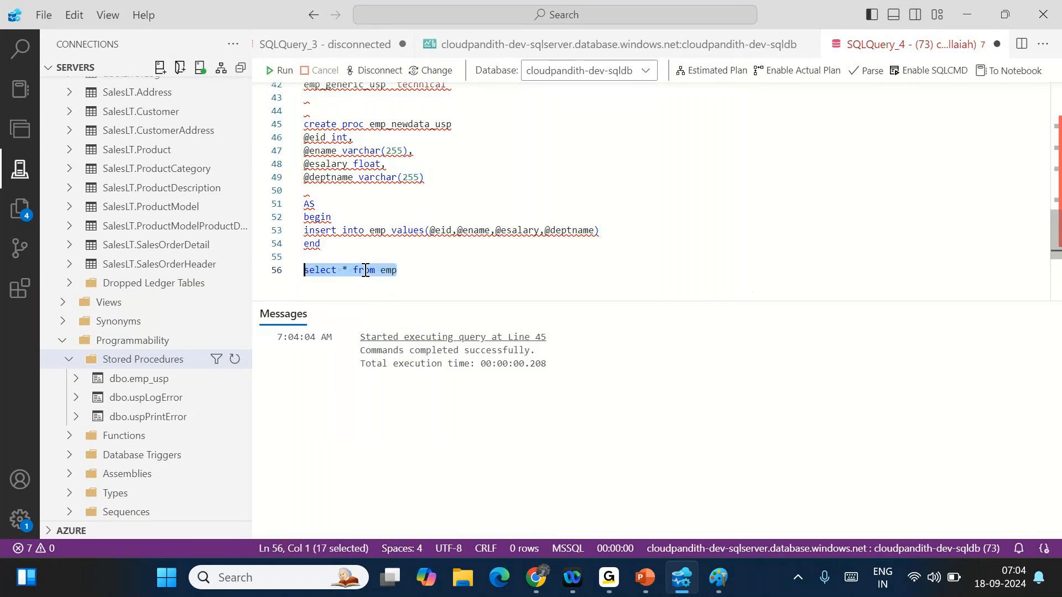
{"action": "left_click", "coordinate": [281, 71]}
{"action": "left_click", "coordinate": [419, 277]}
- Start an emp_newdata_usp call on line 58 with 100, an employee name and 10000
{"action": "key", "text": "Return"}
{"action": "key", "text": "Return"}
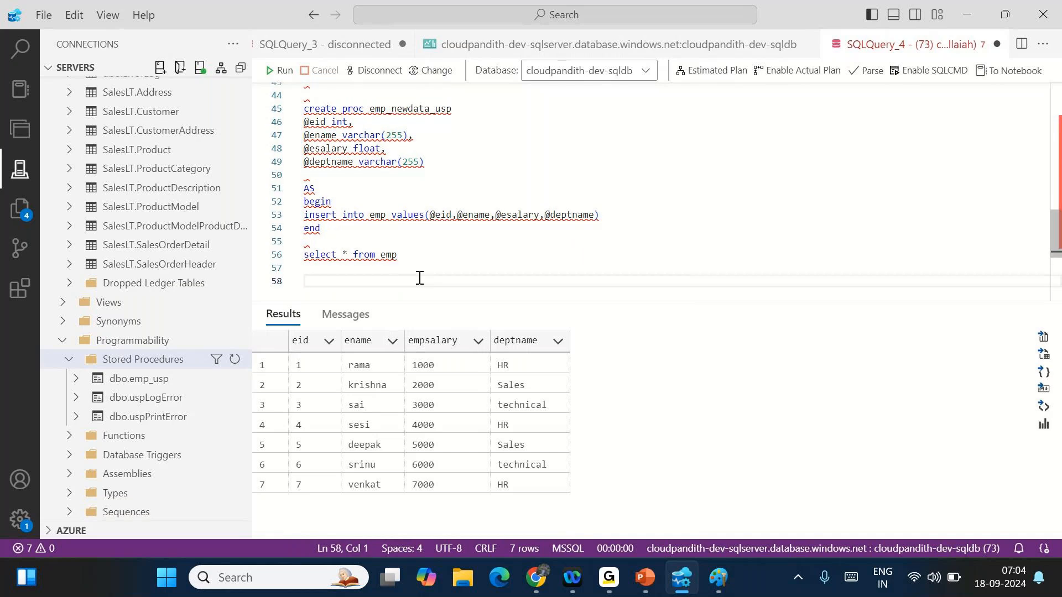
{"action": "double_click", "coordinate": [403, 109]}
{"action": "key", "text": "ctrl+c"}
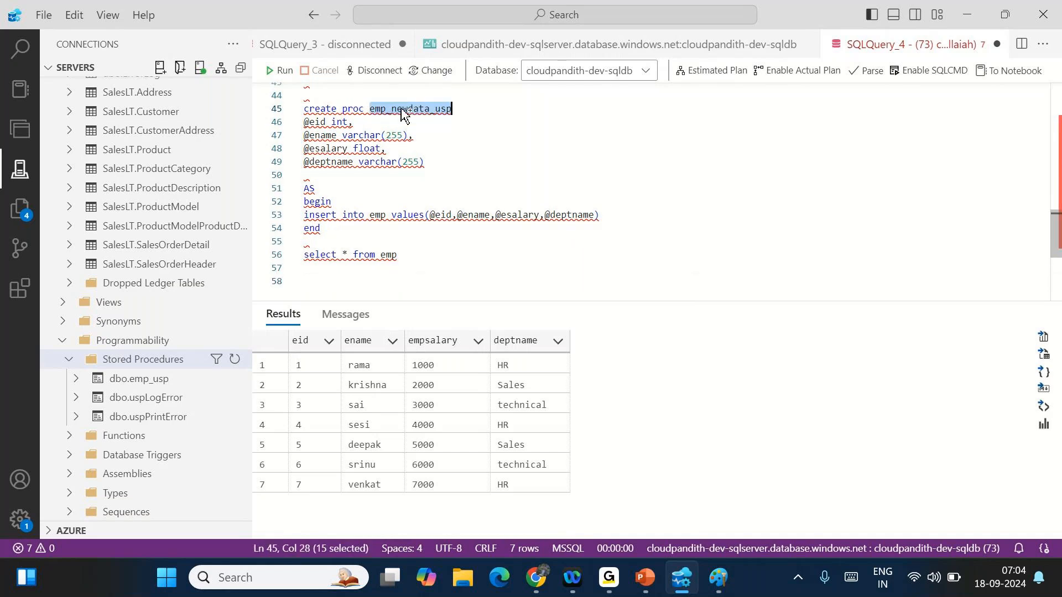
{"action": "left_click", "coordinate": [330, 277]}
{"action": "key", "text": "ctrl+v"}
{"action": "type", "text": "100"}
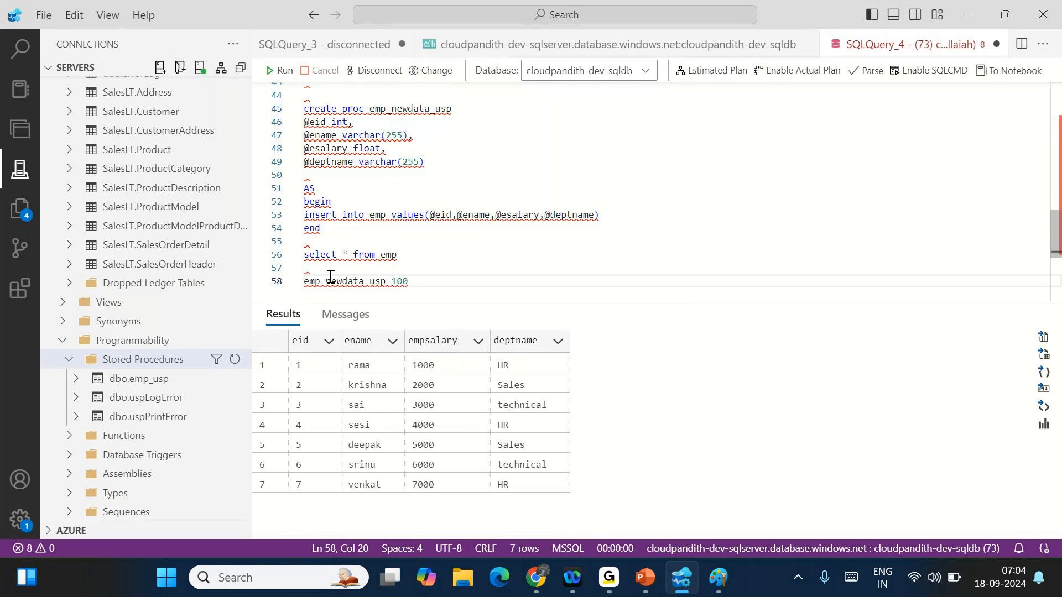
{"action": "type", "text": ",'raj',"}
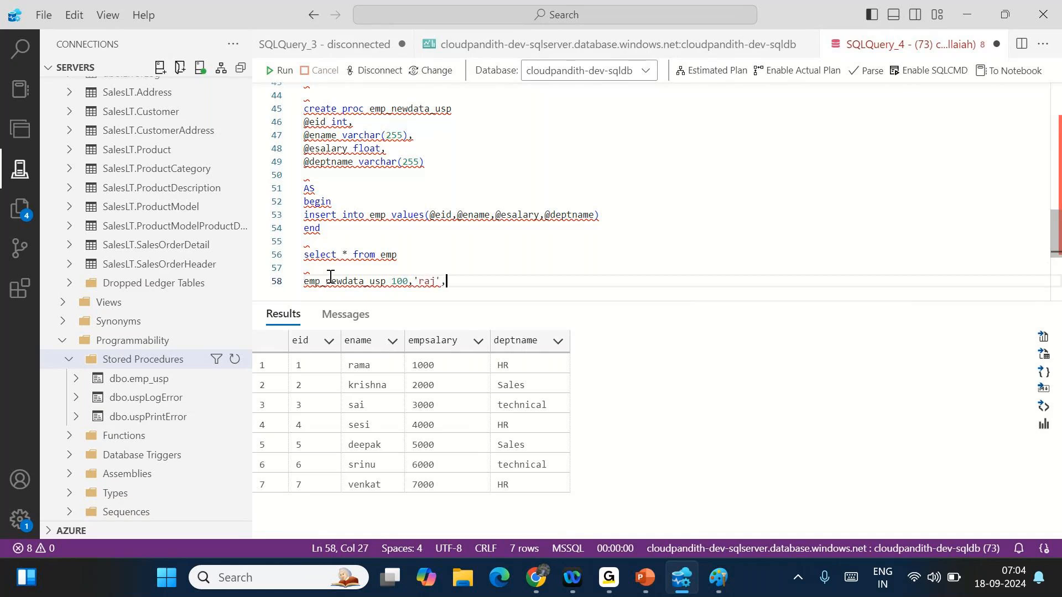
{"action": "type", "text": "10000,"}
- Complete the emp_newdata_usp call with department 'testing' and run it to insert the row
{"action": "key", "text": "BackSpace"}
{"action": "type", "text": ","}
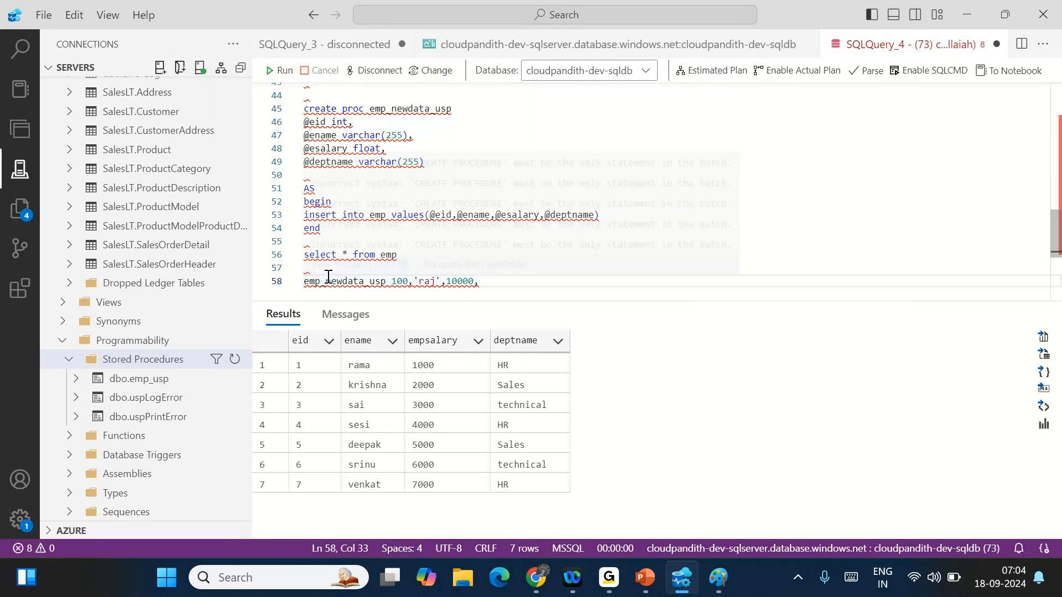
{"action": "mouse_move", "coordinate": [328, 277]}
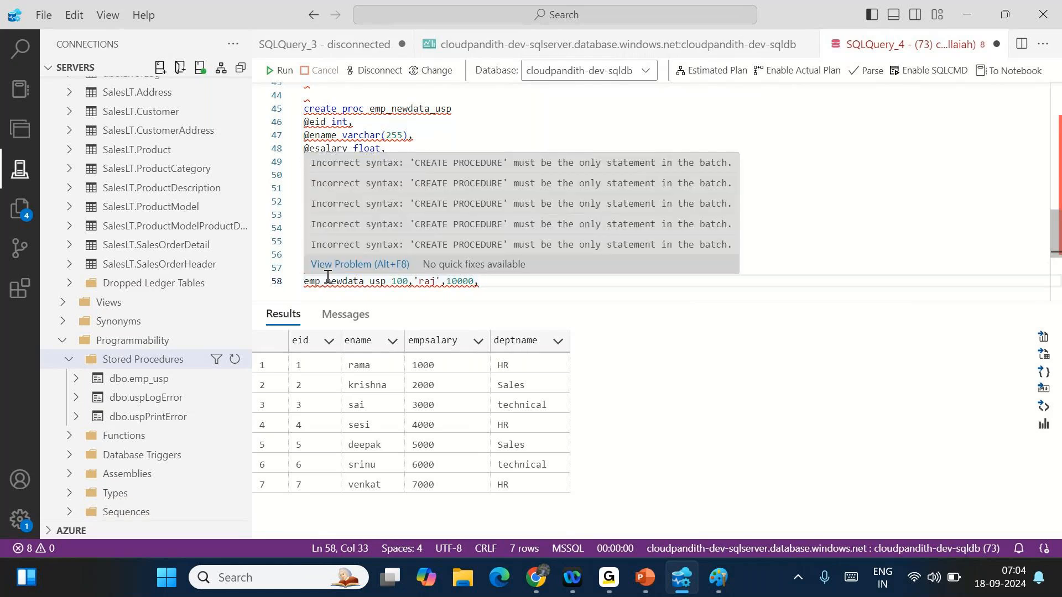
{"action": "type", "text": "''"}
{"action": "key", "text": "Left"}
{"action": "type", "text": "test"}
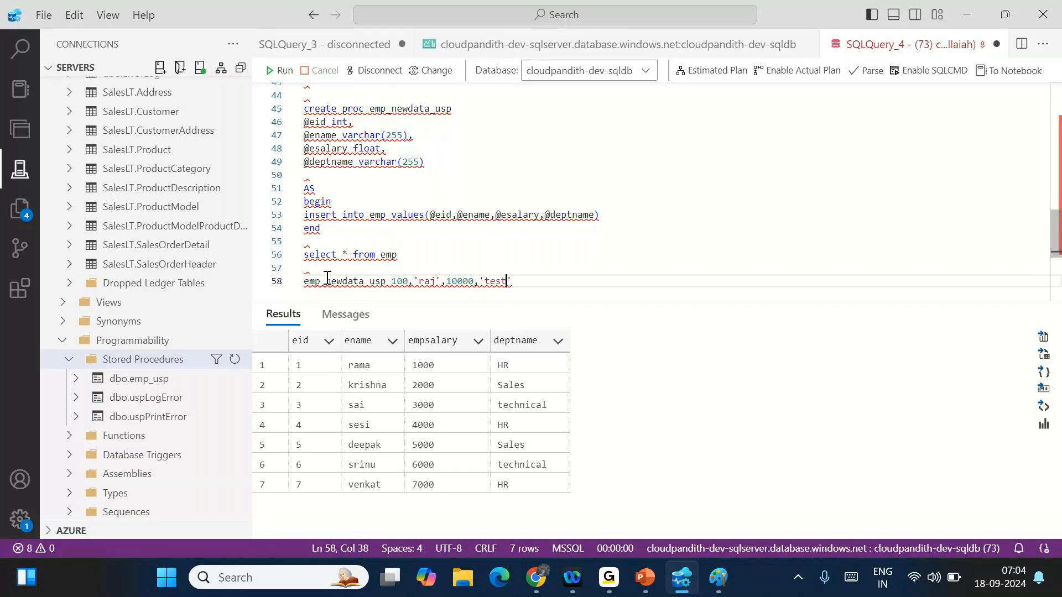
{"action": "type", "text": "ing"}
{"action": "key", "text": "shift+Home"}
{"action": "key", "text": "F5"}
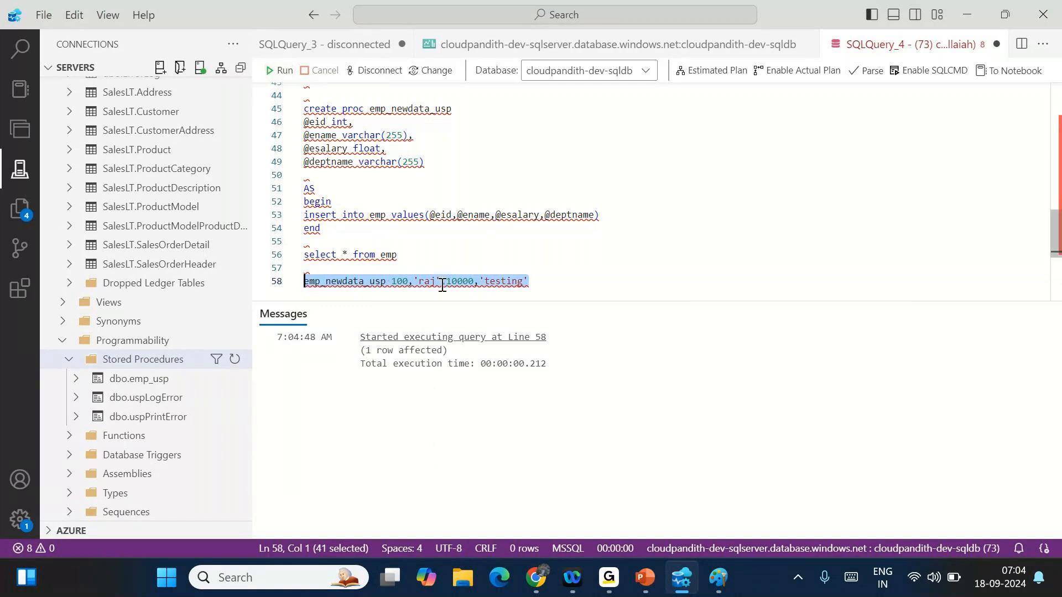
- Rerun select * from emp and inspect the new row with eid 100 and salary 10000
{"action": "left_click_drag", "start_coordinate": [404, 255], "coordinate": [302, 254]}
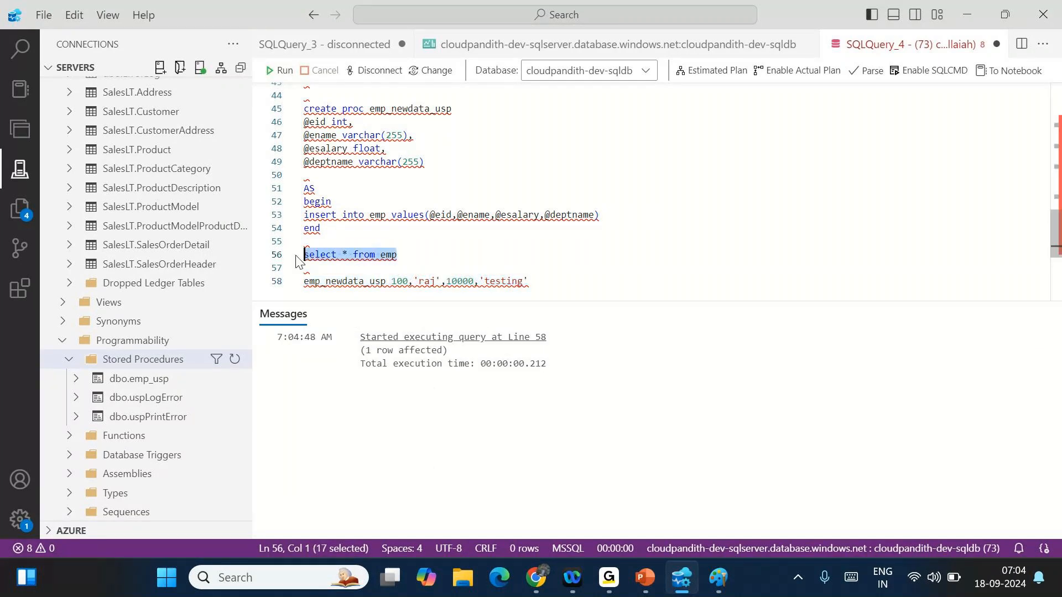
{"action": "left_click", "coordinate": [284, 74]}
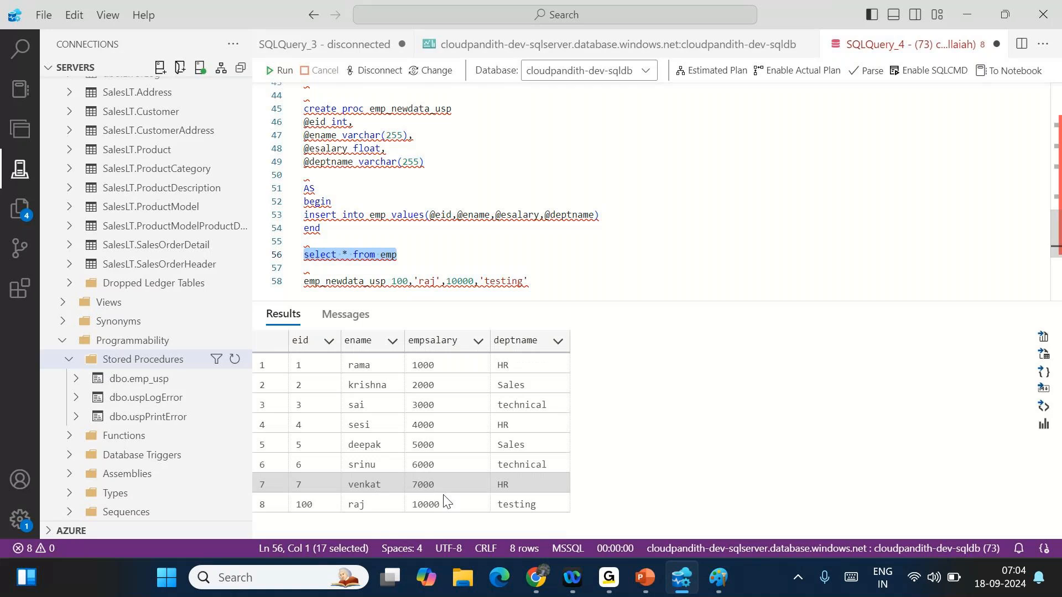
{"action": "left_click", "coordinate": [314, 501]}
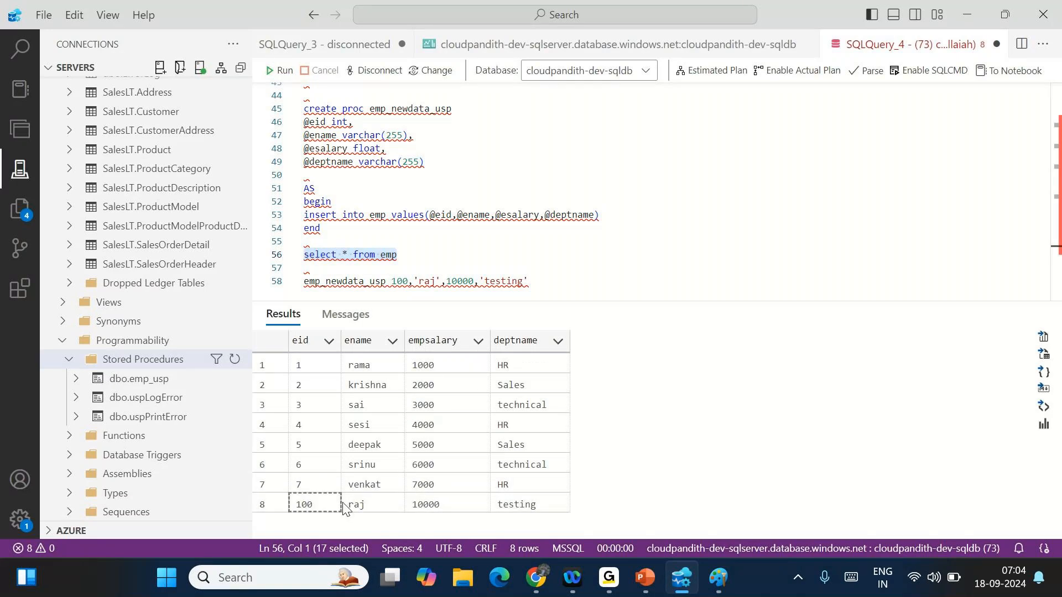
{"action": "left_click", "coordinate": [313, 505]}
{"action": "left_click_drag", "start_coordinate": [313, 505], "coordinate": [356, 503]}
{"action": "left_click", "coordinate": [356, 503]}
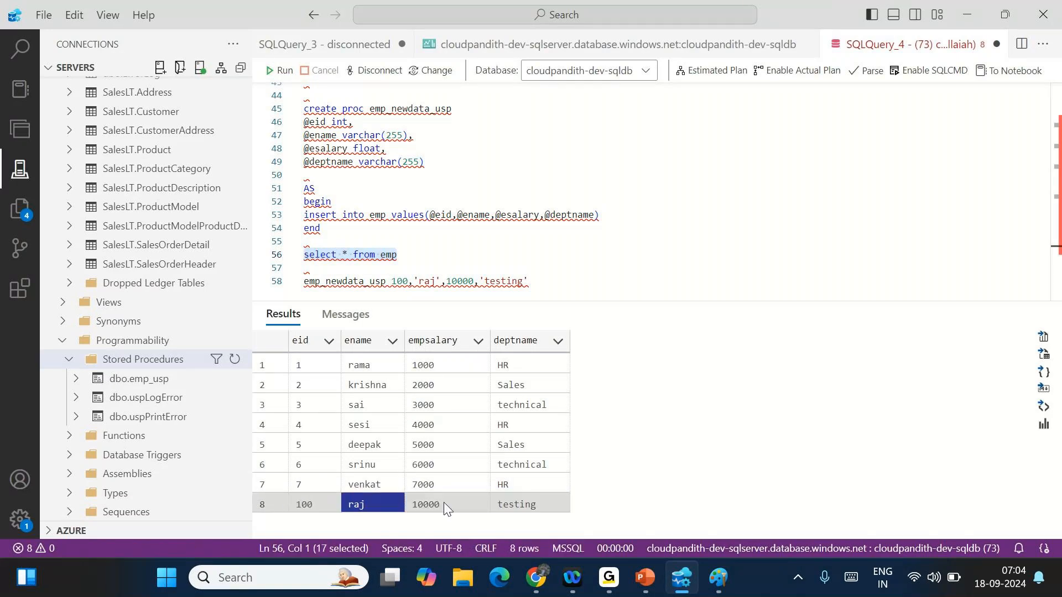
{"action": "left_click", "coordinate": [444, 502]}
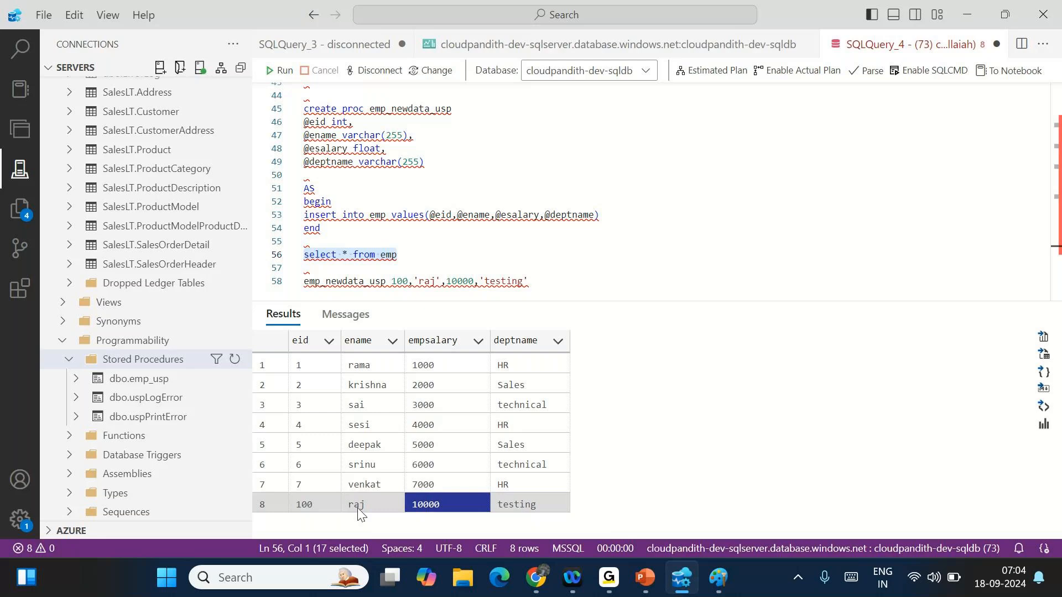
{"action": "left_click_drag", "start_coordinate": [357, 507], "coordinate": [318, 508]}
{"action": "left_click", "coordinate": [318, 508]}
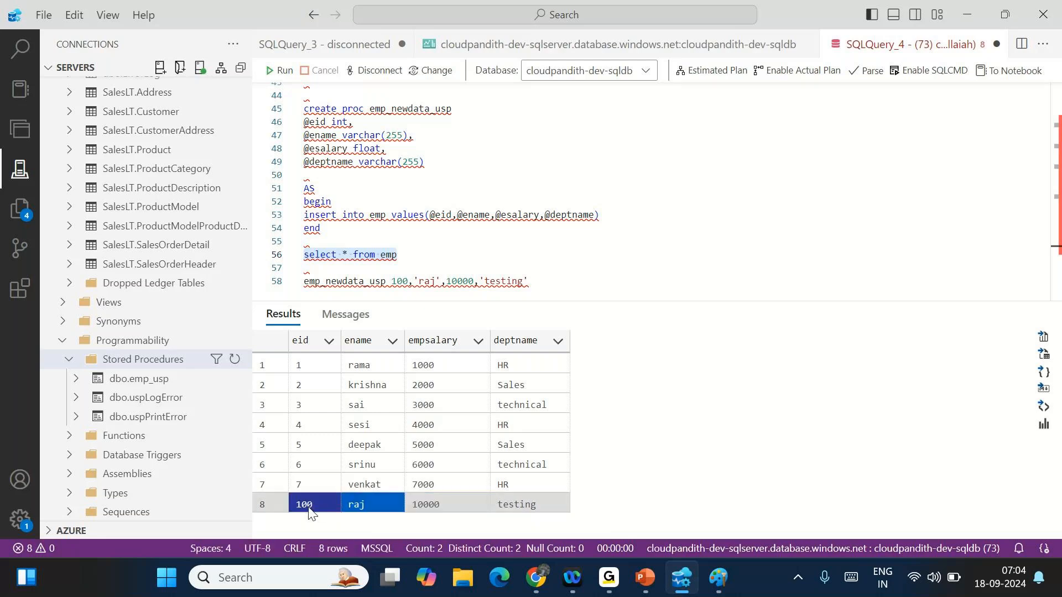
- Add blank lines after the procedure call on line 58 and review the script
{"action": "left_click", "coordinate": [554, 281]}
{"action": "scroll", "coordinate": [555, 282], "scroll_direction": "down", "scroll_amount": 2}
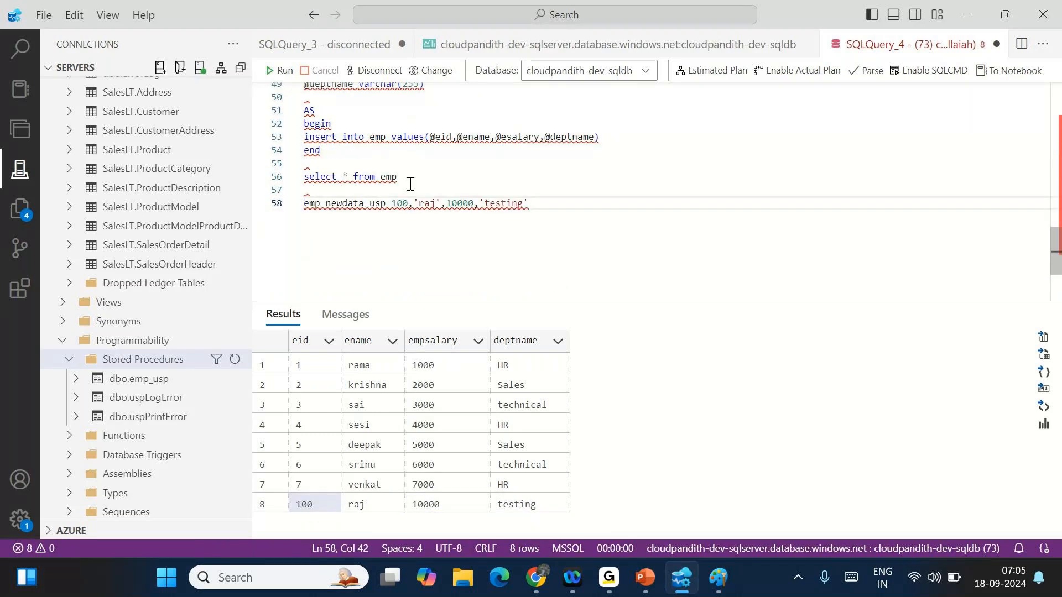
{"action": "left_click_drag", "start_coordinate": [407, 181], "coordinate": [300, 90]}
{"action": "scroll", "coordinate": [300, 90], "scroll_direction": "up", "scroll_amount": 1}
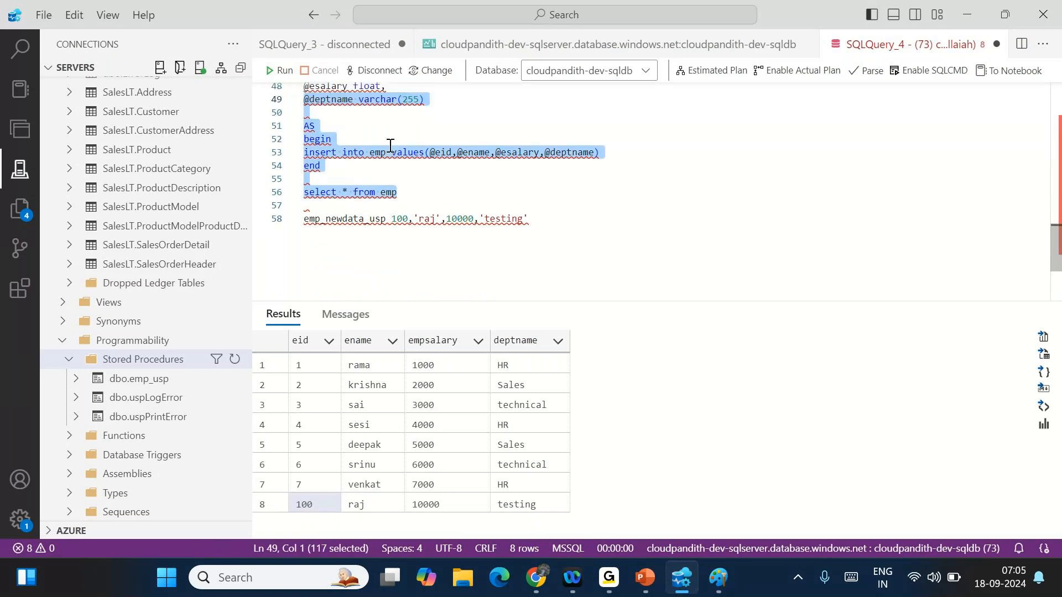
{"action": "left_click", "coordinate": [537, 236]}
{"action": "key", "text": "Return"}
{"action": "key", "text": "Return"}
{"action": "left_click", "coordinate": [537, 236]}
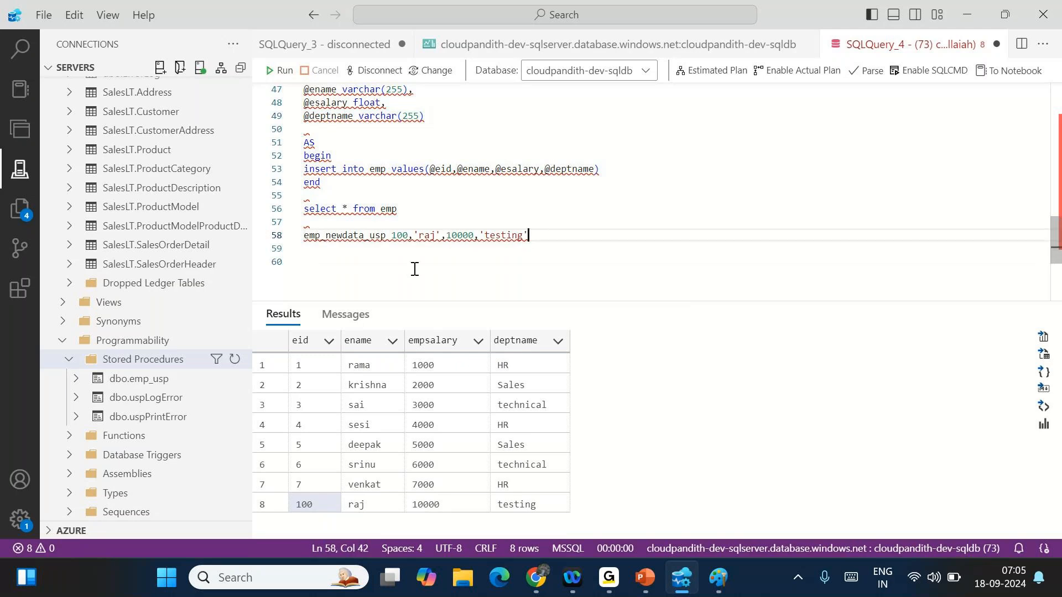
{"action": "scroll", "coordinate": [418, 157], "scroll_direction": "up", "scroll_amount": 1}
{"action": "scroll", "coordinate": [418, 157], "scroll_direction": "down", "scroll_amount": 2}
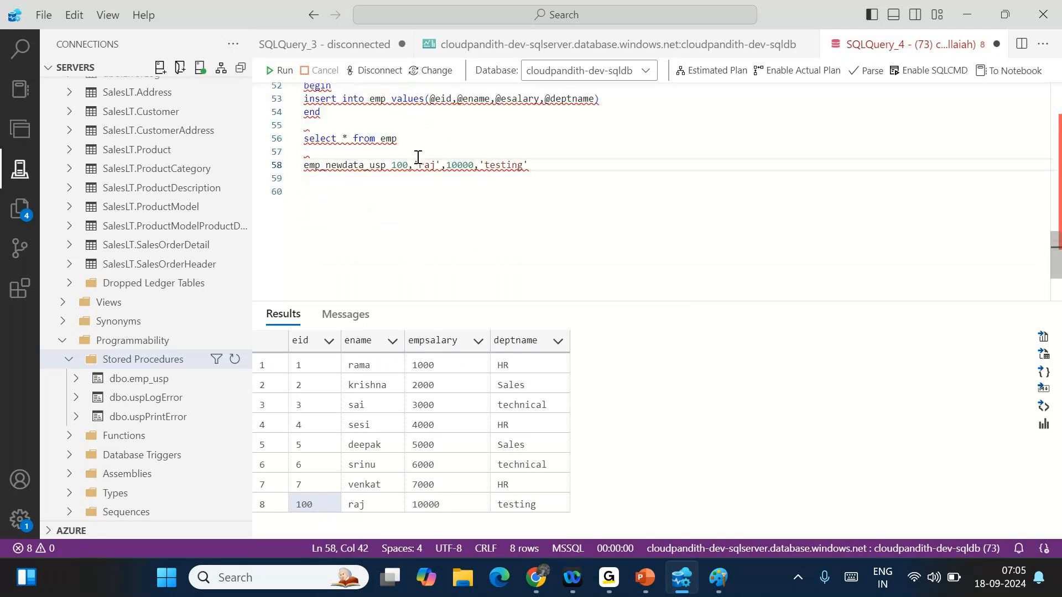
{"action": "scroll", "coordinate": [418, 157], "scroll_direction": "up", "scroll_amount": 10}
{"action": "scroll", "coordinate": [418, 157], "scroll_direction": "down", "scroll_amount": 2}
{"action": "scroll", "coordinate": [418, 157], "scroll_direction": "down", "scroll_amount": 8}
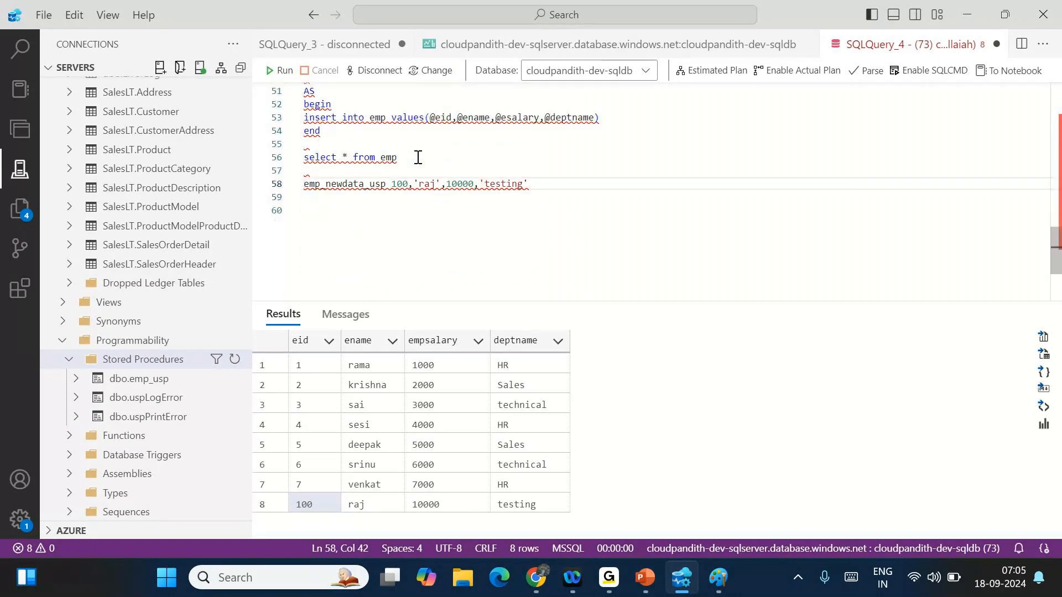
{"action": "scroll", "coordinate": [418, 157], "scroll_direction": "up", "scroll_amount": 3}
{"action": "scroll", "coordinate": [418, 157], "scroll_direction": "up", "scroll_amount": 4}
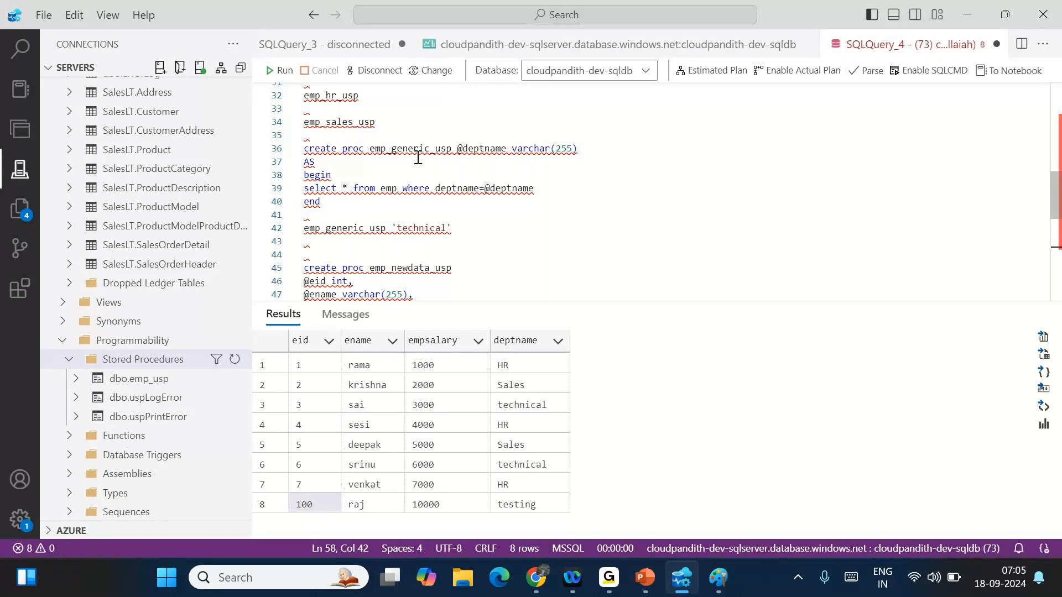
- In the Azure portal, view the sink storage account's containers
{"action": "left_click", "coordinate": [535, 589]}
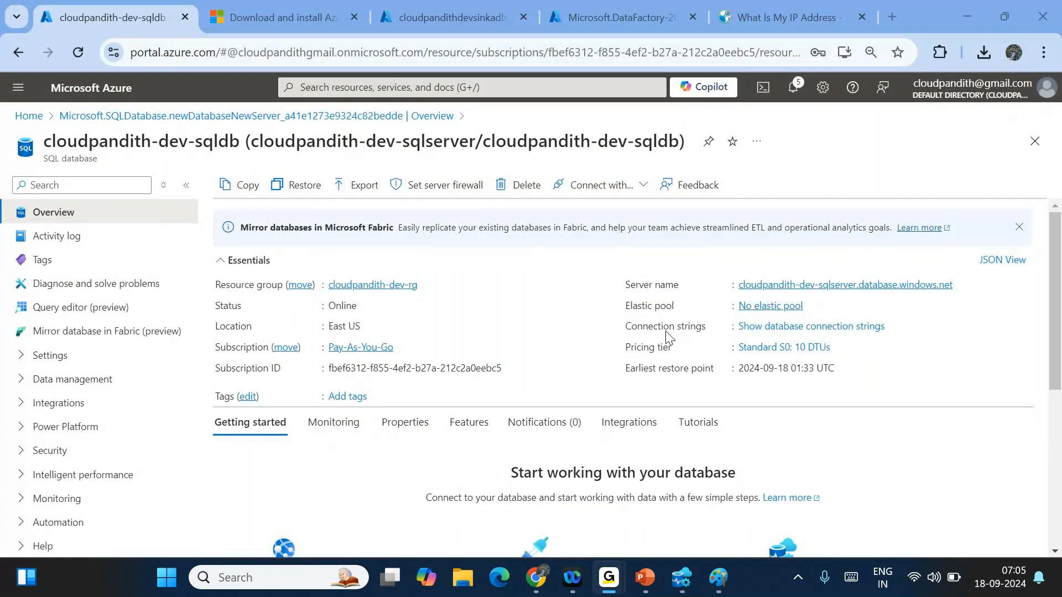
{"action": "left_click", "coordinate": [354, 17]}
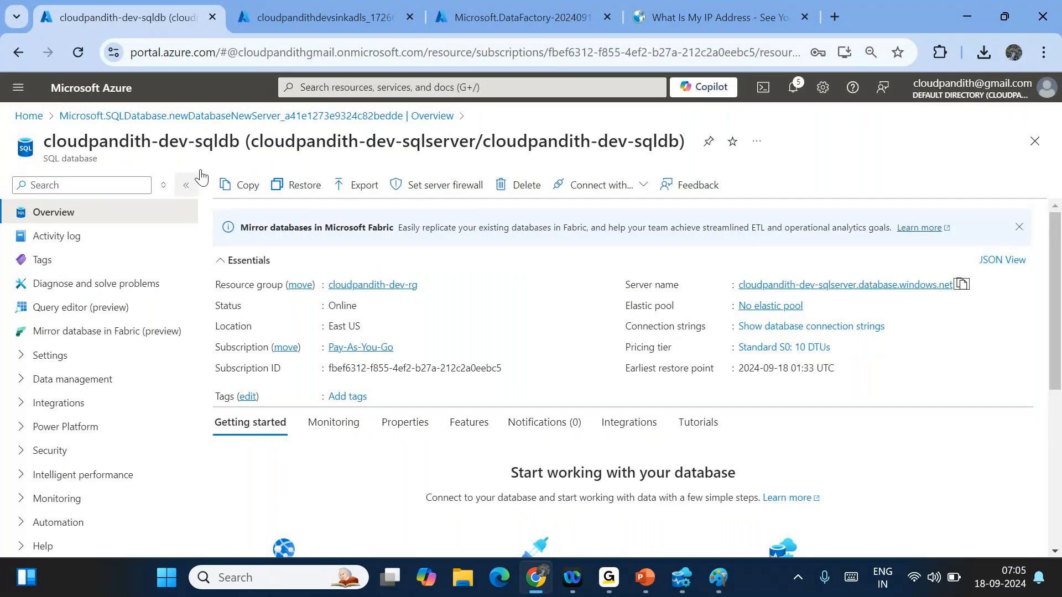
{"action": "key", "text": "ctrl+Tab"}
{"action": "key", "text": "ctrl+Tab"}
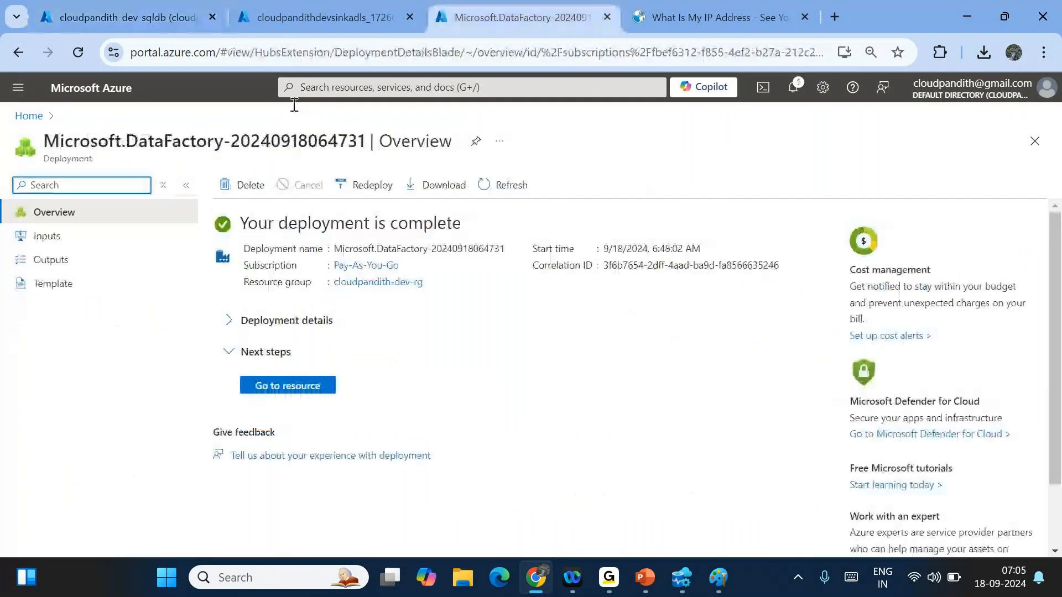
{"action": "left_click", "coordinate": [342, 7]}
{"action": "left_click", "coordinate": [286, 366]}
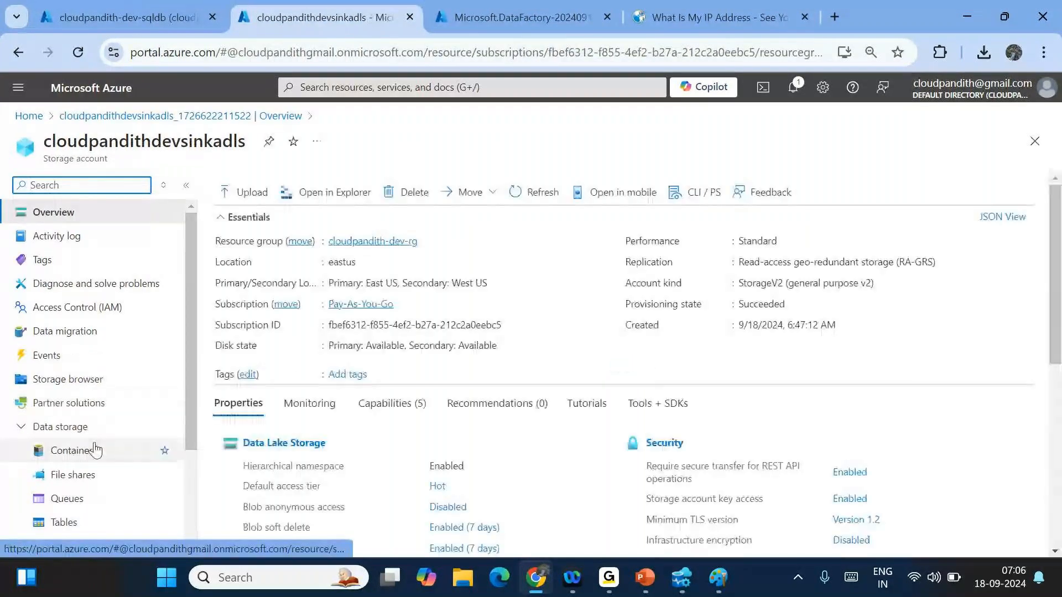
{"action": "left_click", "coordinate": [95, 449]}
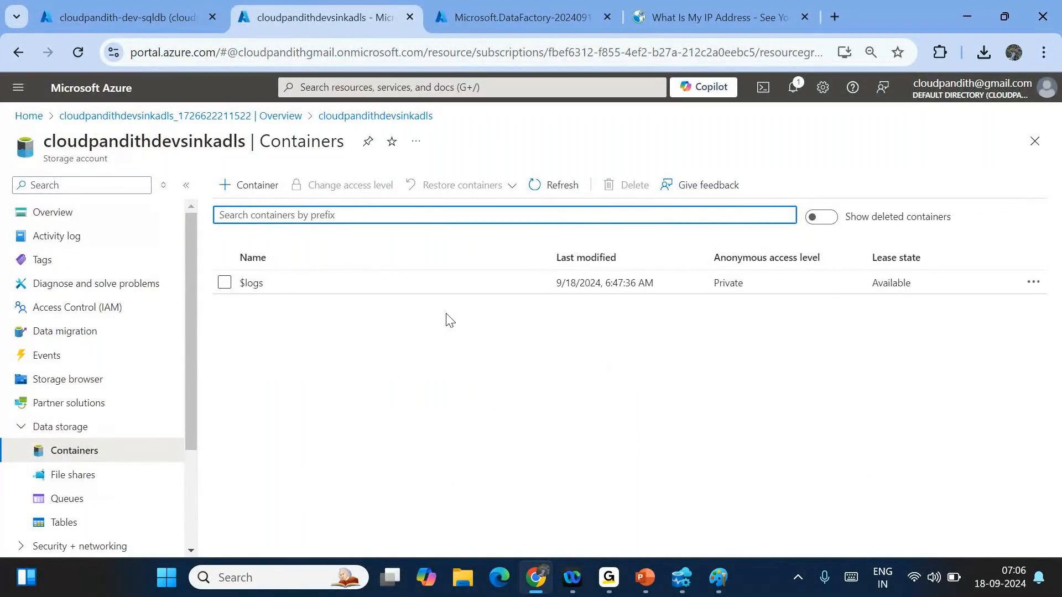
{"action": "left_click", "coordinate": [657, 343]}
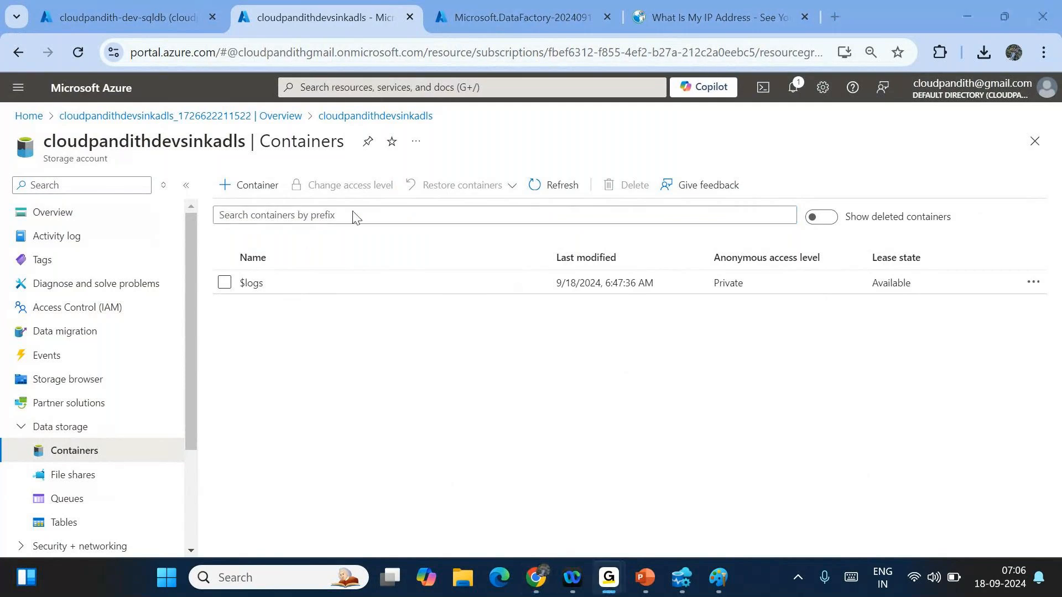
- Go to the cloudpandith-dev-adfws data factory resource and launch Azure Data Factory Studio
{"action": "left_click", "coordinate": [521, 14]}
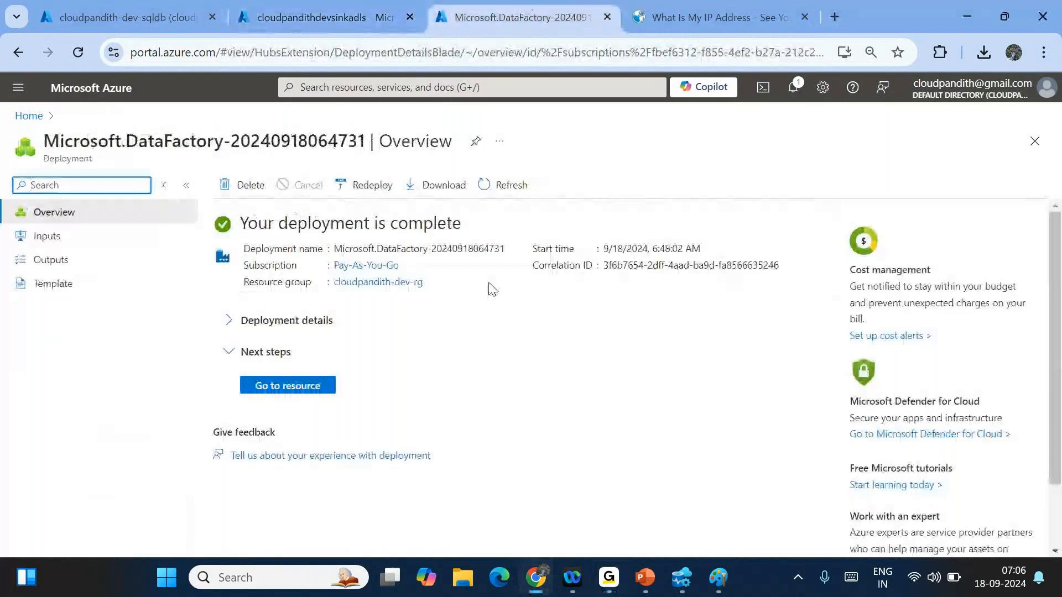
{"action": "left_click", "coordinate": [281, 387]}
{"action": "left_click", "coordinate": [805, 17]}
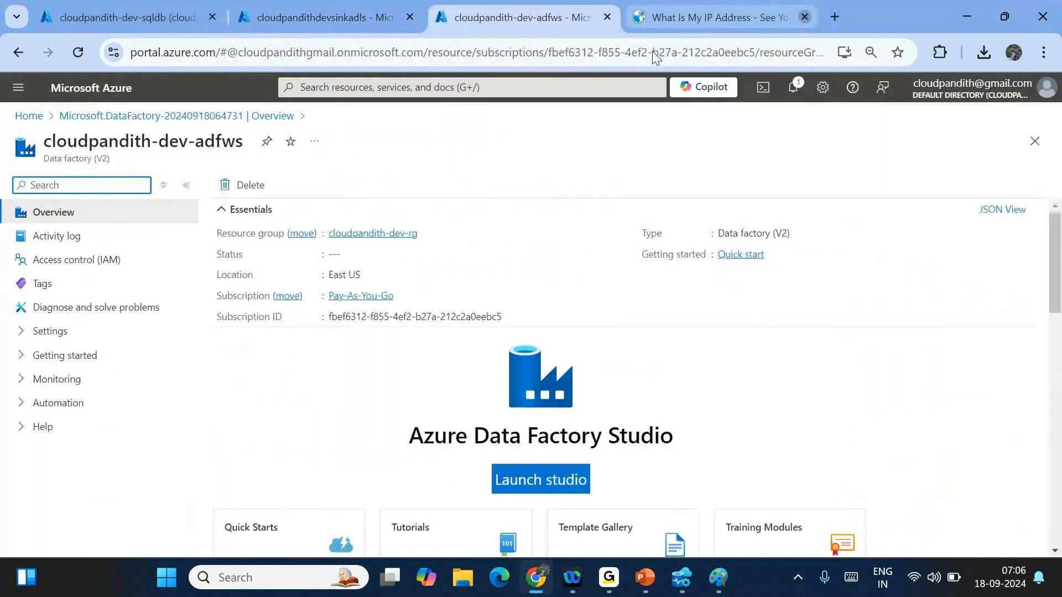
{"action": "left_click", "coordinate": [531, 478]}
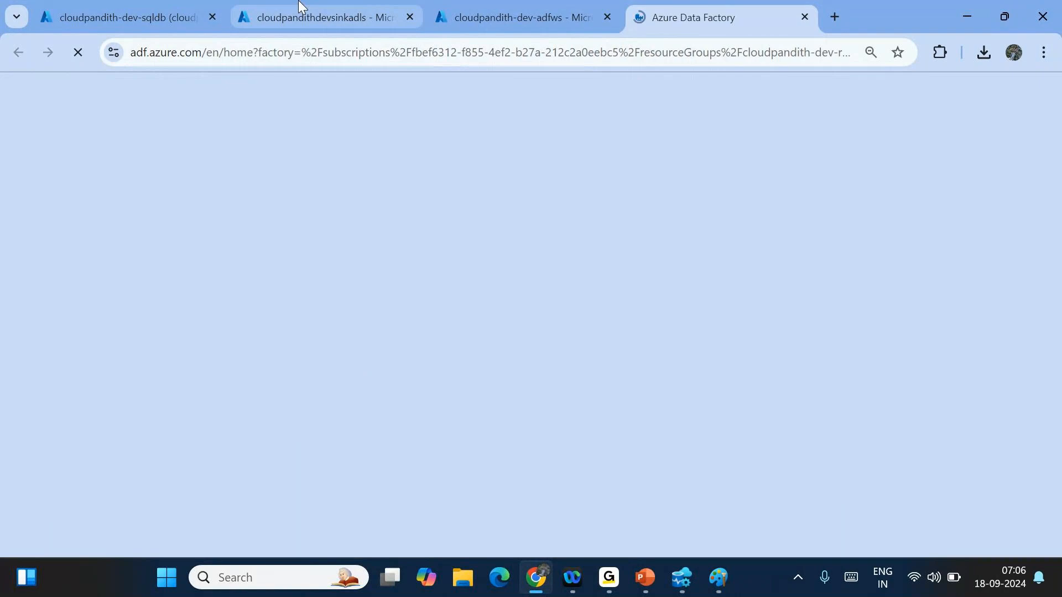
{"action": "left_click", "coordinate": [299, 5]}
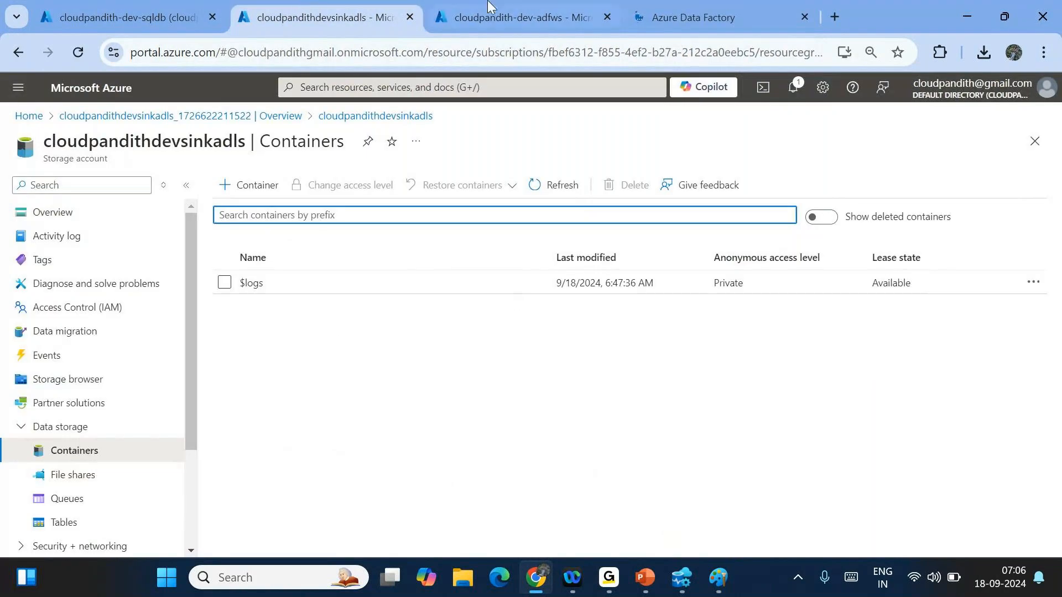
{"action": "left_click", "coordinate": [688, 15]}
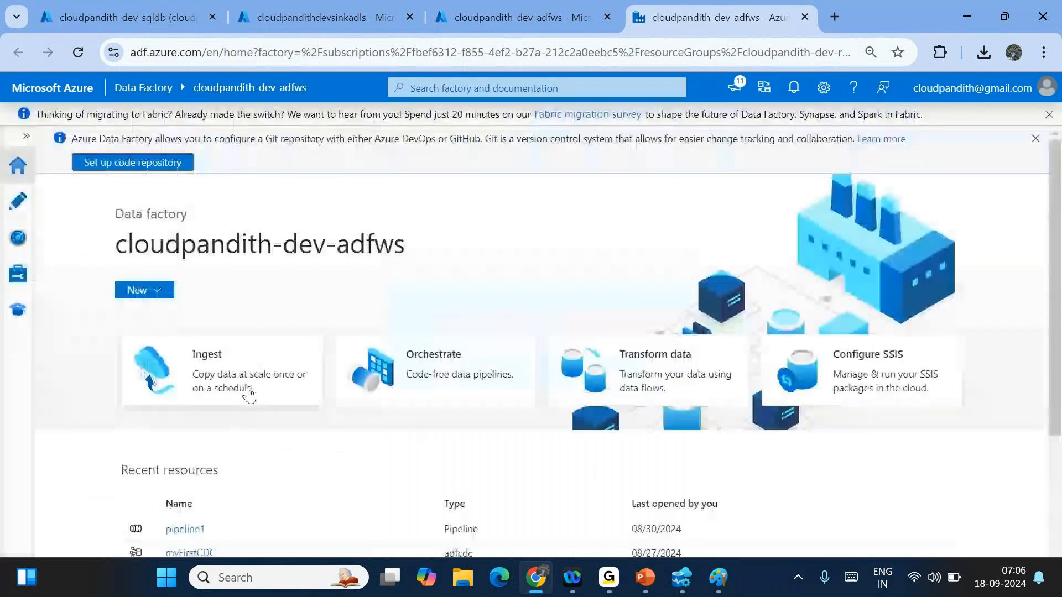
- Start a new Azure SQL Database linked service named LS_SQLDB_Source
{"action": "left_click", "coordinate": [13, 293]}
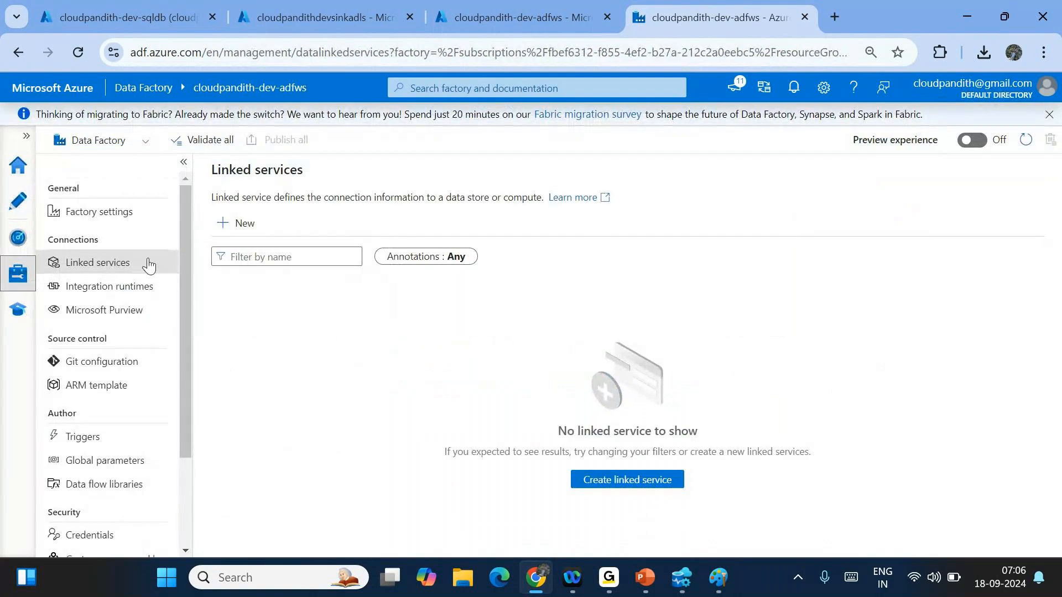
{"action": "left_click", "coordinate": [244, 221]}
{"action": "left_click", "coordinate": [653, 174]}
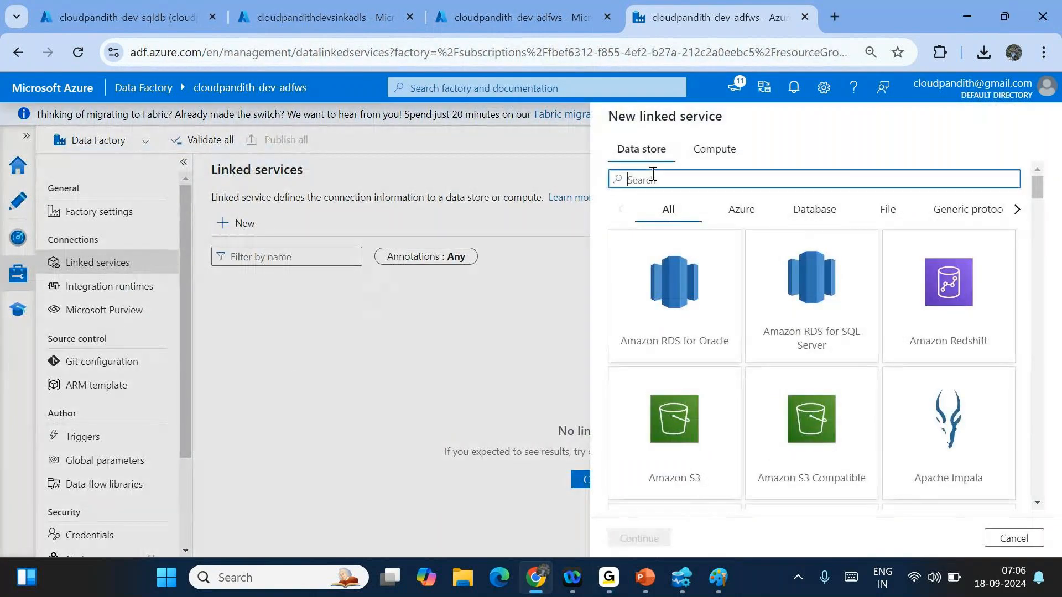
{"action": "type", "text": "sql da"}
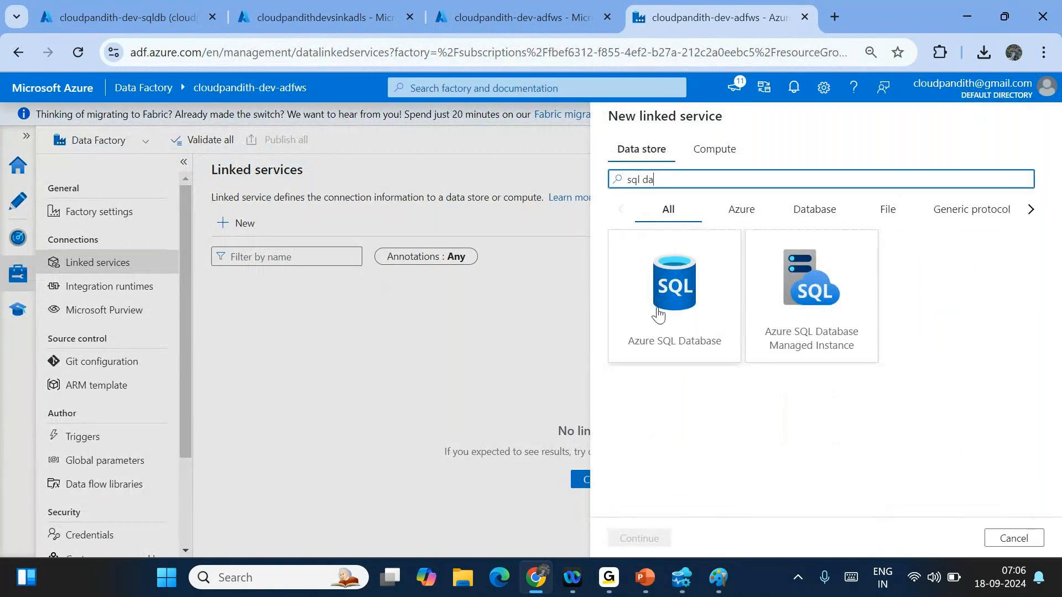
{"action": "double_click", "coordinate": [657, 314]}
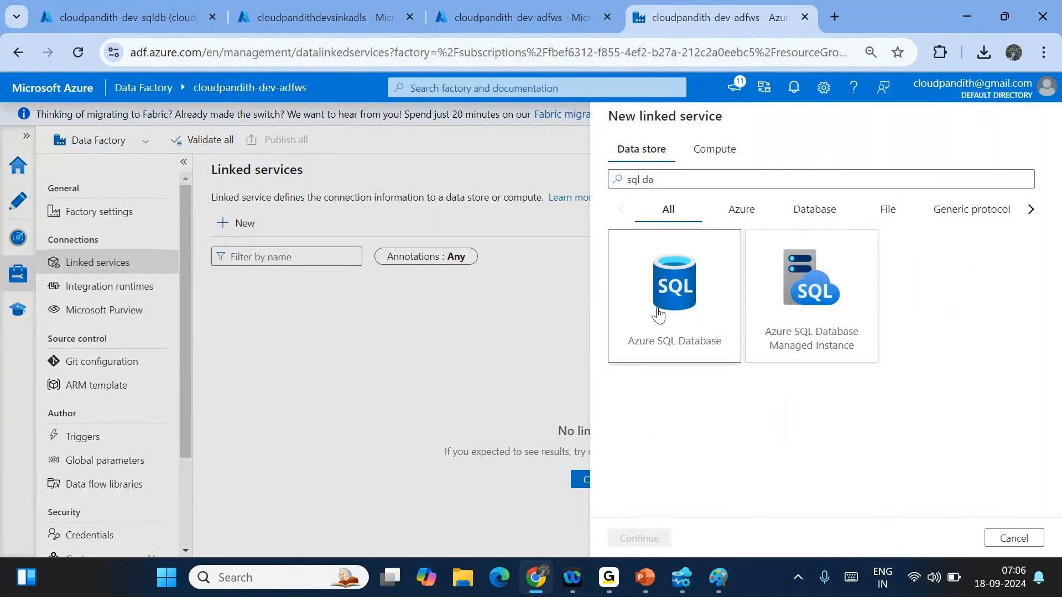
{"action": "triple_click", "coordinate": [717, 177]}
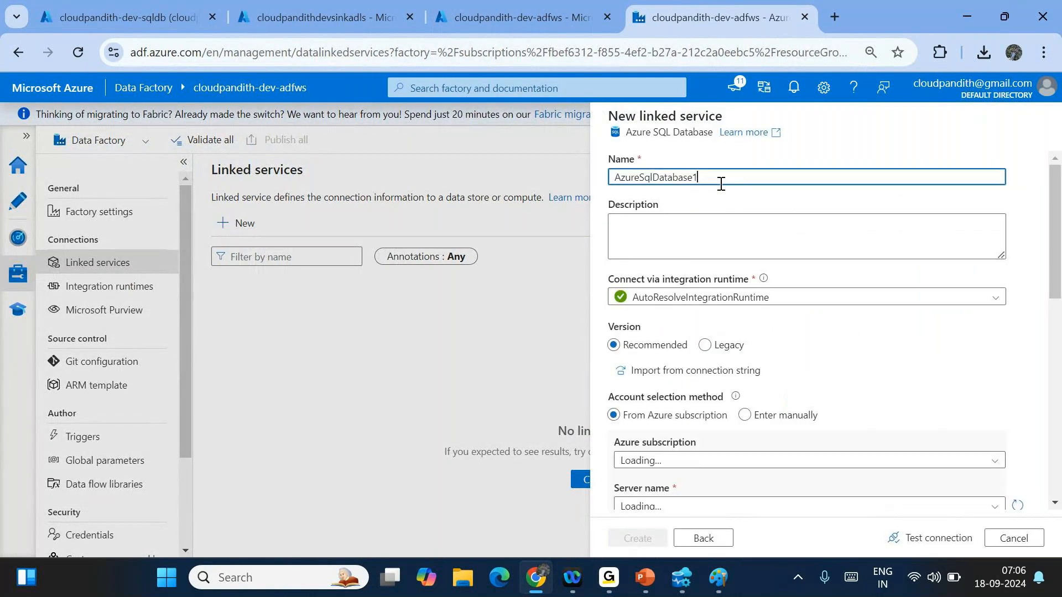
{"action": "key", "text": "BackSpace"}
{"action": "type", "text": "LS_SQLDB"}
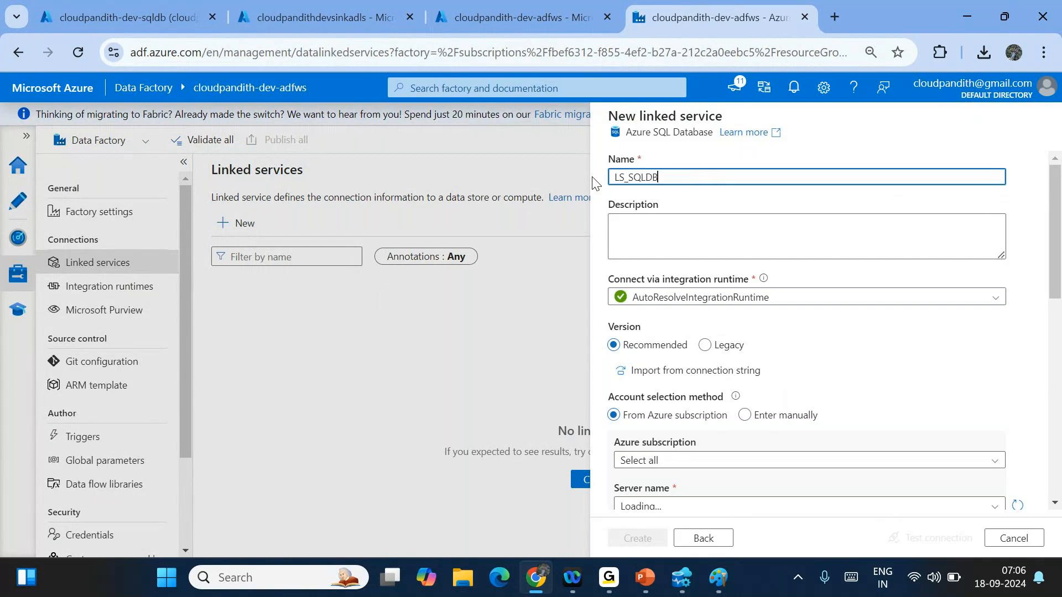
{"action": "type", "text": "_Source"}
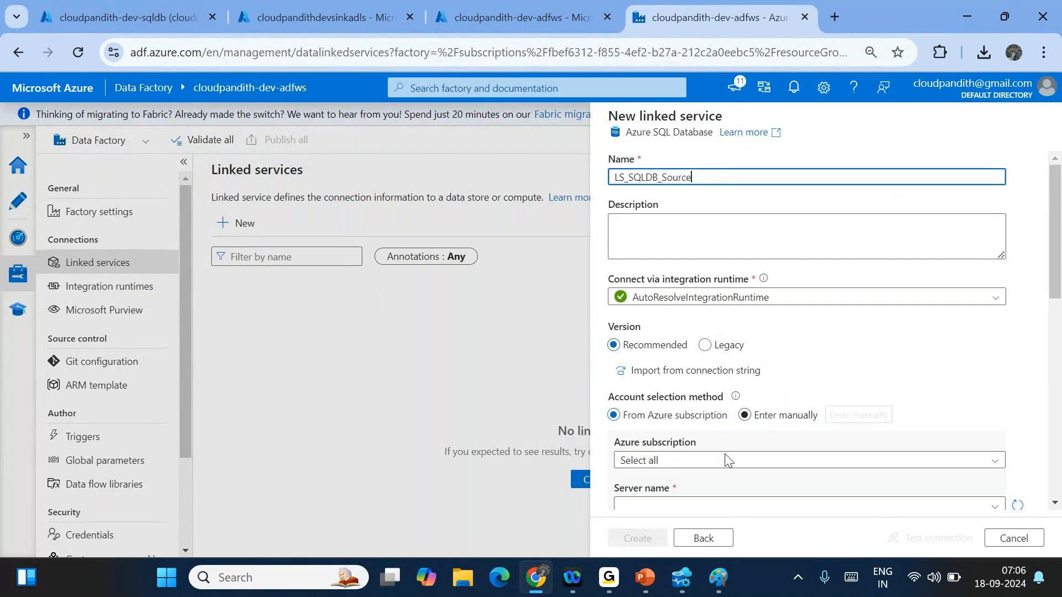
{"action": "left_click", "coordinate": [662, 459]}
{"action": "scroll", "coordinate": [662, 459], "scroll_direction": "down", "scroll_amount": 5}
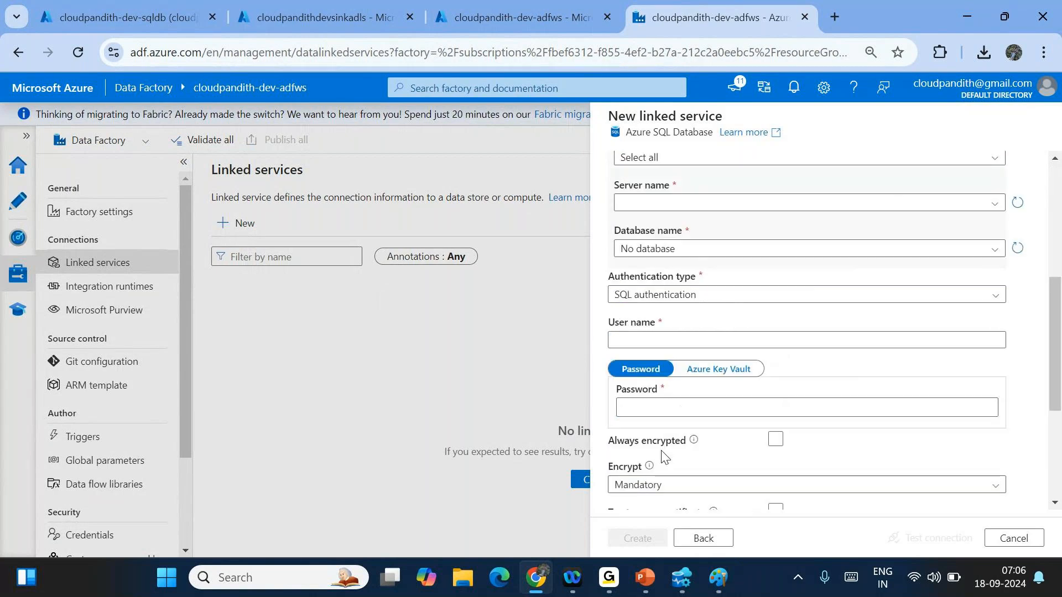
{"action": "scroll", "coordinate": [669, 210], "scroll_direction": "up", "scroll_amount": 2}
- Select the Pay-As-You-Go subscription, cloudpandith-dev-sqlserver server and cloudpandith-dev-sqldb database
{"action": "left_click", "coordinate": [649, 236]}
{"action": "left_click", "coordinate": [652, 274]}
{"action": "left_click", "coordinate": [679, 281]}
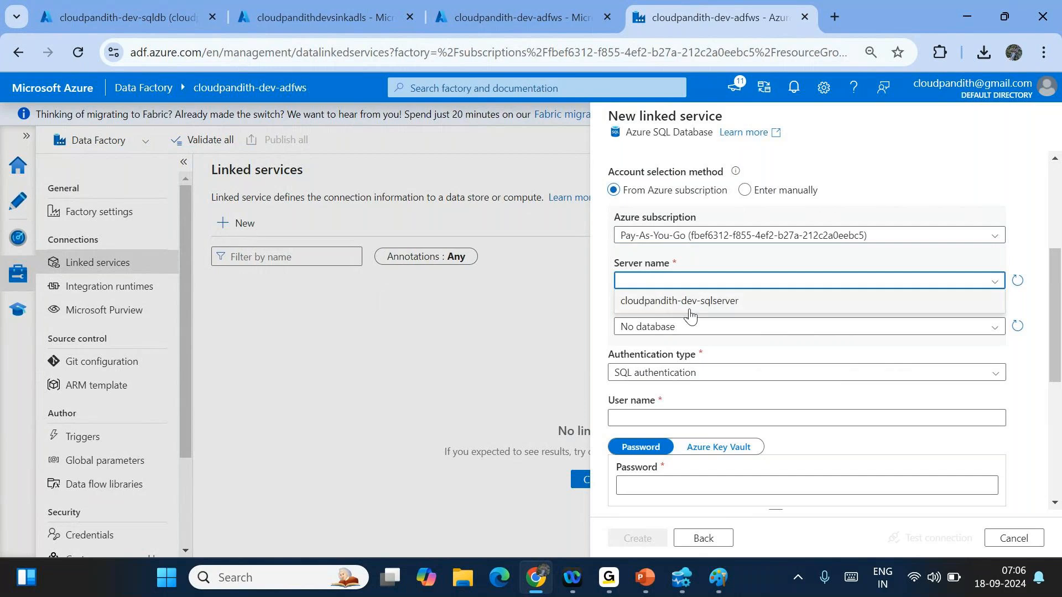
{"action": "left_click", "coordinate": [690, 302]}
{"action": "left_click", "coordinate": [653, 271]}
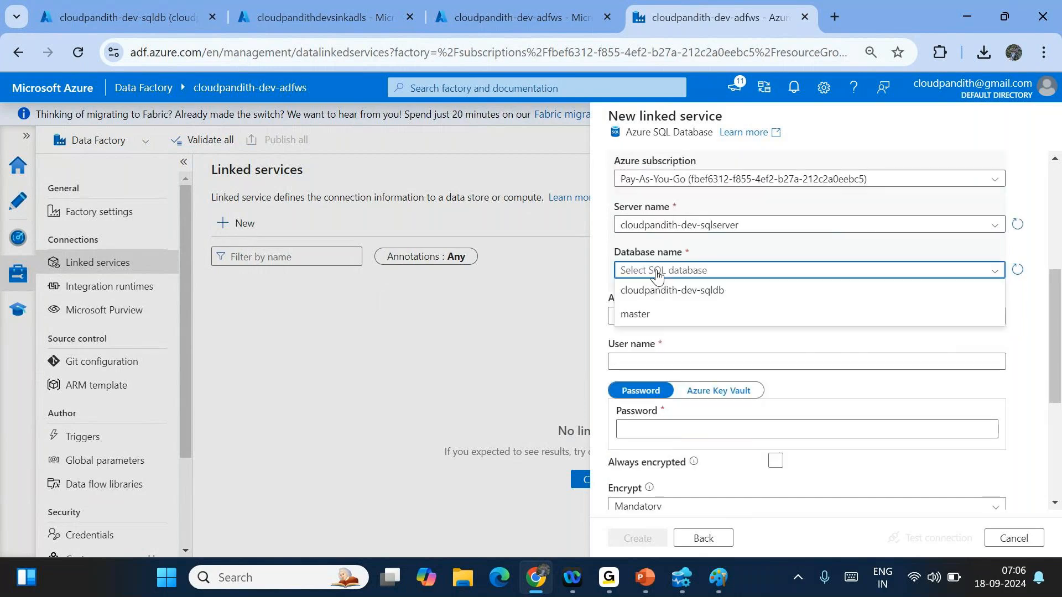
{"action": "left_click", "coordinate": [674, 288]}
- Enter the SQL authentication user name and password
{"action": "left_click", "coordinate": [622, 305]}
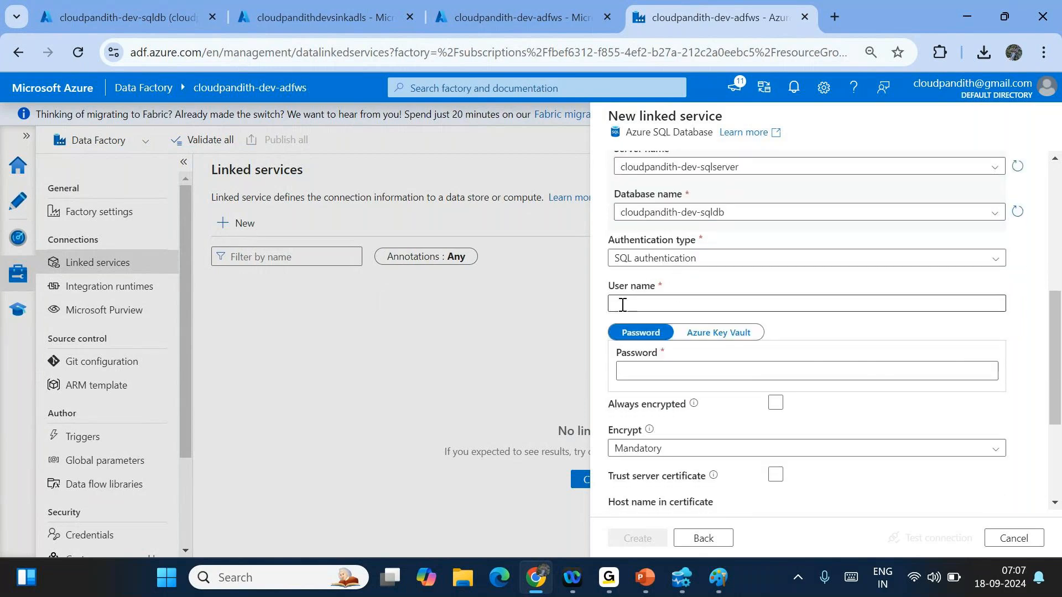
{"action": "left_click", "coordinate": [622, 305]}
{"action": "type", "text": "mallaiah"}
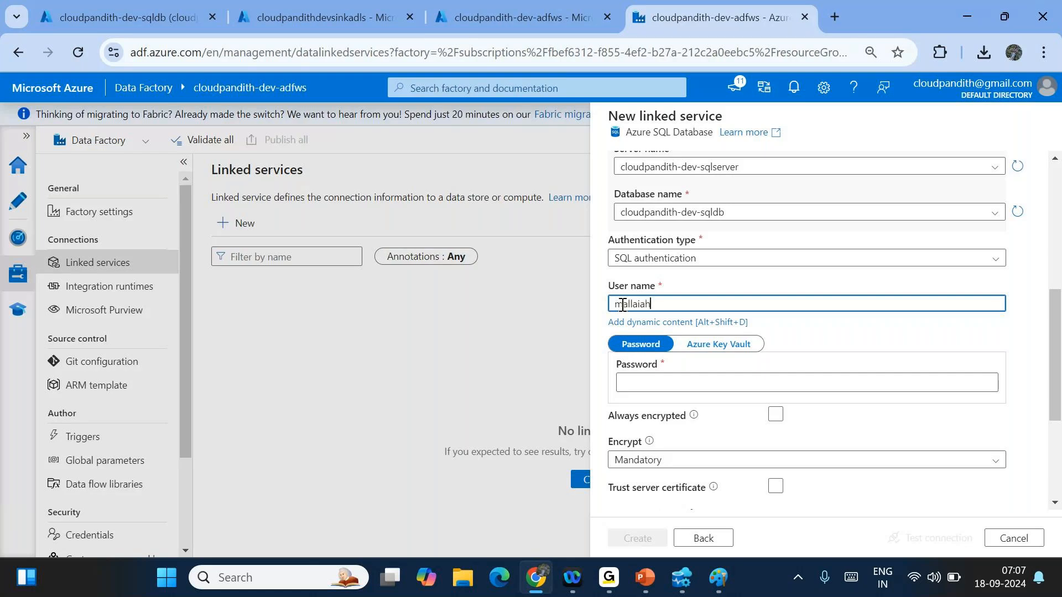
{"action": "left_click", "coordinate": [645, 381]}
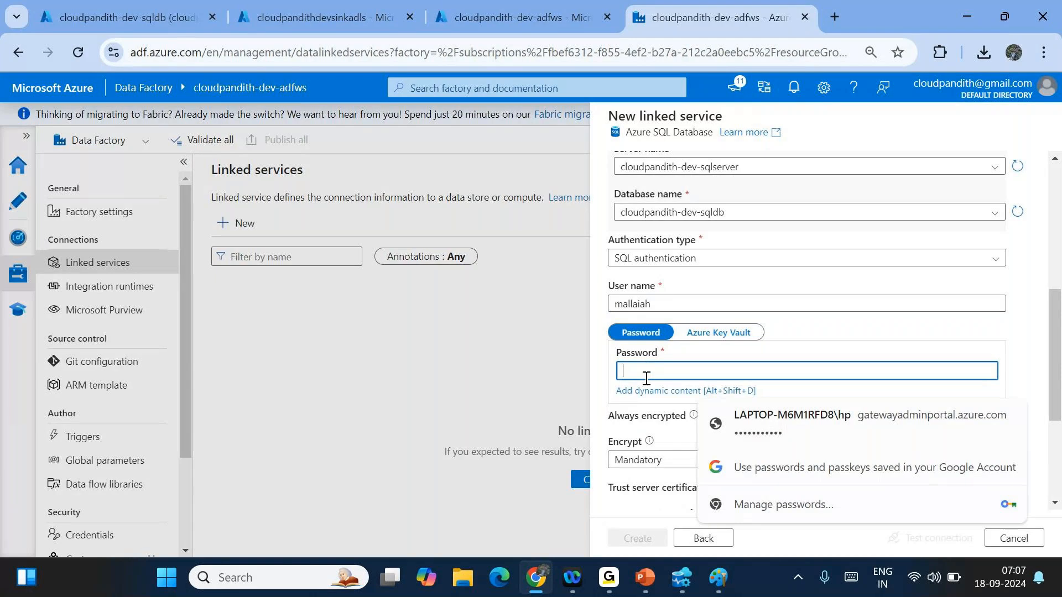
{"action": "type", "text": "•••••"}
{"action": "key", "text": "BackSpace"}
{"action": "key", "text": "BackSpace"}
{"action": "key", "text": "BackSpace"}
{"action": "key", "text": "BackSpace"}
{"action": "key", "text": "BackSpace"}
{"action": "type", "text": "••••"}
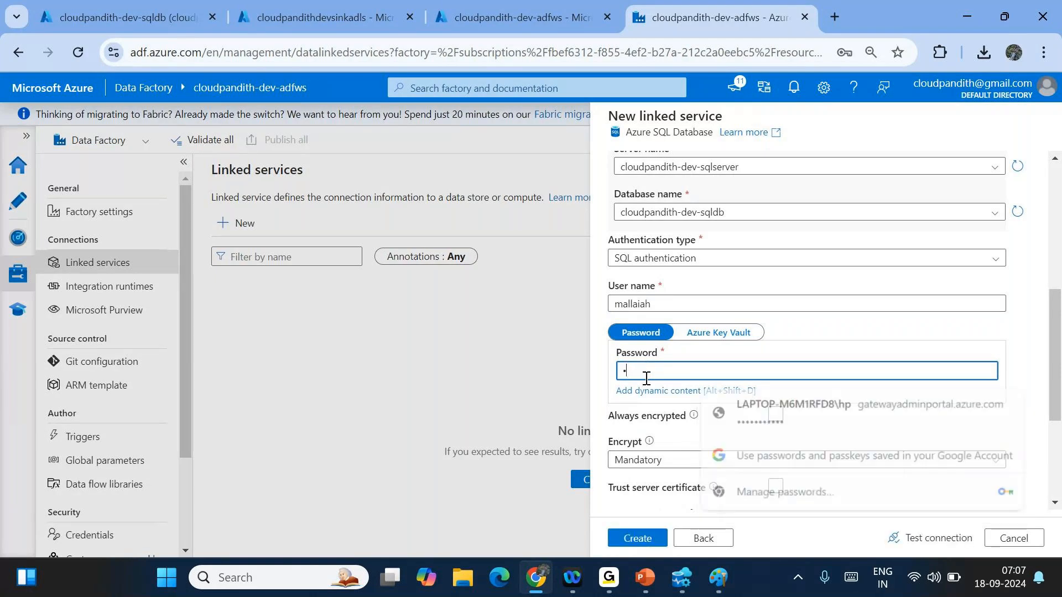
{"action": "type", "text": "••••••••"}
{"action": "left_click", "coordinate": [885, 335]}
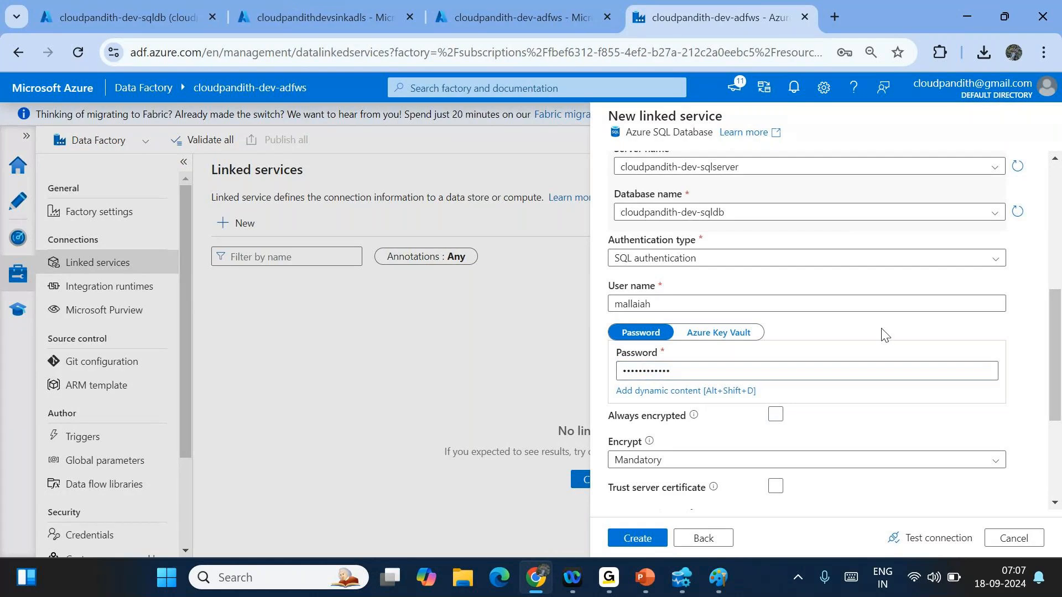
- Test the SQL database connection and create the linked service
{"action": "scroll", "coordinate": [883, 334], "scroll_direction": "down", "scroll_amount": 2}
{"action": "scroll", "coordinate": [813, 387], "scroll_direction": "down", "scroll_amount": 1}
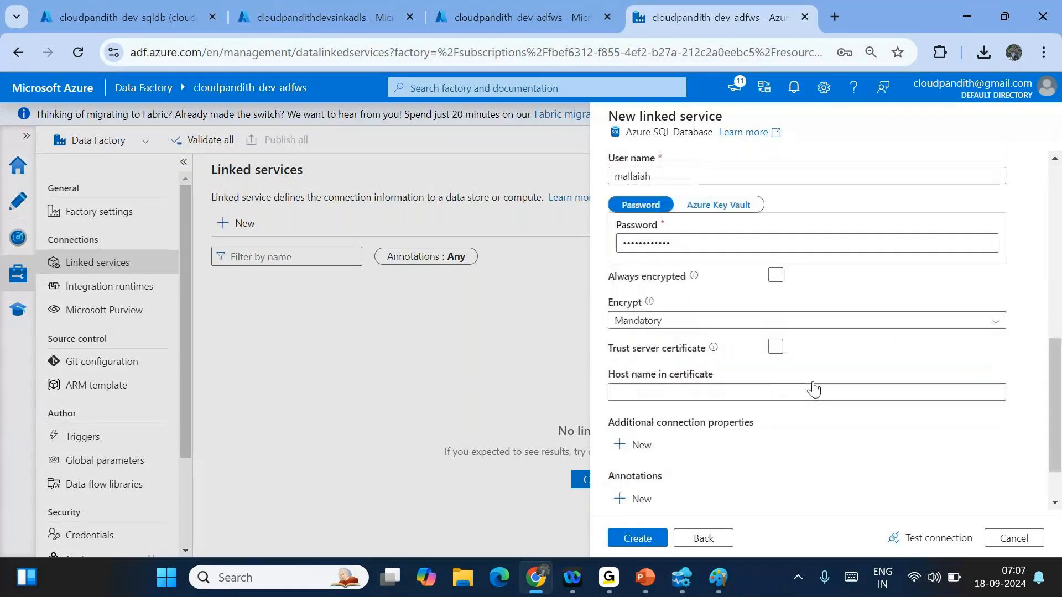
{"action": "scroll", "coordinate": [700, 325], "scroll_direction": "up", "scroll_amount": 2}
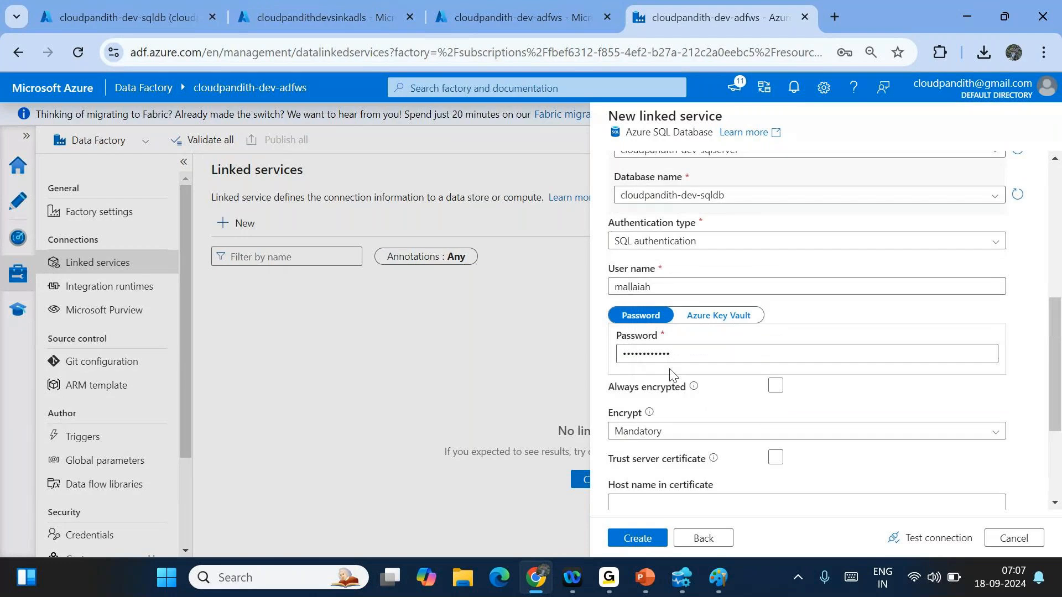
{"action": "scroll", "coordinate": [663, 332], "scroll_direction": "up", "scroll_amount": 2}
{"action": "scroll", "coordinate": [737, 346], "scroll_direction": "down", "scroll_amount": 5}
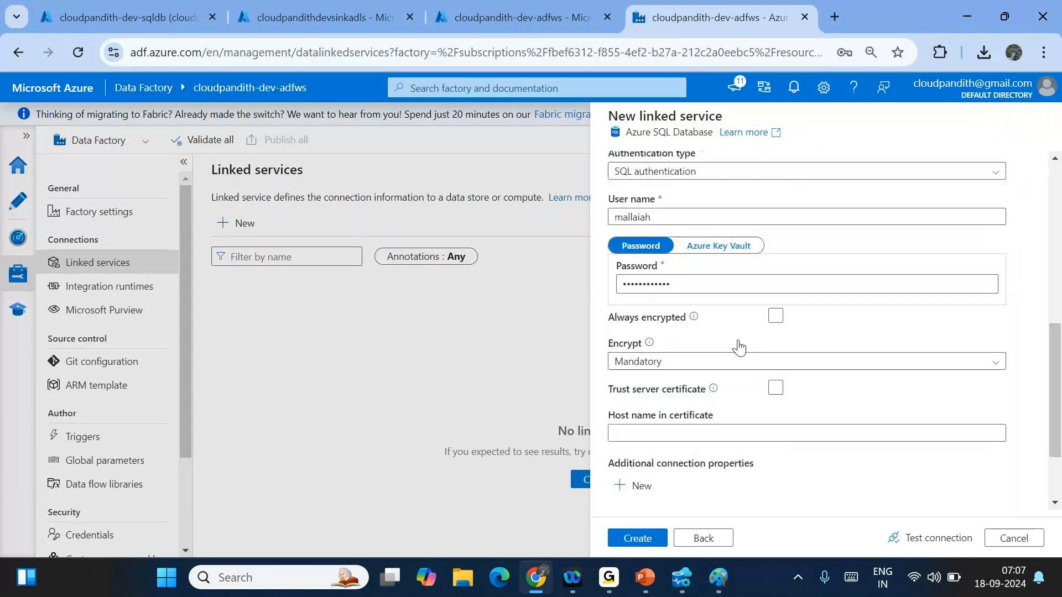
{"action": "left_click", "coordinate": [934, 539]}
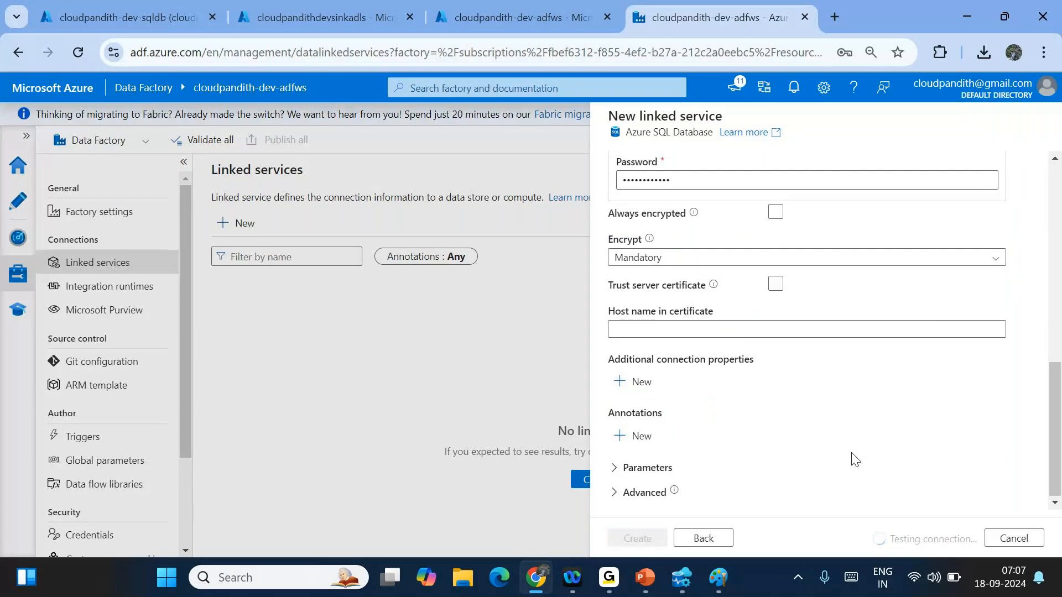
{"action": "left_click", "coordinate": [646, 536]}
{"action": "scroll", "coordinate": [783, 390], "scroll_direction": "up", "scroll_amount": 6}
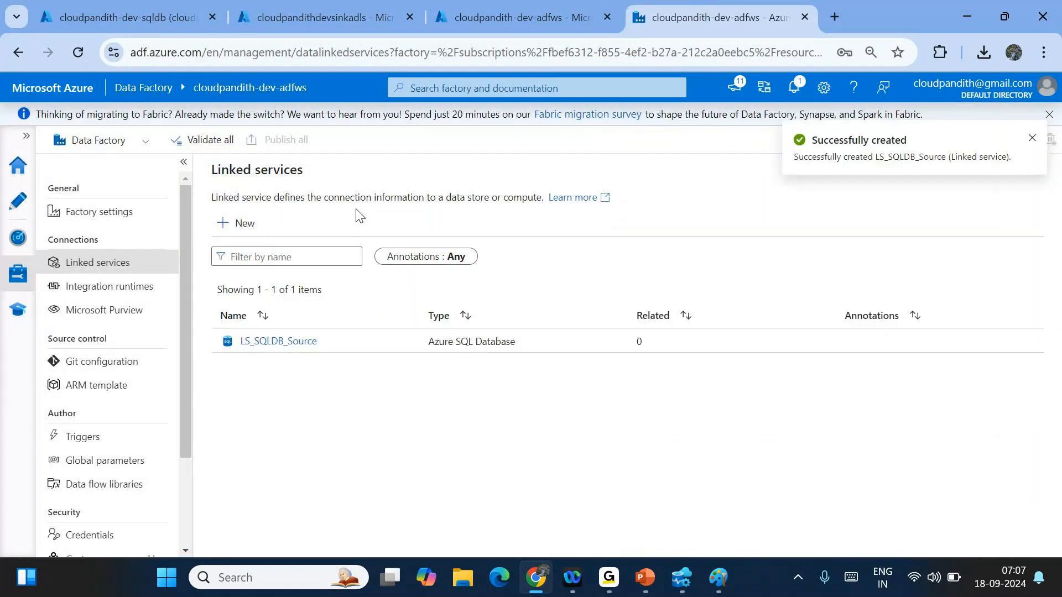
- Start another linked service, an Azure Data Lake Storage Gen2 one named LS_ADLSGen2
{"action": "left_click", "coordinate": [236, 222]}
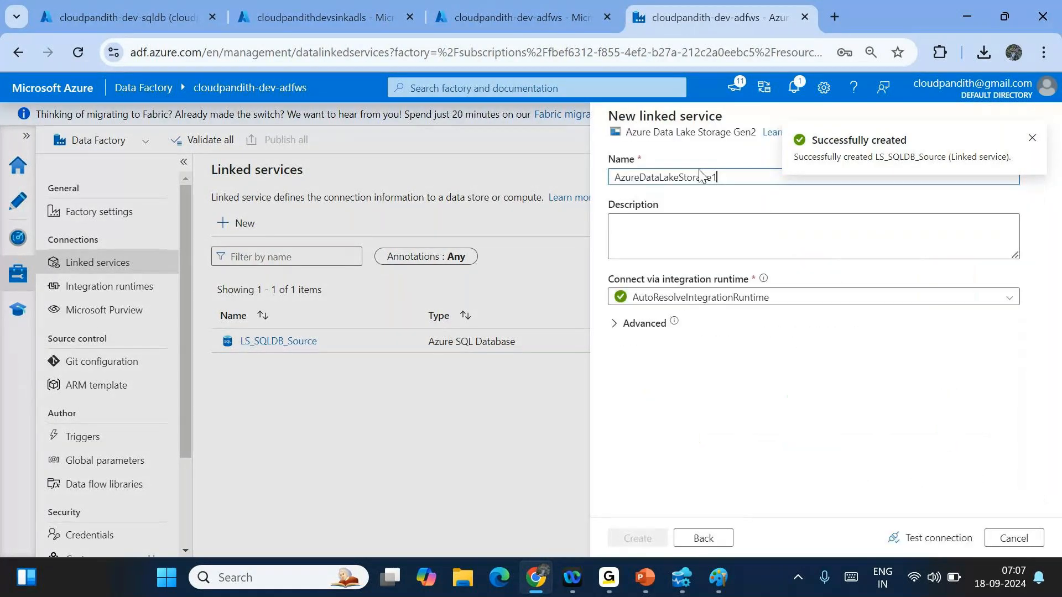
{"action": "double_click", "coordinate": [708, 177]}
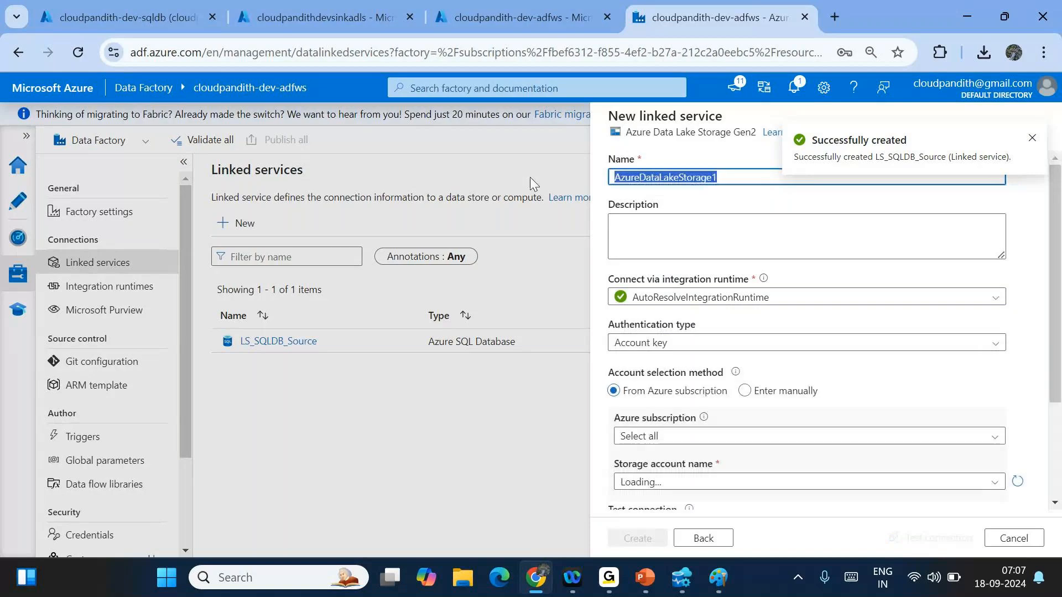
{"action": "key", "text": "BackSpace"}
{"action": "type", "text": "LS_ADLSGe2"}
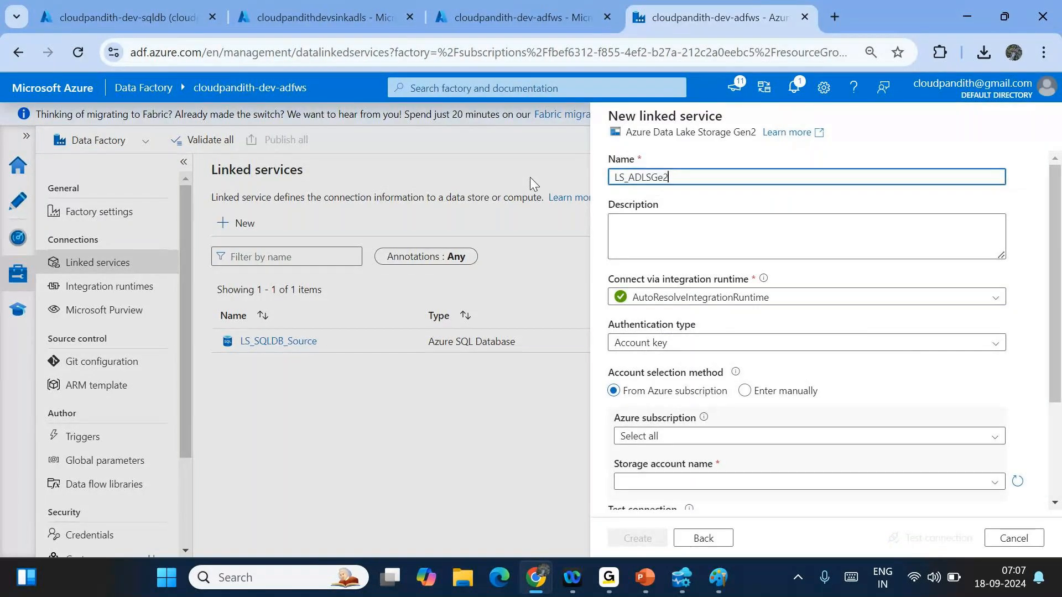
{"action": "key", "text": "BackSpace"}
{"action": "type", "text": "n2"}
{"action": "left_click", "coordinate": [618, 226]}
- Choose the Pay-As-You-Go subscription, test and create the linked service, then go to Author
{"action": "scroll", "coordinate": [618, 226], "scroll_direction": "down", "scroll_amount": 3}
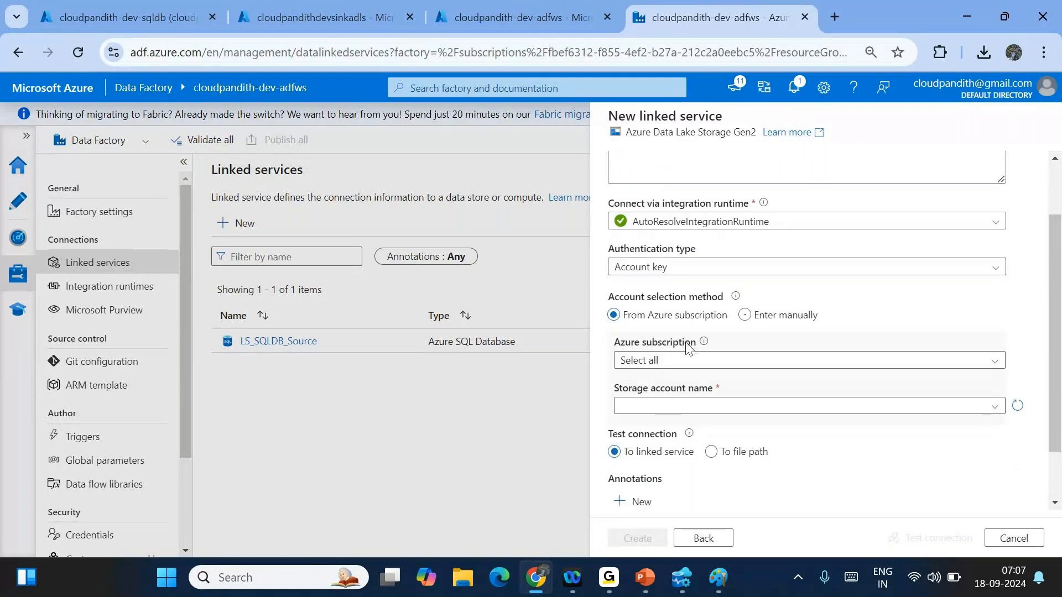
{"action": "left_click", "coordinate": [685, 360]}
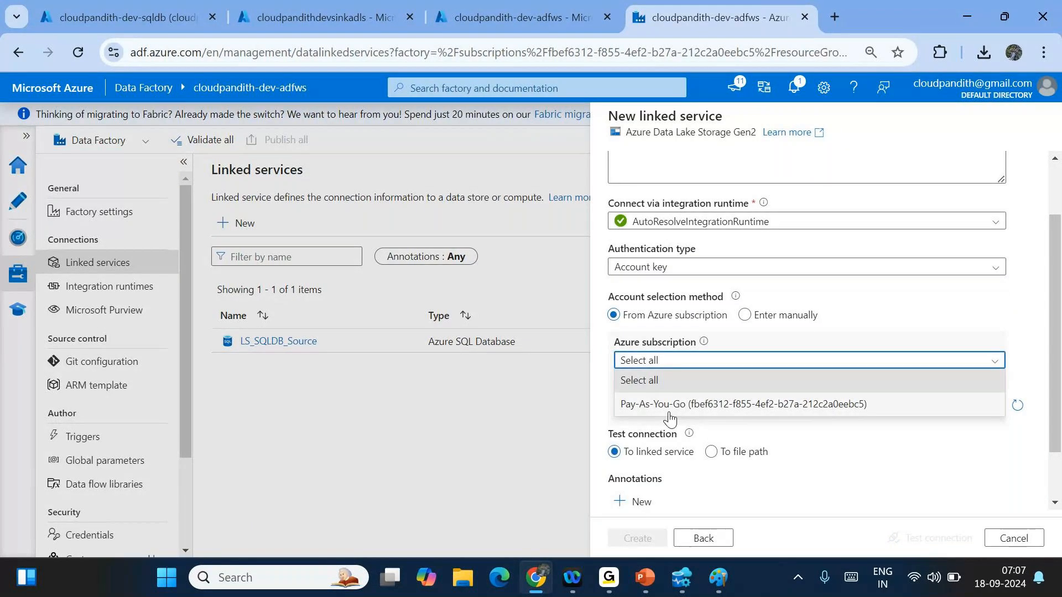
{"action": "left_click", "coordinate": [680, 406]}
{"action": "scroll", "coordinate": [735, 348], "scroll_direction": "down", "scroll_amount": 1}
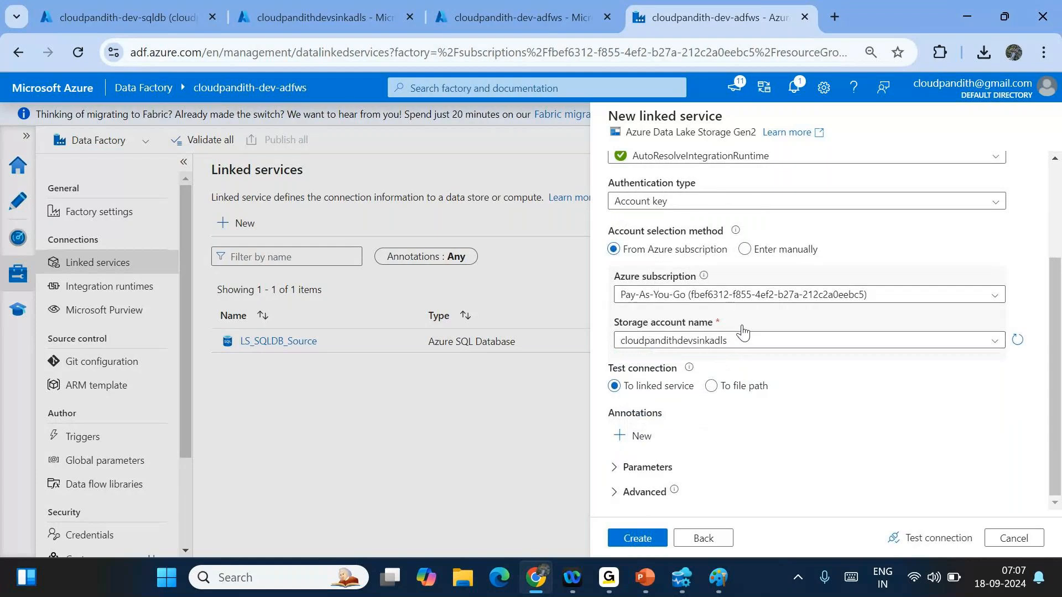
{"action": "left_click", "coordinate": [923, 539]}
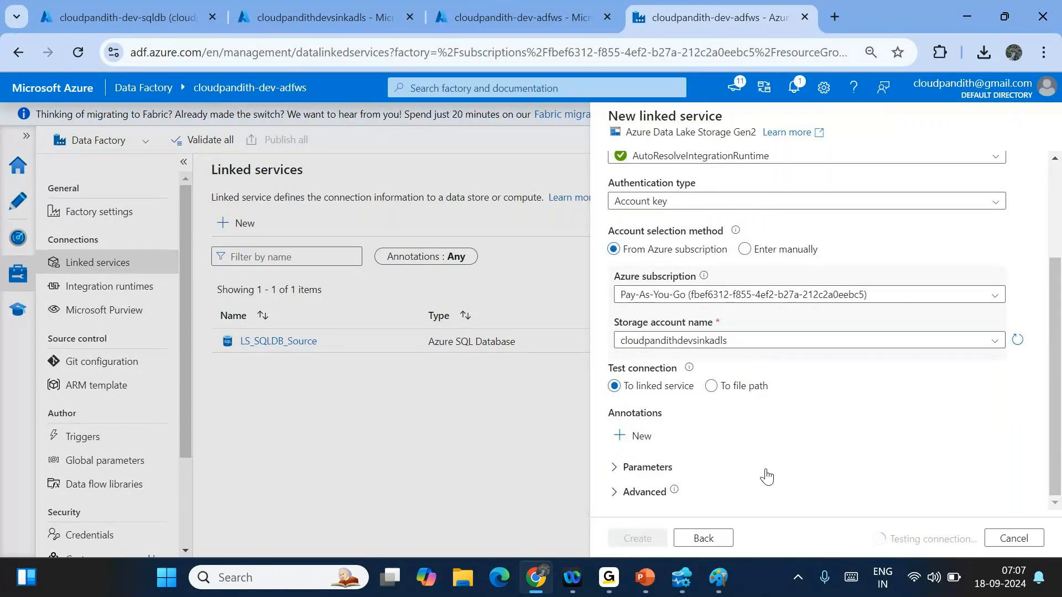
{"action": "left_click", "coordinate": [629, 540]}
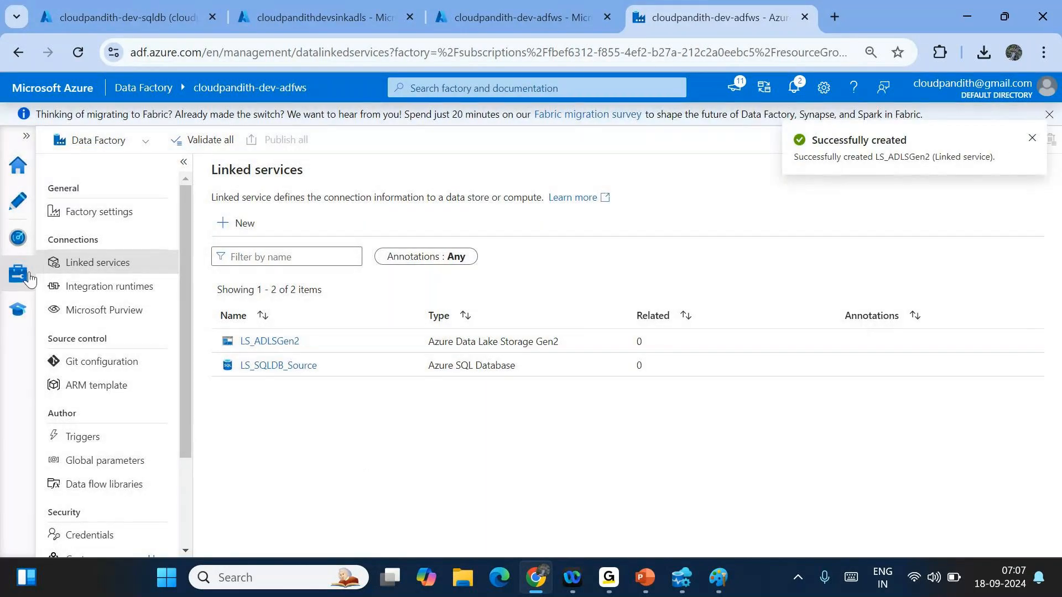
{"action": "left_click", "coordinate": [11, 216]}
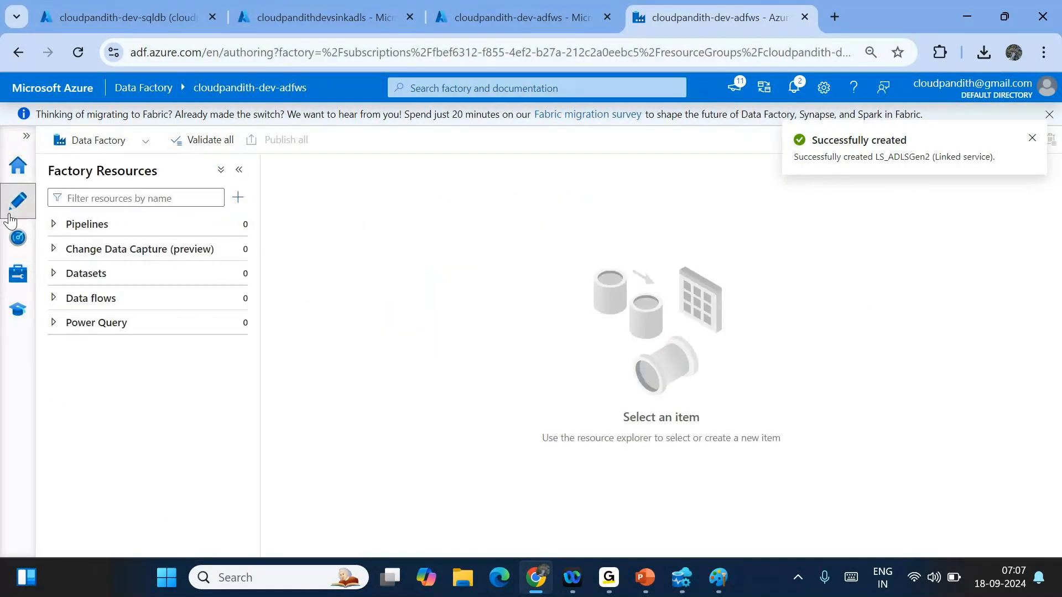
- Create a new pipeline named pl_DataIngestion_Daily
{"action": "left_click", "coordinate": [237, 225]}
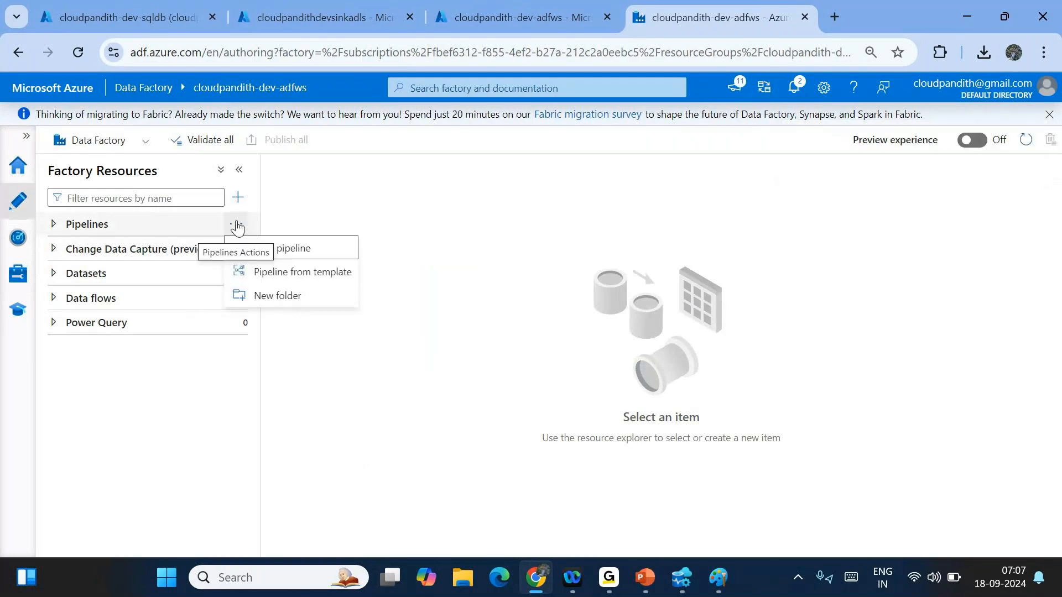
{"action": "left_click", "coordinate": [280, 248]}
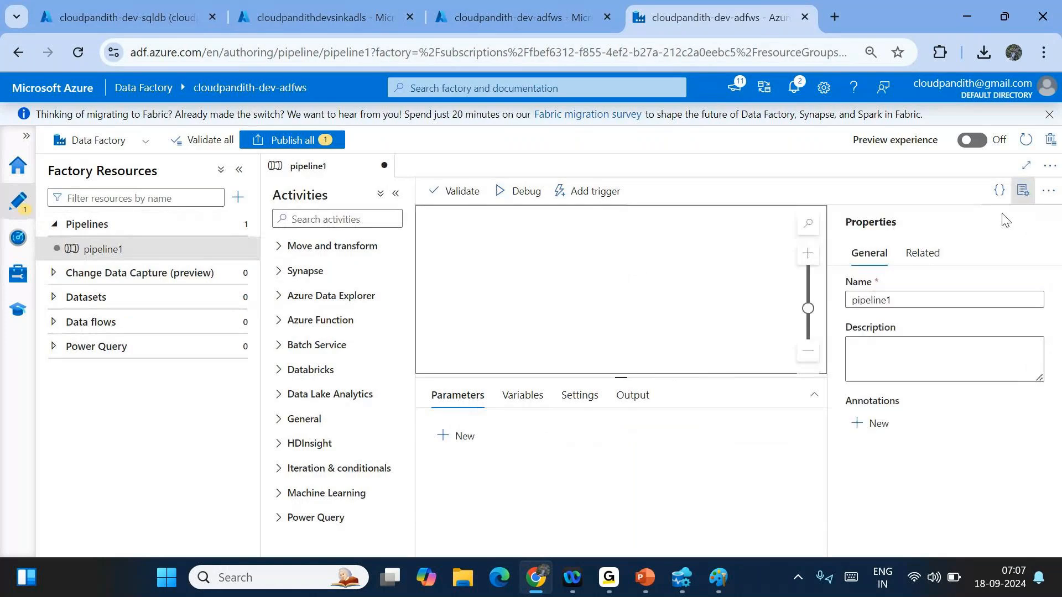
{"action": "double_click", "coordinate": [876, 301]}
{"action": "type", "text": "pl_DataIn"}
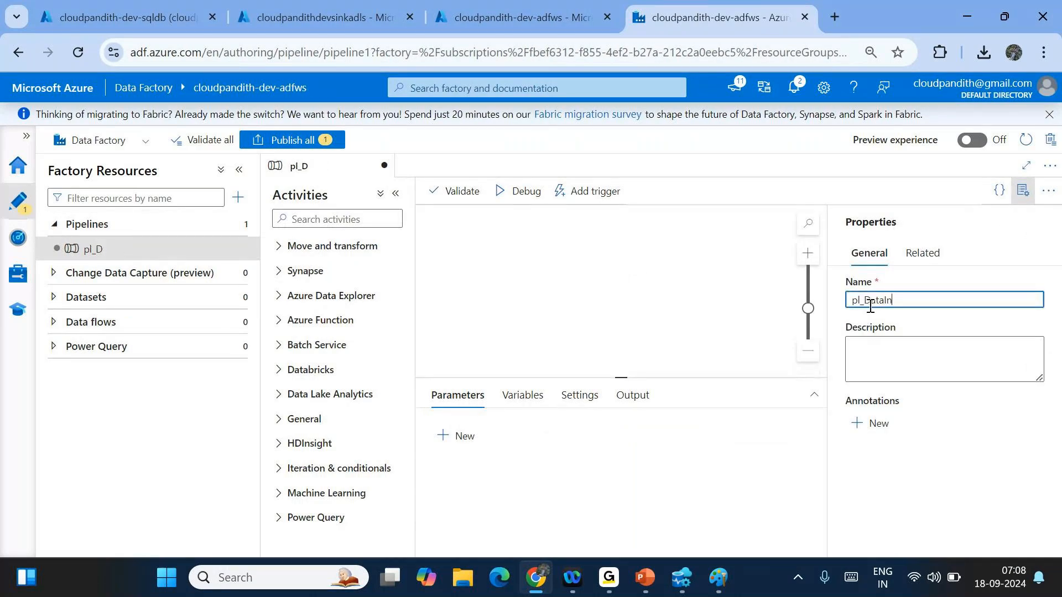
{"action": "type", "text": "gestion "}
{"action": "type", "text": "Daily"}
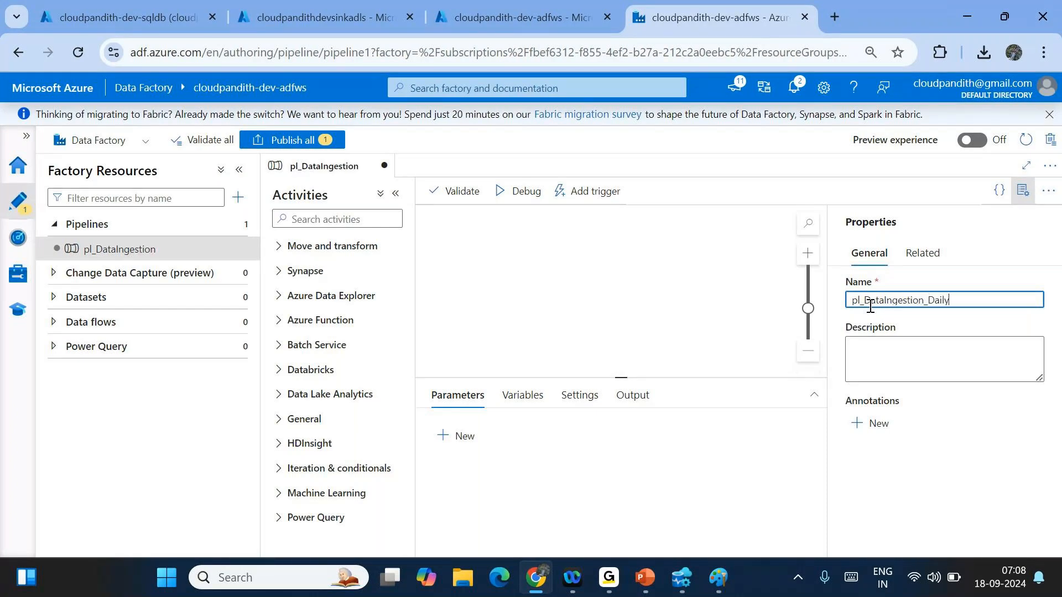
{"action": "left_click", "coordinate": [1023, 190]}
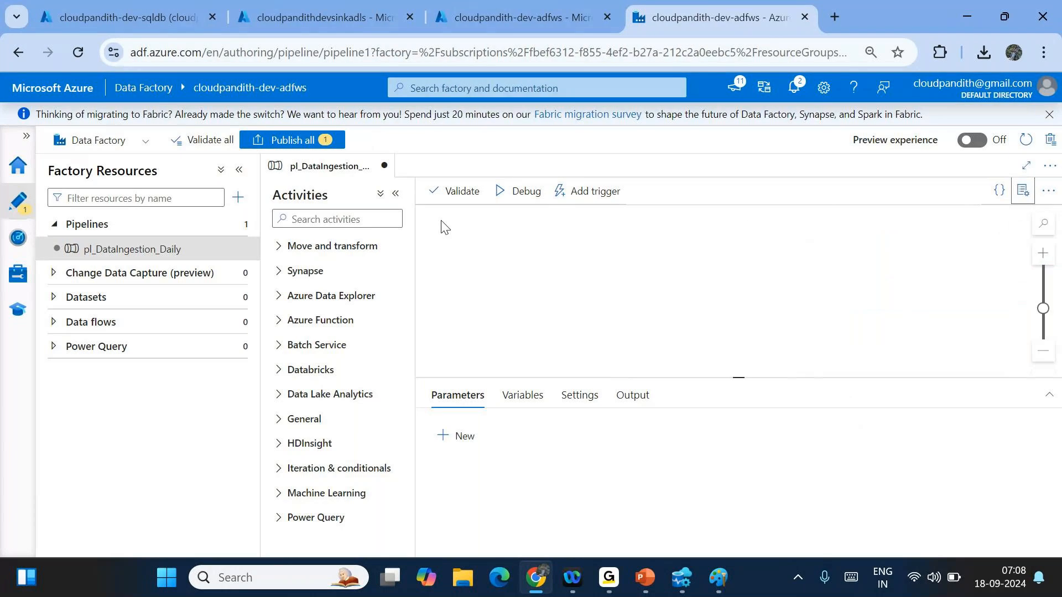
- Search activities for 'cop' and place a Copy data activity on the canvas
{"action": "left_click", "coordinate": [302, 220]}
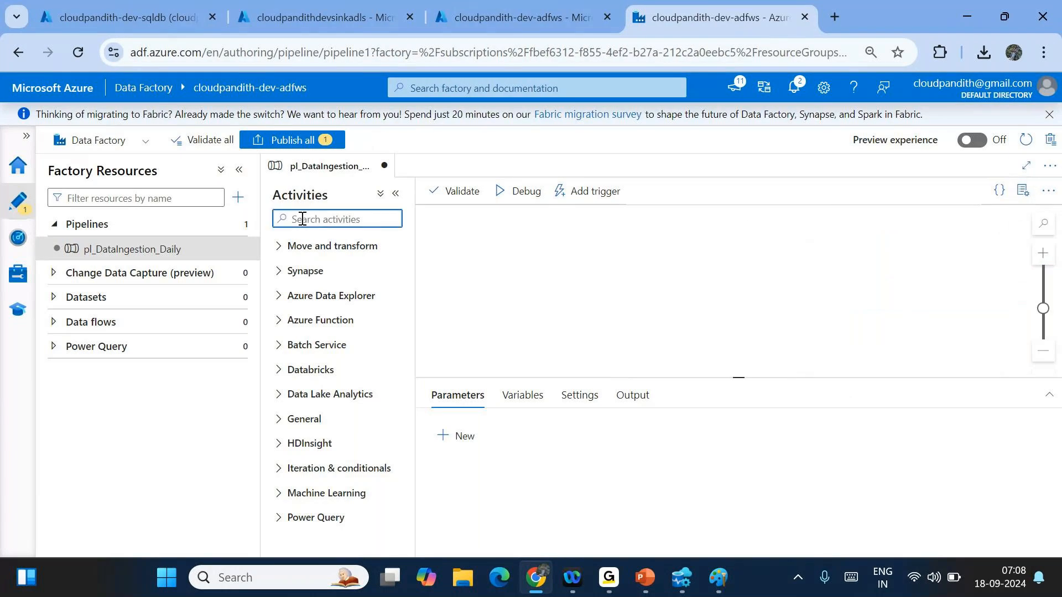
{"action": "type", "text": "cop"}
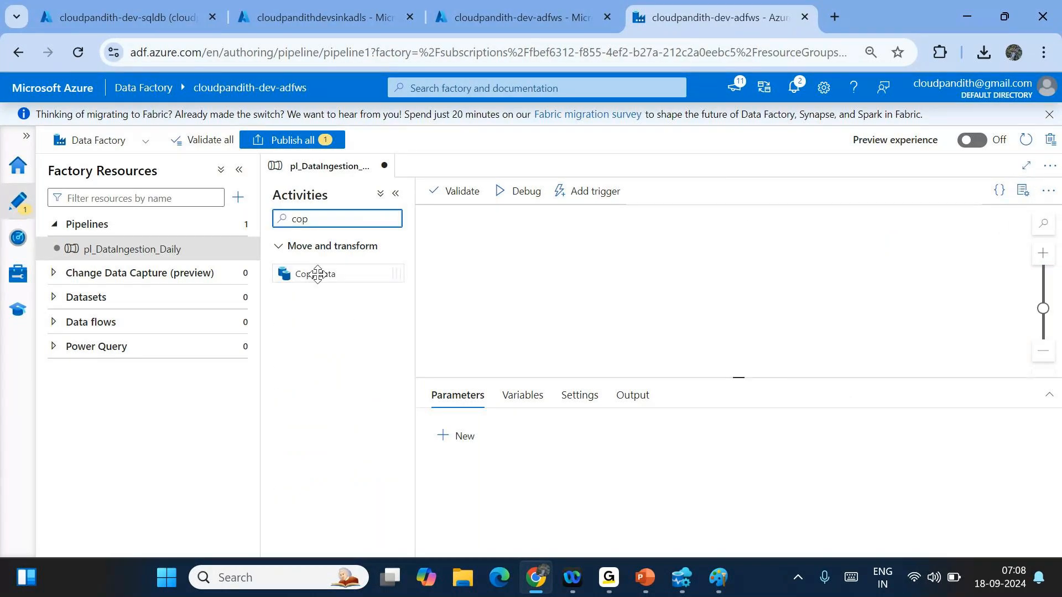
{"action": "left_click_drag", "start_coordinate": [317, 274], "coordinate": [643, 258]}
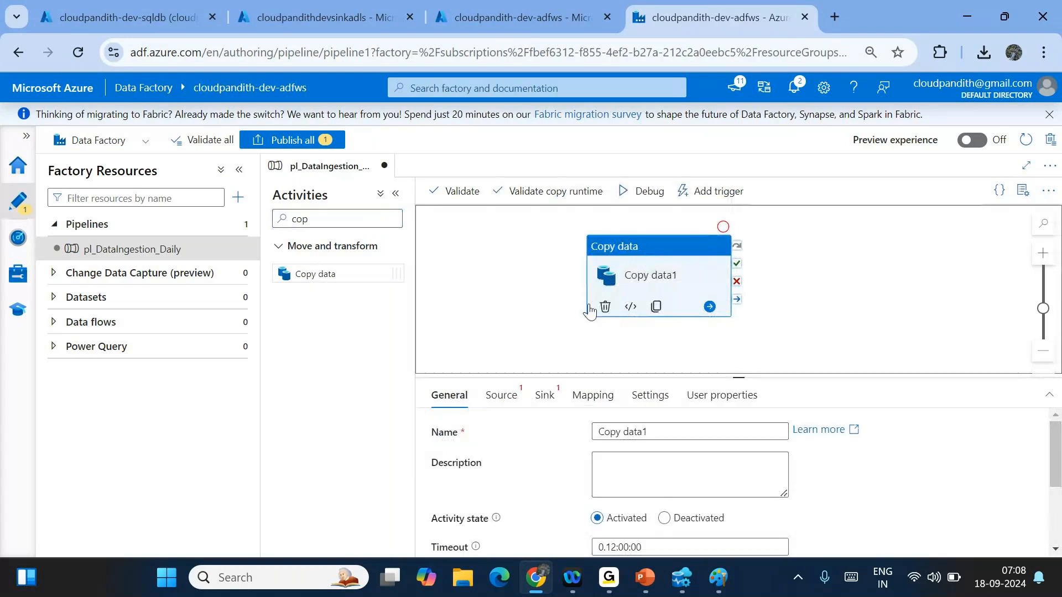
- Create a new Azure SQL Database source dataset named DS_SQLDB
{"action": "left_click", "coordinate": [500, 396]}
{"action": "left_click", "coordinate": [822, 441]}
{"action": "type", "text": "sql da"}
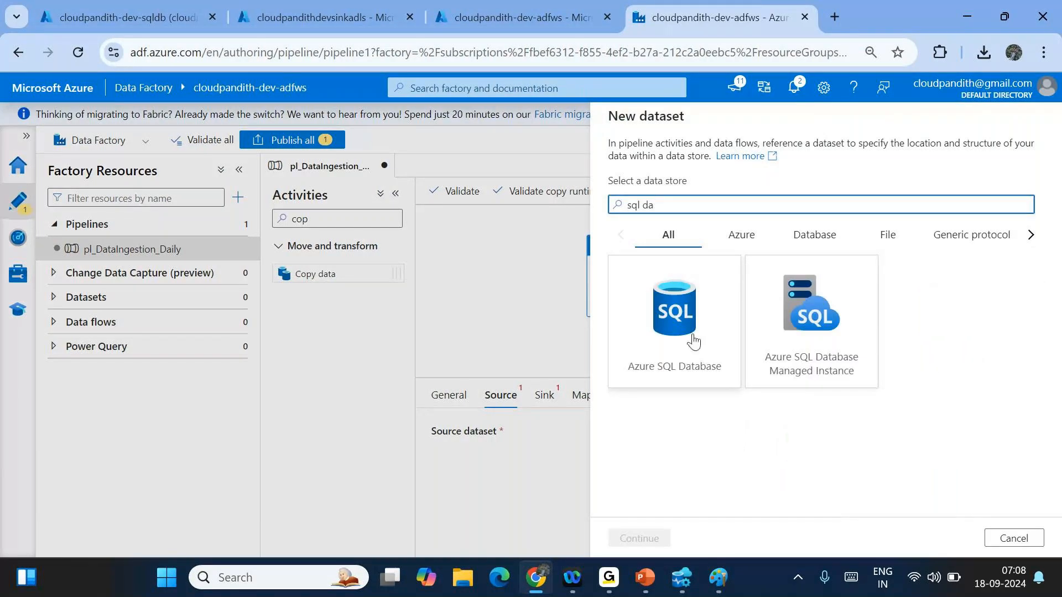
{"action": "double_click", "coordinate": [686, 329]}
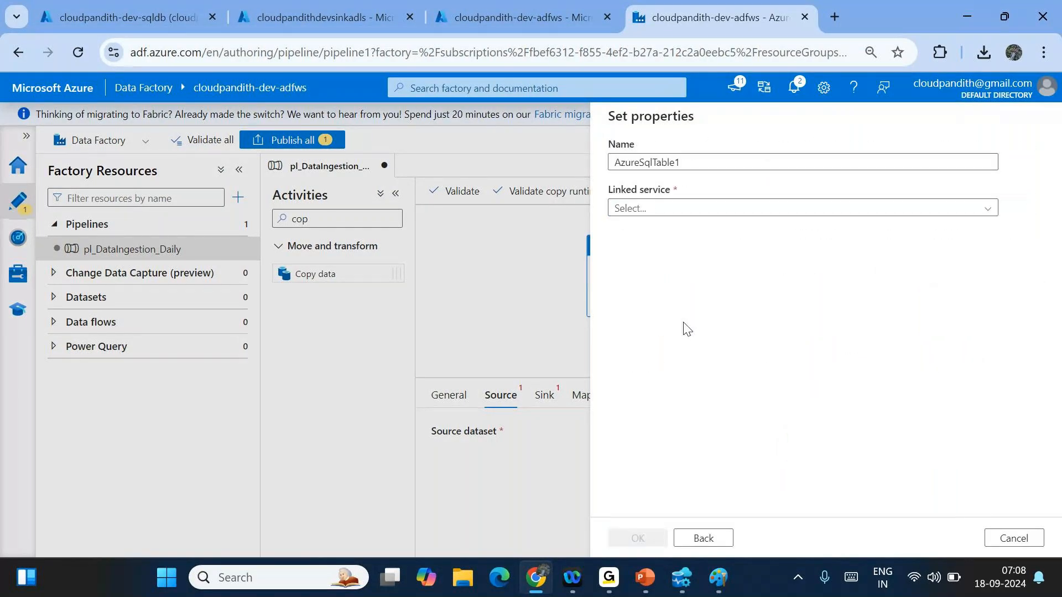
{"action": "left_click", "coordinate": [609, 161]}
{"action": "key", "text": "ctrl+a"}
{"action": "key", "text": "BackSpace"}
{"action": "type", "text": "DS_ADLSGen2"}
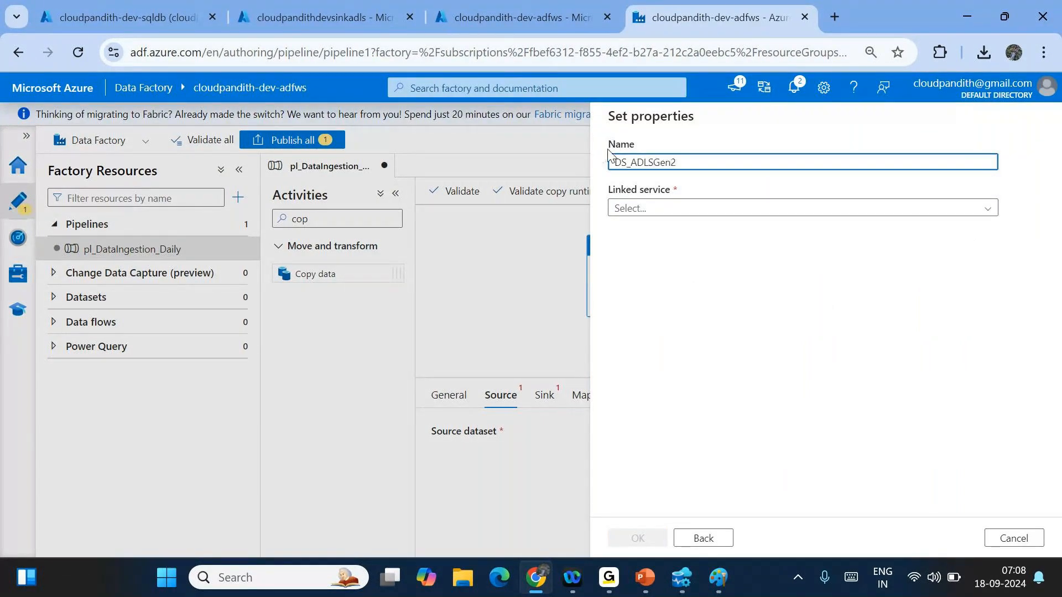
{"action": "key", "text": "BackSpace"}
{"action": "key", "text": "BackSpace"}
{"action": "key", "text": "BackSpace"}
{"action": "key", "text": "BackSpace"}
{"action": "key", "text": "BackSpace"}
{"action": "key", "text": "BackSpace"}
{"action": "key", "text": "BackSpace"}
{"action": "key", "text": "BackSpace"}
{"action": "type", "text": "SQLDB"}
- Link DS_SQLDB to LS_SQLDB_Source with the SalesLT.Customer table and confirm
{"action": "left_click", "coordinate": [631, 213]}
{"action": "left_click", "coordinate": [719, 277]}
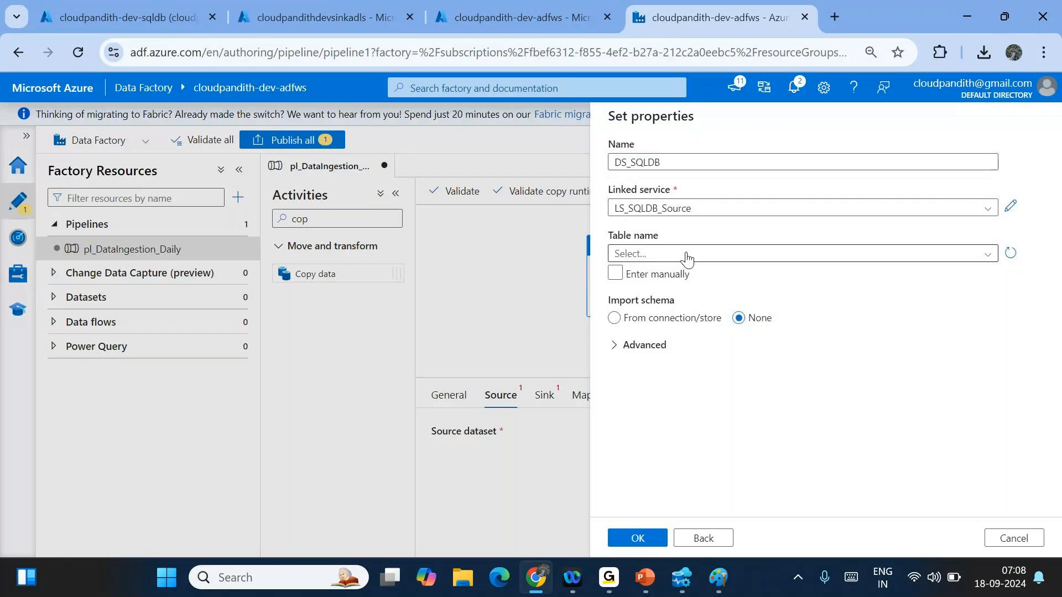
{"action": "left_click", "coordinate": [670, 255]}
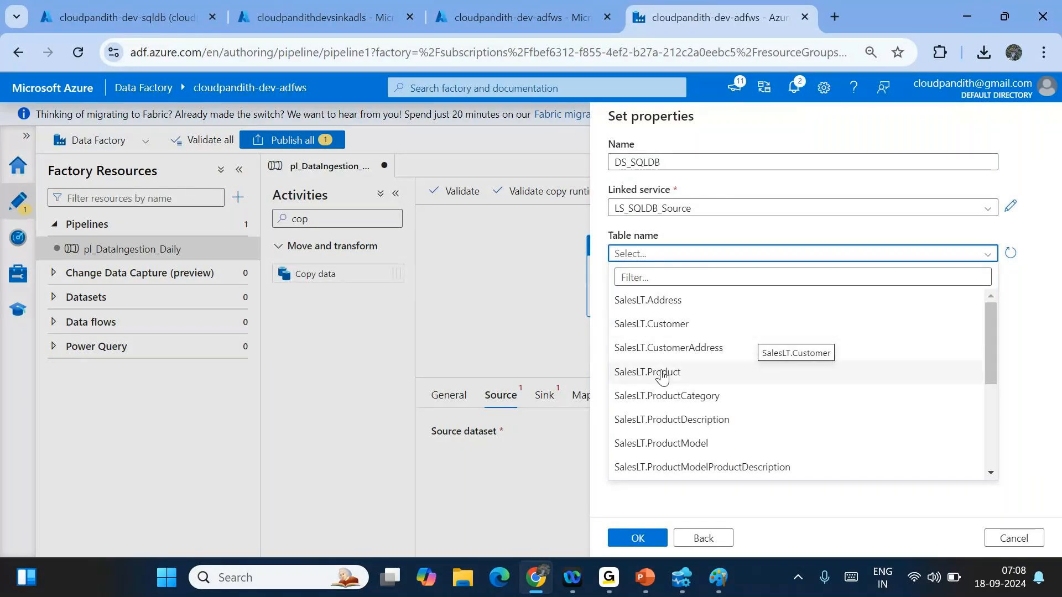
{"action": "left_click", "coordinate": [649, 327]}
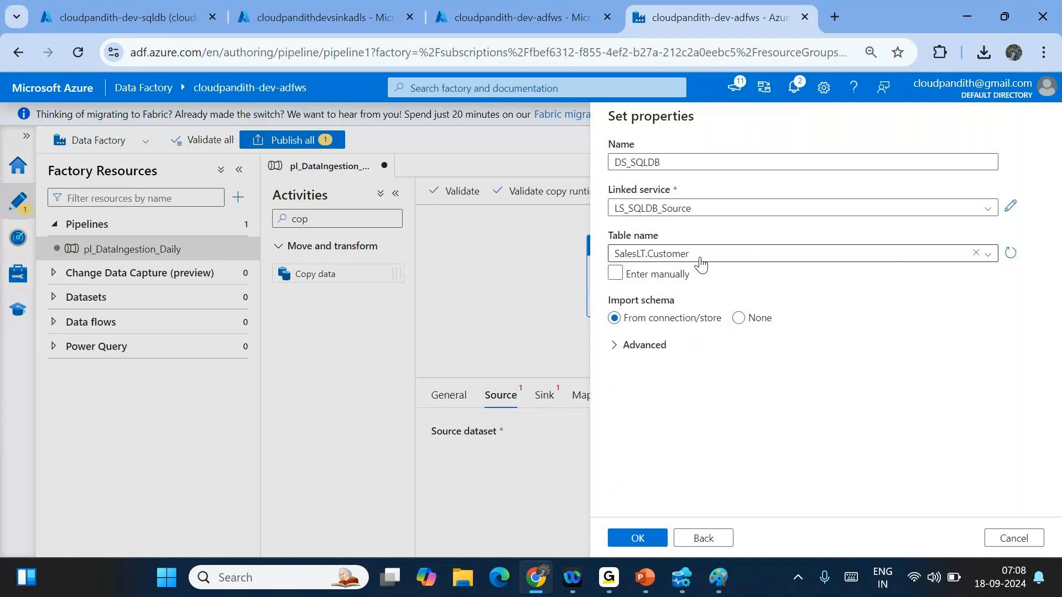
{"action": "left_click", "coordinate": [636, 538]}
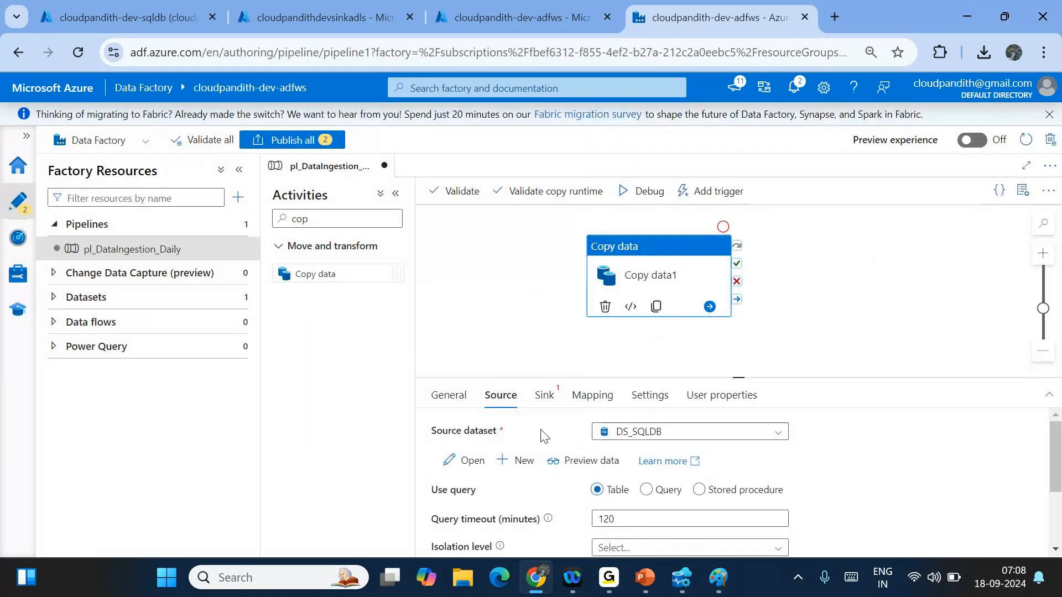
- Start a new Azure Data Lake Storage Gen2 DelimitedText sink dataset
{"action": "left_click", "coordinate": [547, 397]}
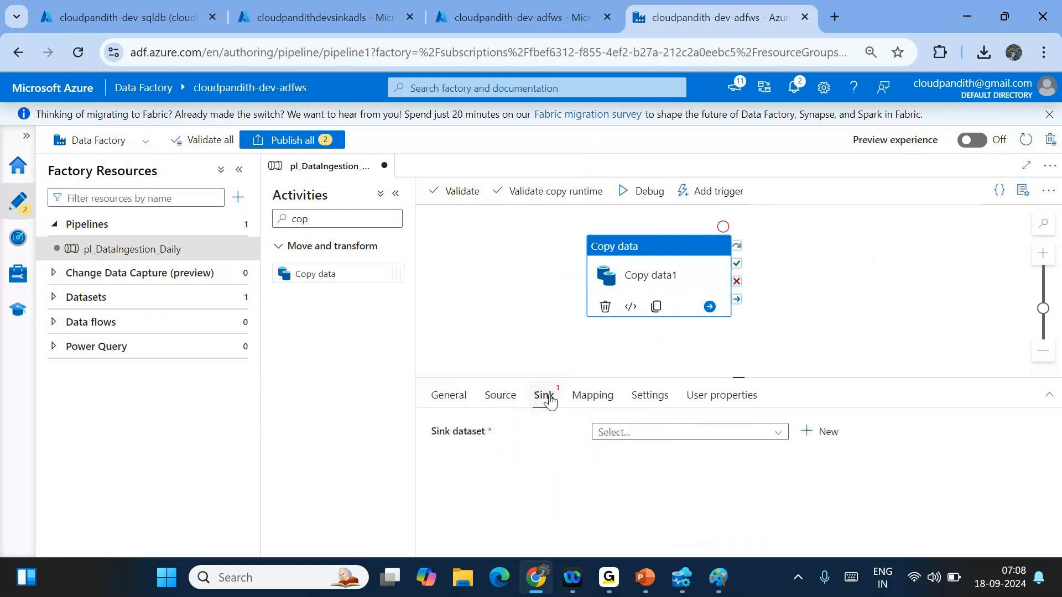
{"action": "left_click", "coordinate": [838, 436]}
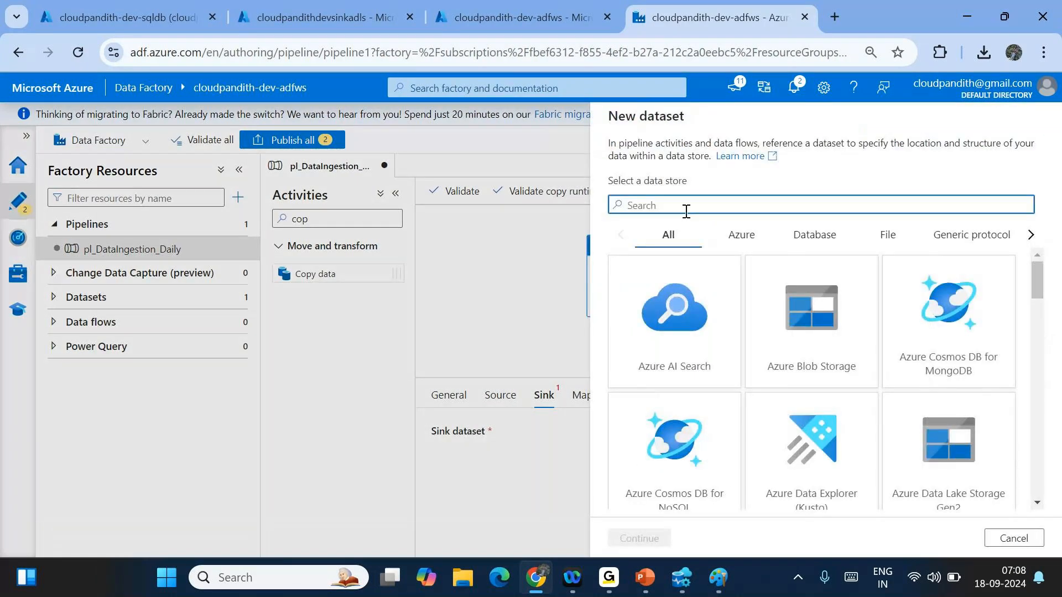
{"action": "type", "text": "2"}
{"action": "left_click", "coordinate": [686, 310]}
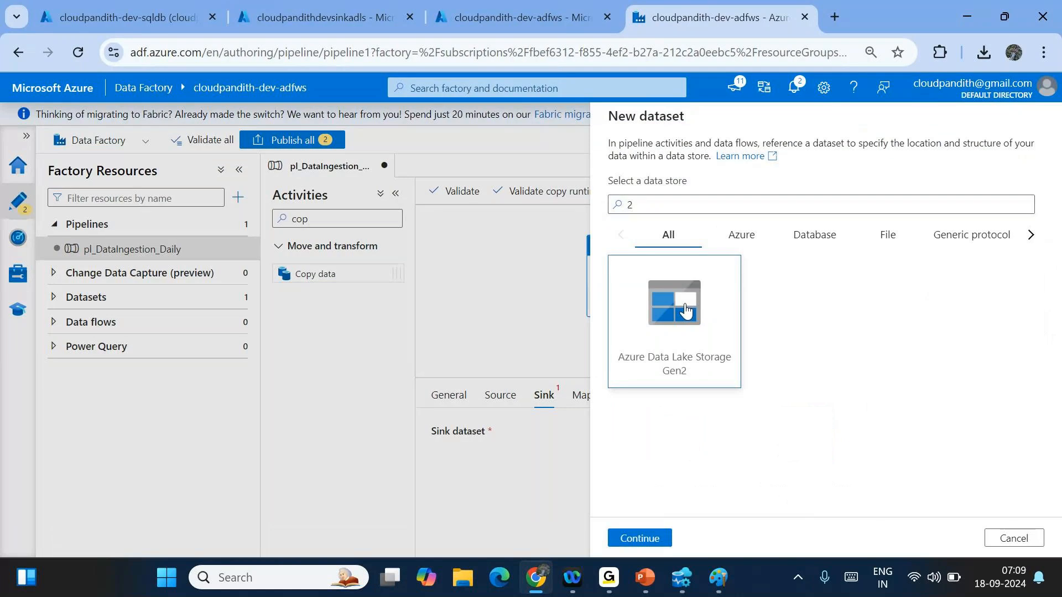
{"action": "double_click", "coordinate": [686, 309]}
{"action": "double_click", "coordinate": [890, 230]}
- Name the sink dataset DS_ADLSGen2_Sink and set linked service LS_ADLSGen2
{"action": "double_click", "coordinate": [710, 160]}
{"action": "key", "text": "BackSpace"}
{"action": "type", "text": "DS_aDL"}
{"action": "key", "text": "BackSpace"}
{"action": "key", "text": "BackSpace"}
{"action": "key", "text": "BackSpace"}
{"action": "type", "text": "ADLSGen2"}
{"action": "type", "text": "ink"}
{"action": "left_click", "coordinate": [656, 209]}
{"action": "left_click", "coordinate": [658, 279]}
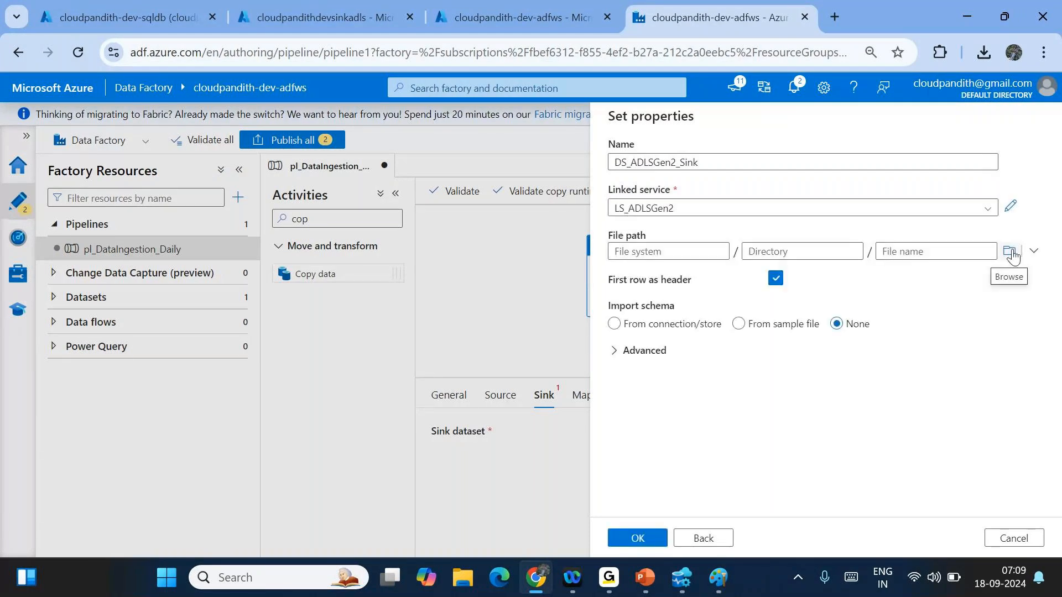
- Set the path to global/india/landing/cust, skip schema import, and confirm the dataset
{"action": "left_click", "coordinate": [1011, 254]}
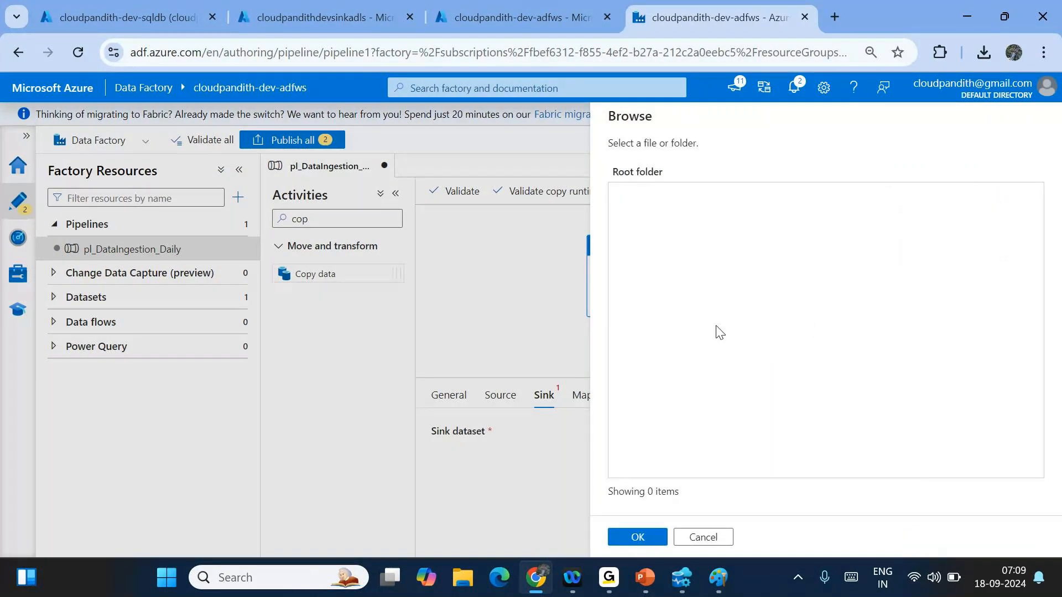
{"action": "left_click", "coordinate": [637, 539]}
{"action": "left_click", "coordinate": [639, 246]}
{"action": "type", "text": "global"}
{"action": "key", "text": "Tab"}
{"action": "type", "text": "india/landing/cust"}
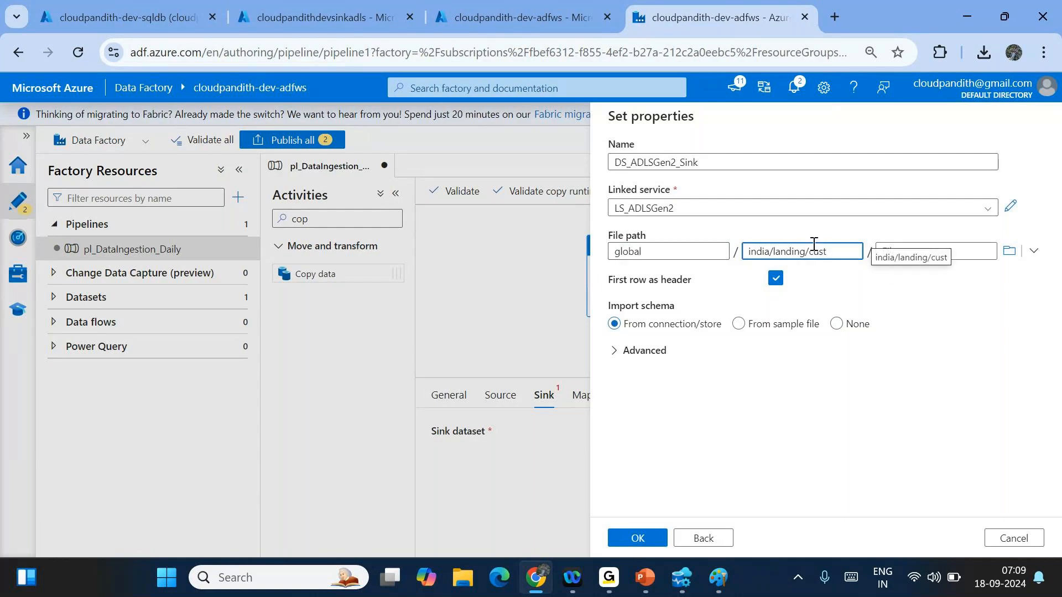
{"action": "double_click", "coordinate": [676, 245]}
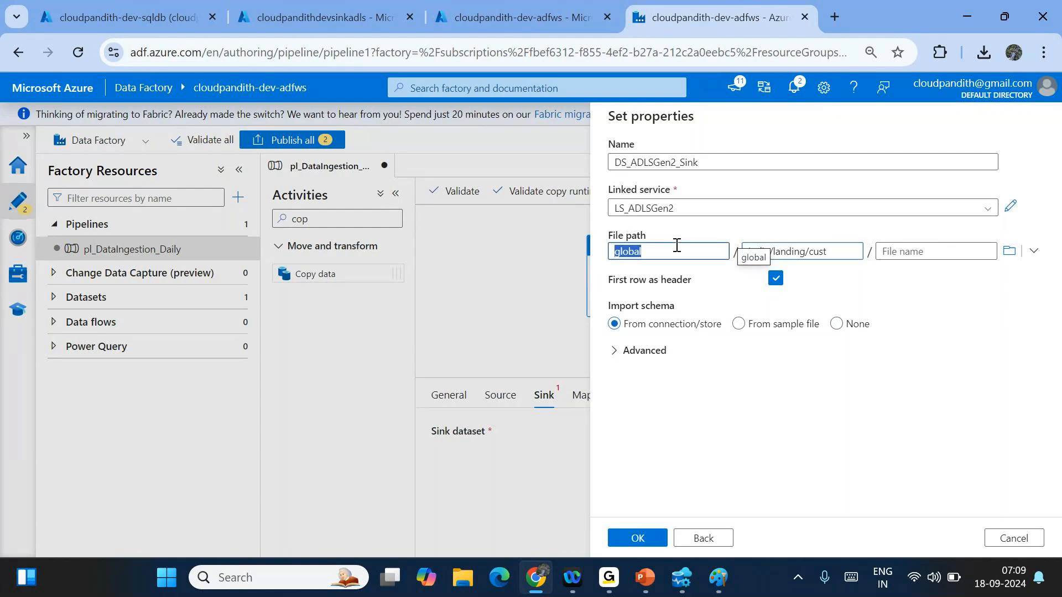
{"action": "left_click_drag", "start_coordinate": [610, 304], "coordinate": [681, 307]}
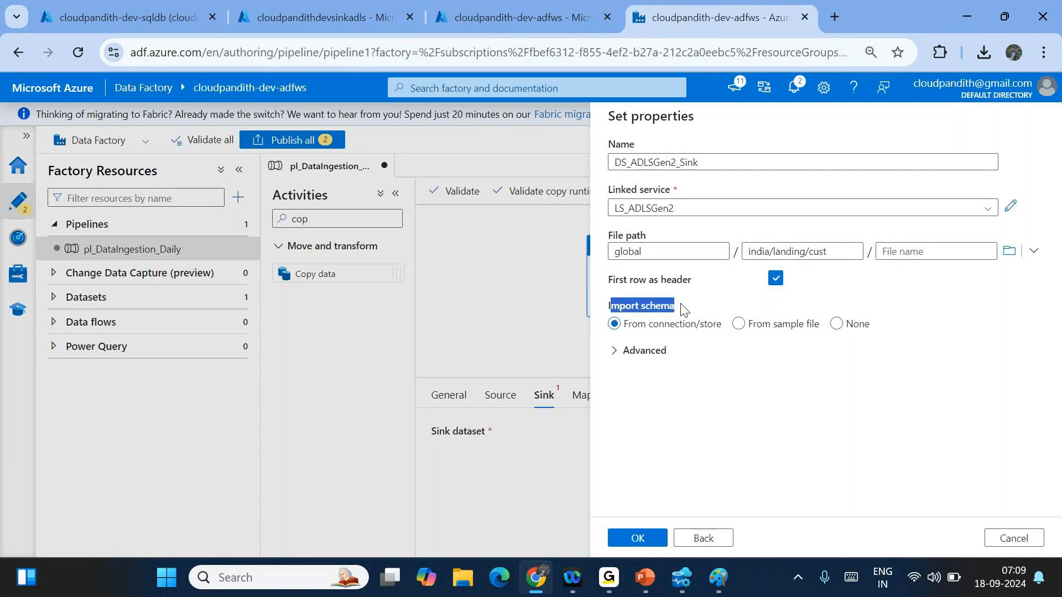
{"action": "left_click", "coordinate": [836, 324]}
{"action": "left_click", "coordinate": [631, 538]}
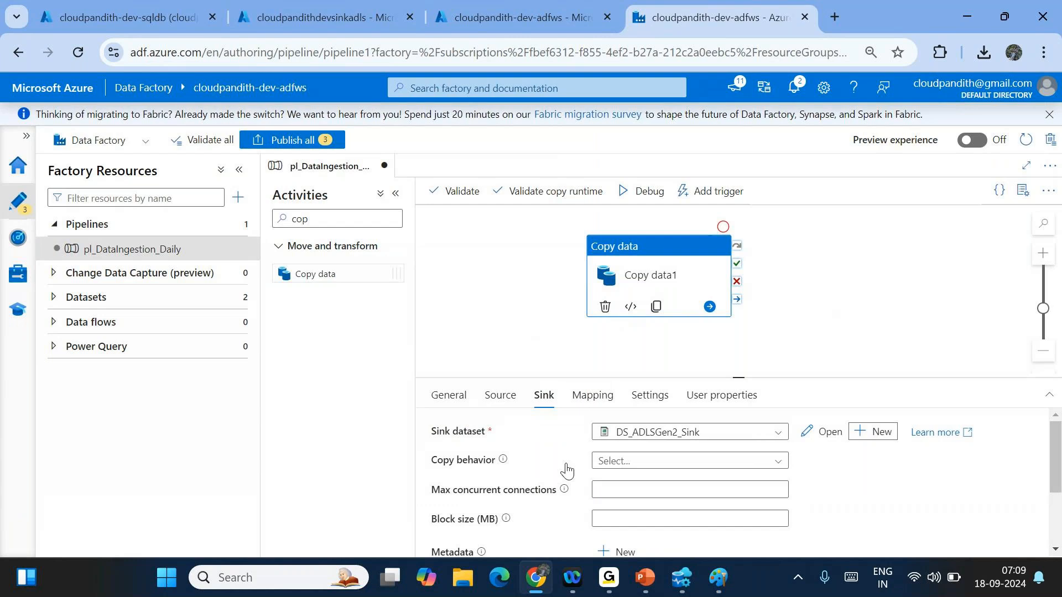
{"action": "scroll", "coordinate": [567, 470], "scroll_direction": "down", "scroll_amount": 3}
{"action": "scroll", "coordinate": [566, 470], "scroll_direction": "up", "scroll_amount": 3}
- View DS_ADLSGen2_Sink, then change Copy data1's sink file extension from .txt to .csv
{"action": "left_click", "coordinate": [822, 432]}
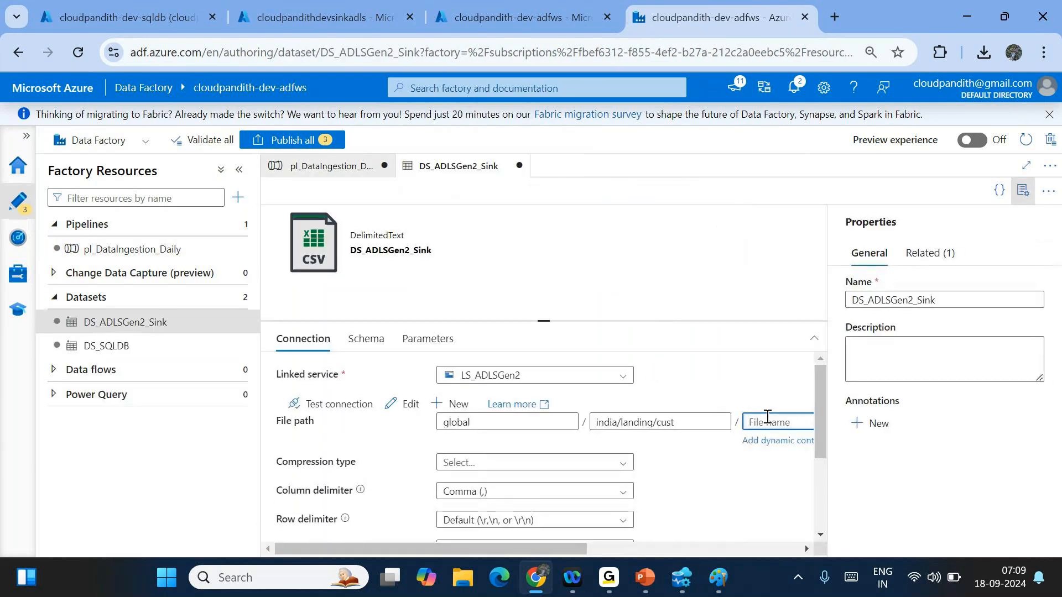
{"action": "left_click", "coordinate": [1026, 191]}
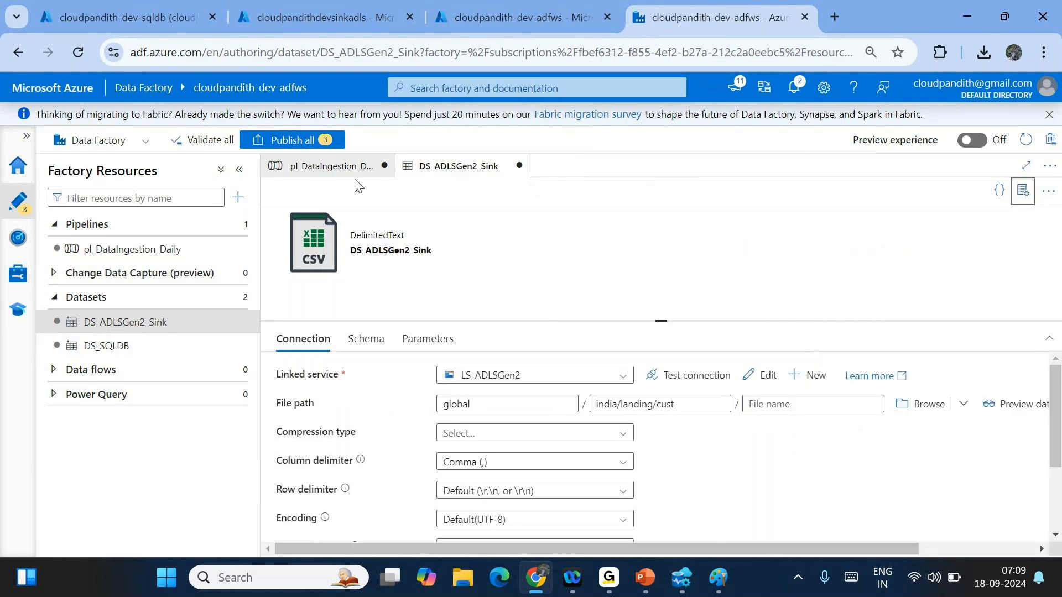
{"action": "left_click", "coordinate": [332, 167]}
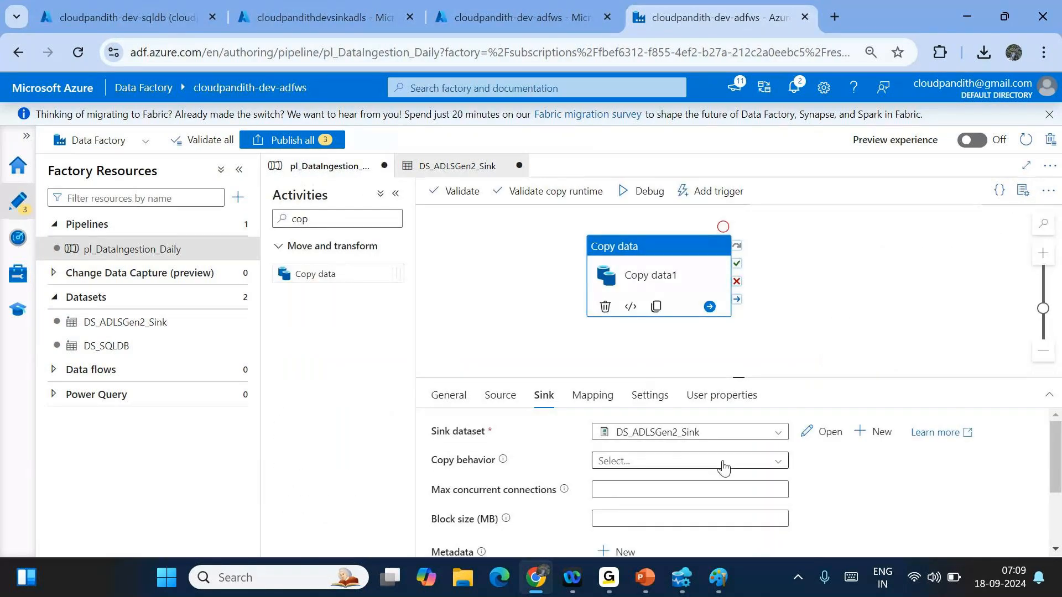
{"action": "scroll", "coordinate": [719, 475], "scroll_direction": "down", "scroll_amount": 2}
{"action": "left_click", "coordinate": [628, 504]}
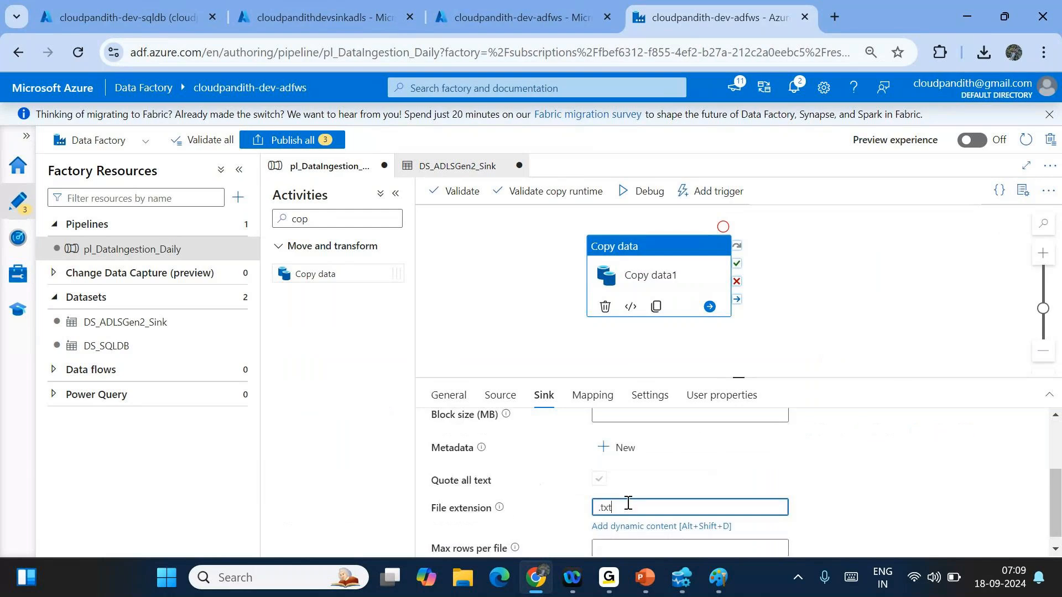
{"action": "key", "text": "BackSpace"}
{"action": "key", "text": "BackSpace"}
{"action": "key", "text": "BackSpace"}
{"action": "type", "text": "csv"}
{"action": "left_click", "coordinate": [917, 506]}
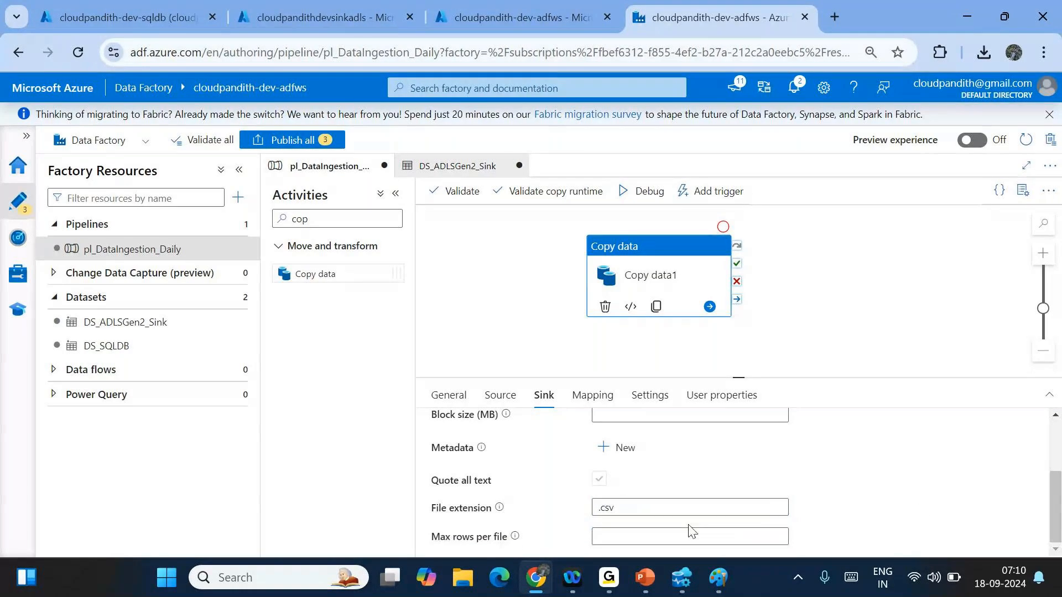
- Debug-run pl_DataIngestion_Daily and refresh its run output
{"action": "left_click", "coordinate": [645, 192]}
{"action": "left_click", "coordinate": [827, 249]}
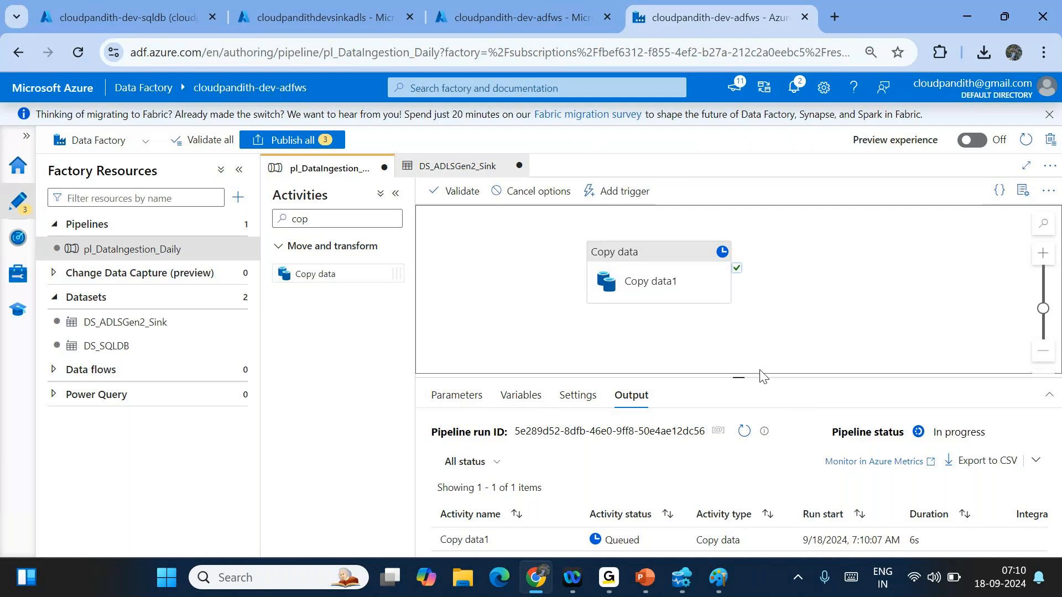
{"action": "left_click_drag", "start_coordinate": [745, 377], "coordinate": [743, 338]}
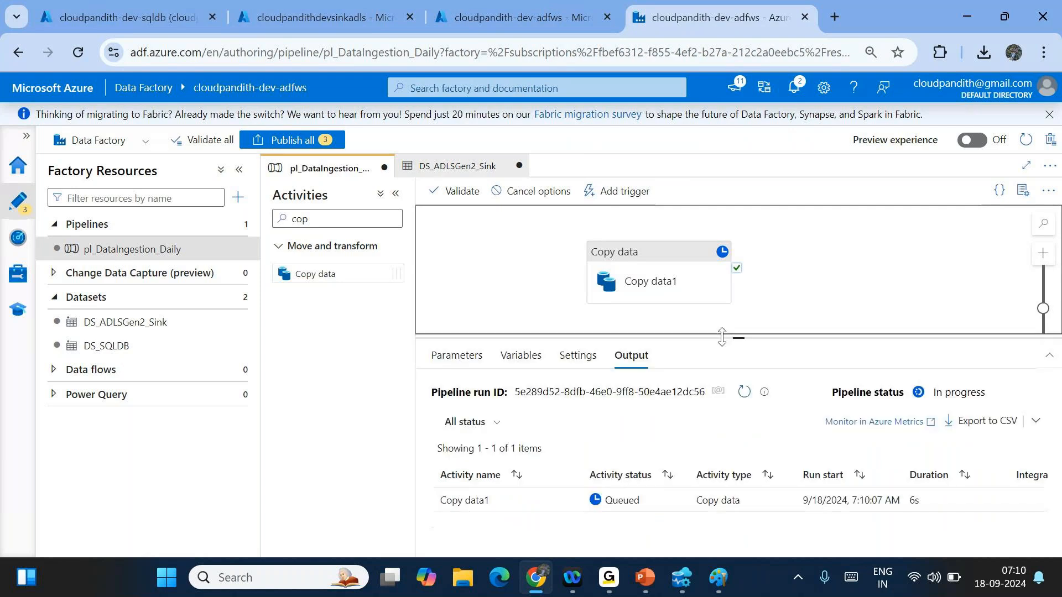
{"action": "left_click", "coordinate": [742, 393]}
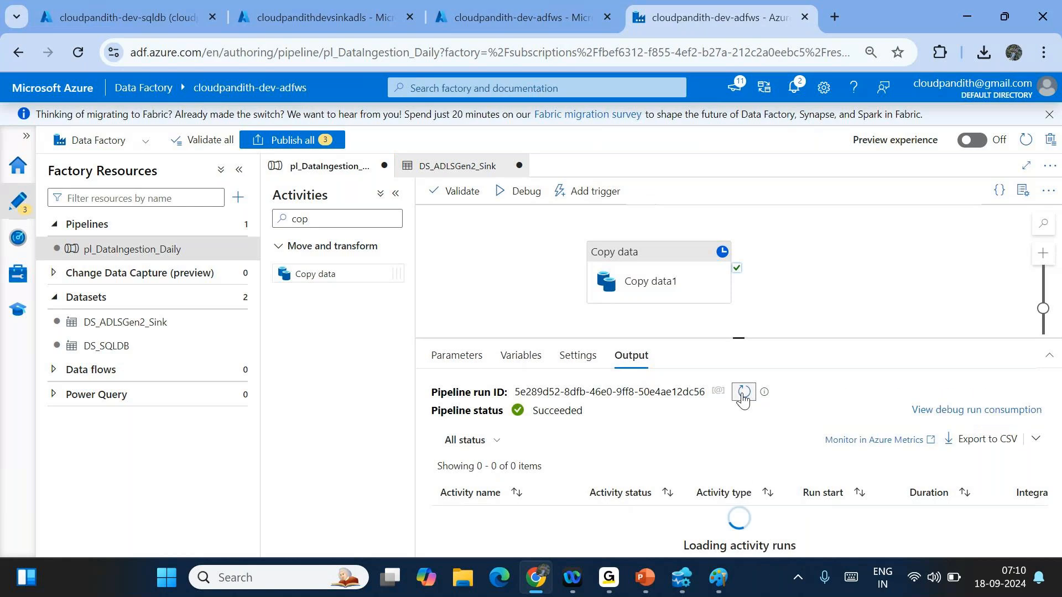
- Check Copy data1's run details showing 847 rows read and written, then close them
{"action": "left_click", "coordinate": [567, 518]}
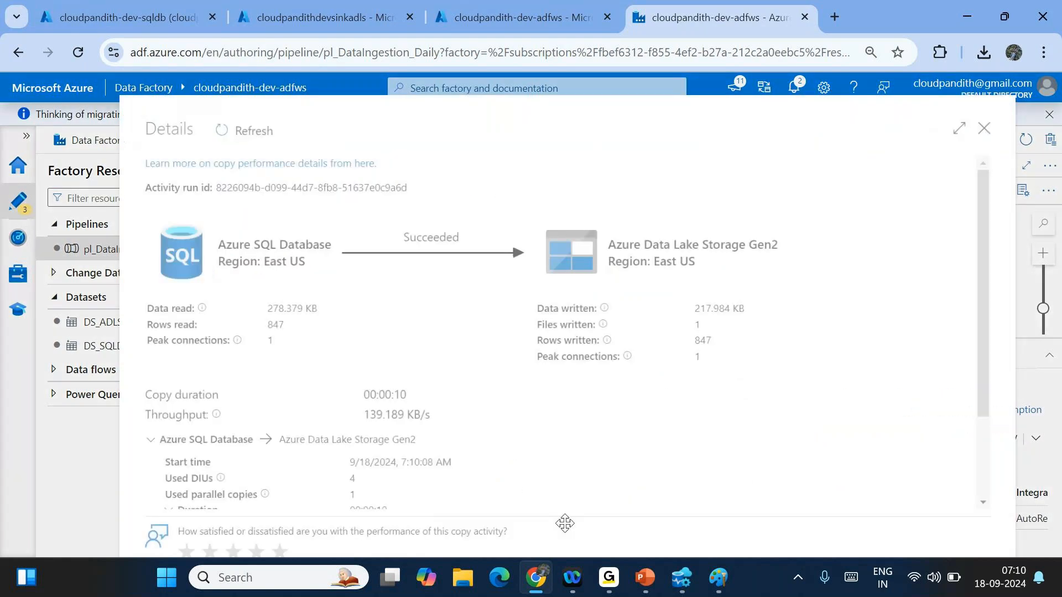
{"action": "double_click", "coordinate": [274, 326]}
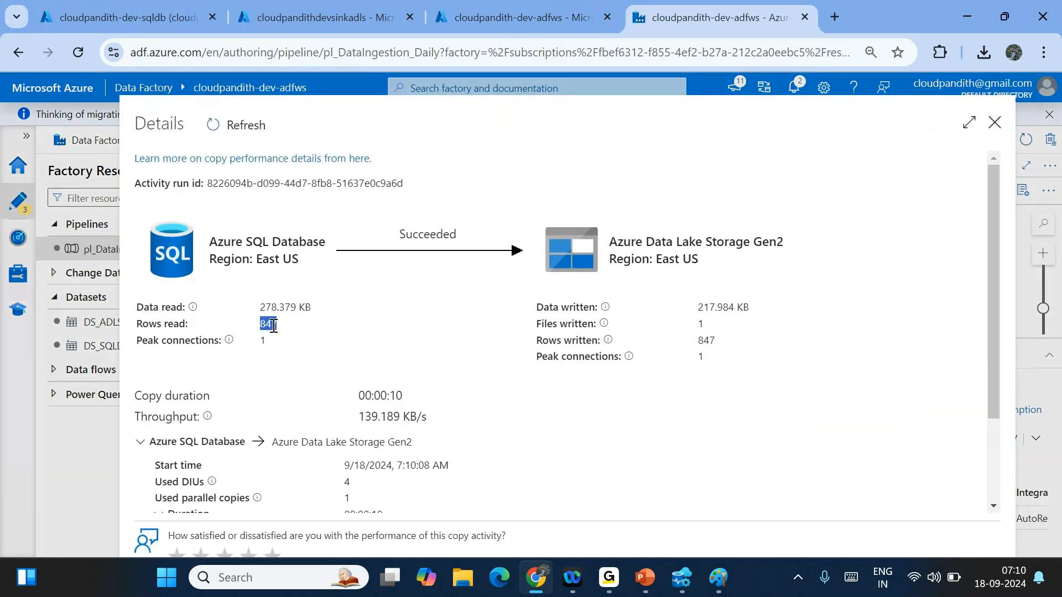
{"action": "double_click", "coordinate": [706, 339]}
{"action": "left_click", "coordinate": [997, 125]}
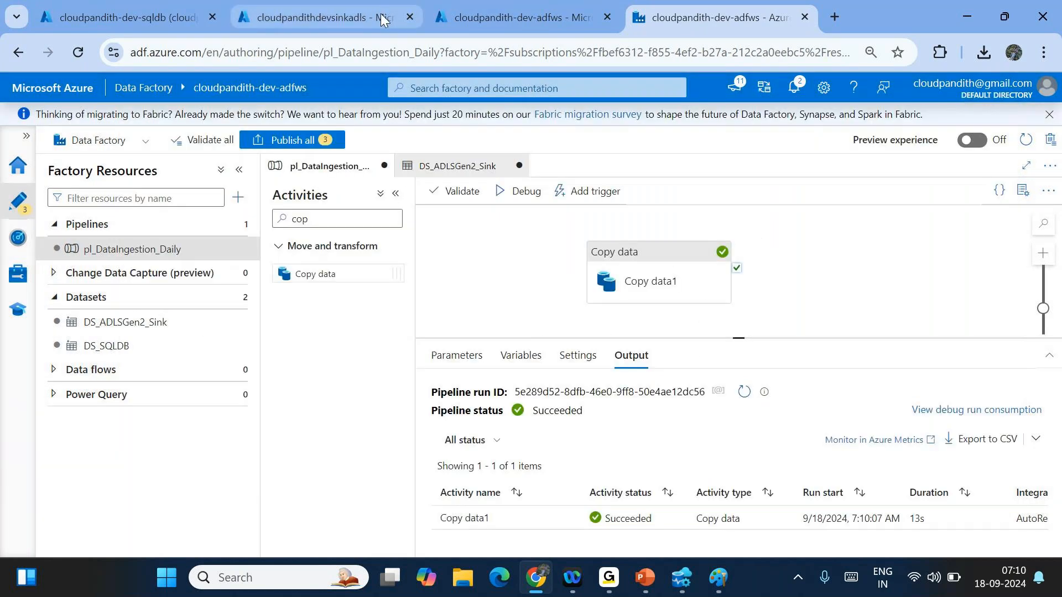
- In the storage account, browse global/india/landing/cust and inspect SalesLT.Customer.csv
{"action": "left_click", "coordinate": [356, 9]}
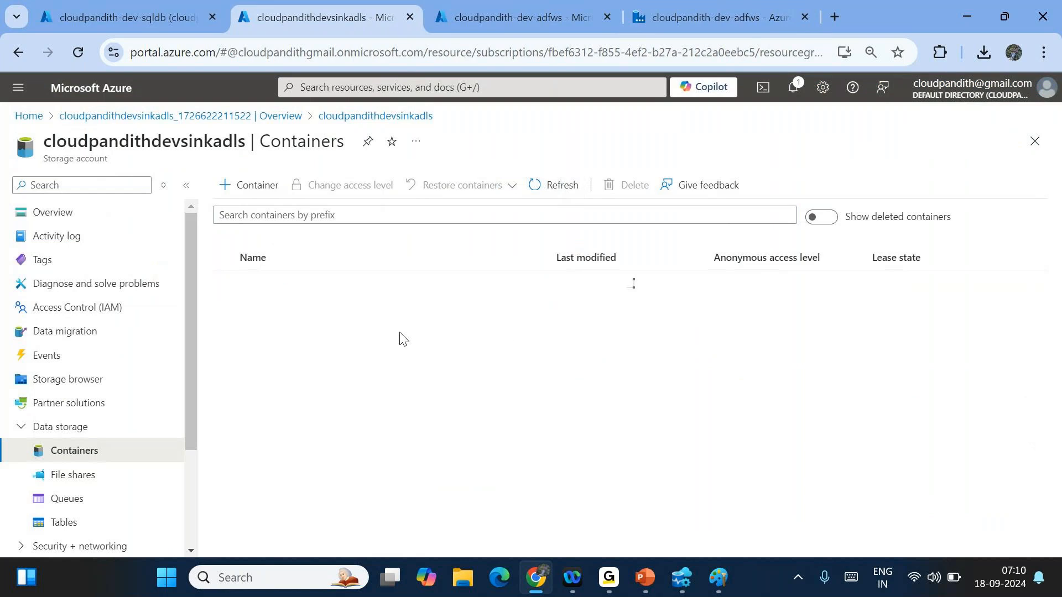
{"action": "left_click", "coordinate": [271, 306]}
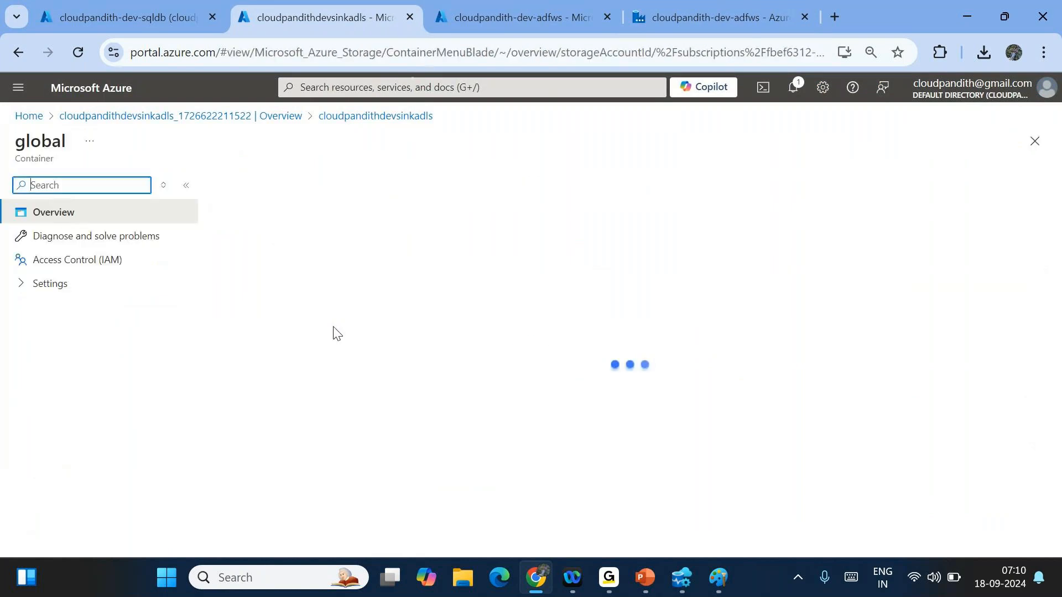
{"action": "left_click", "coordinate": [270, 322]}
{"action": "left_click", "coordinate": [265, 343]}
{"action": "left_click", "coordinate": [287, 350]}
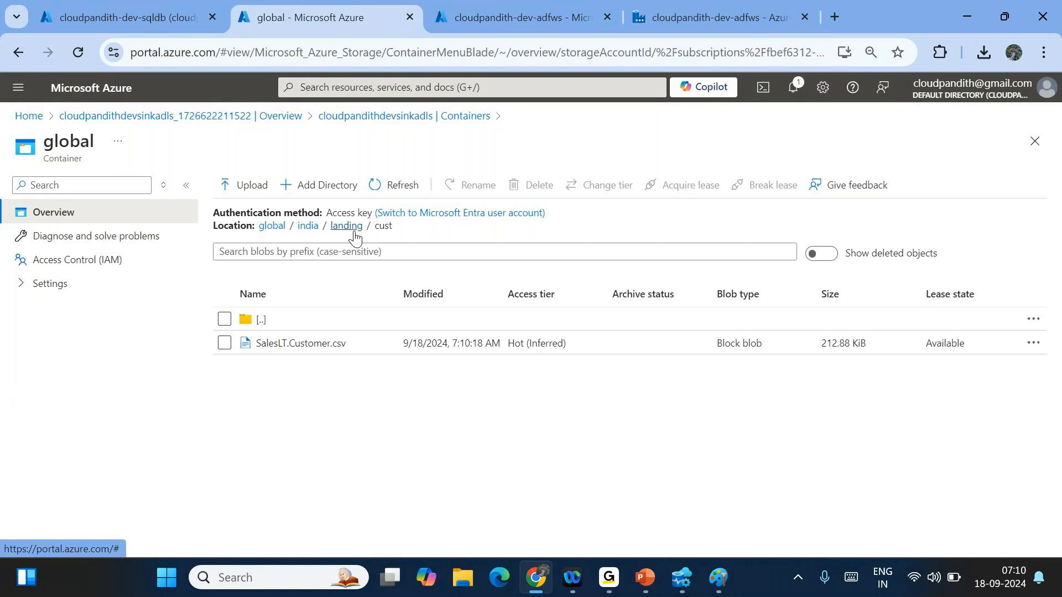
{"action": "double_click", "coordinate": [380, 228]}
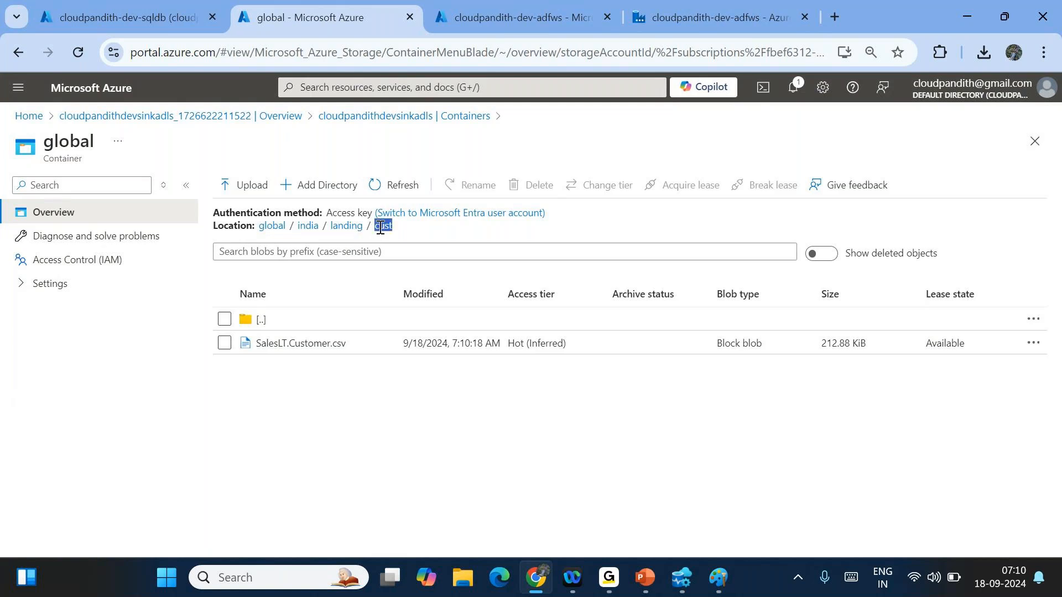
{"action": "double_click", "coordinate": [388, 229]}
{"action": "left_click", "coordinate": [422, 236]}
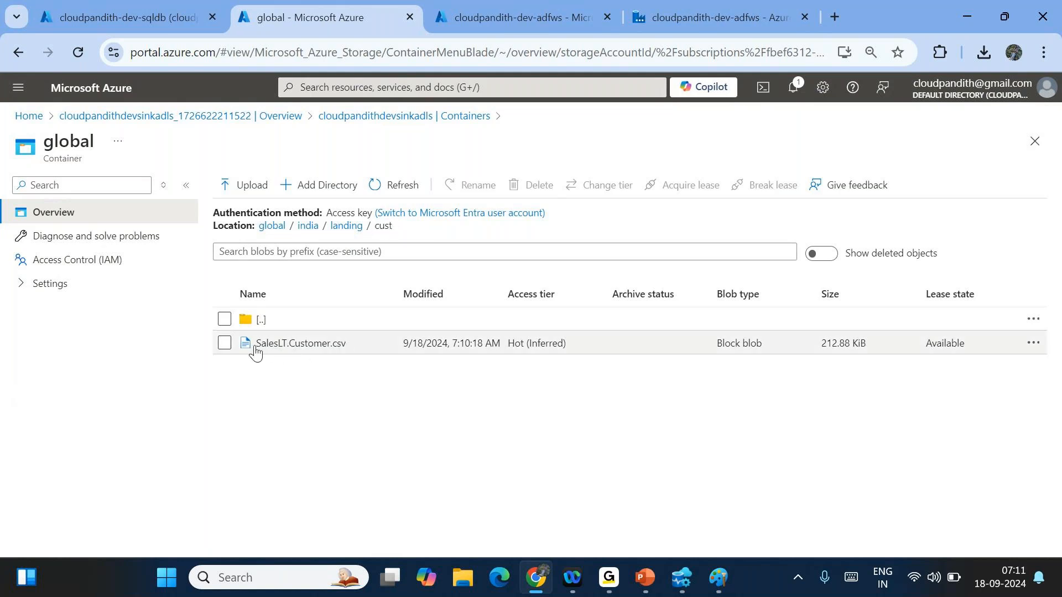
{"action": "left_click_drag", "start_coordinate": [255, 351], "coordinate": [332, 359]}
{"action": "left_click", "coordinate": [351, 416]}
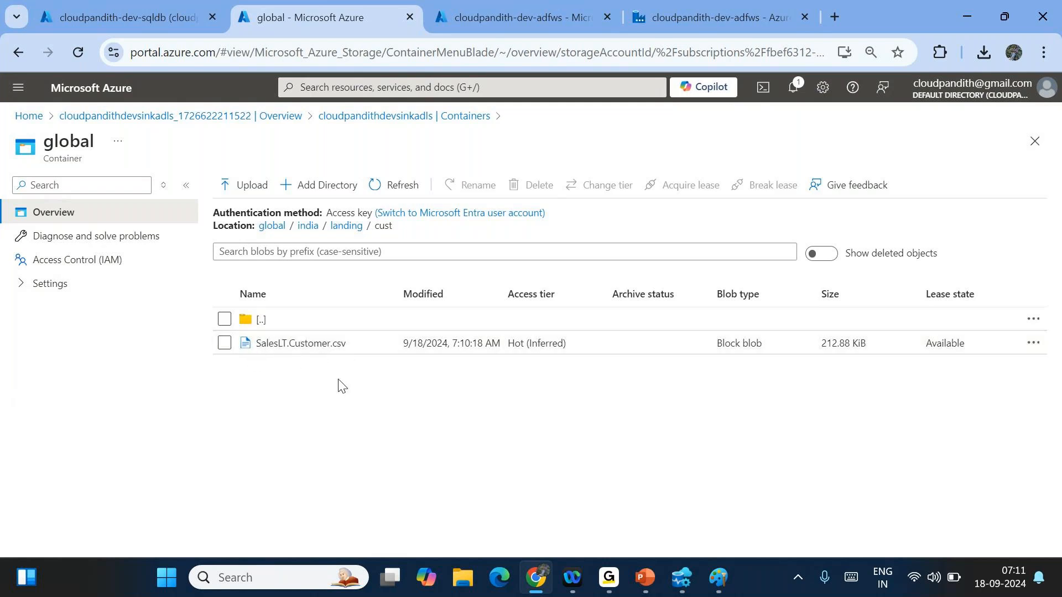
- Start deleting SalesLT.Customer.csv, cancel, and return to the container list
{"action": "left_click", "coordinate": [224, 343]}
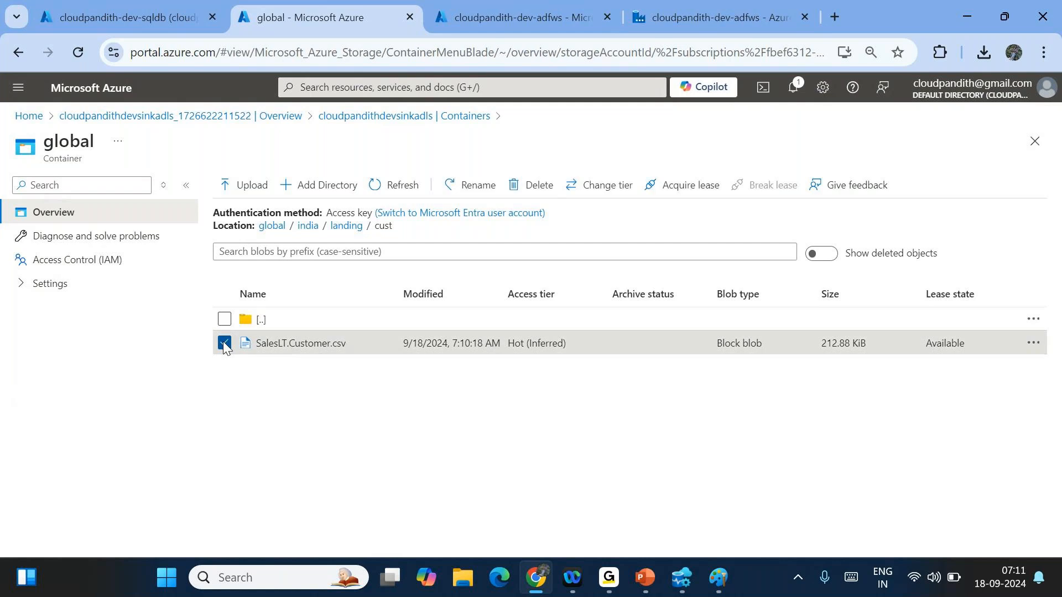
{"action": "left_click", "coordinate": [527, 188]}
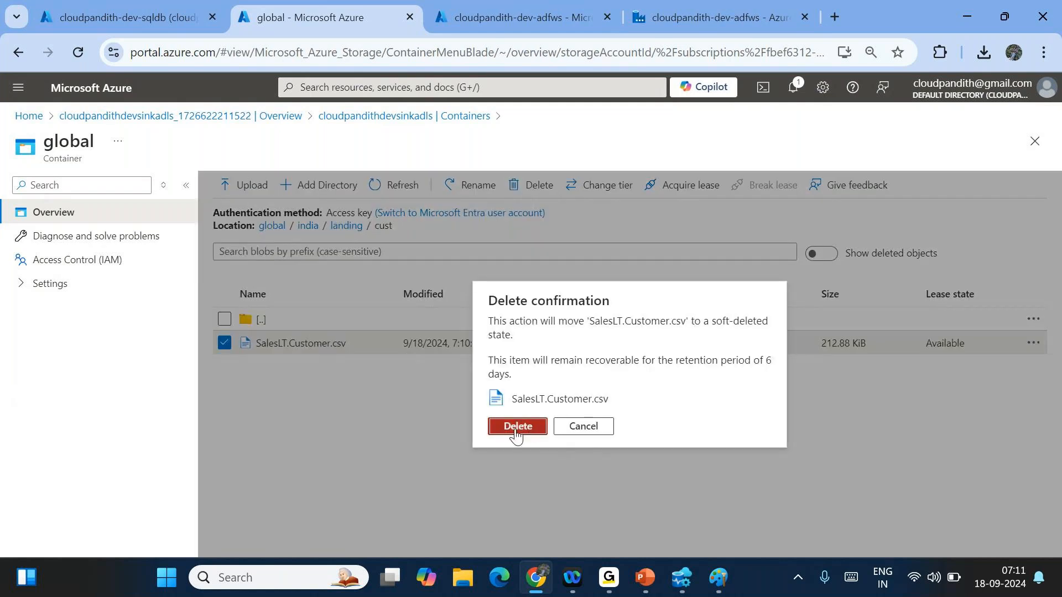
{"action": "left_click", "coordinate": [583, 427]}
{"action": "left_click", "coordinate": [272, 226]}
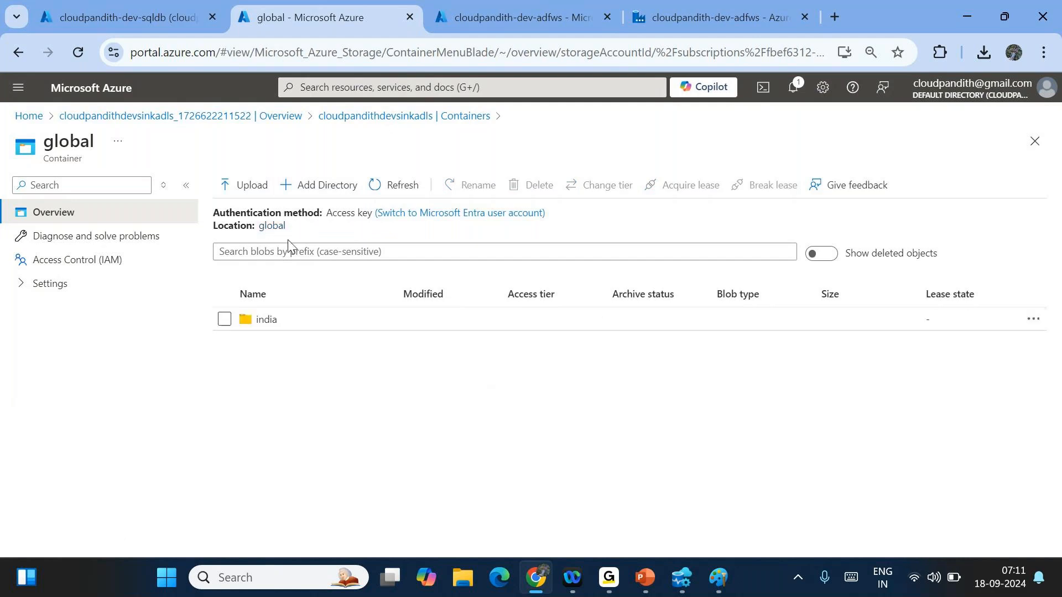
{"action": "left_click", "coordinate": [390, 116]}
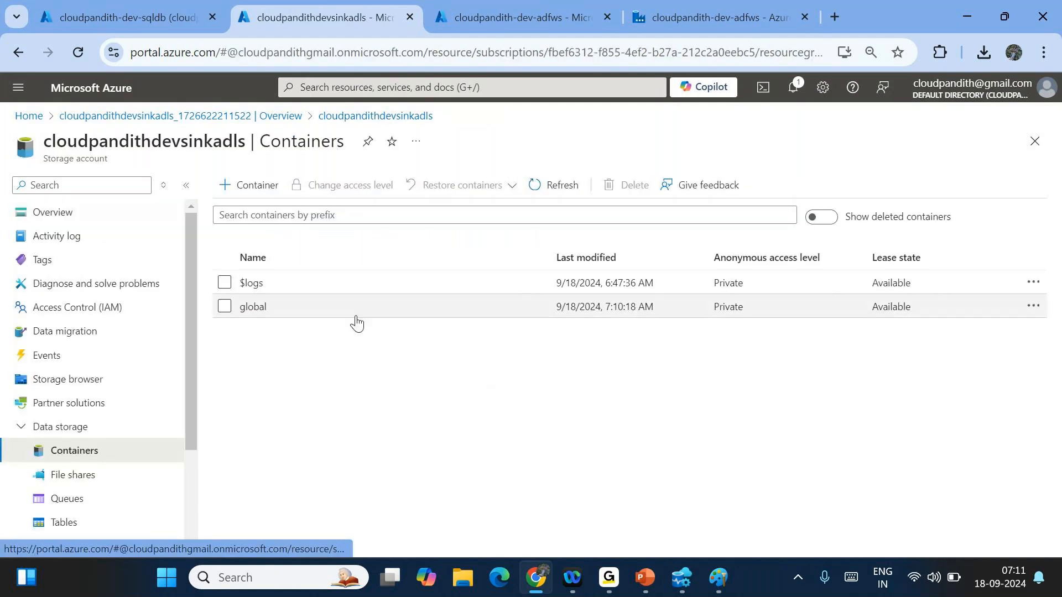
- Delete the global container, refresh the list, and return to Data Factory
{"action": "left_click", "coordinate": [224, 306]}
{"action": "left_click", "coordinate": [613, 184]}
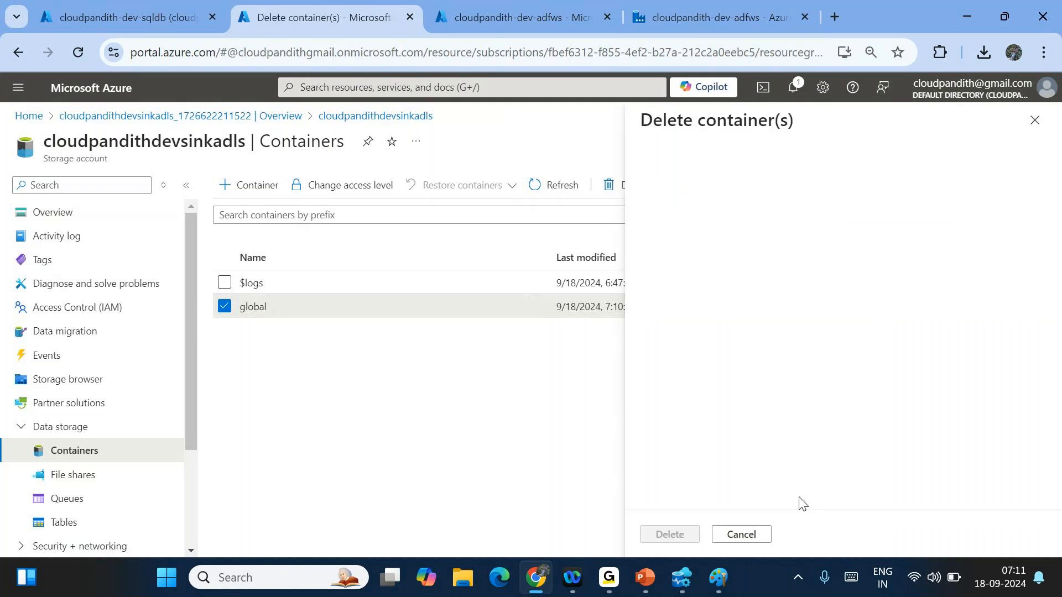
{"action": "left_click", "coordinate": [669, 535]}
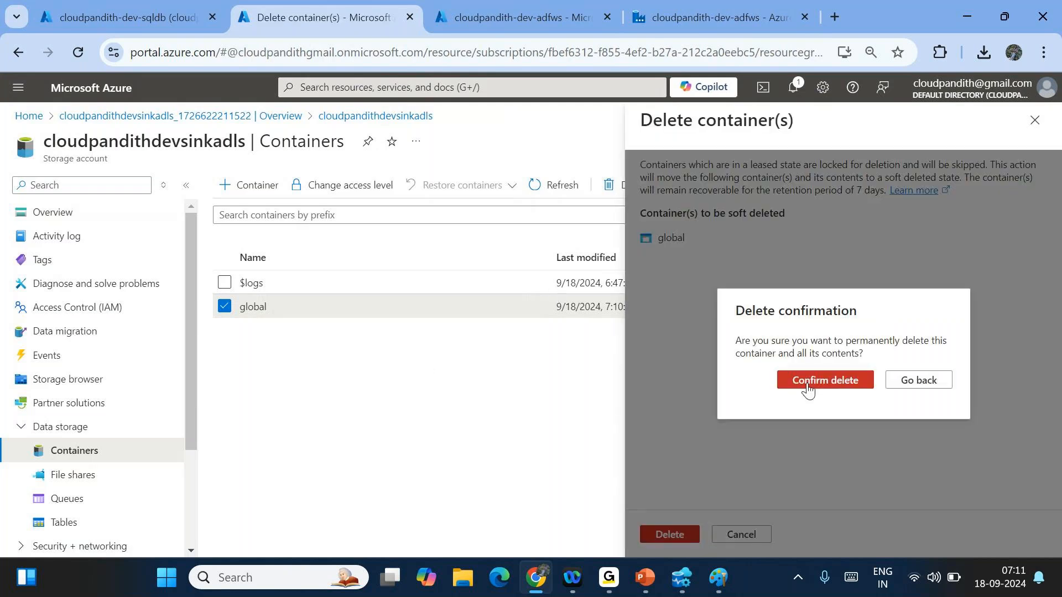
{"action": "left_click", "coordinate": [807, 382]}
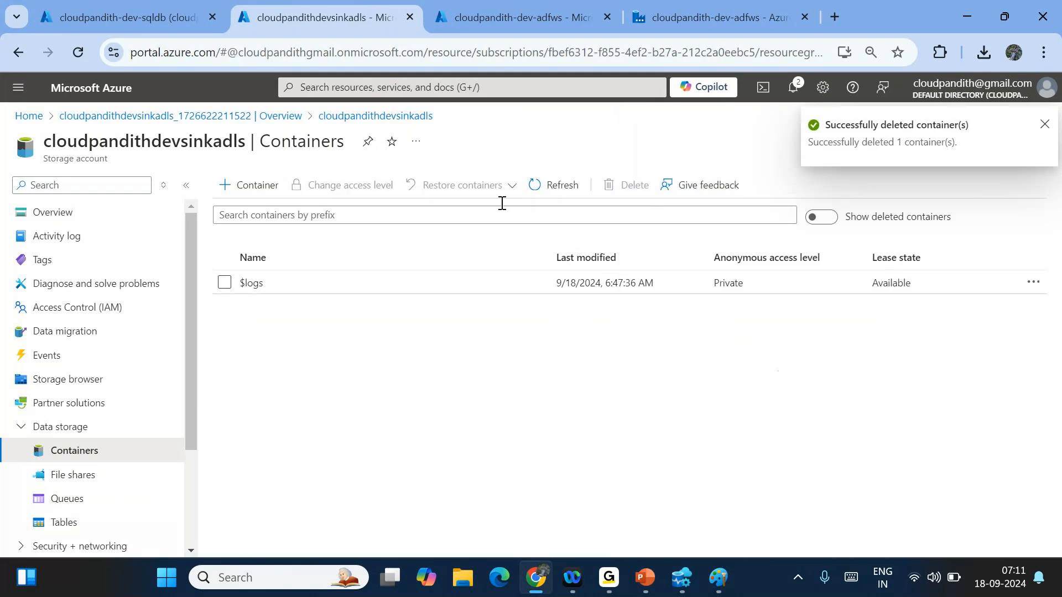
{"action": "left_click", "coordinate": [544, 195]}
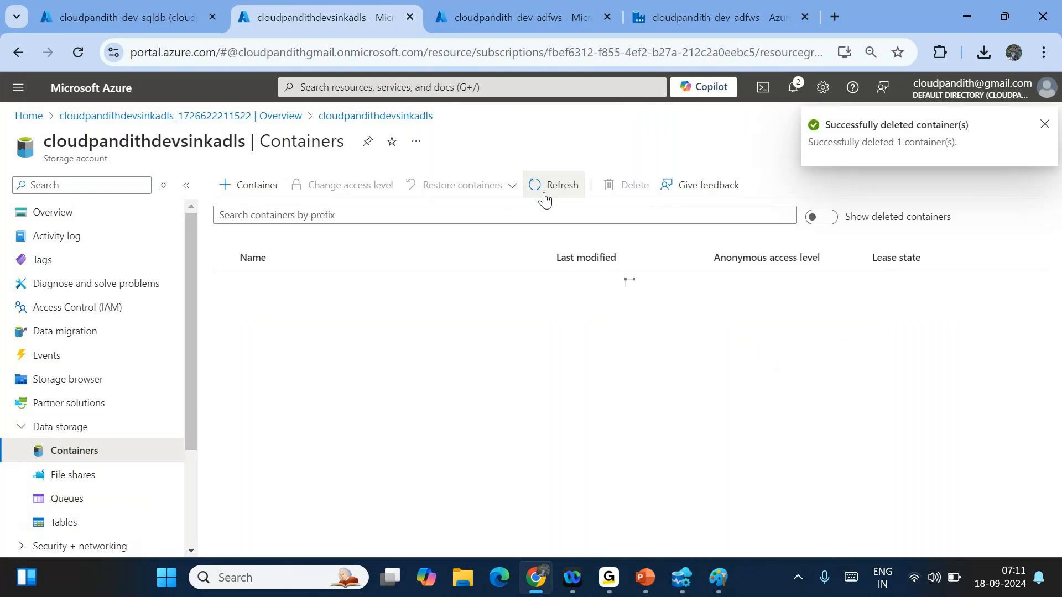
{"action": "left_click", "coordinate": [512, 15]}
{"action": "left_click", "coordinate": [618, 22]}
- Open the DS_ADLSGen2_Sink dataset from the Copy data1 sink settings and clear its Directory path
{"action": "left_click", "coordinate": [634, 22]}
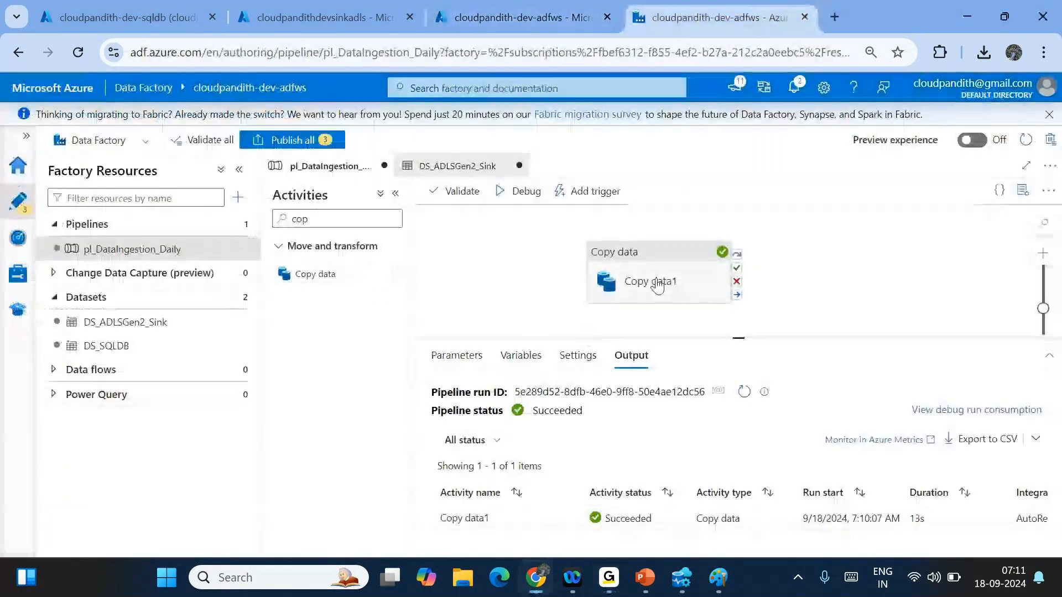
{"action": "left_click", "coordinate": [657, 285]}
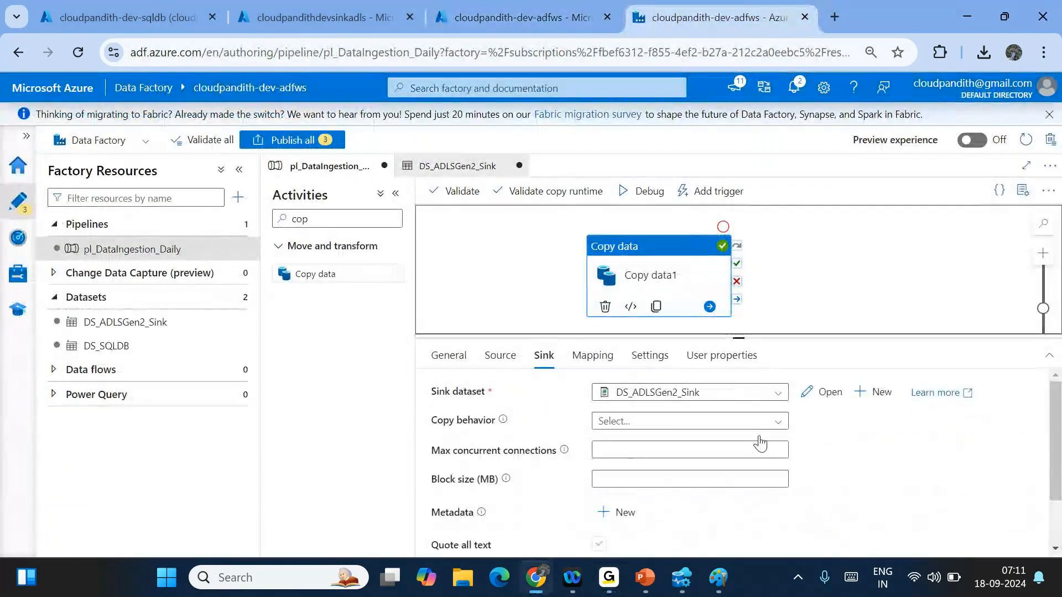
{"action": "left_click", "coordinate": [802, 398]}
{"action": "left_click_drag", "start_coordinate": [682, 405], "coordinate": [592, 404]}
{"action": "key", "text": "BackSpace"}
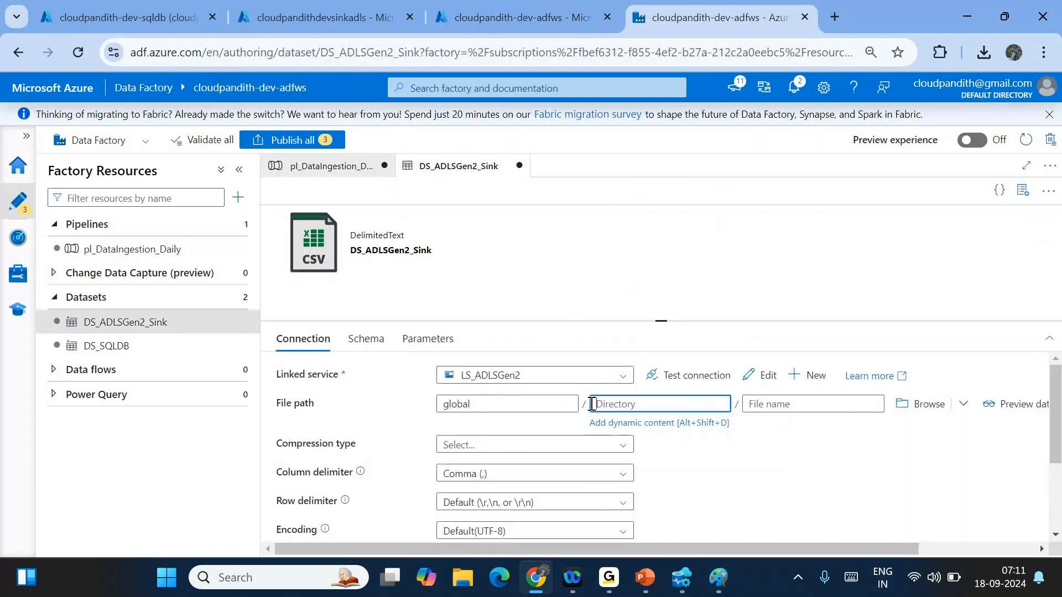
- Enter a concat expression for the directory with 'india/landing/cust/' as its first argument
{"action": "left_click", "coordinate": [626, 430]}
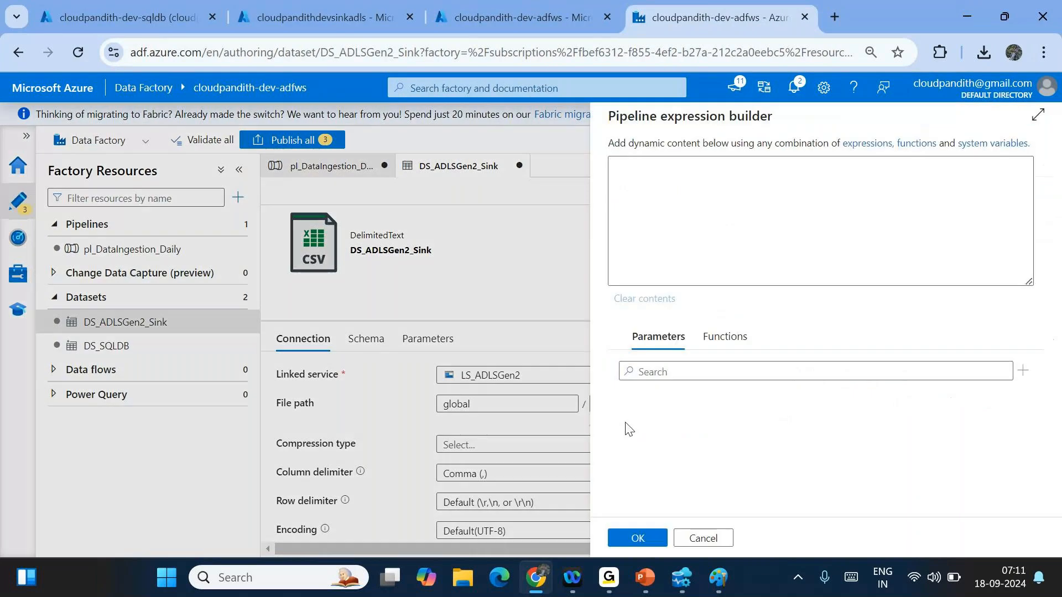
{"action": "type", "text": "@concat"}
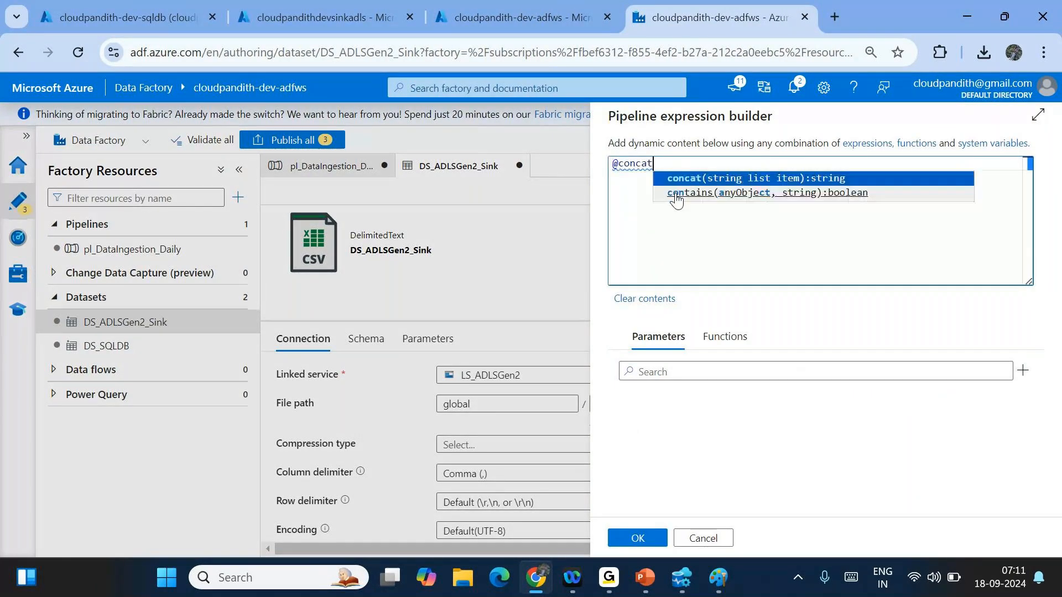
{"action": "type", "text": "('rama/','krishna')"}
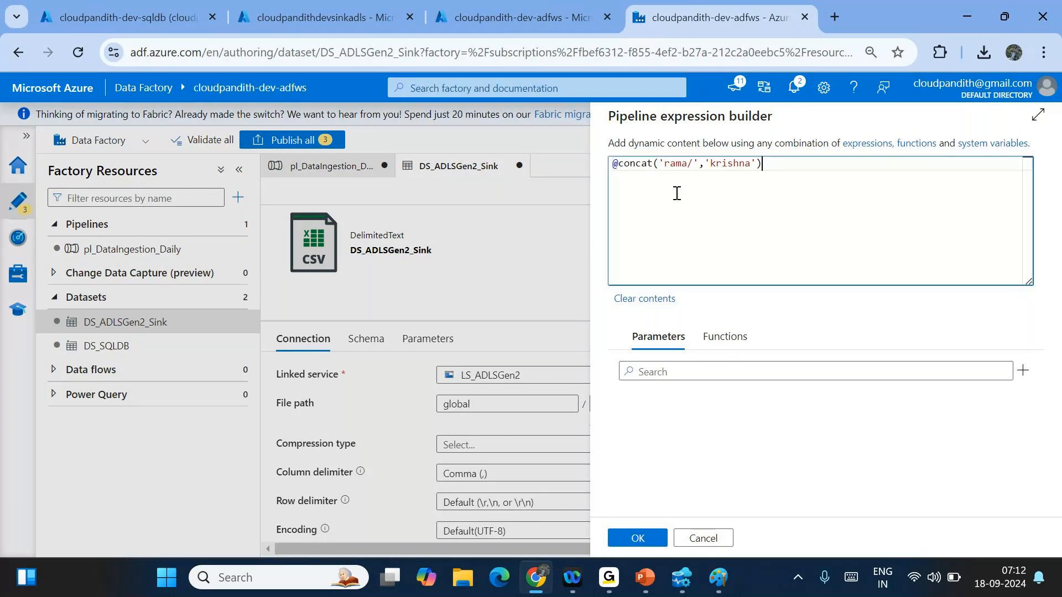
{"action": "left_click", "coordinate": [691, 166]}
{"action": "key", "text": "BackSpace"}
{"action": "key", "text": "BackSpace"}
{"action": "key", "text": "BackSpace"}
{"action": "key", "text": "BackSpace"}
{"action": "key", "text": "BackSpace"}
{"action": "type", "text": "india/landing/cust"}
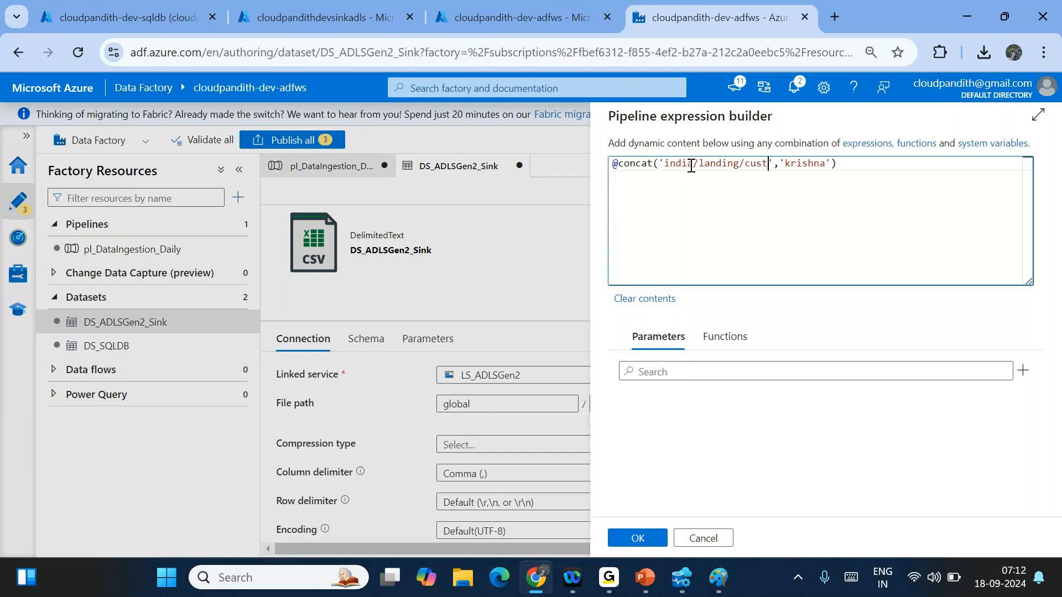
{"action": "type", "text": "/"}
{"action": "double_click", "coordinate": [807, 166]}
{"action": "key", "text": "BackSpace"}
{"action": "key", "text": "BackSpace"}
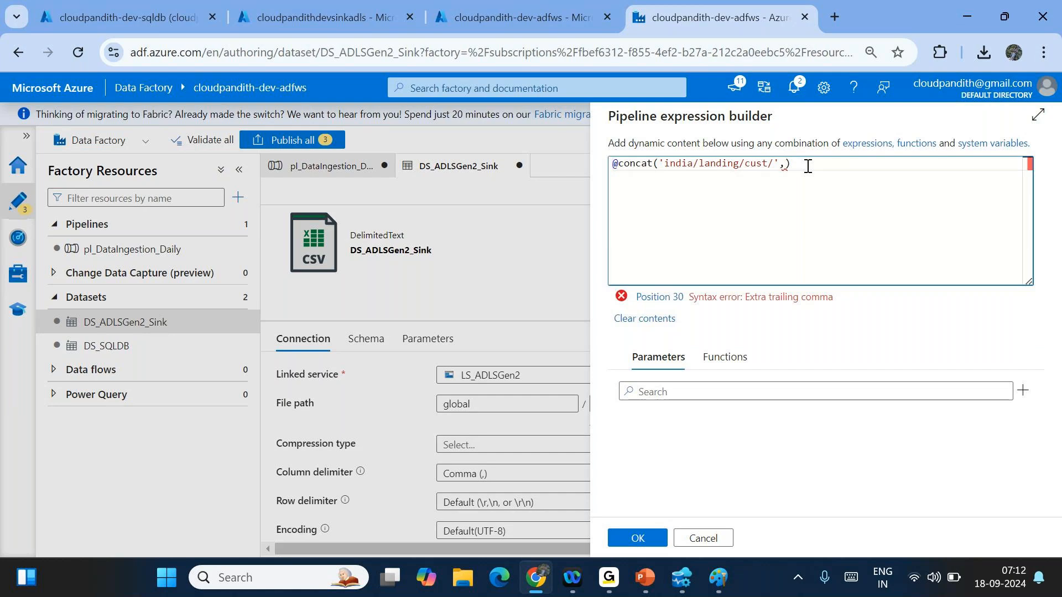
{"action": "type", "text": "utcNow()"}
{"action": "left_click", "coordinate": [796, 222]}
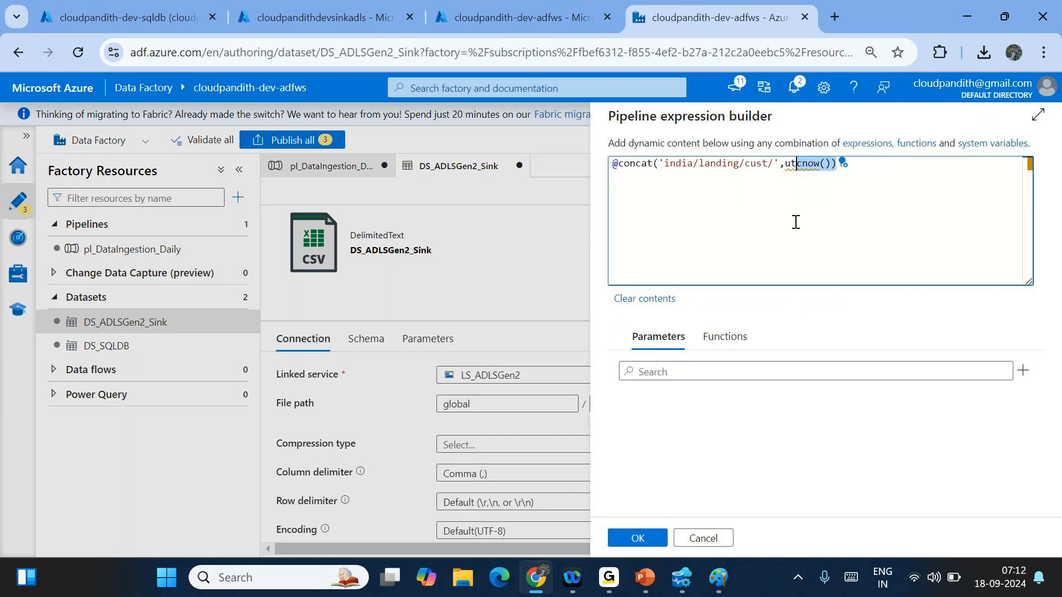
{"action": "left_click", "coordinate": [797, 163]}
{"action": "type", "text": "c"}
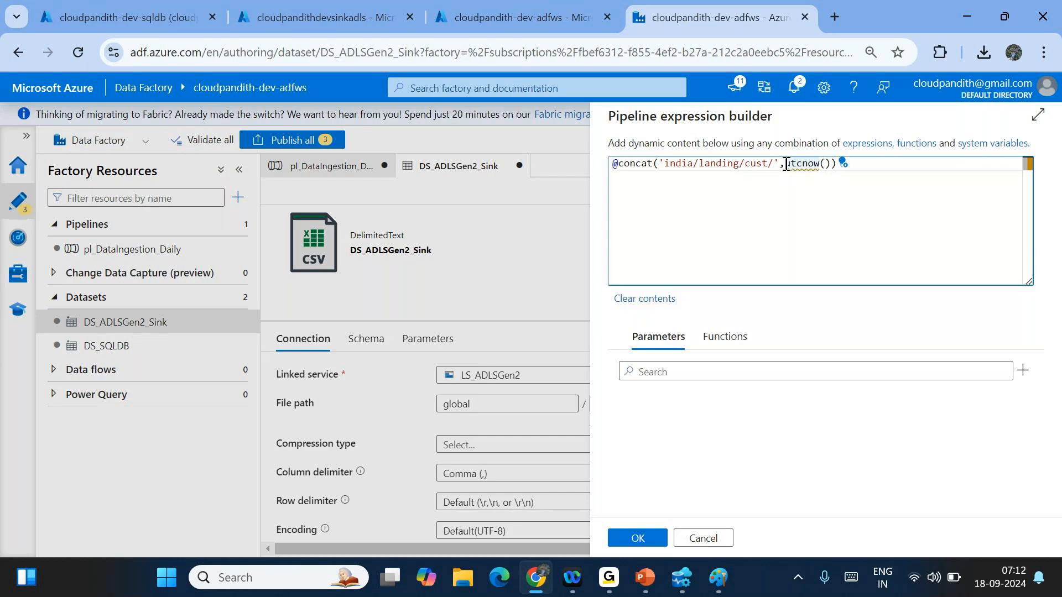
{"action": "left_click", "coordinate": [721, 347]}
- Wrap utcnow() in formatDateTime with the 'yyyy/MM/dd' format string
{"action": "left_click", "coordinate": [665, 371]}
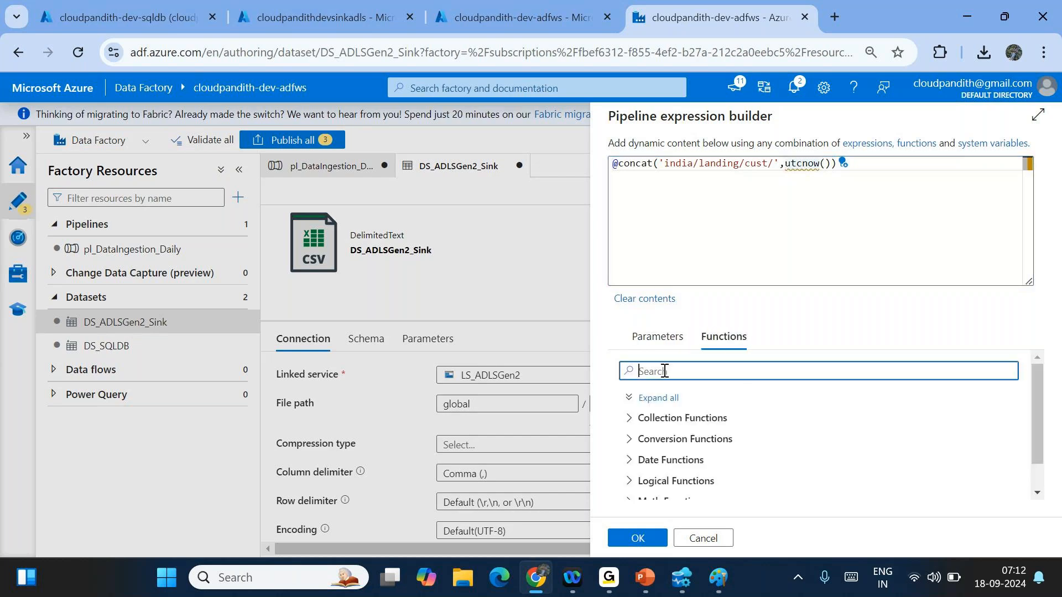
{"action": "type", "text": "format"}
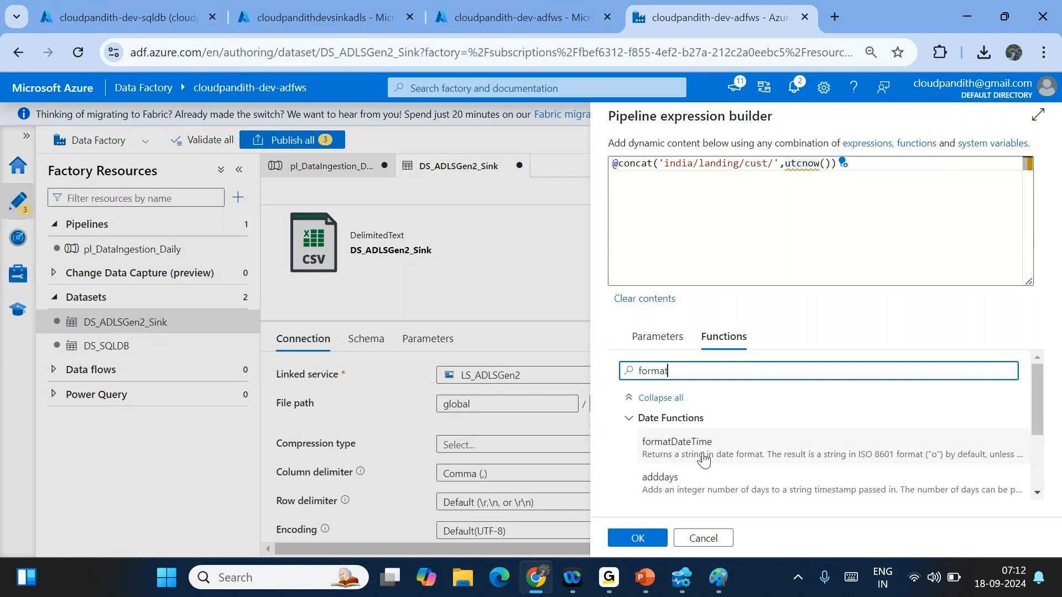
{"action": "left_click_drag", "start_coordinate": [786, 164], "coordinate": [833, 165]}
{"action": "key", "text": "BackSpace"}
{"action": "type", "text": "f"}
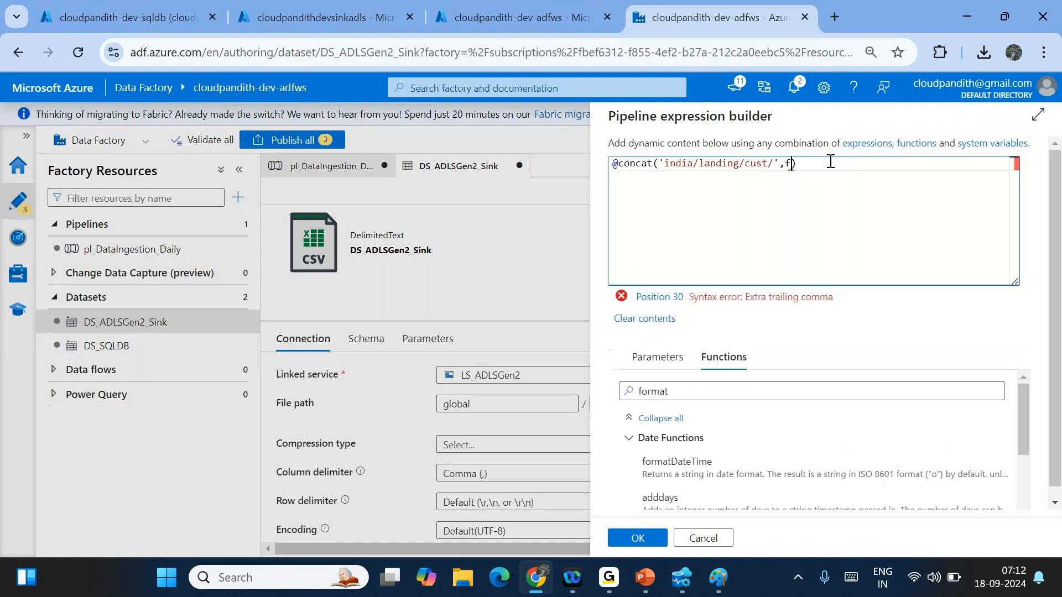
{"action": "type", "text": "ormatDateT"}
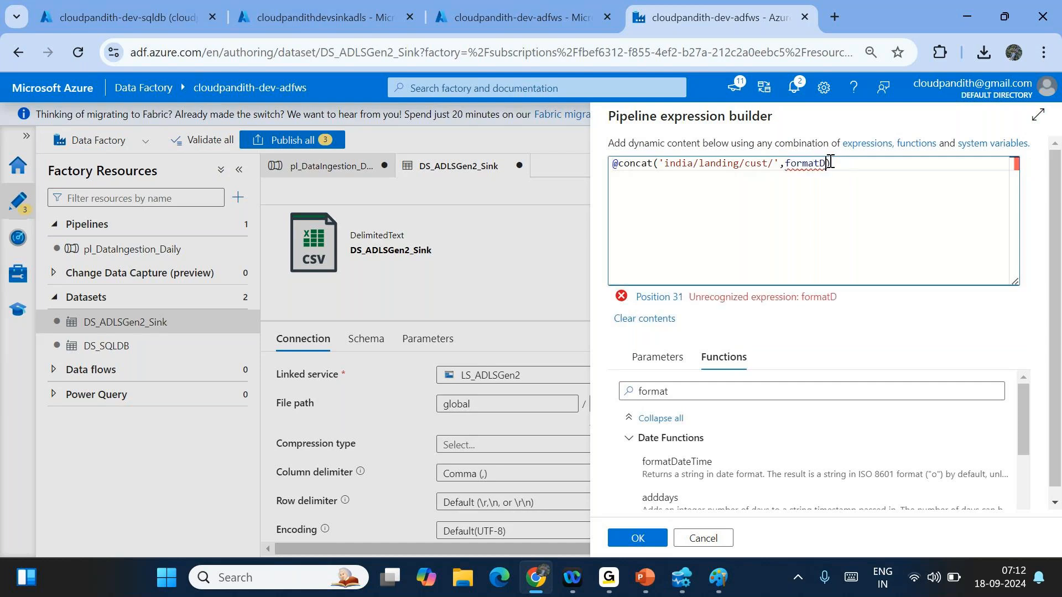
{"action": "type", "text": "ime(ut"}
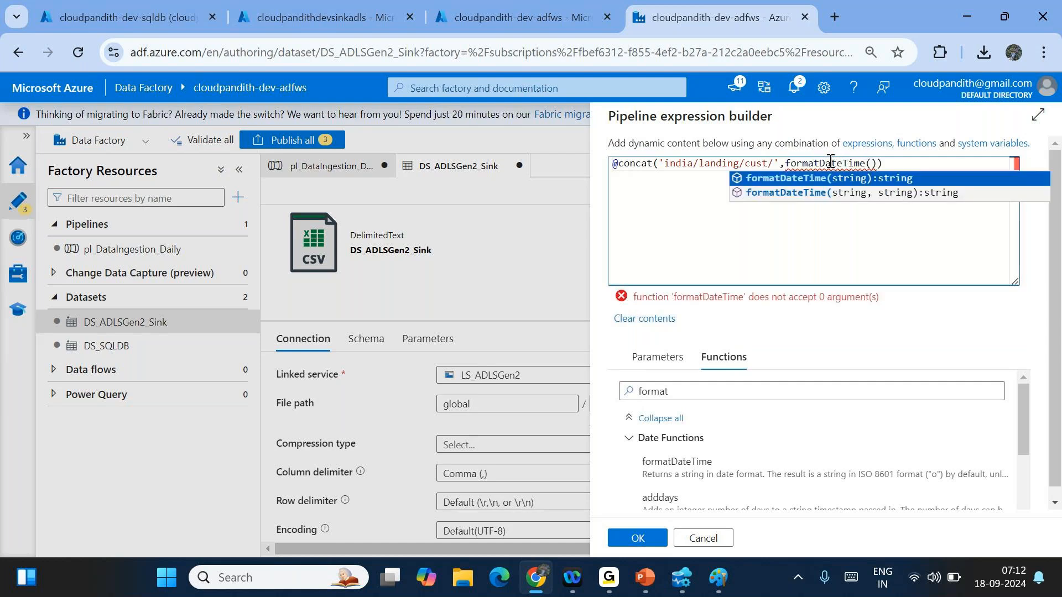
{"action": "type", "text": "cnow(),"}
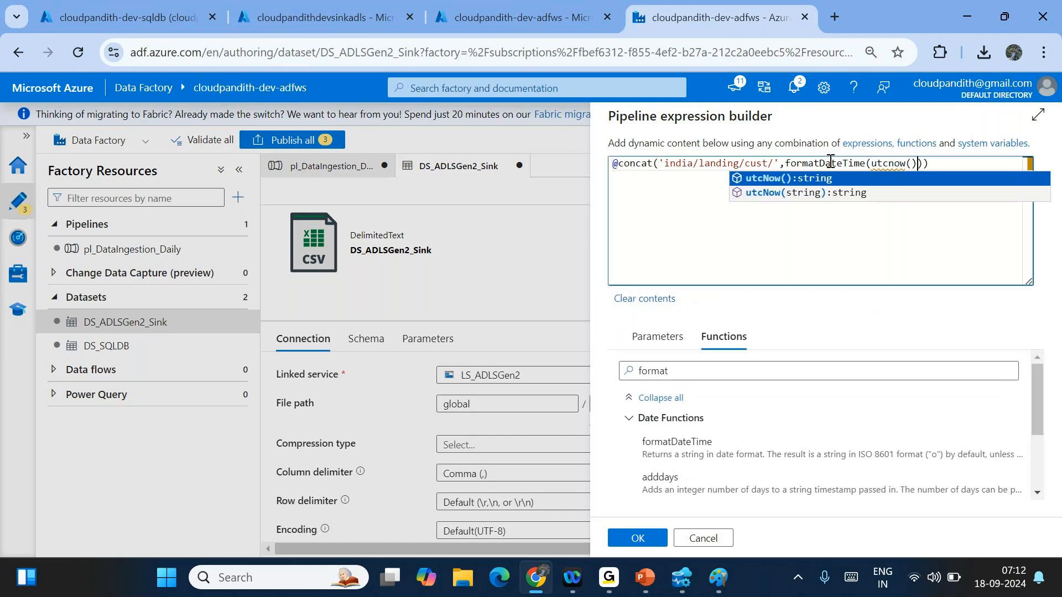
{"action": "left_click_drag", "start_coordinate": [871, 165], "coordinate": [917, 164]}
{"action": "left_click", "coordinate": [924, 164]}
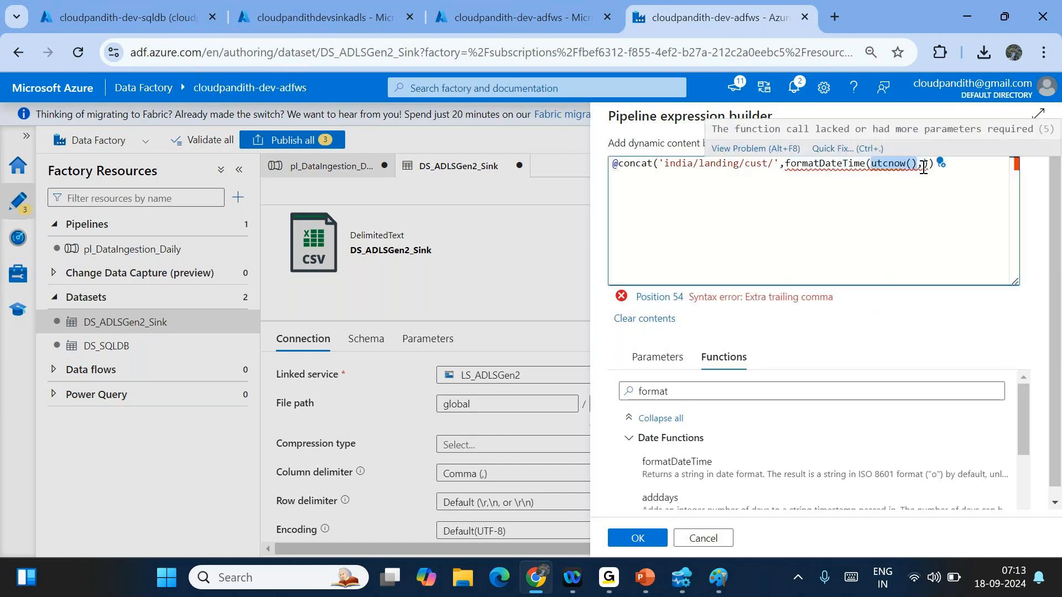
{"action": "type", "text": "'yyyy/MM/"}
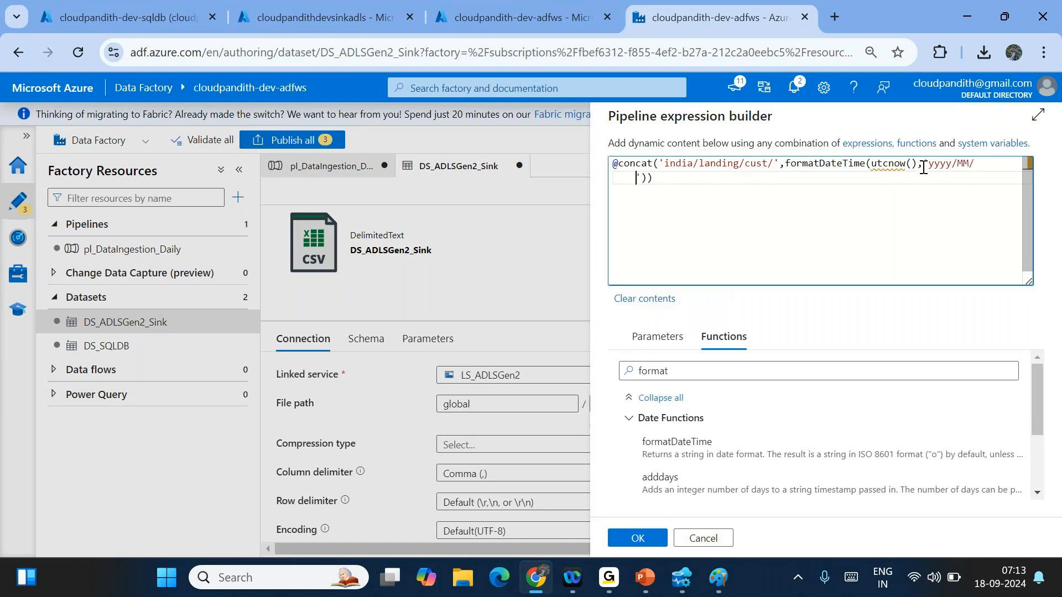
{"action": "type", "text": "dd"}
- Review the india/landing/cust prefix and the yyyy/MM/dd date format in the finished expression
{"action": "double_click", "coordinate": [684, 168]}
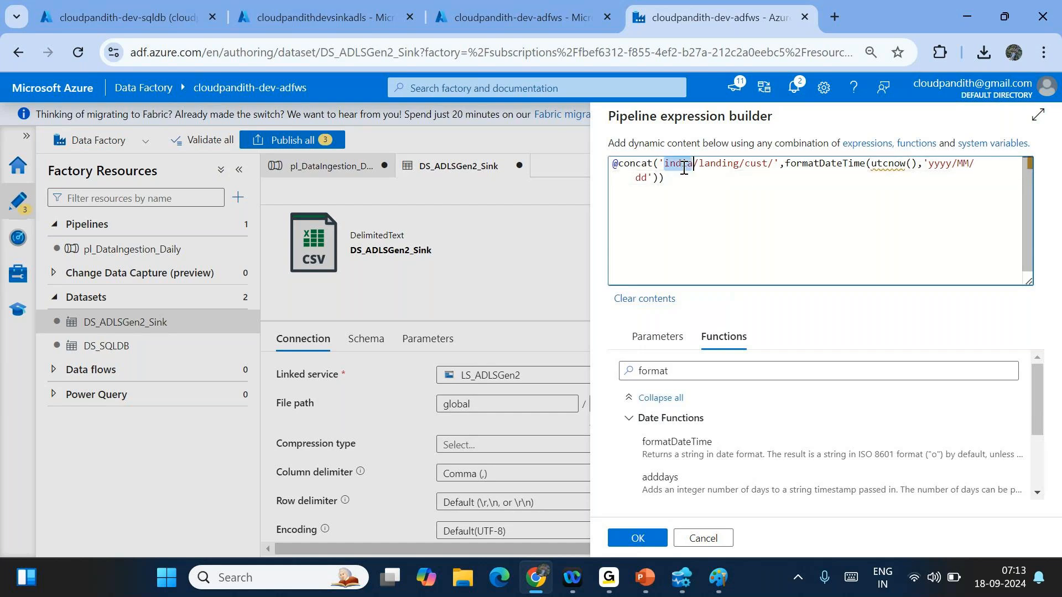
{"action": "double_click", "coordinate": [716, 164]}
{"action": "left_click", "coordinate": [753, 163]}
{"action": "double_click", "coordinate": [752, 163]}
{"action": "double_click", "coordinate": [947, 165]}
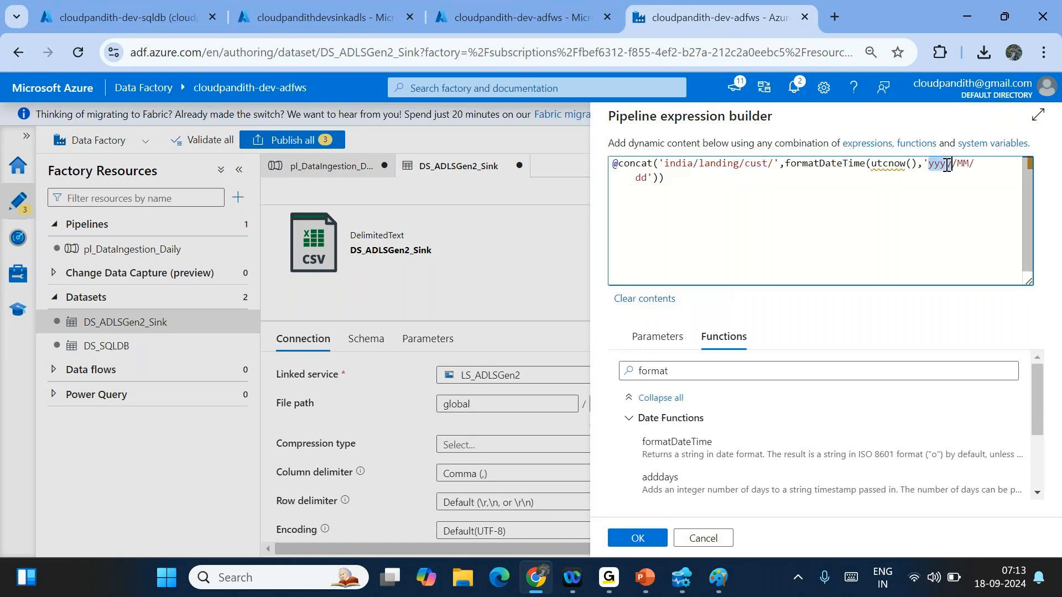
{"action": "double_click", "coordinate": [961, 163]}
{"action": "left_click", "coordinate": [645, 177]}
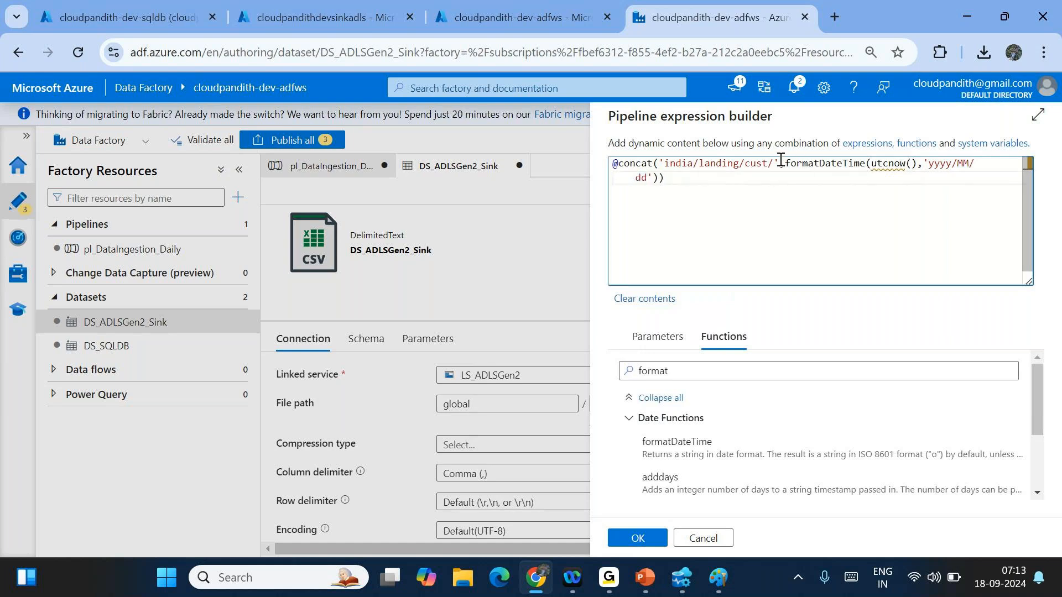
{"action": "mouse_move", "coordinate": [791, 159]}
{"action": "left_click_drag", "start_coordinate": [785, 163], "coordinate": [672, 177]}
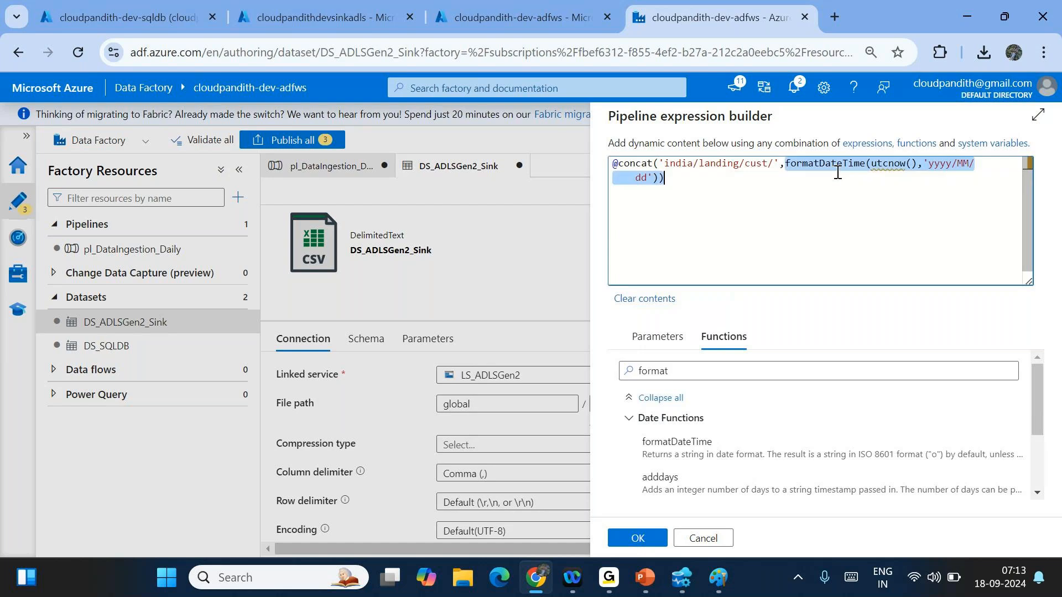
{"action": "left_click", "coordinate": [703, 177]}
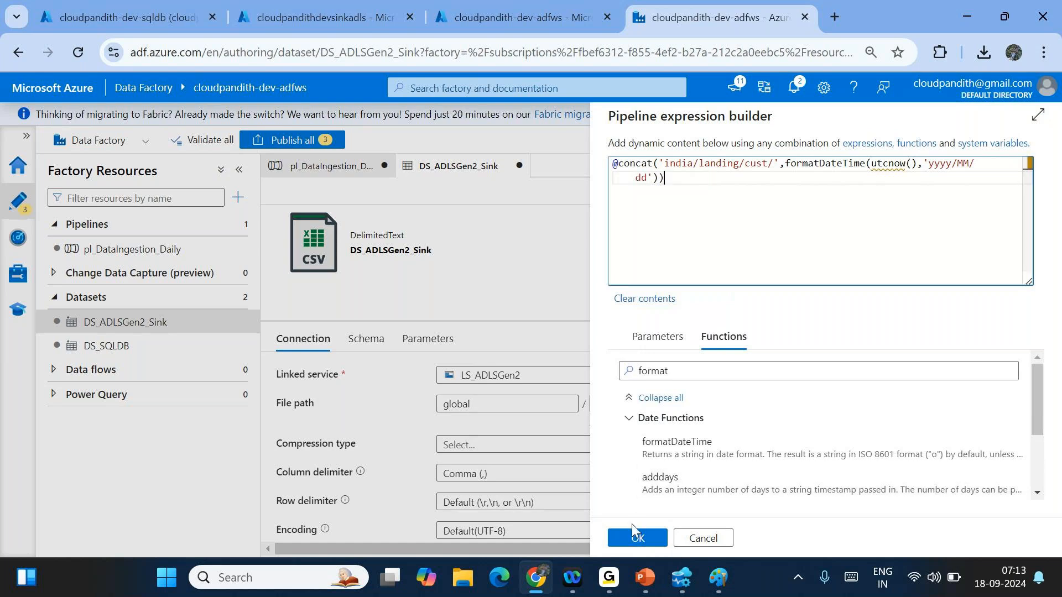
- Apply the directory expression and start a debug run of pl_DataIngestion_Daily
{"action": "left_click", "coordinate": [636, 540]}
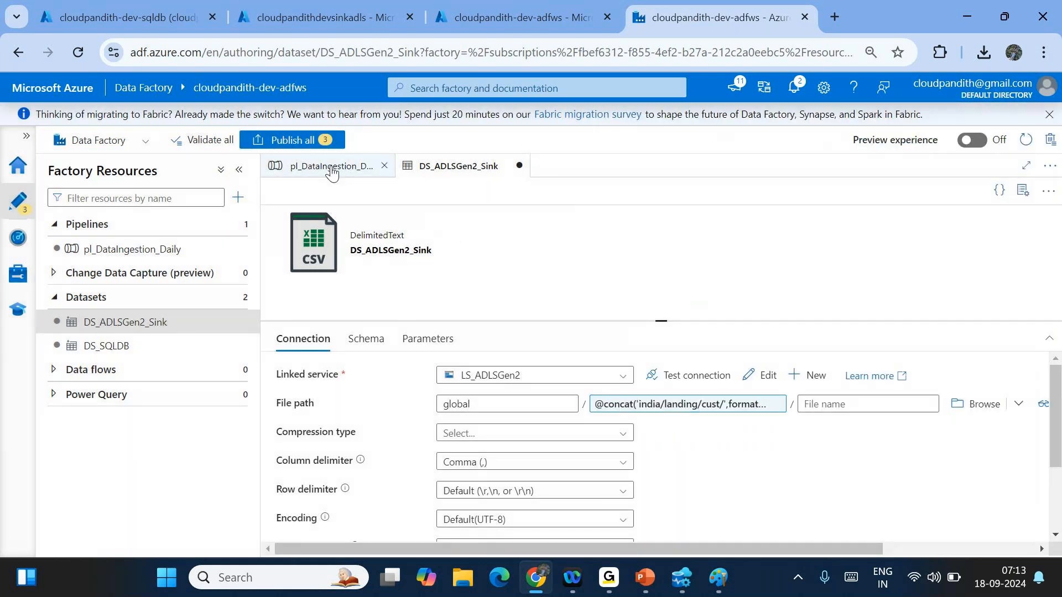
{"action": "left_click", "coordinate": [160, 253]}
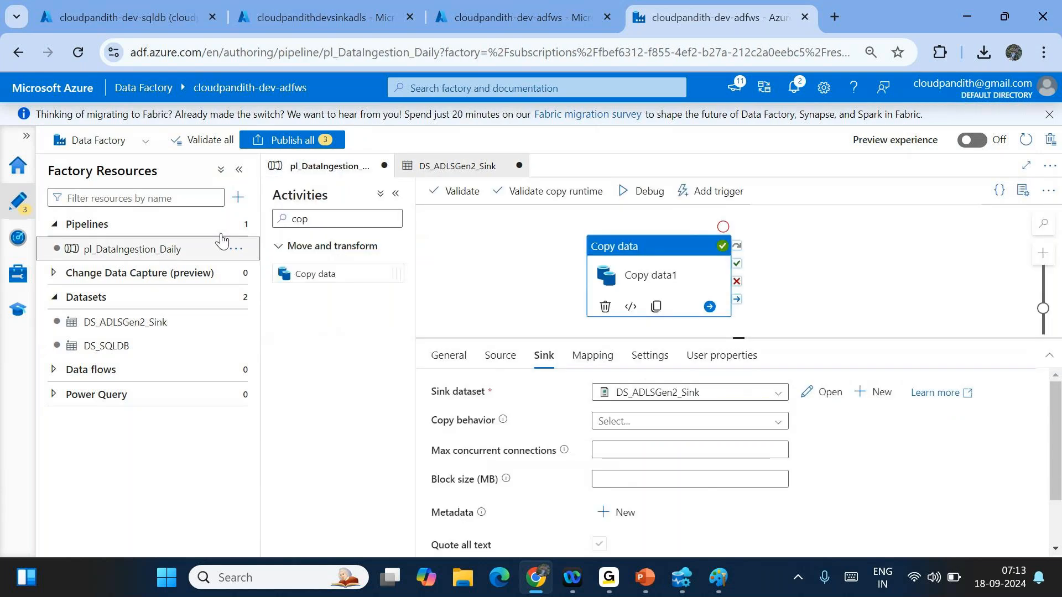
{"action": "left_click", "coordinate": [976, 103]}
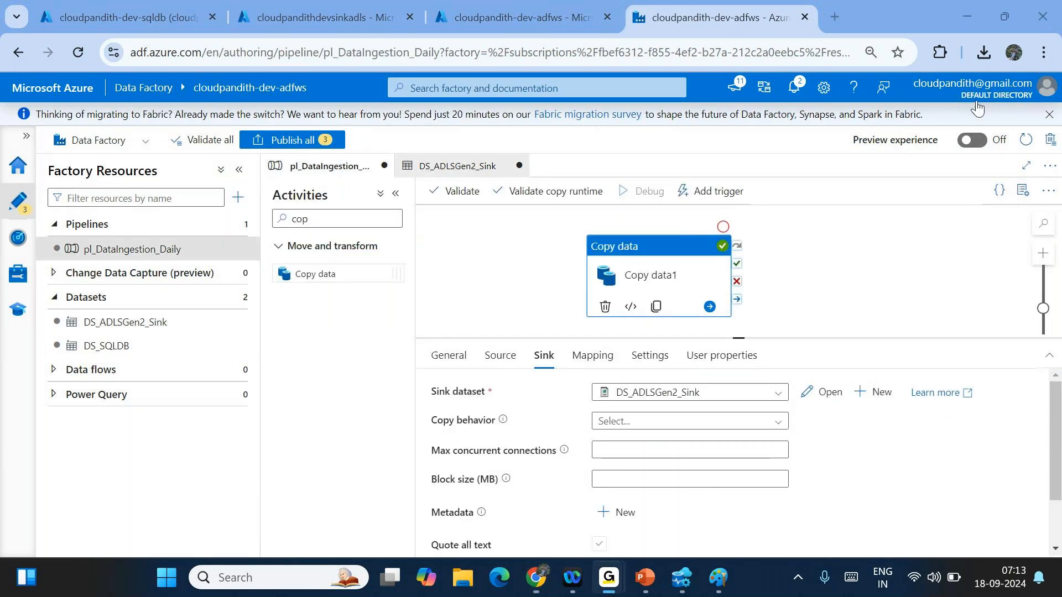
- Check the debug run output and confirm Copy data1 read and wrote 847 rows
{"action": "left_click", "coordinate": [789, 283]}
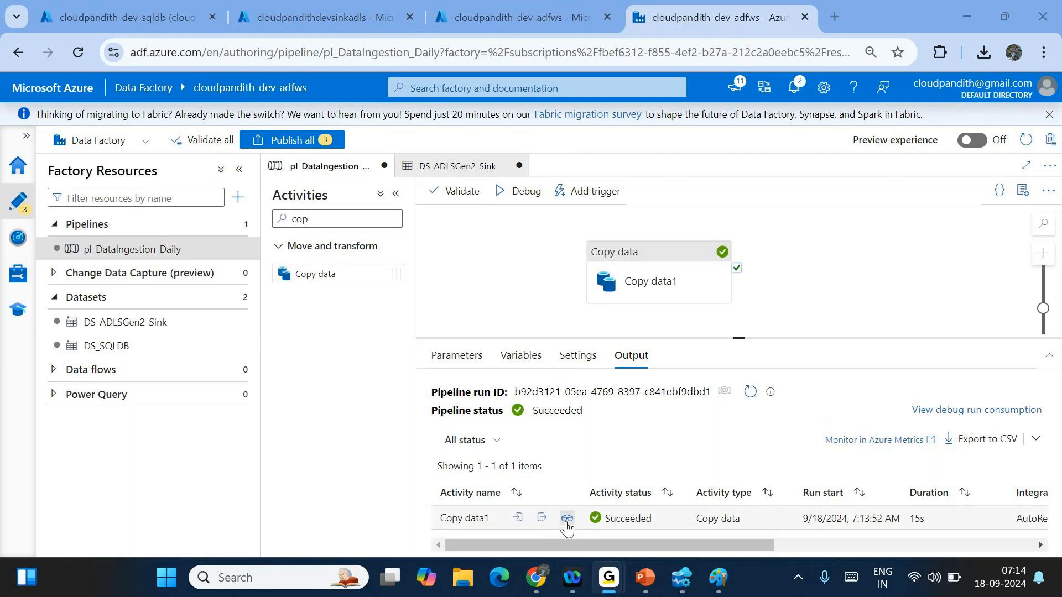
{"action": "left_click", "coordinate": [567, 518]}
{"action": "left_click_drag", "start_coordinate": [266, 324], "coordinate": [766, 345]}
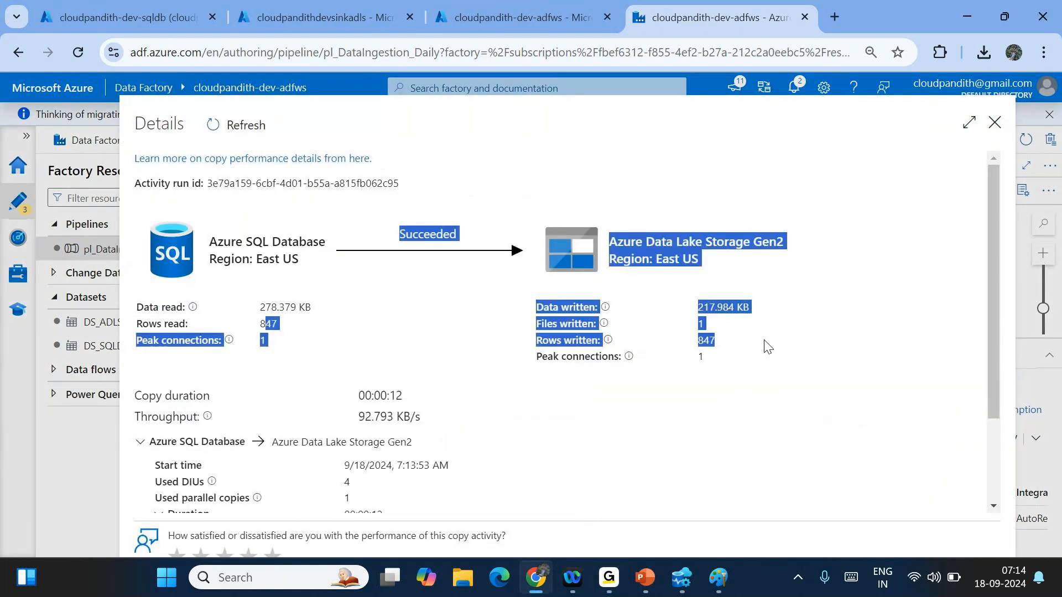
{"action": "left_click", "coordinate": [991, 124]}
{"action": "left_click", "coordinate": [345, 8]}
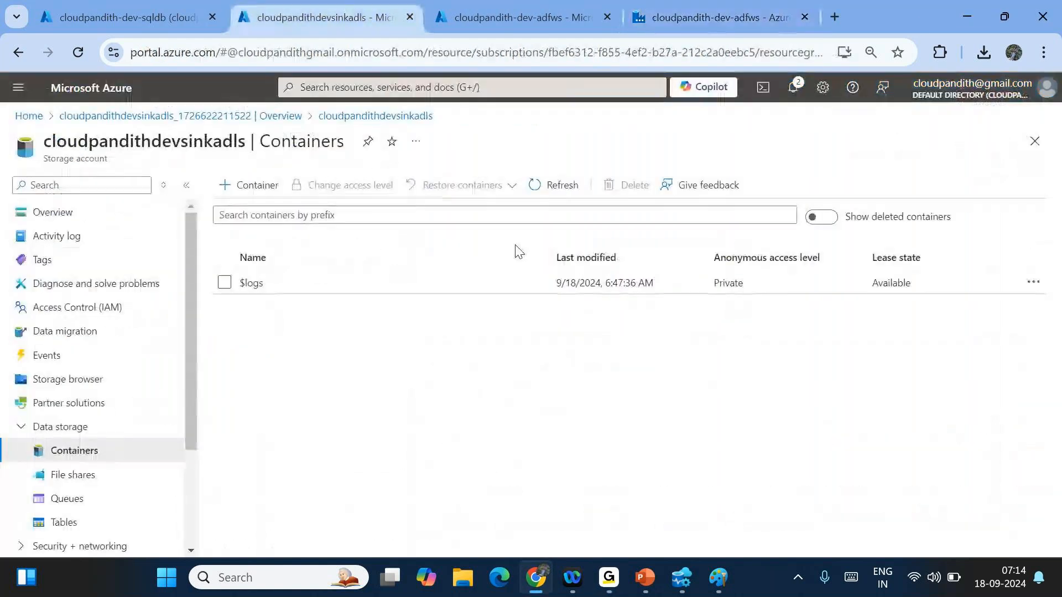
- Refresh the containers and open global/india/landing/cust/2024/09/18
{"action": "left_click", "coordinate": [563, 189]}
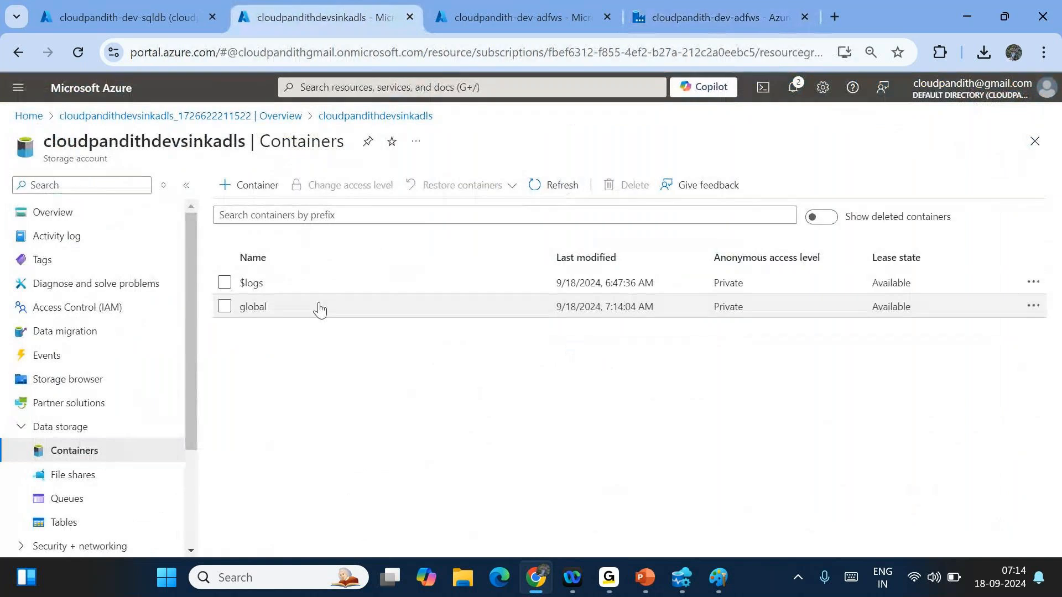
{"action": "left_click", "coordinate": [252, 307]}
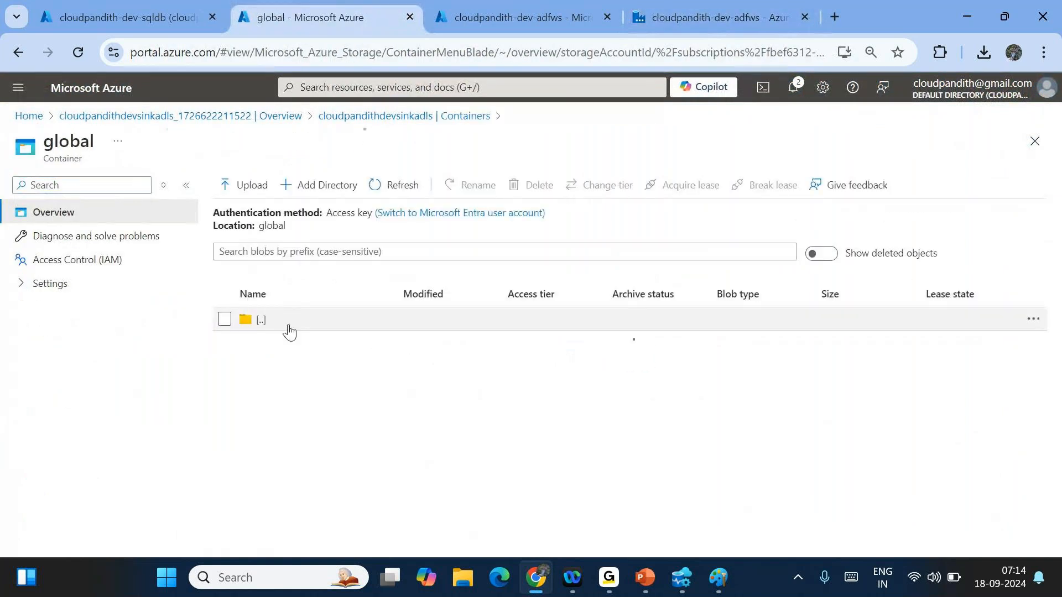
{"action": "left_click", "coordinate": [307, 349]}
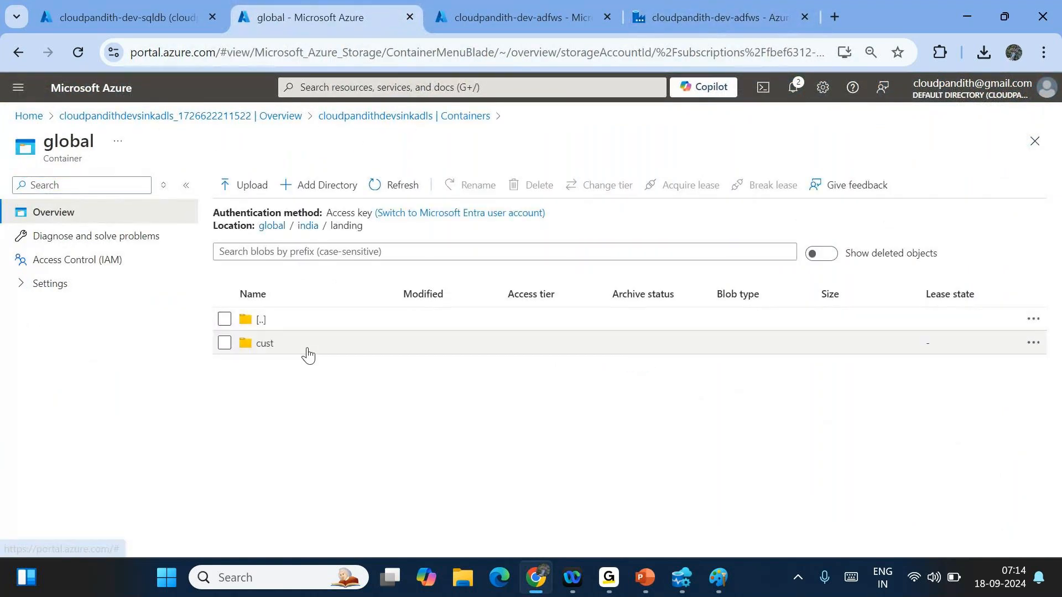
{"action": "left_click", "coordinate": [308, 350]}
{"action": "left_click", "coordinate": [308, 353]}
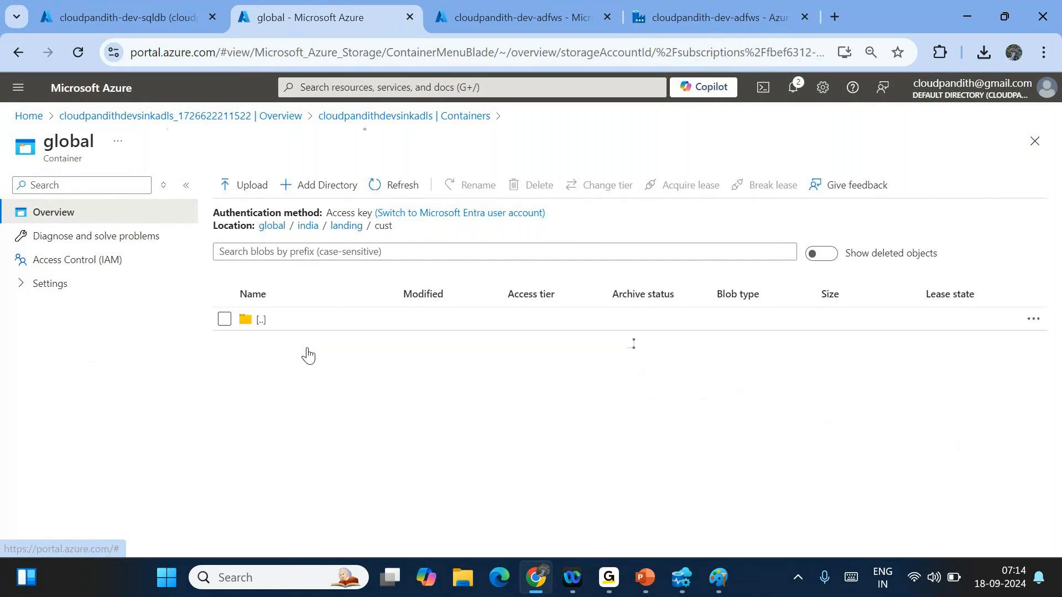
{"action": "left_click", "coordinate": [308, 353]}
{"action": "left_click", "coordinate": [307, 353]}
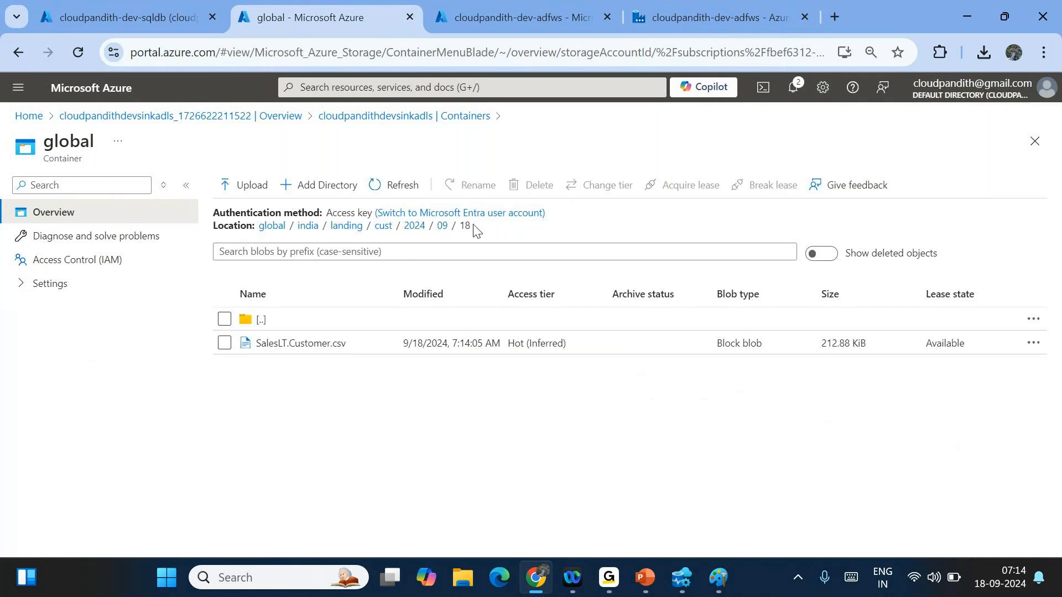
- Inspect the folder path showing the 2024/09/18 date-based directory
{"action": "left_click_drag", "start_coordinate": [494, 232], "coordinate": [389, 227]}
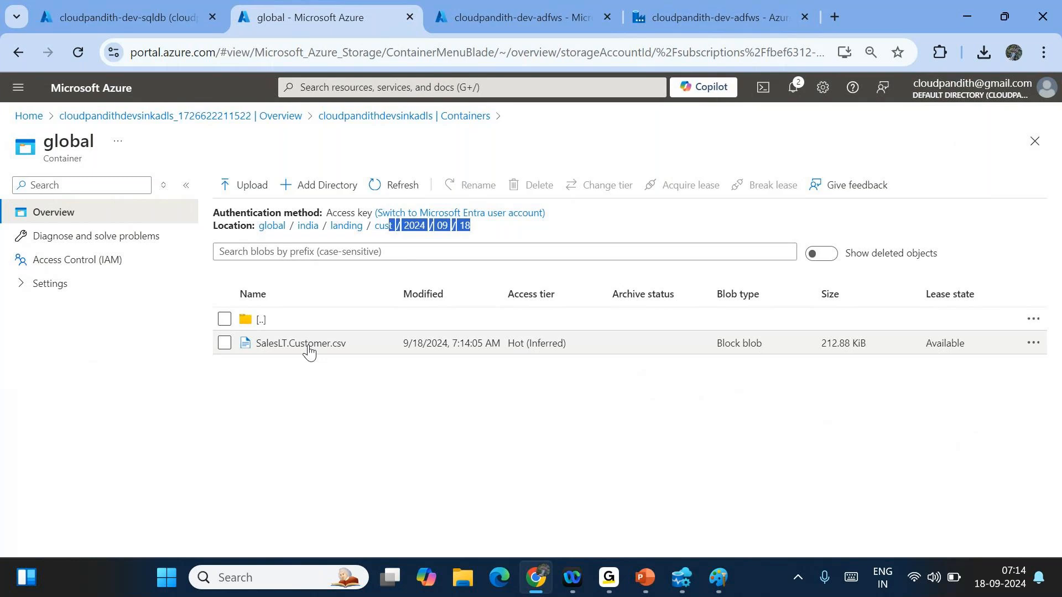
{"action": "left_click", "coordinate": [437, 397]}
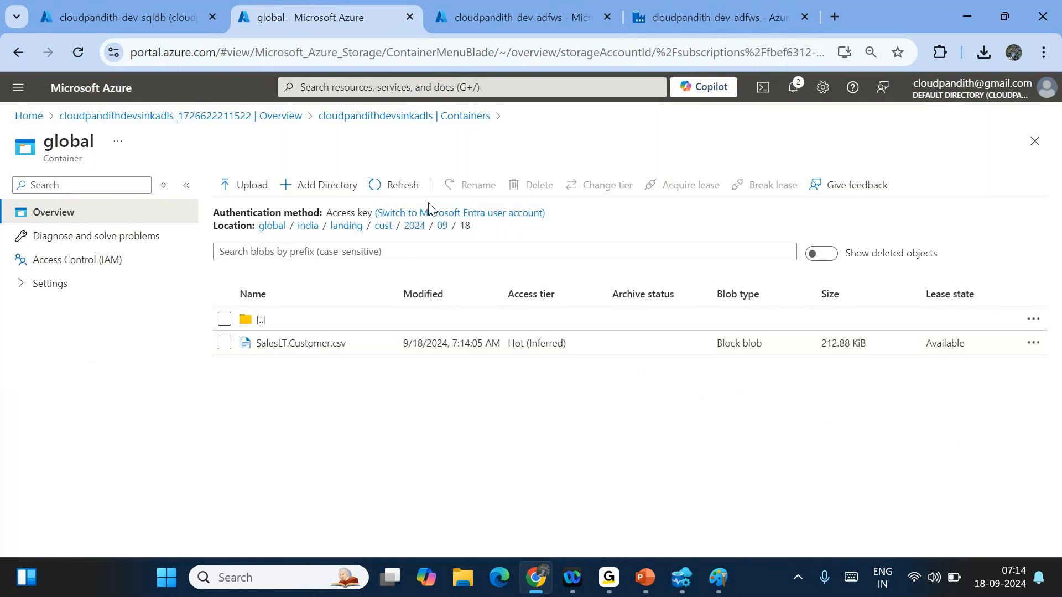
{"action": "left_click_drag", "start_coordinate": [488, 228], "coordinate": [325, 247]}
{"action": "left_click", "coordinate": [524, 517]}
{"action": "left_click_drag", "start_coordinate": [517, 234], "coordinate": [260, 225]}
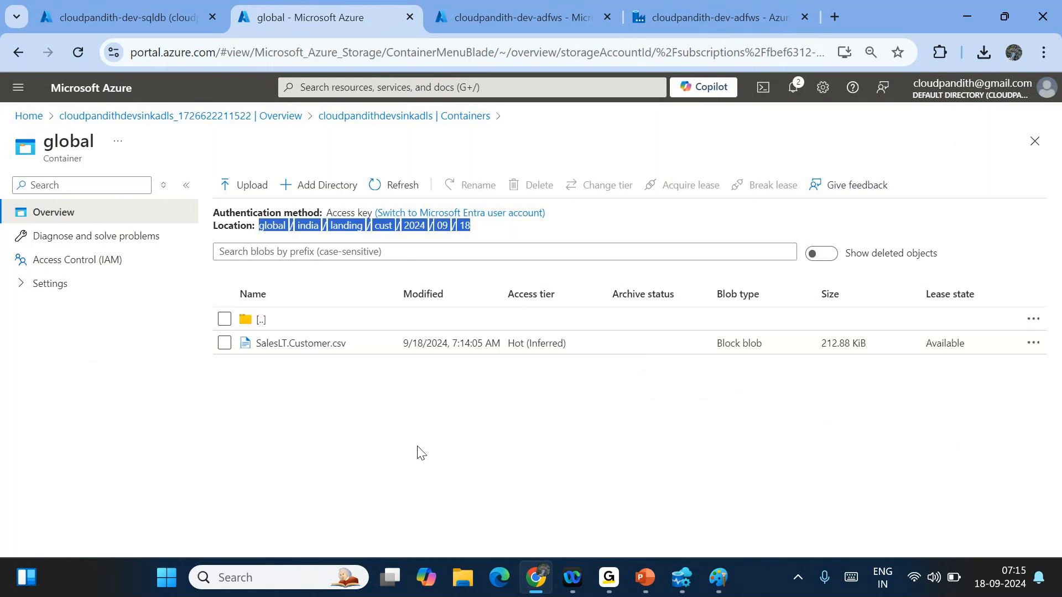
{"action": "left_click", "coordinate": [466, 468]}
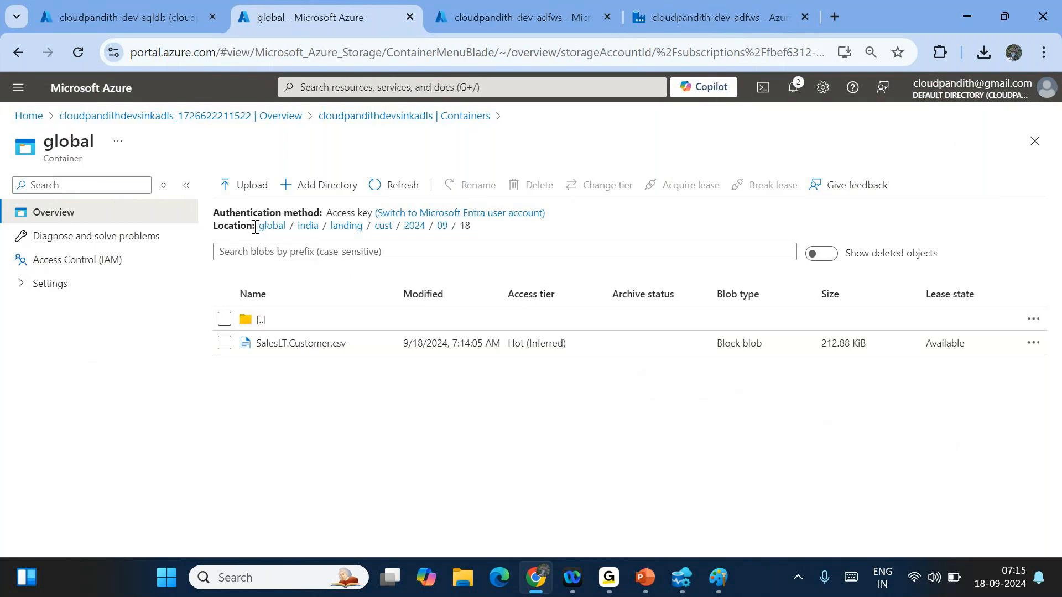
- Highlight the dated folder path, then return to the Data Factory pipeline
{"action": "left_click_drag", "start_coordinate": [255, 227], "coordinate": [485, 251]}
{"action": "left_click", "coordinate": [396, 436]}
{"action": "left_click", "coordinate": [714, 8]}
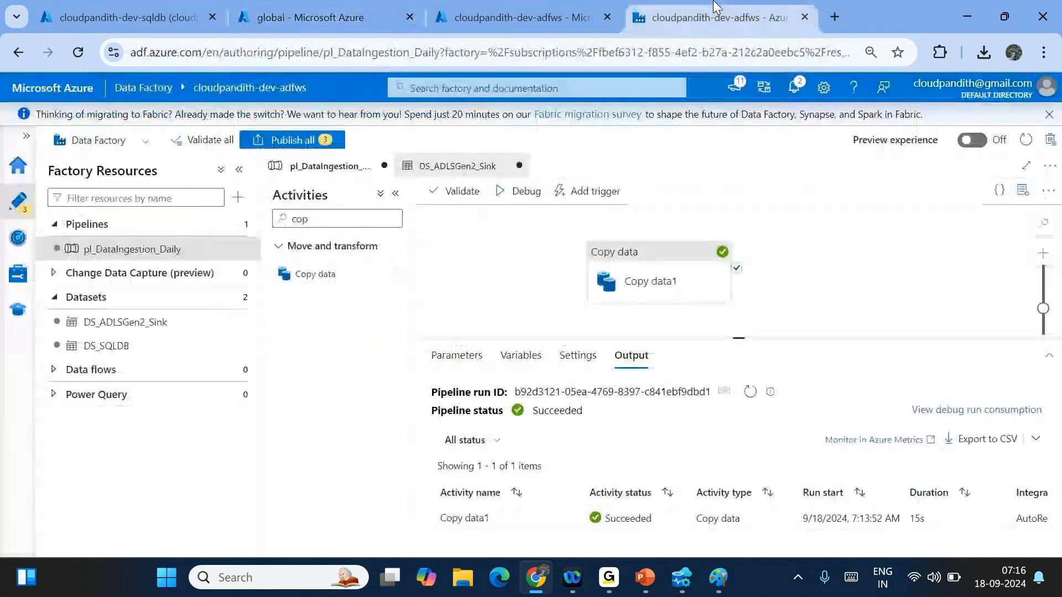
- Switch Copy data1's DS_SQLDB source from table to Query mode
{"action": "left_click", "coordinate": [650, 282]}
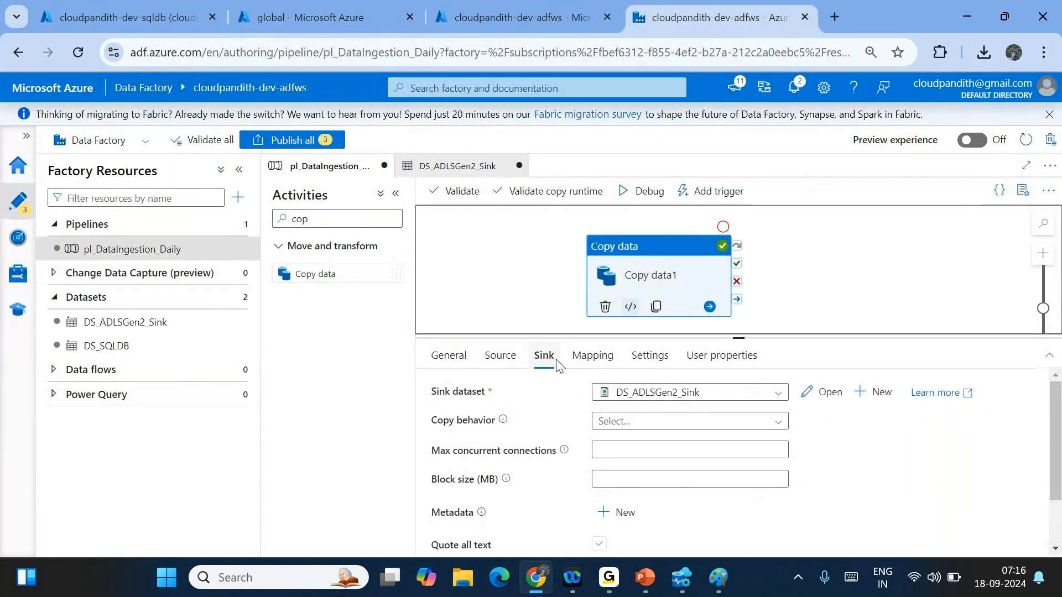
{"action": "left_click", "coordinate": [500, 355]}
{"action": "left_click", "coordinate": [646, 450]}
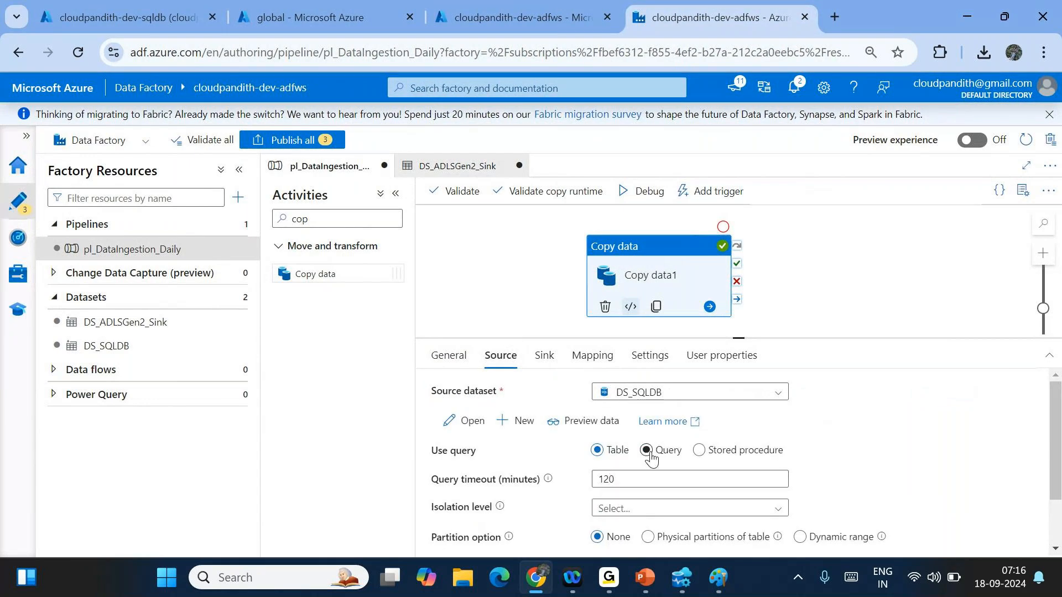
{"action": "left_click", "coordinate": [648, 451]}
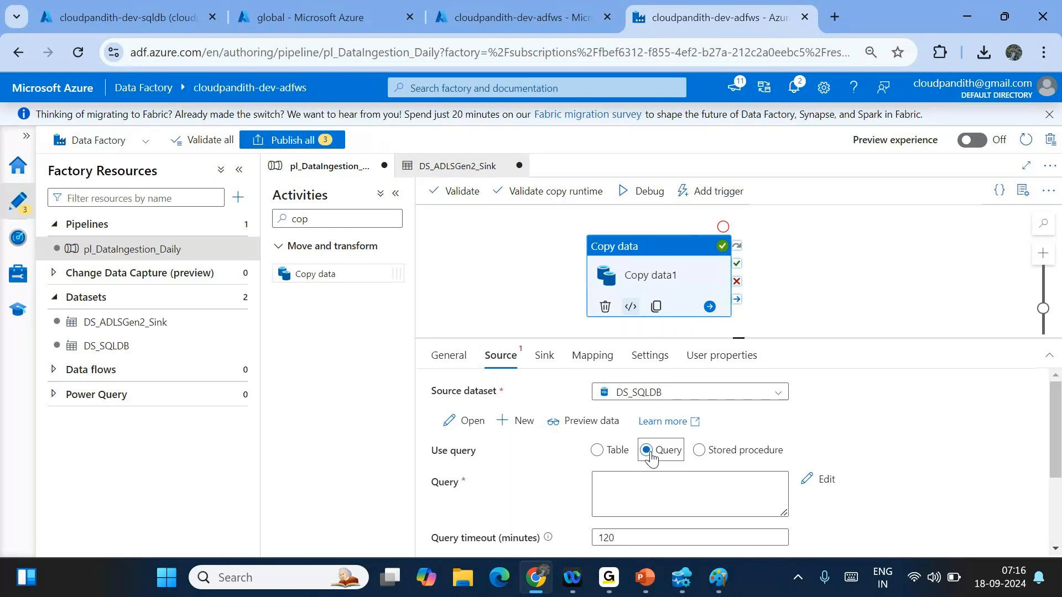
{"action": "left_click", "coordinate": [681, 578]}
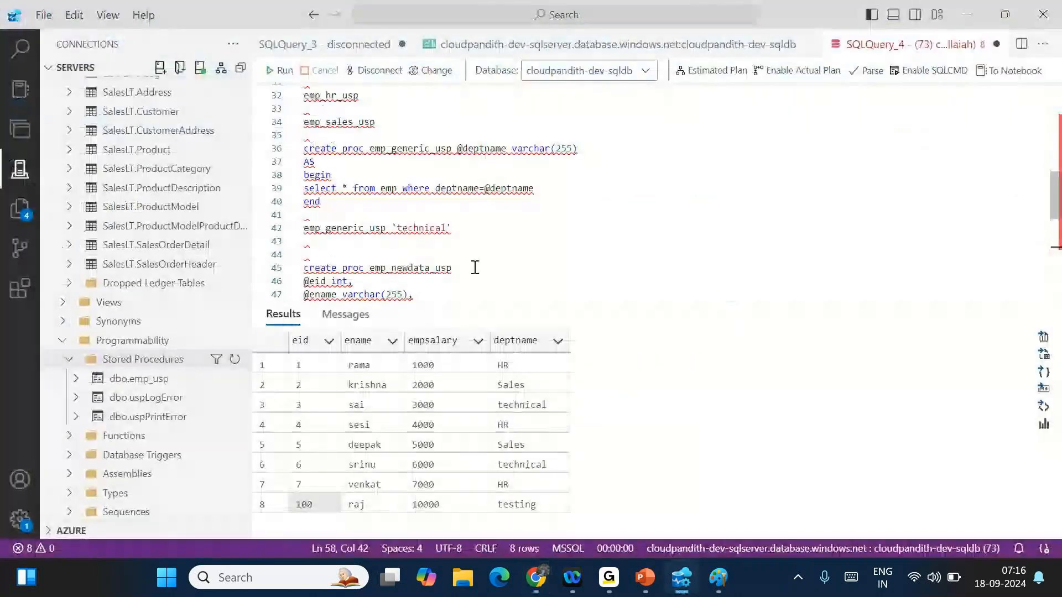
- Replace the Product table with SalesLT.Customer and run select * from it
{"action": "scroll", "coordinate": [475, 267], "scroll_direction": "down", "scroll_amount": 10}
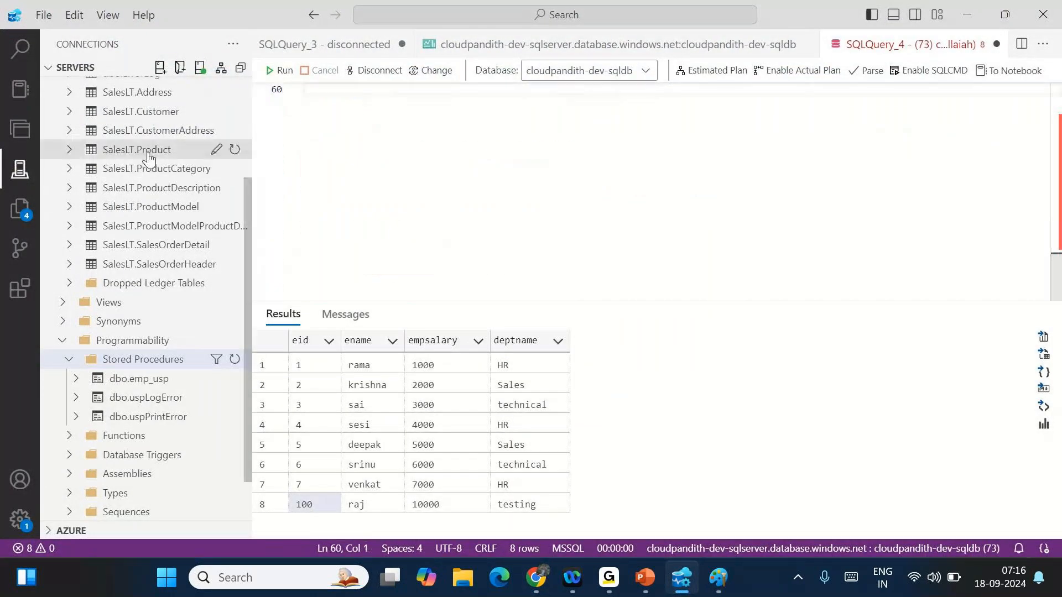
{"action": "left_click_drag", "start_coordinate": [147, 149], "coordinate": [358, 162]}
{"action": "key", "text": "shift+Home"}
{"action": "key", "text": "BackSpace"}
{"action": "scroll", "coordinate": [154, 154], "scroll_direction": "up", "scroll_amount": 2}
{"action": "left_click_drag", "start_coordinate": [153, 158], "coordinate": [332, 135]}
{"action": "type", "text": "select * from"}
{"action": "left_click_drag", "start_coordinate": [334, 136], "coordinate": [304, 90]}
{"action": "left_click", "coordinate": [280, 70]}
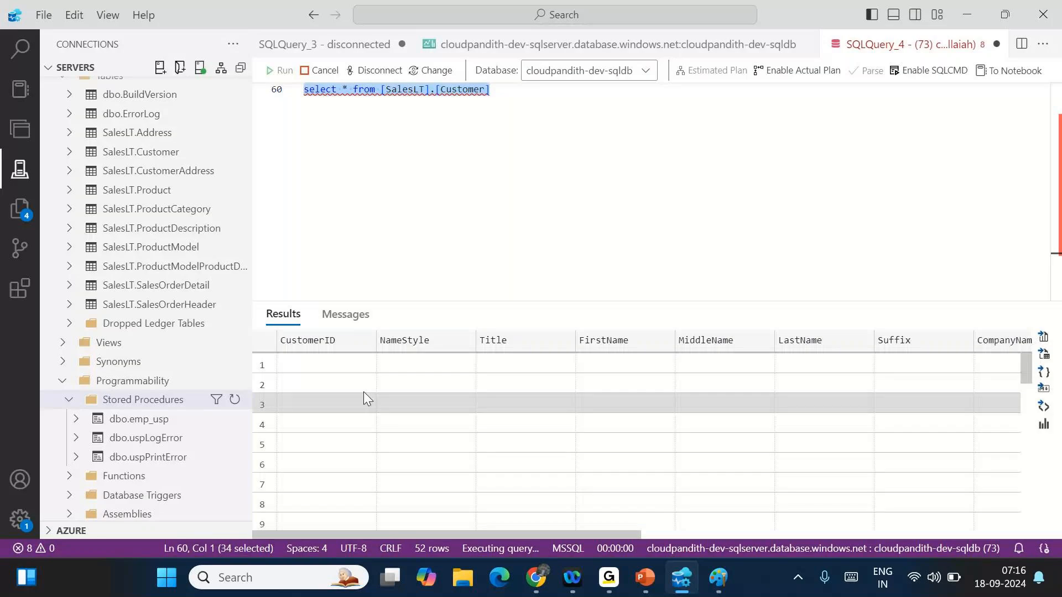
- Change the query to select customerid,firstname,companyname and run it
{"action": "left_click", "coordinate": [346, 90]}
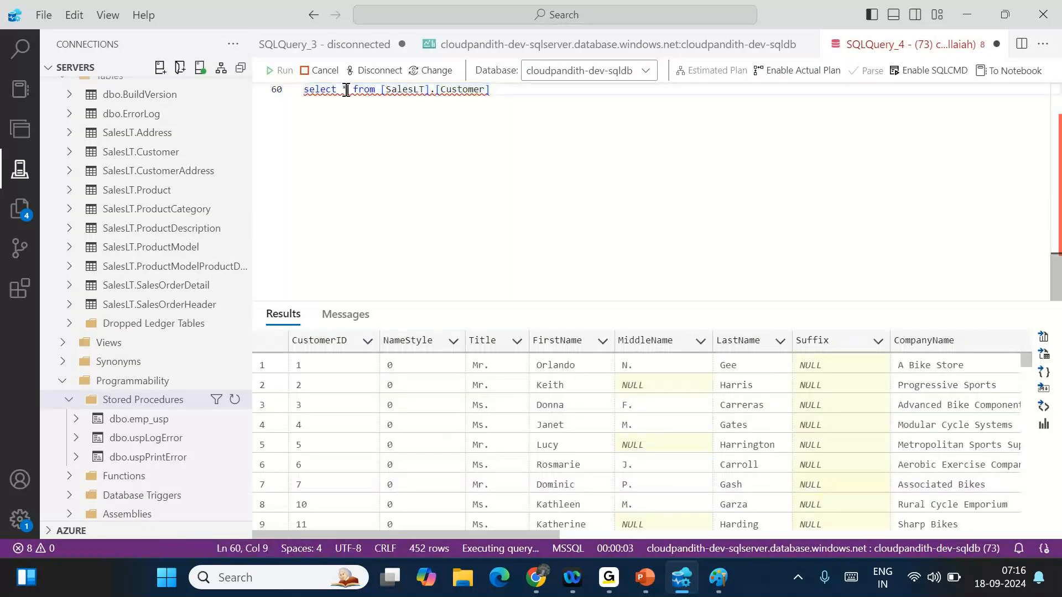
{"action": "key", "text": "BackSpace"}
{"action": "type", "text": "customerid,"}
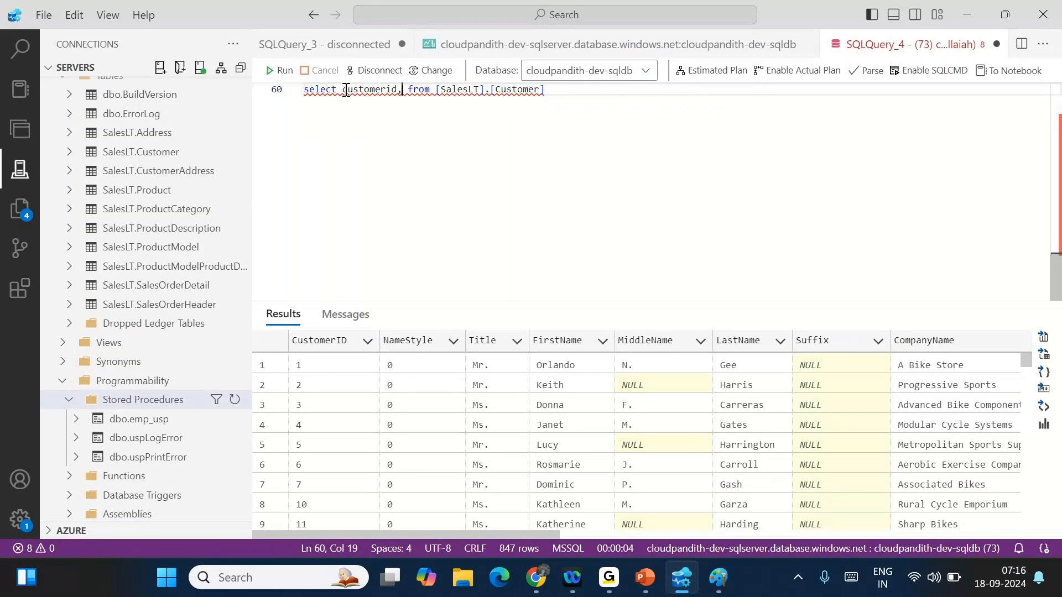
{"action": "type", "text": "fir"}
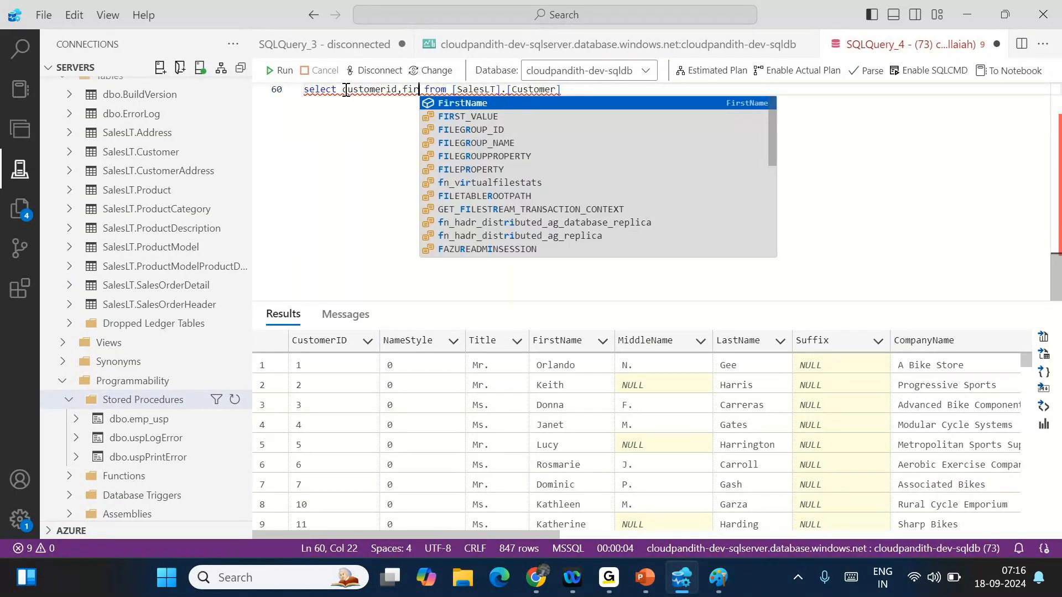
{"action": "type", "text": "st"}
{"action": "type", "text": "name,companyname"}
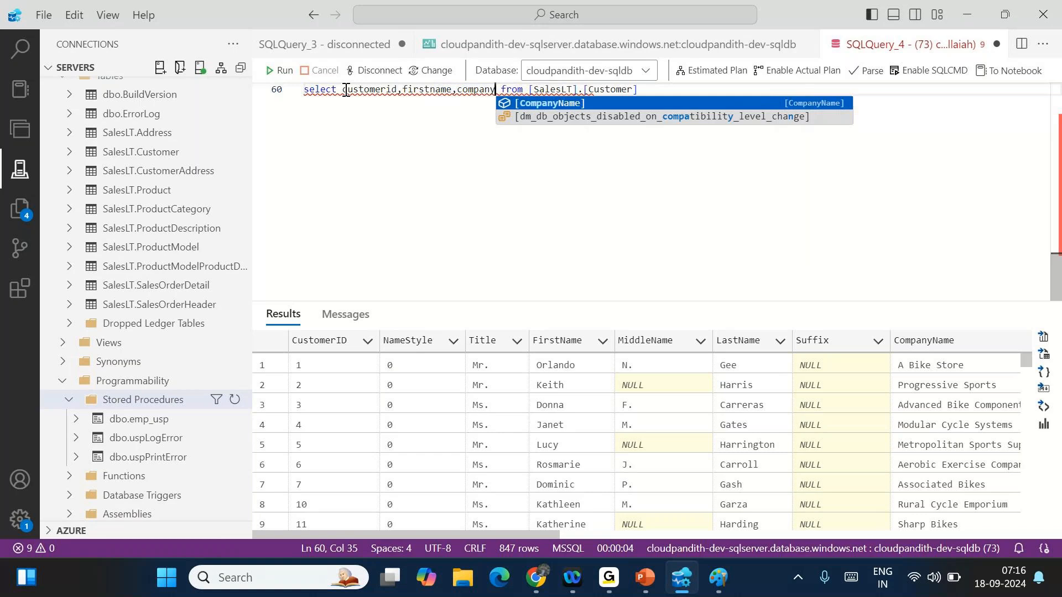
{"action": "left_click", "coordinate": [282, 71]}
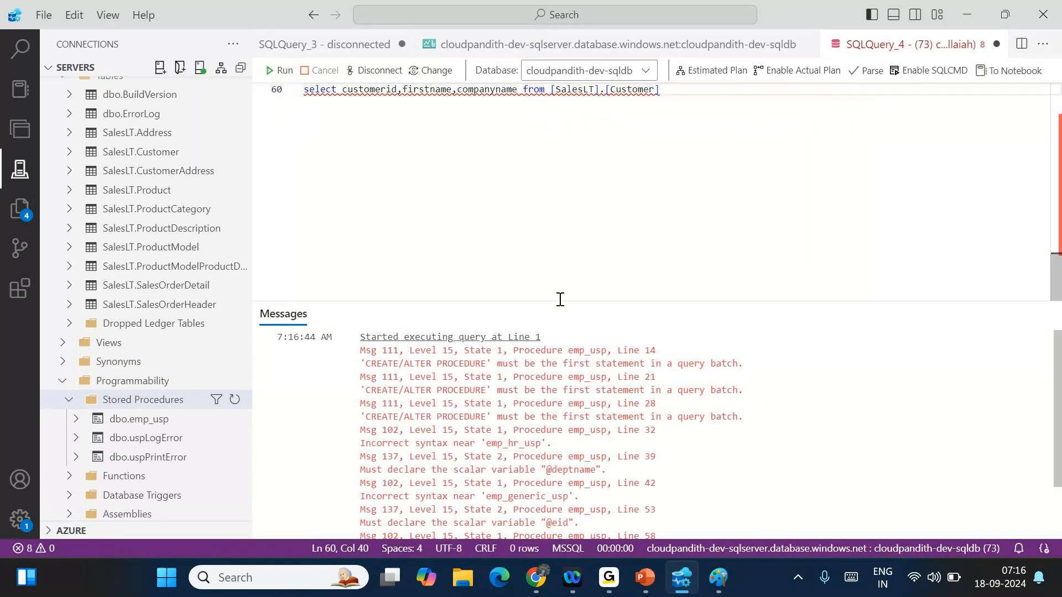
- Retry the query with * via F5, then restore the three-column list
{"action": "left_click_drag", "start_coordinate": [517, 89], "coordinate": [343, 89]}
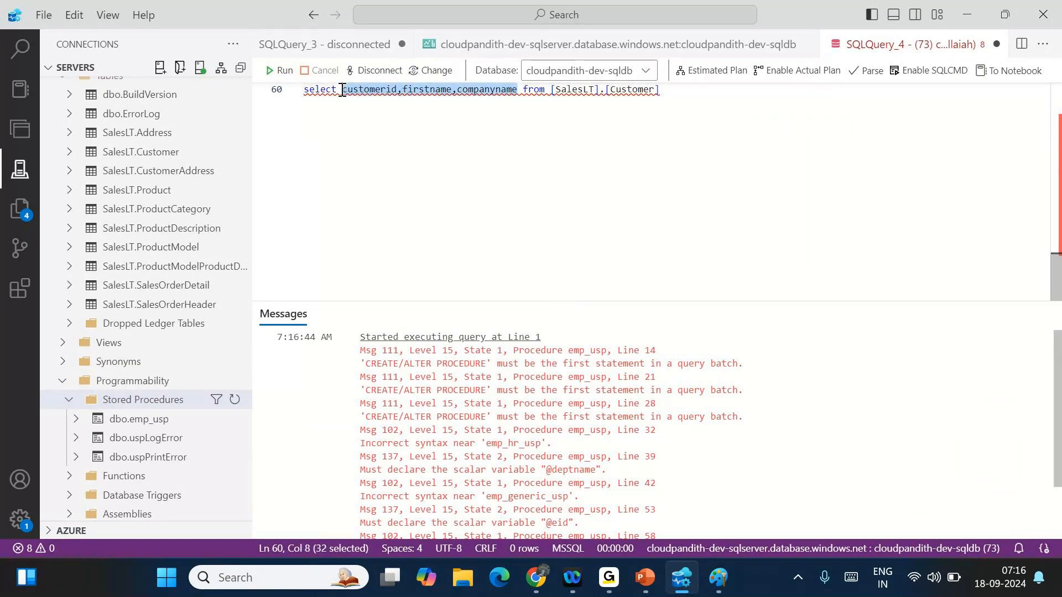
{"action": "type", "text": "*"}
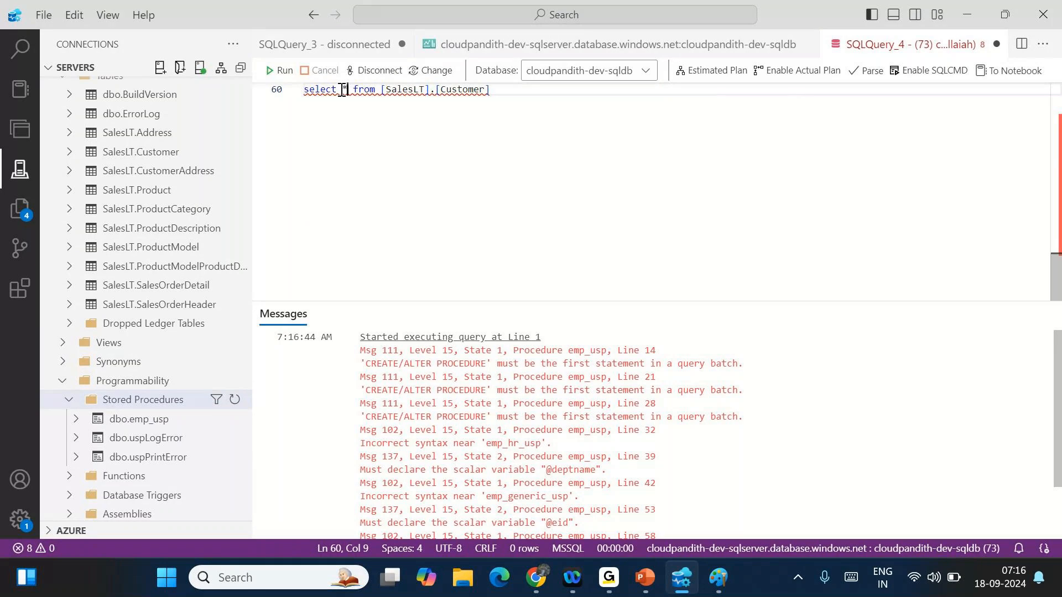
{"action": "key", "text": "F5"}
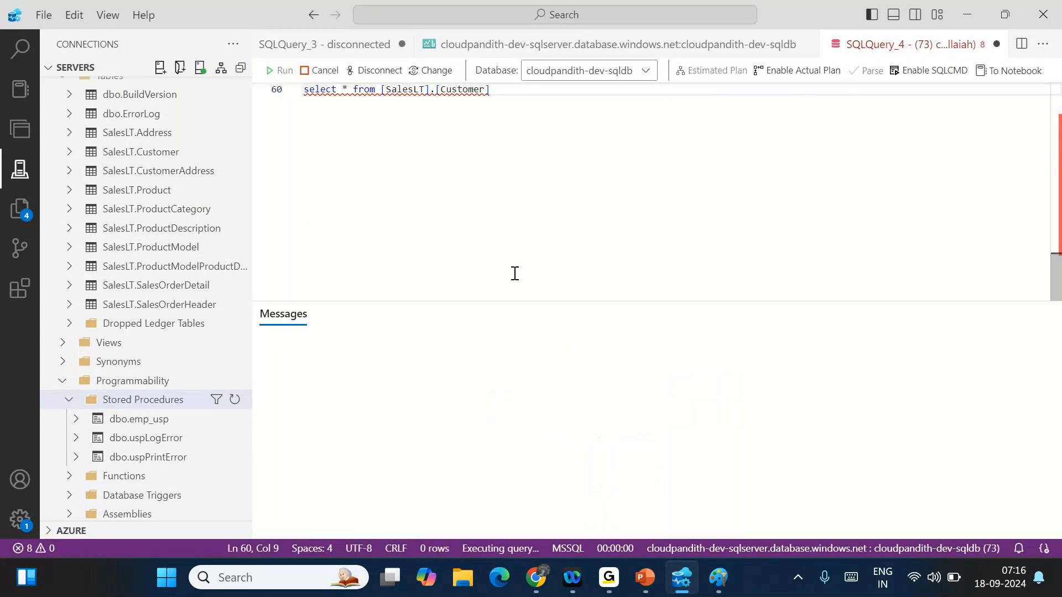
{"action": "mouse_move", "coordinate": [375, 93]}
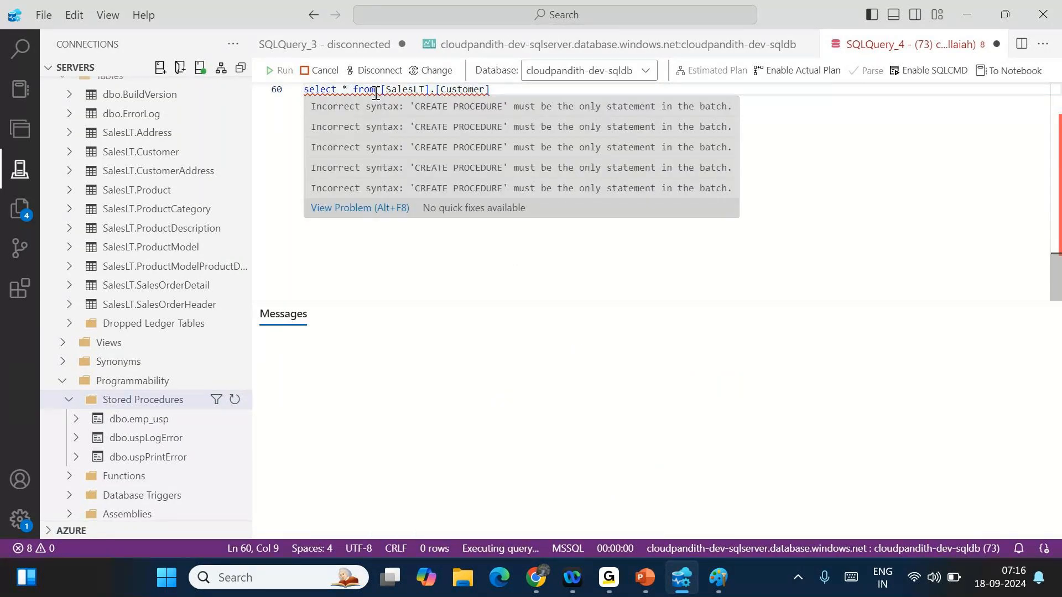
{"action": "key", "text": "BackSpace"}
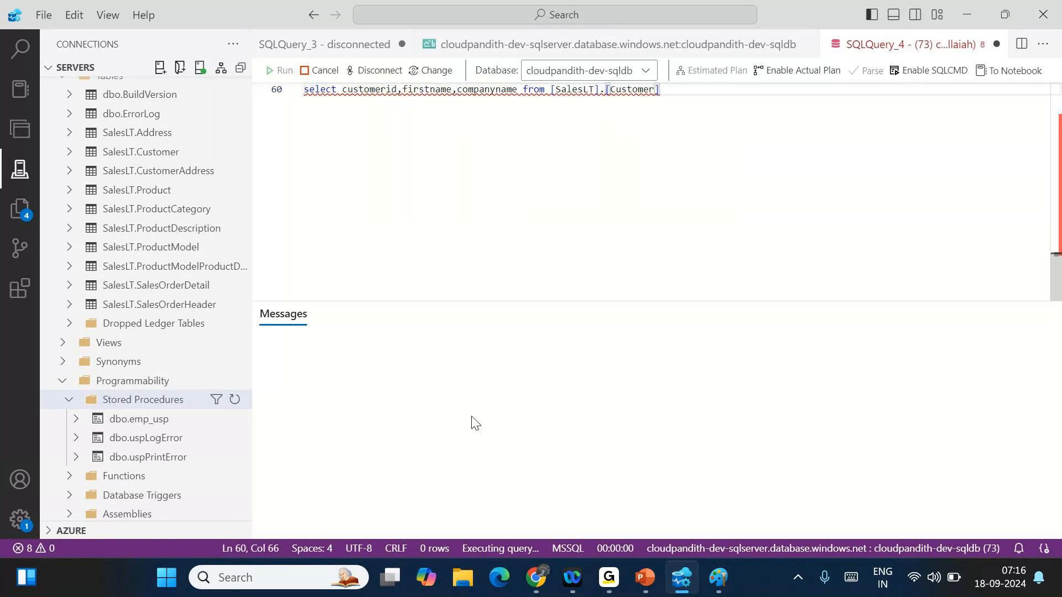
{"action": "left_click", "coordinate": [473, 423]}
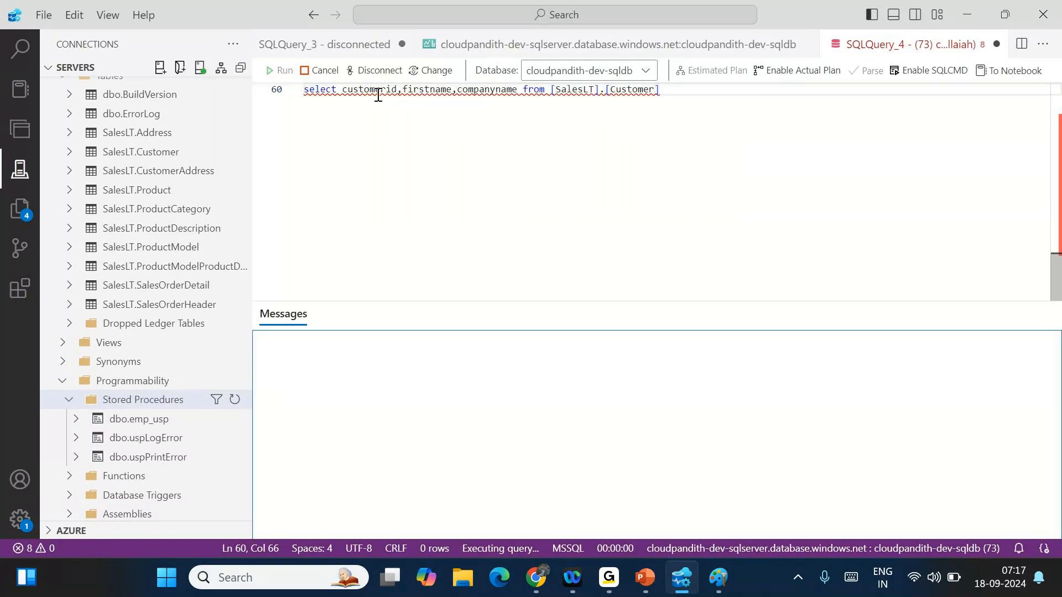
{"action": "mouse_move", "coordinate": [379, 91]}
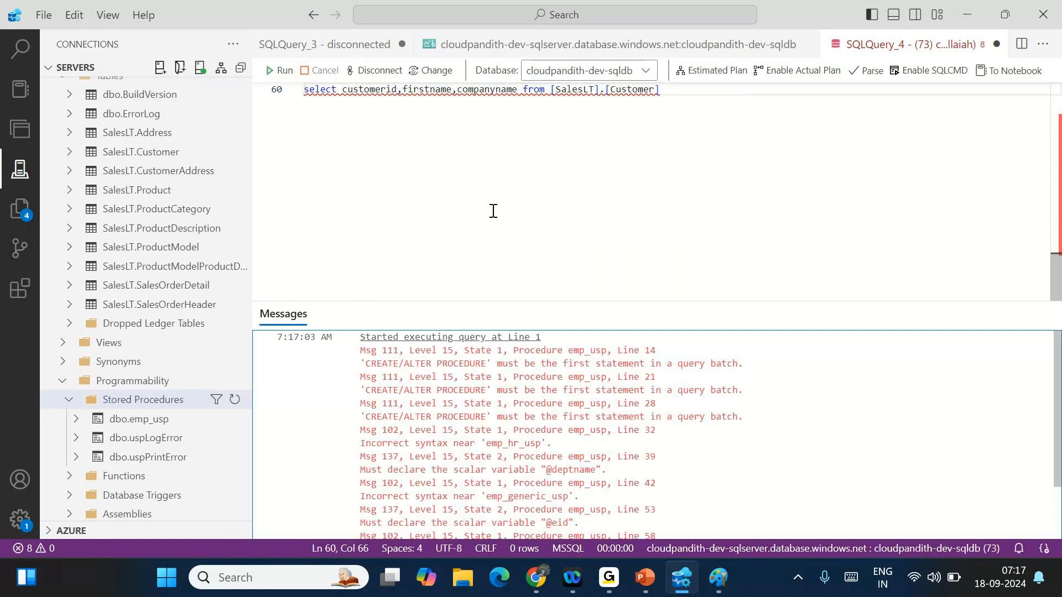
- Run only the selected three-column SalesLT.Customer query line
{"action": "left_click", "coordinate": [493, 211]}
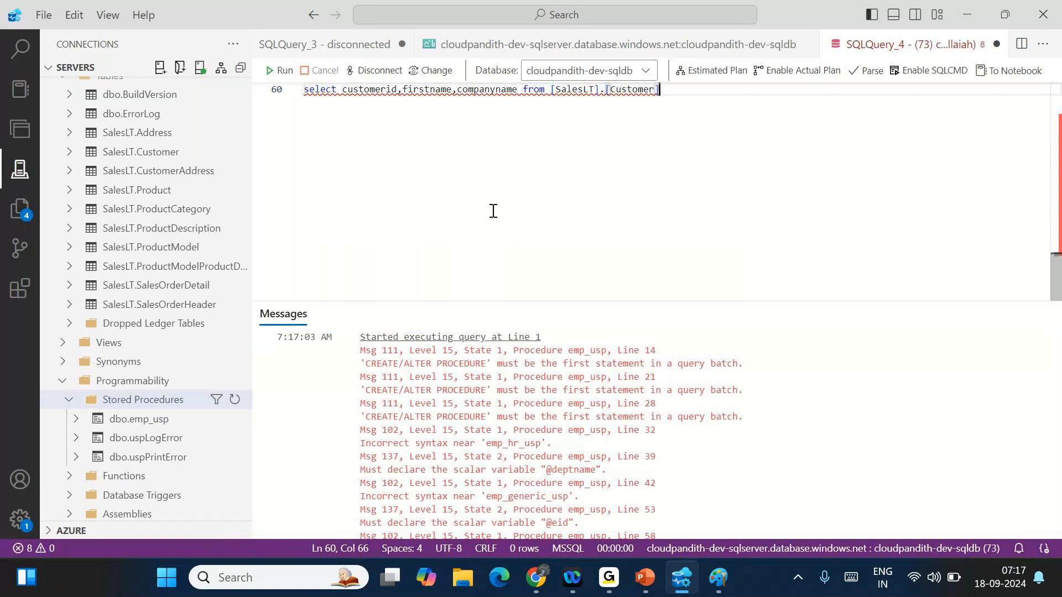
{"action": "scroll", "coordinate": [493, 210], "scroll_direction": "up", "scroll_amount": 1}
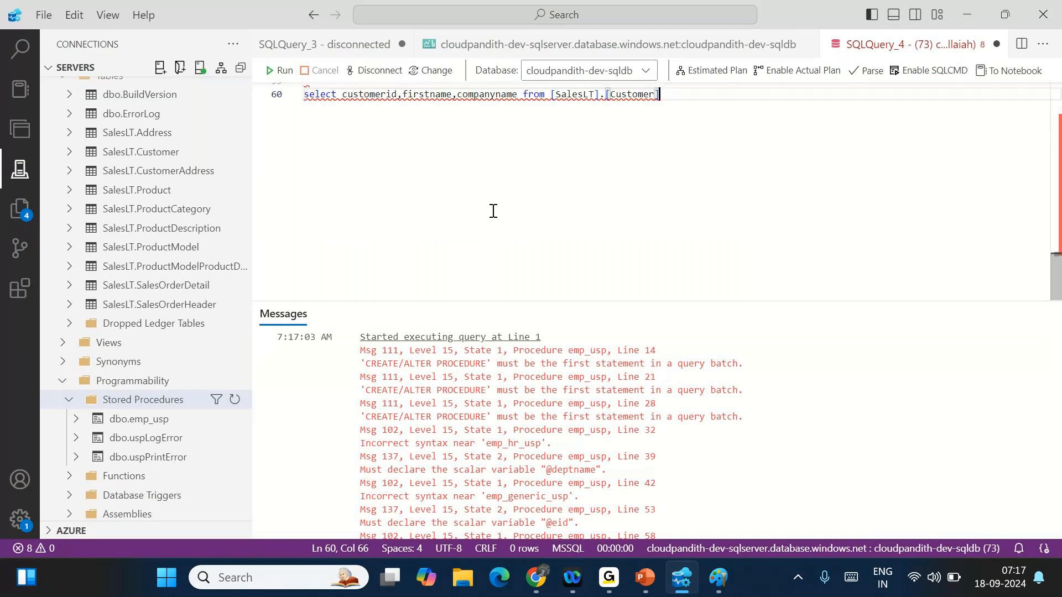
{"action": "scroll", "coordinate": [493, 210], "scroll_direction": "up", "scroll_amount": 3}
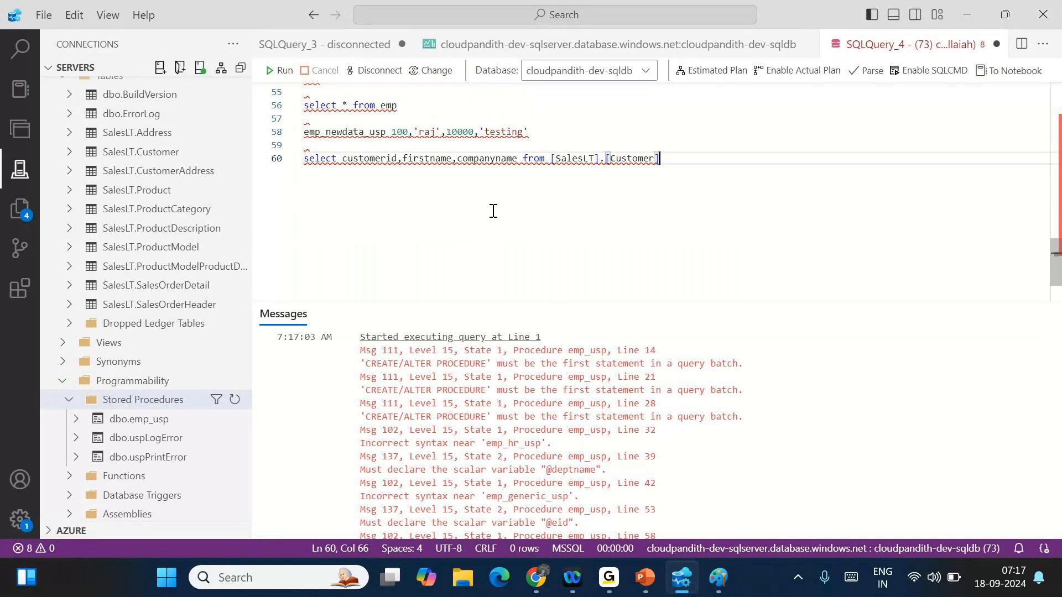
{"action": "left_click_drag", "start_coordinate": [493, 211], "coordinate": [296, 168]}
{"action": "left_click", "coordinate": [287, 65]}
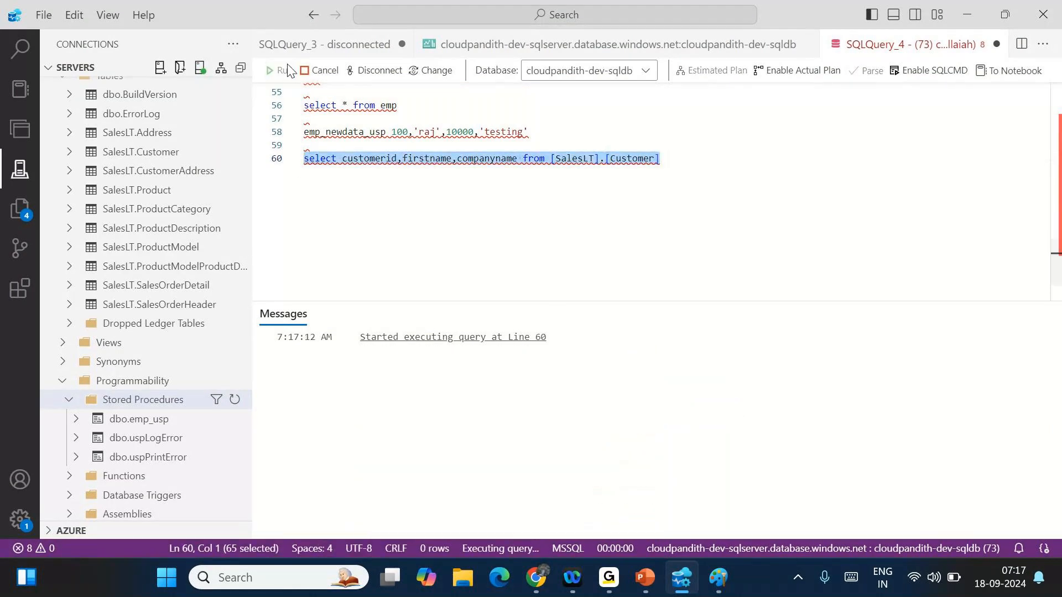
- Review the returned customerid, firstname and companyname rows, 847 in total
{"action": "left_click_drag", "start_coordinate": [310, 365], "coordinate": [470, 509]}
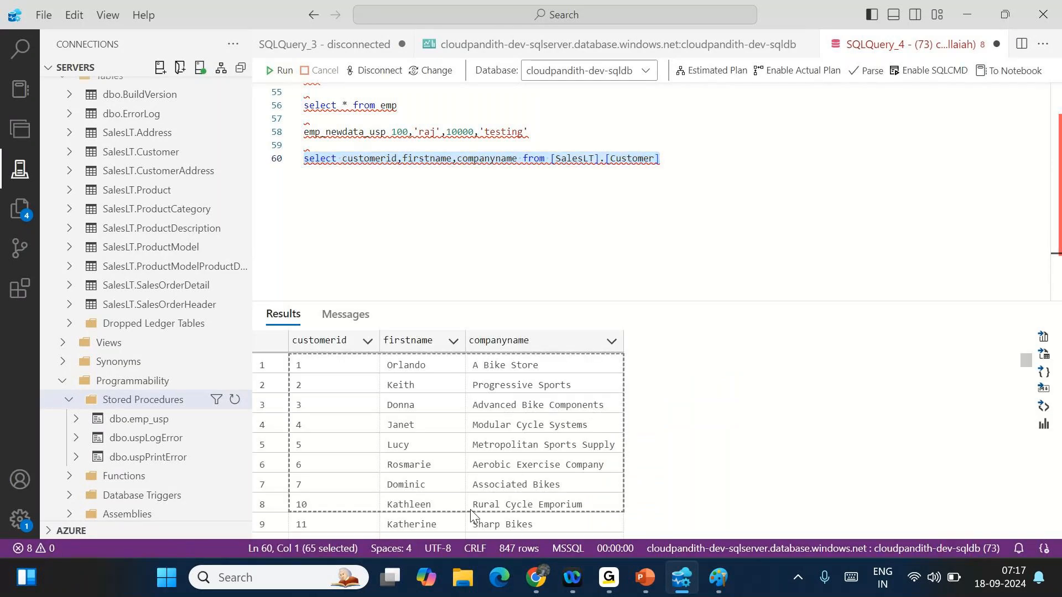
{"action": "scroll", "coordinate": [522, 496], "scroll_direction": "down", "scroll_amount": 3}
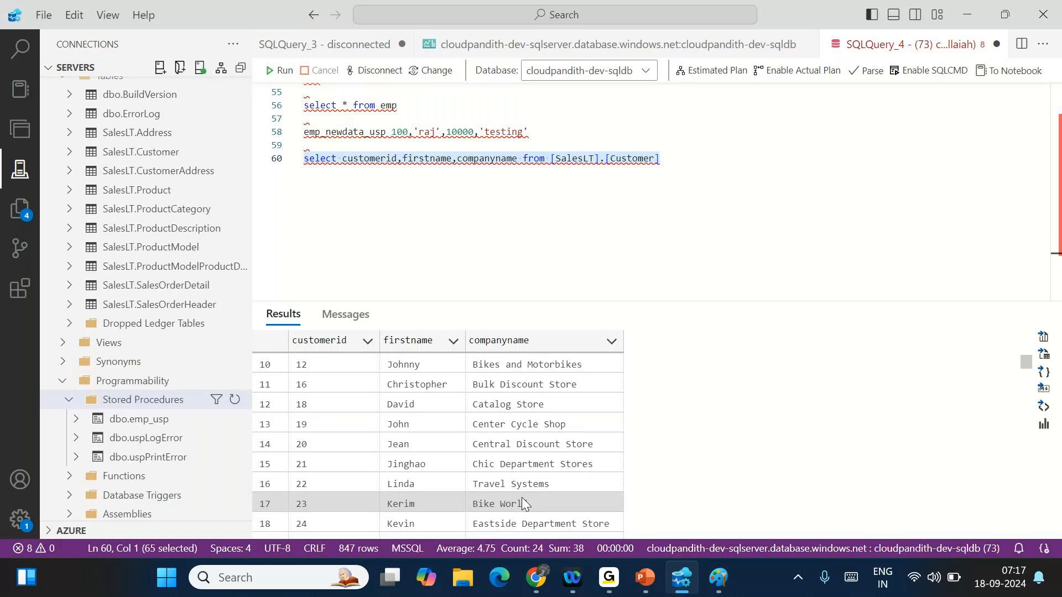
{"action": "scroll", "coordinate": [522, 496], "scroll_direction": "down", "scroll_amount": 6}
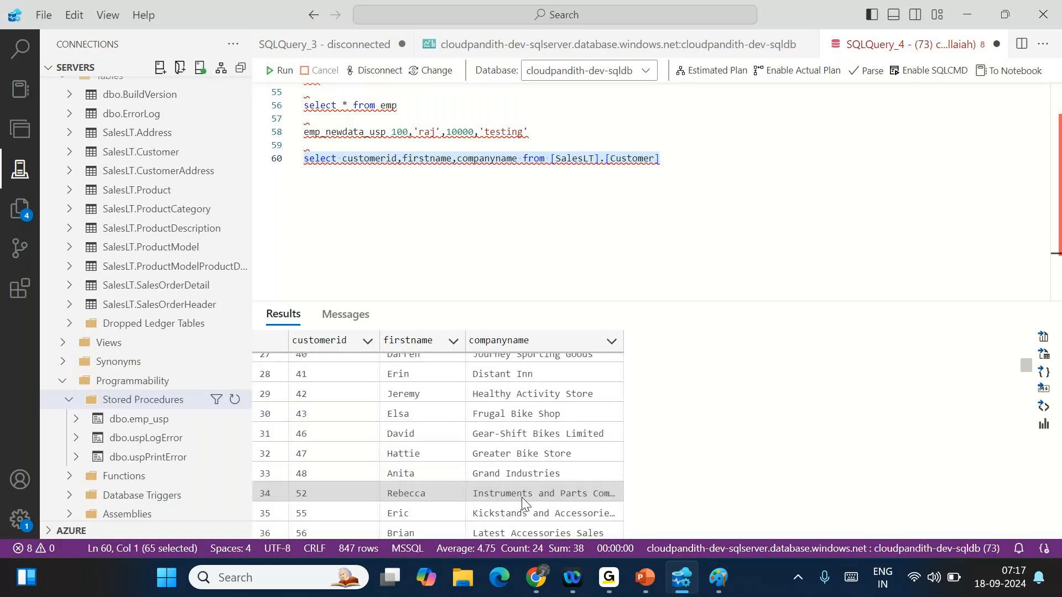
{"action": "scroll", "coordinate": [522, 497], "scroll_direction": "up", "scroll_amount": 9}
{"action": "scroll", "coordinate": [522, 497], "scroll_direction": "down", "scroll_amount": 20}
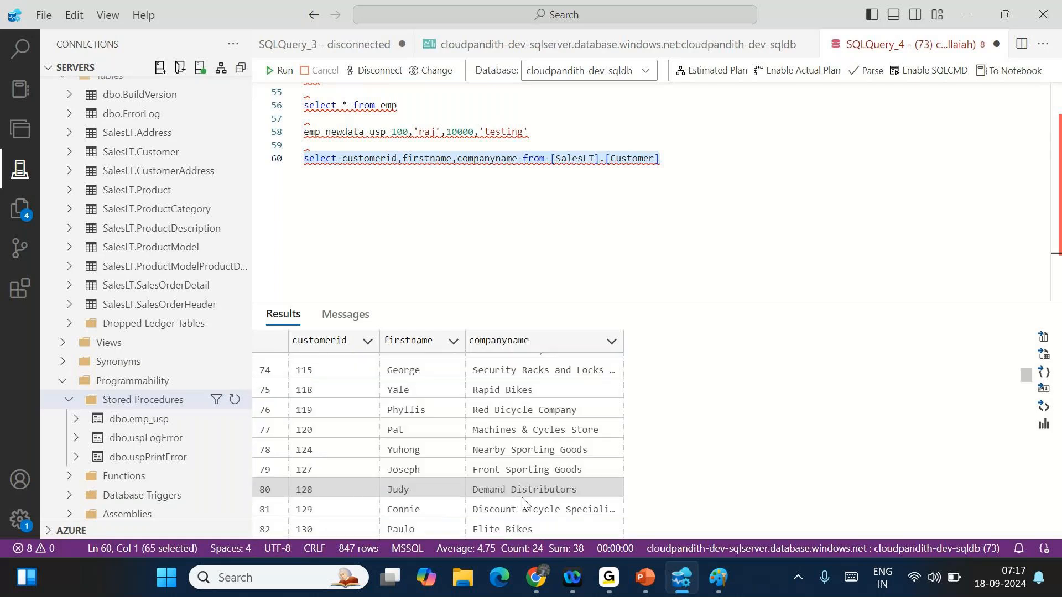
- Delete the test query from line 60 and go back to Data Factory
{"action": "left_click", "coordinate": [679, 169]}
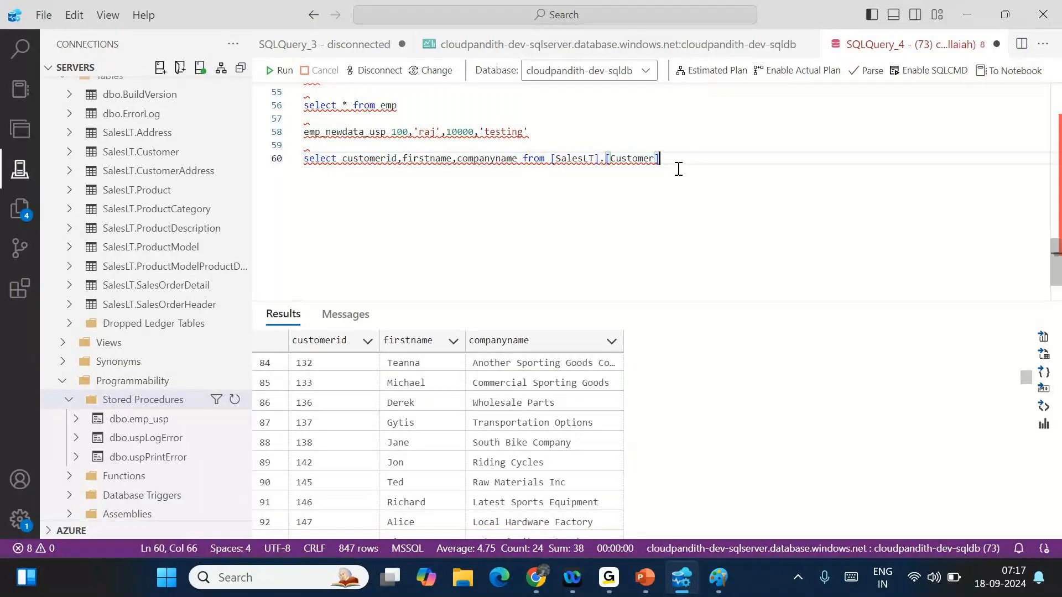
{"action": "left_click_drag", "start_coordinate": [679, 169], "coordinate": [293, 161]}
{"action": "key", "text": "ctrl+c"}
{"action": "key", "text": "Delete"}
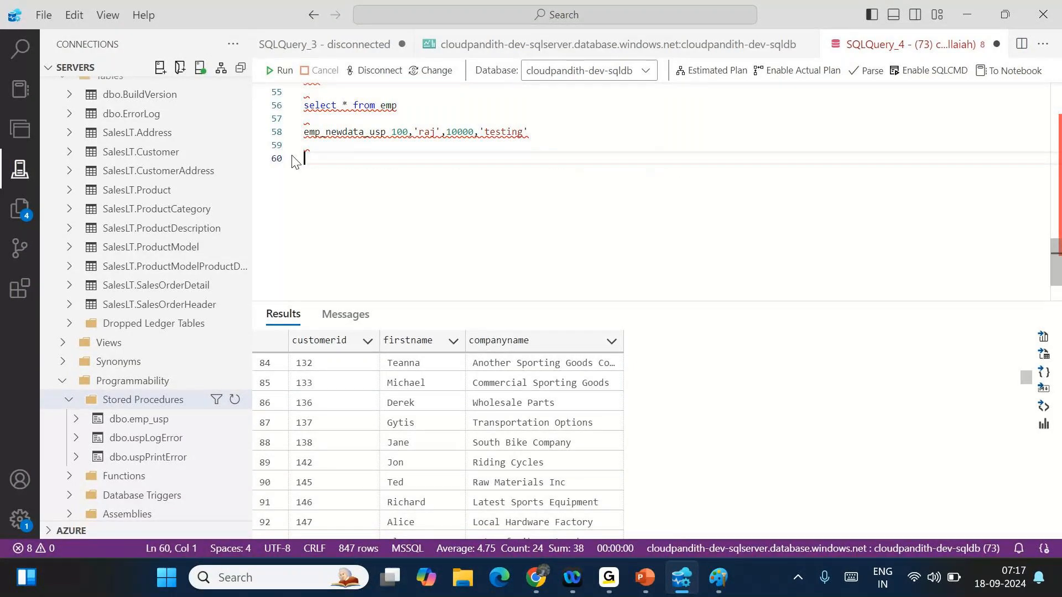
{"action": "key", "text": "alt+Tab"}
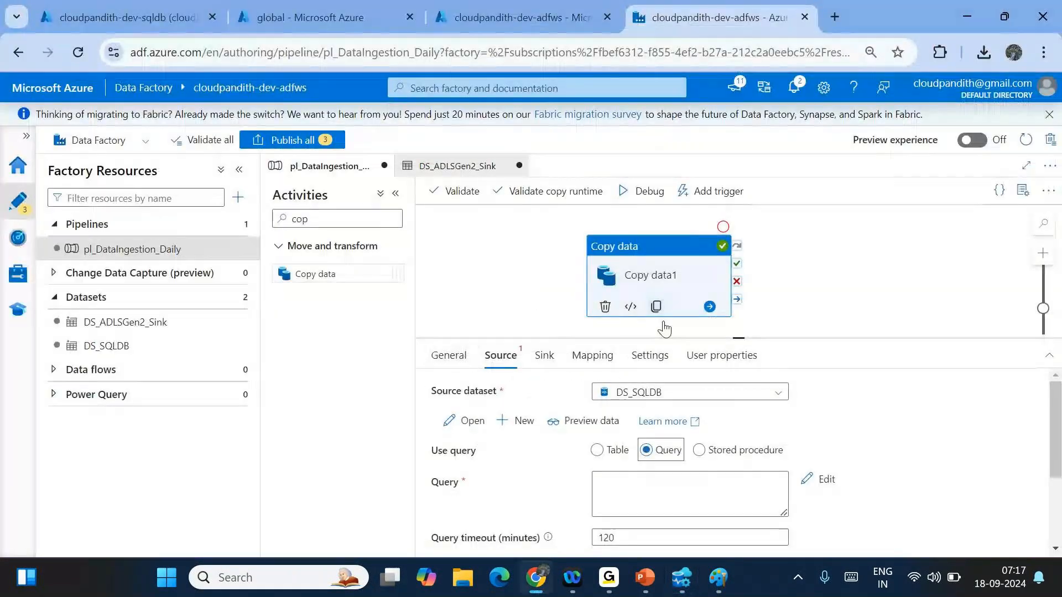
- Paste the customer SELECT query into the source Query box and check DS_SQLDB
{"action": "left_click", "coordinate": [641, 500]}
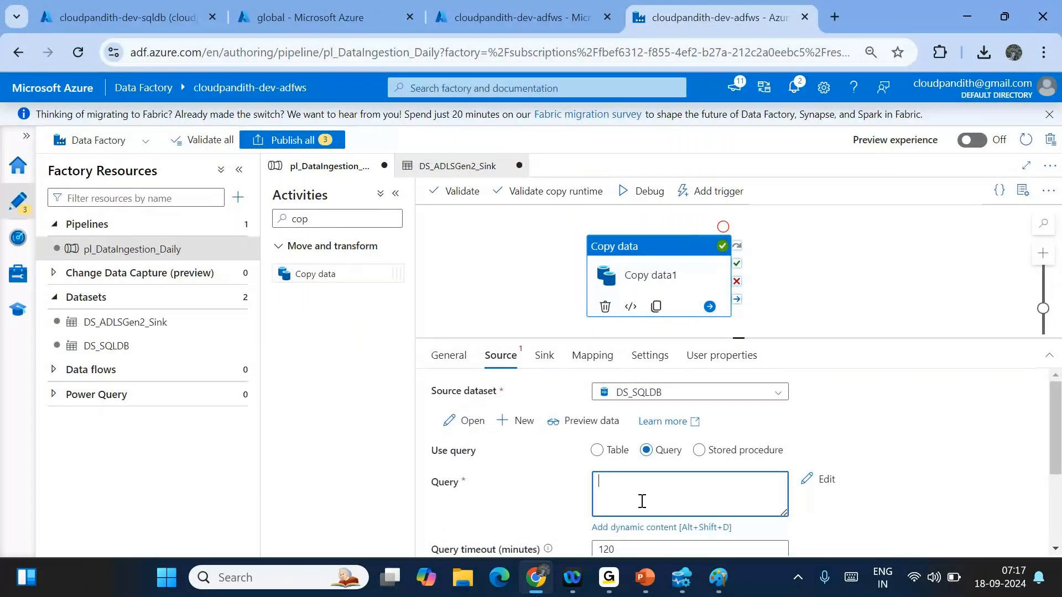
{"action": "key", "text": "ctrl+v"}
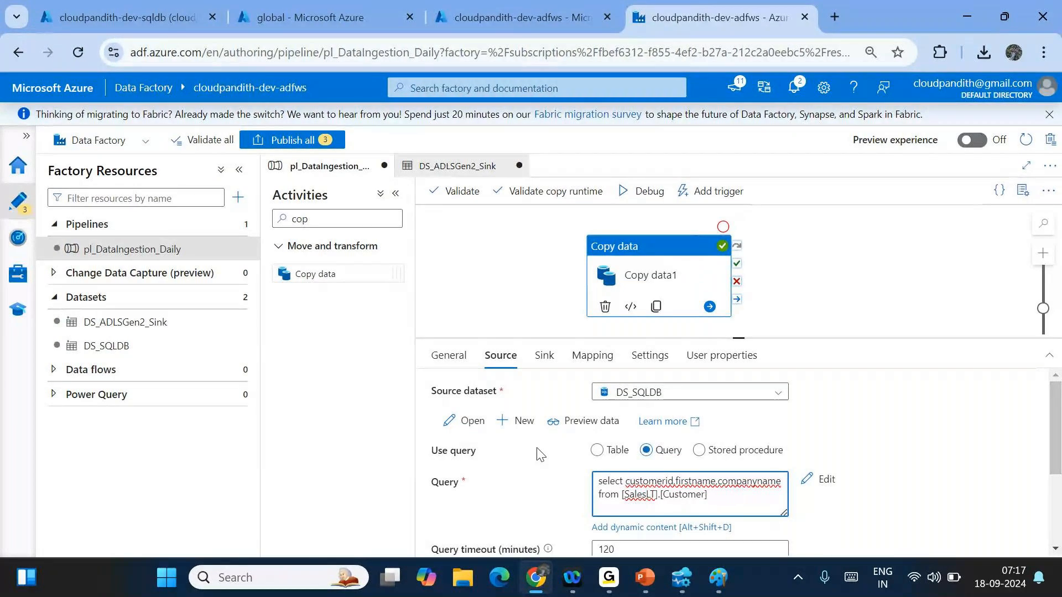
{"action": "left_click", "coordinate": [472, 421]}
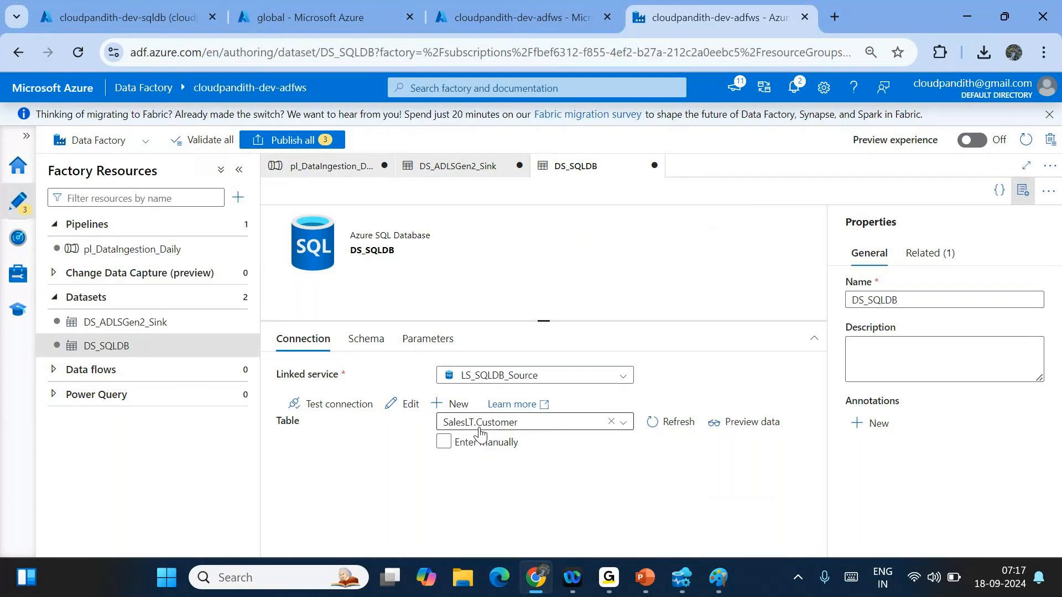
{"action": "left_click", "coordinate": [338, 176]}
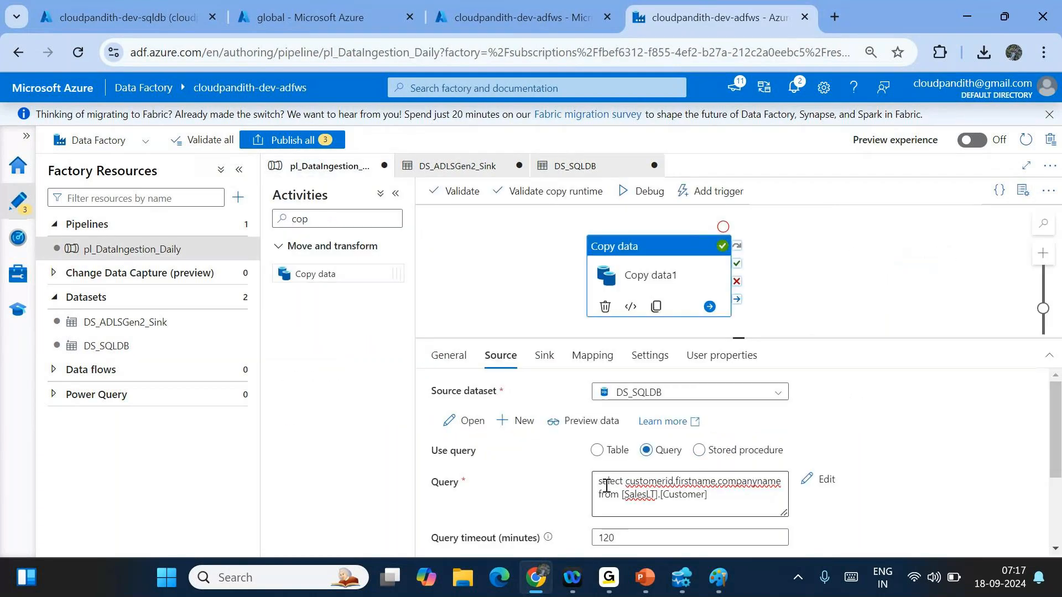
- Review the query's column list and [SalesLT].[Customer] table, then show sink settings
{"action": "left_click_drag", "start_coordinate": [628, 481], "coordinate": [760, 474]}
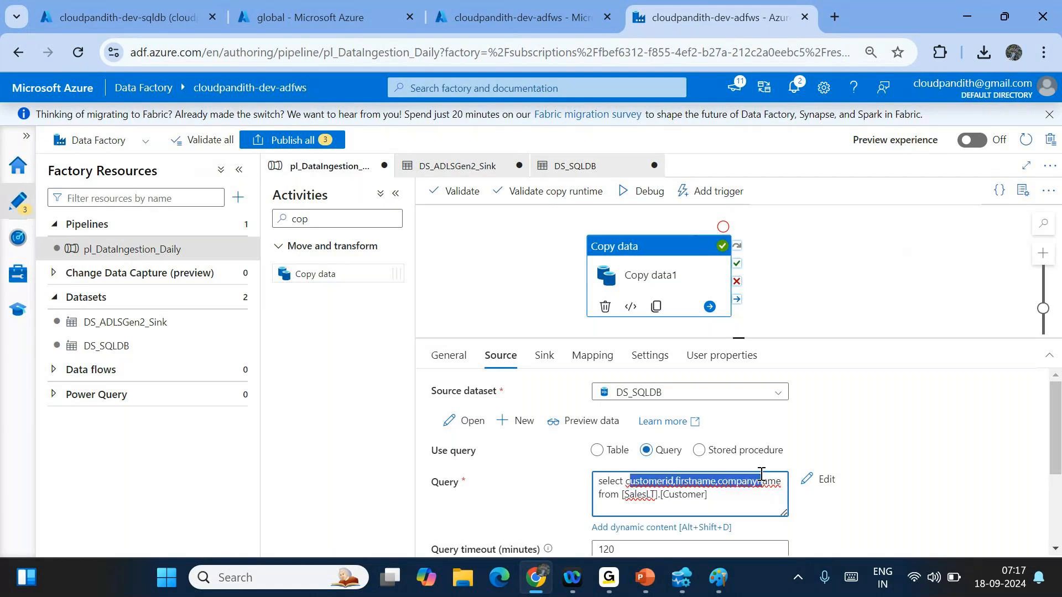
{"action": "left_click_drag", "start_coordinate": [620, 494], "coordinate": [706, 494]}
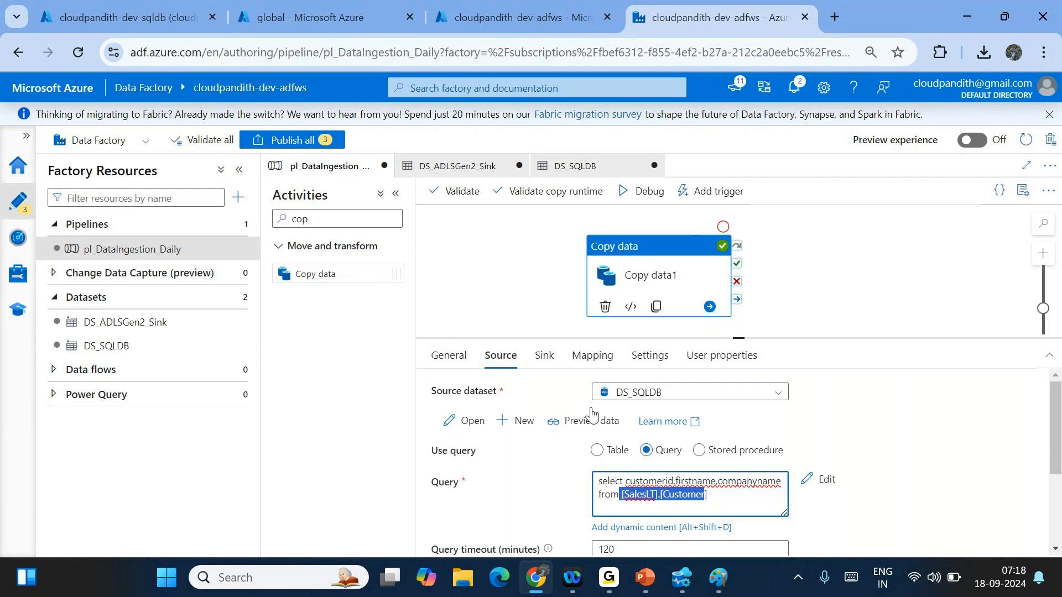
{"action": "left_click", "coordinate": [549, 493]}
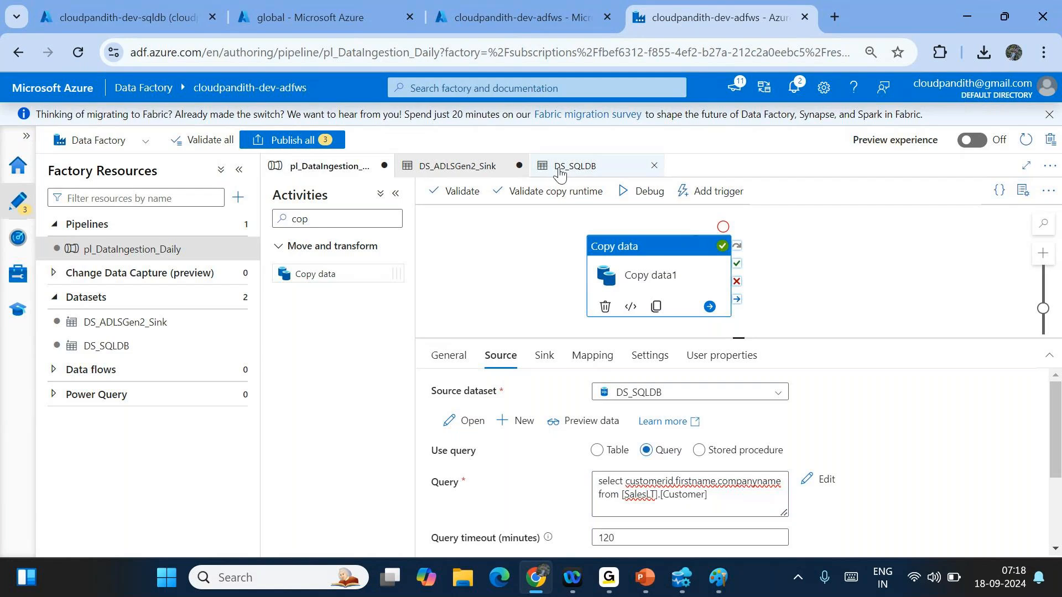
{"action": "left_click", "coordinate": [728, 497]}
{"action": "left_click_drag", "start_coordinate": [728, 498], "coordinate": [590, 490]}
{"action": "left_click", "coordinate": [720, 482]}
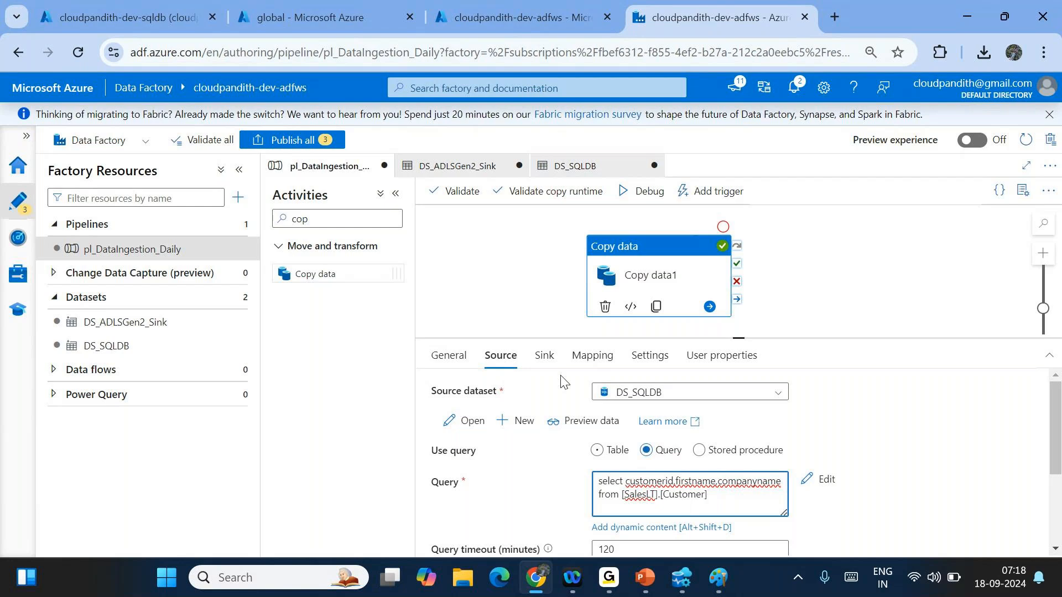
{"action": "left_click", "coordinate": [543, 356]}
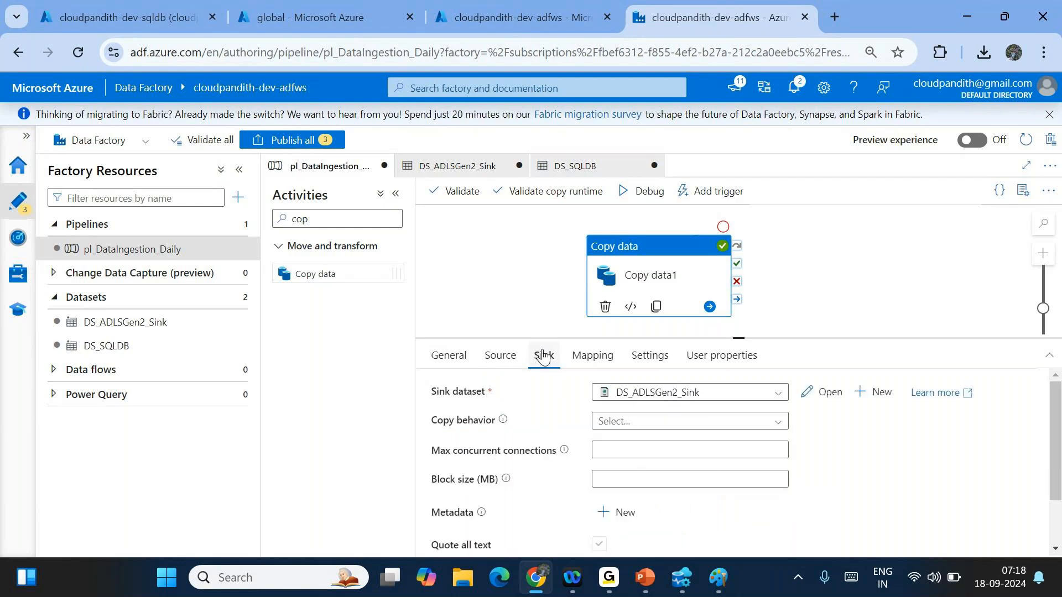
- Set DS_ADLSGen2_Sink's directory to the concat/formatDateTime expression for india/landing/cust2/yyyy/MM/dd
{"action": "left_click", "coordinate": [821, 392]}
{"action": "left_click", "coordinate": [667, 408]}
{"action": "type", "text": "@concat('india/landing/cust/',formatDateTime(utcnow(),'yyyy/MM/dd'))"}
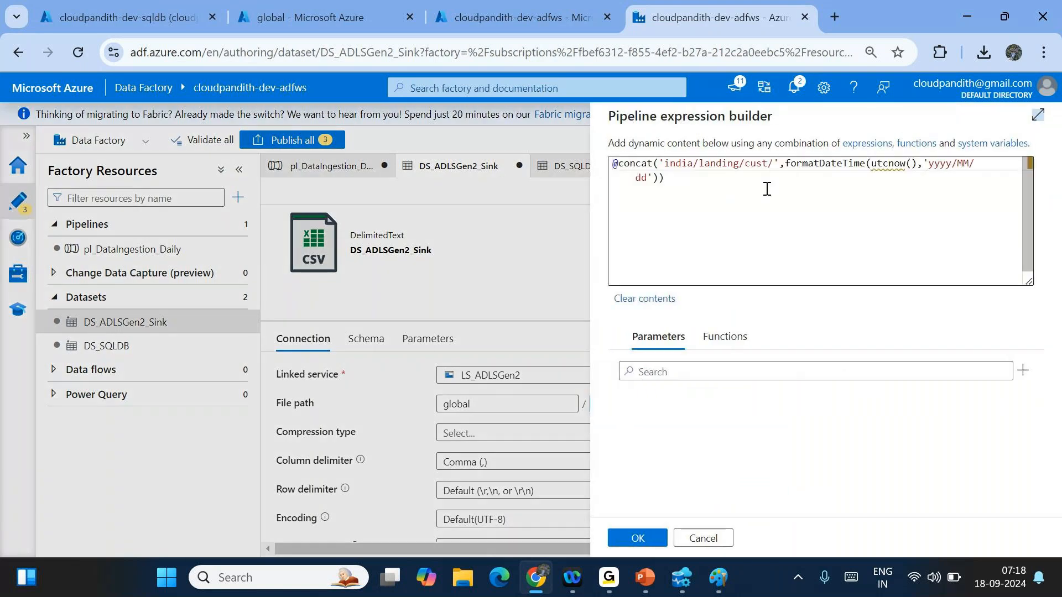
{"action": "left_click", "coordinate": [768, 166]}
{"action": "type", "text": "2/"}
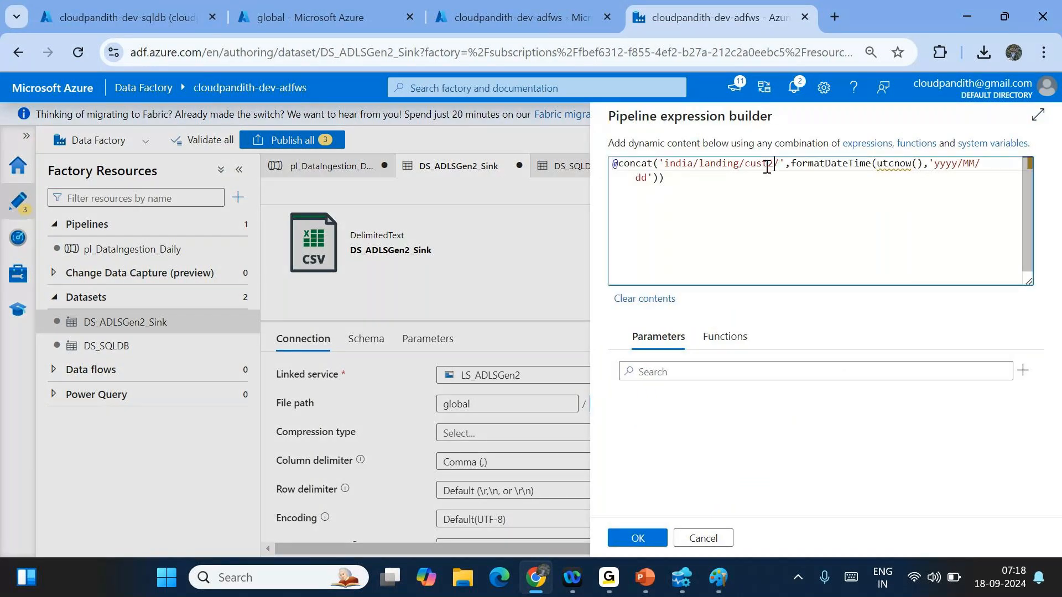
{"action": "left_click", "coordinate": [638, 538]}
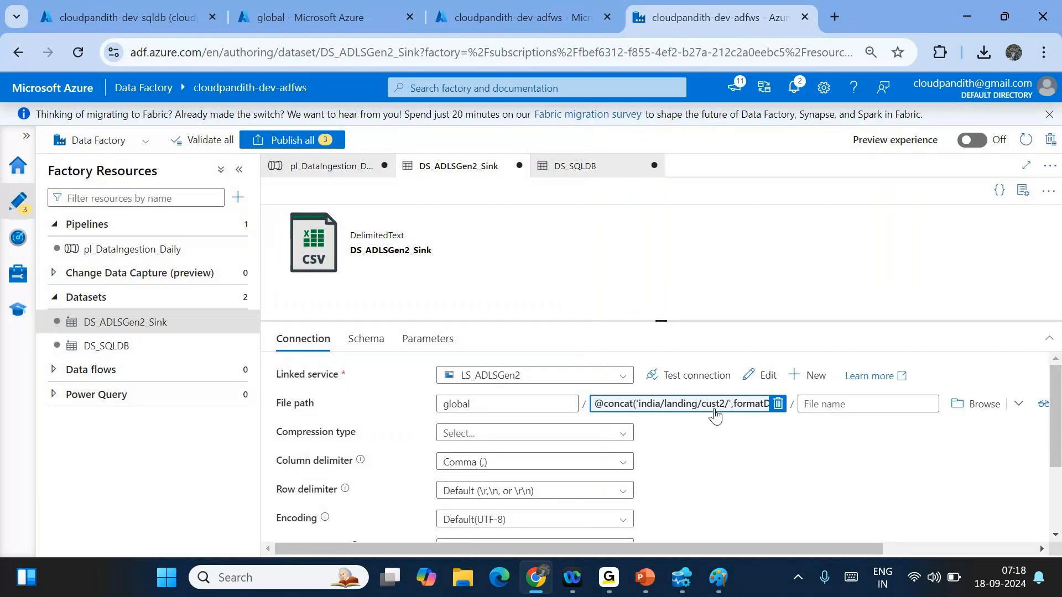
{"action": "left_click", "coordinate": [328, 166]}
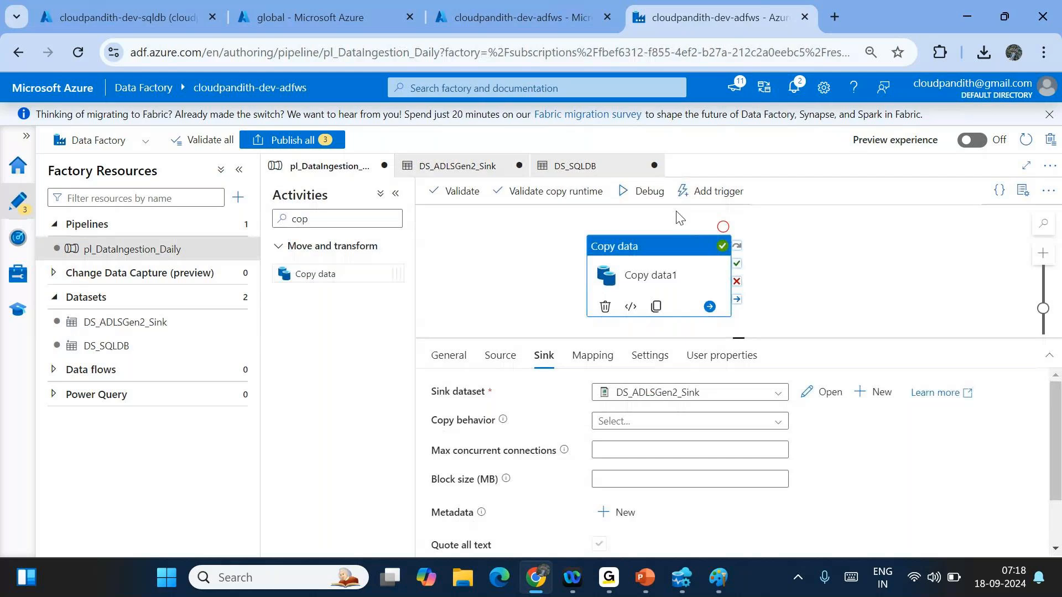
{"action": "left_click", "coordinate": [654, 201]}
- Refresh the debug run's Output to track Copy data1's status
{"action": "left_click", "coordinate": [855, 280]}
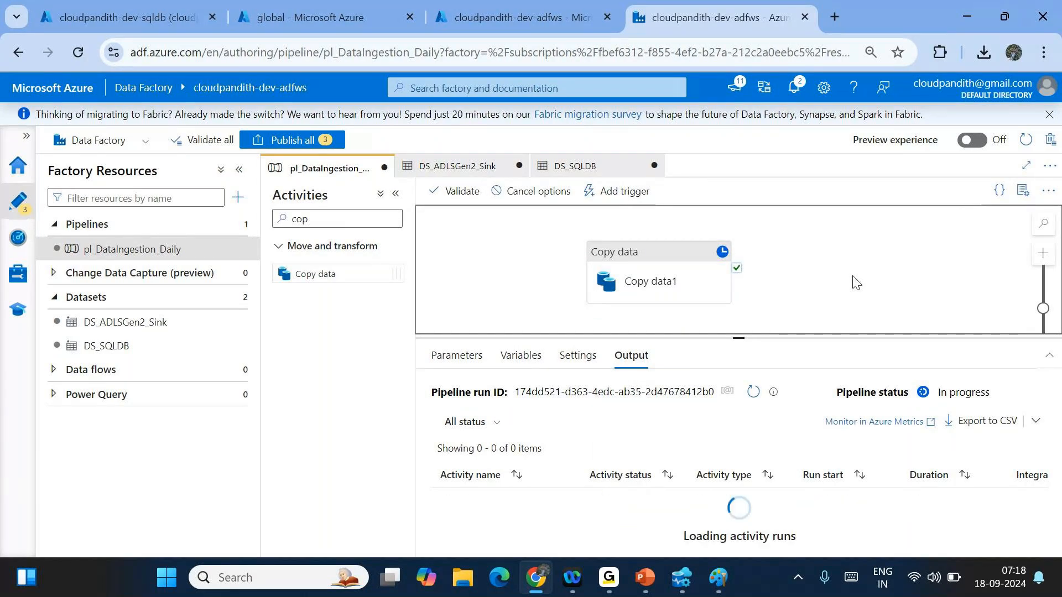
{"action": "left_click", "coordinate": [755, 393]}
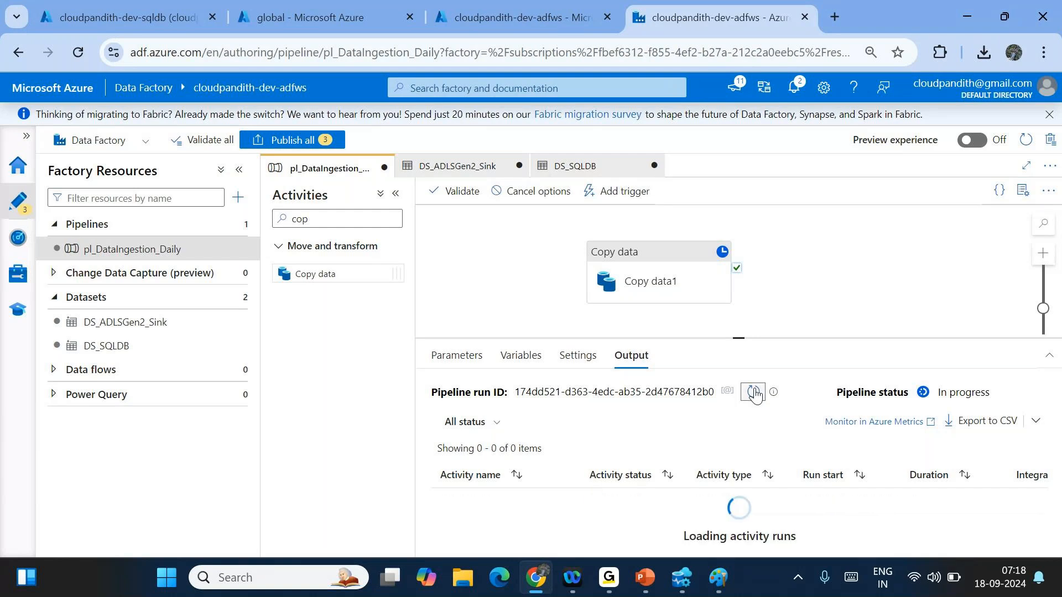
{"action": "left_click", "coordinate": [754, 393]}
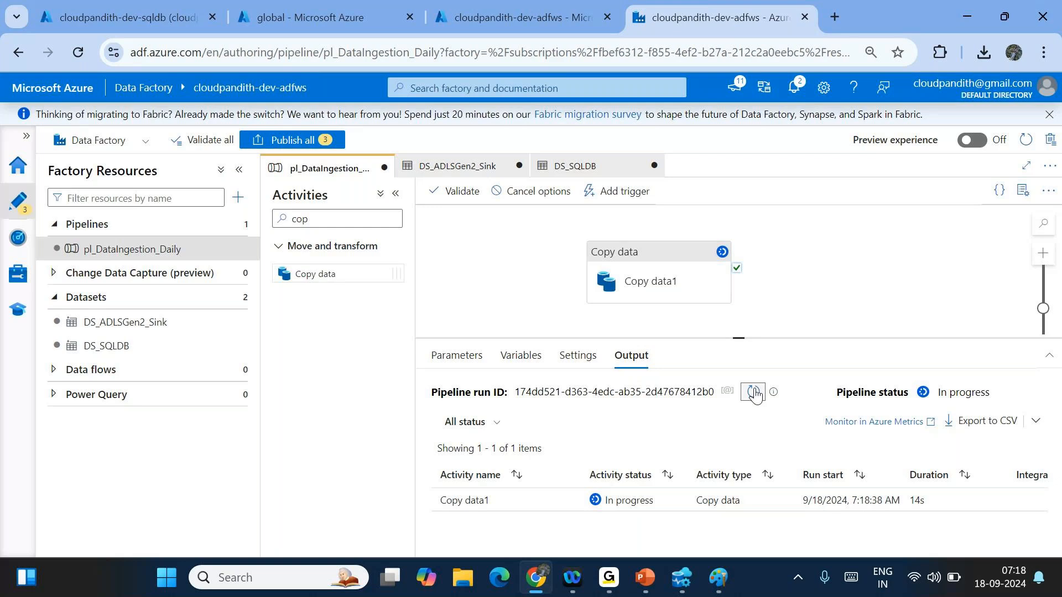
{"action": "left_click", "coordinate": [755, 393]}
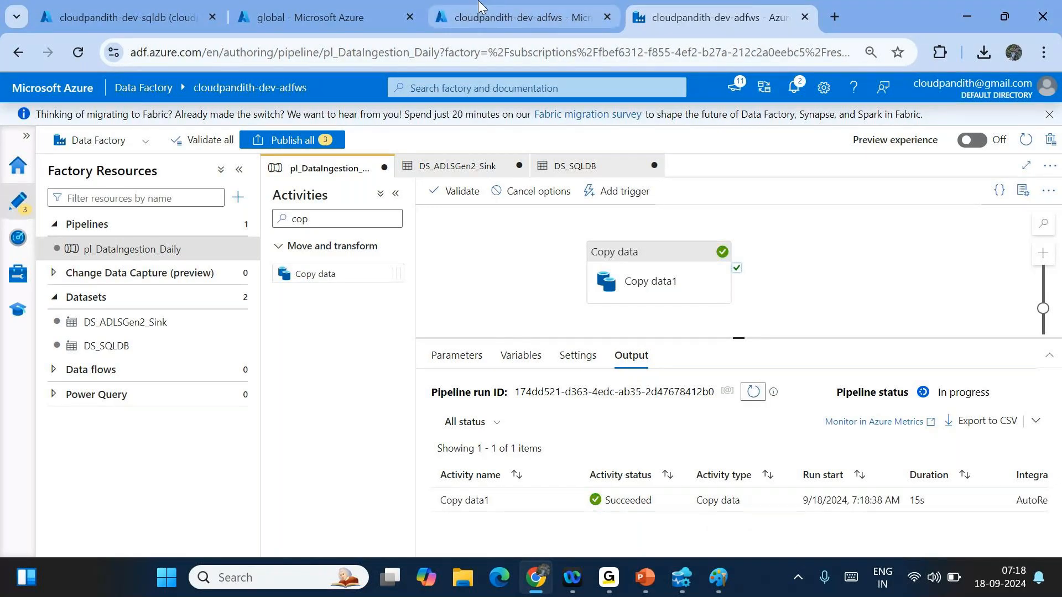
- Browse the storage container to global/india/landing/cust2/2024/09/18
{"action": "left_click", "coordinate": [309, 17]}
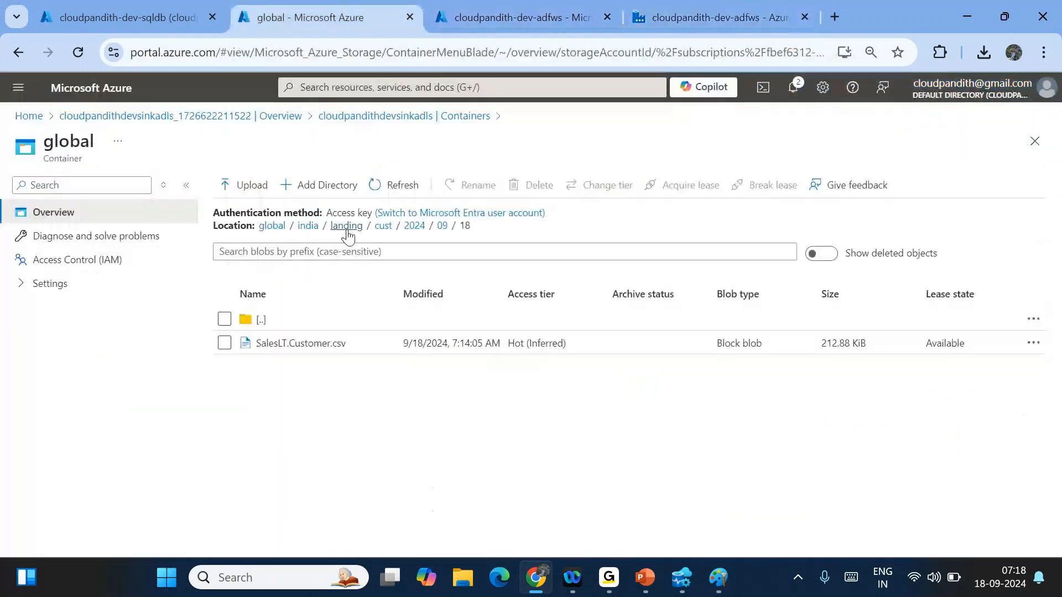
{"action": "left_click", "coordinate": [346, 226]}
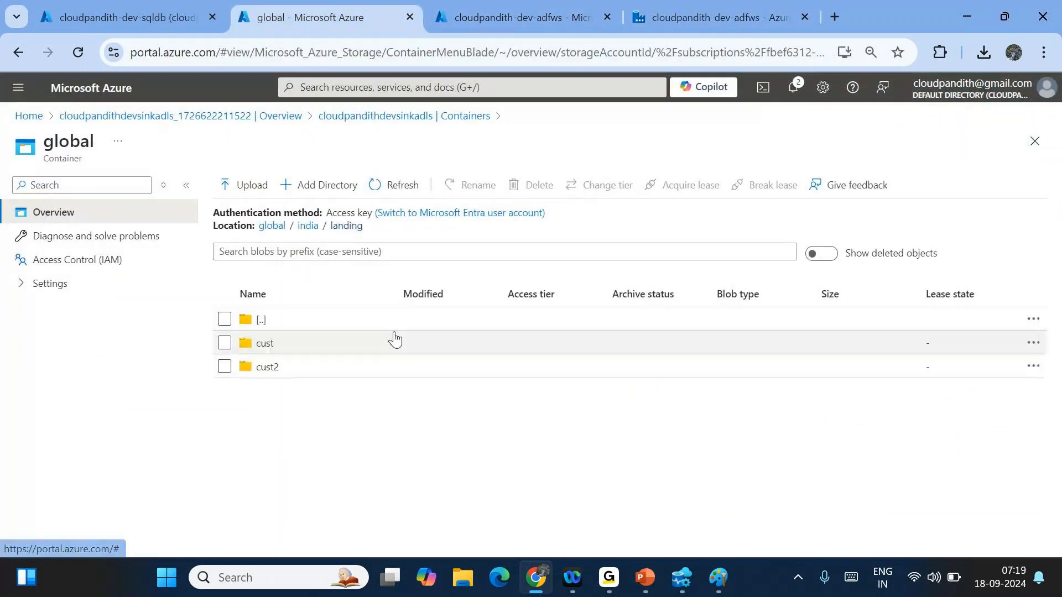
{"action": "left_click", "coordinate": [321, 363]}
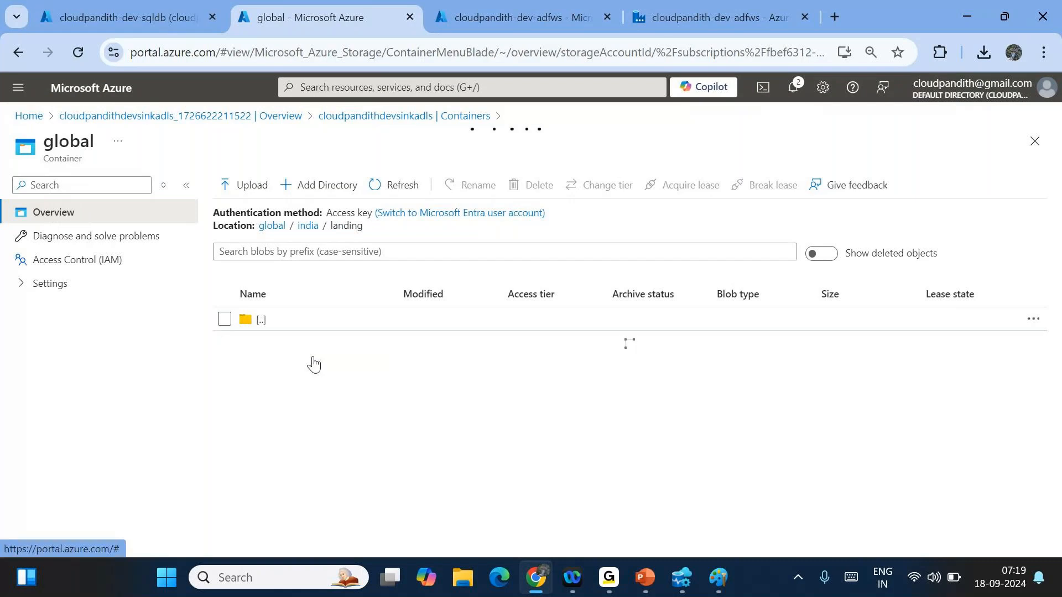
{"action": "left_click", "coordinate": [290, 351]}
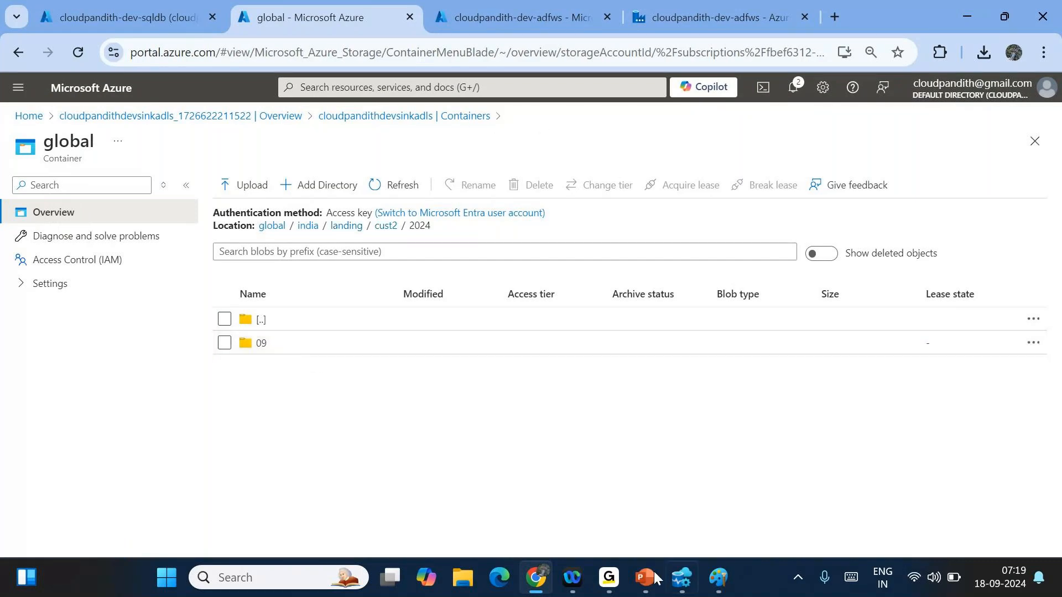
{"action": "mouse_move", "coordinate": [565, 591]}
{"action": "left_click", "coordinate": [282, 348]}
{"action": "left_click", "coordinate": [282, 349]}
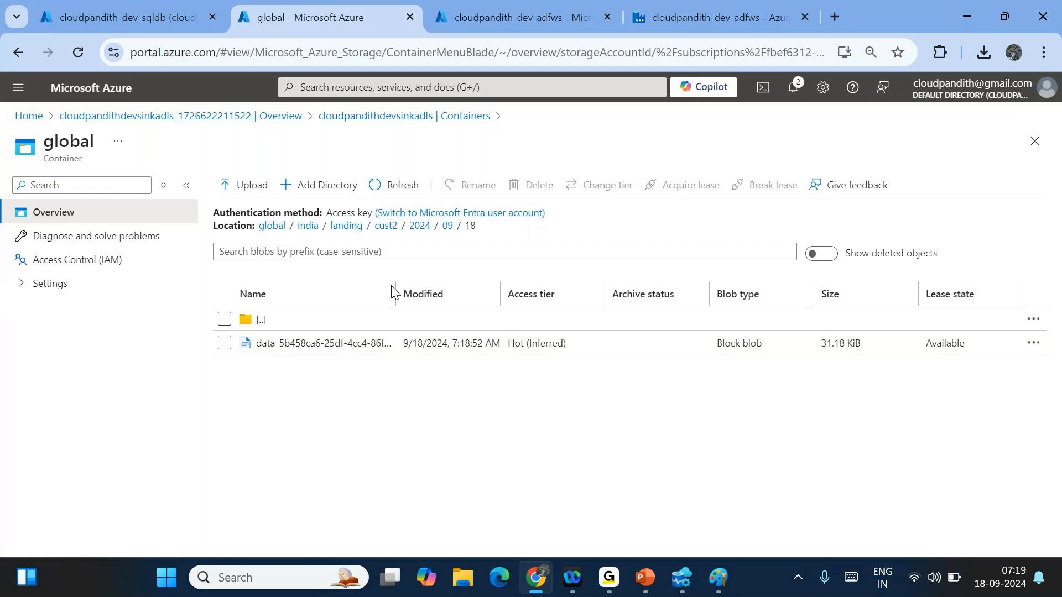
{"action": "left_click_drag", "start_coordinate": [393, 289], "coordinate": [619, 299]}
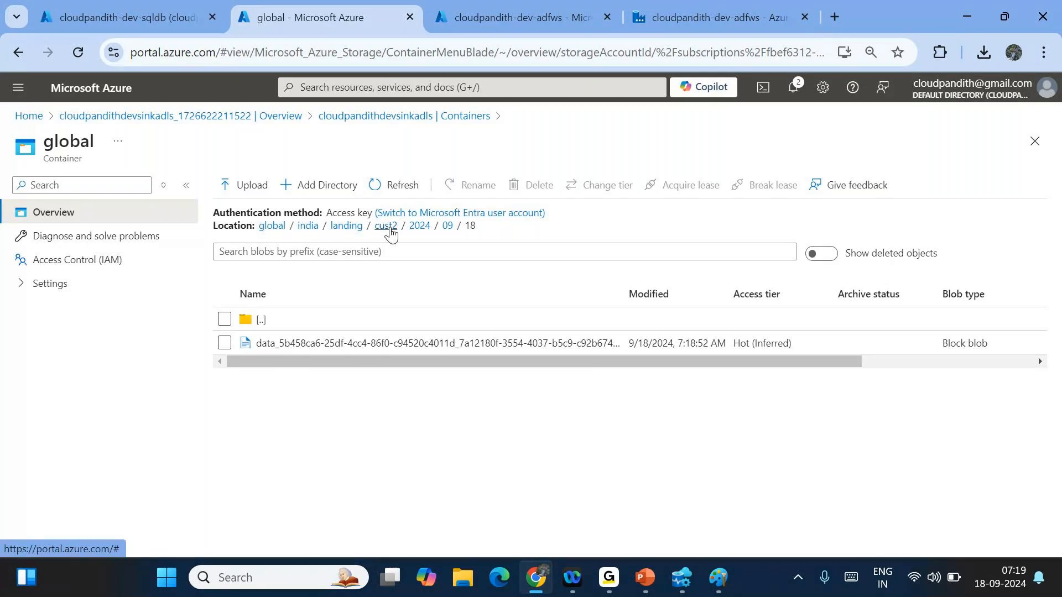
- Delete the debug output file and the cust2 folder
{"action": "left_click", "coordinate": [224, 343]}
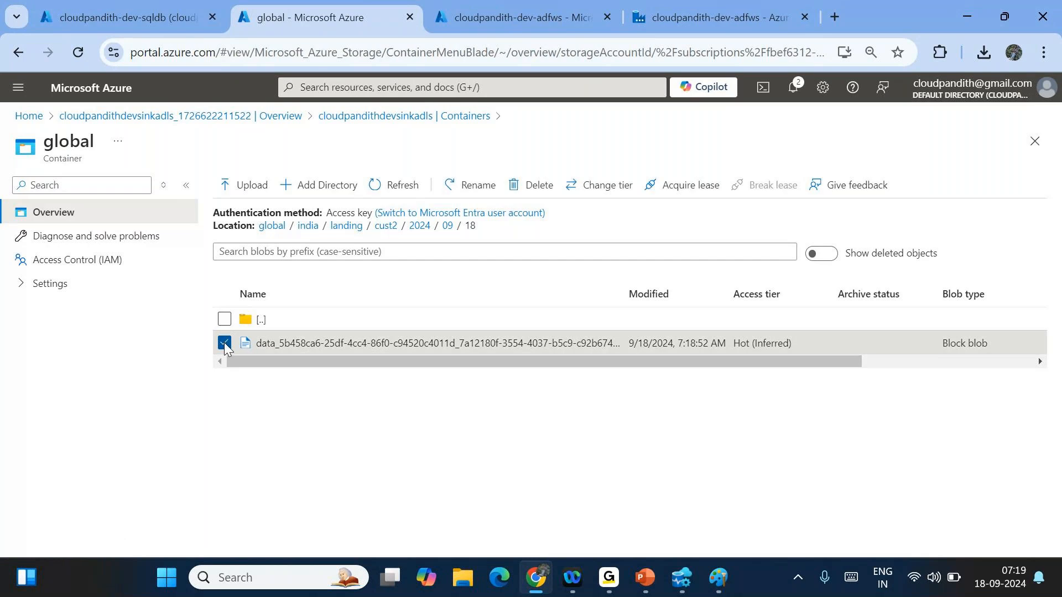
{"action": "left_click", "coordinate": [519, 186]}
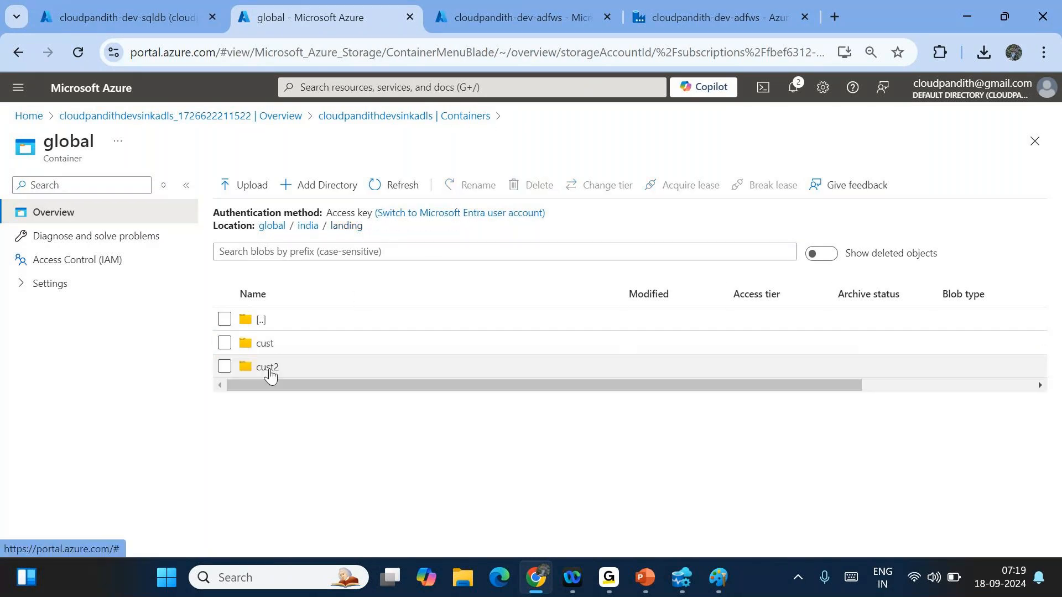
{"action": "left_click", "coordinate": [225, 366]}
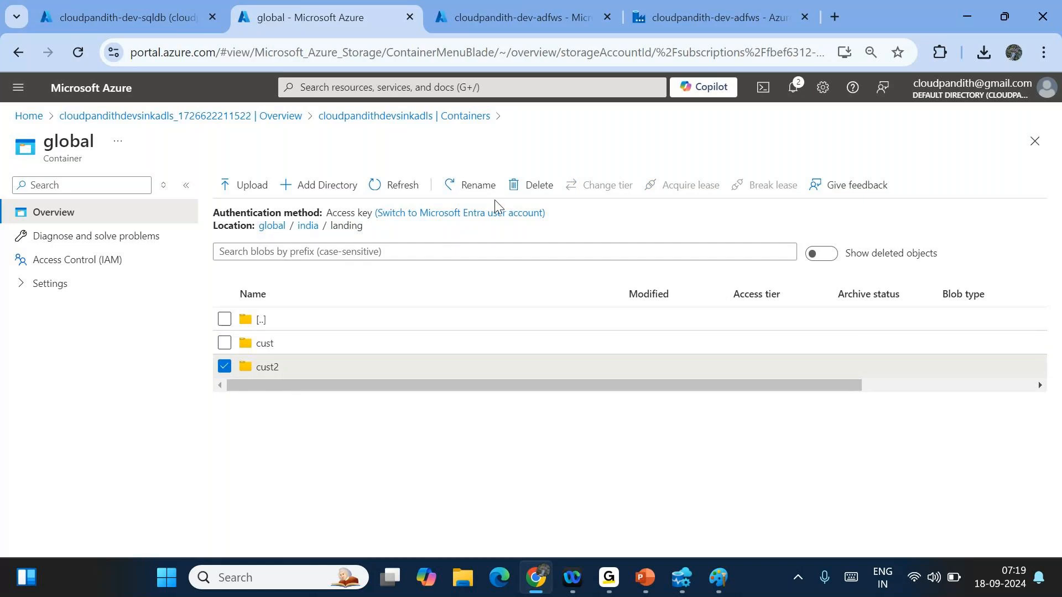
{"action": "left_click", "coordinate": [522, 185]}
{"action": "left_click", "coordinate": [499, 440]}
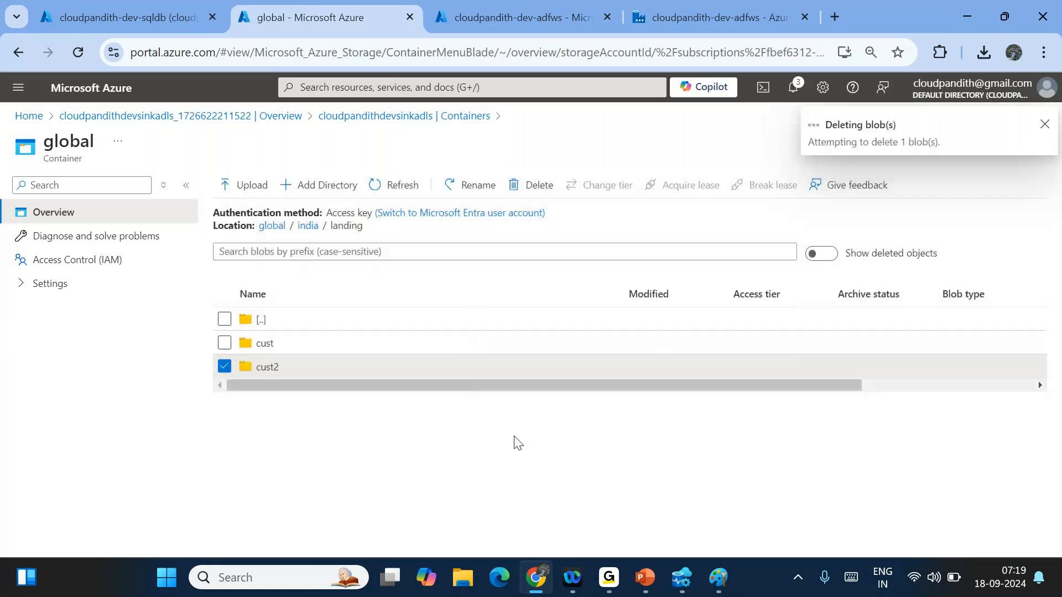
{"action": "left_click", "coordinate": [687, 7]}
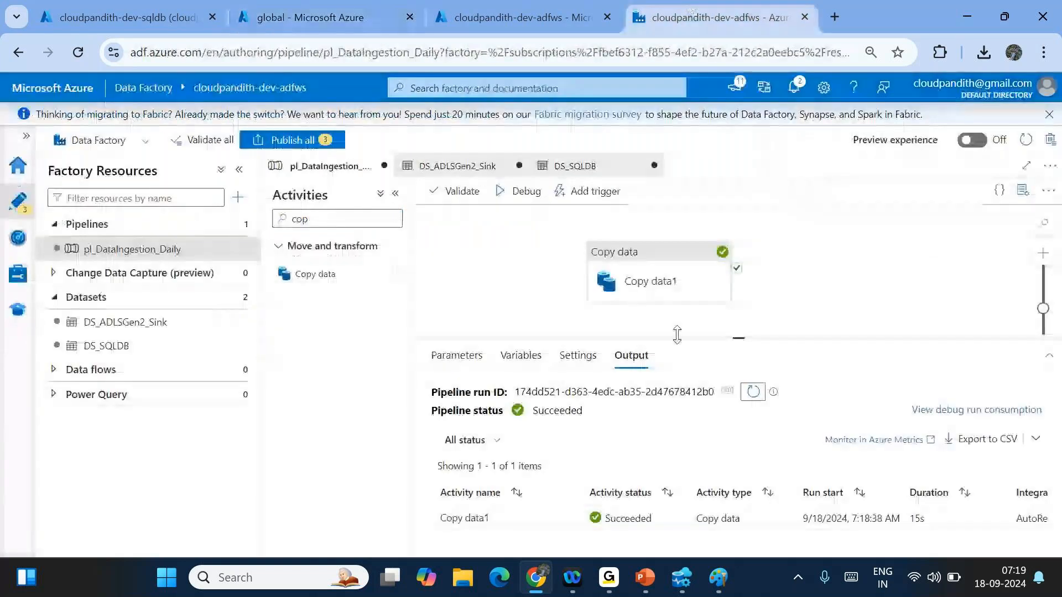
{"action": "left_click", "coordinate": [653, 287]}
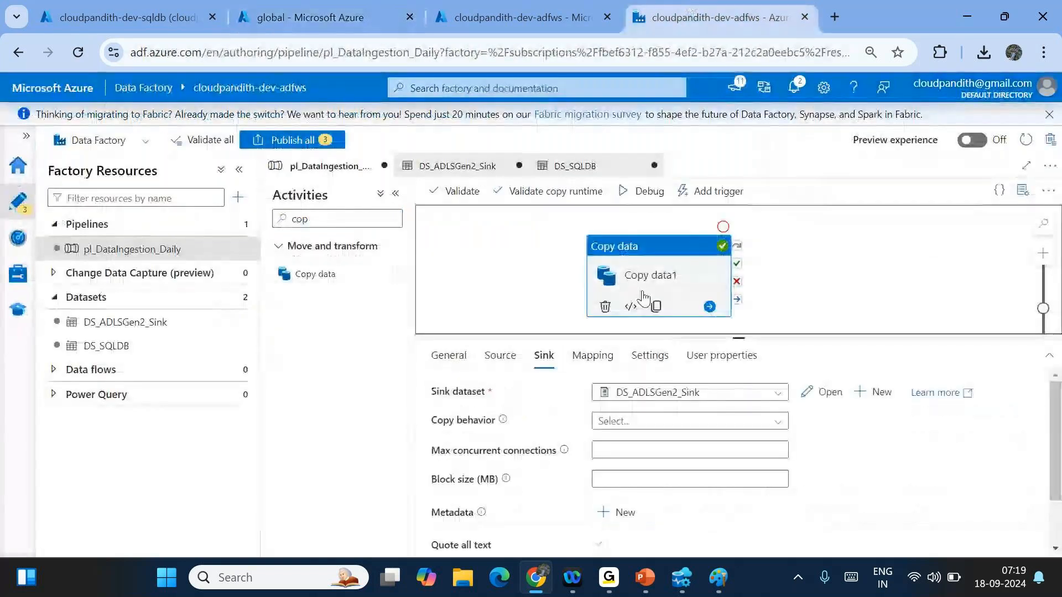
{"action": "left_click", "coordinate": [821, 392]}
{"action": "mouse_move", "coordinate": [827, 405]}
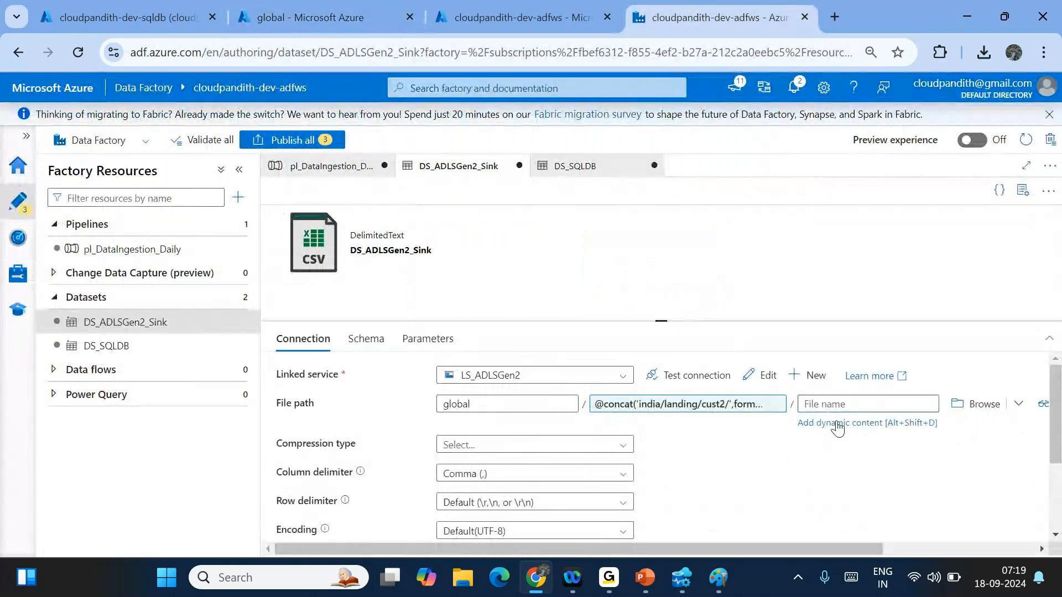
{"action": "left_click", "coordinate": [838, 423]}
{"action": "type", "text": "@"}
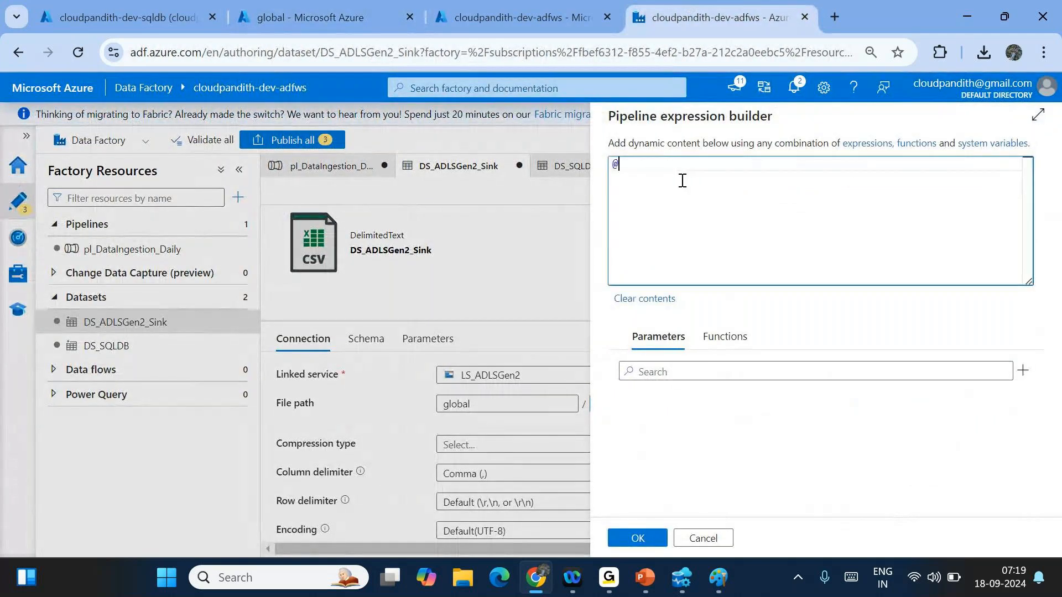
{"action": "type", "text": "concat("}
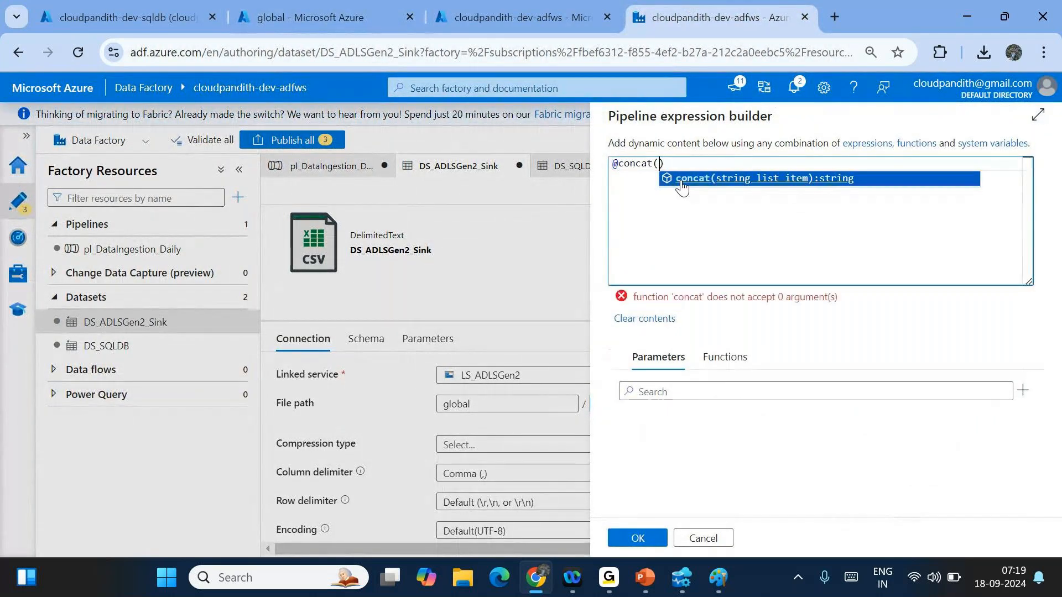
{"action": "type", "text": "'cust)"}
{"action": "key", "text": "BackSpace"}
{"action": "type", "text": "_',"}
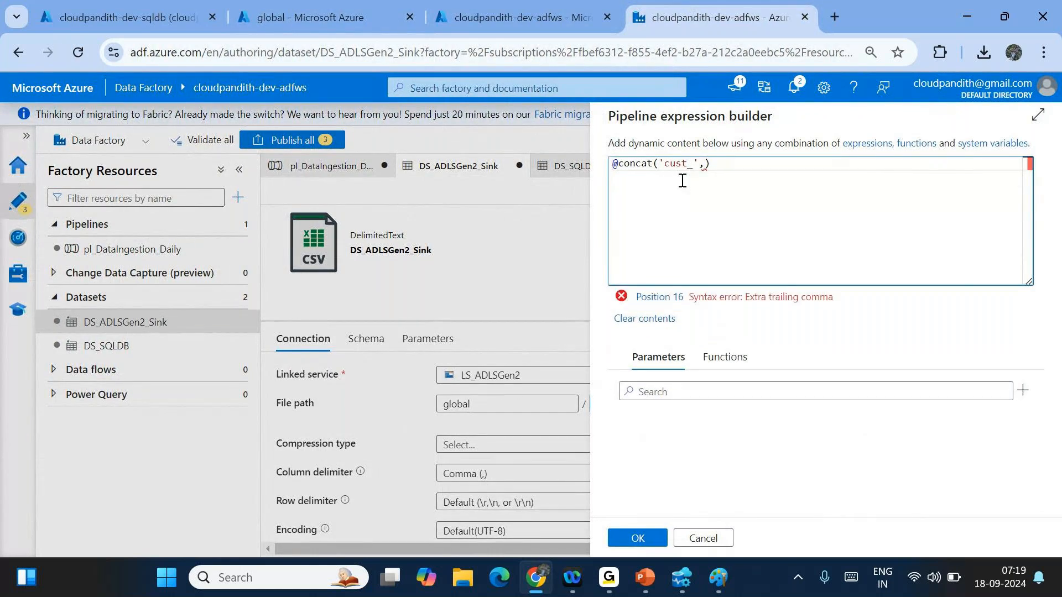
{"action": "type", "text": "formatDateTime"}
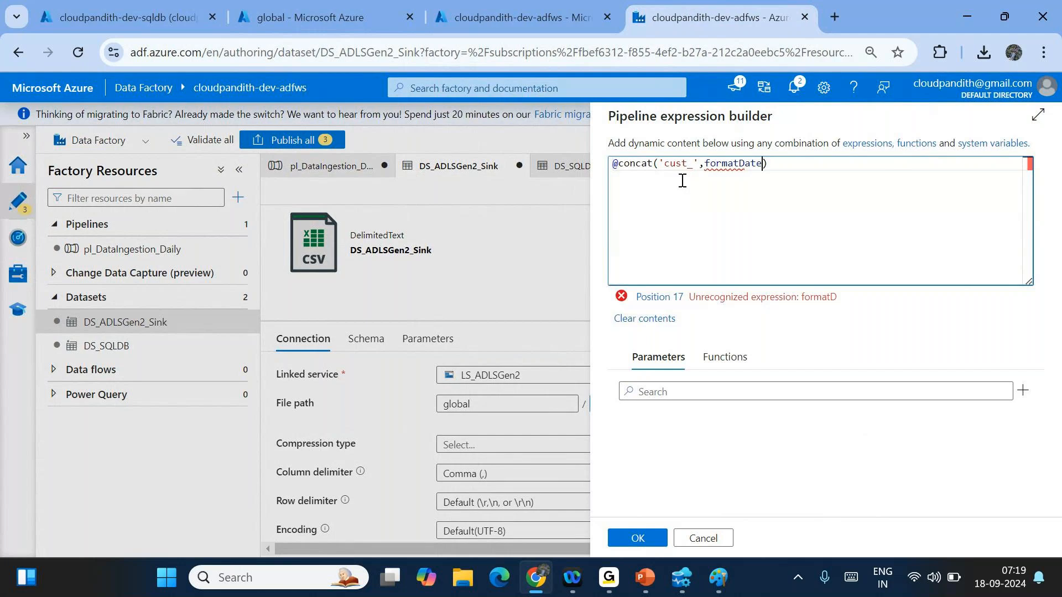
{"action": "type", "text": "(utcnow("}
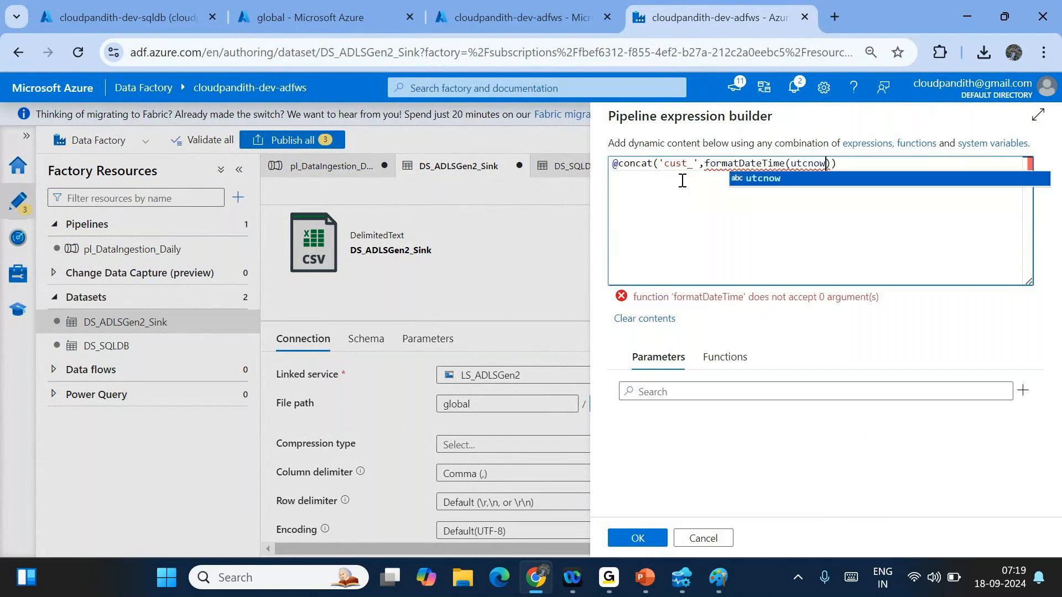
{"action": "type", "text": "),'"}
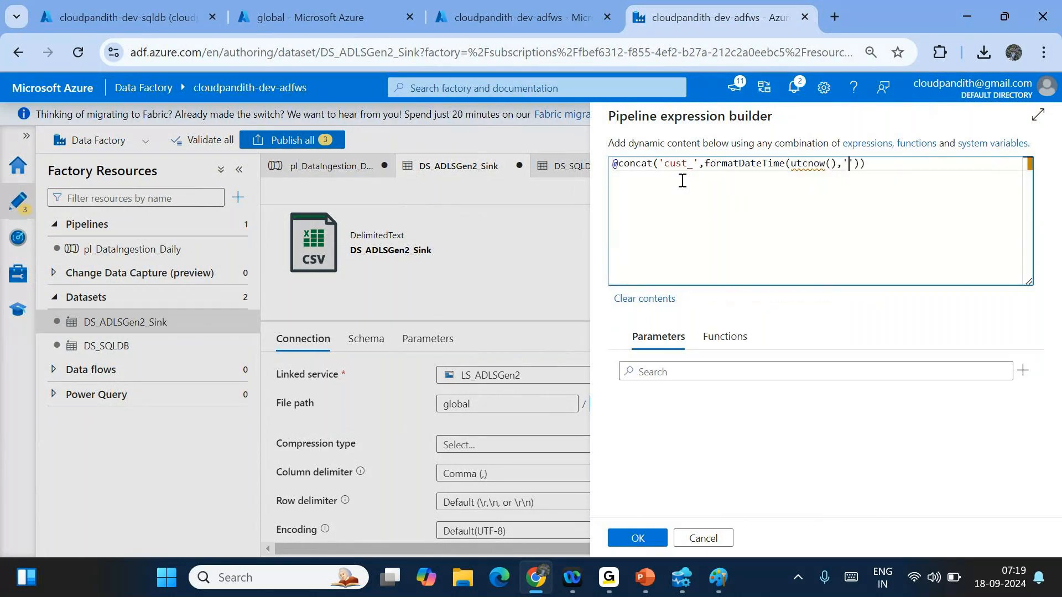
{"action": "type", "text": "yyyyMMdd'),'.csv"}
- Jot sample name cust_20240918.csv below, delete it, and save the expression
{"action": "key", "text": "End"}
{"action": "key", "text": "Return"}
{"action": "key", "text": "Return"}
{"action": "type", "text": "cust)"}
{"action": "key", "text": "BackSpace"}
{"action": "type", "text": "_20240918"}
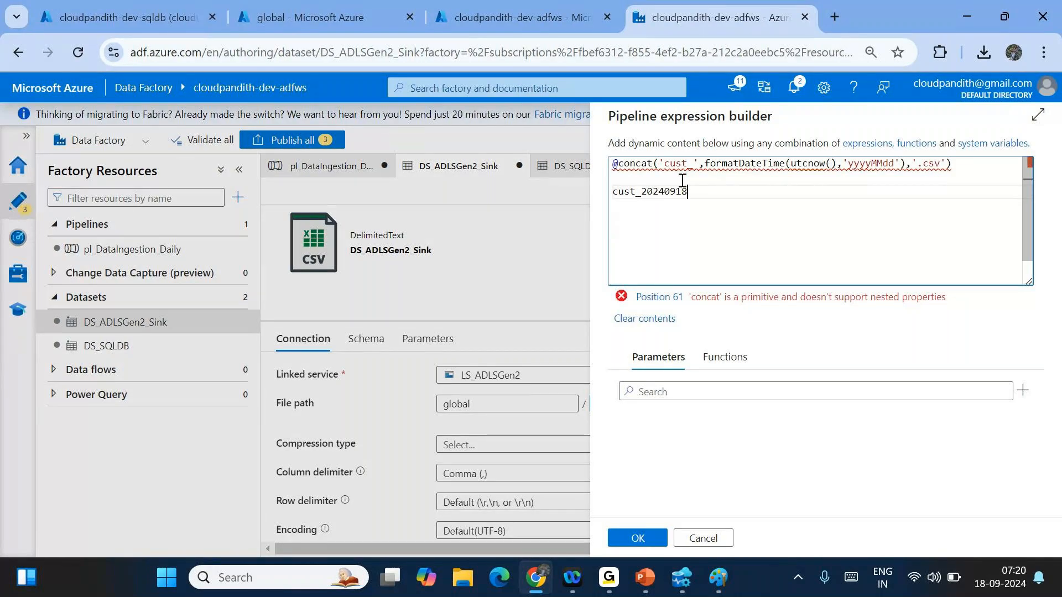
{"action": "type", "text": ".csv"}
{"action": "key", "text": "shift+Home"}
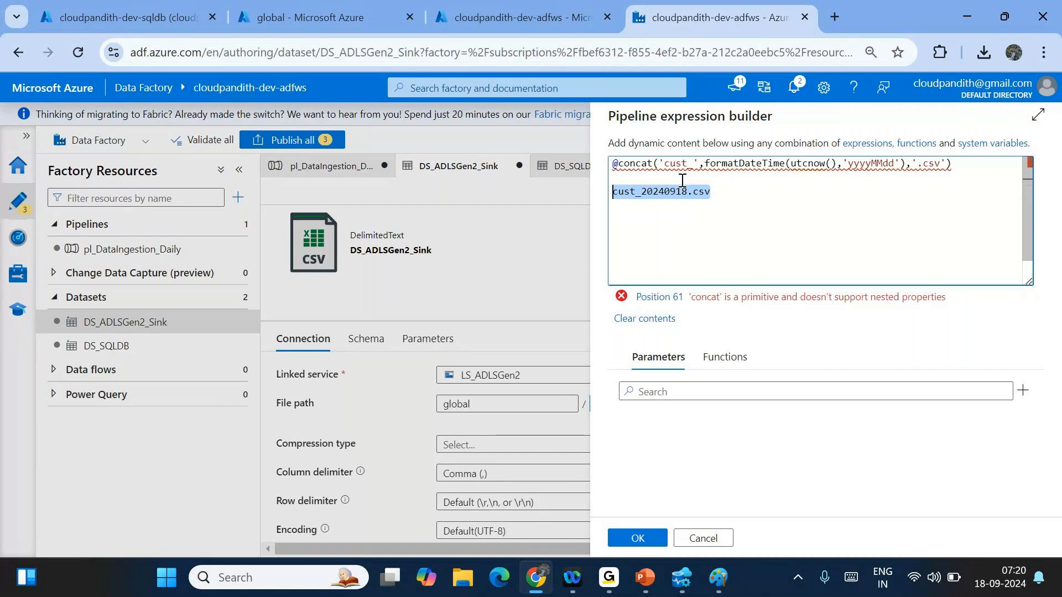
{"action": "key", "text": "BackSpace"}
{"action": "key", "text": "BackSpace"}
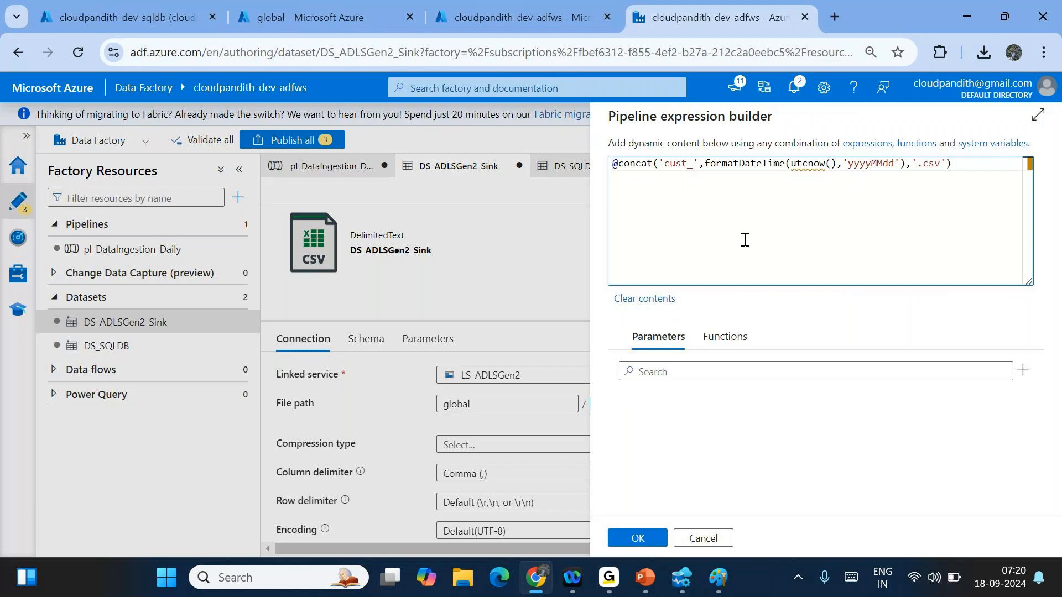
{"action": "left_click", "coordinate": [640, 538]}
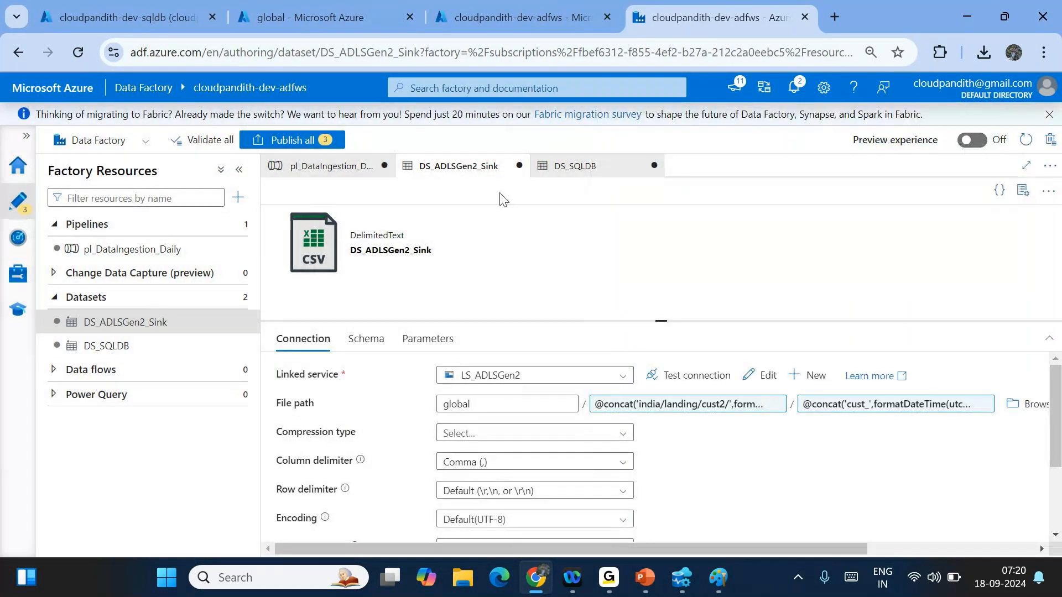
- Debug-run pl_DataIngestion_Daily, refreshing Output until Copy data1 shows Succeeded
{"action": "left_click", "coordinate": [330, 166]}
{"action": "left_click", "coordinate": [635, 201]}
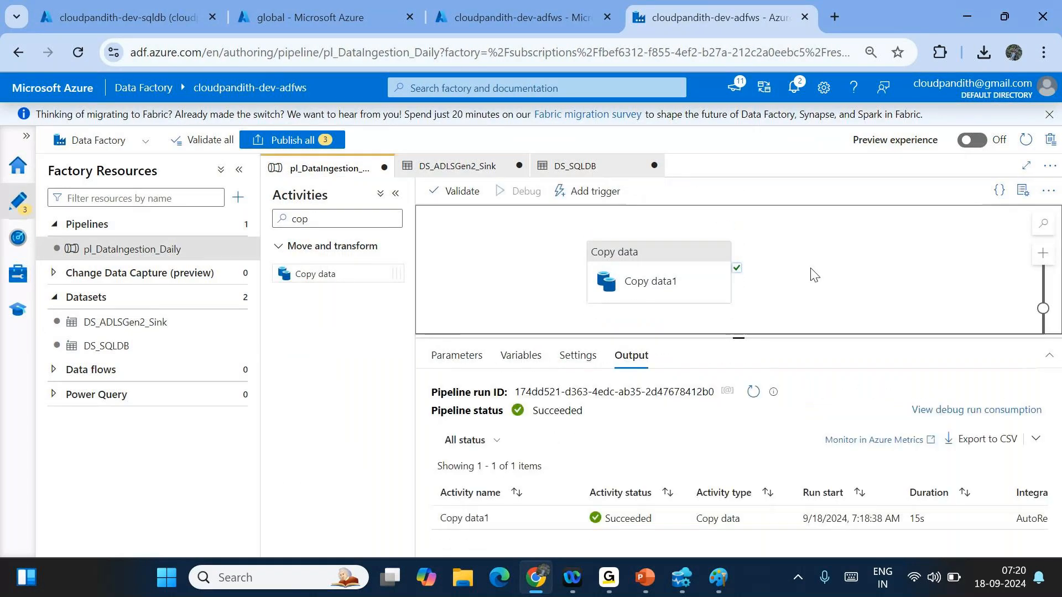
{"action": "left_click", "coordinate": [750, 392]}
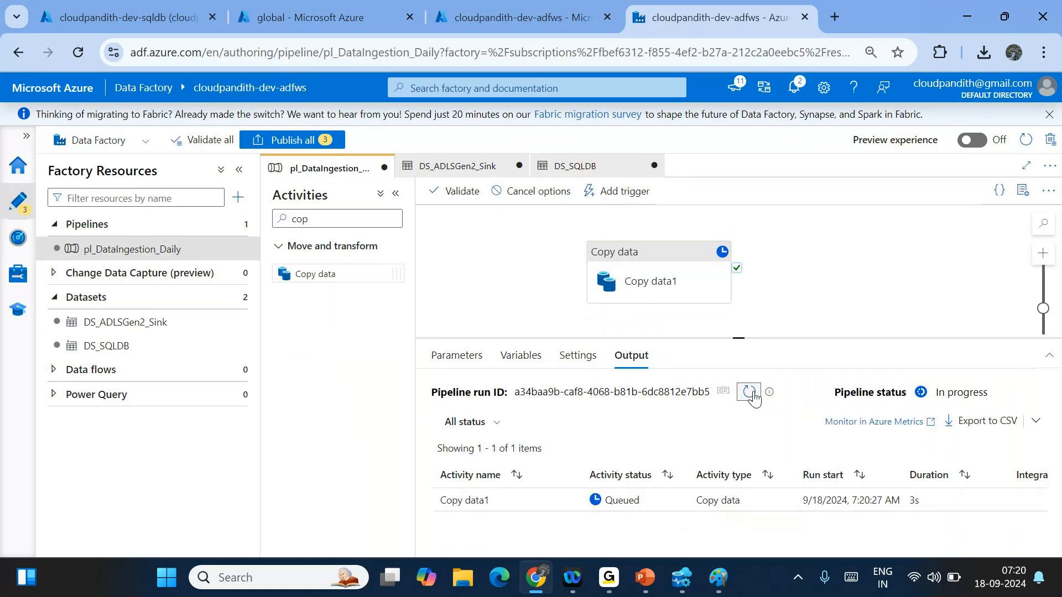
{"action": "left_click", "coordinate": [751, 392]}
{"action": "left_click", "coordinate": [751, 393]}
{"action": "left_click", "coordinate": [751, 393]}
{"action": "left_click", "coordinate": [750, 393]}
{"action": "left_click", "coordinate": [751, 392]}
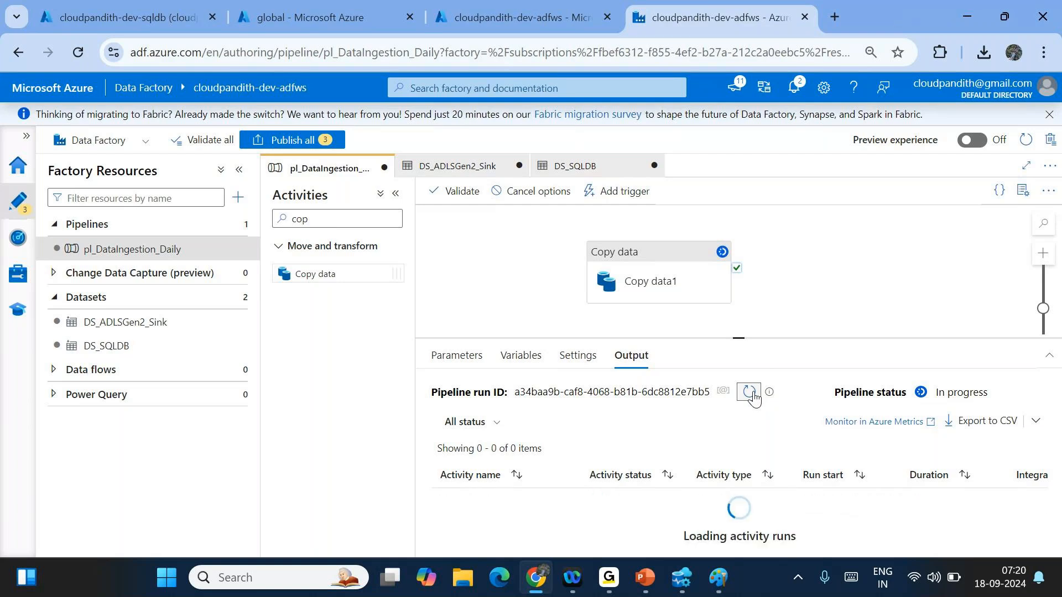
{"action": "left_click", "coordinate": [751, 392]}
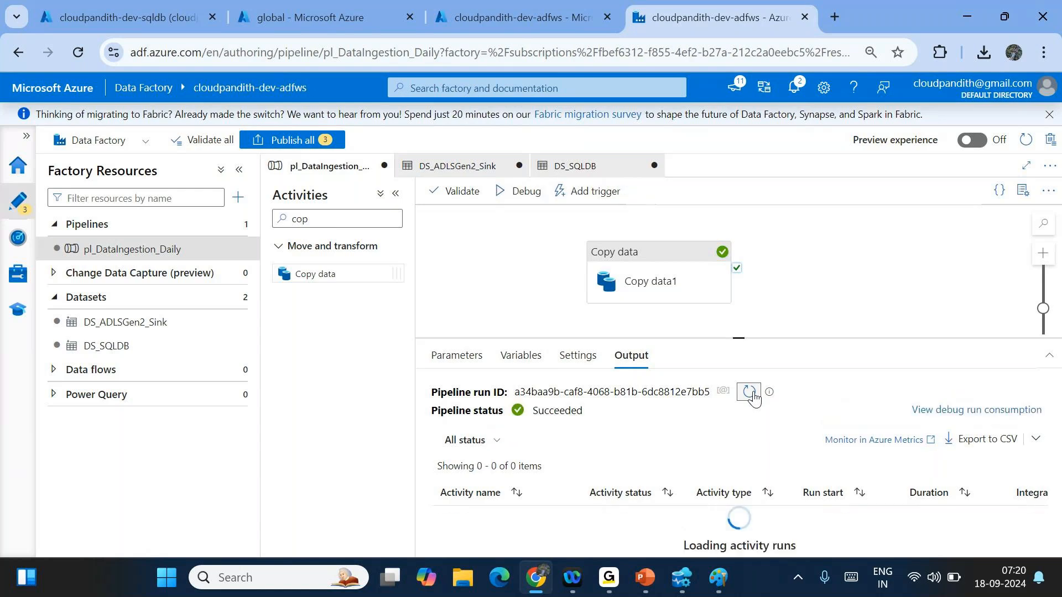
{"action": "left_click", "coordinate": [359, 6]}
- Refresh the container and find cust_20240918.csv under cust2/2024/09/18
{"action": "left_click", "coordinate": [395, 184]}
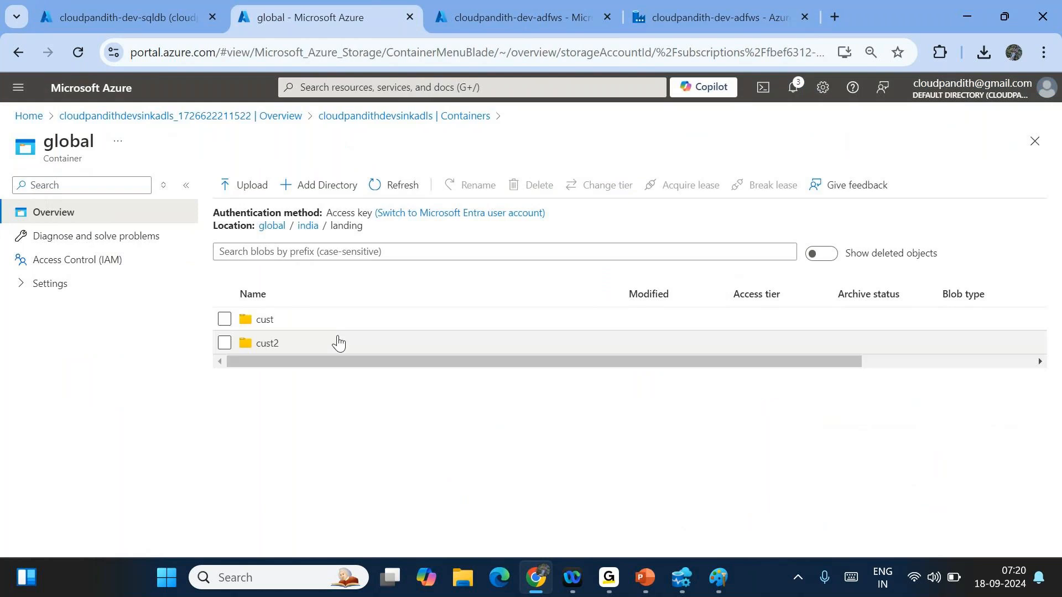
{"action": "left_click", "coordinate": [279, 320]}
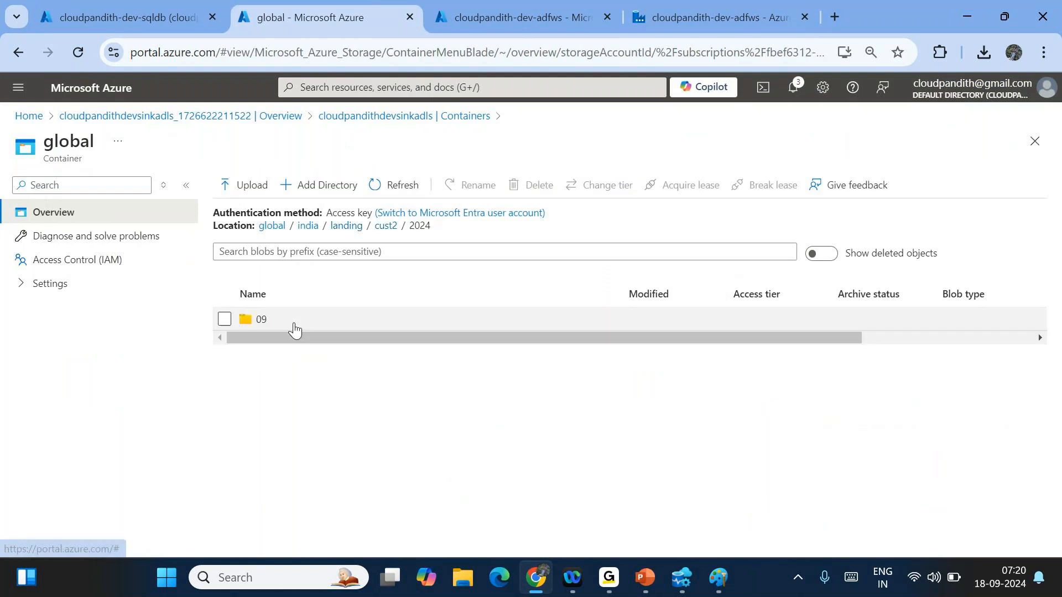
{"action": "left_click", "coordinate": [279, 323]}
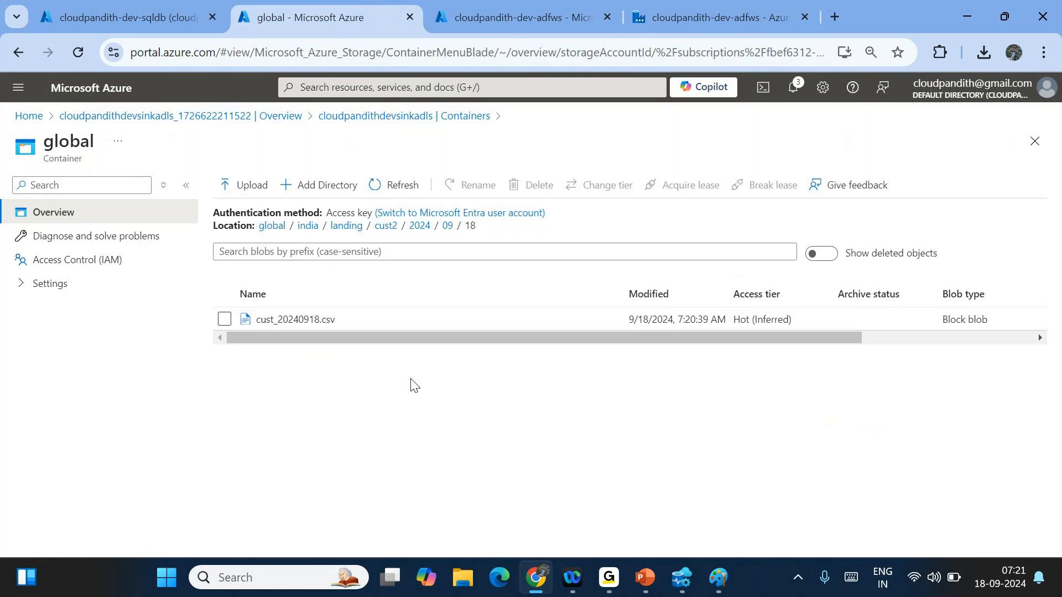
{"action": "left_click", "coordinate": [705, 4]}
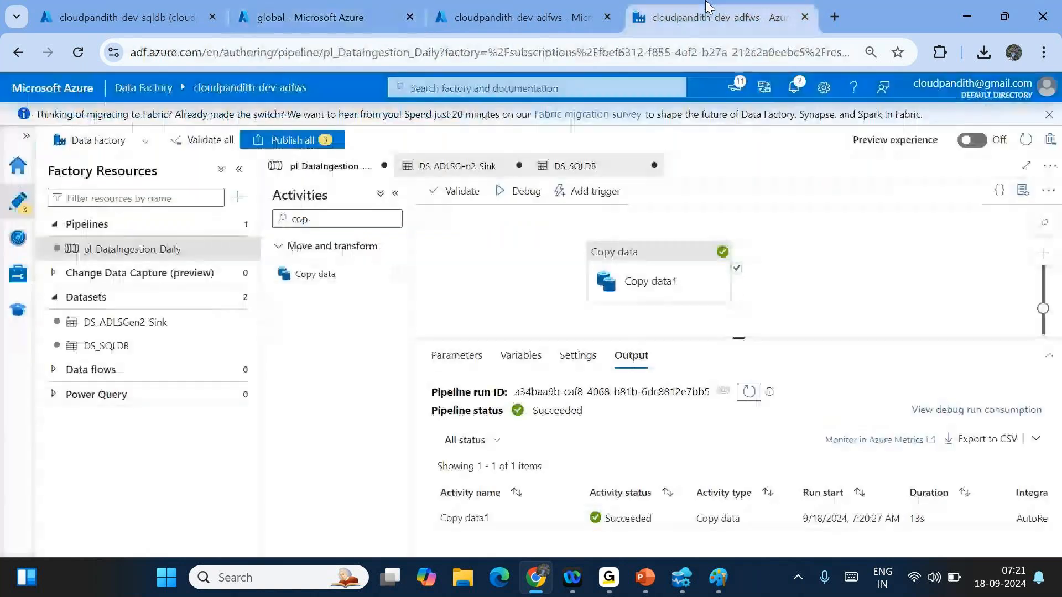
- Edit Copy data1's source query to select * from [SalesLT].[product]
{"action": "left_click", "coordinate": [664, 264]}
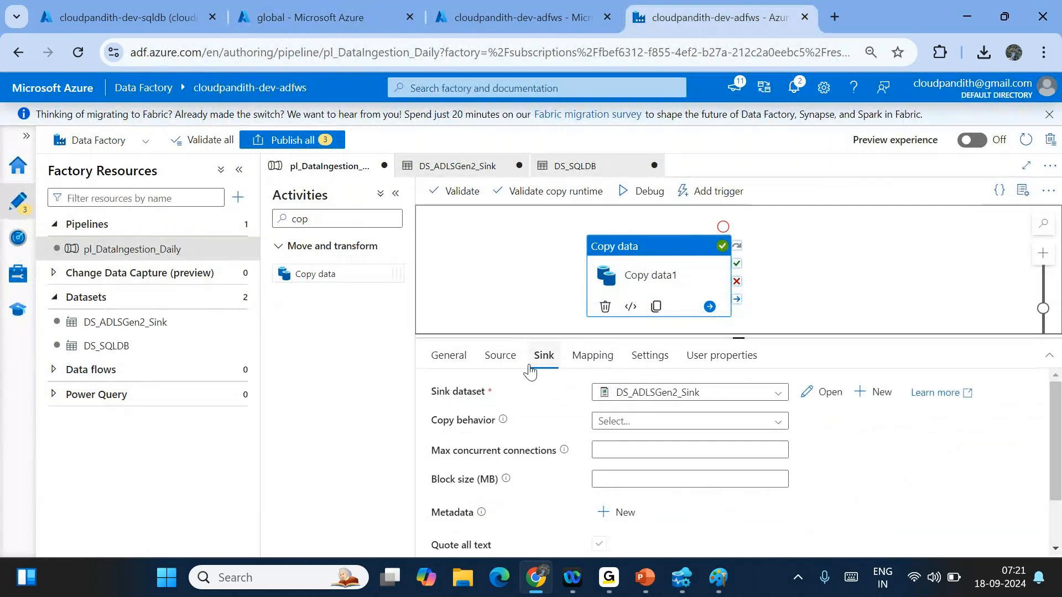
{"action": "left_click", "coordinate": [500, 354]}
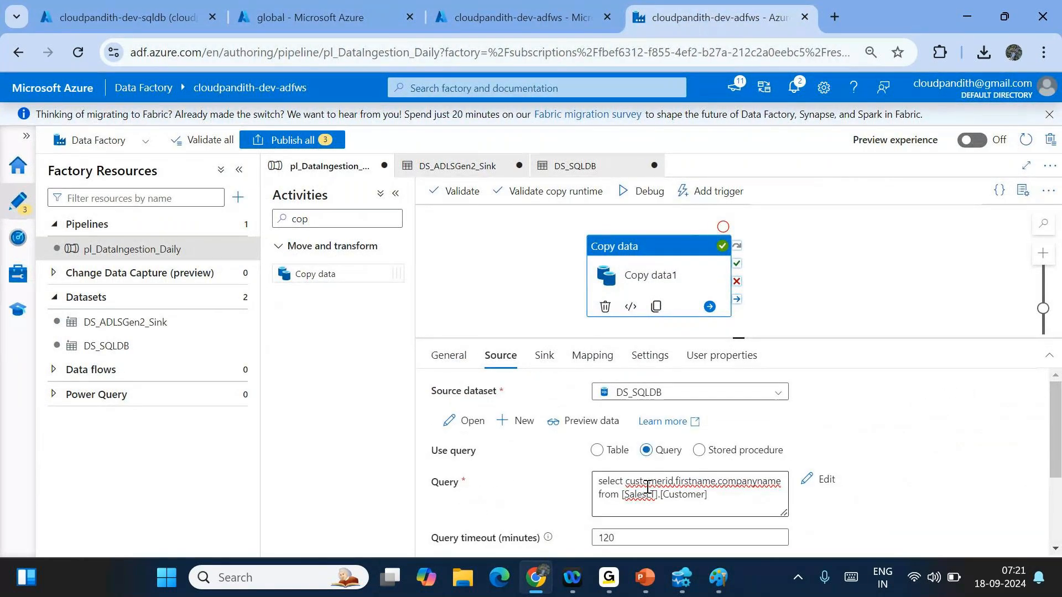
{"action": "left_click_drag", "start_coordinate": [627, 481], "coordinate": [783, 483]}
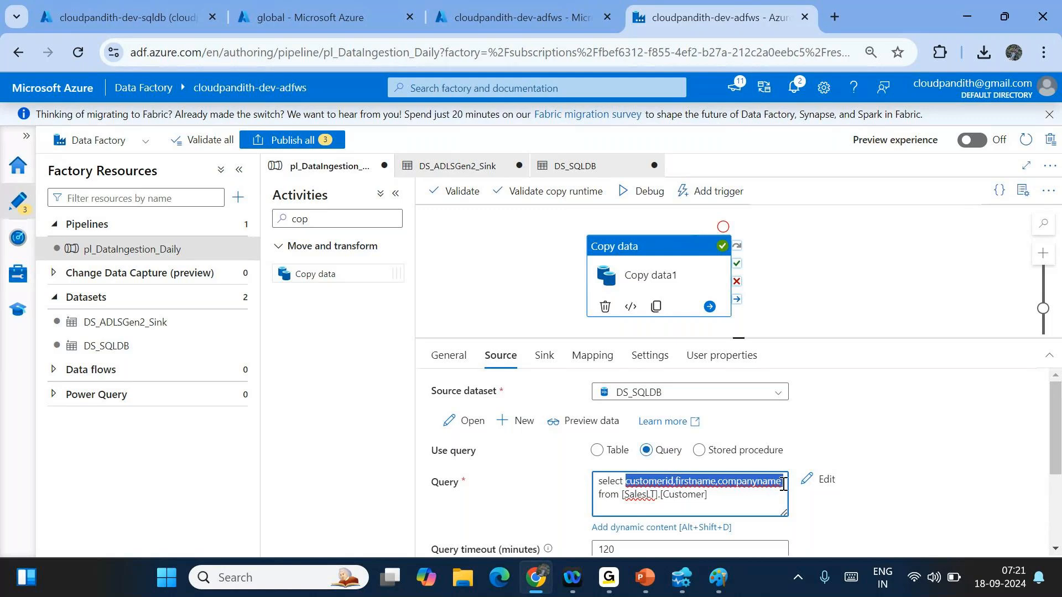
{"action": "key", "text": "BackSpace"}
{"action": "type", "text": "*"}
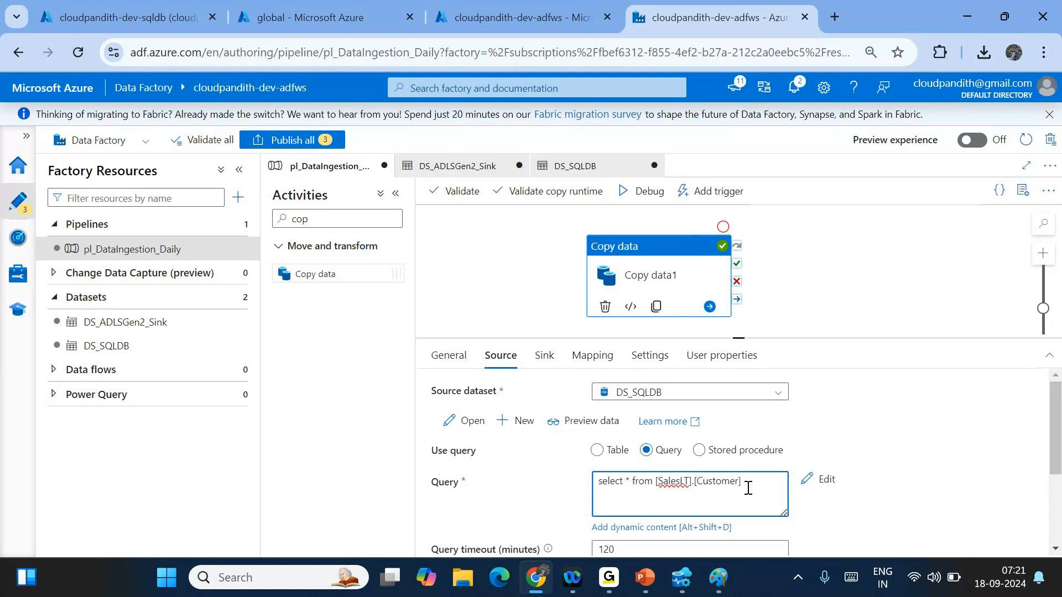
{"action": "double_click", "coordinate": [730, 481]}
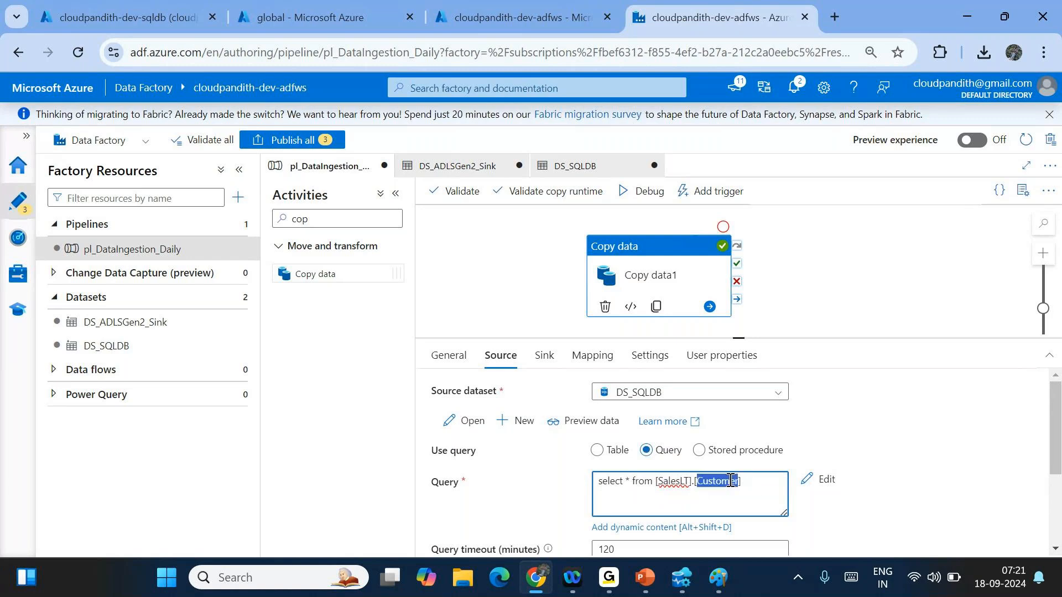
{"action": "type", "text": "produc"}
{"action": "left_click", "coordinate": [682, 577]}
- Write and run select * from saleslt.product in Azure Data Studio
{"action": "type", "text": "s"}
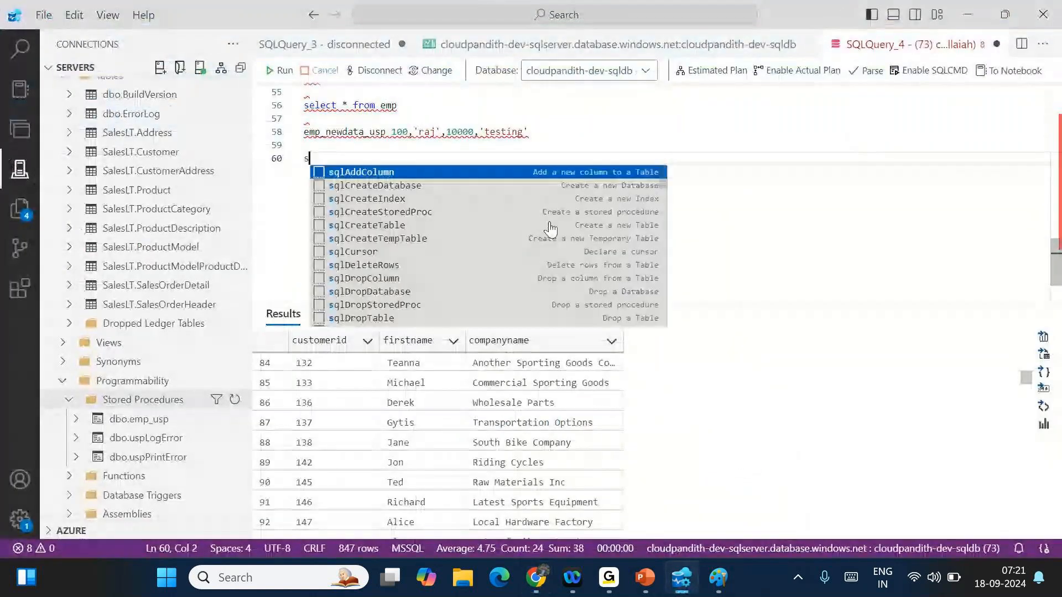
{"action": "type", "text": "elect * from s"}
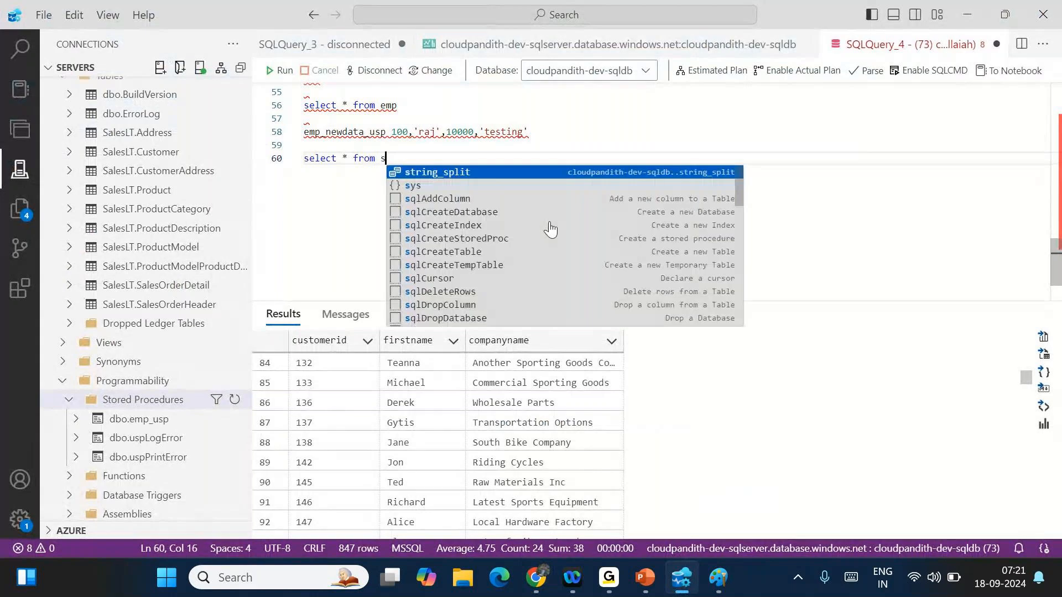
{"action": "key", "text": "BackSpace"}
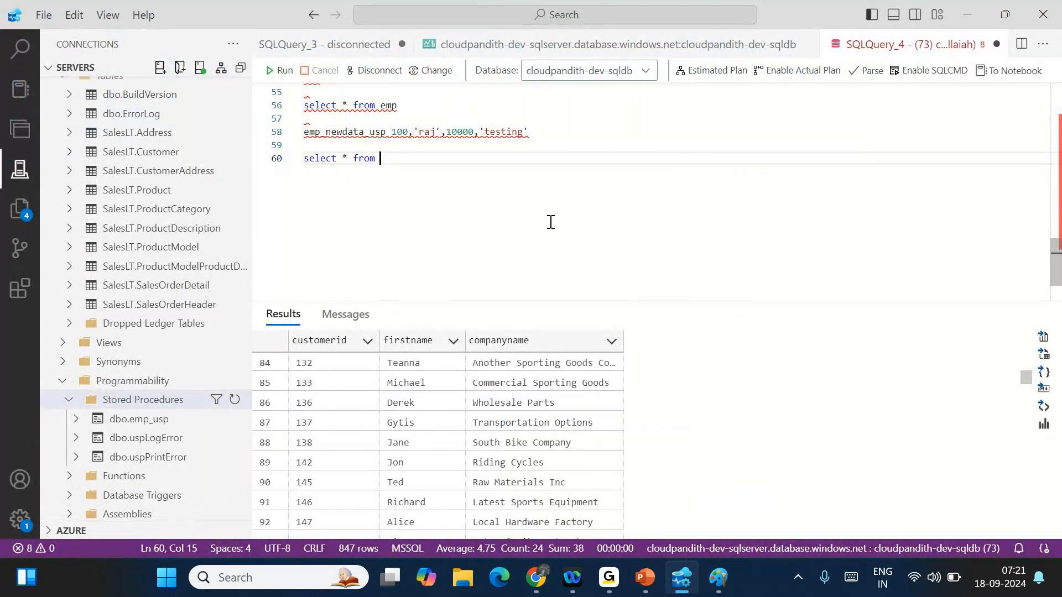
{"action": "type", "text": "saleslt.produ"}
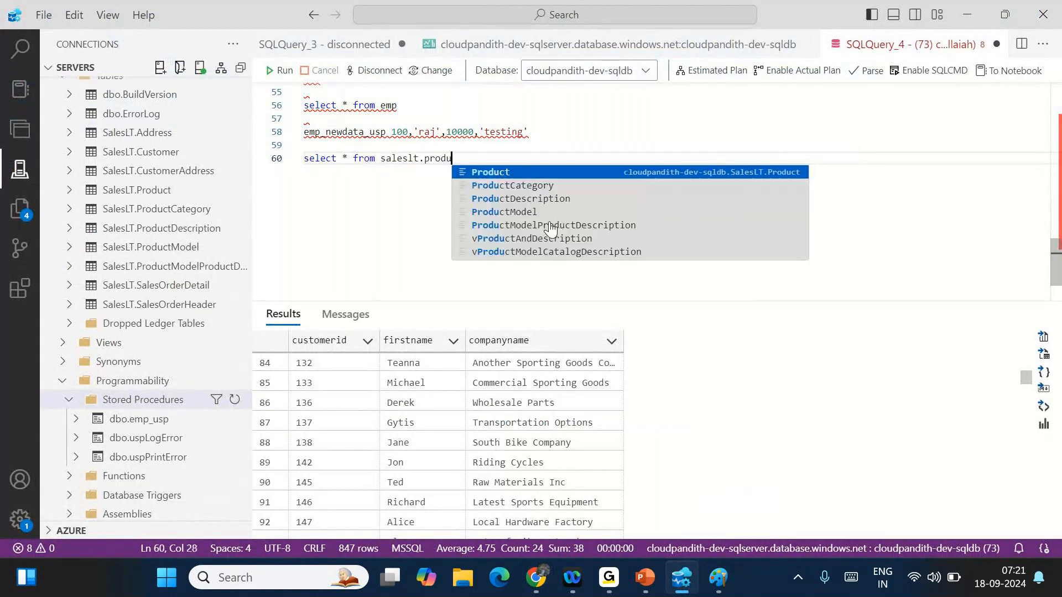
{"action": "type", "text": "ct"}
{"action": "key", "text": "shift+Home"}
{"action": "key", "text": "F5"}
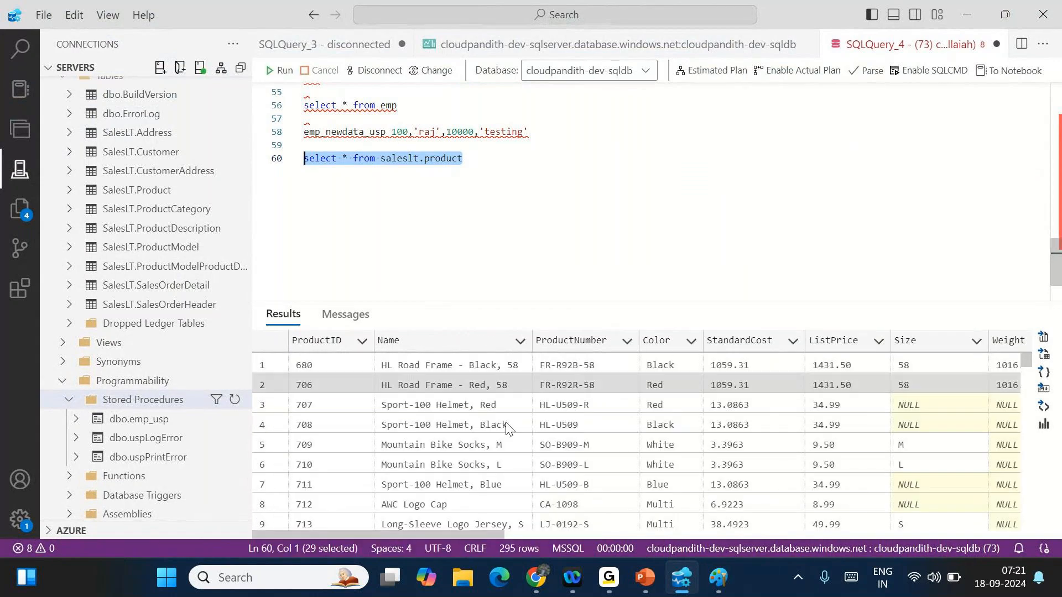
- Inspect the returned product rows and their Color column values
{"action": "left_click_drag", "start_coordinate": [310, 365], "coordinate": [846, 484]}
{"action": "left_click", "coordinate": [629, 449]}
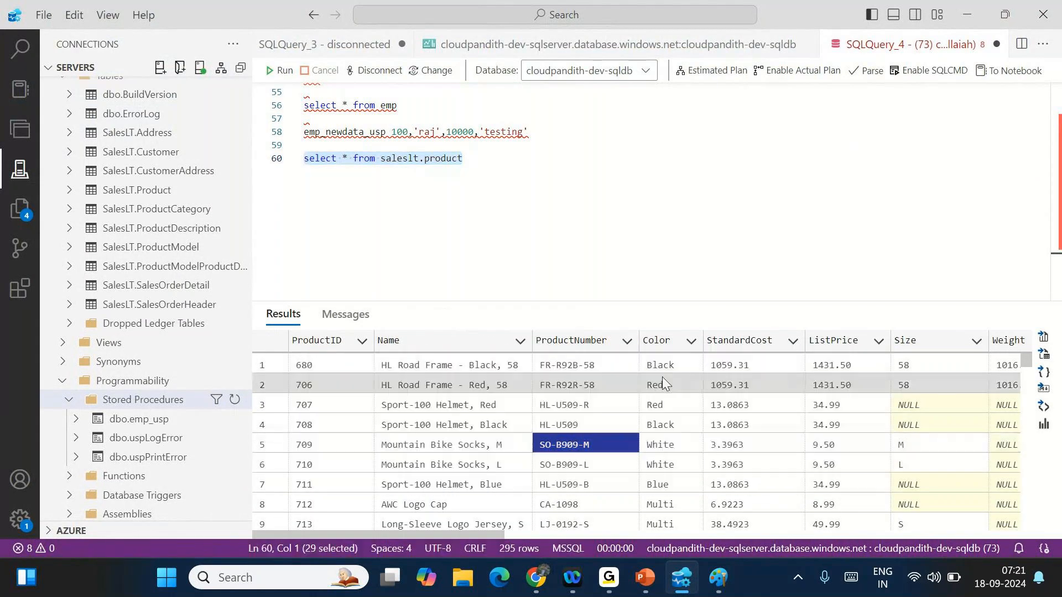
{"action": "left_click", "coordinate": [663, 370]}
{"action": "left_click", "coordinate": [659, 397]}
{"action": "left_click", "coordinate": [661, 435]}
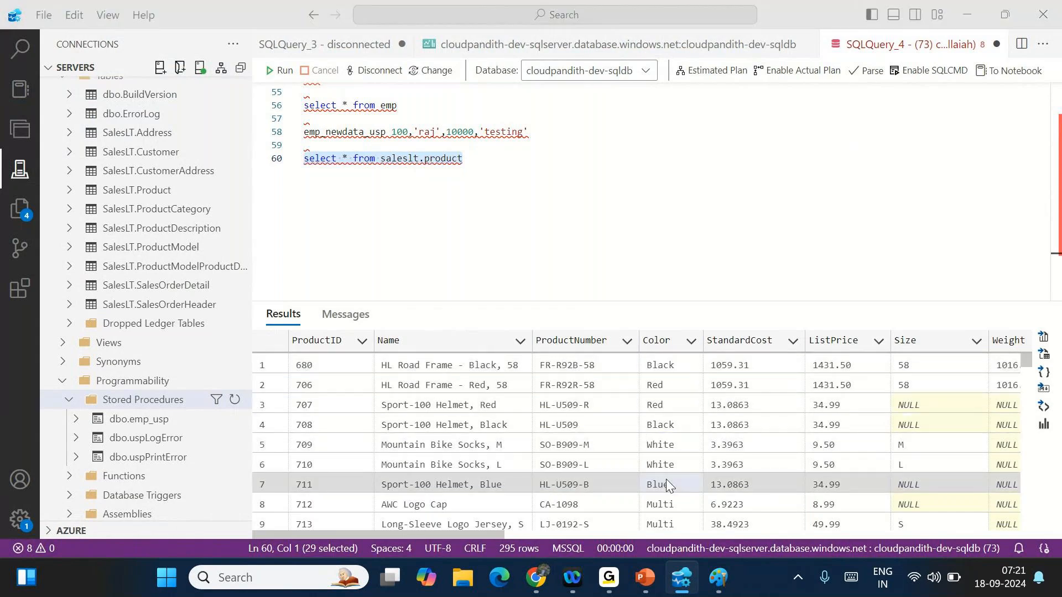
{"action": "key", "text": "alt+Tab"}
- Append where color='Blue' to the copy activity's source query
{"action": "type", "text": "wh"}
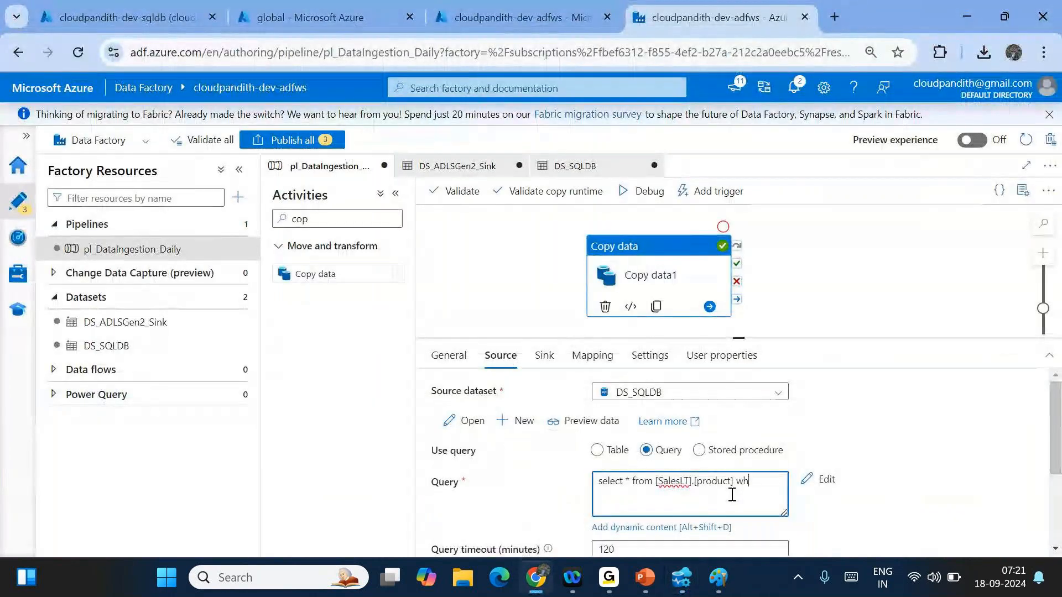
{"action": "type", "text": "ere color='Blue'"}
{"action": "key", "text": "ctrl+a"}
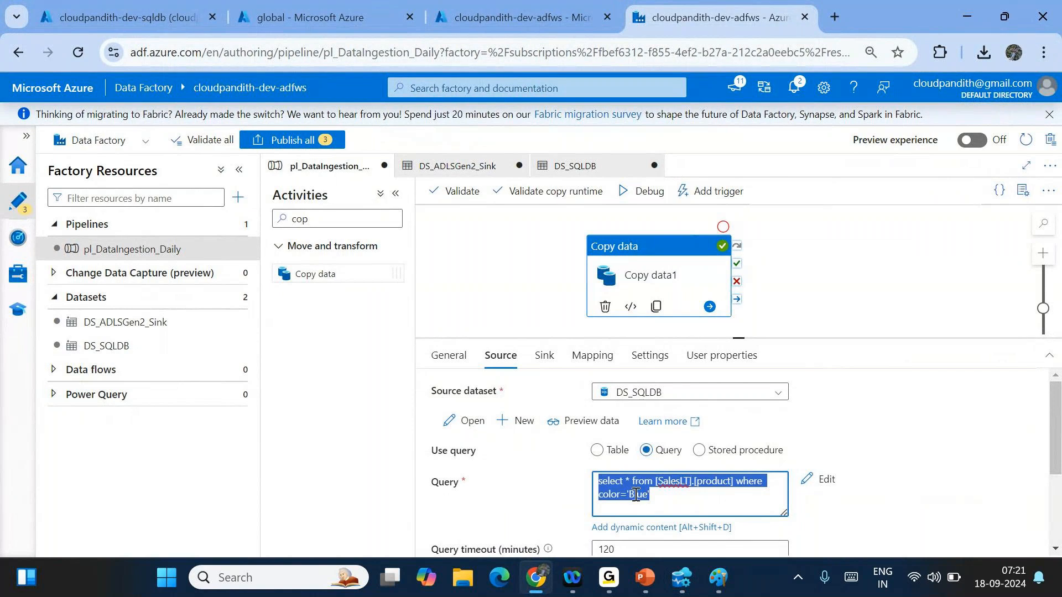
{"action": "left_click", "coordinate": [544, 356]}
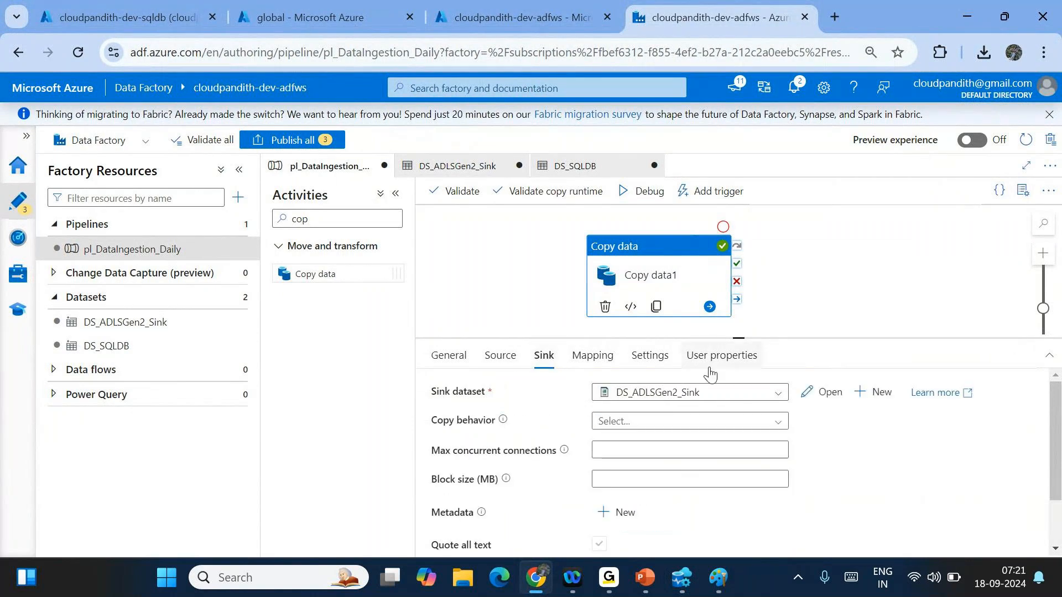
- Change the sink dataset's folder path to india/landing/product/ and clear its file name
{"action": "left_click", "coordinate": [825, 393]}
{"action": "left_click", "coordinate": [683, 407]}
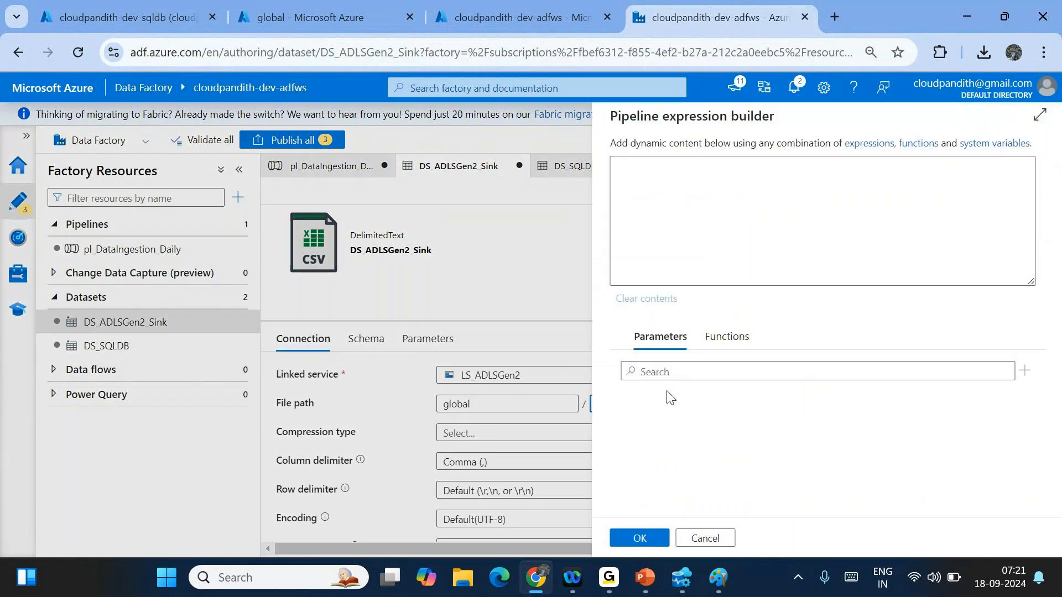
{"action": "left_click", "coordinate": [683, 178]}
{"action": "type", "text": "@concat('india/landing/',formatDateTime(utcnow(),'yyyy/MM/dd'))"}
{"action": "left_click", "coordinate": [746, 165]}
{"action": "type", "text": "product/"}
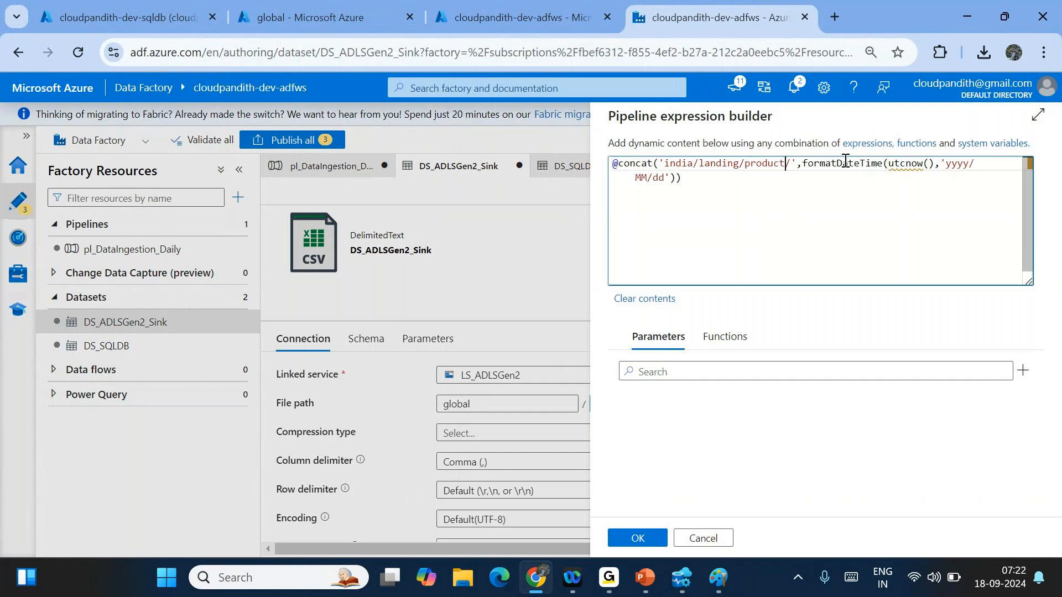
{"action": "left_click", "coordinate": [637, 544]}
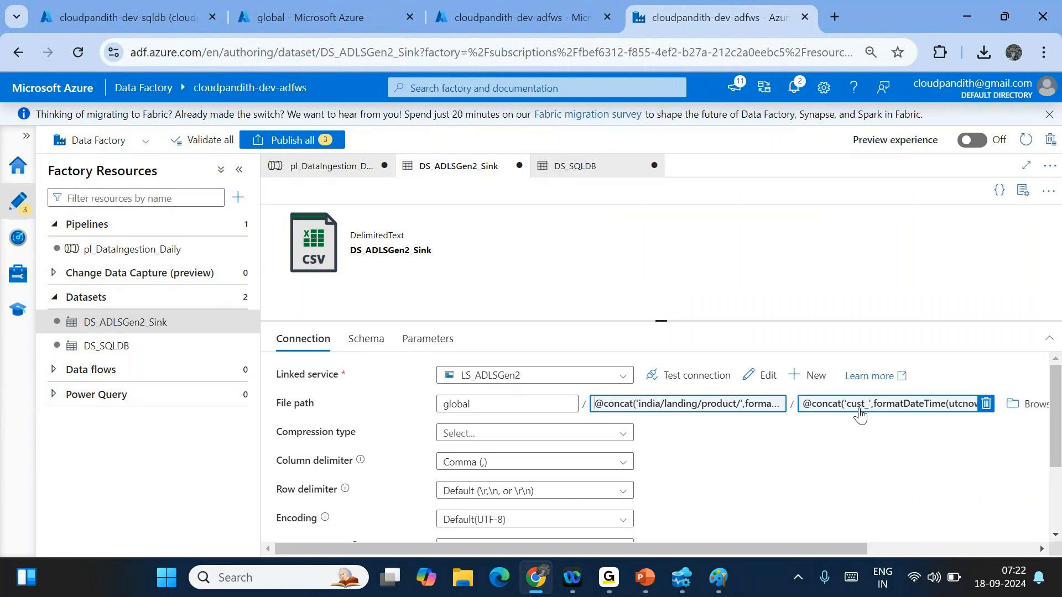
{"action": "left_click", "coordinate": [986, 404]}
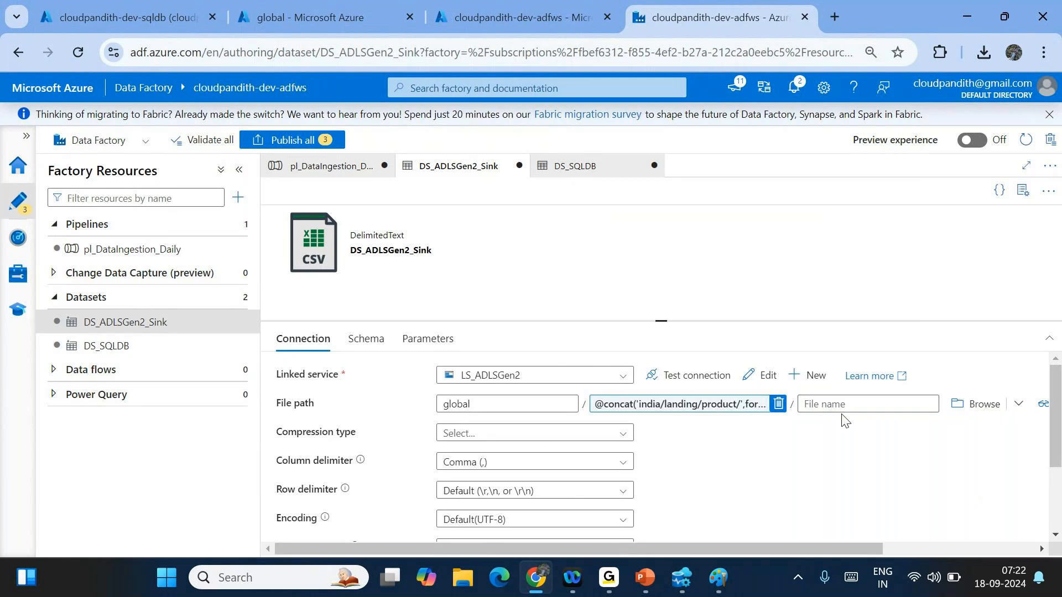
- Review the pipeline's source query, then return to the DS_ADLSGen2_Sink dataset
{"action": "left_click", "coordinate": [324, 167]}
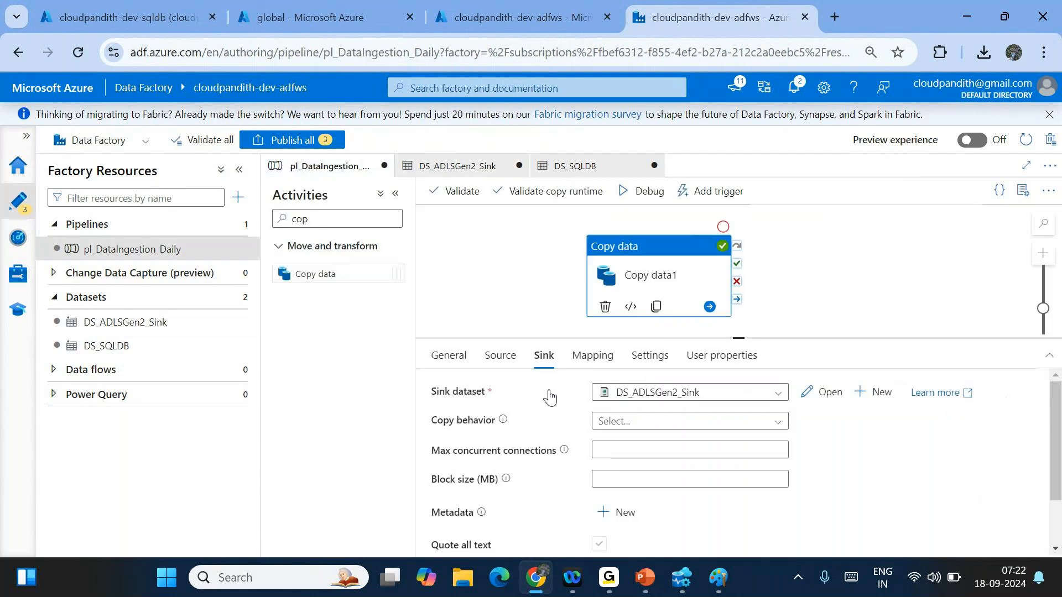
{"action": "left_click", "coordinate": [509, 367]}
{"action": "left_click_drag", "start_coordinate": [651, 501], "coordinate": [598, 481]}
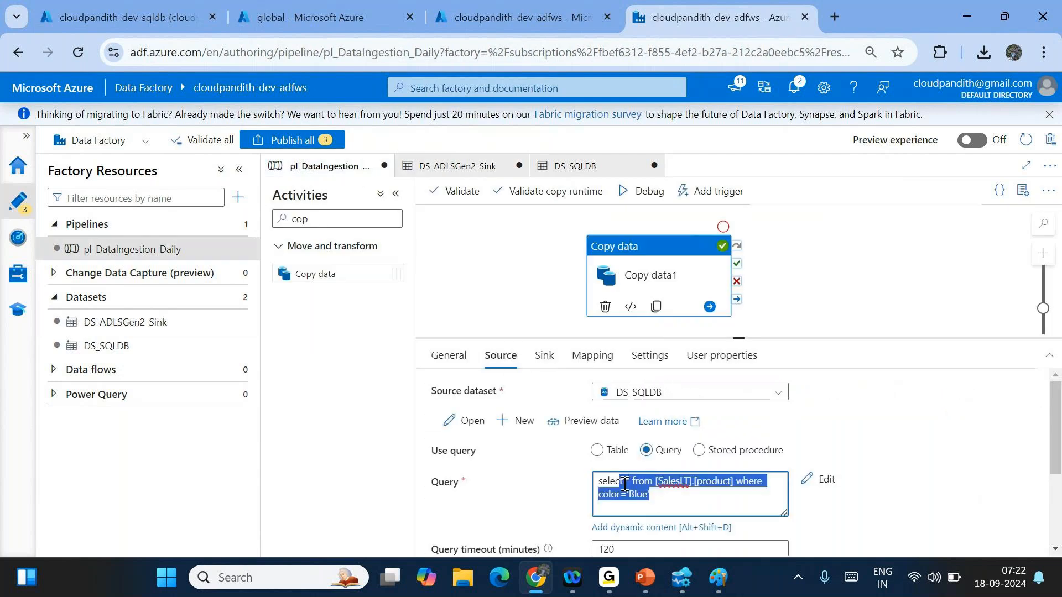
{"action": "left_click", "coordinate": [647, 506]}
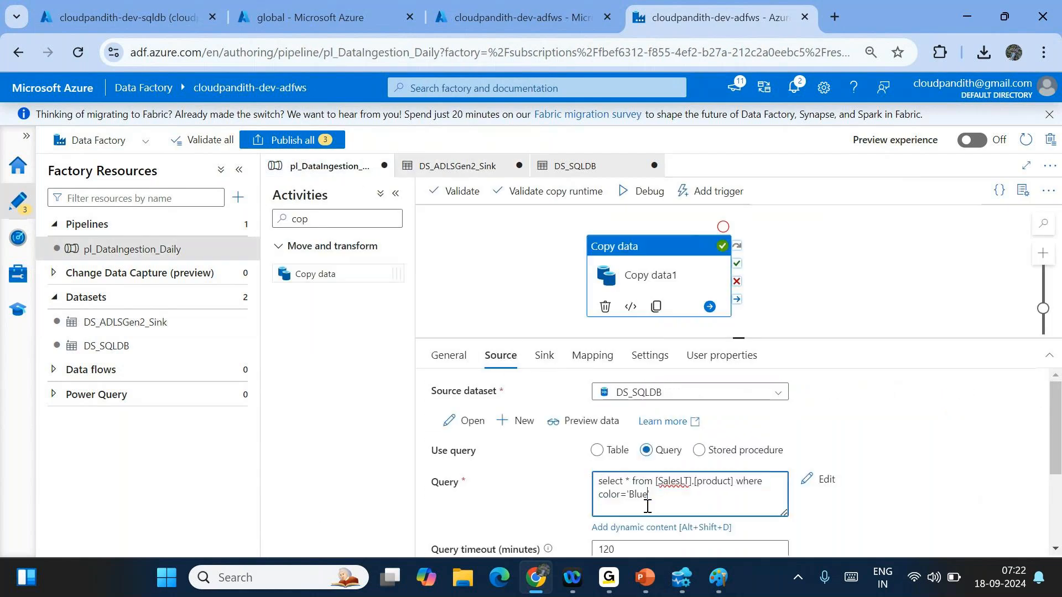
{"action": "left_click", "coordinate": [462, 165]}
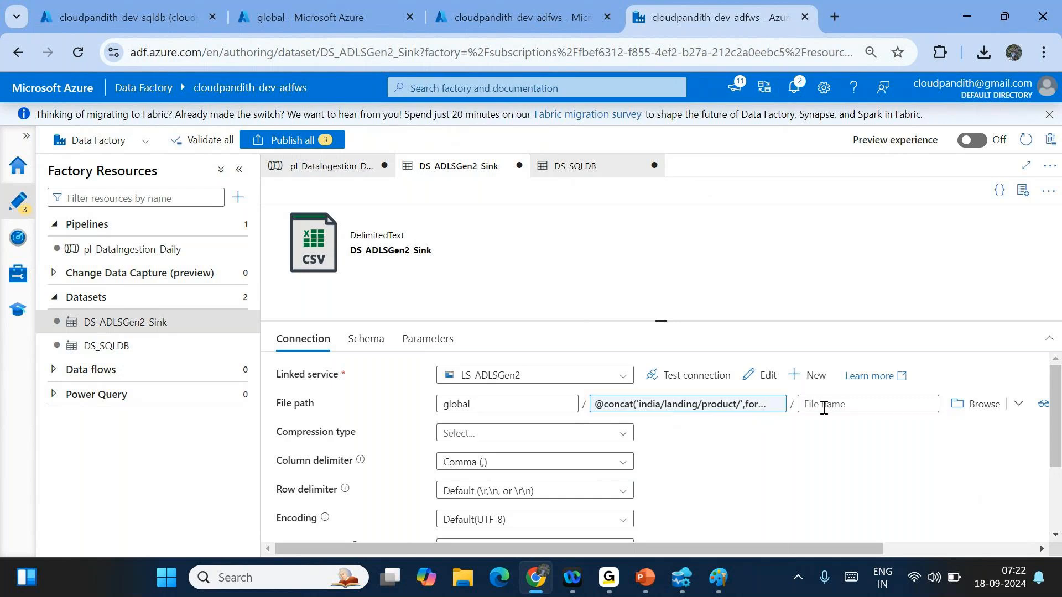
- Debug-run pl_DataIngestion_Daily and refresh until Copy data1 succeeds in 15s
{"action": "left_click", "coordinate": [318, 167]}
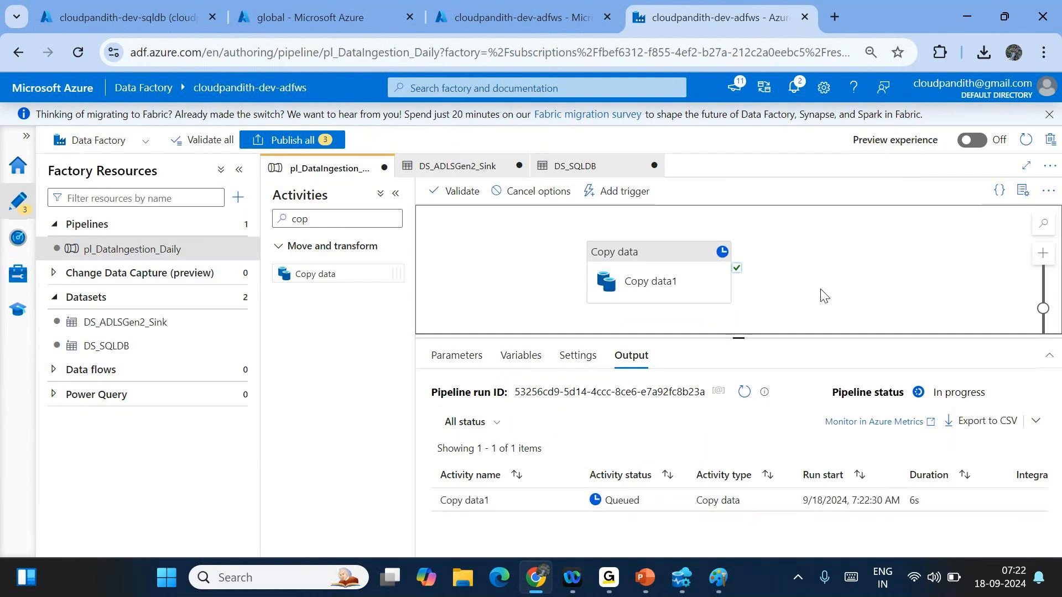
{"action": "left_click", "coordinate": [1020, 23]}
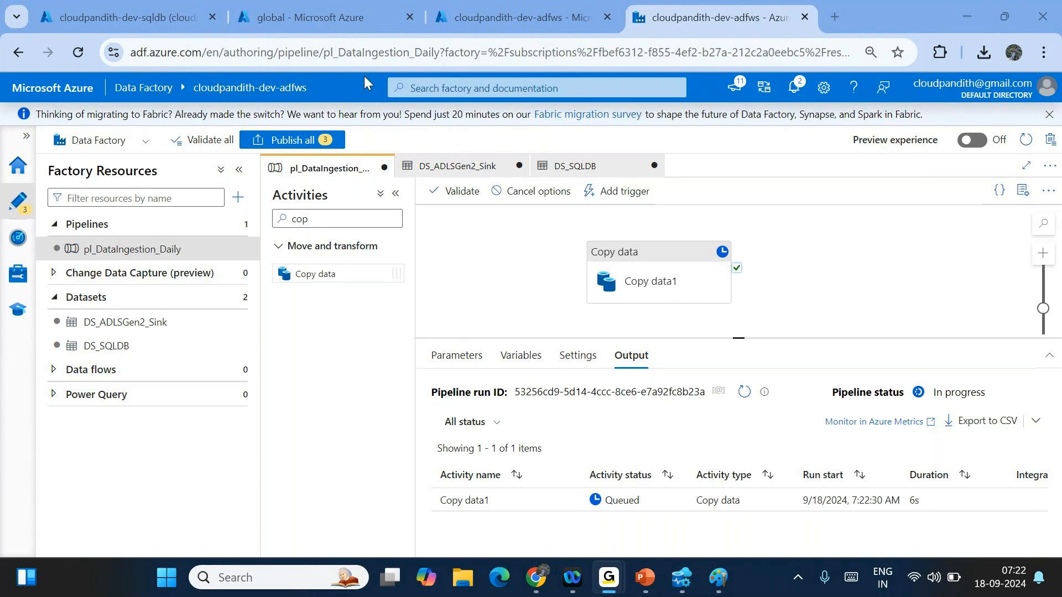
{"action": "left_click", "coordinate": [742, 393]}
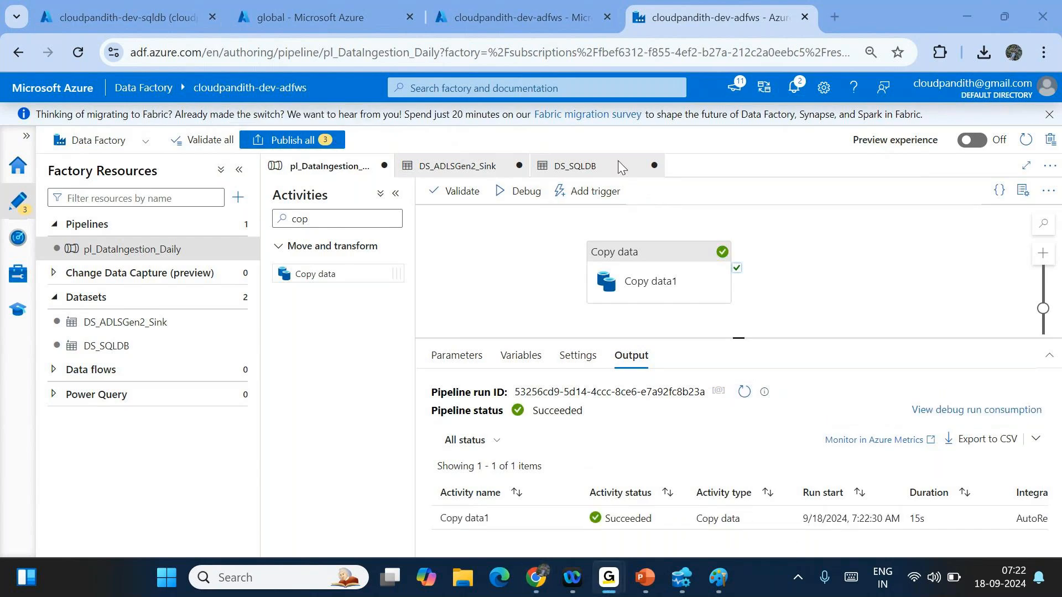
{"action": "left_click", "coordinate": [312, 17]}
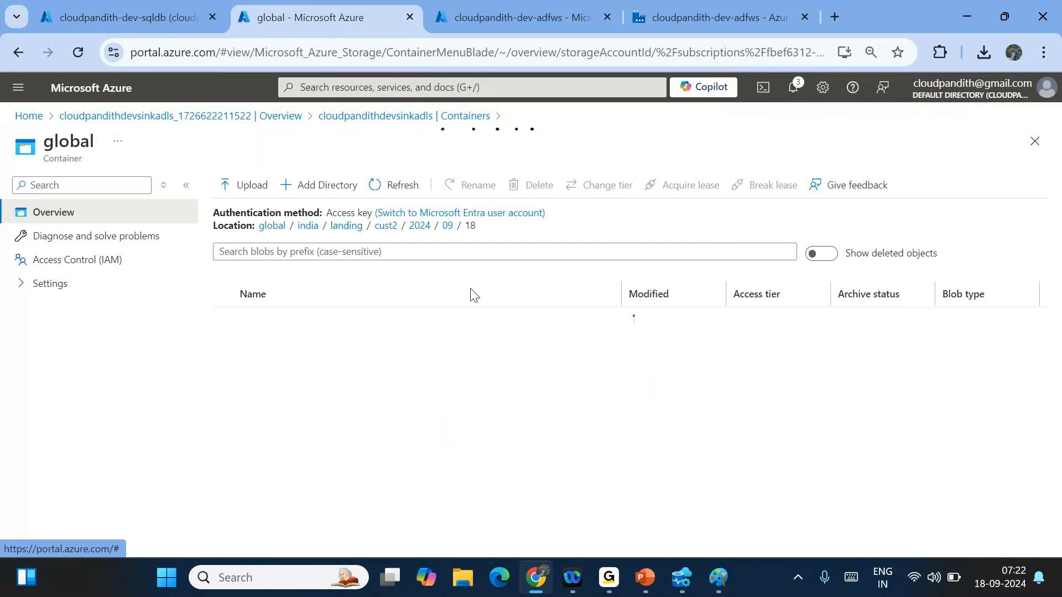
{"action": "left_click", "coordinate": [304, 371]}
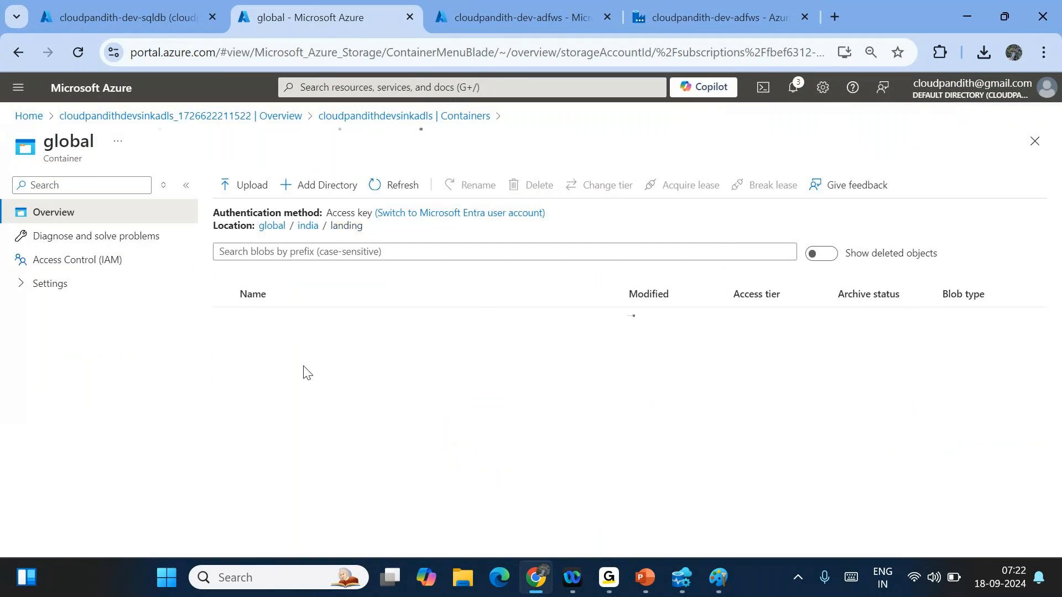
{"action": "left_click", "coordinate": [298, 323]}
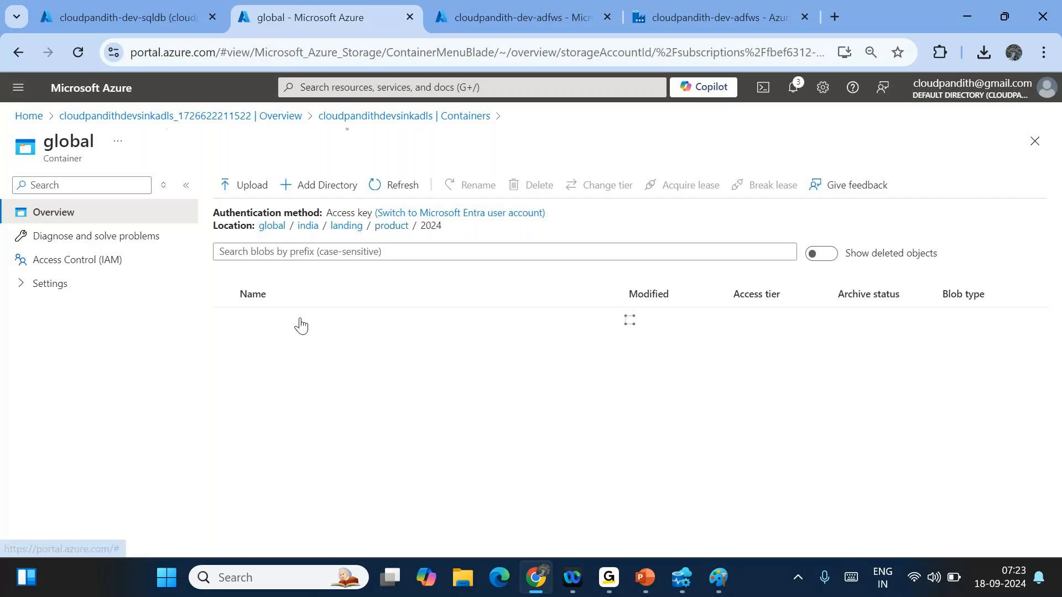
{"action": "left_click", "coordinate": [300, 324]}
{"action": "left_click", "coordinate": [301, 324]}
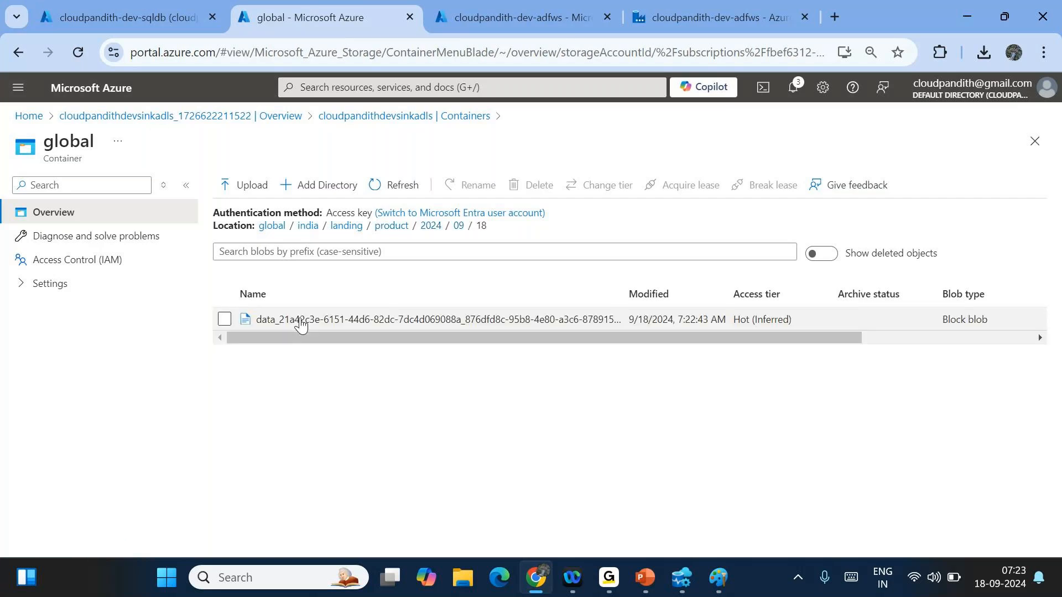
{"action": "left_click", "coordinate": [300, 324]}
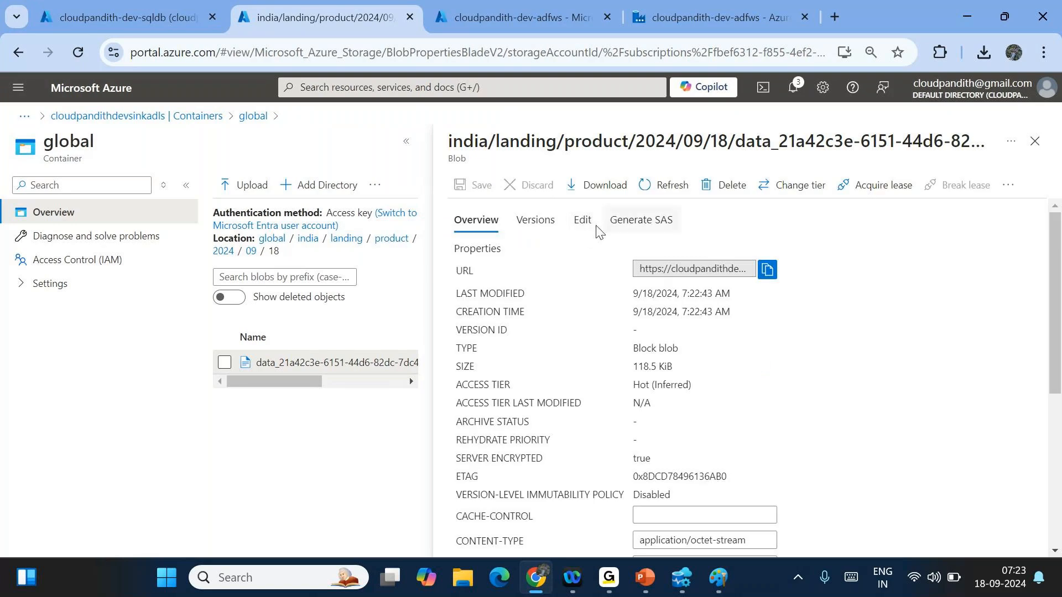
{"action": "left_click", "coordinate": [583, 221]}
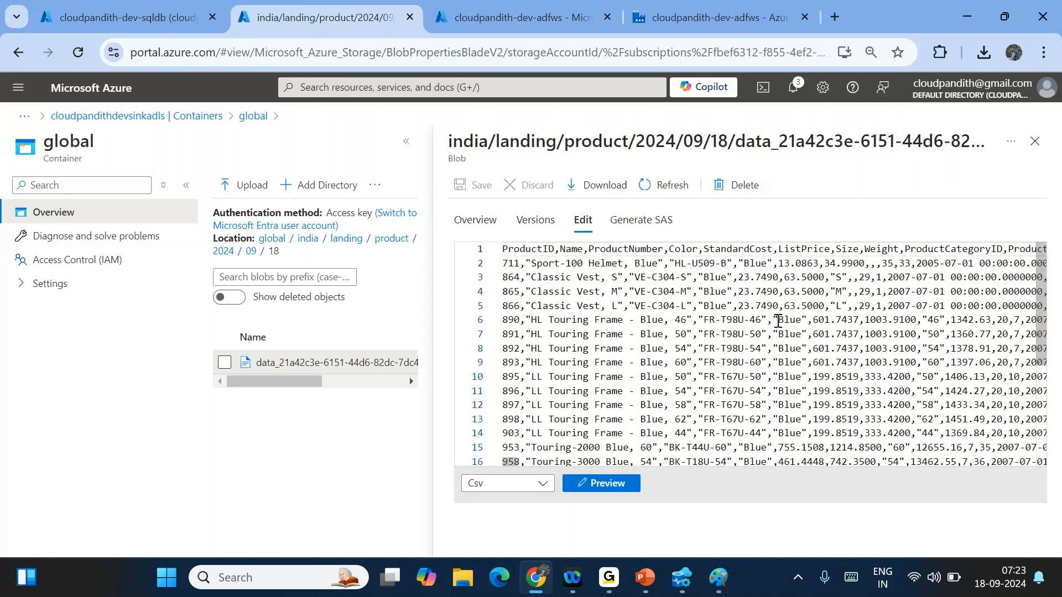
{"action": "left_click", "coordinate": [611, 481]}
{"action": "scroll", "coordinate": [690, 429], "scroll_direction": "down", "scroll_amount": 15}
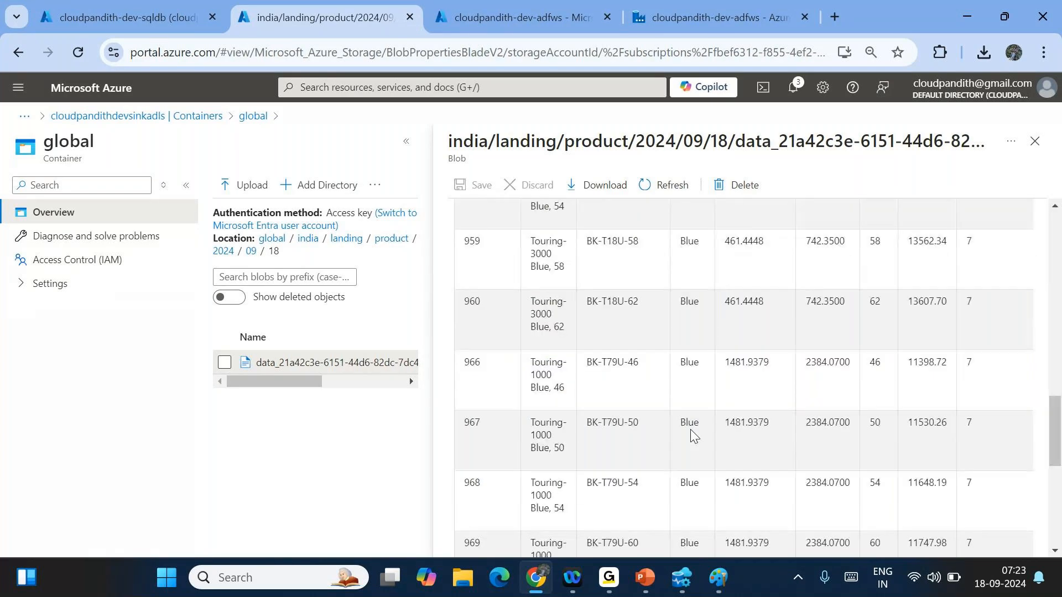
{"action": "scroll", "coordinate": [691, 435], "scroll_direction": "right", "scroll_amount": 2}
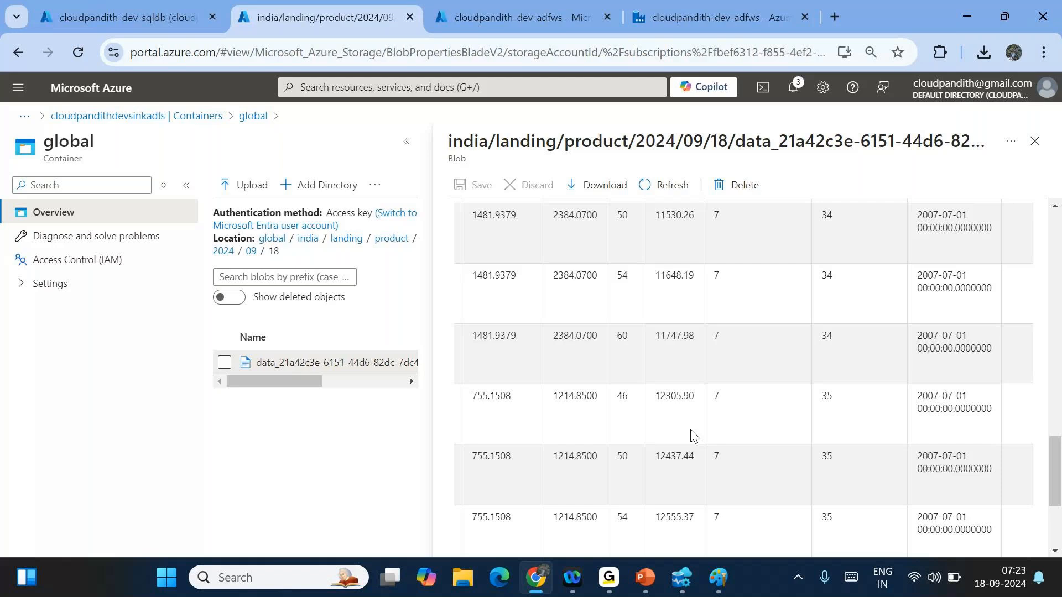
{"action": "scroll", "coordinate": [692, 435], "scroll_direction": "down", "scroll_amount": 3}
{"action": "scroll", "coordinate": [693, 435], "scroll_direction": "left", "scroll_amount": 5}
{"action": "scroll", "coordinate": [690, 264], "scroll_direction": "up", "scroll_amount": 18}
{"action": "left_click_drag", "start_coordinate": [688, 265], "coordinate": [575, 409]}
{"action": "scroll", "coordinate": [575, 412], "scroll_direction": "down", "scroll_amount": 15}
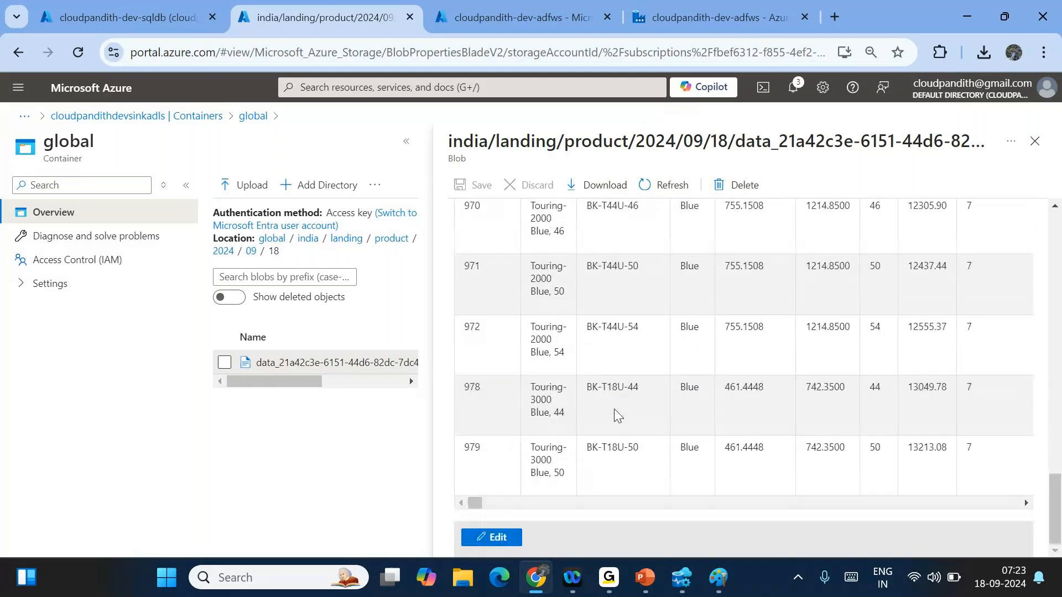
{"action": "left_click", "coordinate": [491, 537]}
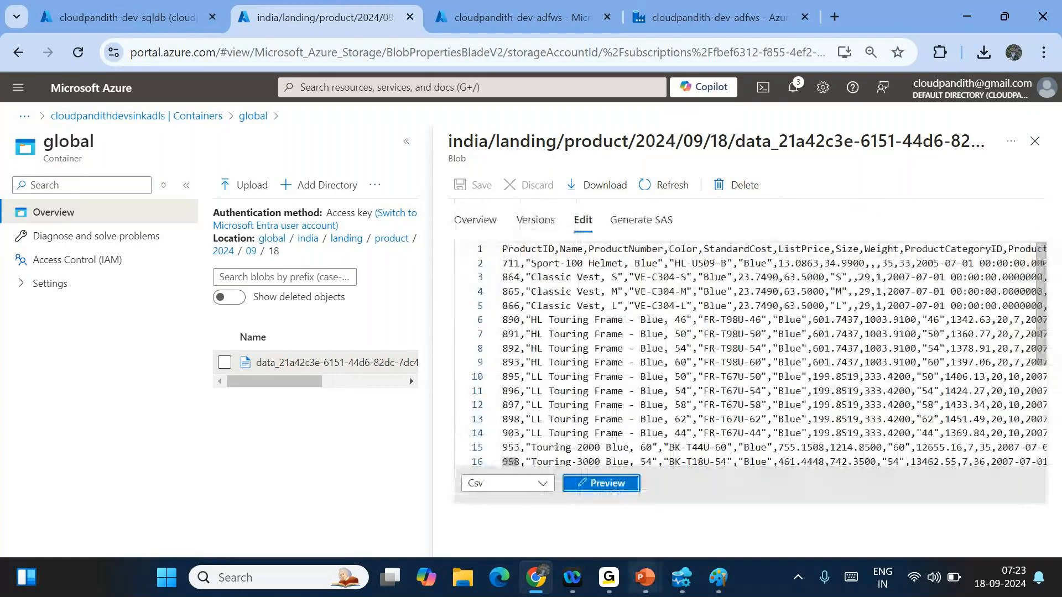
{"action": "left_click", "coordinate": [1034, 141]}
{"action": "left_click", "coordinate": [686, 6]}
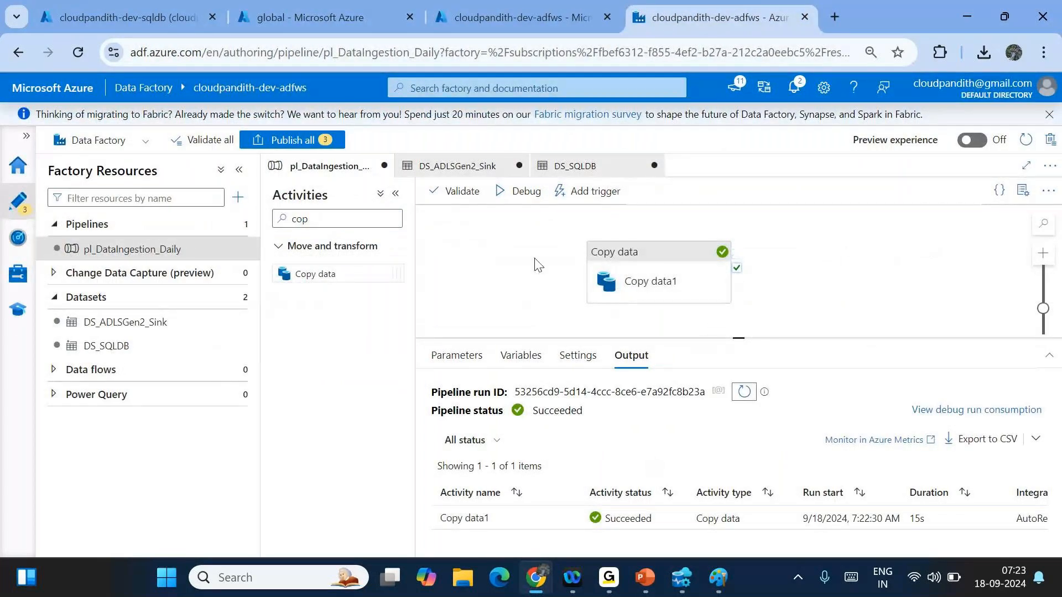
- Add a pipeline parameter named pl_param_colorname
{"action": "left_click", "coordinate": [476, 326]}
{"action": "left_click", "coordinate": [454, 357]}
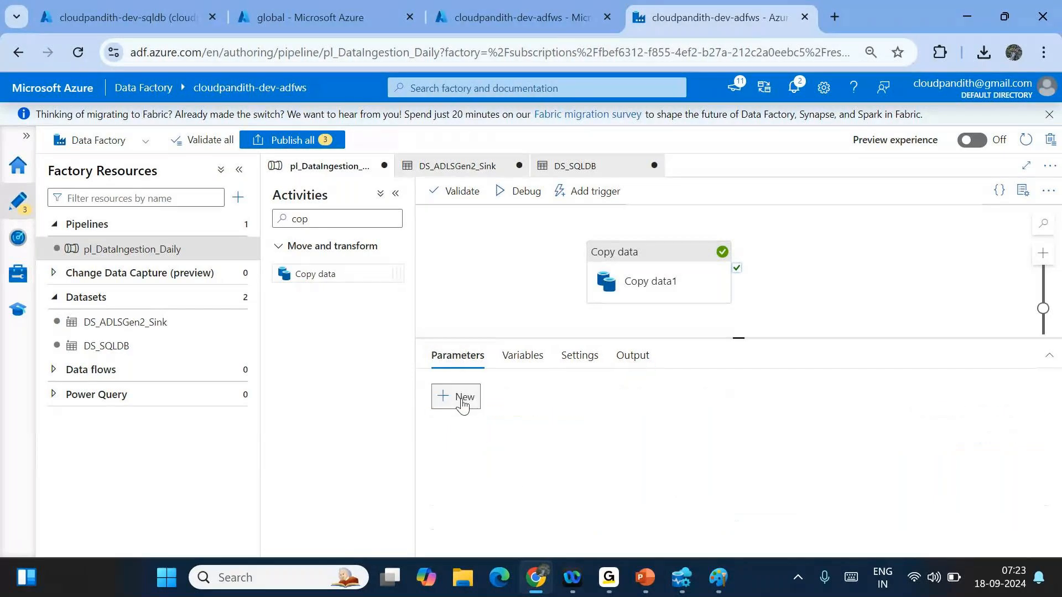
{"action": "left_click", "coordinate": [462, 397]}
{"action": "left_click", "coordinate": [500, 455]}
{"action": "type", "text": "pl_param_"}
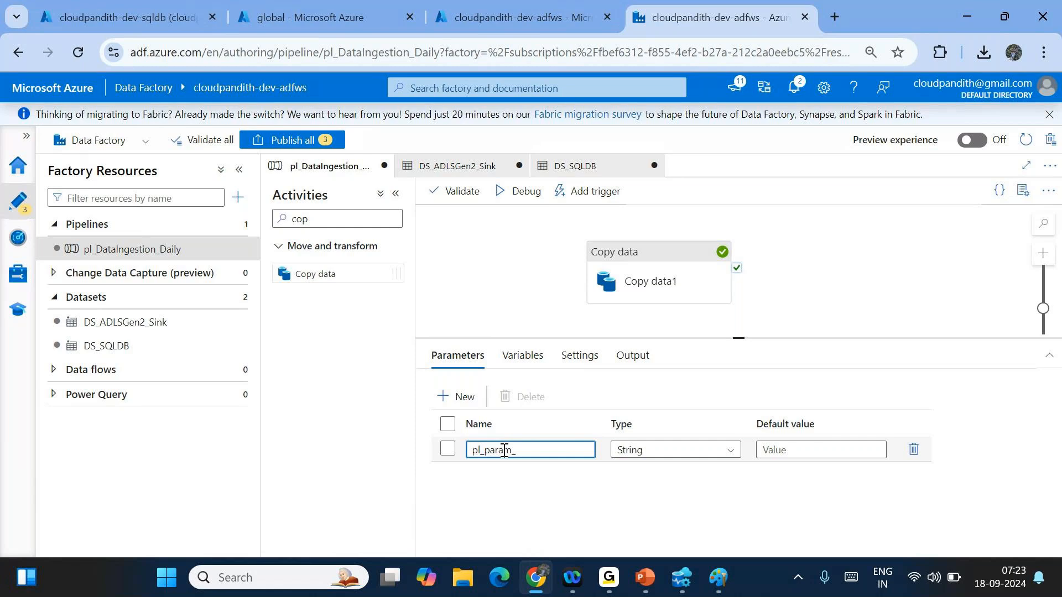
{"action": "type", "text": "colorname"}
- Clear the hardcoded Blue query from Copy data1's source settings
{"action": "left_click", "coordinate": [620, 251]}
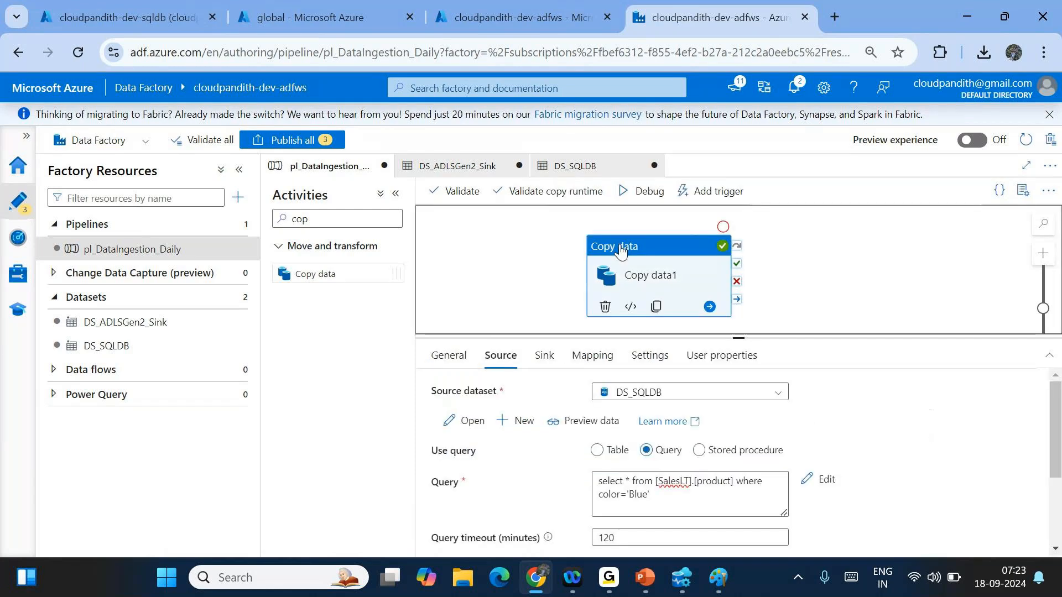
{"action": "left_click", "coordinate": [663, 499]}
{"action": "key", "text": "BackSpace"}
{"action": "key", "text": "BackSpace"}
{"action": "key", "text": "BackSpace"}
{"action": "key", "text": "BackSpace"}
{"action": "key", "text": "BackSpace"}
{"action": "key", "text": "BackSpace"}
{"action": "left_click_drag", "start_coordinate": [651, 509], "coordinate": [581, 475]}
{"action": "key", "text": "ctrl+c"}
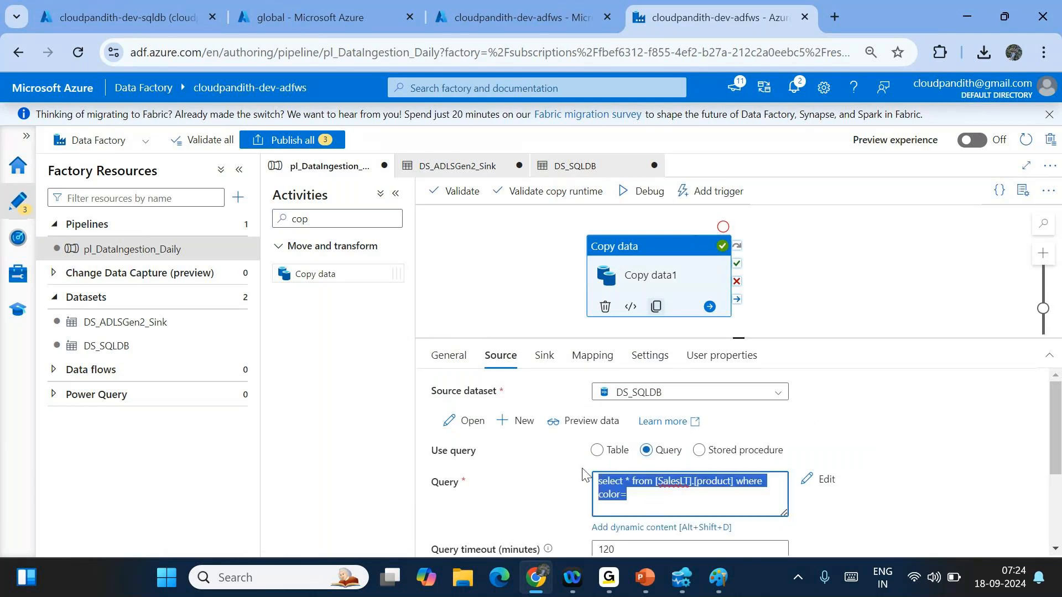
{"action": "key", "text": "BackSpace"}
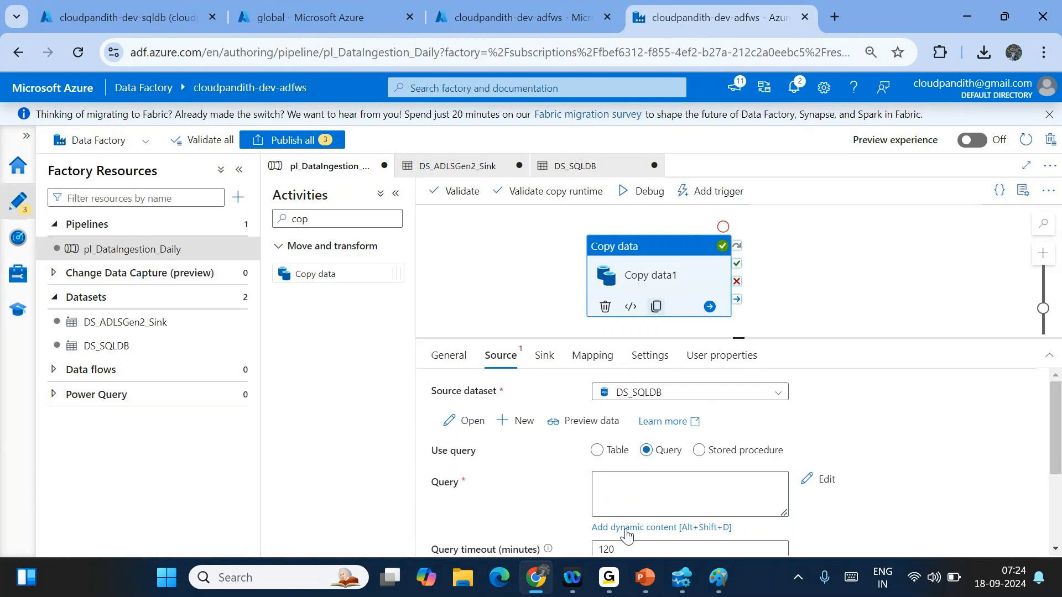
- Try building the query in the dynamic content editor, then discard those edits
{"action": "left_click", "coordinate": [625, 527]}
{"action": "left_click", "coordinate": [803, 171]}
{"action": "key", "text": "ctrl+v"}
{"action": "type", "text": "@pi"}
{"action": "key", "text": "BackSpace"}
{"action": "key", "text": "BackSpace"}
{"action": "key", "text": "BackSpace"}
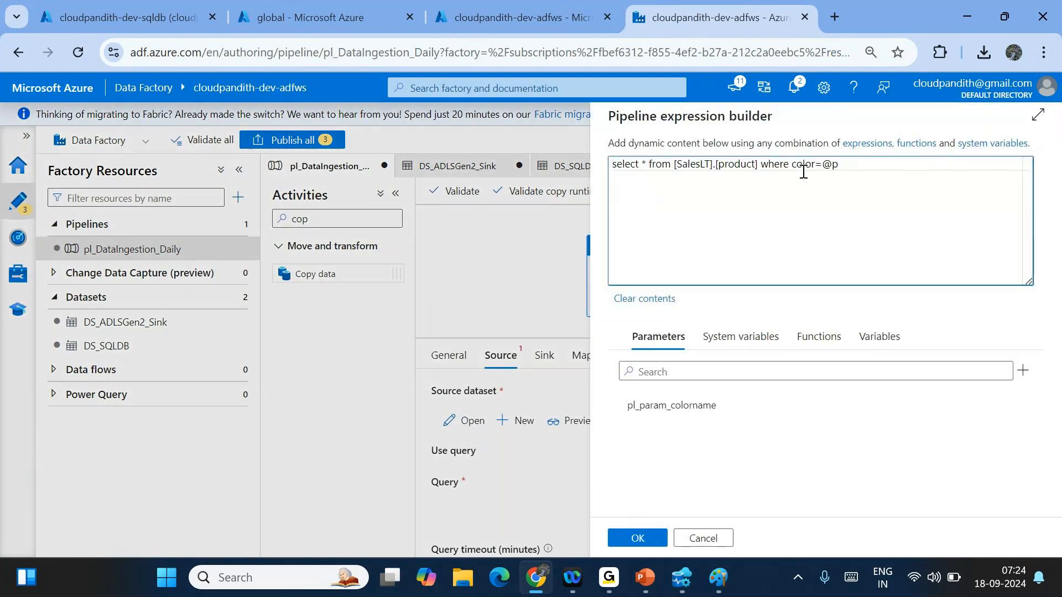
{"action": "left_click", "coordinate": [713, 405]}
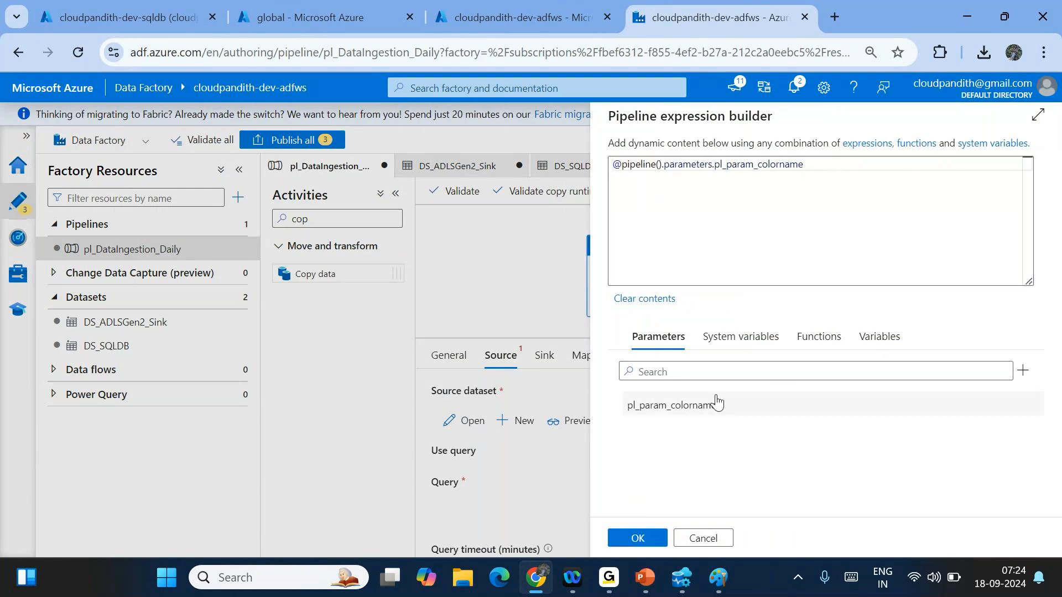
{"action": "left_click", "coordinate": [628, 182]}
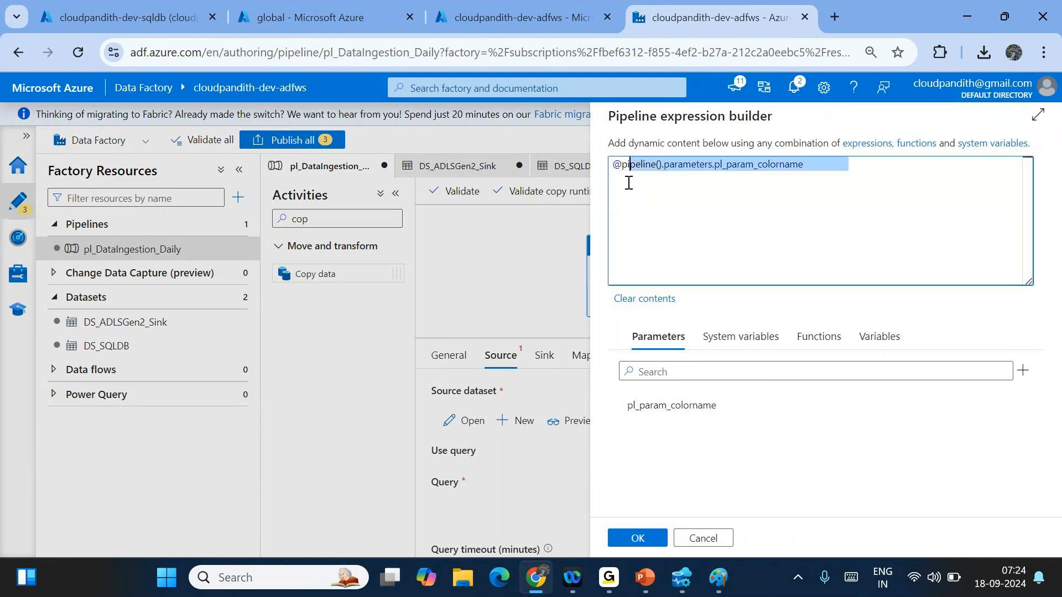
{"action": "left_click_drag", "start_coordinate": [628, 183], "coordinate": [716, 259]}
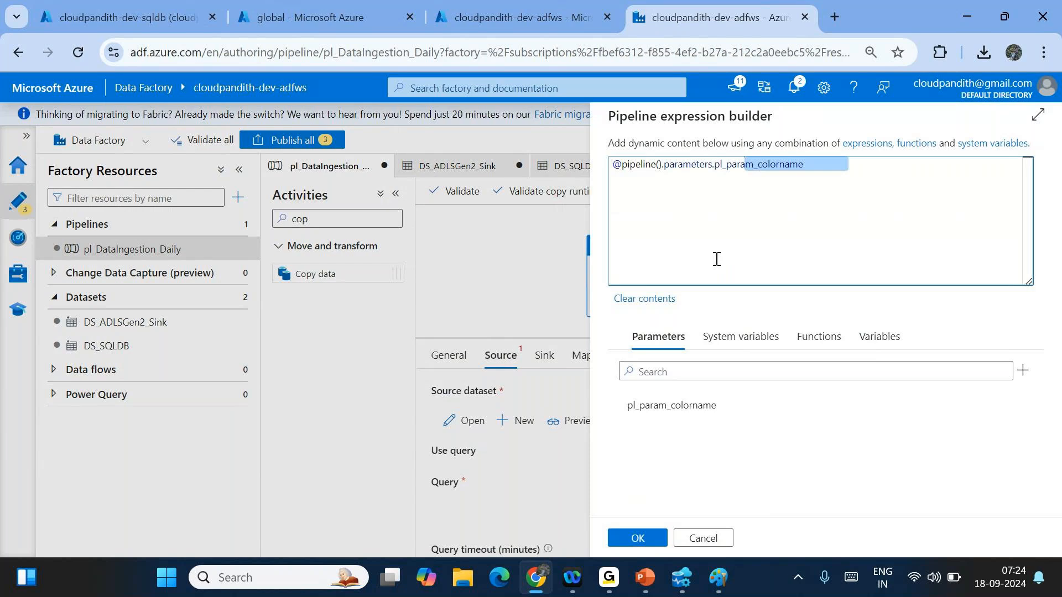
{"action": "key", "text": "ctrl+a"}
{"action": "key", "text": "BackSpace"}
{"action": "key", "text": "ctrl+z"}
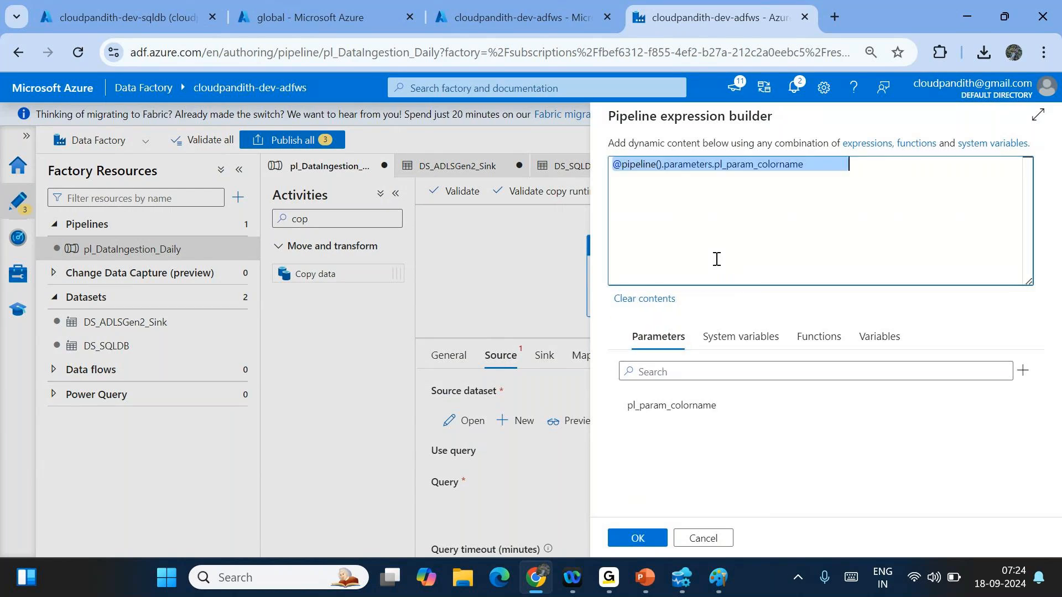
{"action": "left_click", "coordinate": [702, 539]}
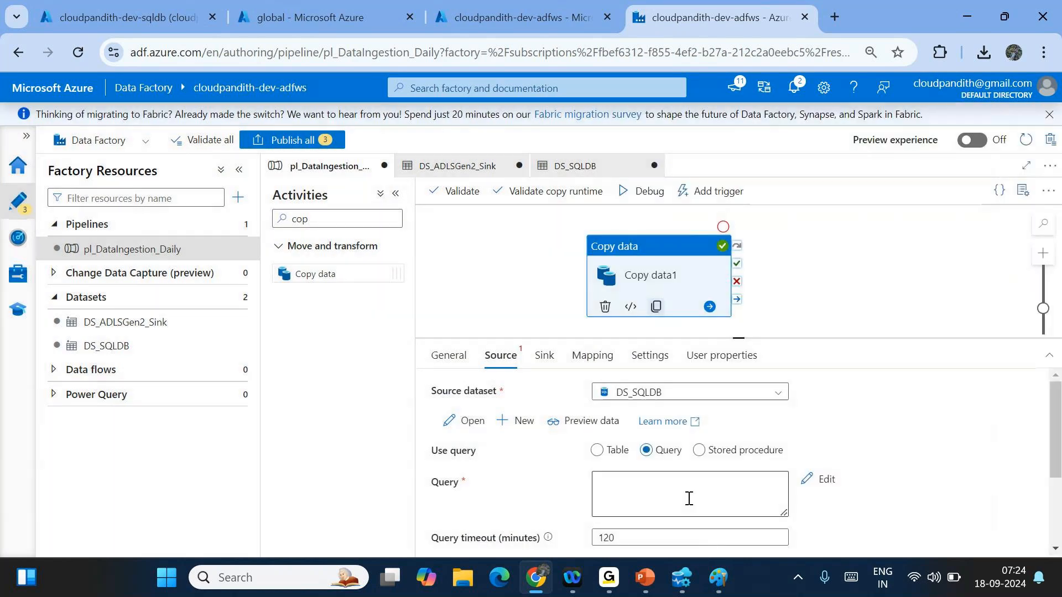
- In the dynamic content editor, type select * from saleslt.product where color=''
{"action": "left_click", "coordinate": [687, 498]}
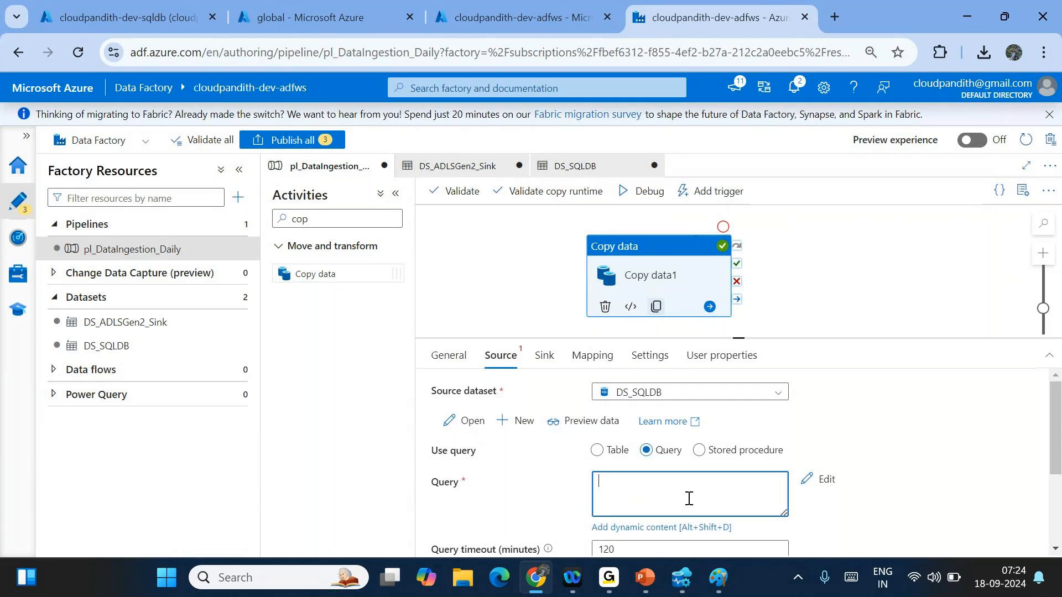
{"action": "left_click", "coordinate": [609, 528]}
{"action": "left_click", "coordinate": [713, 224]}
{"action": "type", "text": "selec"}
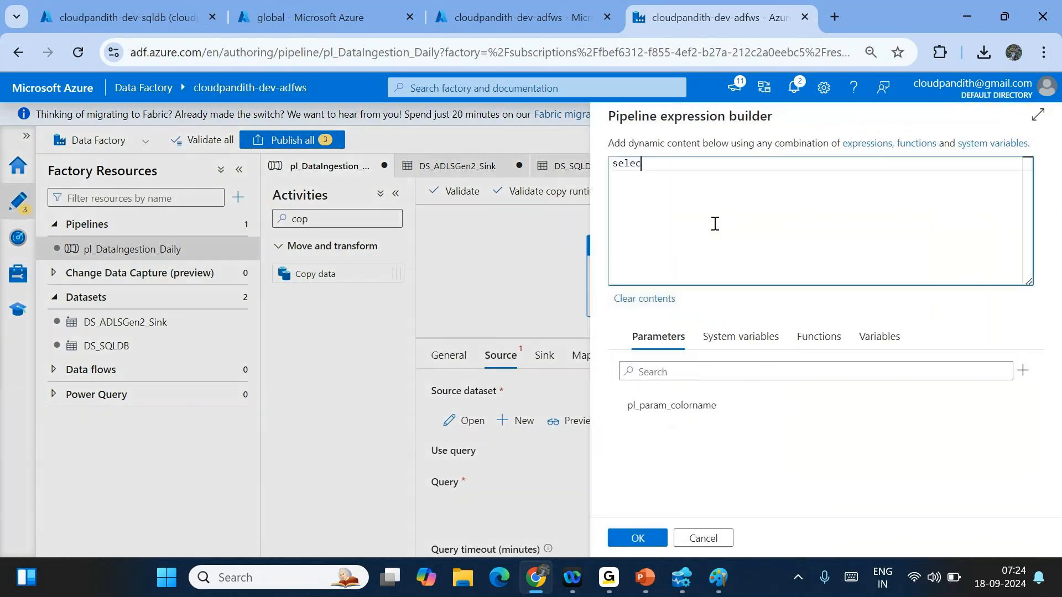
{"action": "type", "text": "t * from saleslt.product where color=''"}
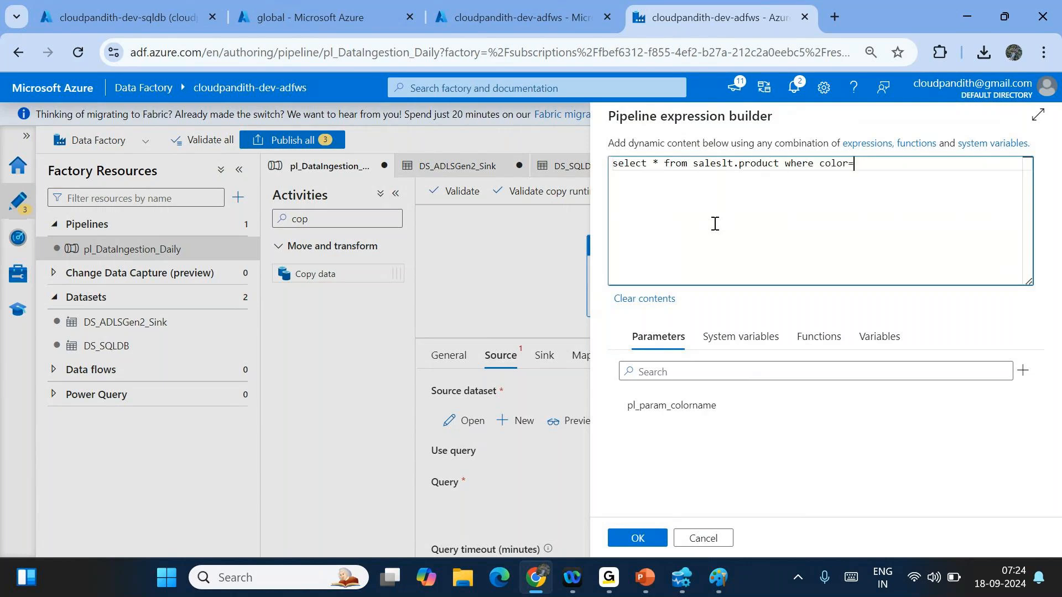
- Insert @{pipeline().parameters.pl_param_colorname} after color= and apply the query
{"action": "left_click", "coordinate": [686, 409]}
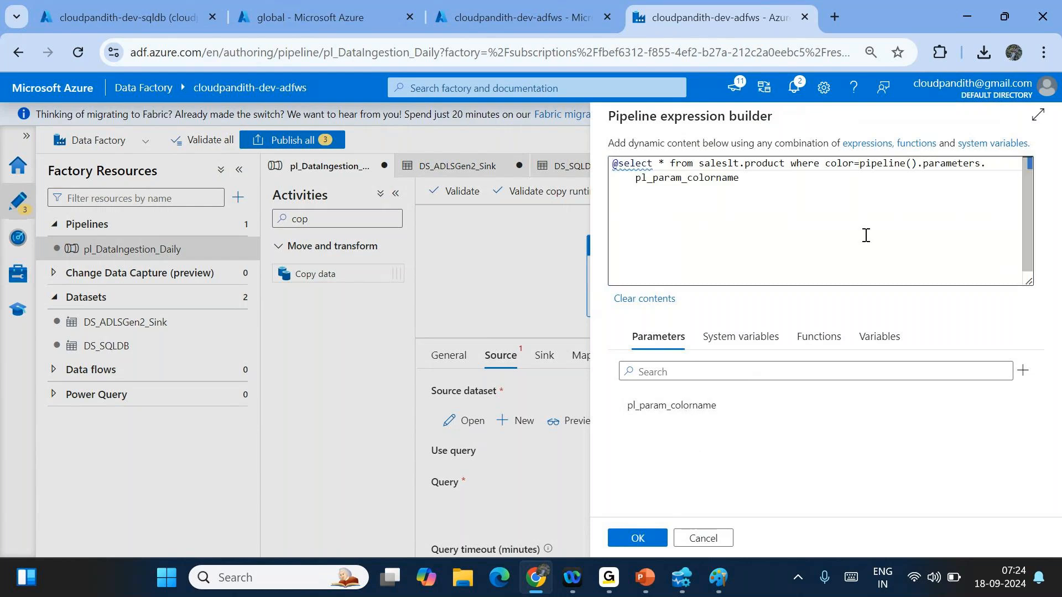
{"action": "left_click", "coordinate": [619, 162]}
{"action": "key", "text": "BackSpace"}
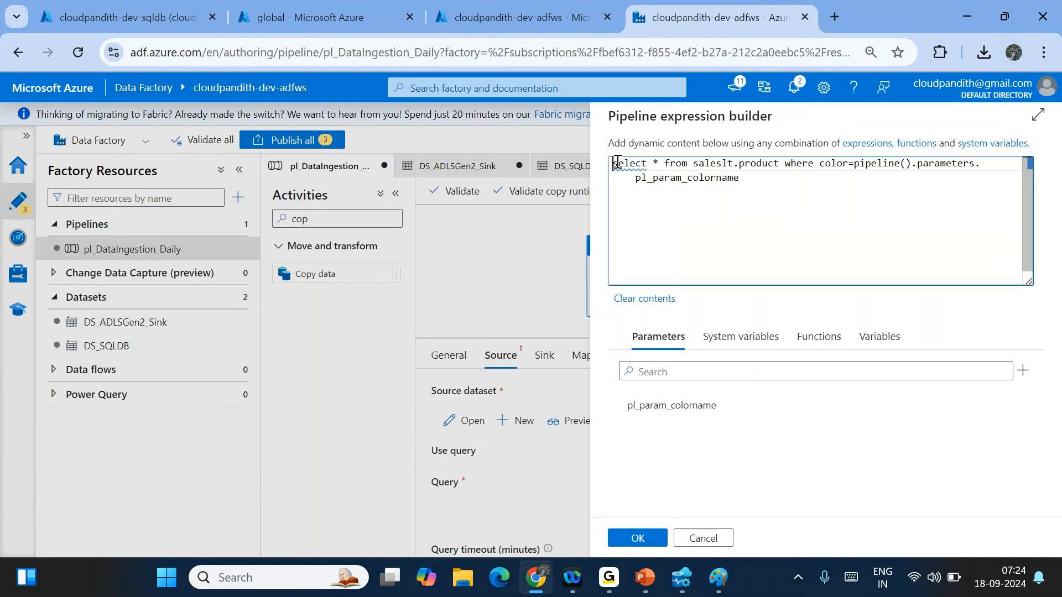
{"action": "left_click", "coordinate": [853, 164]}
{"action": "type", "text": "@"}
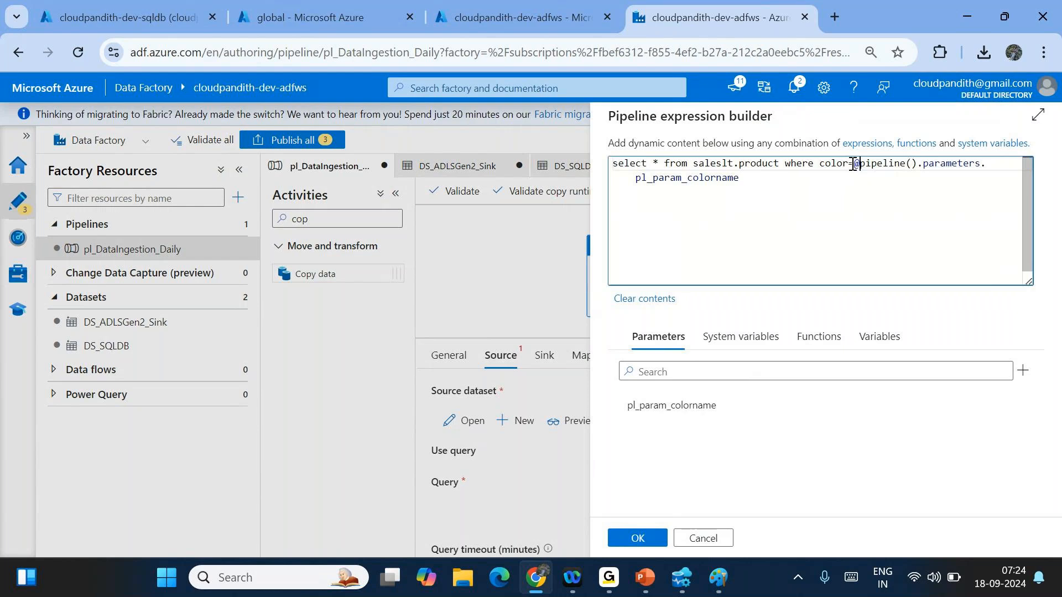
{"action": "type", "text": "{"}
{"action": "left_click", "coordinate": [809, 178]}
{"action": "type", "text": "}"}
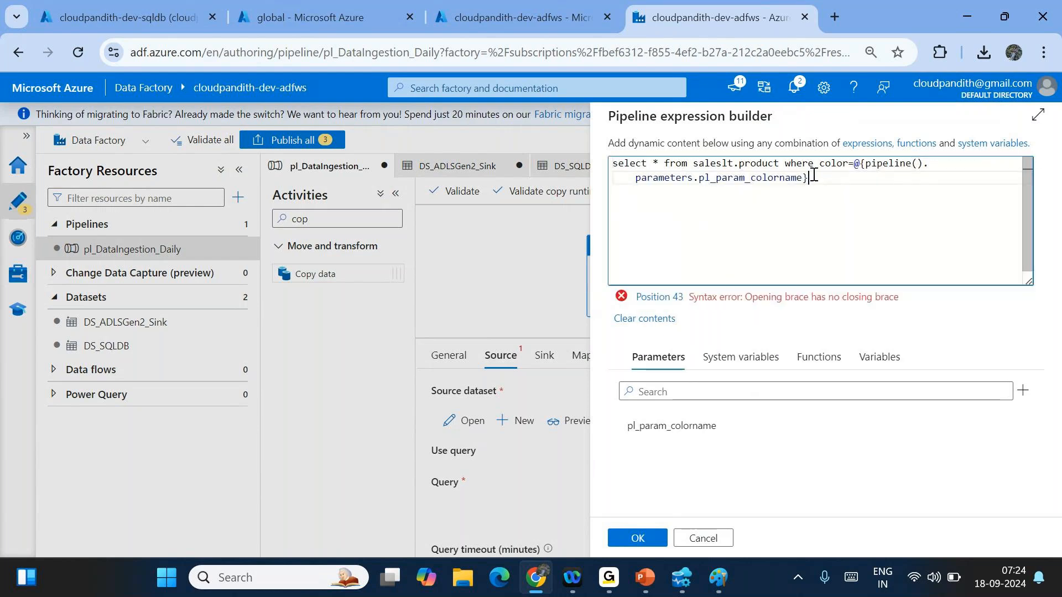
{"action": "left_click", "coordinate": [639, 535]}
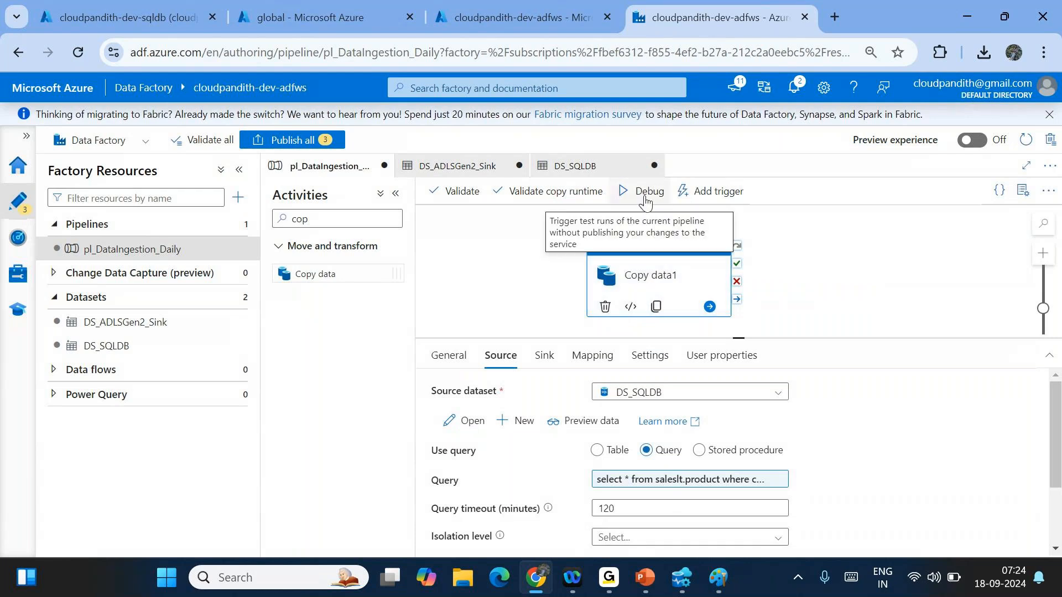
- Open DS_ADLSGen2_Sink and try removing product from the file path, discarding the edit
{"action": "left_click", "coordinate": [544, 354]}
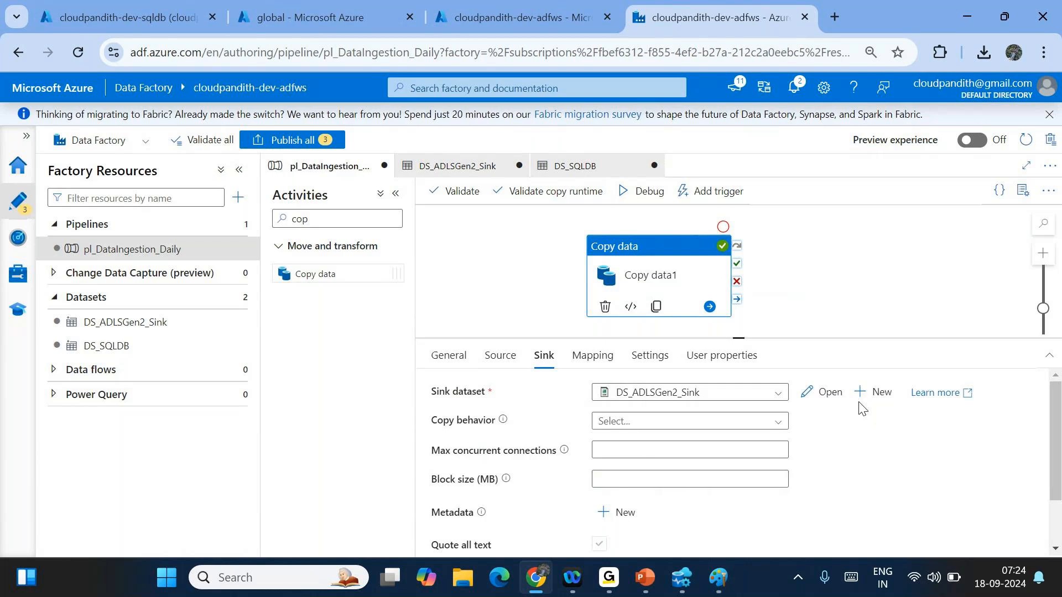
{"action": "left_click", "coordinate": [823, 392]}
{"action": "left_click", "coordinate": [691, 404]}
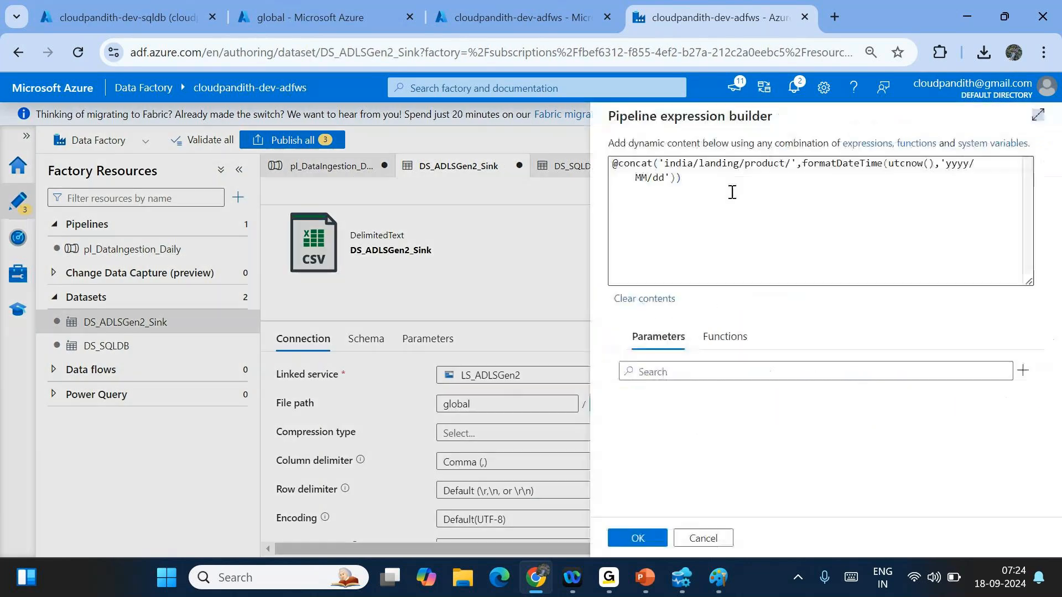
{"action": "double_click", "coordinate": [763, 163]}
{"action": "key", "text": "BackSpace"}
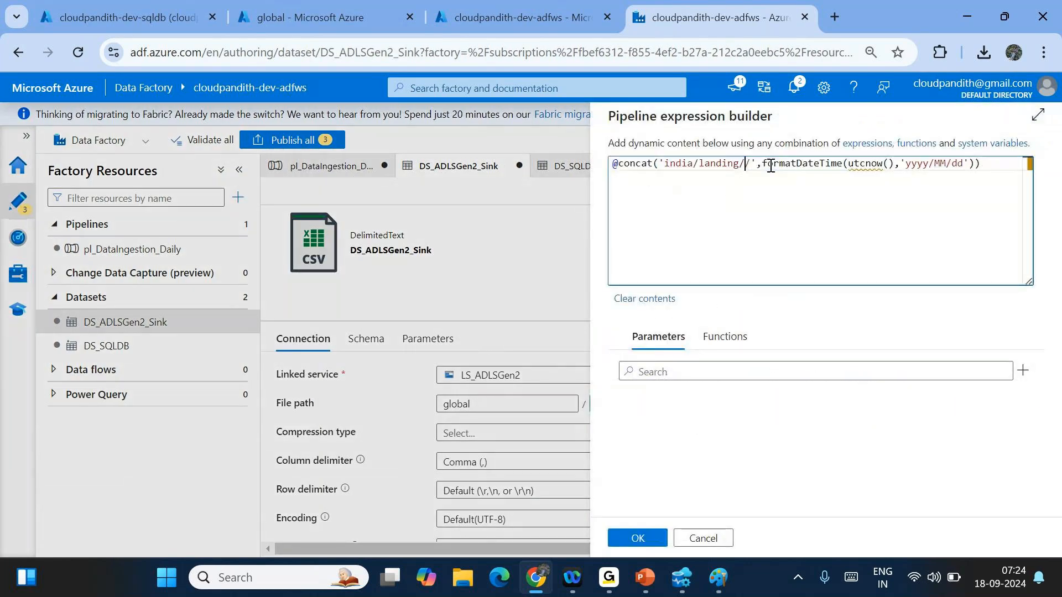
{"action": "key", "text": "BackSpace"}
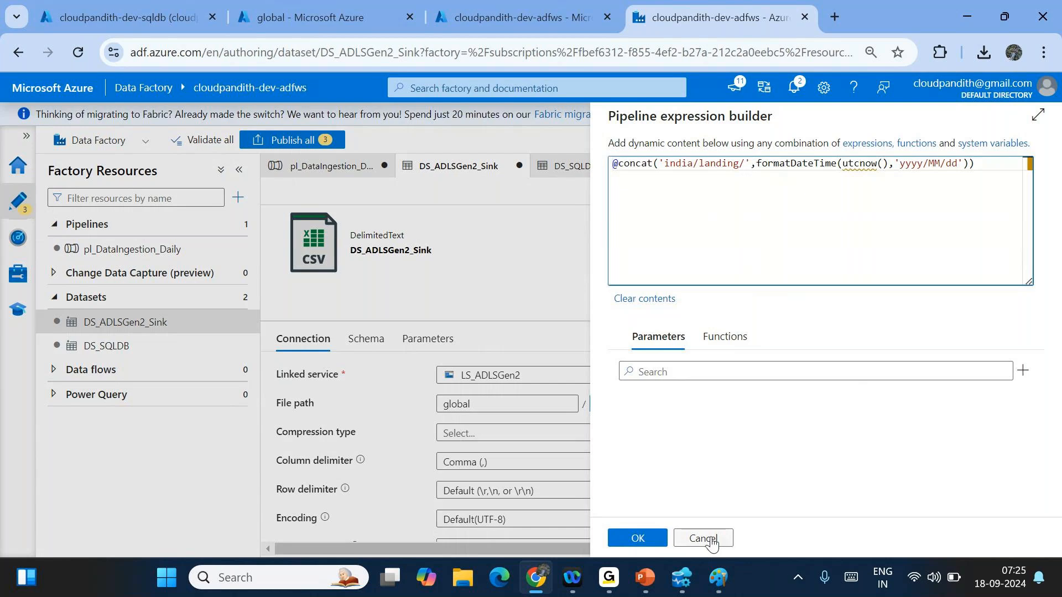
{"action": "left_click", "coordinate": [637, 538]}
- Add a dataset parameter named ds_param_colorname
{"action": "left_click", "coordinate": [427, 338]}
{"action": "left_click", "coordinate": [312, 381]}
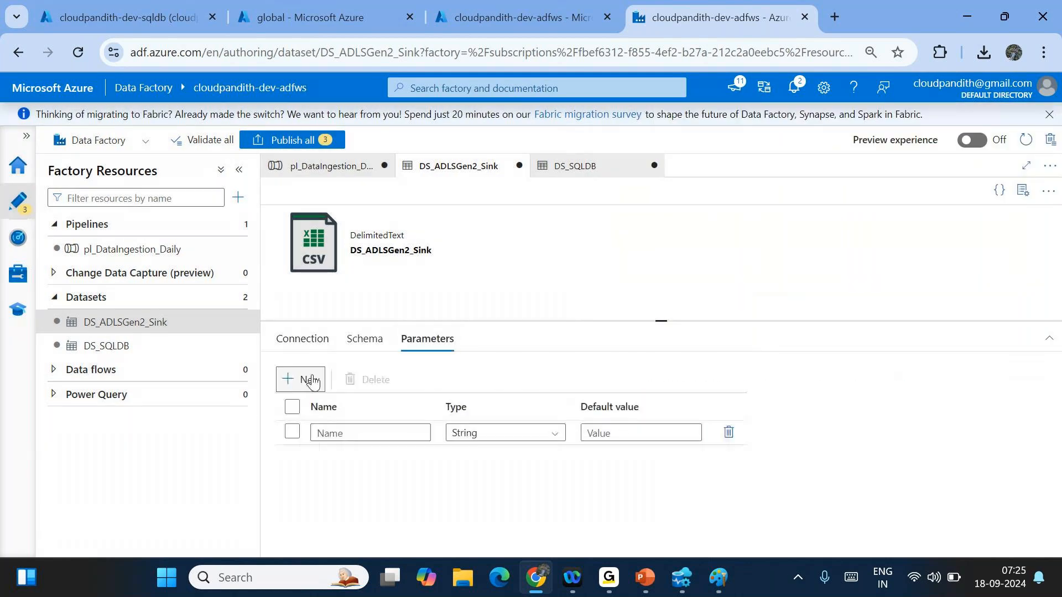
{"action": "left_click", "coordinate": [328, 431]}
{"action": "type", "text": "ds_param_"}
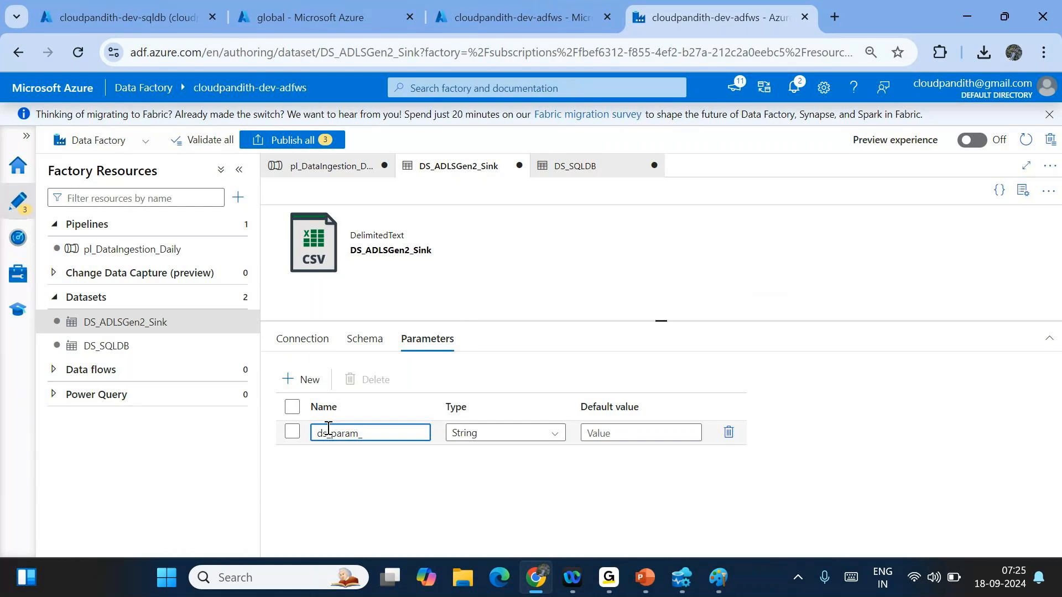
{"action": "type", "text": "colorname"}
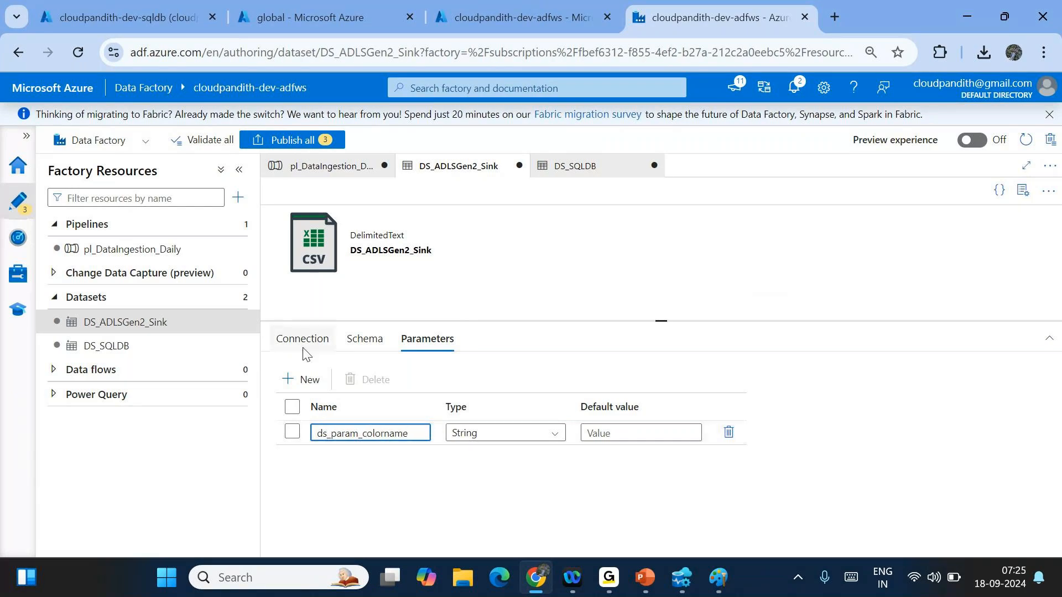
{"action": "left_click", "coordinate": [300, 348]}
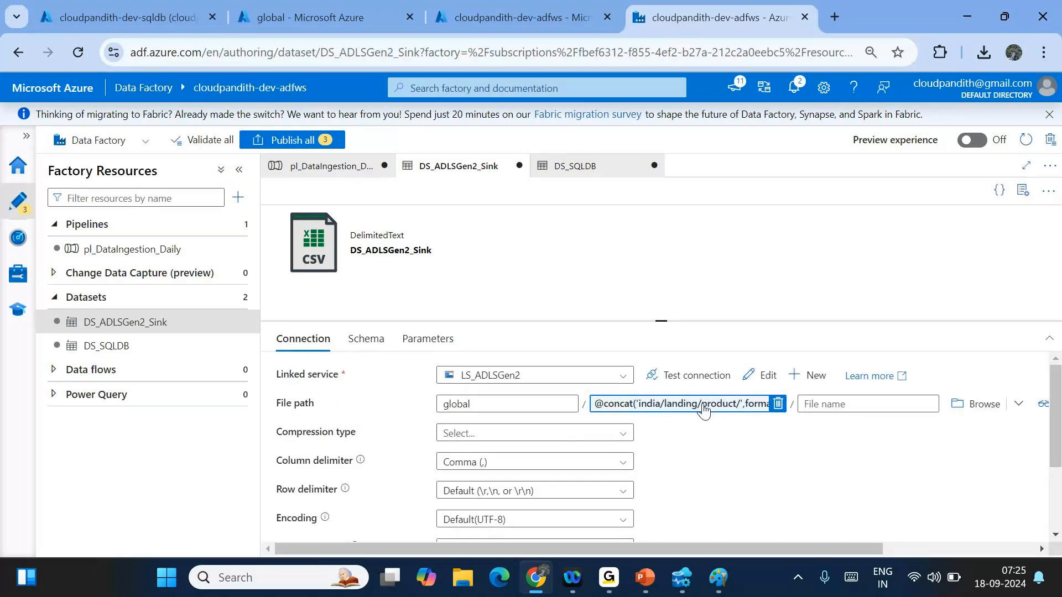
- Rework the file path expression to concatenate dataset().ds_param_colorname and '/' before the date
{"action": "left_click", "coordinate": [696, 407]}
{"action": "double_click", "coordinate": [765, 161]}
{"action": "key", "text": "BackSpace"}
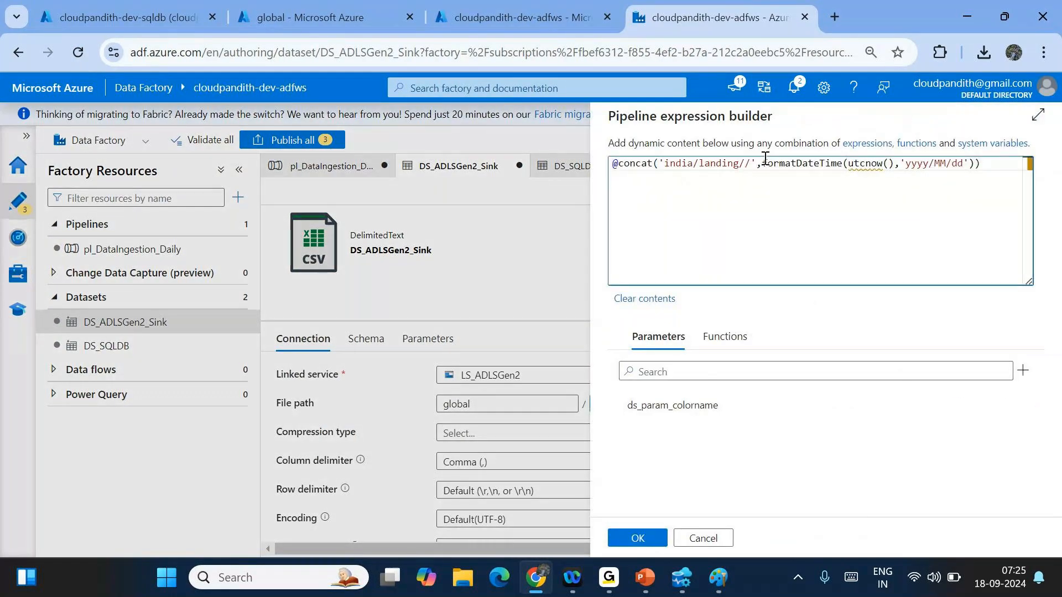
{"action": "type", "text": "'"}
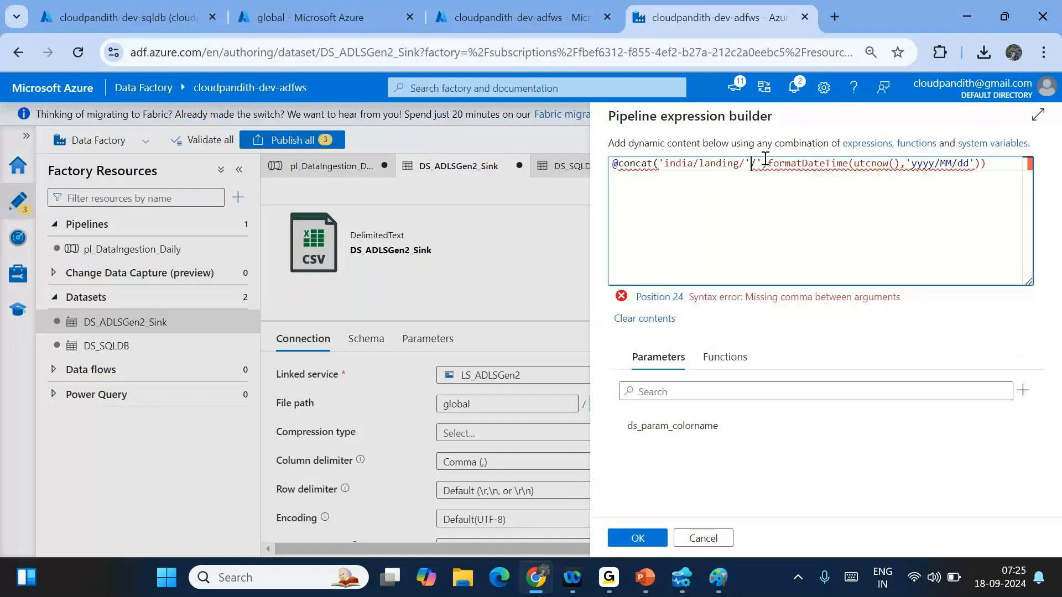
{"action": "type", "text": ",,'/'"}
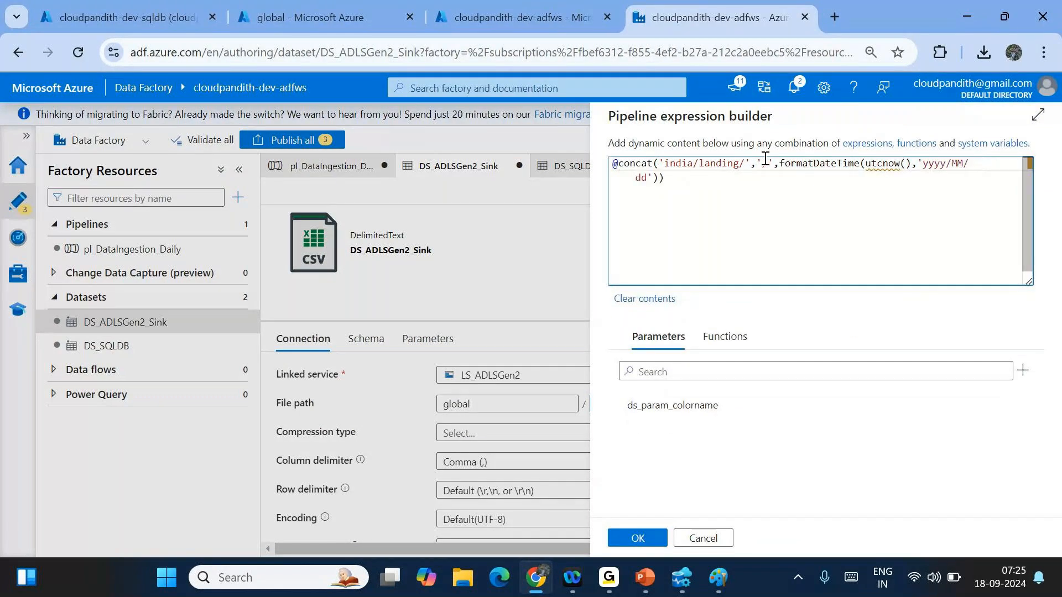
{"action": "type", "text": ","}
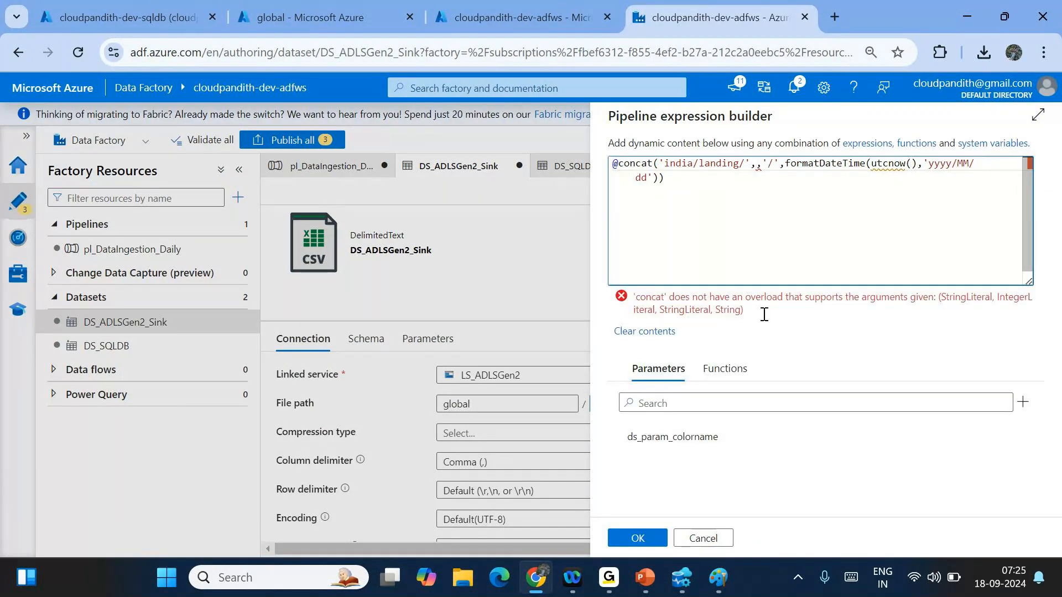
{"action": "left_click", "coordinate": [671, 436]}
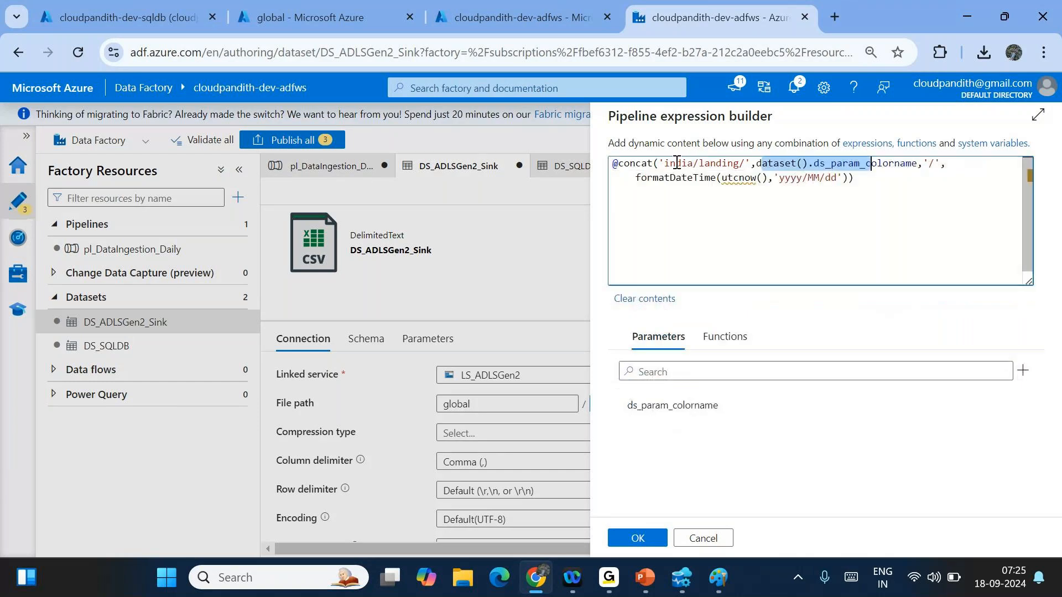
{"action": "left_click", "coordinate": [719, 162]}
{"action": "left_click_drag", "start_coordinate": [763, 162], "coordinate": [905, 163]}
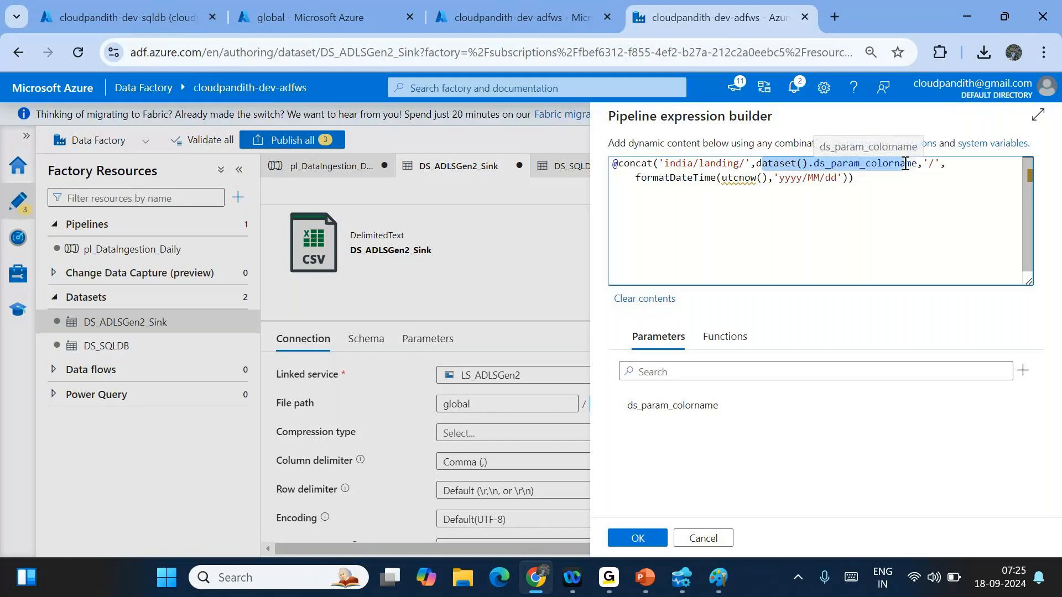
{"action": "double_click", "coordinate": [905, 163]}
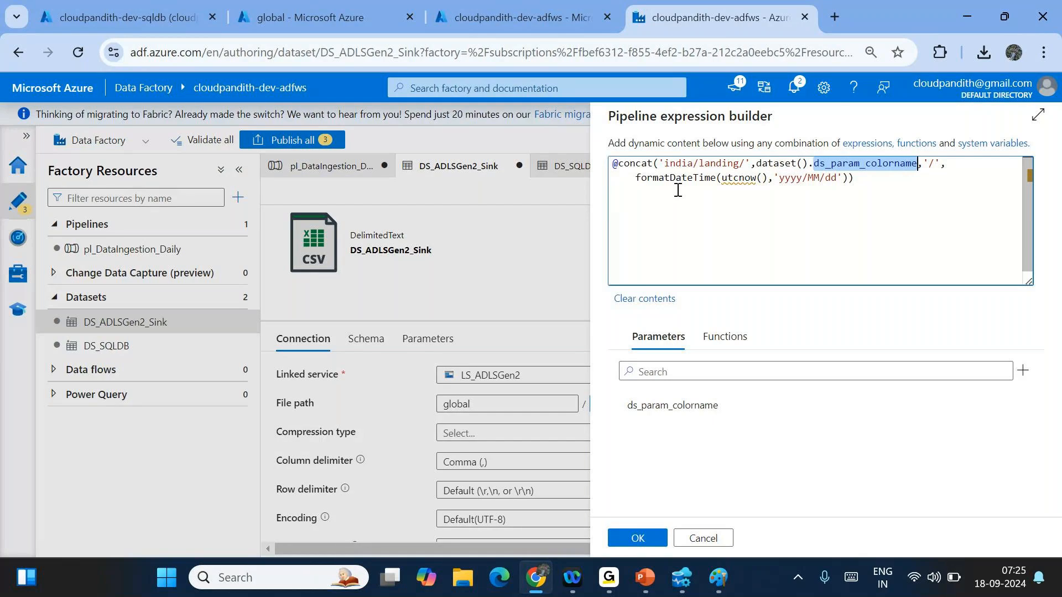
{"action": "left_click_drag", "start_coordinate": [779, 178], "coordinate": [829, 177]}
{"action": "left_click", "coordinate": [647, 538]}
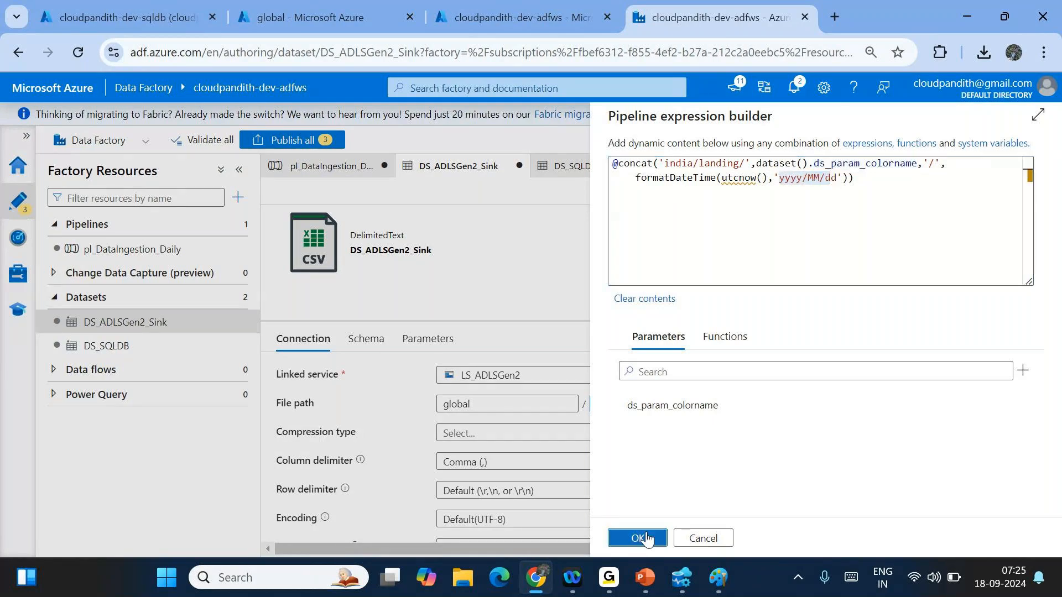
- Restore the folder name india/landing/product in the path expression and confirm it
{"action": "left_click", "coordinate": [332, 168]}
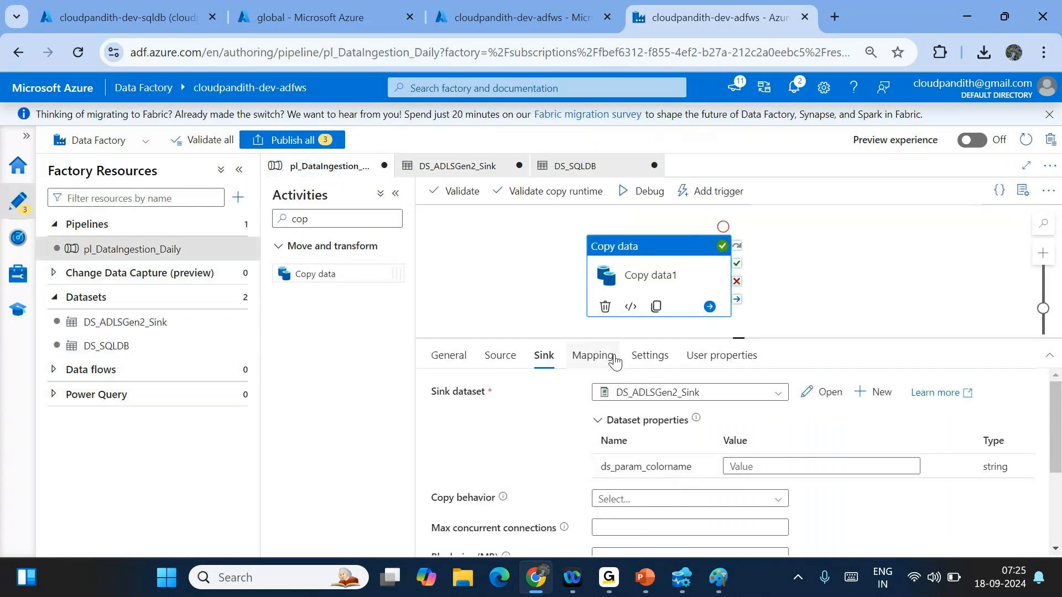
{"action": "left_click", "coordinate": [458, 166]}
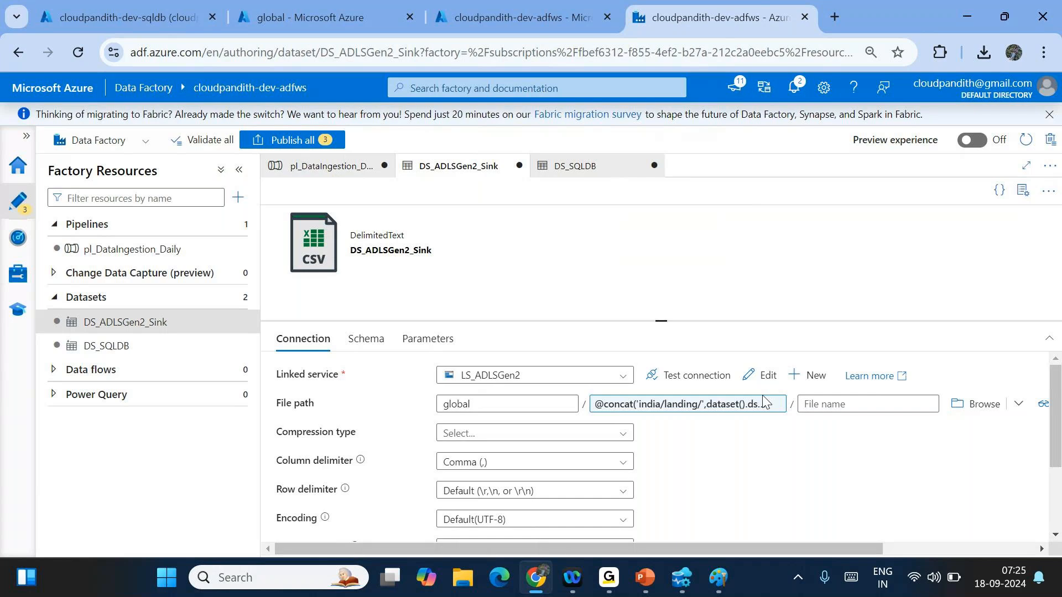
{"action": "left_click", "coordinate": [702, 406]}
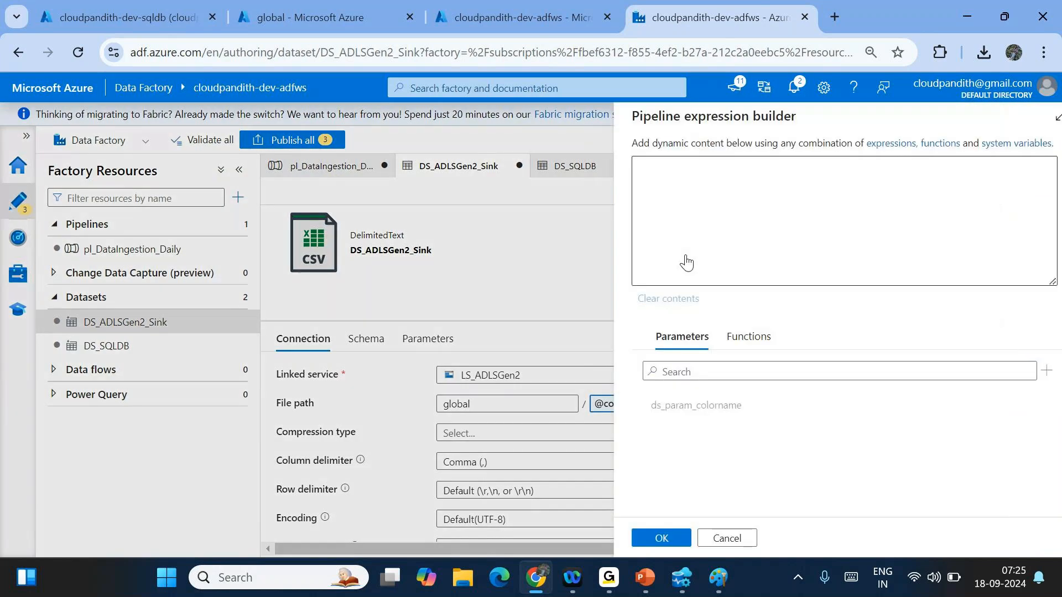
{"action": "type", "text": "dia/landing/product"}
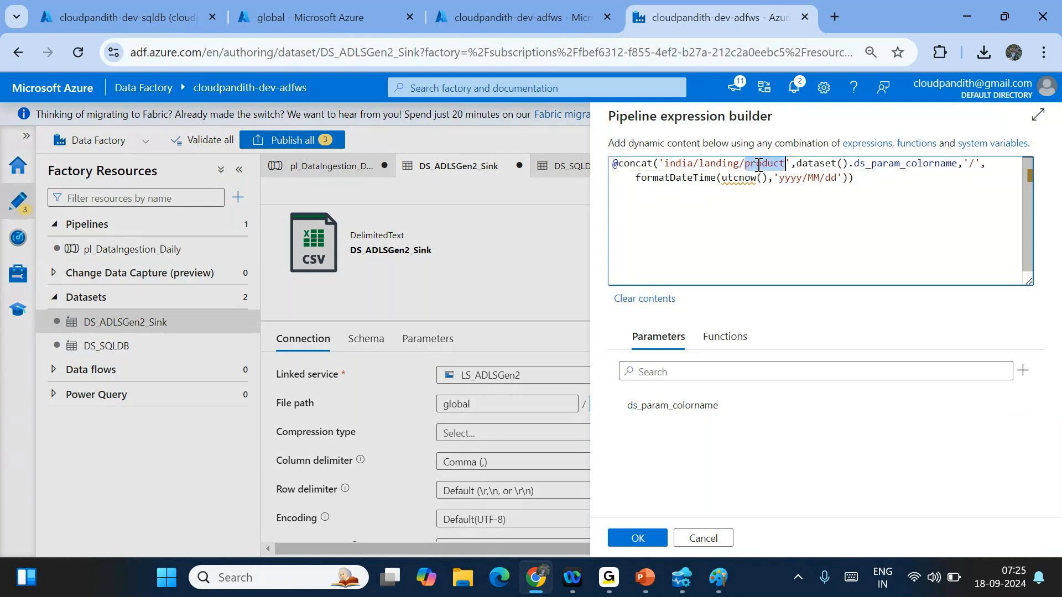
{"action": "left_click_drag", "start_coordinate": [820, 164], "coordinate": [934, 164]}
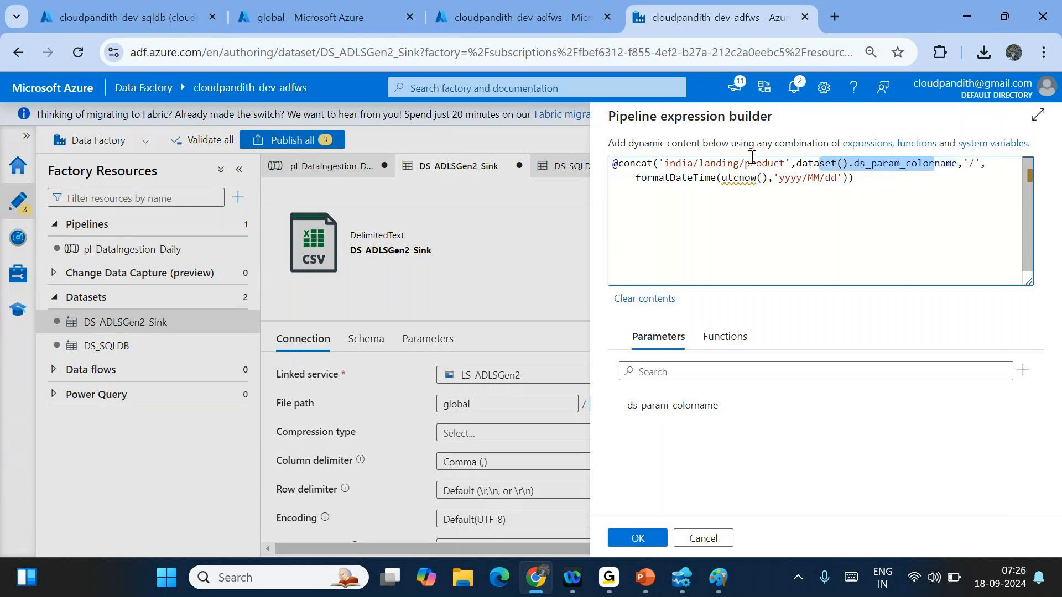
{"action": "left_click", "coordinate": [640, 539]}
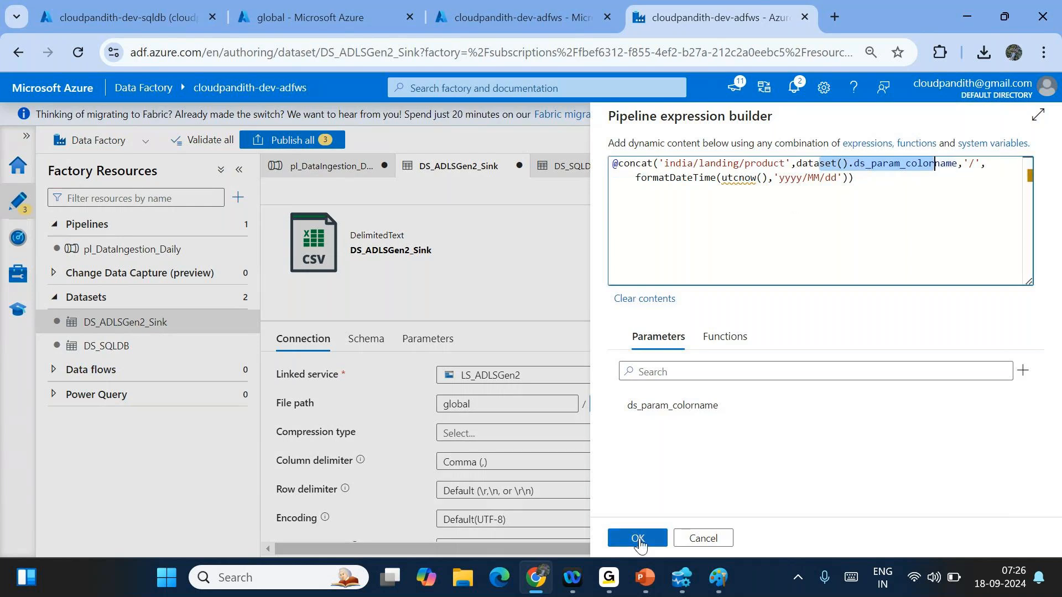
{"action": "left_click", "coordinate": [694, 410]}
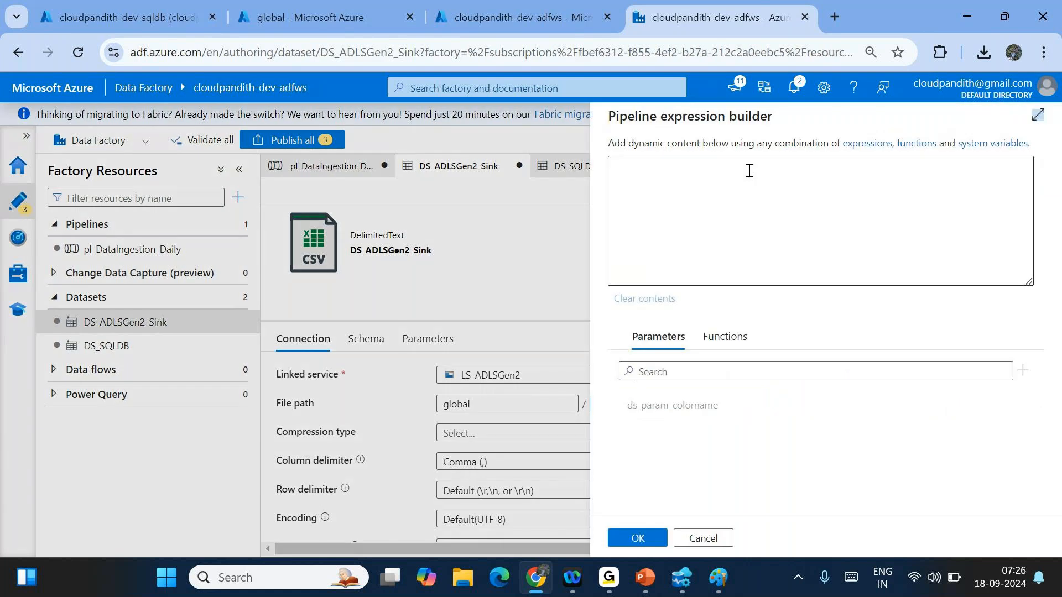
{"action": "left_click", "coordinate": [638, 538]}
{"action": "left_click", "coordinate": [475, 70]}
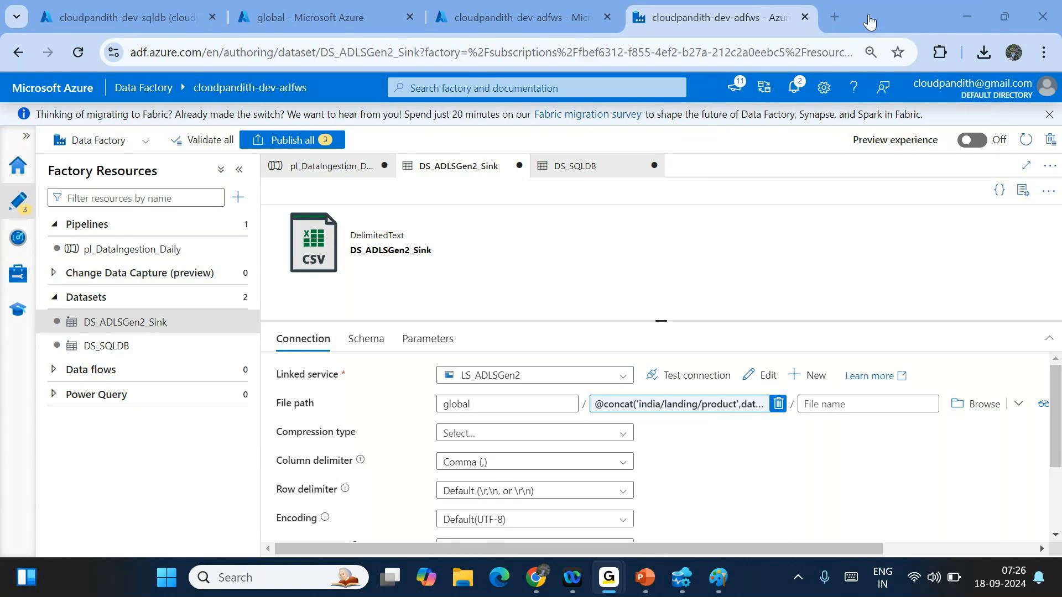
{"action": "left_click", "coordinate": [319, 168]}
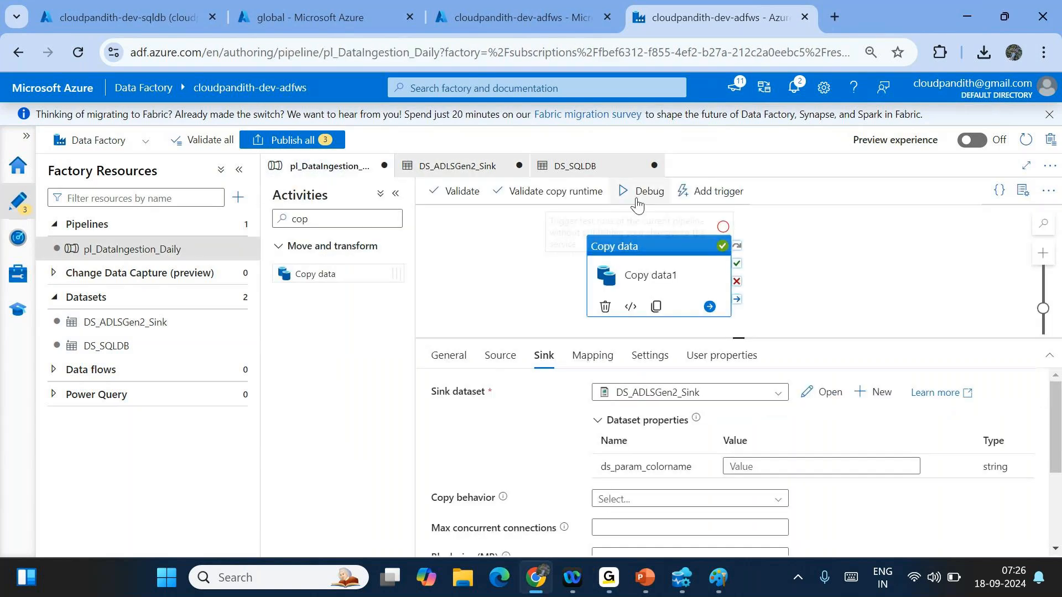
{"action": "left_click", "coordinate": [501, 355]}
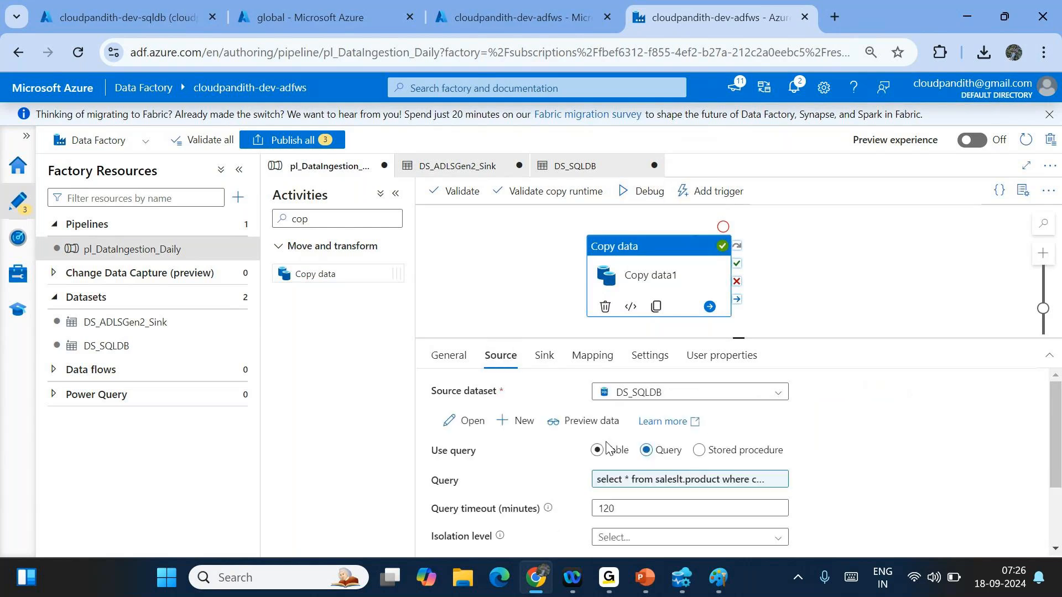
{"action": "left_click", "coordinate": [544, 355]}
{"action": "left_click", "coordinate": [773, 468]}
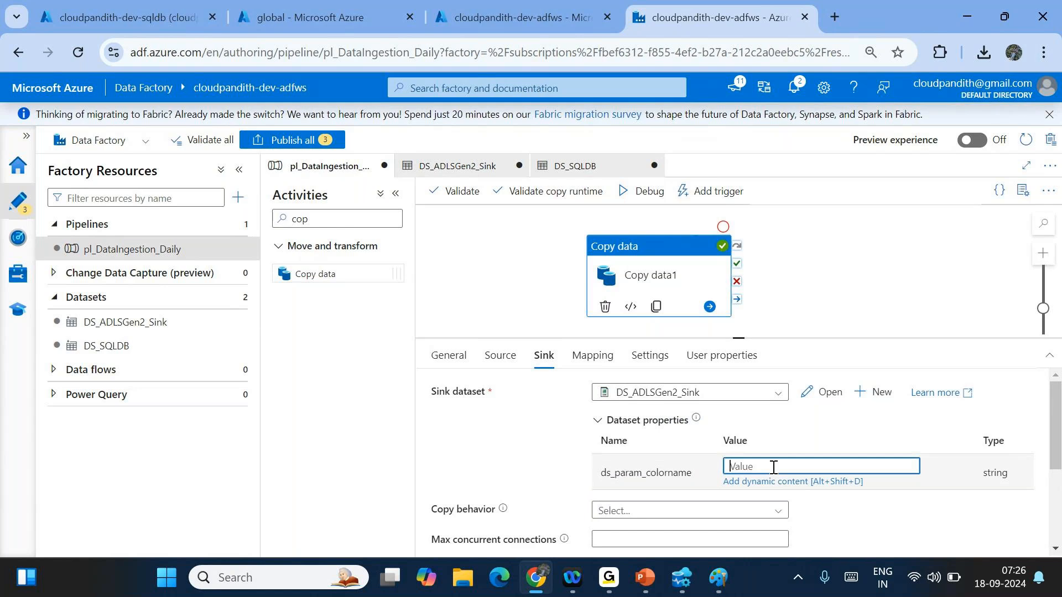
{"action": "left_click", "coordinate": [763, 481]}
{"action": "left_click", "coordinate": [691, 406]}
{"action": "left_click", "coordinate": [650, 532]}
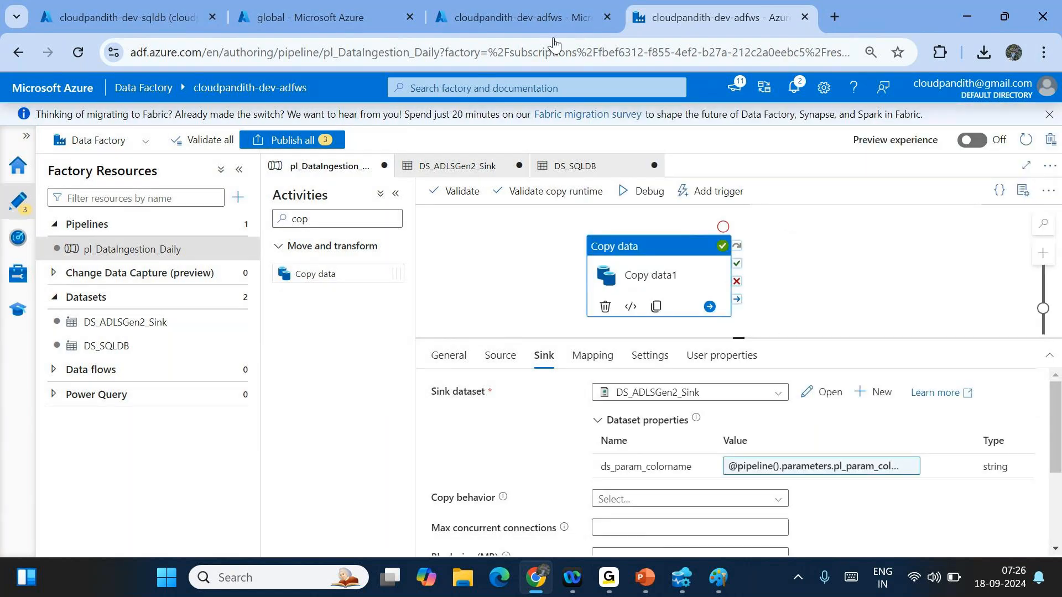
{"action": "mouse_move", "coordinate": [348, 329]}
{"action": "left_mouse_down"}
{"action": "mouse_move", "coordinate": [481, 268]}
{"action": "mouse_move", "coordinate": [463, 279]}
{"action": "left_mouse_up"}
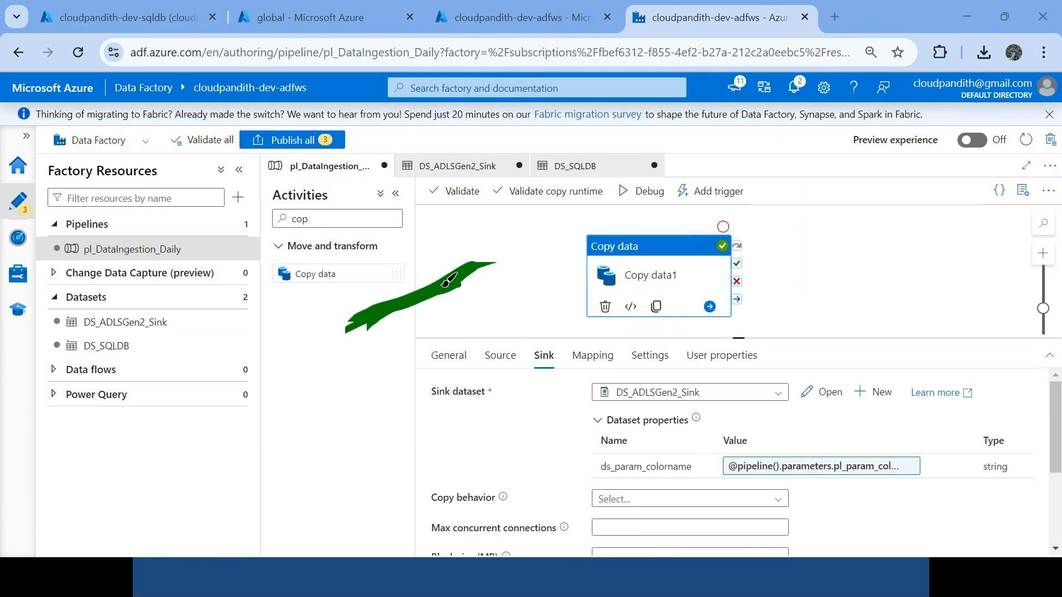
{"action": "left_click_drag", "start_coordinate": [42, 189], "coordinate": [78, 170]}
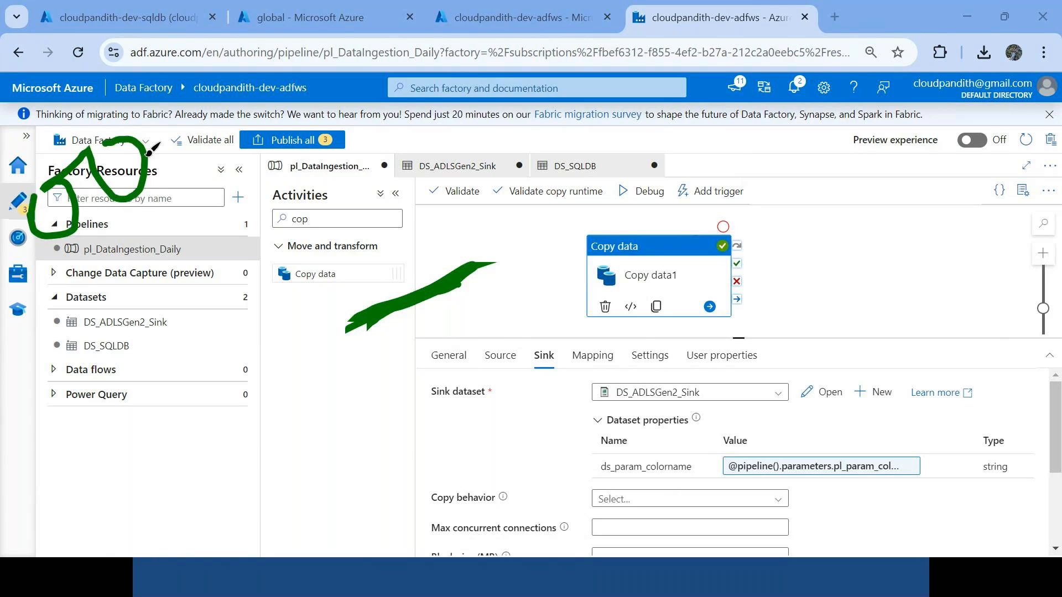
{"action": "left_click_drag", "start_coordinate": [148, 150], "coordinate": [288, 156]}
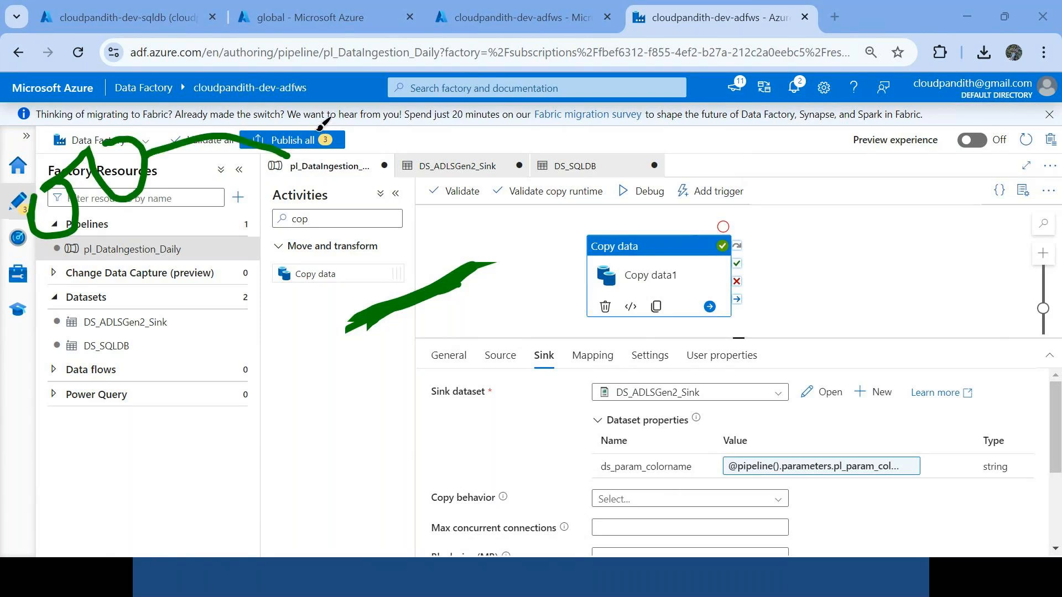
{"action": "mouse_move", "coordinate": [321, 162]}
{"action": "left_mouse_down"}
{"action": "mouse_move", "coordinate": [387, 182]}
{"action": "mouse_move", "coordinate": [274, 166]}
{"action": "mouse_move", "coordinate": [319, 183]}
{"action": "mouse_move", "coordinate": [334, 221]}
{"action": "left_mouse_up"}
{"action": "left_click_drag", "start_coordinate": [320, 139], "coordinate": [369, 207]}
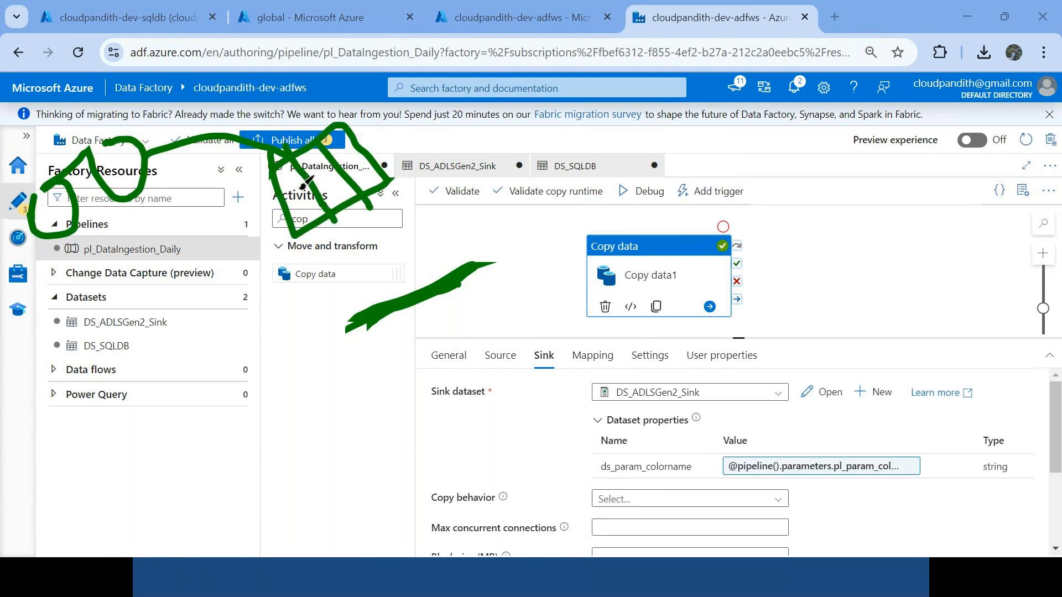
{"action": "left_click_drag", "start_coordinate": [274, 188], "coordinate": [385, 113]}
{"action": "left_click_drag", "start_coordinate": [287, 213], "coordinate": [365, 156]}
{"action": "mouse_move", "coordinate": [343, 203]}
{"action": "left_mouse_down"}
{"action": "mouse_move", "coordinate": [403, 273]}
{"action": "mouse_move", "coordinate": [447, 205]}
{"action": "left_mouse_up"}
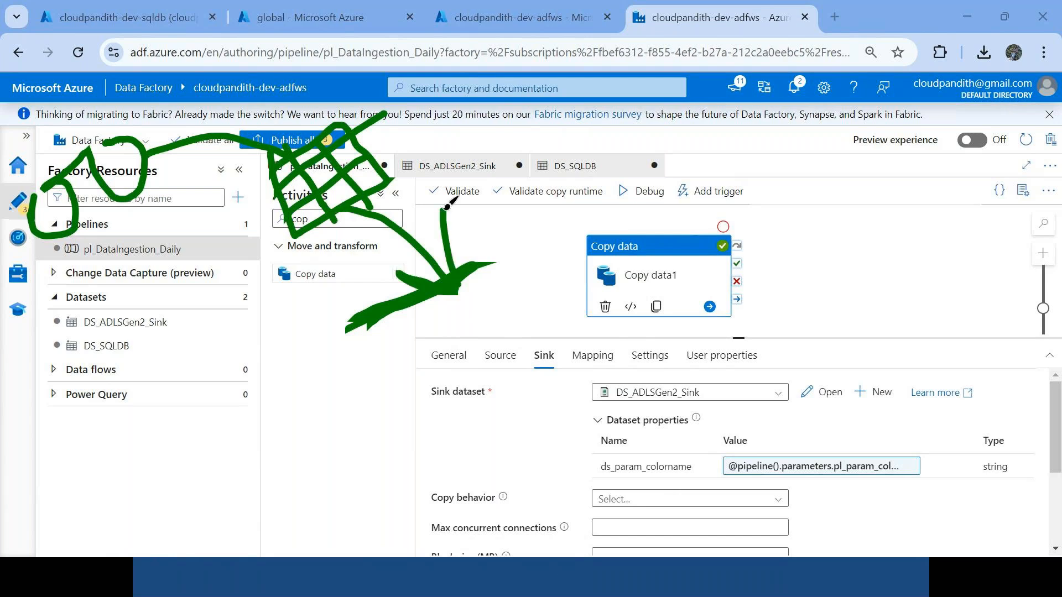
{"action": "key", "text": "Escape"}
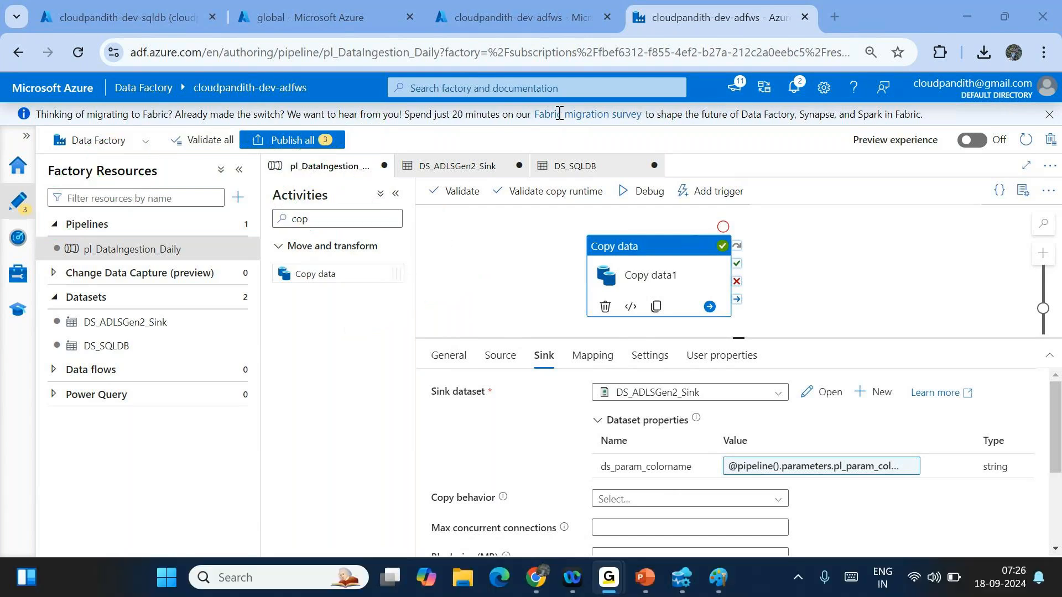
{"action": "left_click_drag", "start_coordinate": [599, 466], "coordinate": [699, 469]}
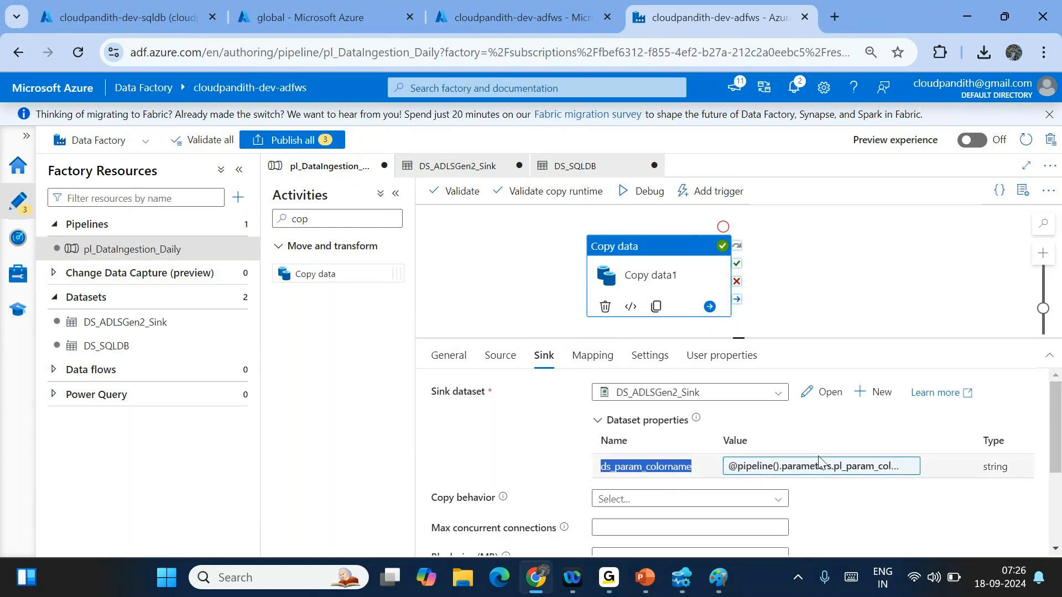
- Start a debug run with pl_param_colorname set to red
{"action": "left_click", "coordinate": [642, 203]}
{"action": "left_click", "coordinate": [847, 203]}
{"action": "type", "text": "red"}
{"action": "left_click", "coordinate": [644, 541]}
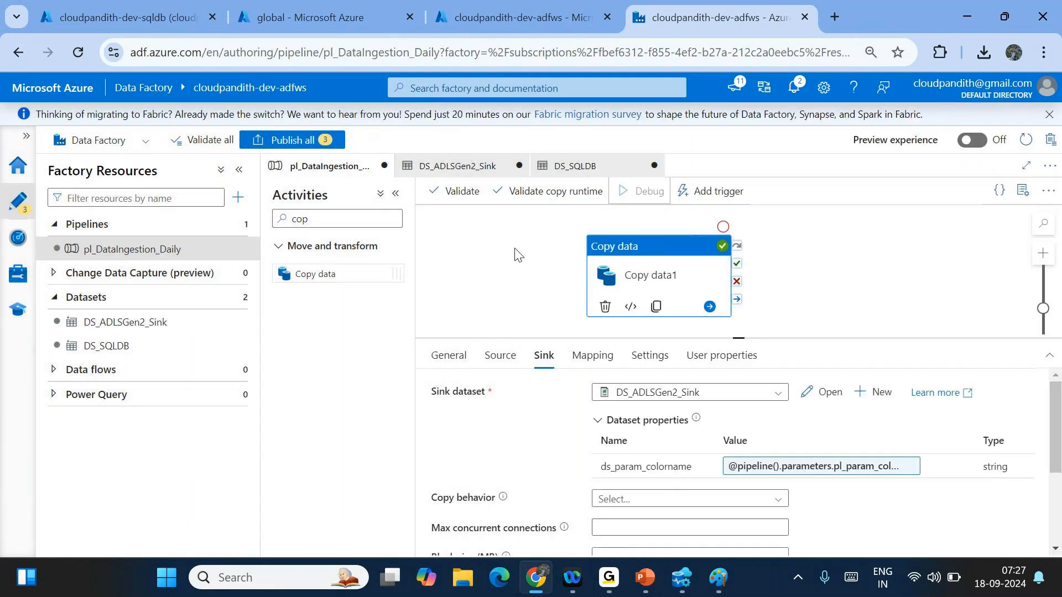
- Refresh the run output until Copy data1 fails after 16s
{"action": "left_click", "coordinate": [514, 254]}
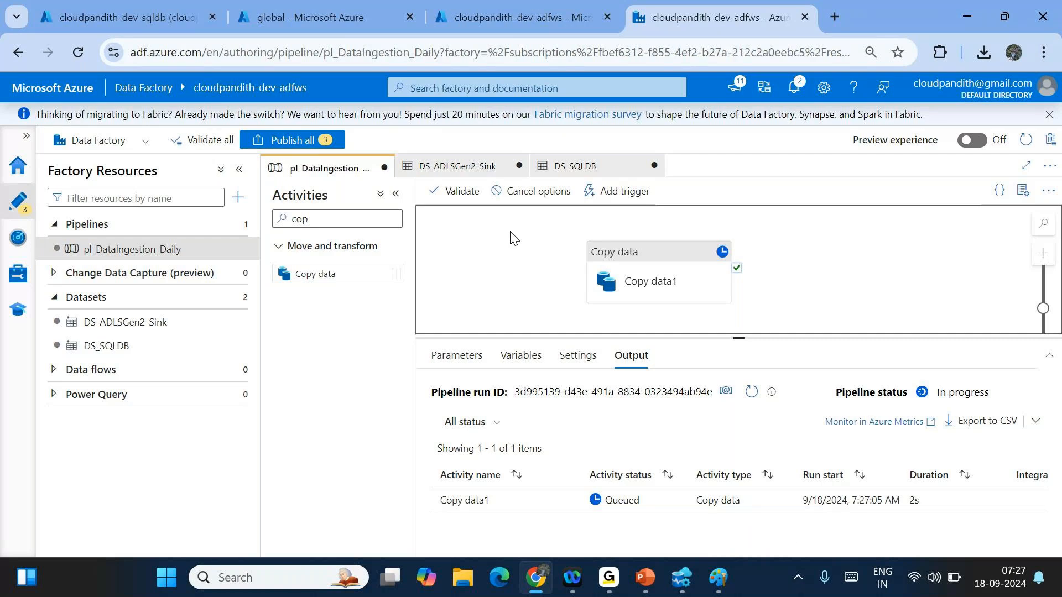
{"action": "left_click", "coordinate": [750, 393]}
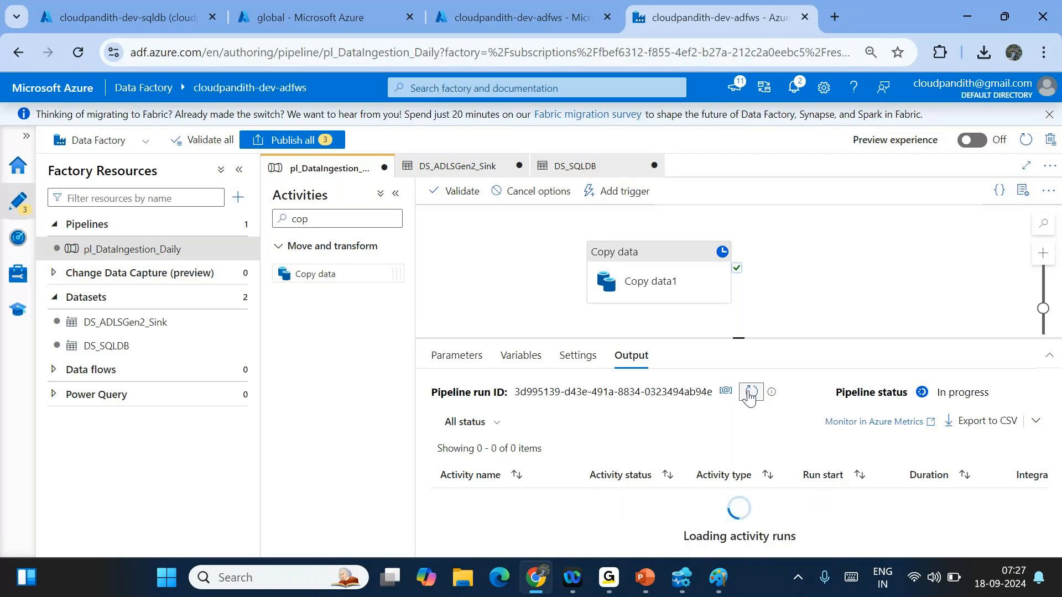
{"action": "left_click", "coordinate": [751, 392]}
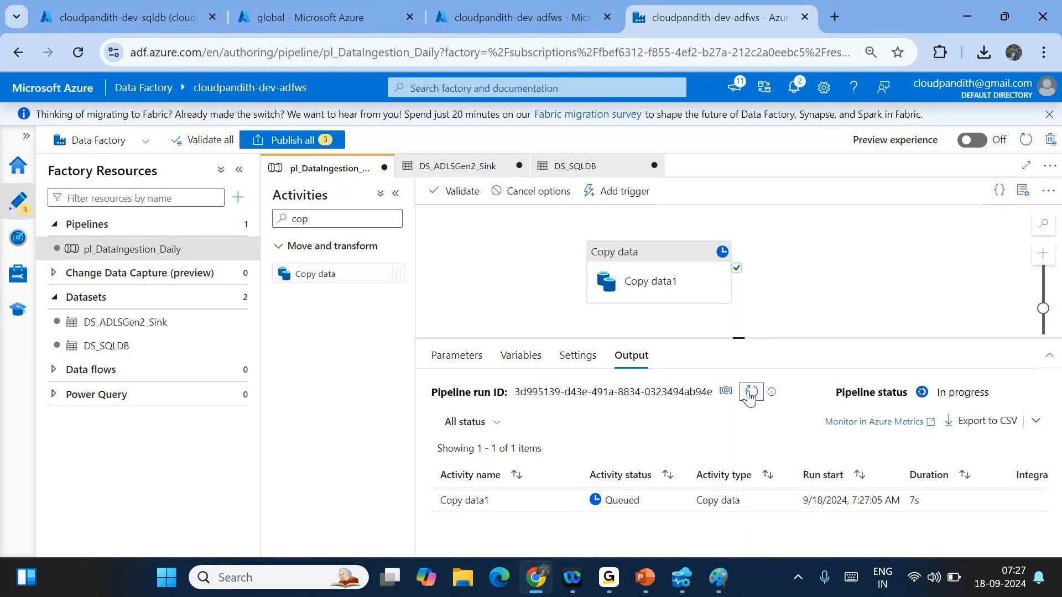
{"action": "left_click", "coordinate": [750, 392]}
{"action": "left_click", "coordinate": [750, 392]}
{"action": "left_click", "coordinate": [750, 392]}
{"action": "left_click", "coordinate": [751, 392]}
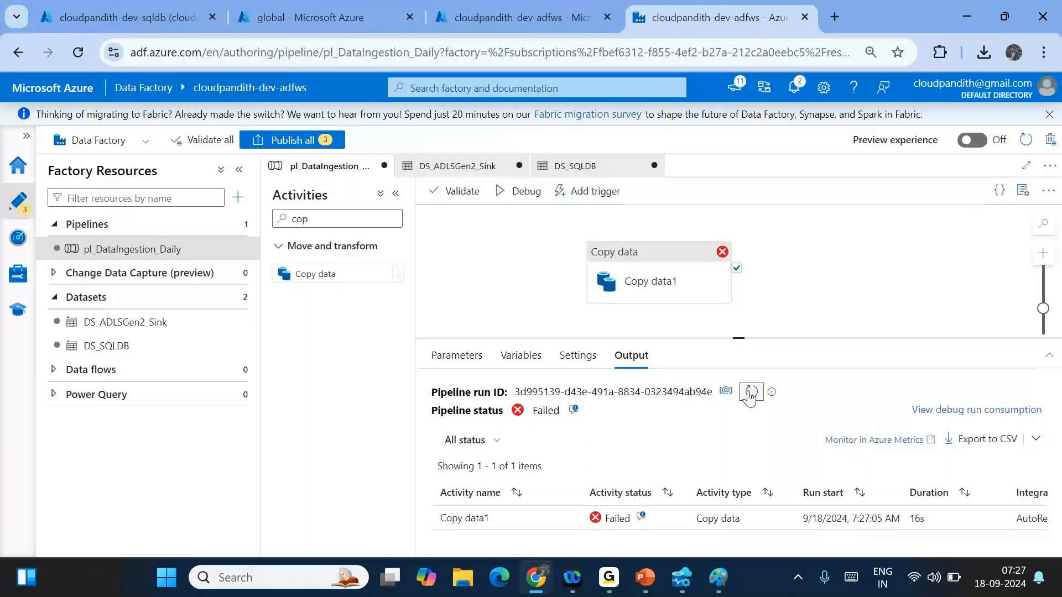
{"action": "left_click", "coordinate": [653, 281]}
{"action": "left_click", "coordinate": [500, 355]}
- Quote the parameter in the source query: color='@{pipeline().parameters.pl_param_colorname}'
{"action": "left_click", "coordinate": [728, 480]}
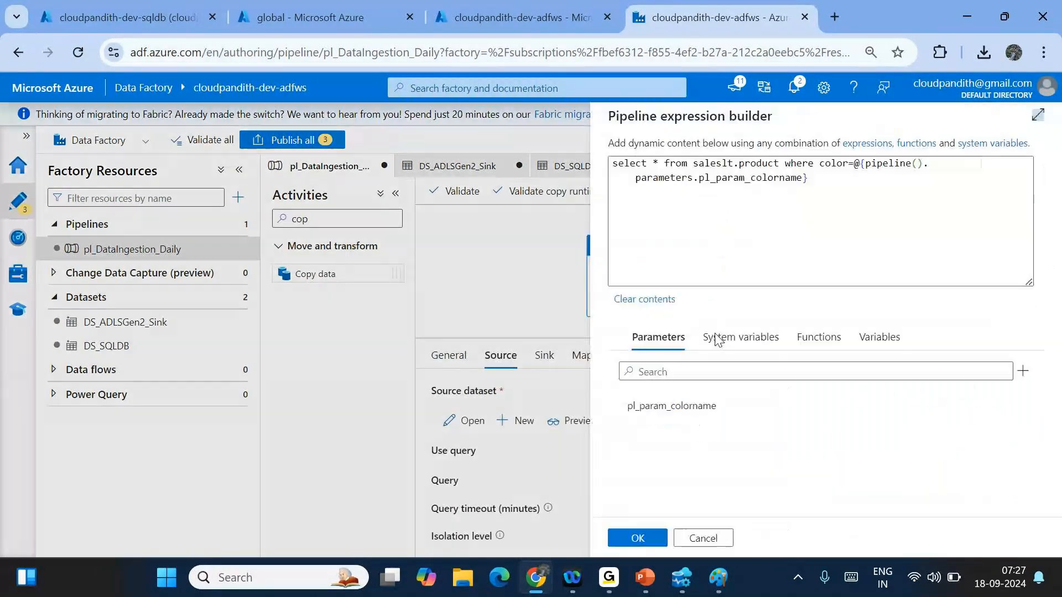
{"action": "left_click", "coordinate": [855, 164]}
{"action": "type", "text": "'"}
{"action": "left_click", "coordinate": [814, 178]}
{"action": "type", "text": "'"}
{"action": "key", "text": "Return"}
{"action": "key", "text": "Return"}
{"action": "type", "text": "select "}
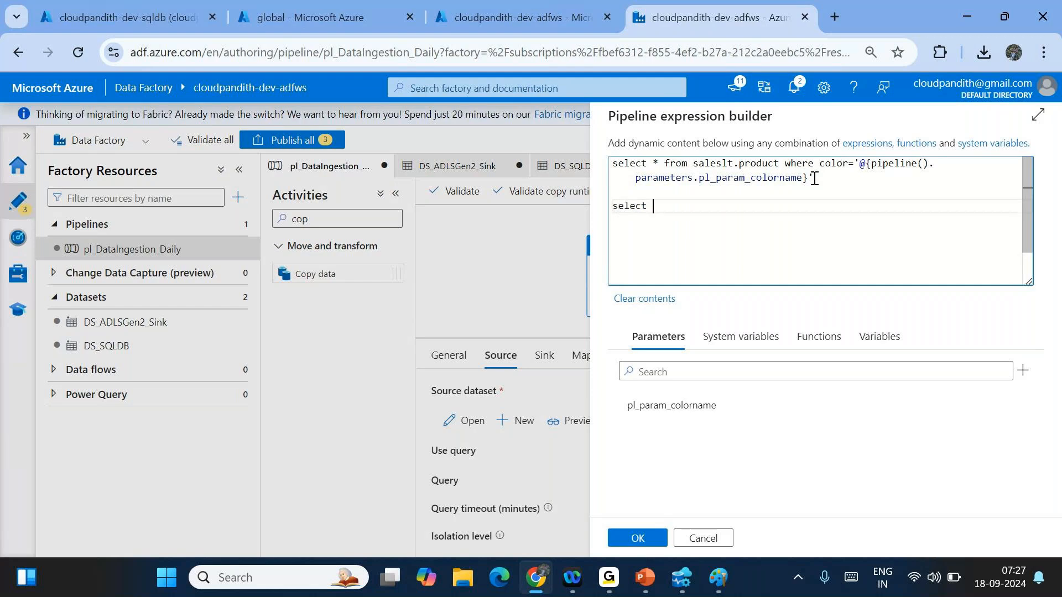
{"action": "type", "text": "* from tbale color="}
{"action": "type", "text": "red'"}
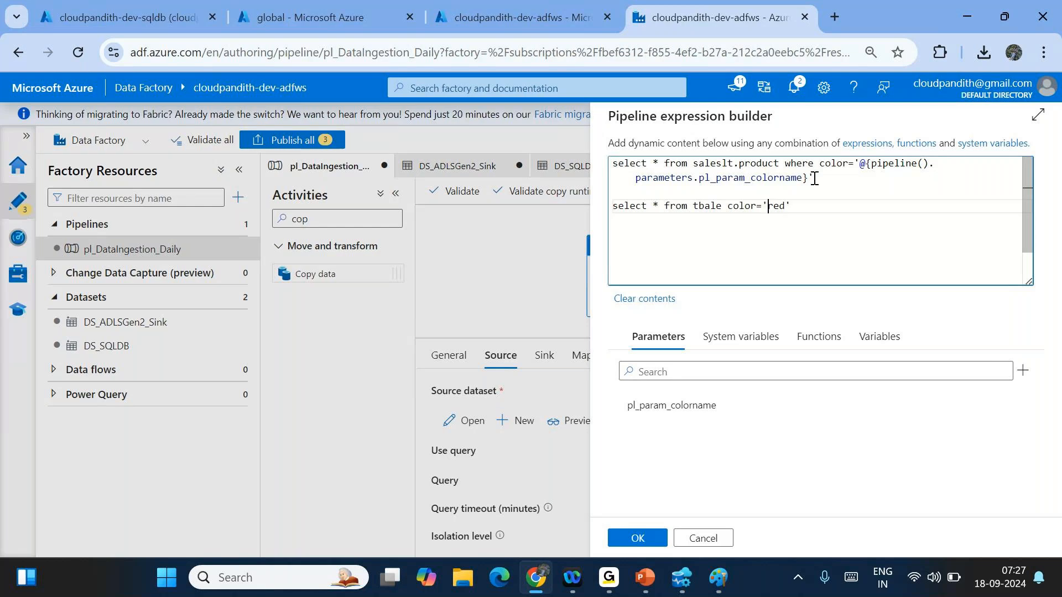
{"action": "key", "text": "End"}
{"action": "key", "text": "shift+Home"}
{"action": "key", "text": "BackSpace"}
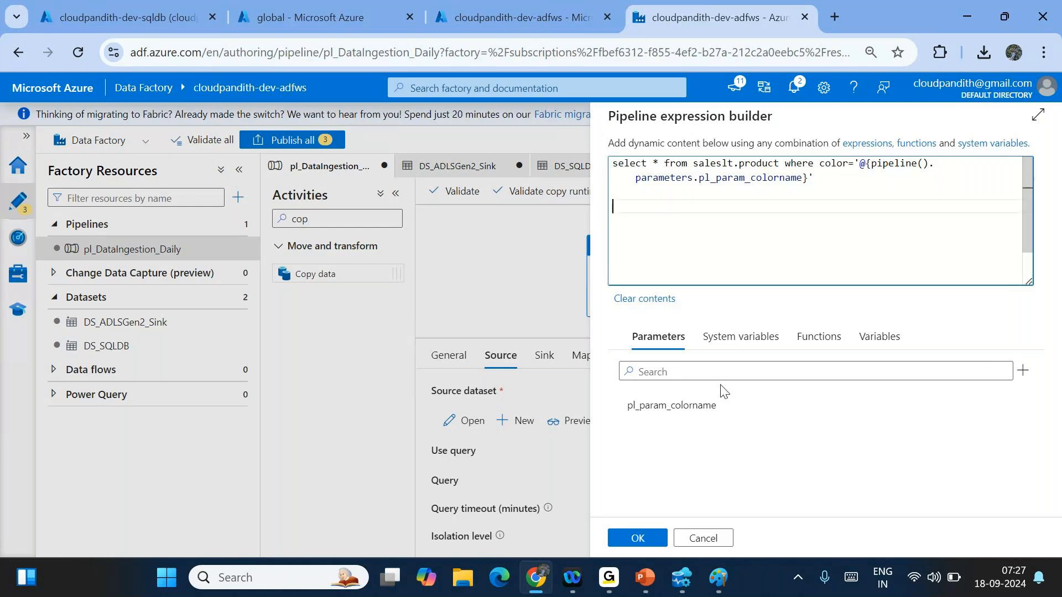
{"action": "left_click", "coordinate": [623, 540]}
{"action": "left_click", "coordinate": [819, 315]}
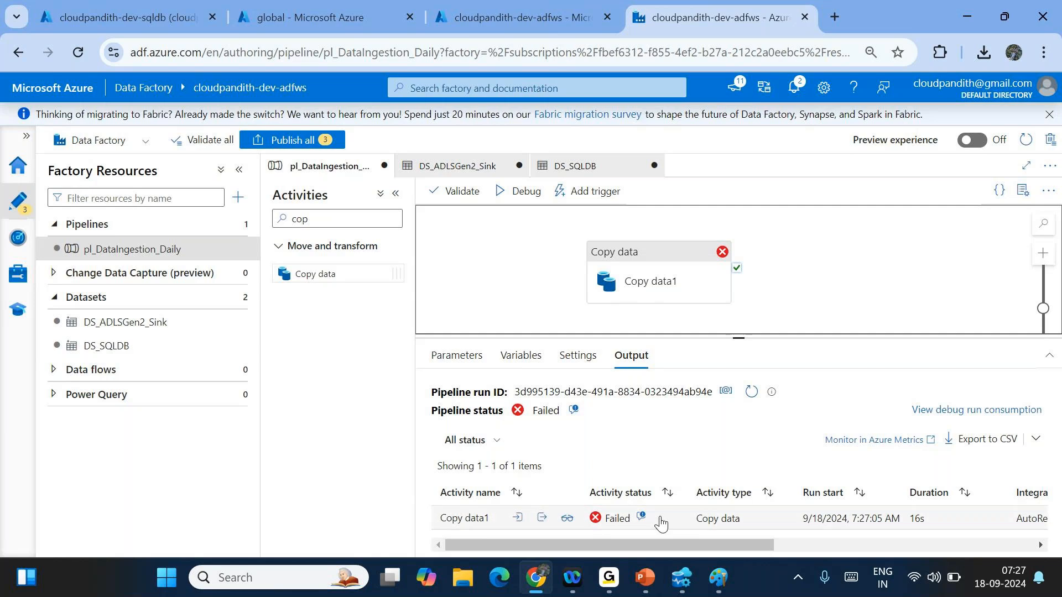
- Check Copy data1's invalid column name 'red' error and its input query ending color=red
{"action": "mouse_move", "coordinate": [541, 526]}
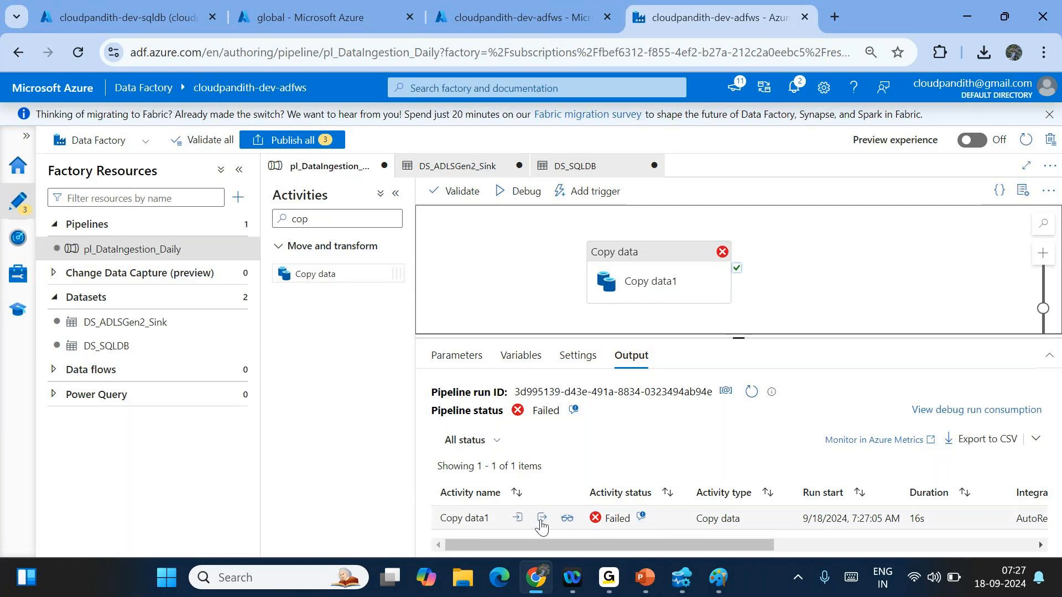
{"action": "left_click", "coordinate": [642, 518]}
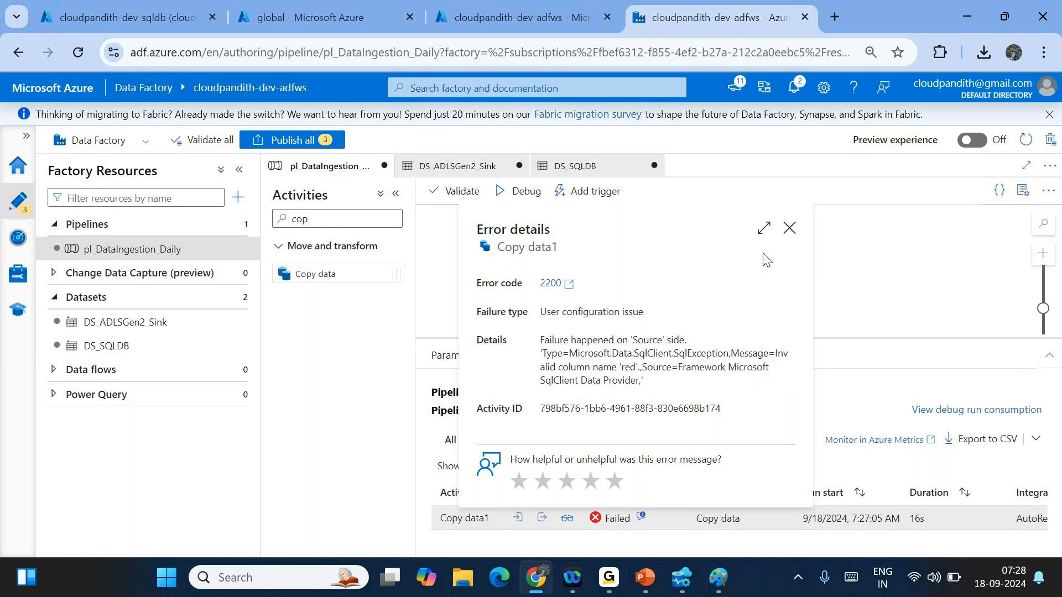
{"action": "left_click", "coordinate": [789, 228]}
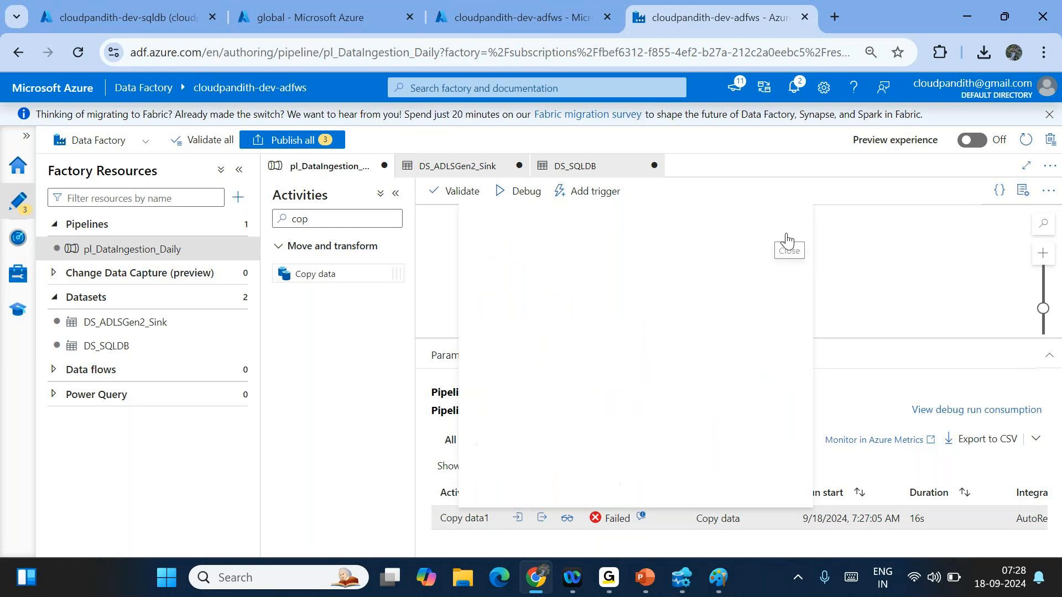
{"action": "left_click", "coordinate": [517, 520]}
{"action": "left_click_drag", "start_coordinate": [475, 403], "coordinate": [405, 416]}
{"action": "left_click", "coordinate": [405, 416]}
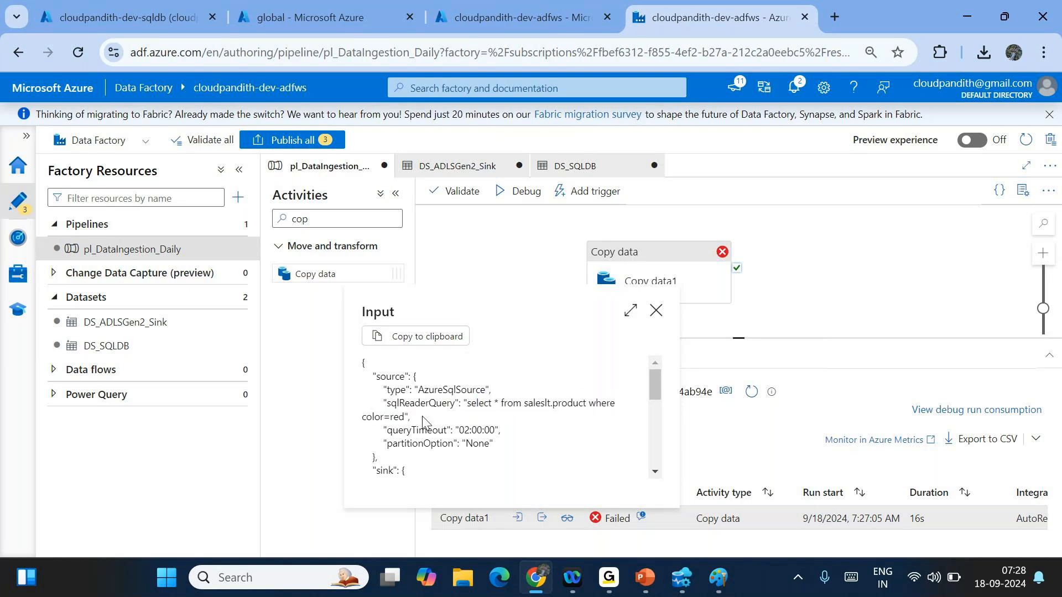
{"action": "left_click", "coordinate": [654, 313]}
- Start a debug run of pl_DataIngestion_Daily with pl_param_colorname set to red
{"action": "left_click", "coordinate": [524, 191]}
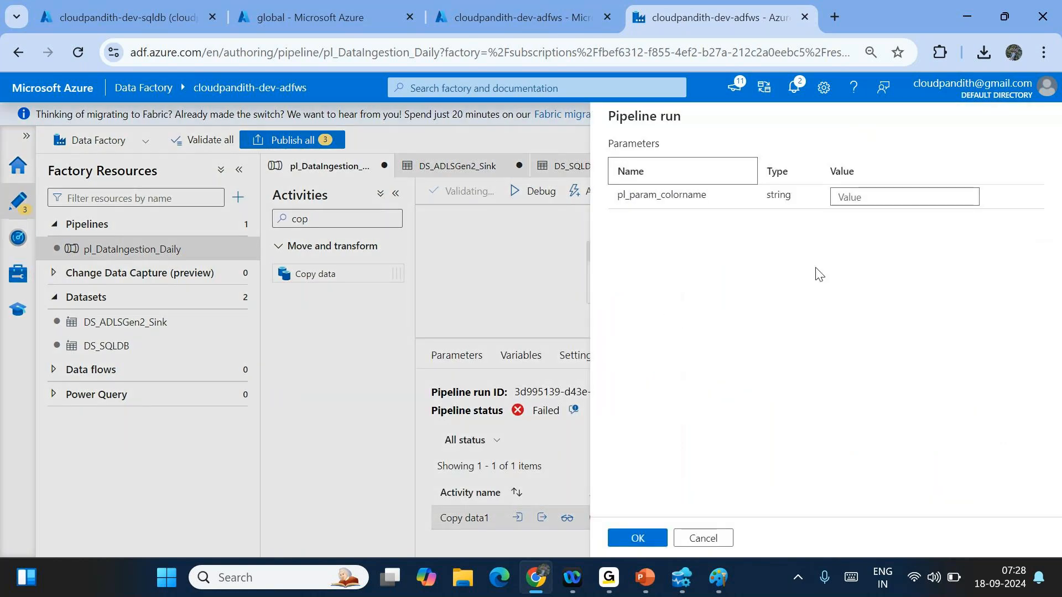
{"action": "left_click", "coordinate": [865, 199]}
{"action": "type", "text": "red"}
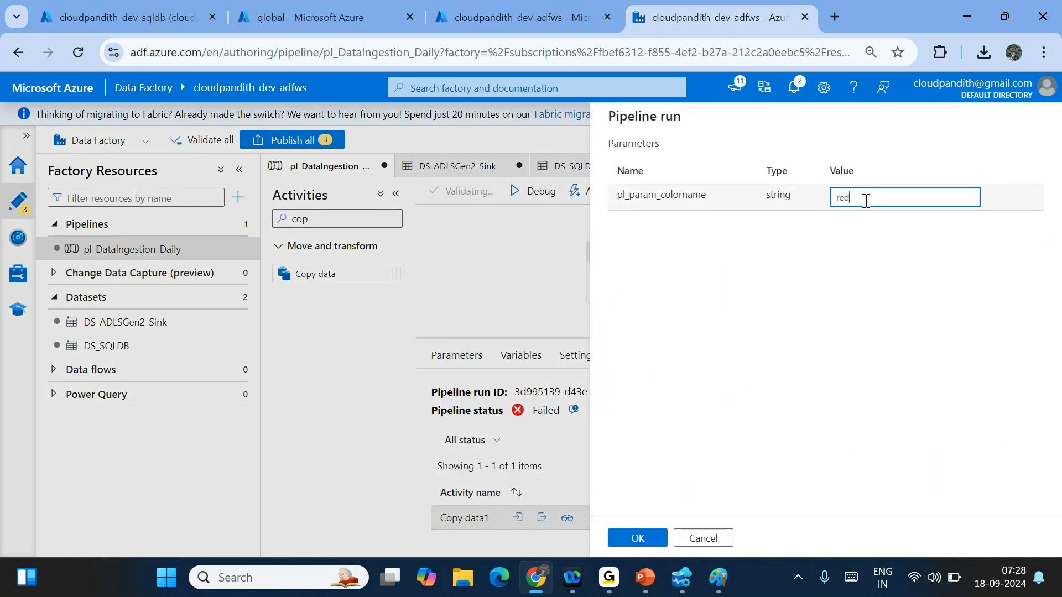
{"action": "left_click", "coordinate": [637, 538]}
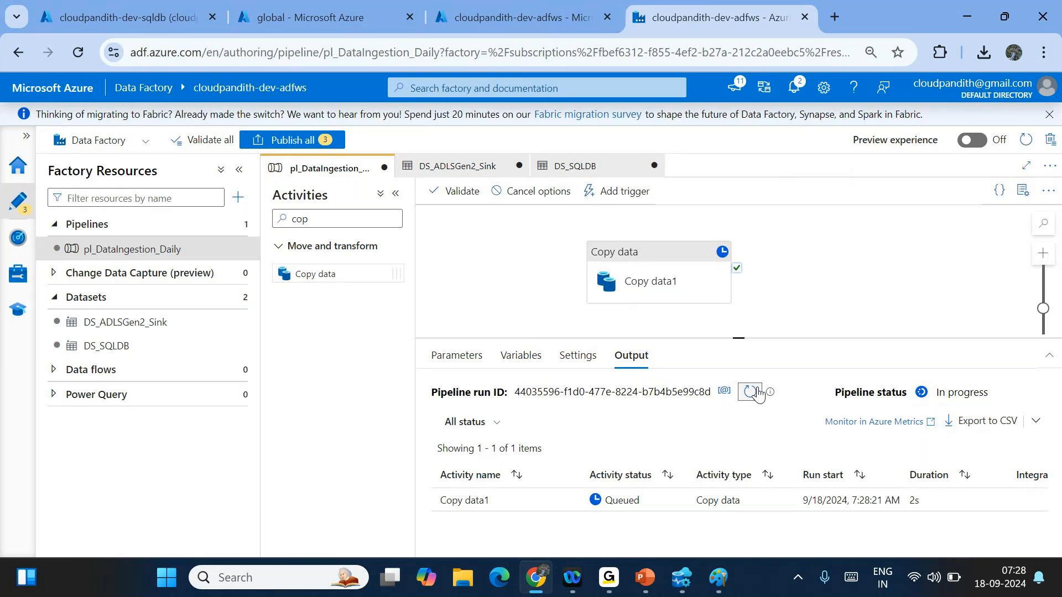
- Refresh the Output until the run shows Succeeded, with Copy data1 finishing in 15s
{"action": "left_click", "coordinate": [750, 391]}
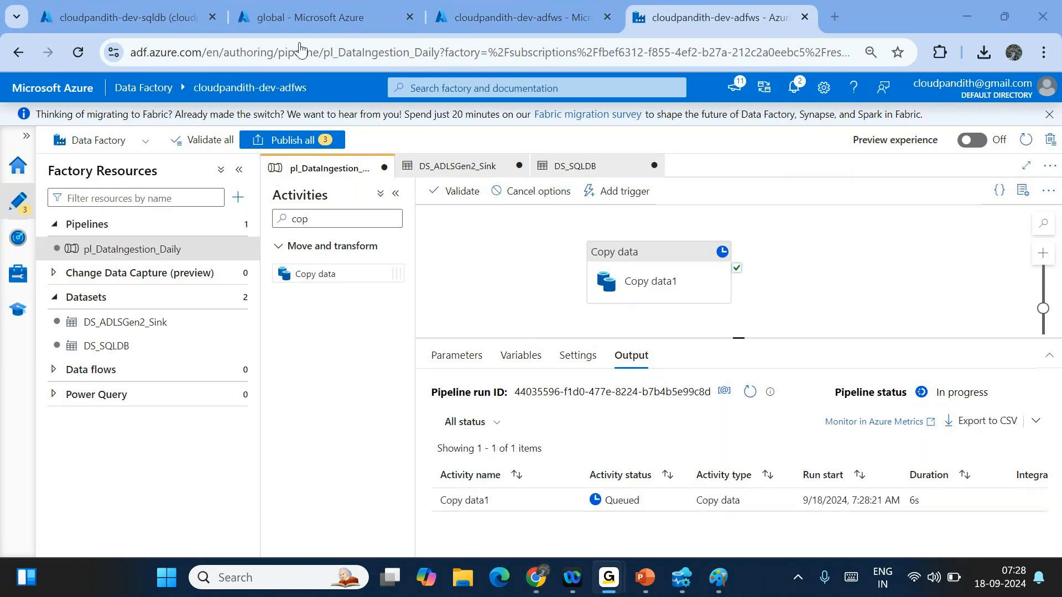
{"action": "left_click", "coordinate": [753, 395]}
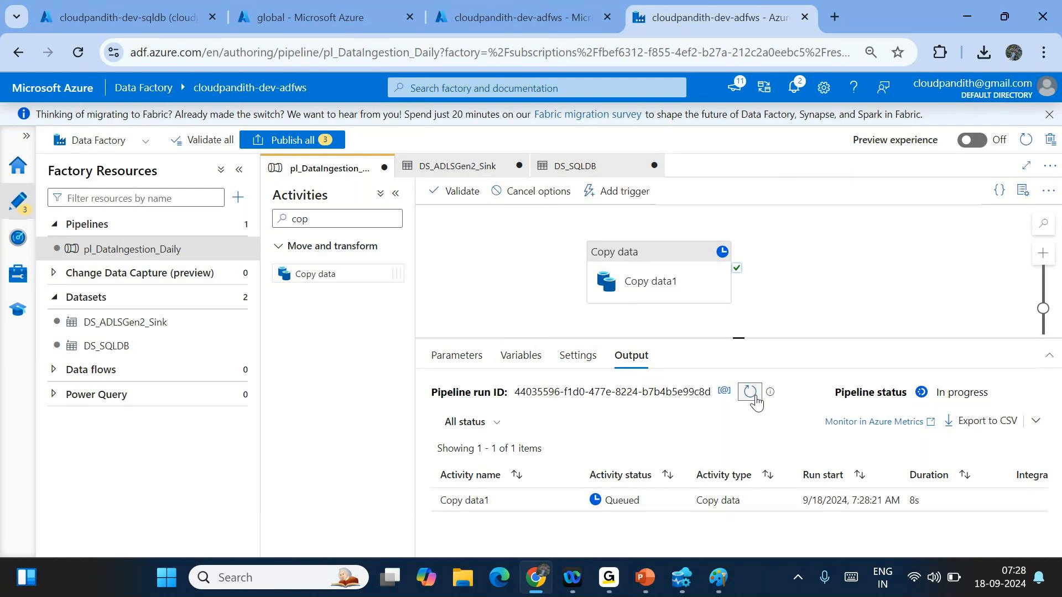
{"action": "left_click", "coordinate": [753, 396]}
{"action": "left_click", "coordinate": [753, 396]}
{"action": "left_click", "coordinate": [753, 396]}
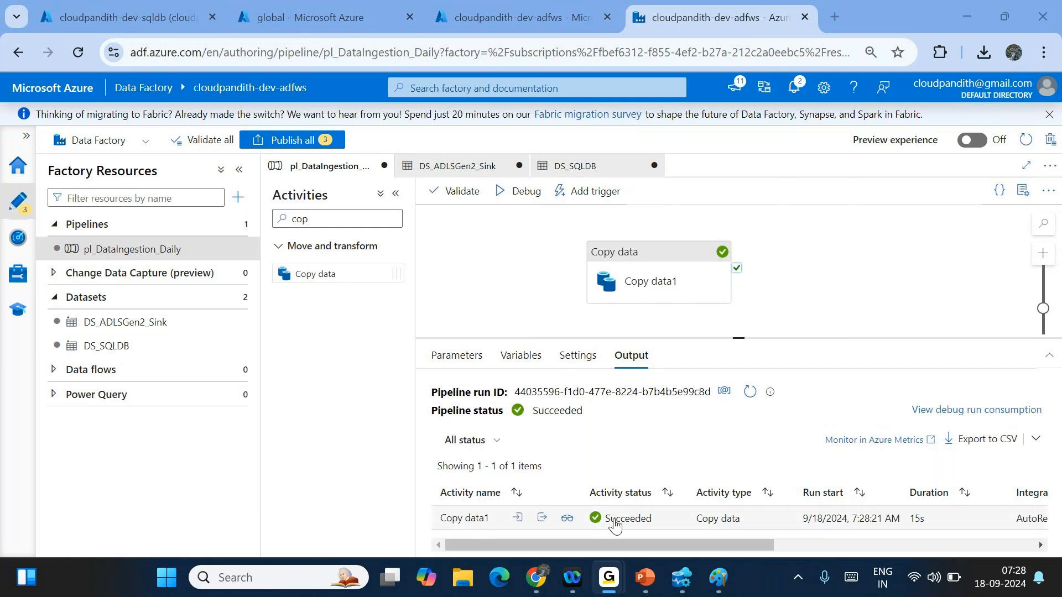
- In the storage container, browse to india/landing/productred/2024/09/18
{"action": "left_click", "coordinate": [270, 4]}
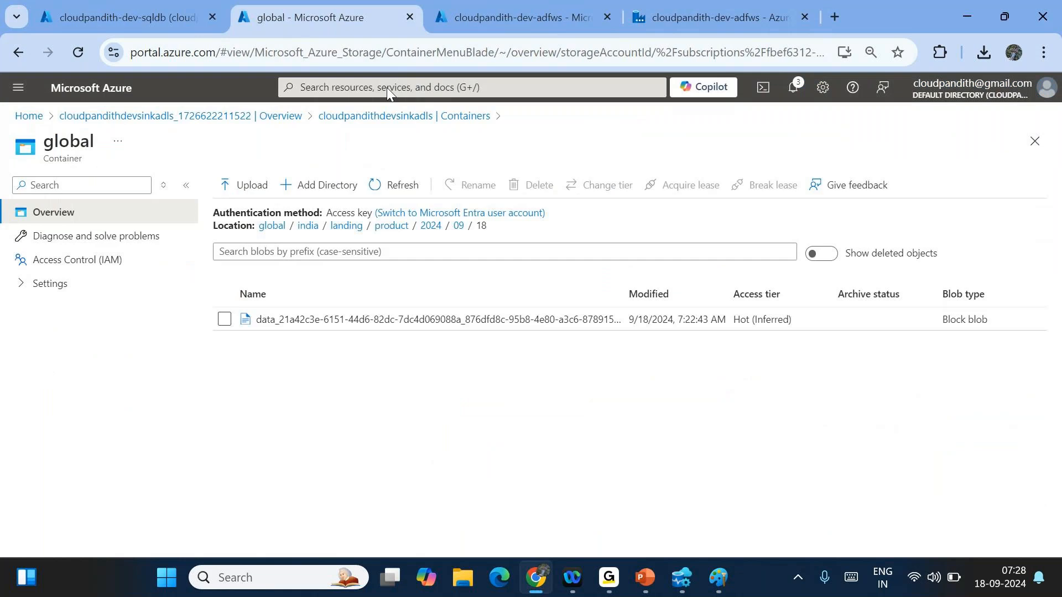
{"action": "left_click", "coordinate": [346, 225]}
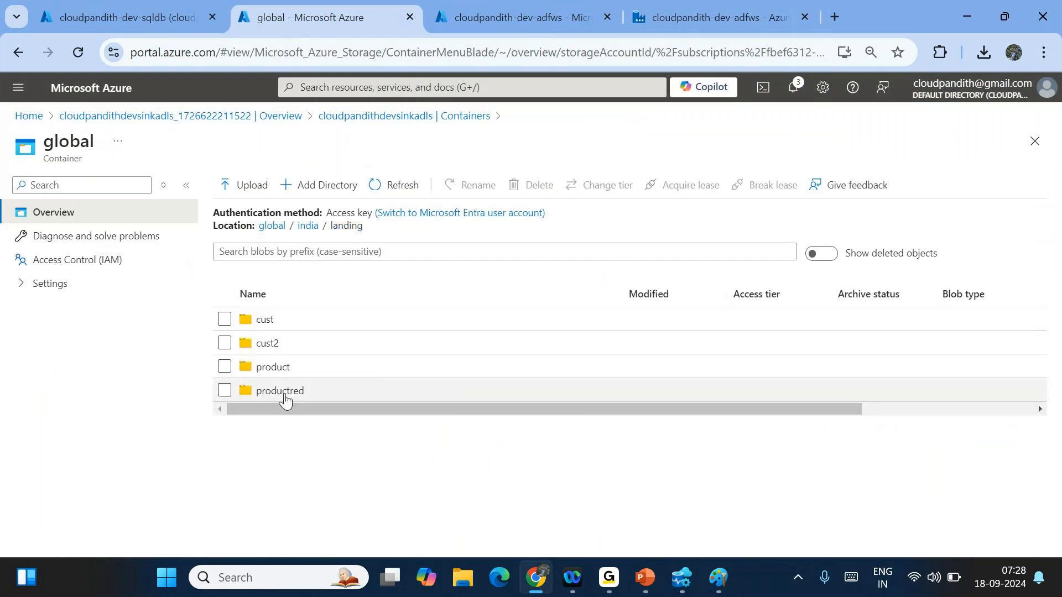
{"action": "left_click", "coordinate": [283, 392]}
{"action": "left_click", "coordinate": [268, 321]}
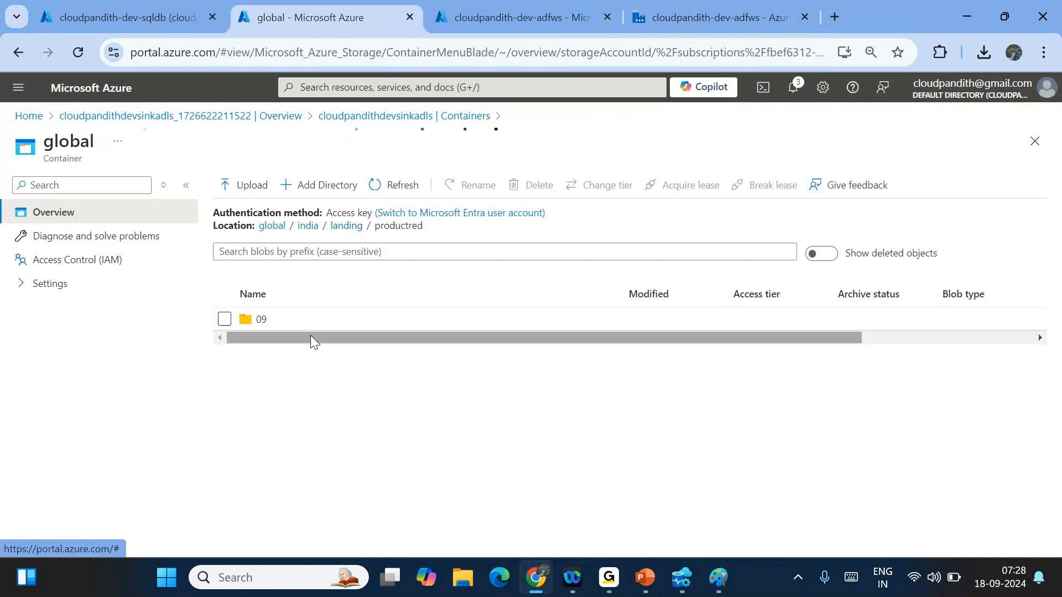
{"action": "left_click", "coordinate": [285, 332]}
{"action": "left_click", "coordinate": [337, 332]}
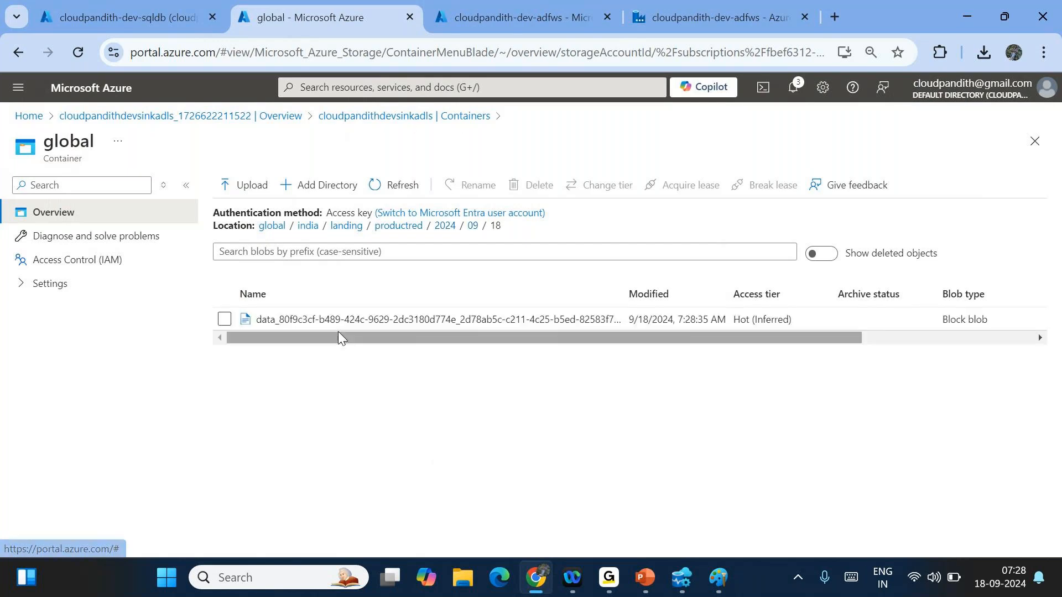
- Preview the new CSV as a table to confirm it holds Red products, then go back to Data Factory
{"action": "left_click", "coordinate": [338, 330]}
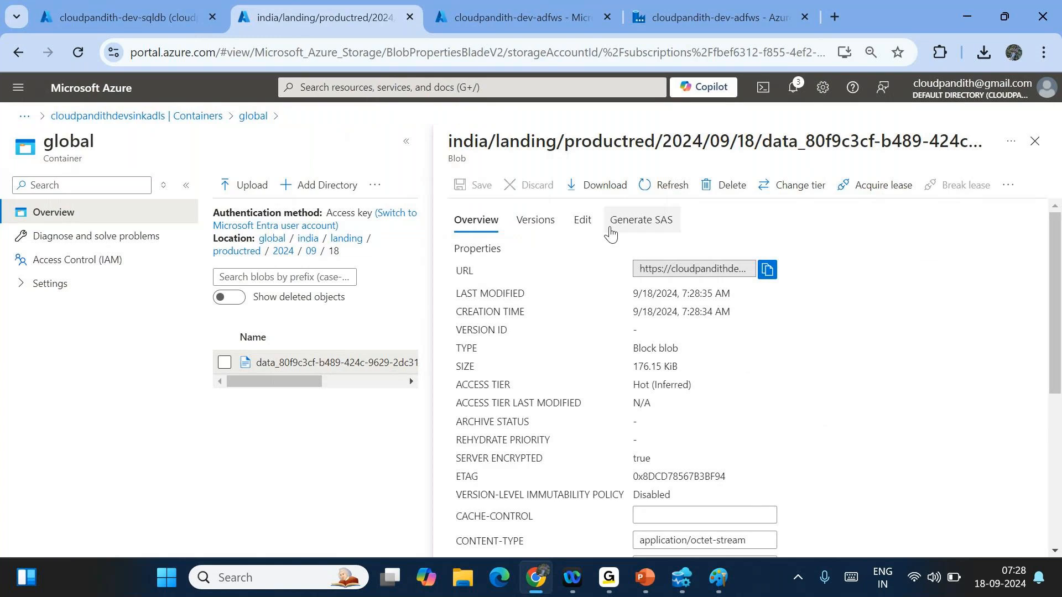
{"action": "left_click", "coordinate": [582, 220]}
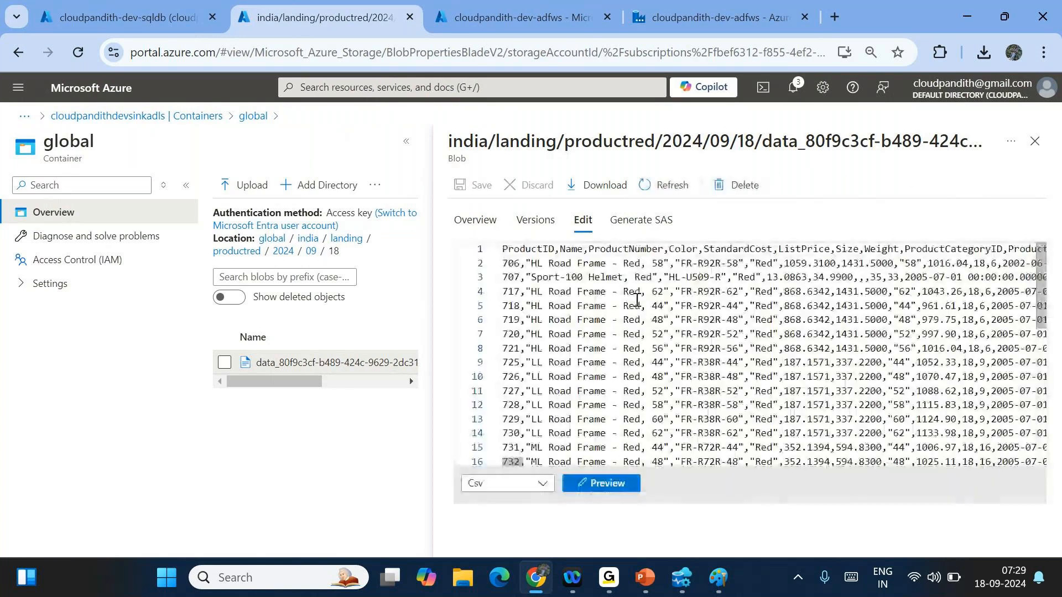
{"action": "left_click", "coordinate": [601, 483]}
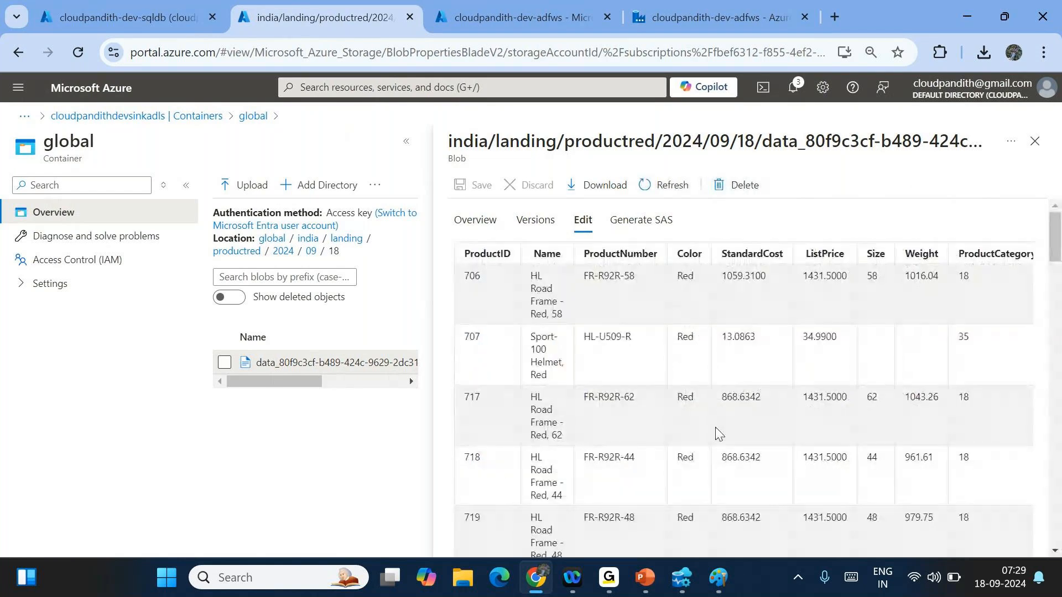
{"action": "left_click", "coordinate": [661, 7]}
- Start another debug run with pl_param_colorname set to black
{"action": "left_click", "coordinate": [534, 191]}
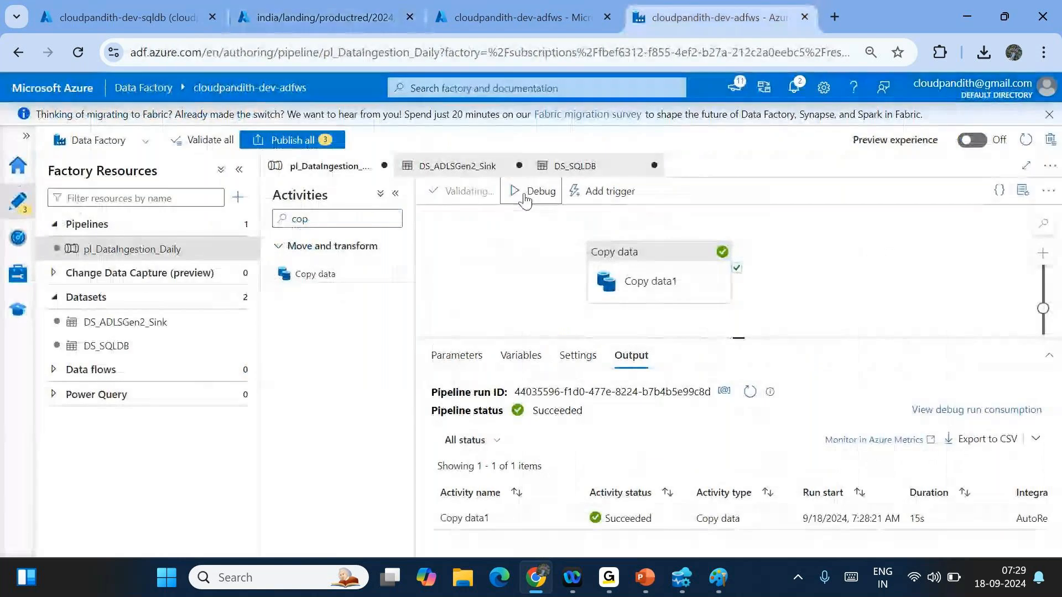
{"action": "left_click", "coordinate": [837, 202]}
{"action": "type", "text": "black"}
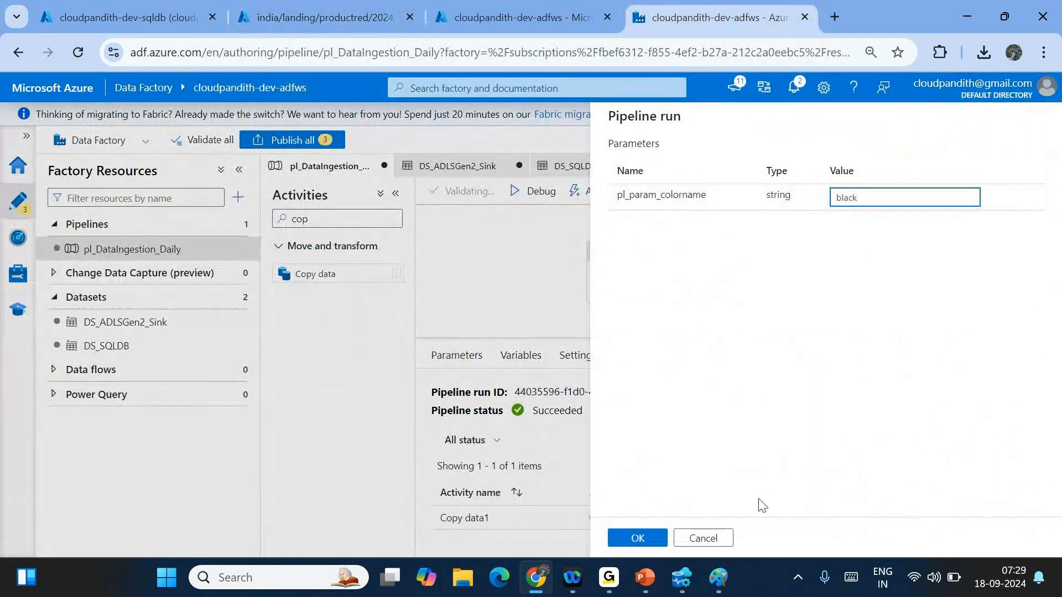
{"action": "left_click", "coordinate": [636, 541]}
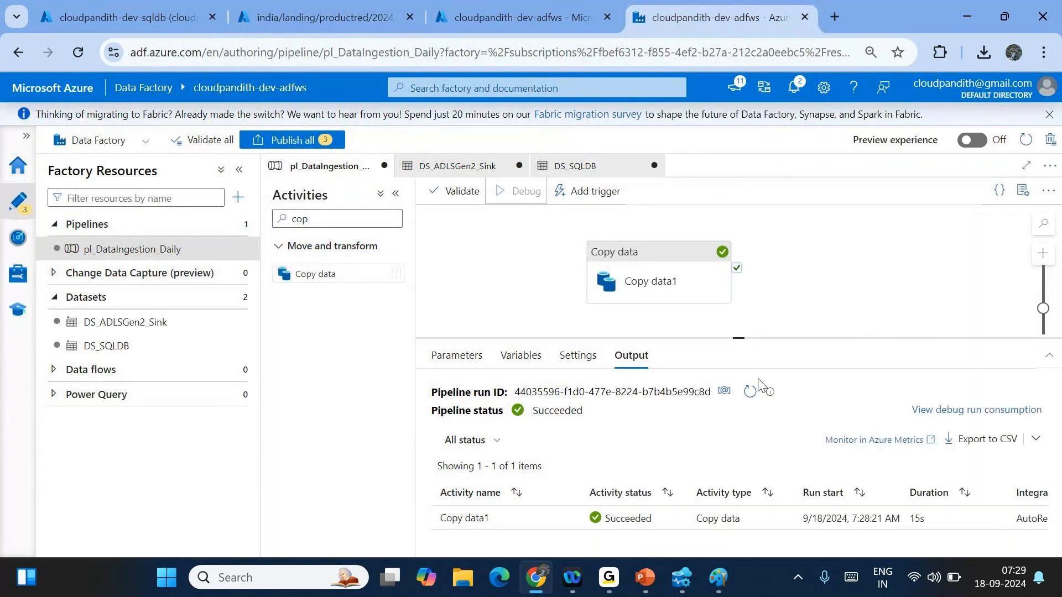
- Refresh the new run's status, then return to storage and close the productred file blade
{"action": "left_click", "coordinate": [753, 395]}
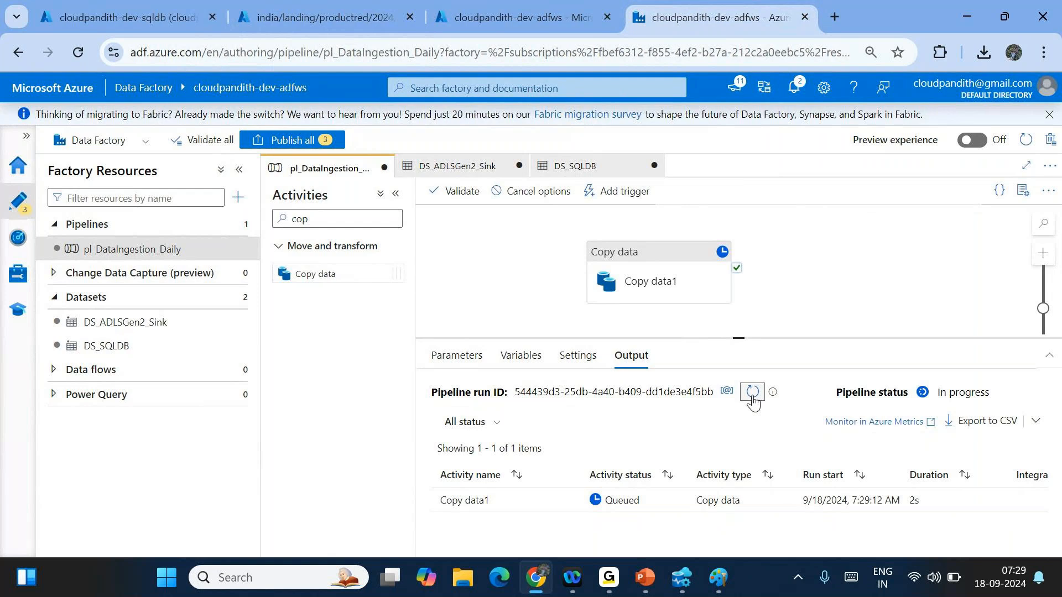
{"action": "left_click", "coordinate": [752, 397]}
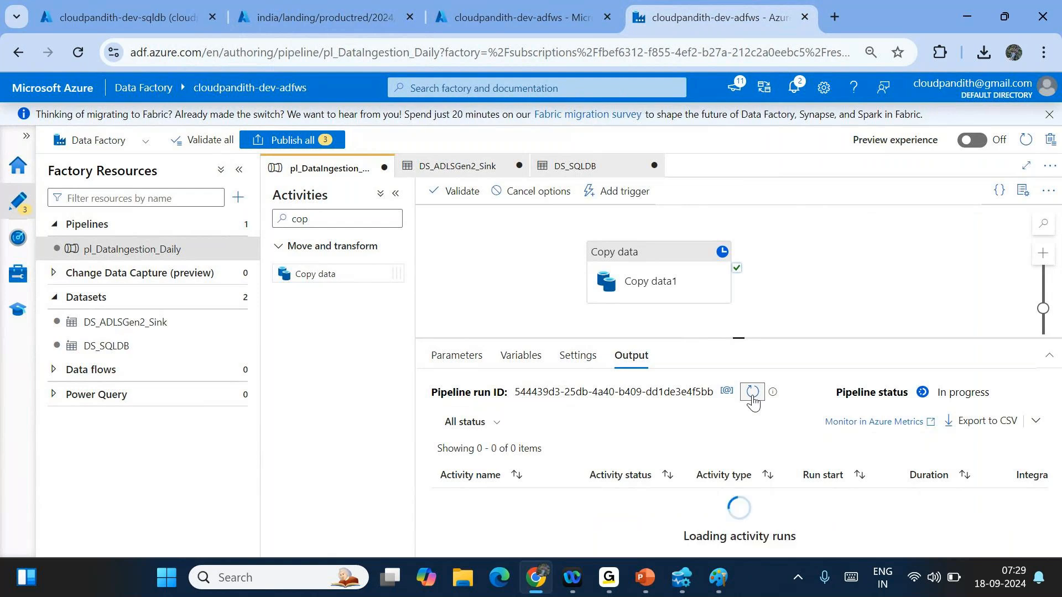
{"action": "left_click", "coordinate": [753, 396]}
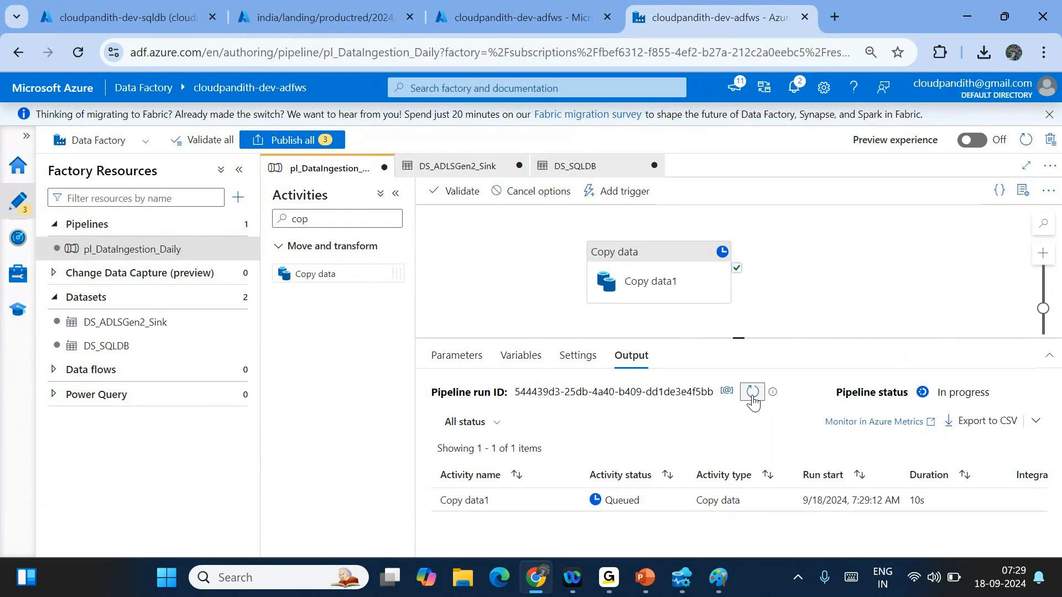
{"action": "left_click", "coordinate": [752, 394]}
{"action": "left_click", "coordinate": [752, 396]}
{"action": "left_click", "coordinate": [354, 13]}
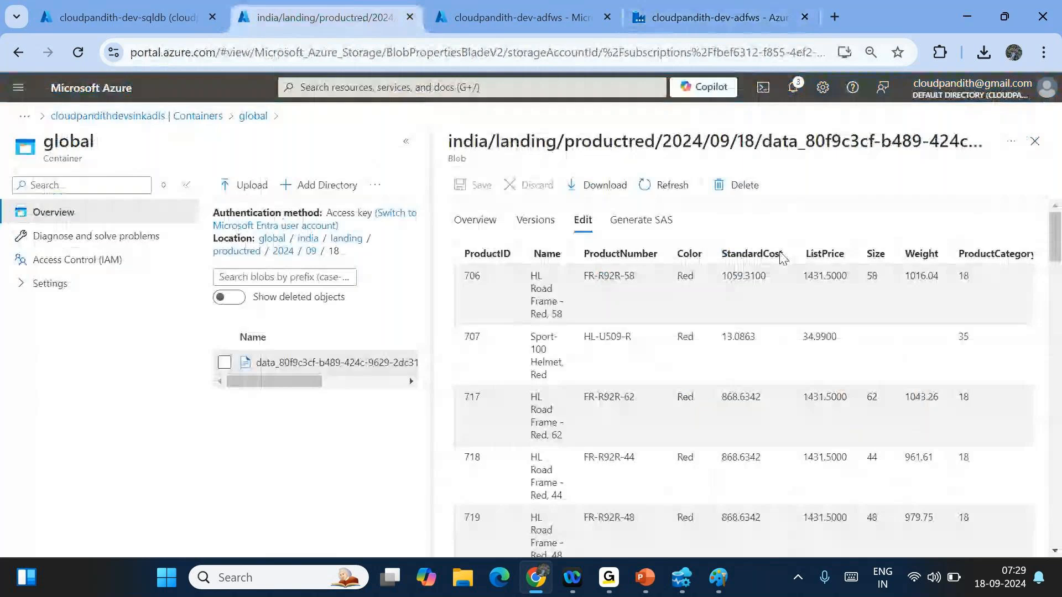
{"action": "left_click", "coordinate": [1035, 141]}
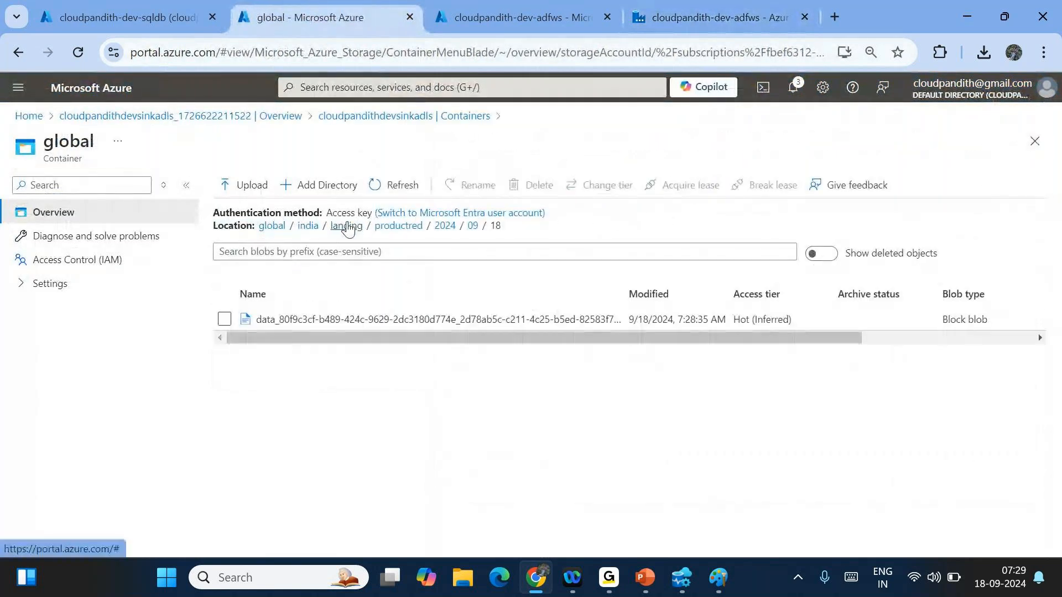
- Browse to india/landing/productblack/2024/09/18 in the storage container
{"action": "left_click", "coordinate": [343, 228]}
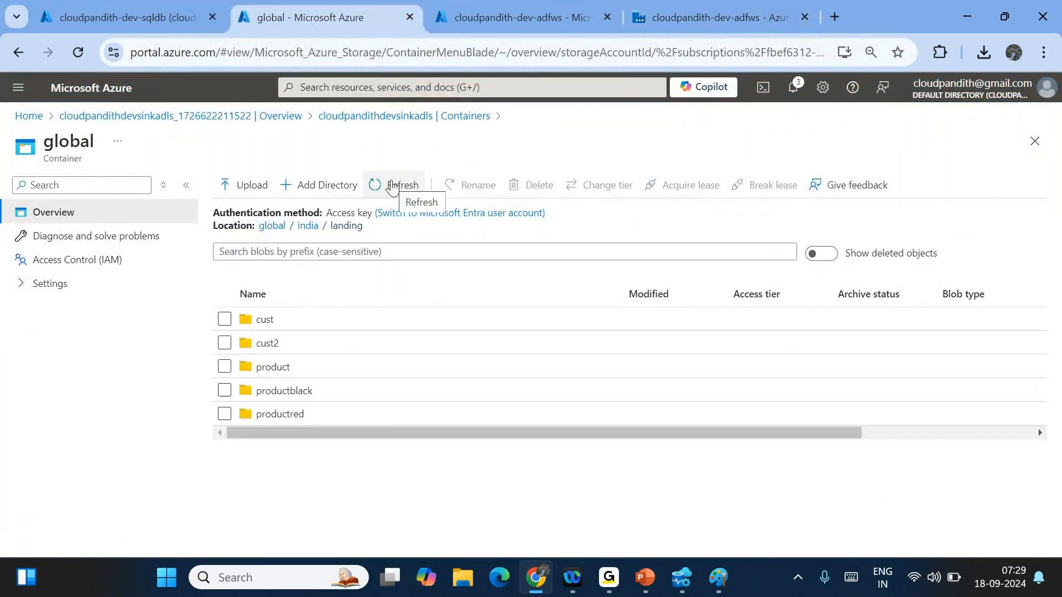
{"action": "left_click", "coordinate": [307, 396]}
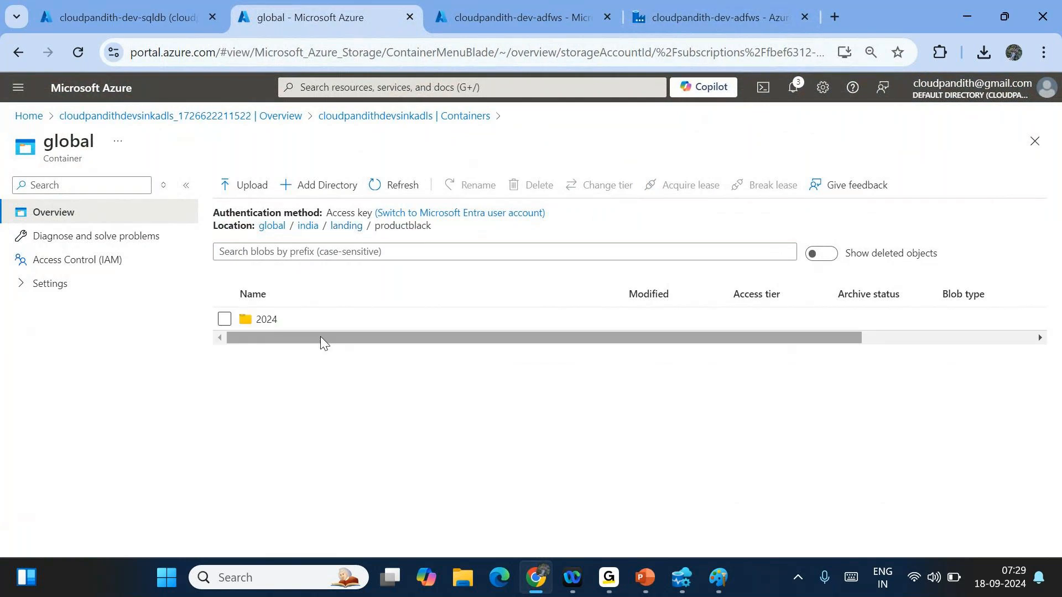
{"action": "left_click", "coordinate": [293, 320]}
{"action": "left_click", "coordinate": [294, 321]}
- View the new CSV to confirm it holds Black products, then return to Data Factory
{"action": "left_click", "coordinate": [395, 319]}
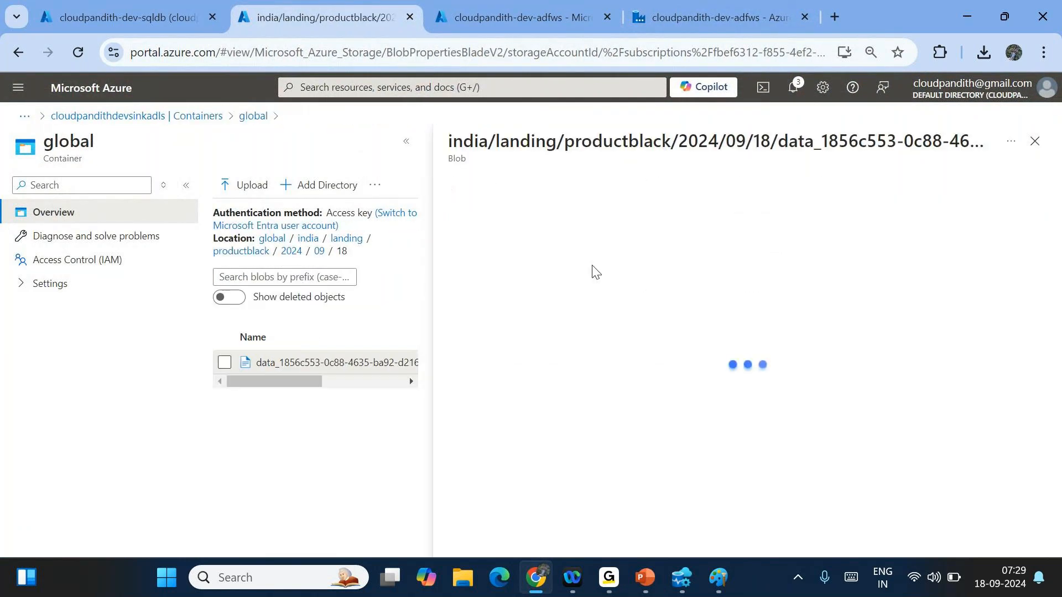
{"action": "left_click", "coordinate": [584, 219]}
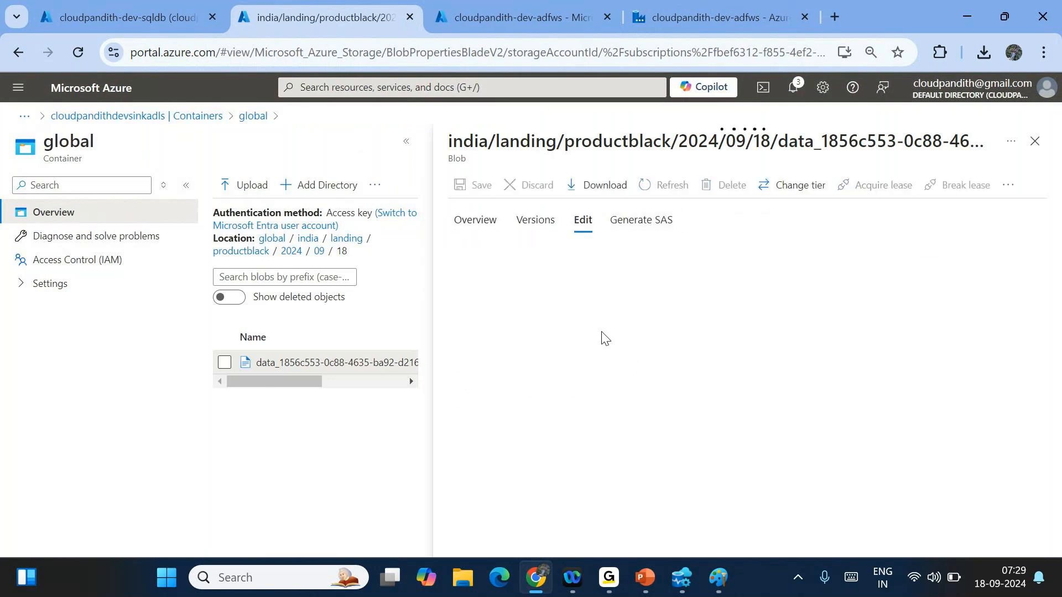
{"action": "scroll", "coordinate": [621, 414], "scroll_direction": "down", "scroll_amount": 7}
{"action": "scroll", "coordinate": [750, 366], "scroll_direction": "up", "scroll_amount": 5}
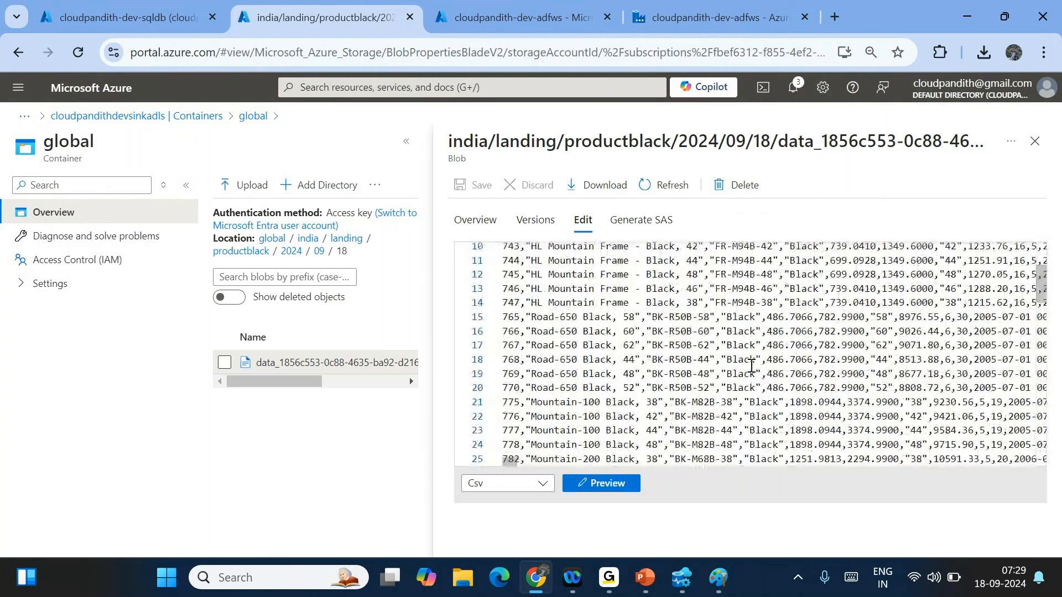
{"action": "left_click", "coordinate": [1033, 142]}
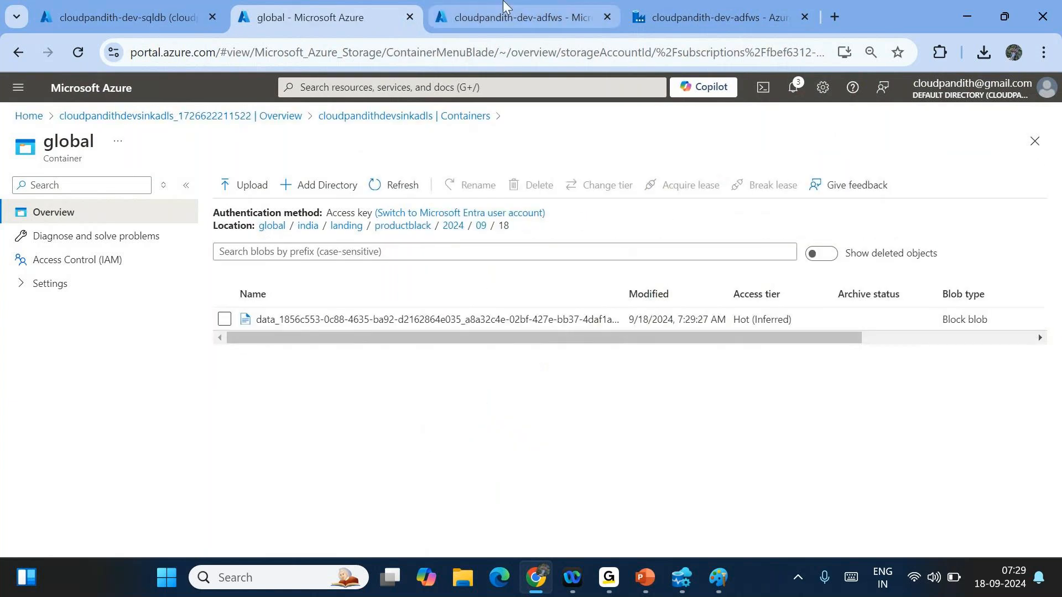
{"action": "left_click", "coordinate": [706, 8]}
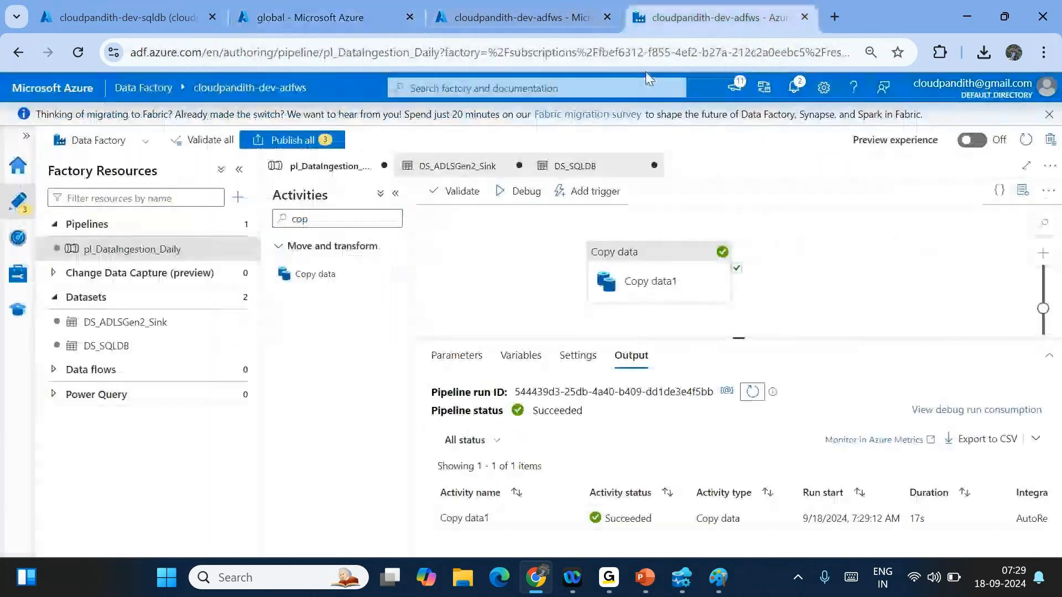
- Switch Copy data1's source to the stored procedure [dbo].[emp_usp]
{"action": "left_click", "coordinate": [650, 289]}
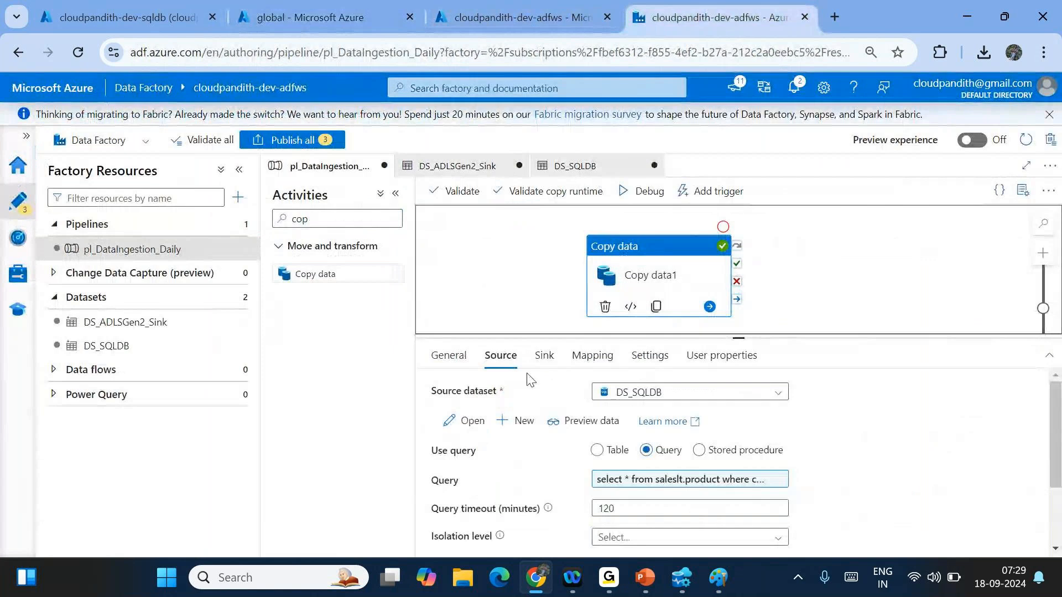
{"action": "left_click", "coordinate": [699, 452]}
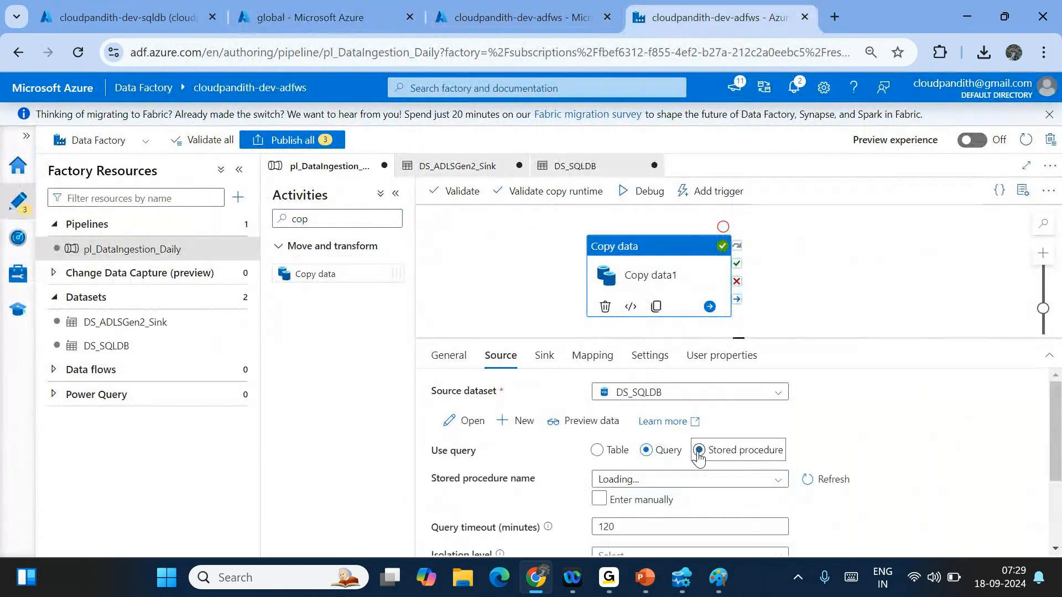
{"action": "left_click", "coordinate": [780, 480]}
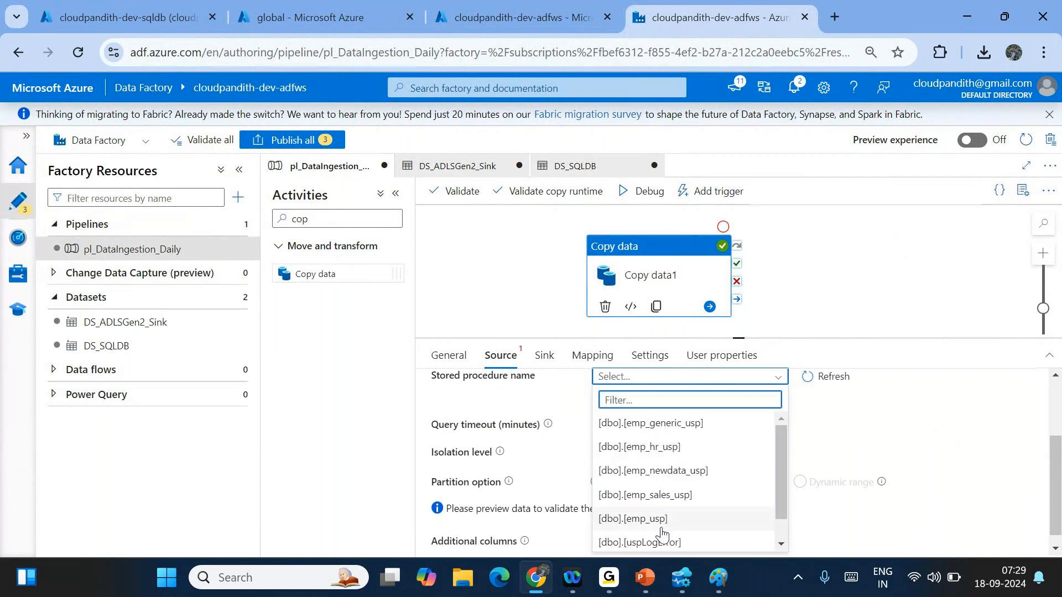
{"action": "left_click", "coordinate": [616, 520]}
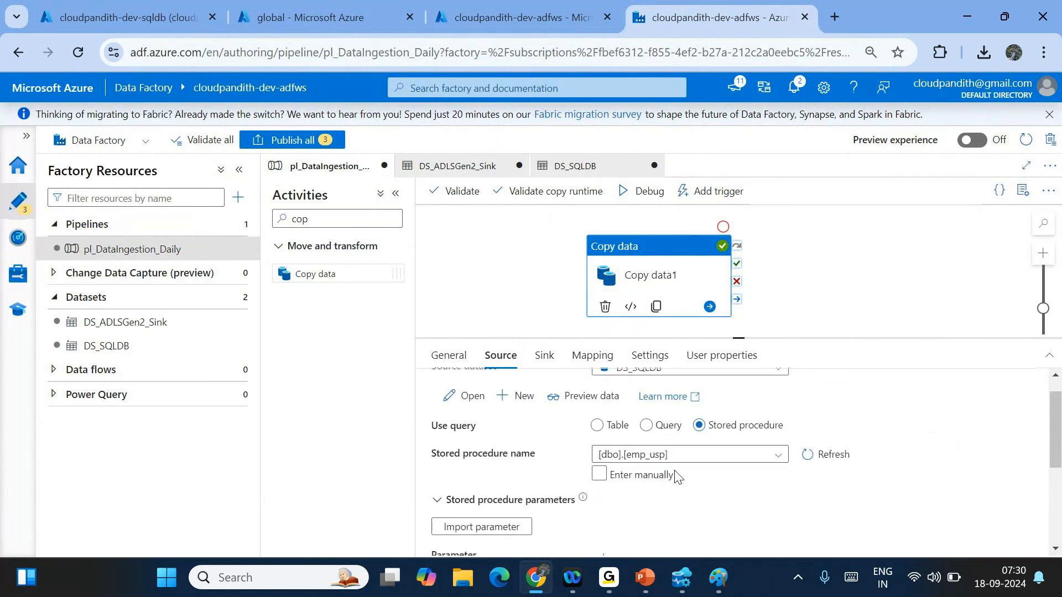
- Import the [dbo].[emp_usp] stored procedure's parameters
{"action": "left_click", "coordinate": [509, 527]}
{"action": "scroll", "coordinate": [520, 525], "scroll_direction": "down", "scroll_amount": 2}
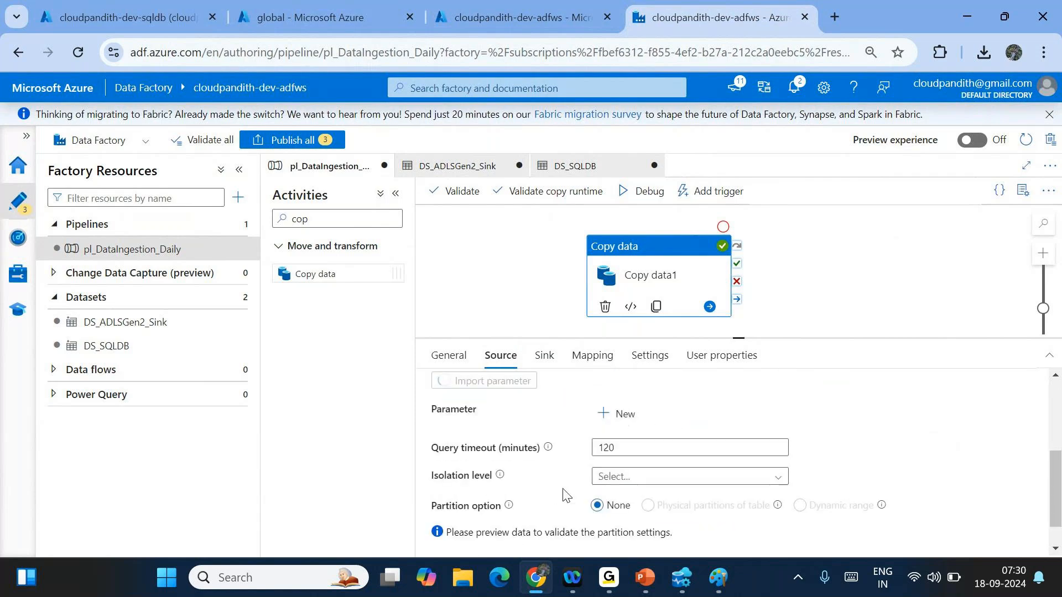
{"action": "scroll", "coordinate": [570, 493], "scroll_direction": "up", "scroll_amount": 1}
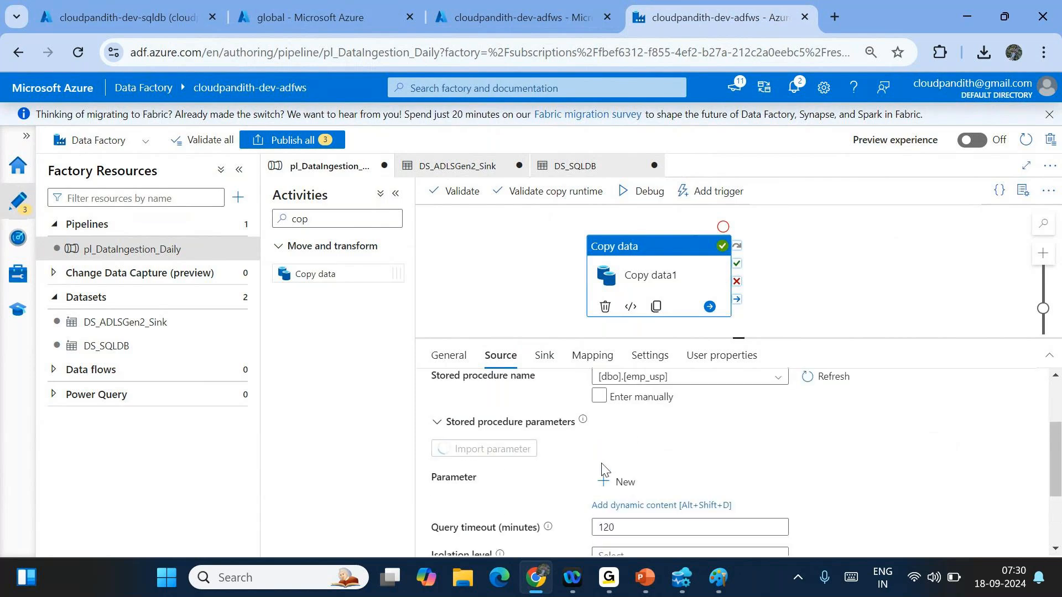
{"action": "scroll", "coordinate": [648, 445], "scroll_direction": "up", "scroll_amount": 2}
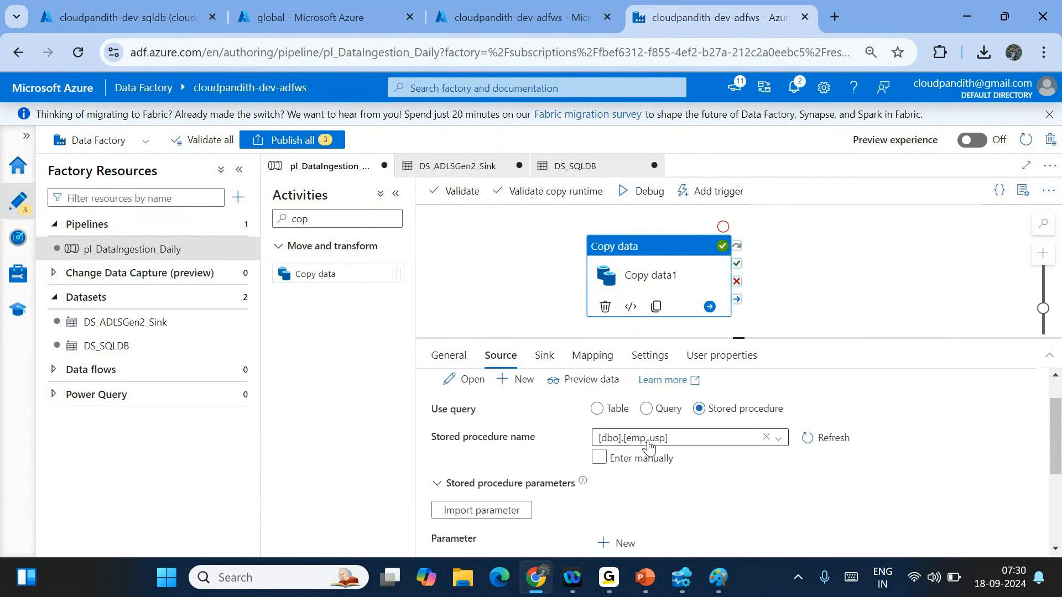
{"action": "left_click", "coordinate": [544, 357]}
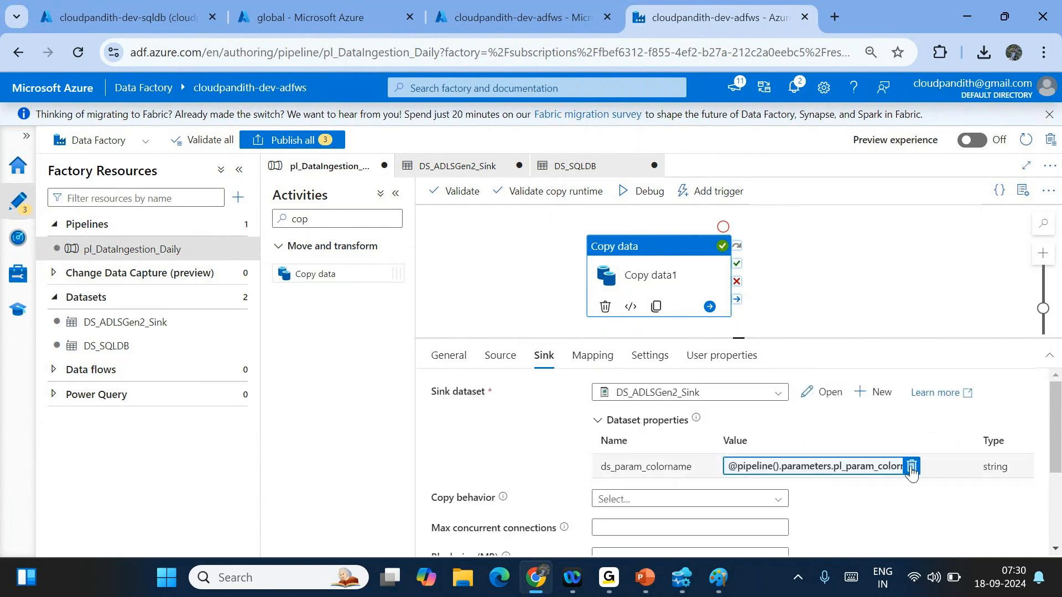
{"action": "left_click", "coordinate": [912, 466]}
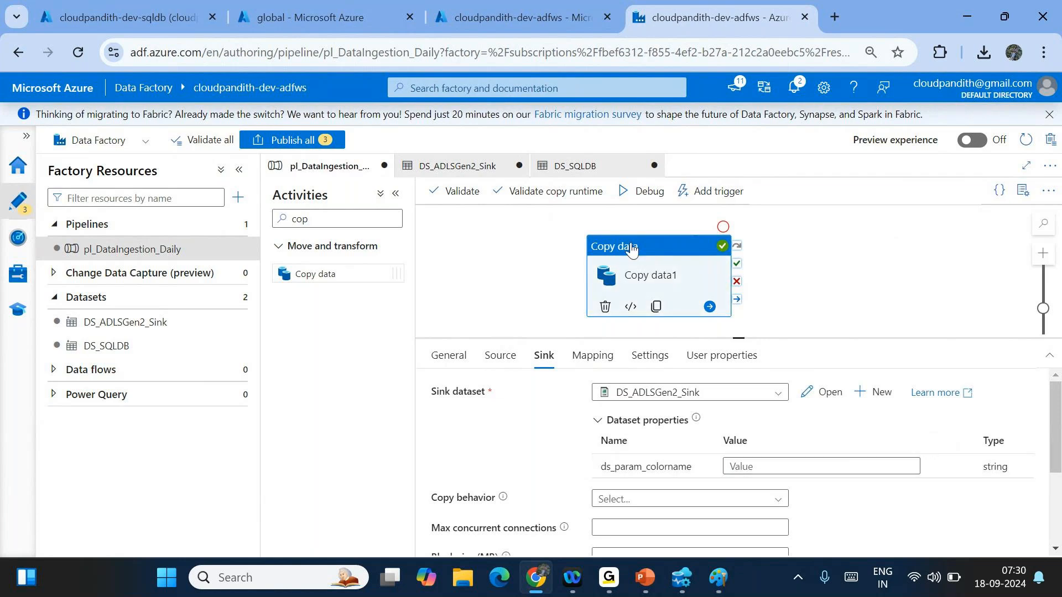
{"action": "left_click", "coordinate": [828, 393]}
{"action": "left_click", "coordinate": [662, 409]}
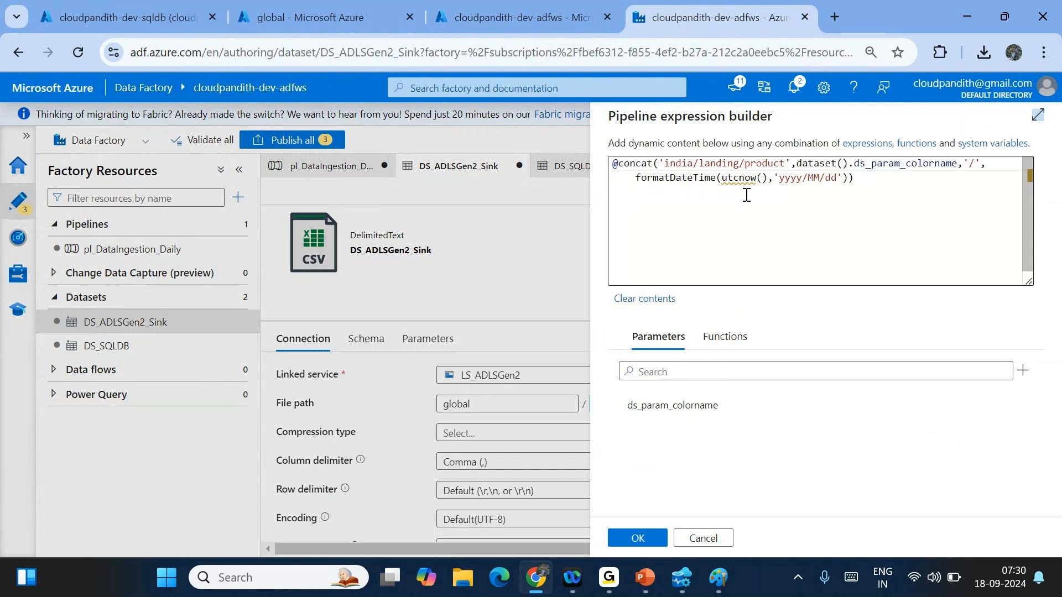
{"action": "double_click", "coordinate": [765, 164]}
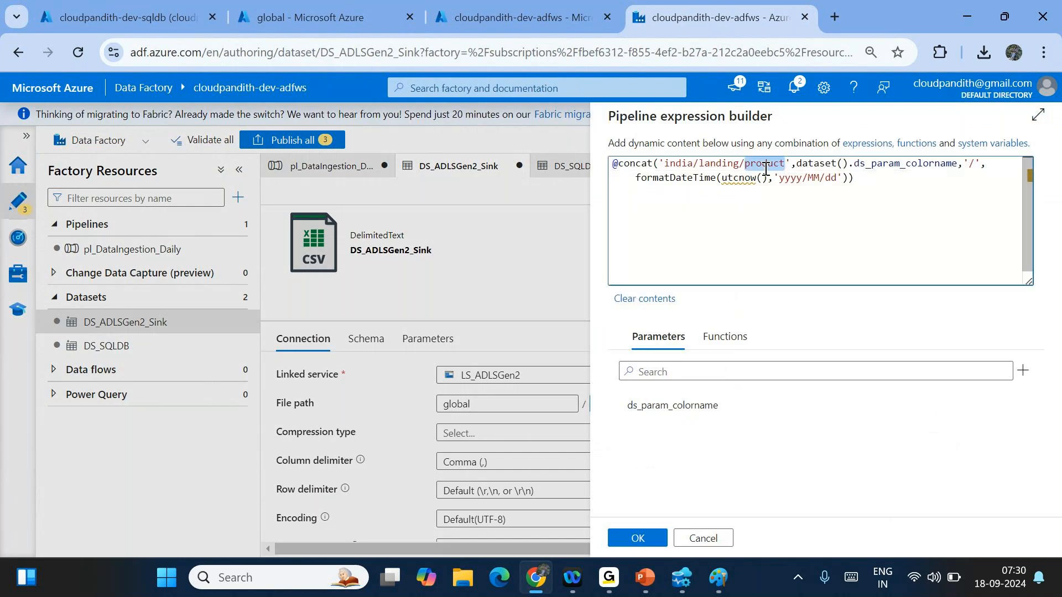
{"action": "type", "text": "emp"}
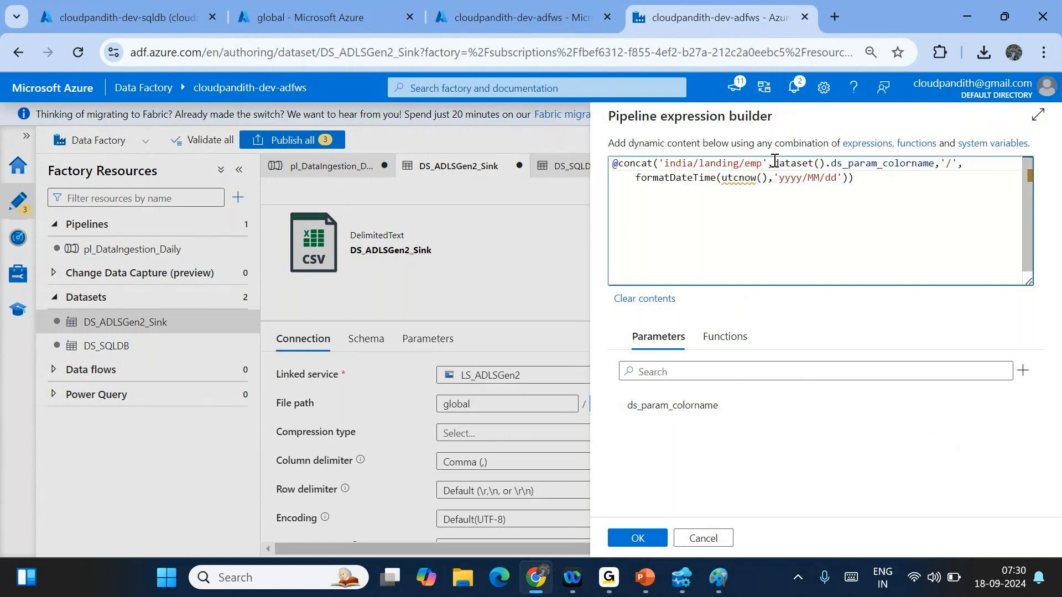
{"action": "left_click_drag", "start_coordinate": [774, 160], "coordinate": [939, 163]}
{"action": "key", "text": "BackSpace"}
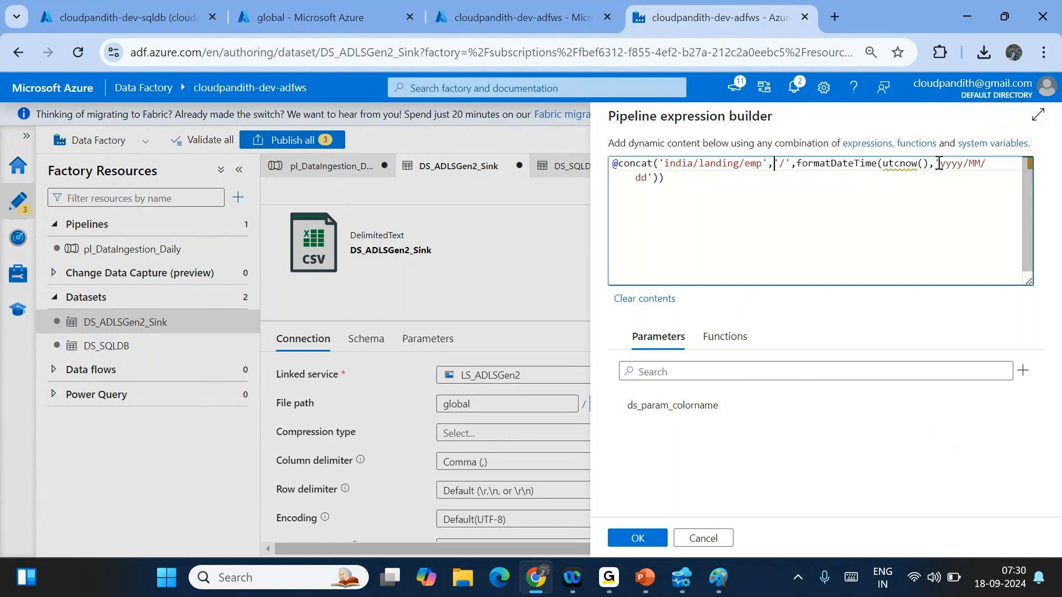
{"action": "type", "text": "/"}
{"action": "key", "text": "Right"}
{"action": "key", "text": "Right"}
{"action": "key", "text": "Right"}
{"action": "key", "text": "Right"}
{"action": "key", "text": "BackSpace"}
{"action": "key", "text": "BackSpace"}
{"action": "key", "text": "BackSpace"}
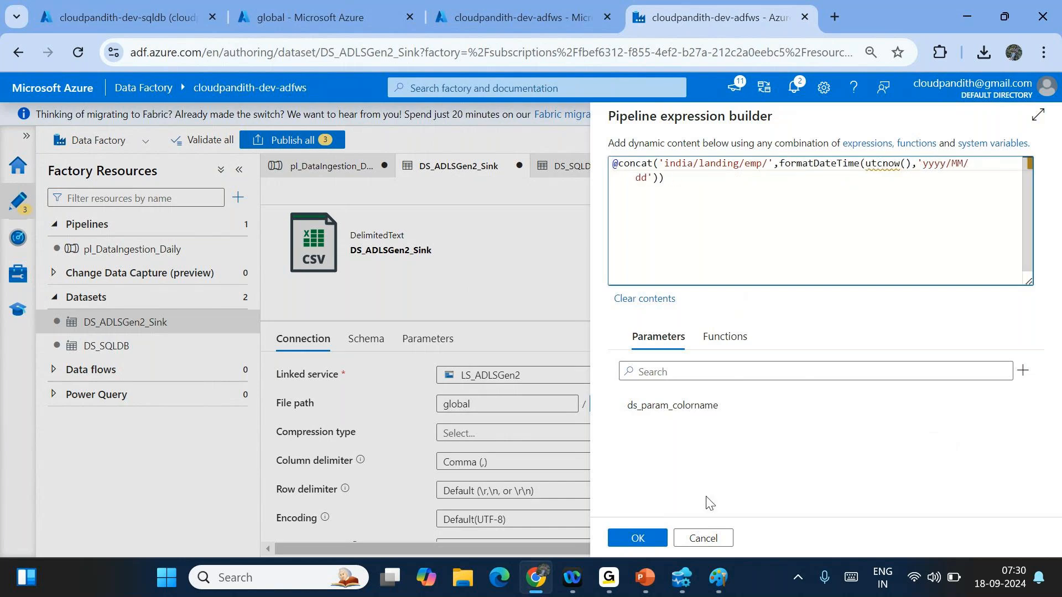
{"action": "left_click", "coordinate": [637, 538]}
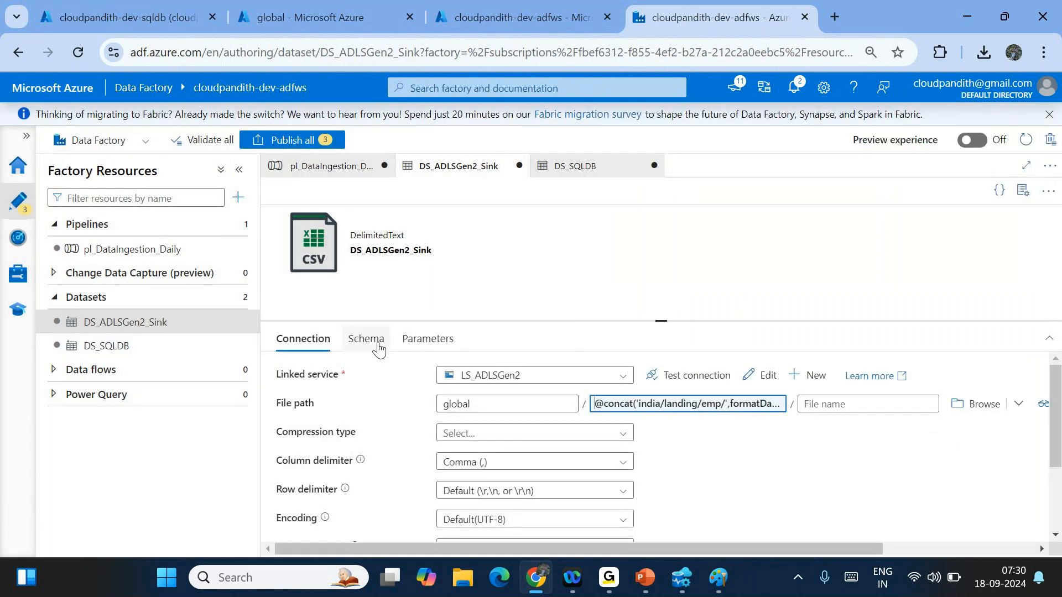
- Delete ds_param_colorname from the sink dataset and return to pl_DataIngestion_Daily
{"action": "left_click", "coordinate": [438, 344]}
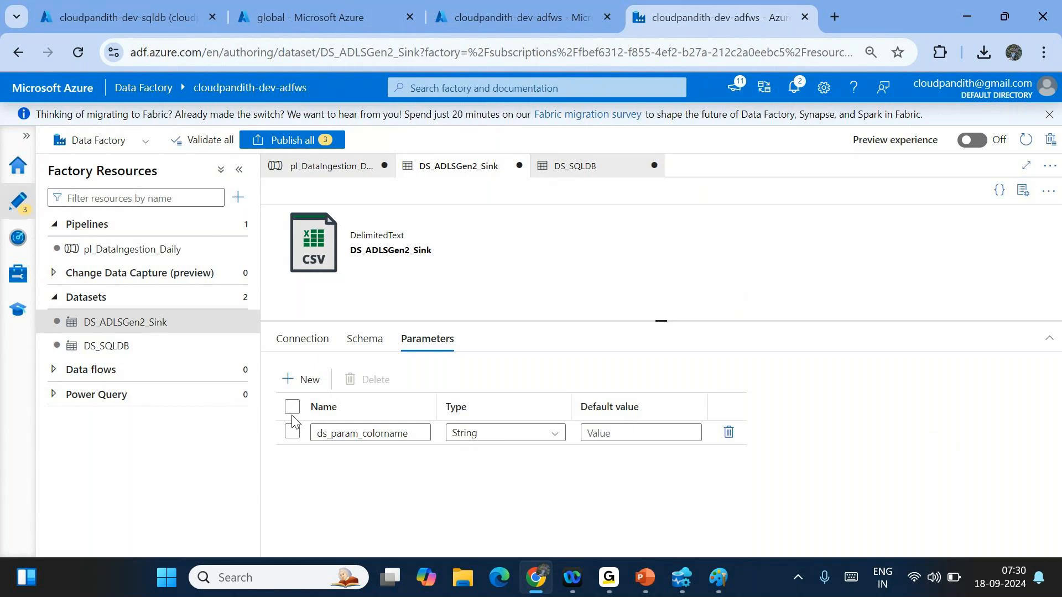
{"action": "left_click", "coordinate": [292, 408]}
{"action": "left_click", "coordinate": [376, 379]}
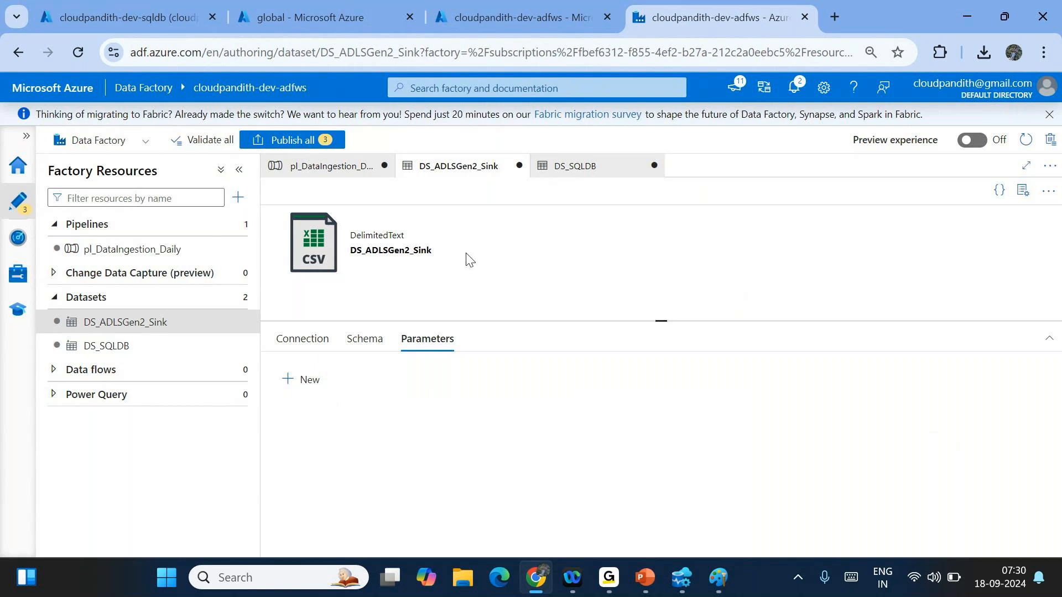
{"action": "left_click", "coordinate": [593, 165]}
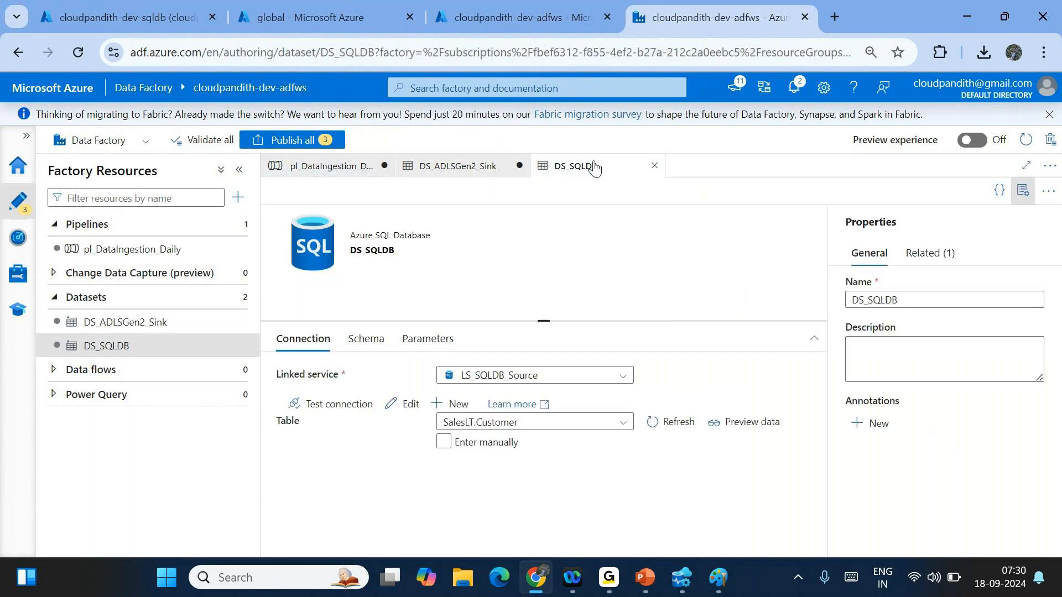
{"action": "left_click", "coordinate": [354, 165]}
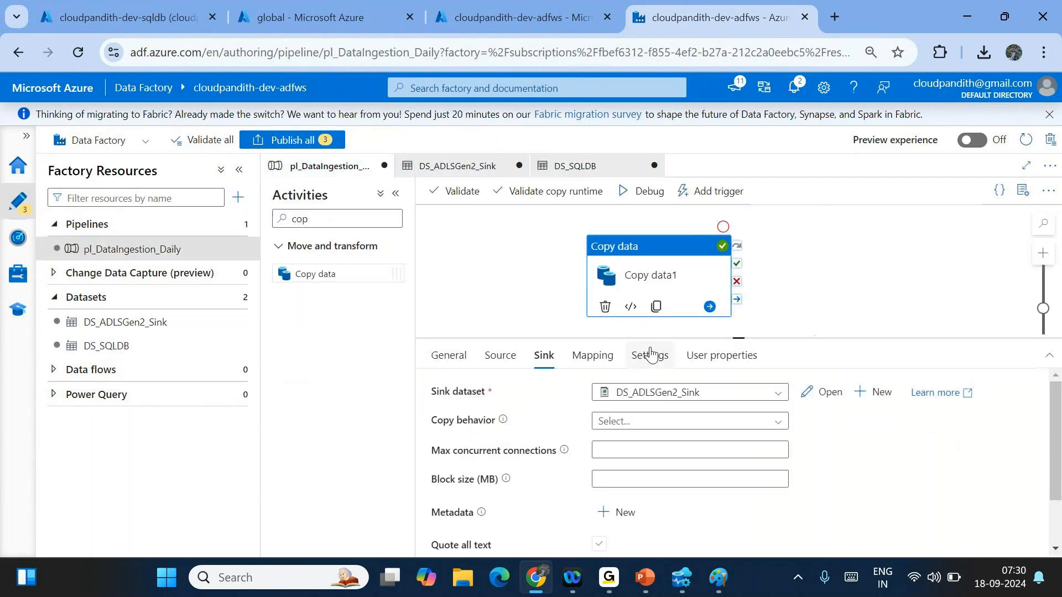
- Review Copy data1's source and general settings, trying a debug run then cancelling it
{"action": "left_click", "coordinate": [500, 355]}
{"action": "scroll", "coordinate": [669, 509], "scroll_direction": "down", "scroll_amount": 1}
{"action": "left_click", "coordinate": [647, 252]}
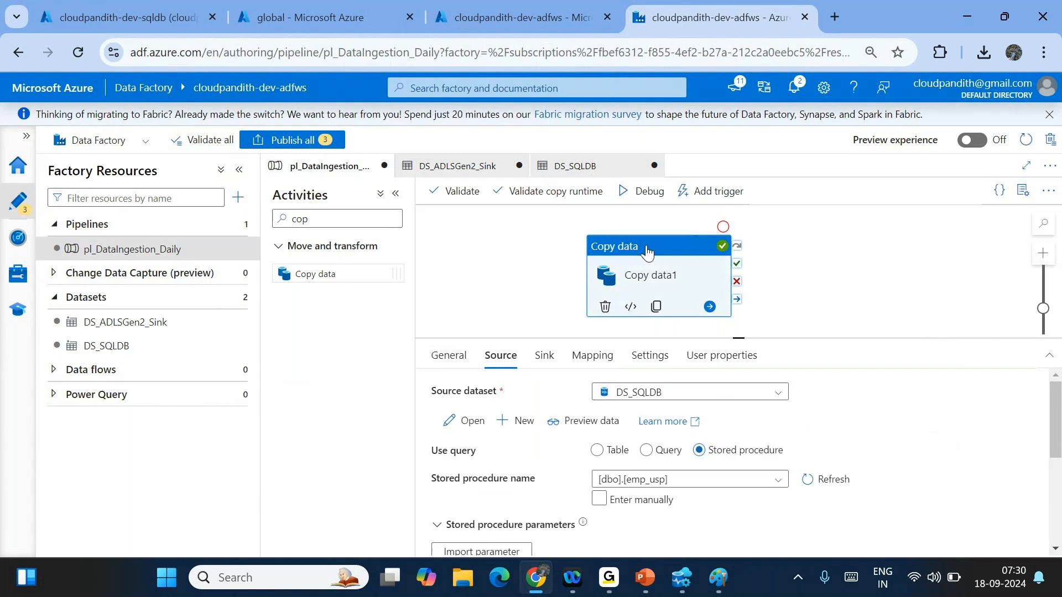
{"action": "left_click", "coordinate": [644, 191]}
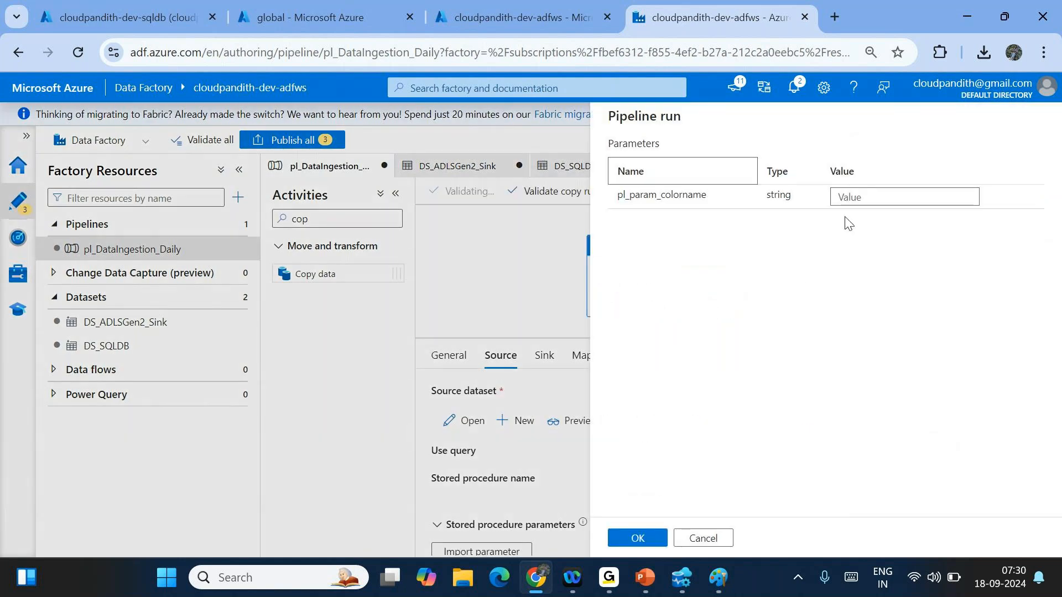
{"action": "left_click", "coordinate": [718, 537]}
{"action": "left_click", "coordinate": [448, 355]}
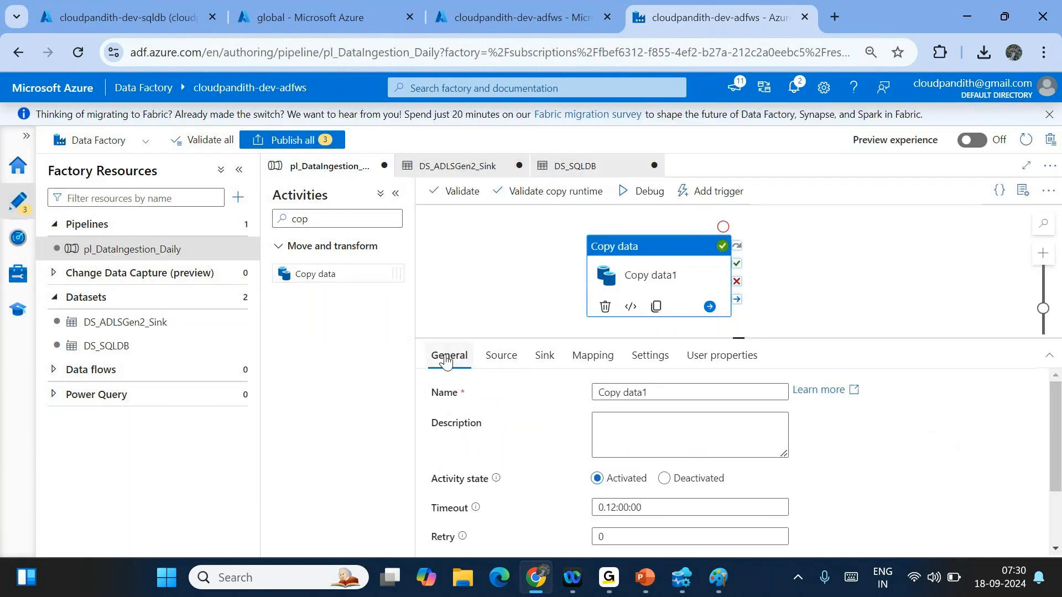
{"action": "scroll", "coordinate": [550, 474], "scroll_direction": "down", "scroll_amount": 2}
{"action": "scroll", "coordinate": [548, 477], "scroll_direction": "up", "scroll_amount": 2}
{"action": "left_click", "coordinate": [506, 286]}
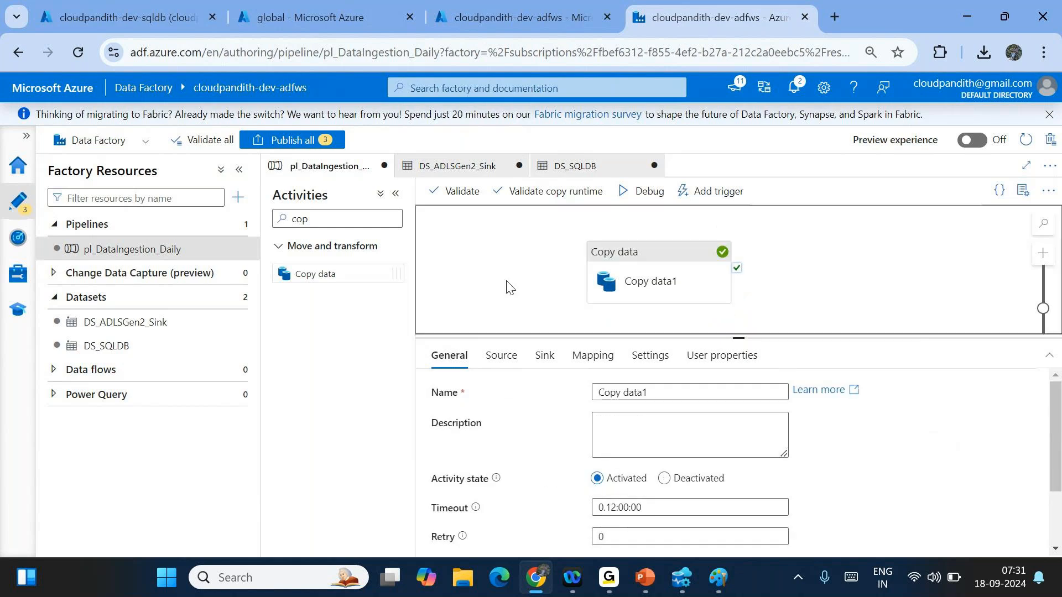
- Delete the pl_param_colorname parameter from the pipeline
{"action": "left_click", "coordinate": [457, 355]}
{"action": "left_click", "coordinate": [447, 449]}
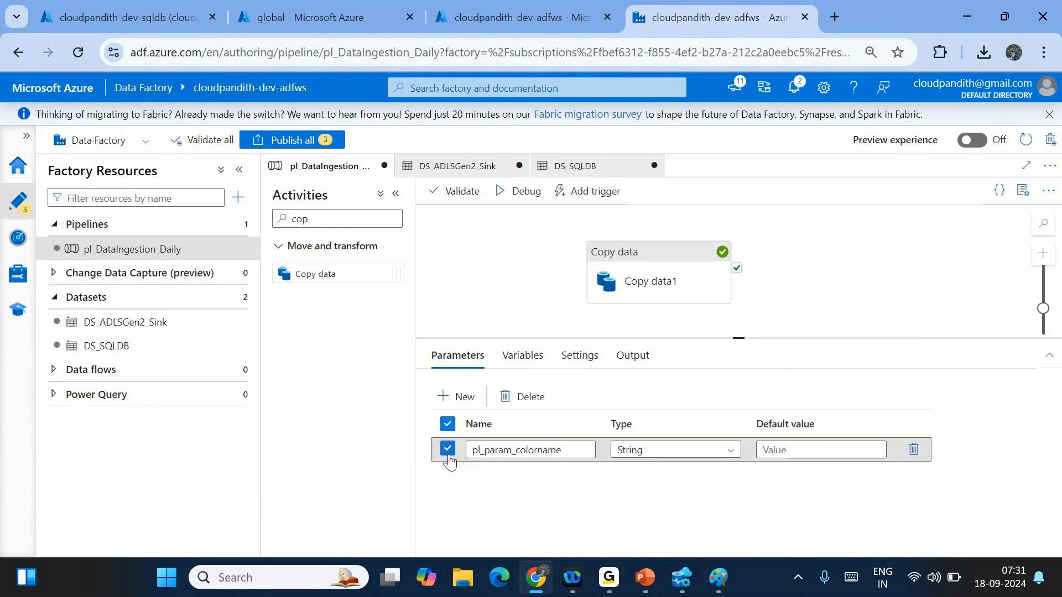
{"action": "right_click", "coordinate": [449, 455]}
{"action": "left_click", "coordinate": [516, 509]}
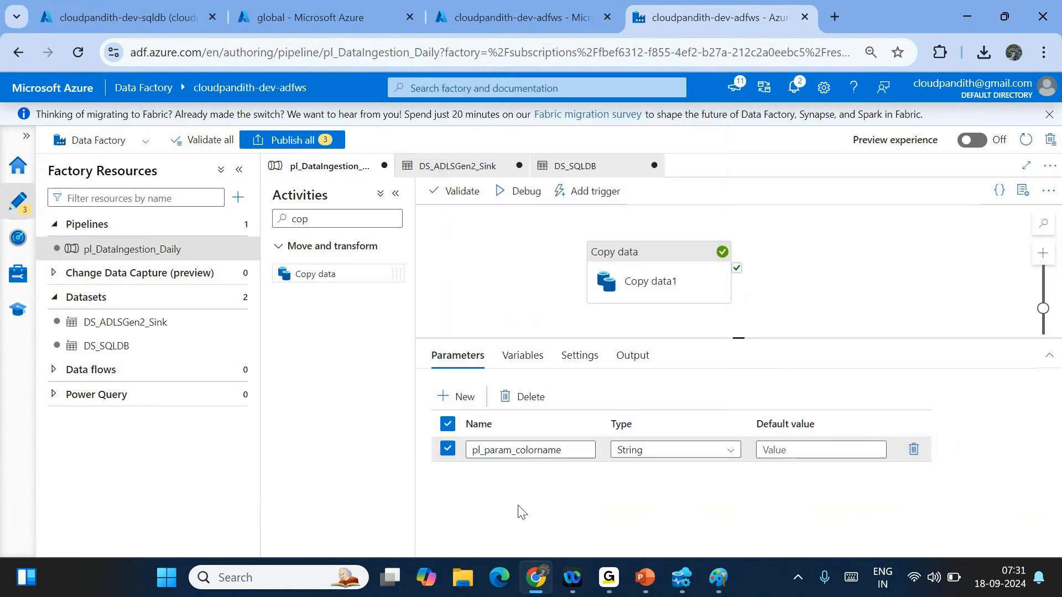
{"action": "left_click", "coordinate": [508, 397]}
- Start a debug run and review Copy data1's source and sink settings
{"action": "left_click", "coordinate": [515, 191]}
{"action": "left_click", "coordinate": [808, 245]}
{"action": "left_click", "coordinate": [642, 275]}
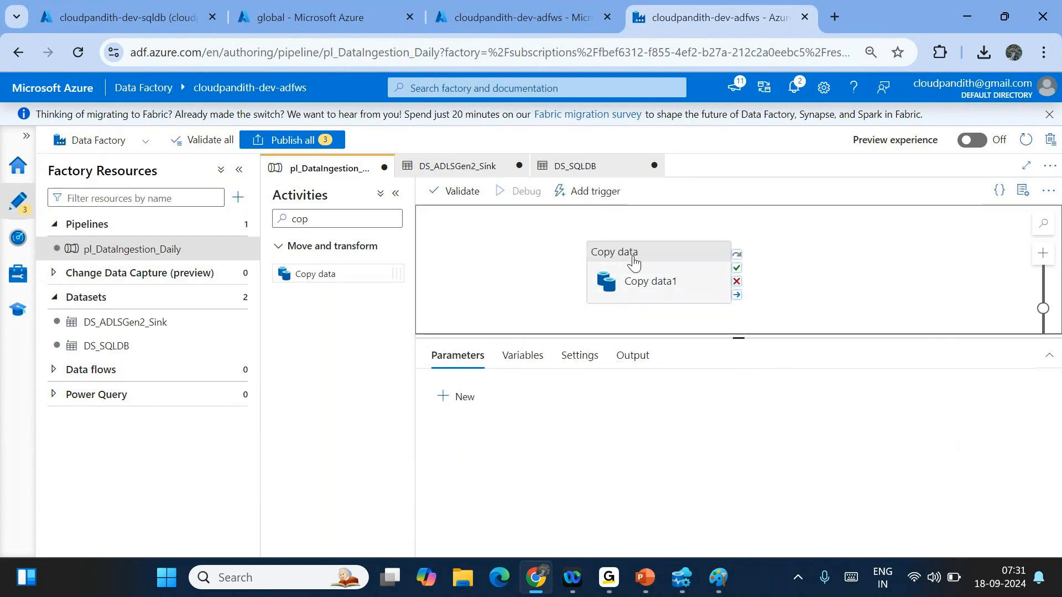
{"action": "left_click", "coordinate": [633, 258]}
{"action": "left_click", "coordinate": [501, 356]}
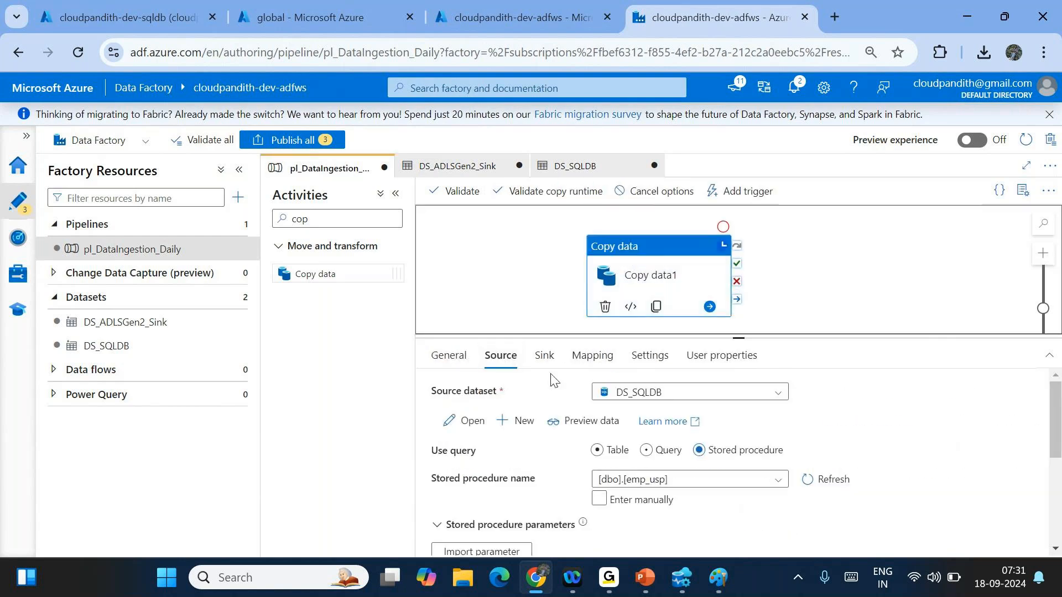
{"action": "left_click", "coordinate": [547, 358]}
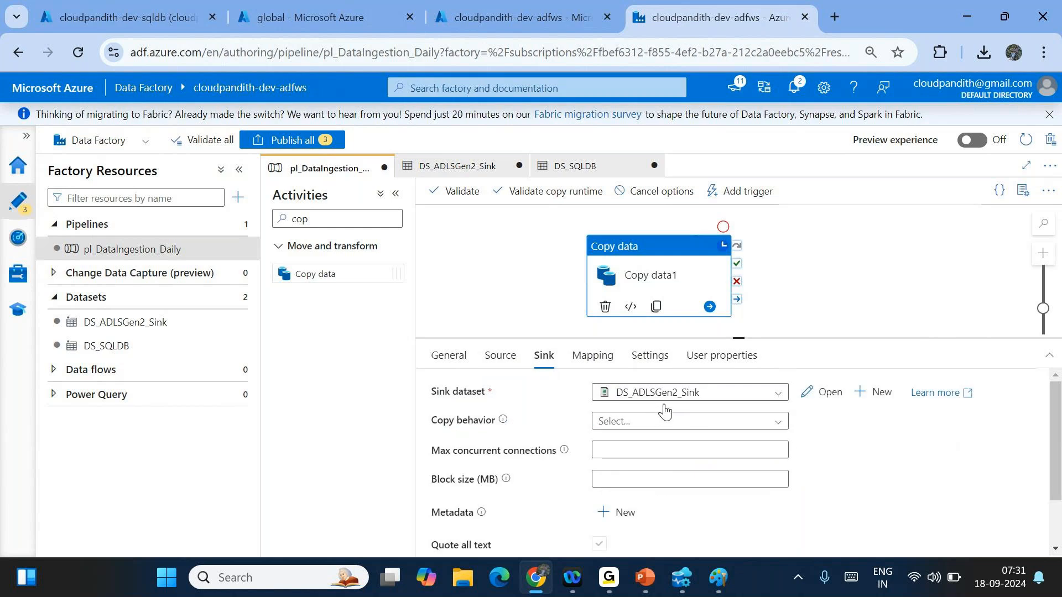
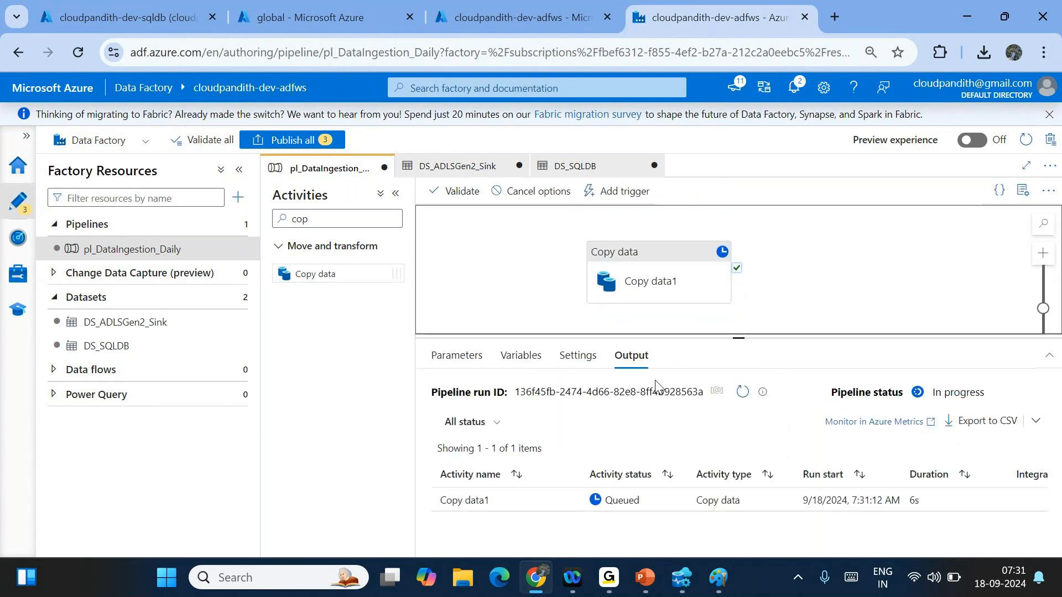
- Refresh the debug output until Copy data1 changes from In progress to Succeeded
{"action": "left_click", "coordinate": [735, 403]}
{"action": "left_click", "coordinate": [735, 402]}
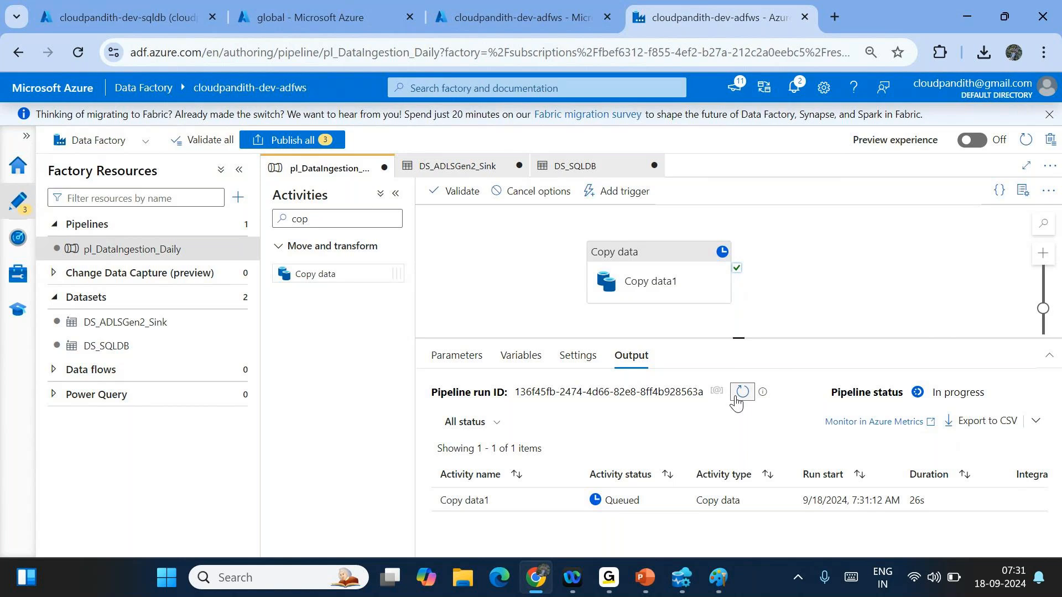
{"action": "left_click", "coordinate": [736, 397]}
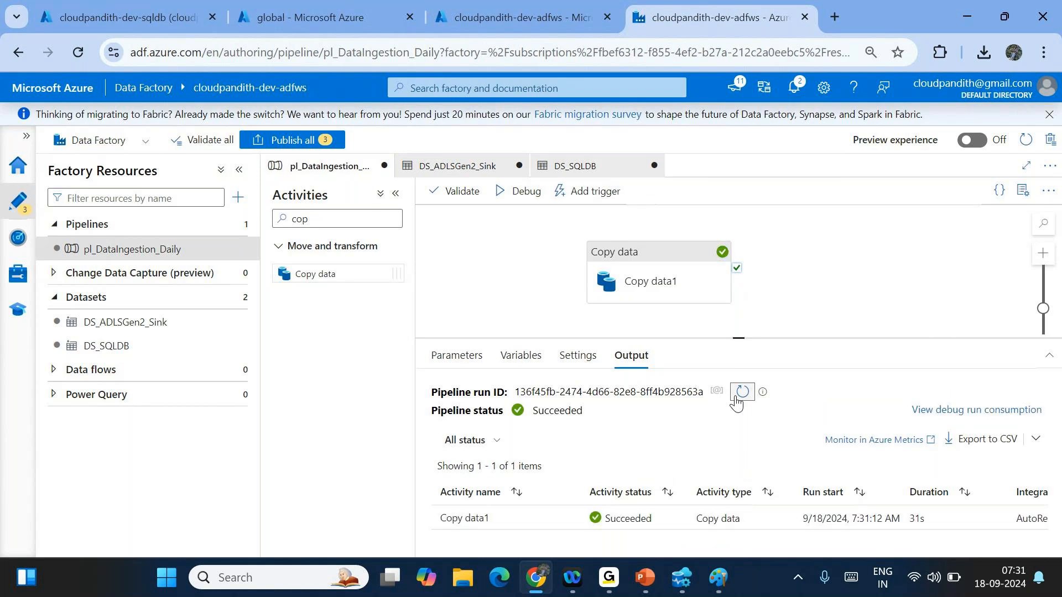
{"action": "left_click", "coordinate": [735, 397]}
- Browse global/india/landing/emp/2024/09/18 to find the new data file, then return to ADF
{"action": "left_click", "coordinate": [309, 17]}
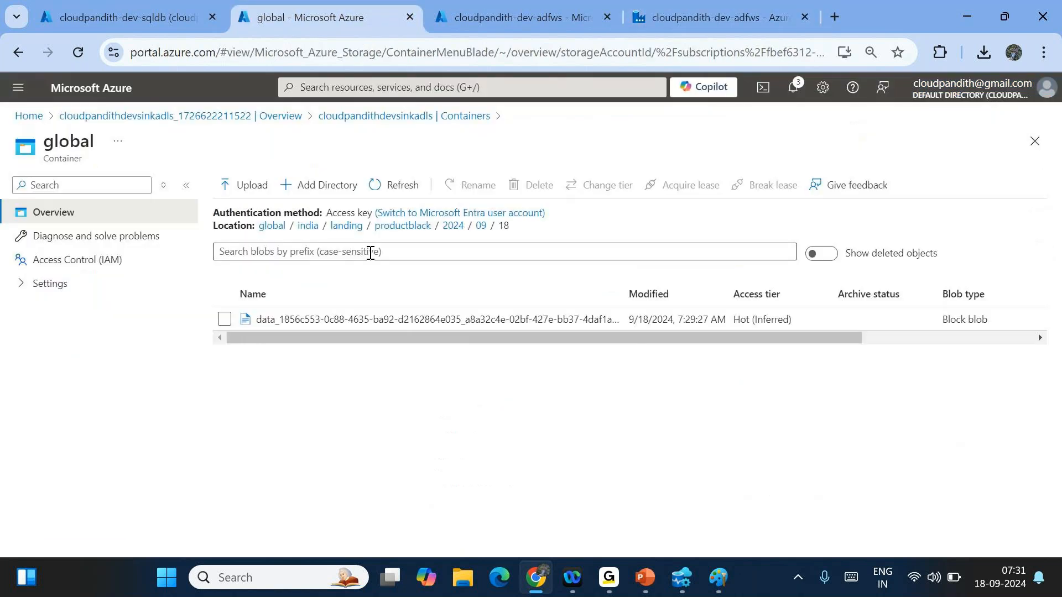
{"action": "left_click", "coordinate": [345, 228]}
{"action": "left_click", "coordinate": [278, 371]}
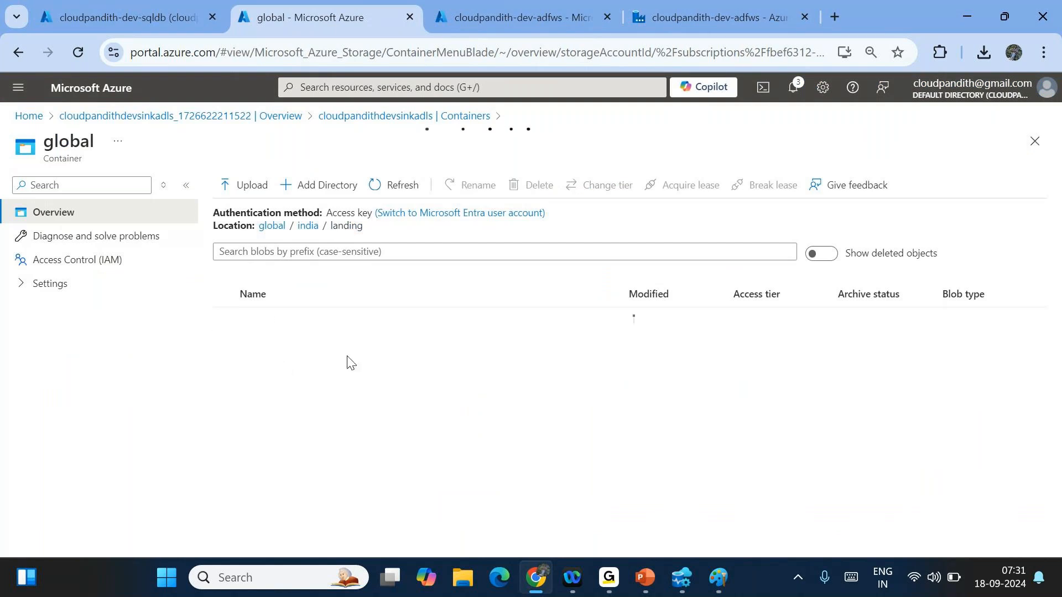
{"action": "left_click", "coordinate": [287, 316]}
{"action": "left_click", "coordinate": [287, 328]}
{"action": "left_click", "coordinate": [289, 329]}
{"action": "left_click", "coordinate": [665, 5]}
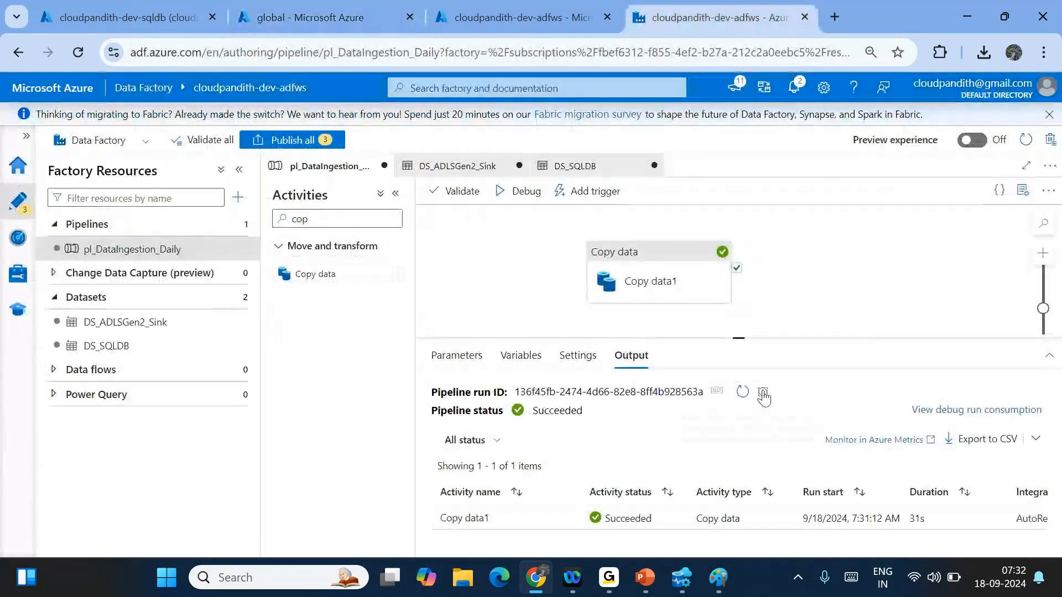
- Source Copy data1 from stored procedure [dbo].[emp_generic_usp] with imported parameter deptname set to HR
{"action": "left_click", "coordinate": [655, 279]}
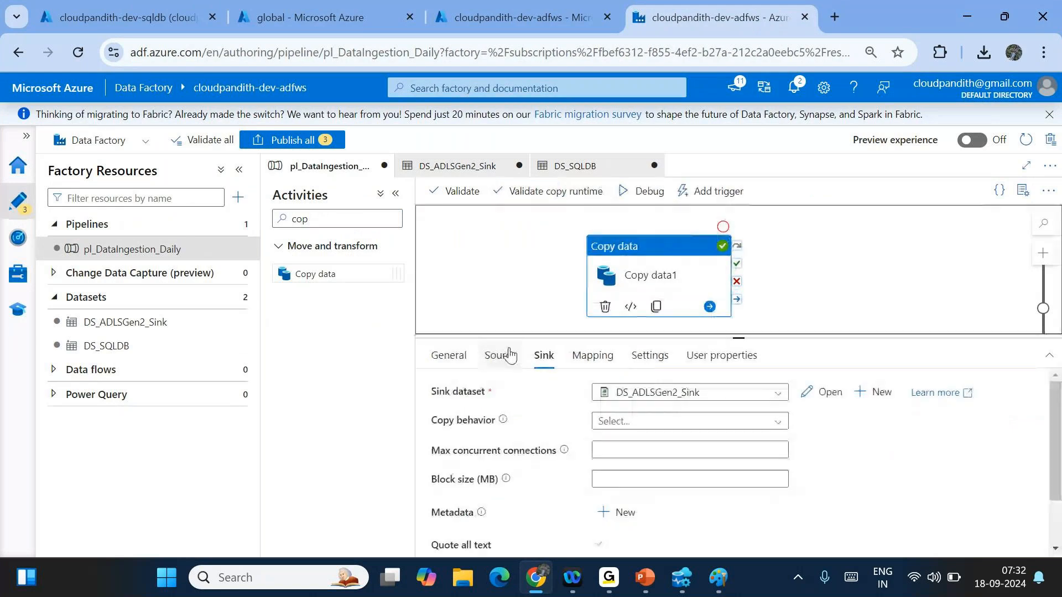
{"action": "left_click", "coordinate": [510, 355]}
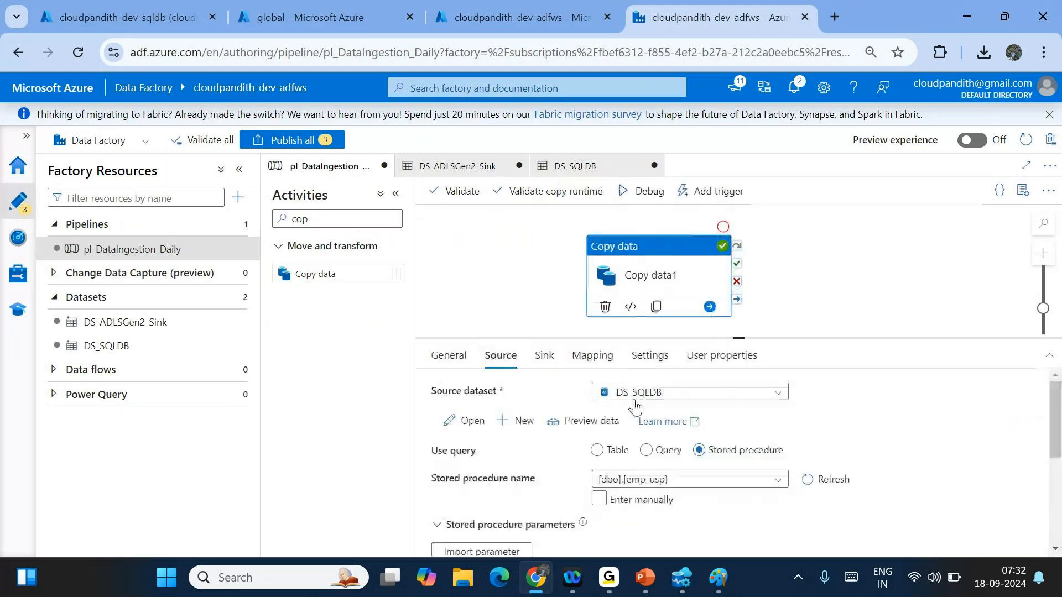
{"action": "left_click", "coordinate": [657, 481]}
{"action": "left_click", "coordinate": [675, 465]}
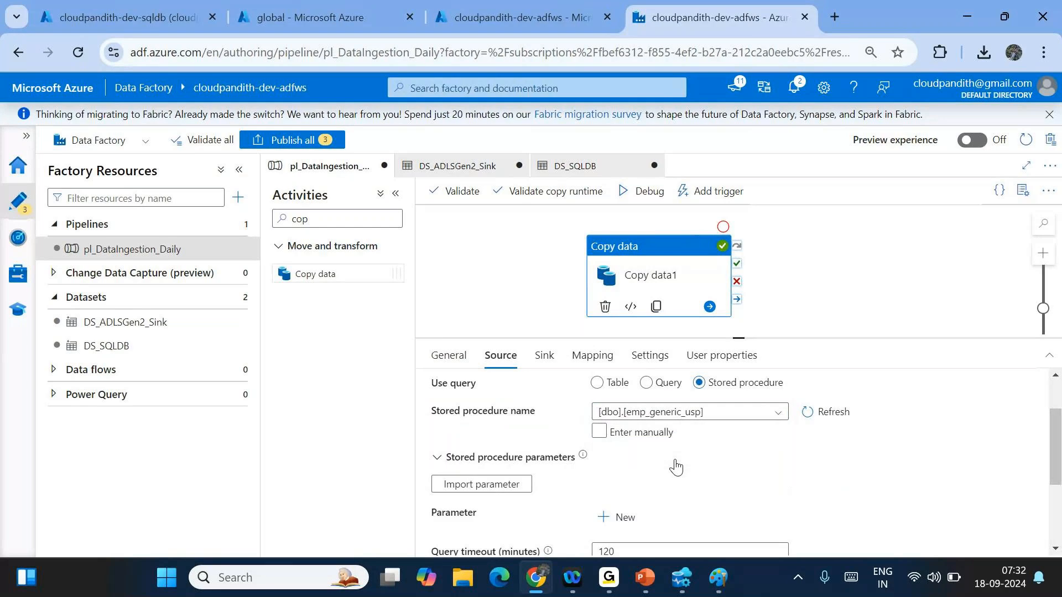
{"action": "left_click", "coordinate": [478, 489]}
{"action": "scroll", "coordinate": [714, 459], "scroll_direction": "down", "scroll_amount": 1}
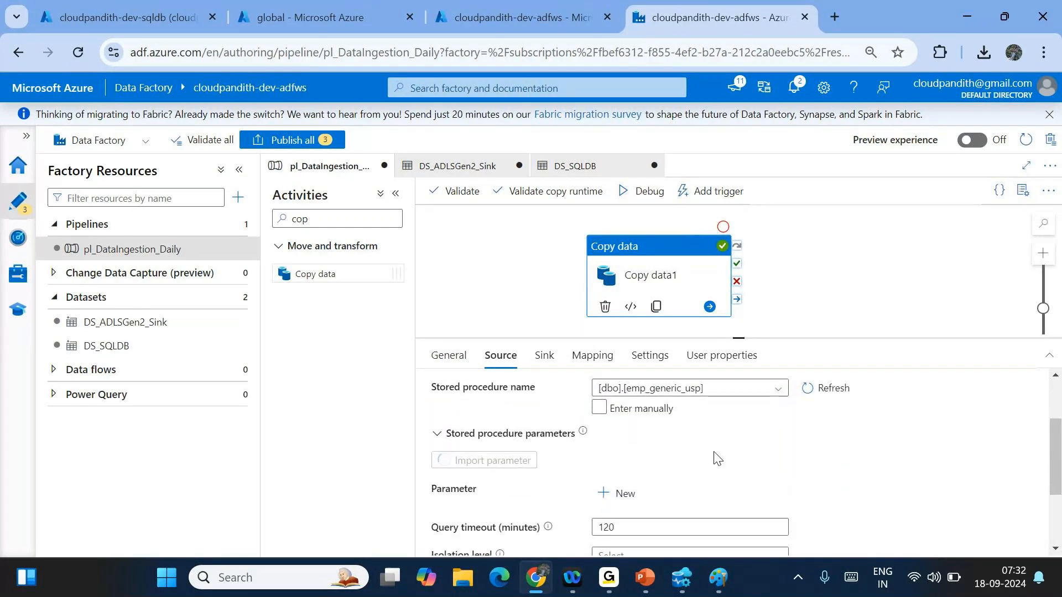
{"action": "scroll", "coordinate": [716, 458], "scroll_direction": "down", "scroll_amount": 1}
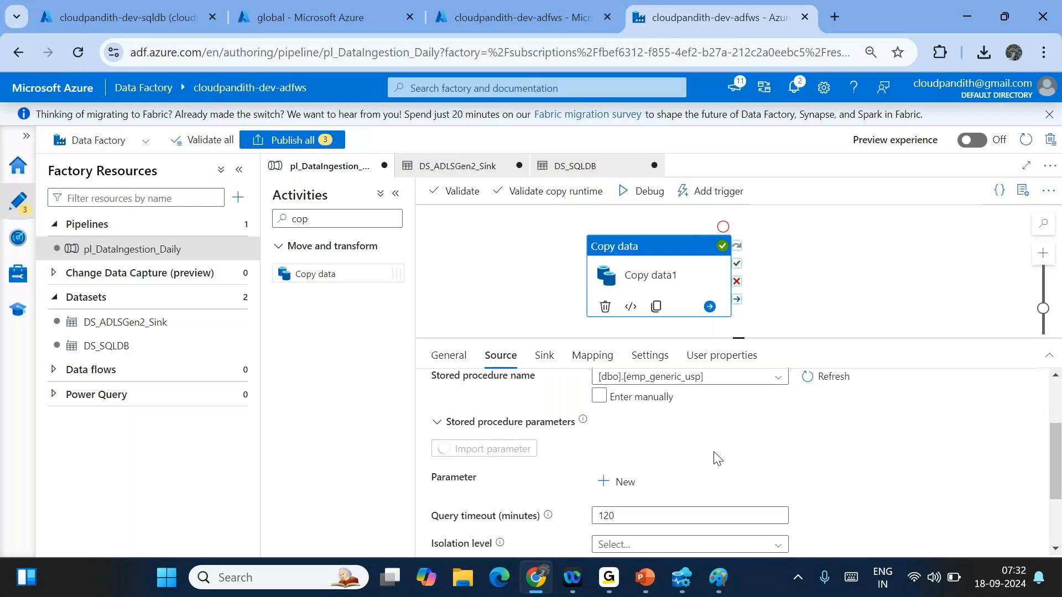
{"action": "scroll", "coordinate": [717, 458], "scroll_direction": "down", "scroll_amount": 3}
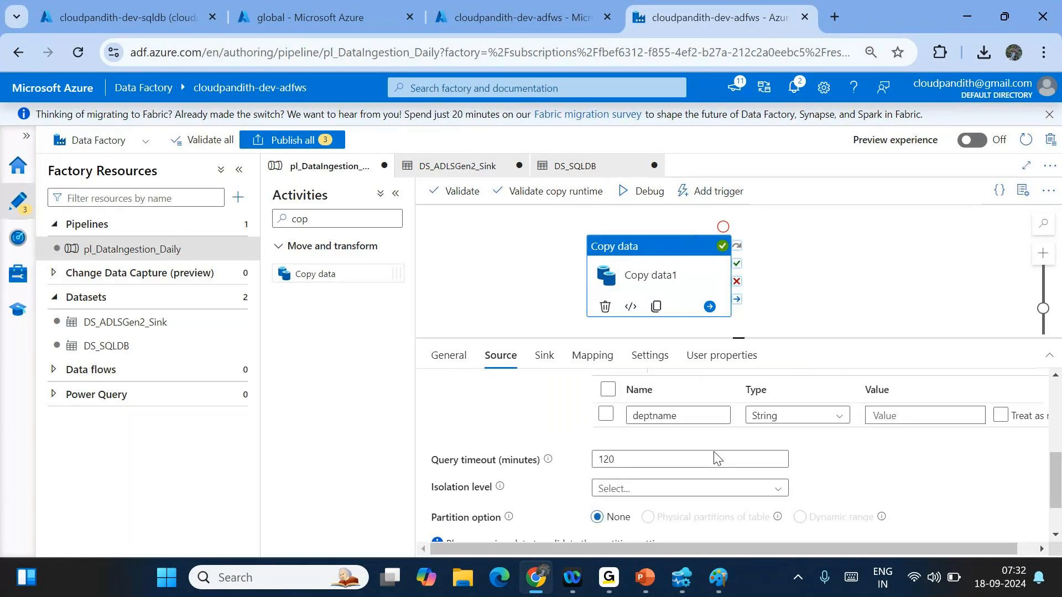
{"action": "scroll", "coordinate": [716, 456], "scroll_direction": "down", "scroll_amount": 1}
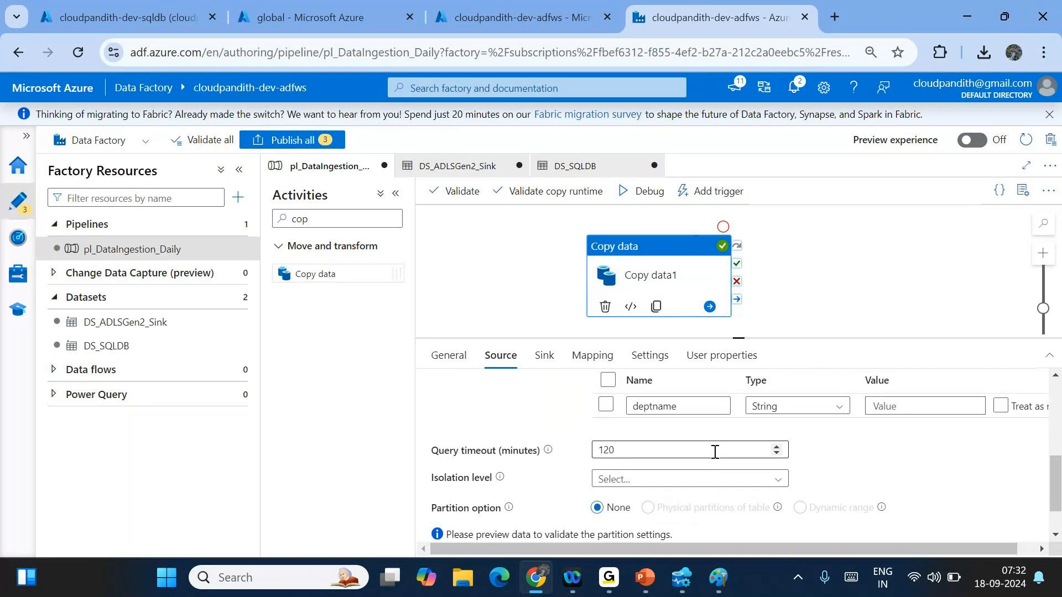
{"action": "left_click", "coordinate": [885, 405]}
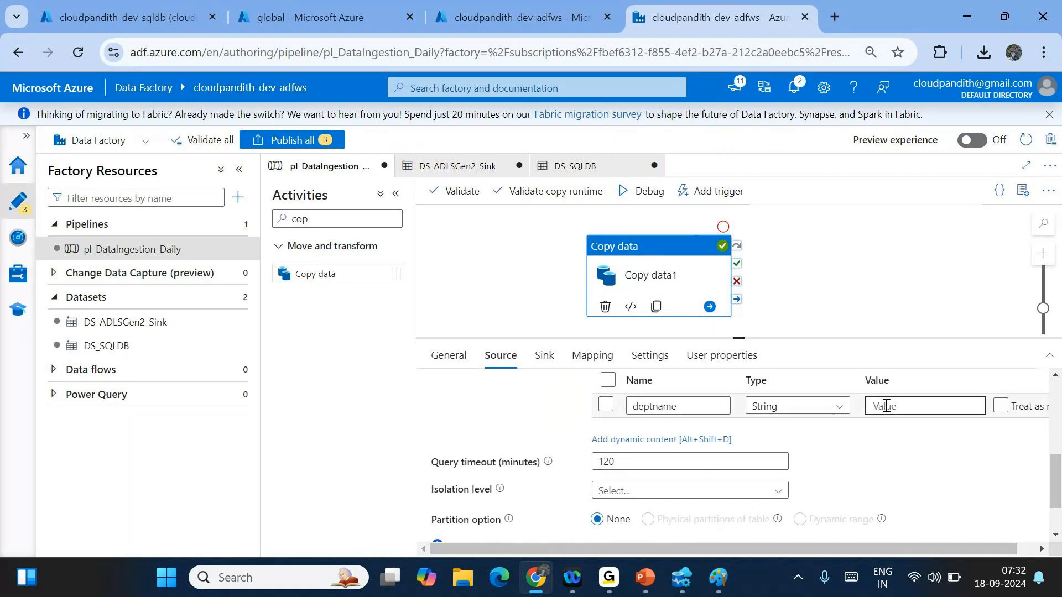
{"action": "left_click", "coordinate": [885, 405]}
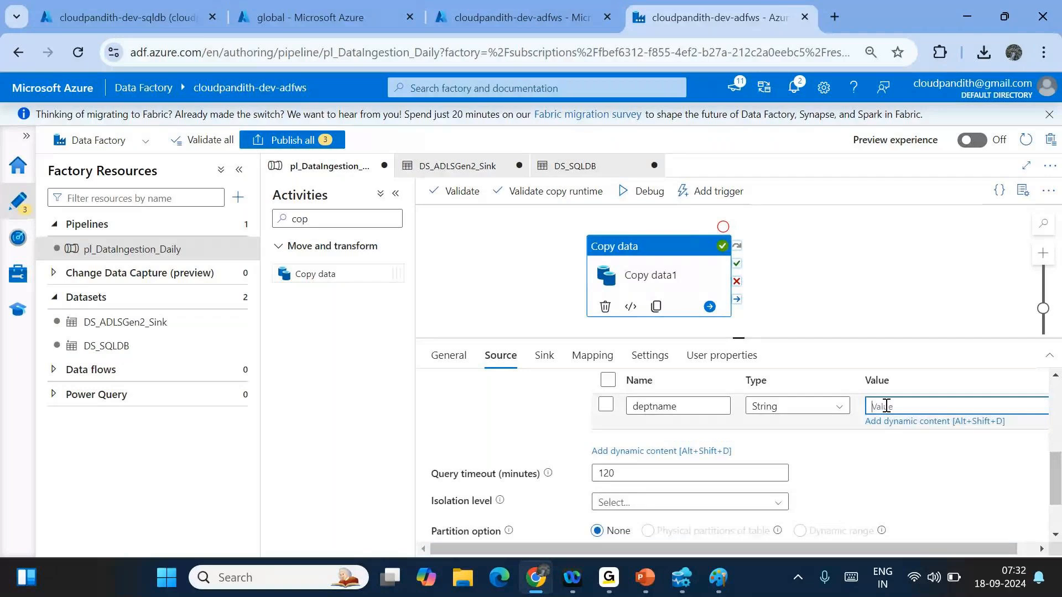
{"action": "type", "text": "HR"}
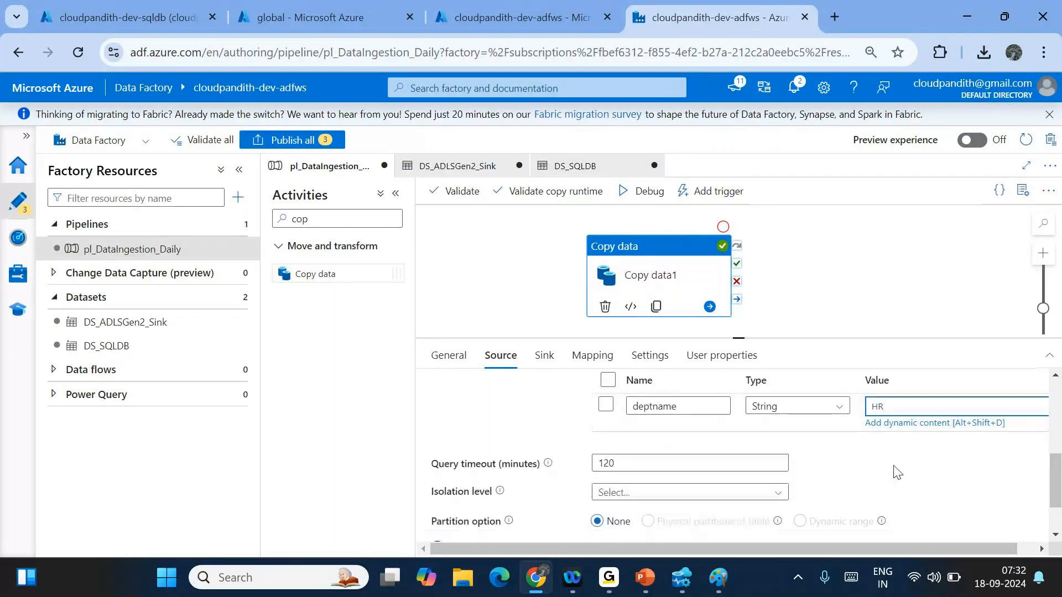
{"action": "left_click", "coordinate": [897, 473]}
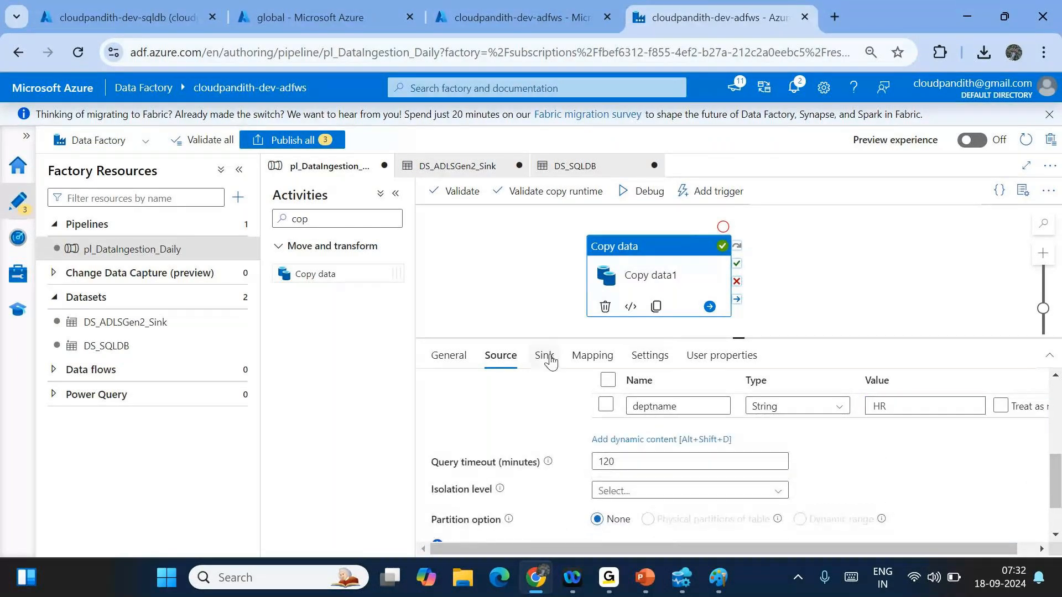
- Change the sink dataset's folder path expression from emp to hremp, then debug the pipeline
{"action": "left_click", "coordinate": [551, 361]}
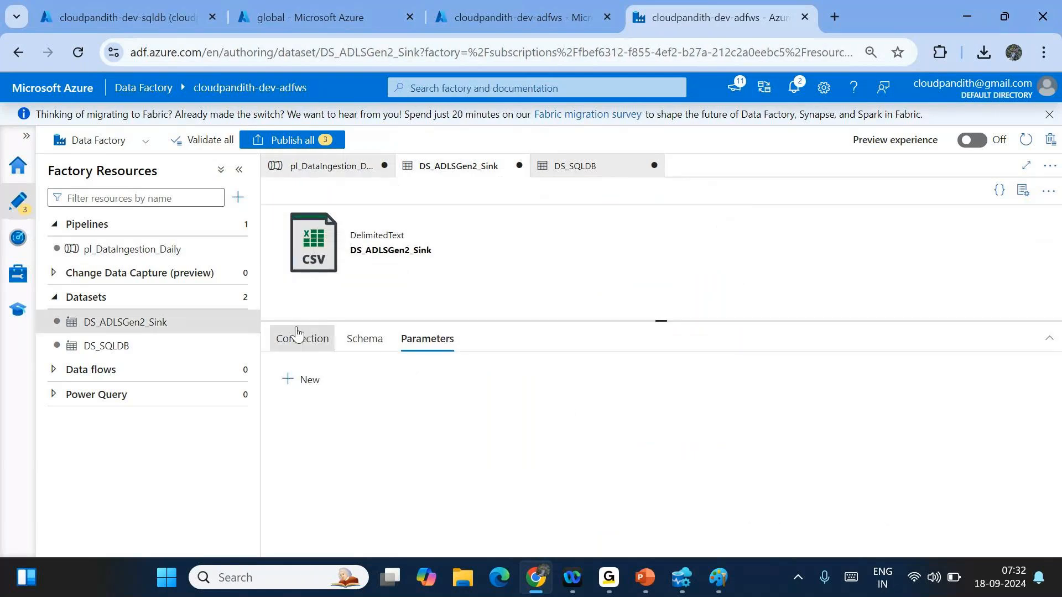
{"action": "left_click", "coordinate": [299, 339]}
{"action": "left_click", "coordinate": [632, 407]}
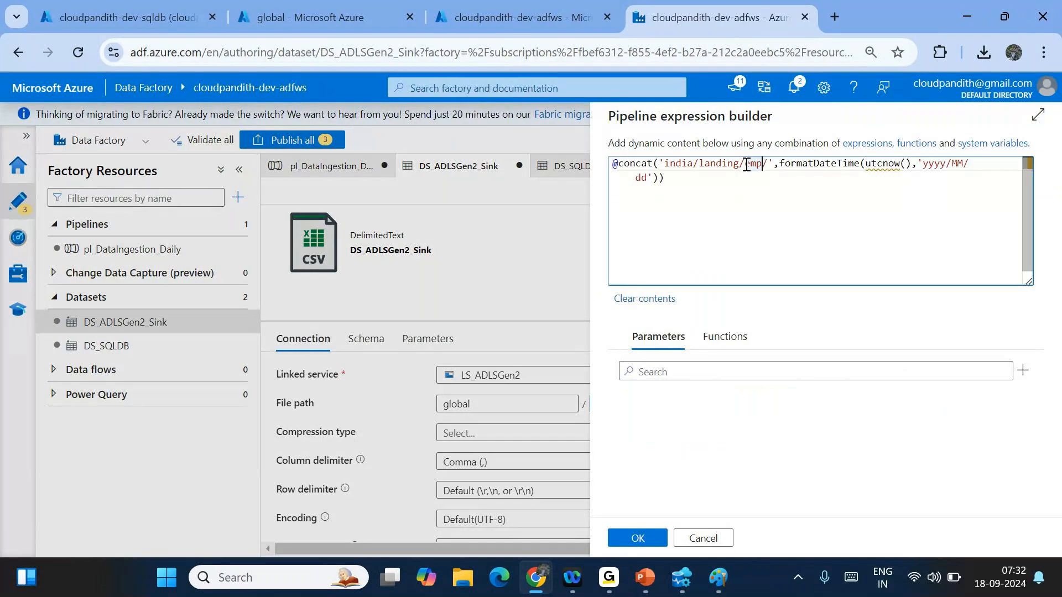
{"action": "left_click", "coordinate": [746, 164]}
{"action": "type", "text": "hr"}
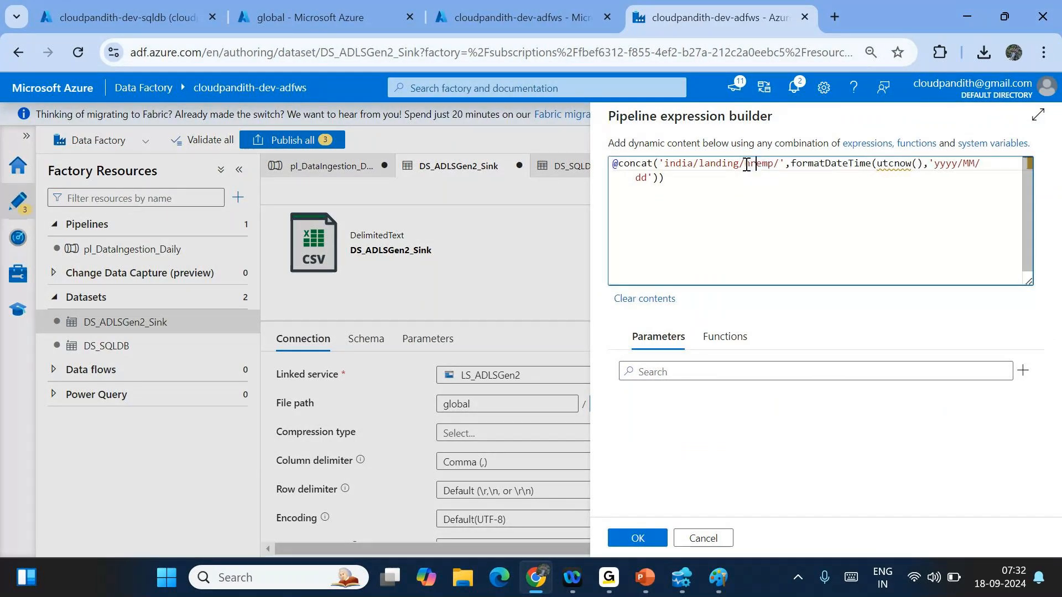
{"action": "left_click", "coordinate": [637, 537]}
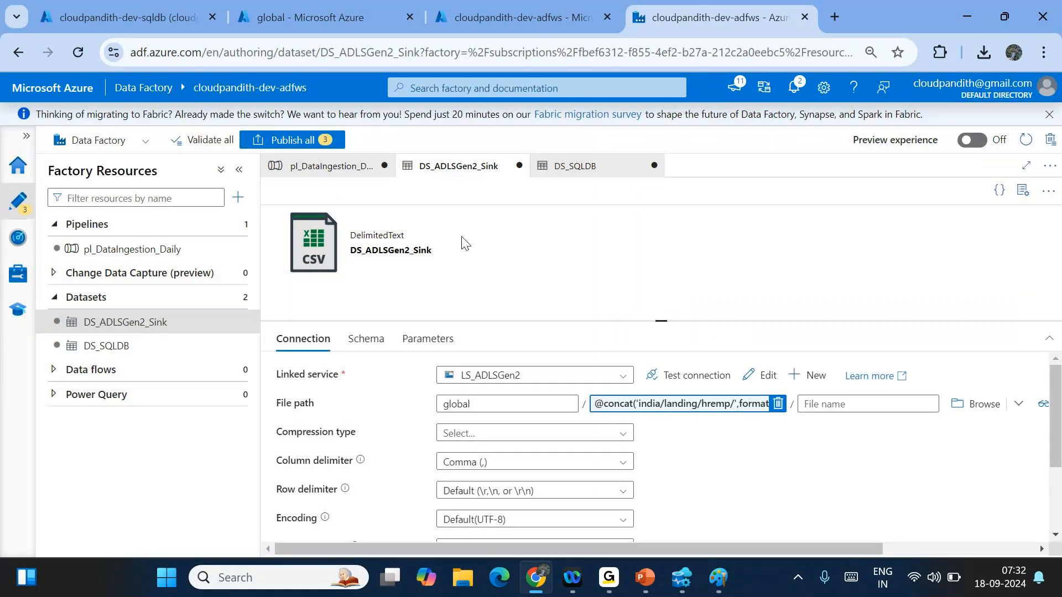
{"action": "left_click", "coordinate": [310, 167]}
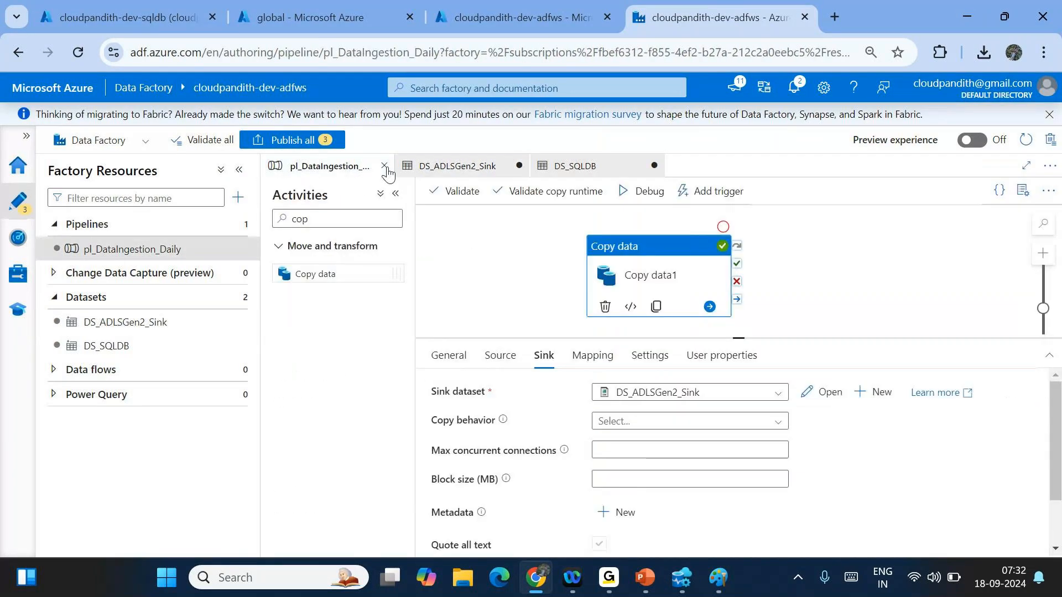
{"action": "left_click", "coordinate": [645, 191]}
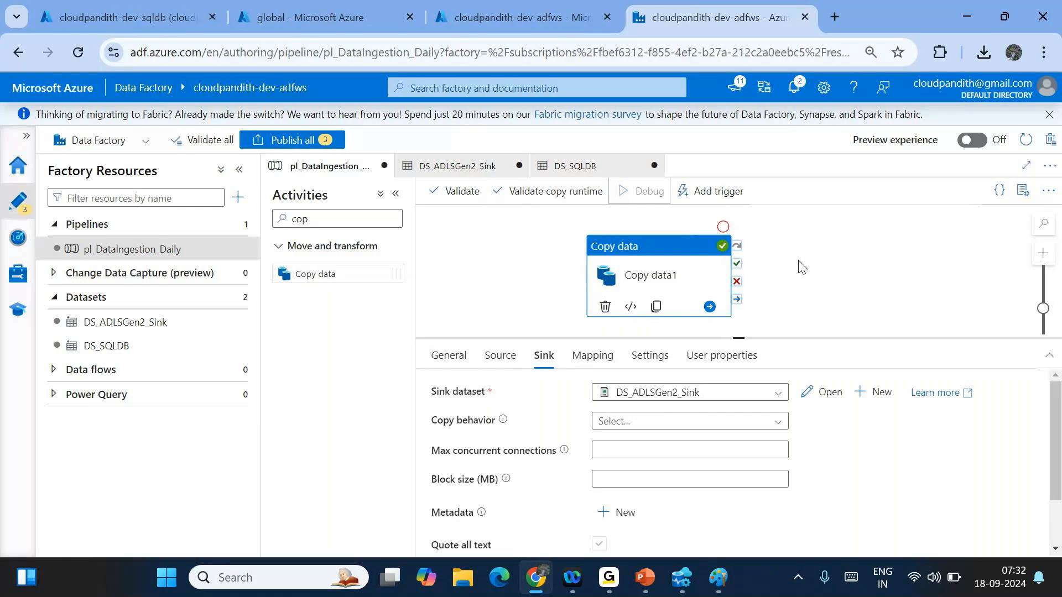
- Refresh the debug run output repeatedly while the pipeline runs
{"action": "left_click", "coordinate": [801, 267]}
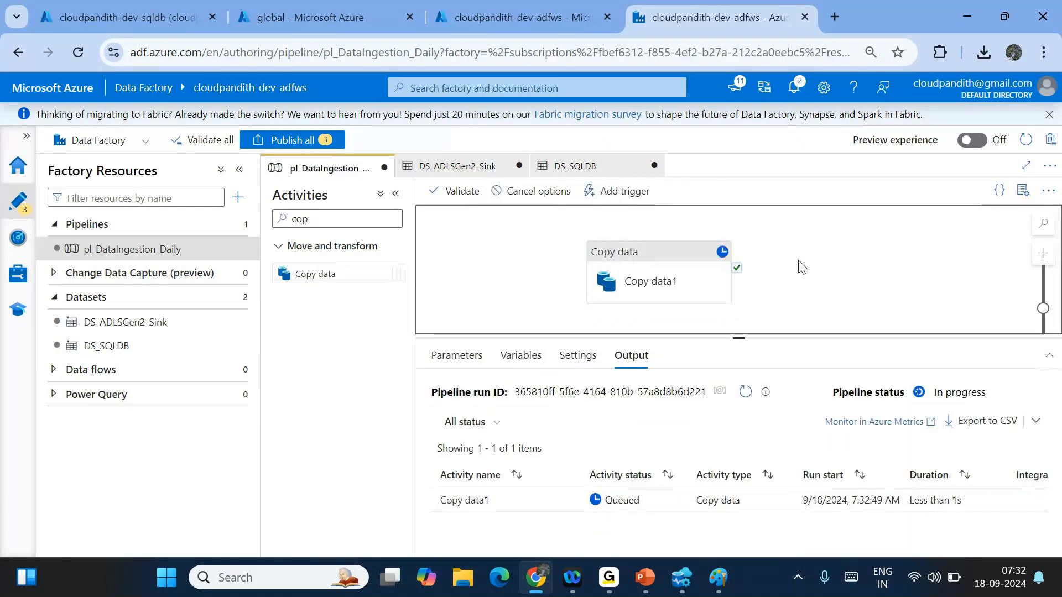
{"action": "left_click", "coordinate": [599, 98]}
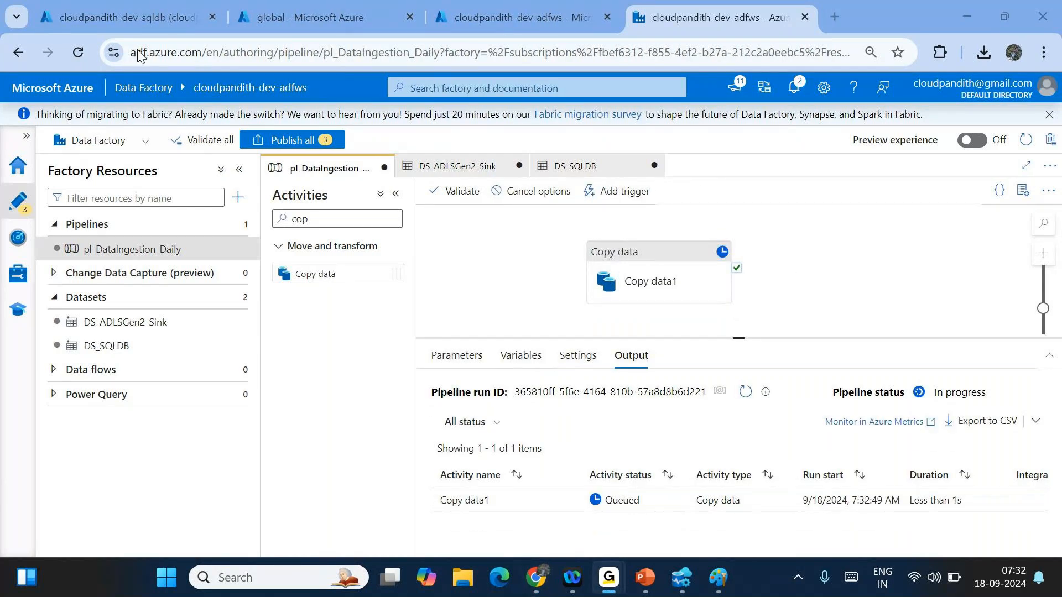
{"action": "left_click", "coordinate": [746, 391]}
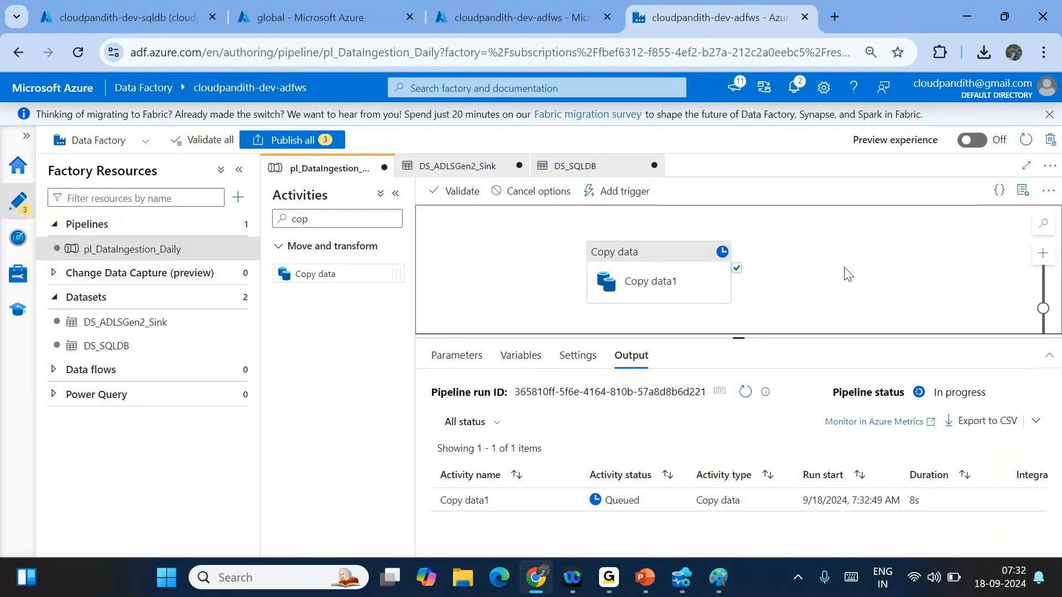
{"action": "left_click", "coordinate": [745, 394]}
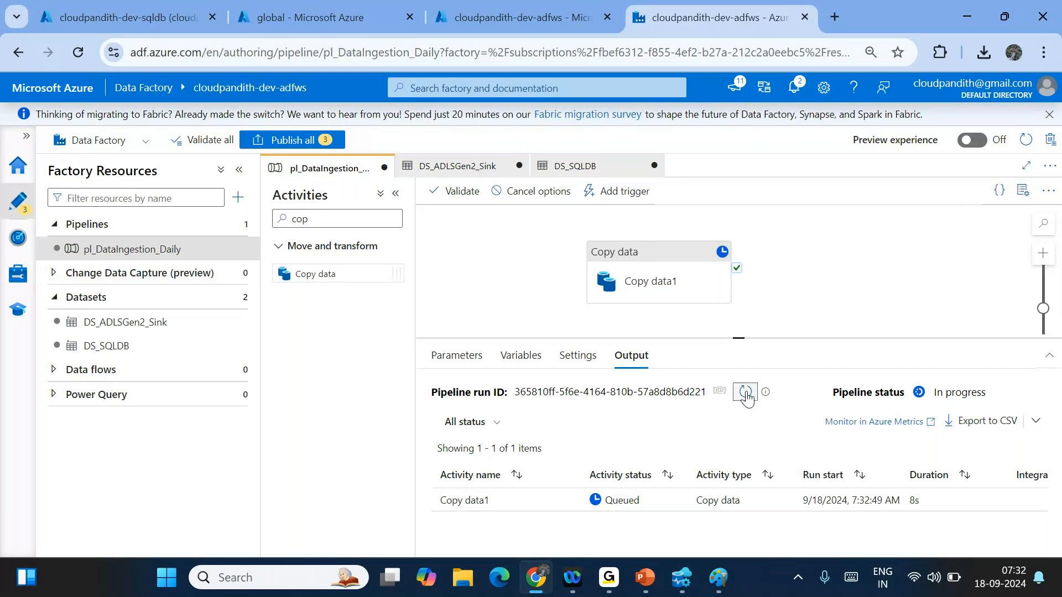
{"action": "left_click", "coordinate": [746, 393]}
{"action": "left_click", "coordinate": [745, 392]}
{"action": "left_click", "coordinate": [457, 355]}
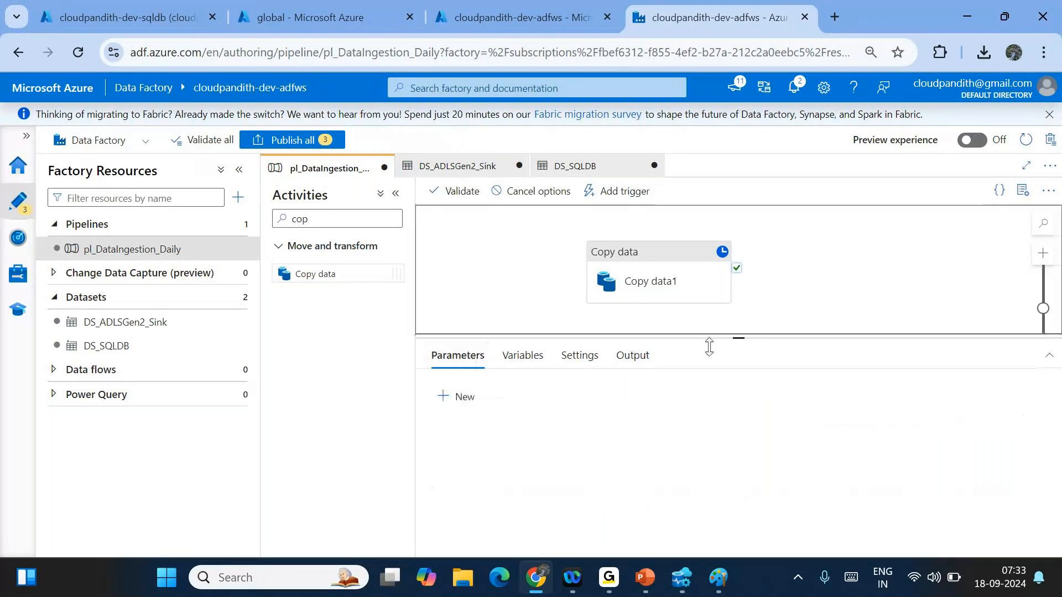
{"action": "left_click", "coordinate": [631, 355]}
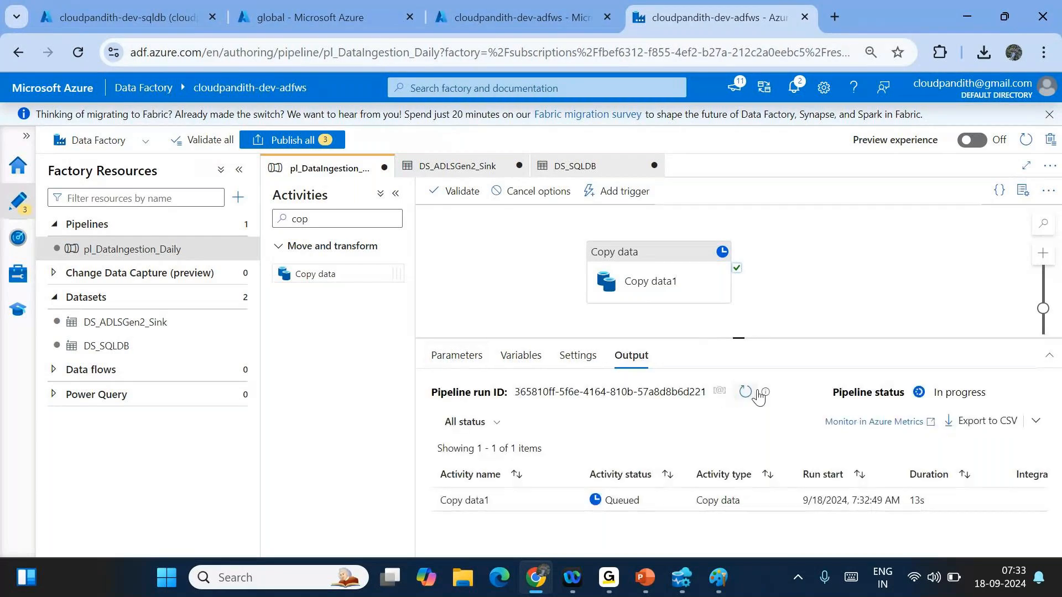
{"action": "left_click", "coordinate": [746, 392]}
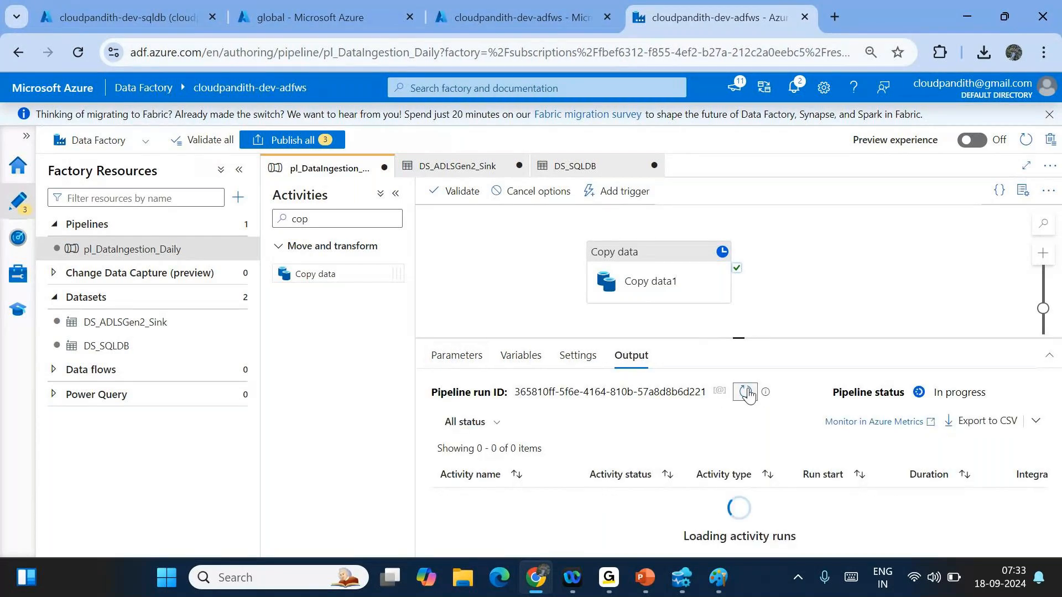
{"action": "left_click", "coordinate": [747, 392]}
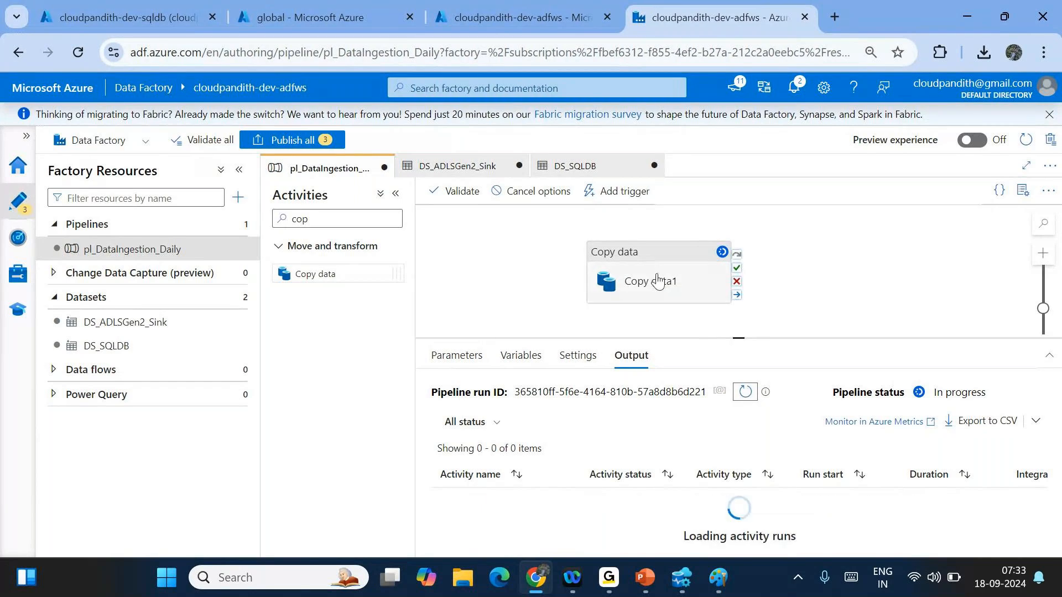
- Confirm Copy data1's source parameter deptname is HR and view the Succeeded result
{"action": "left_click", "coordinate": [657, 281]}
{"action": "left_click", "coordinate": [500, 355]}
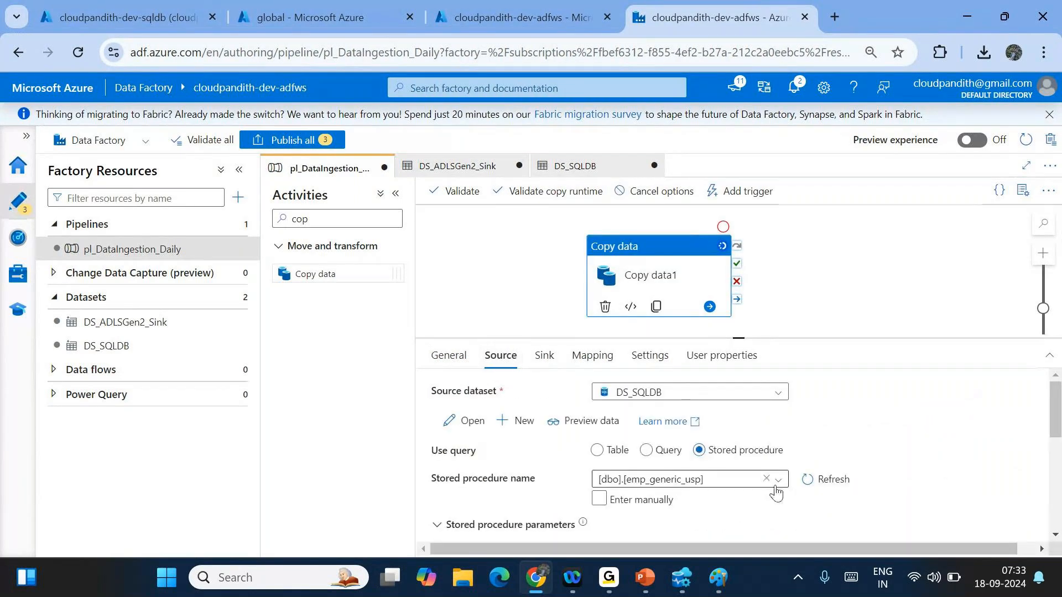
{"action": "scroll", "coordinate": [802, 503], "scroll_direction": "down", "scroll_amount": 2}
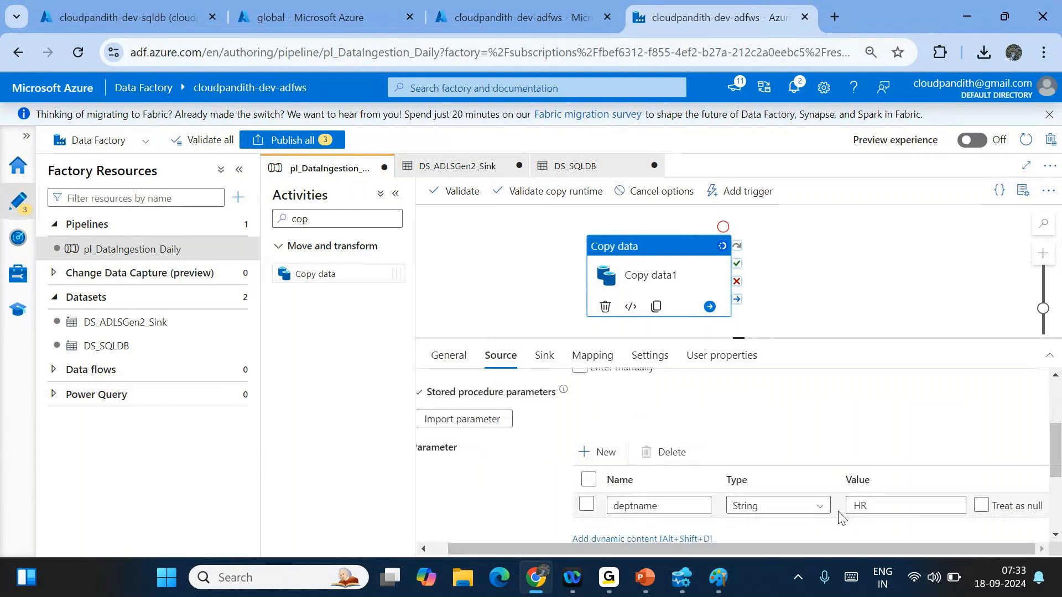
{"action": "left_click", "coordinate": [794, 276]}
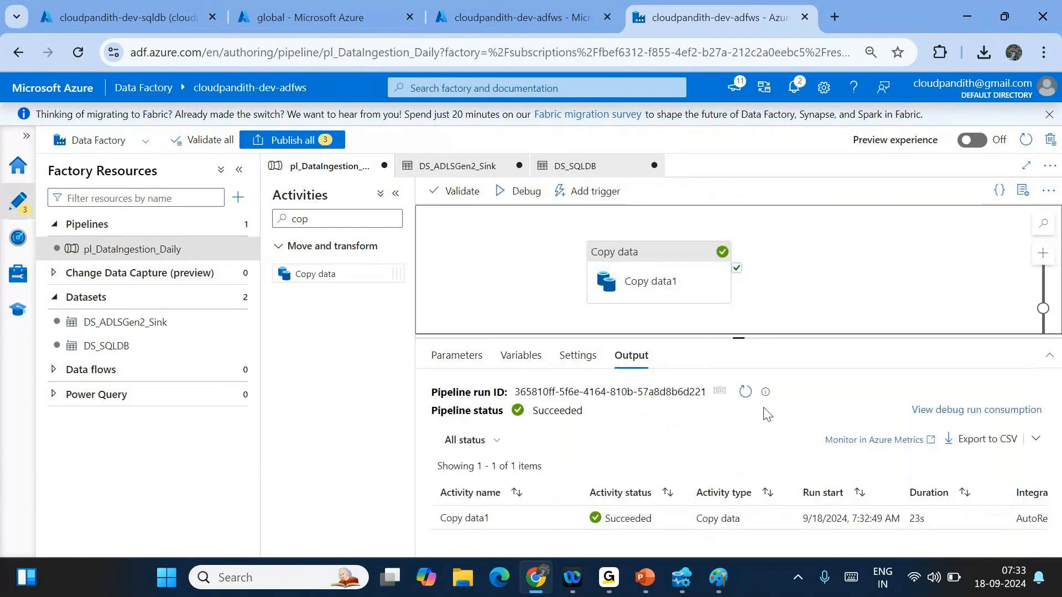
- Browse to global/india/landing/hremp/2024/09/18 in the storage container
{"action": "left_click", "coordinate": [254, 2]}
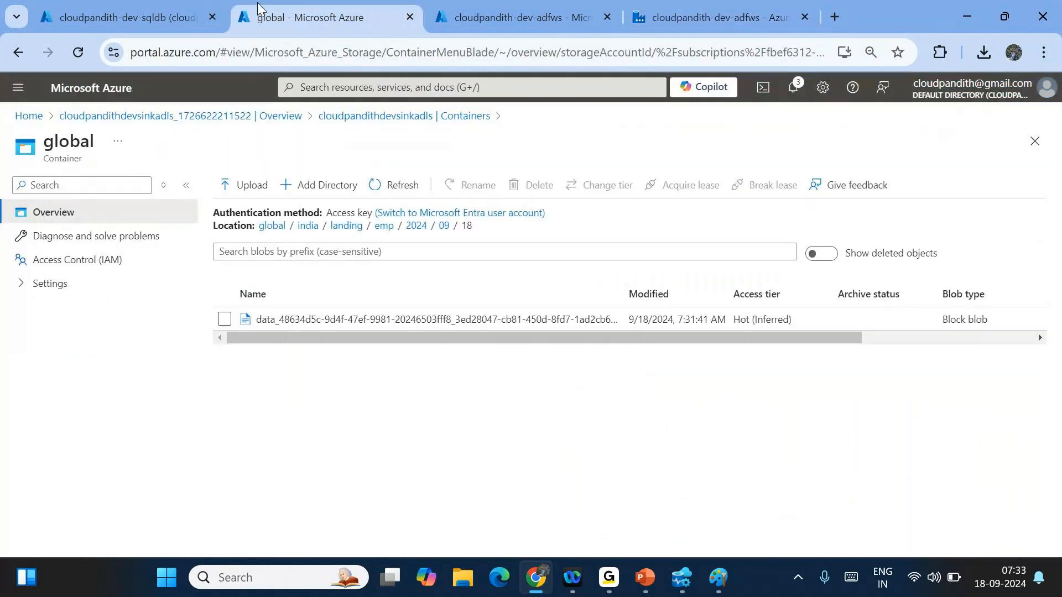
{"action": "left_click", "coordinate": [345, 226]}
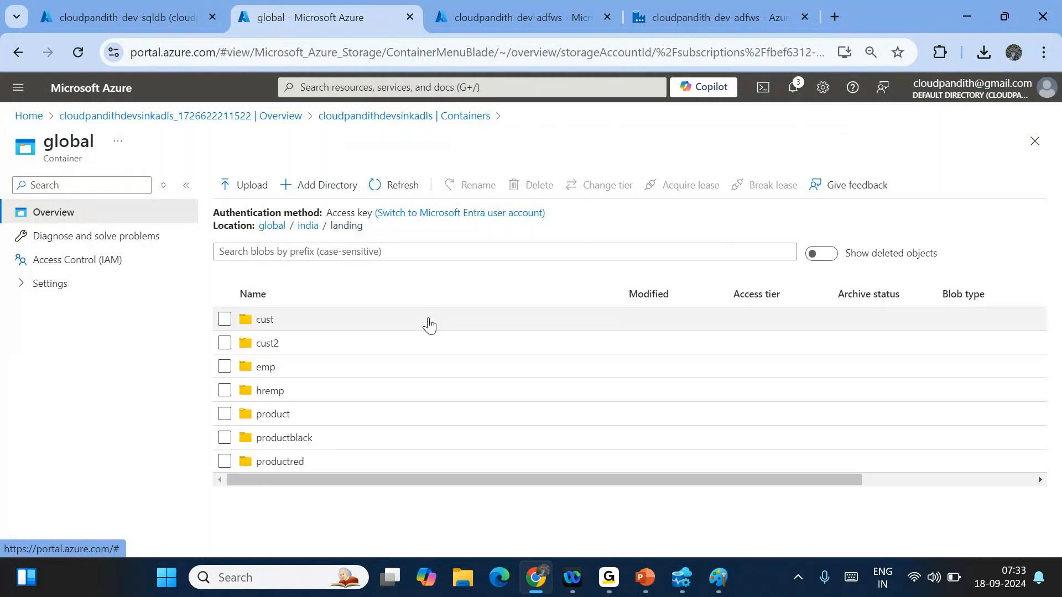
{"action": "left_click", "coordinate": [275, 391]}
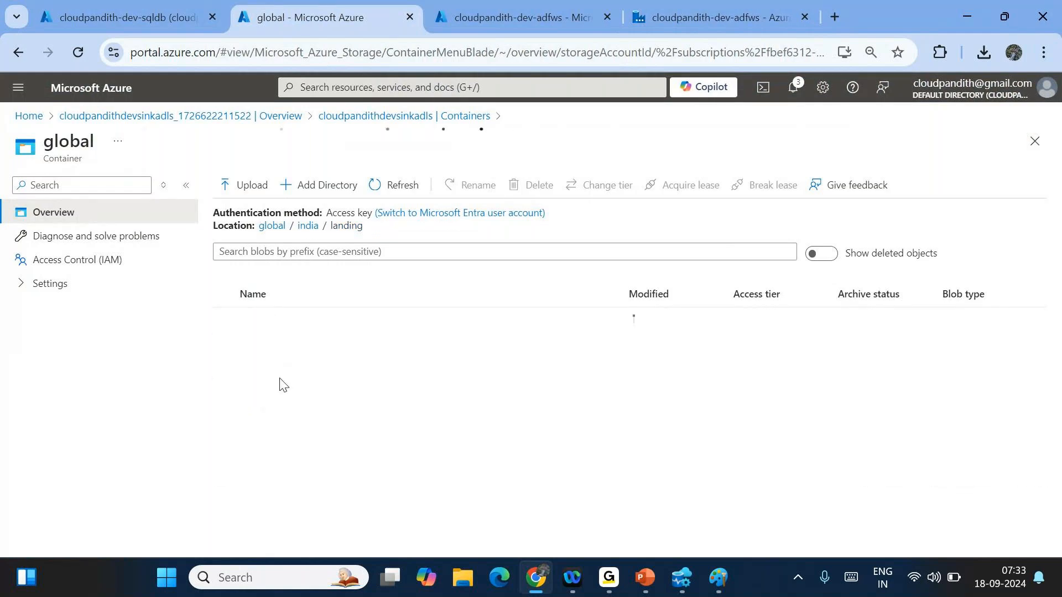
{"action": "left_click", "coordinate": [306, 319]}
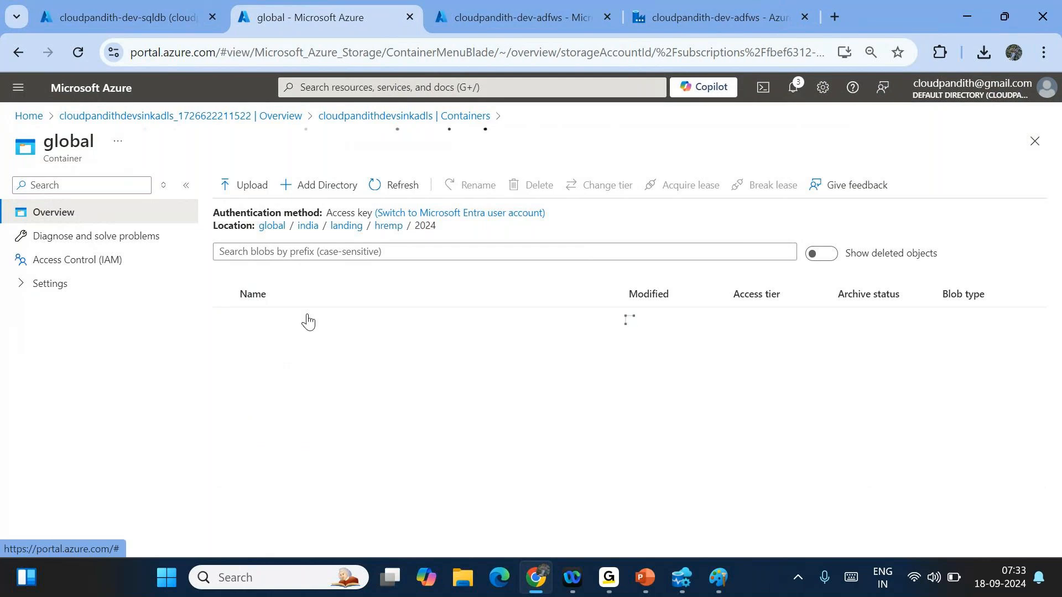
{"action": "left_click", "coordinate": [305, 319]}
{"action": "left_click", "coordinate": [391, 320]}
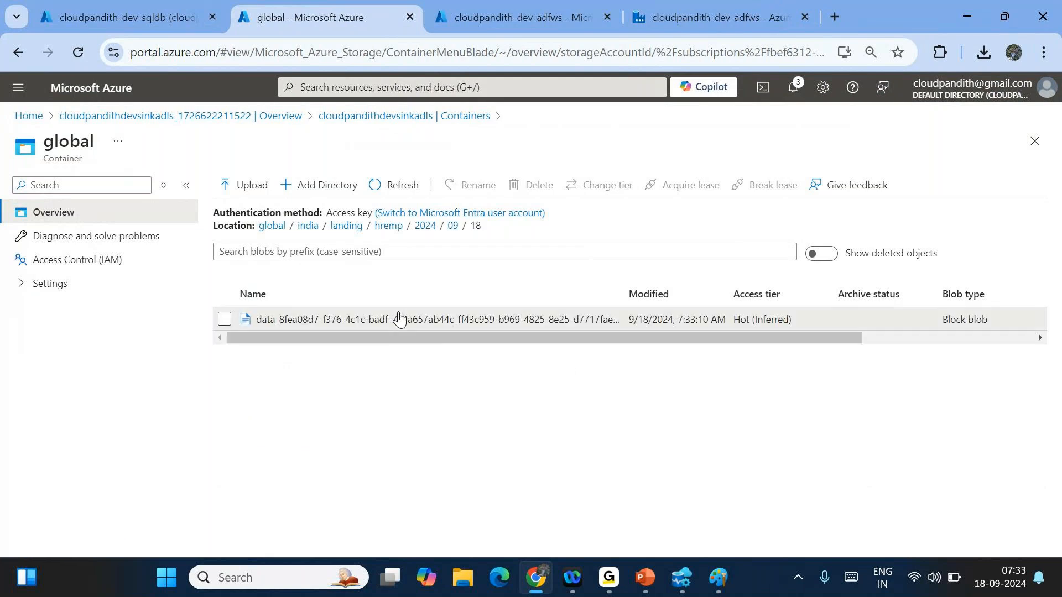
- Preview the exported CSV showing three HR employees, then return to Data Factory
{"action": "left_click", "coordinate": [308, 317]}
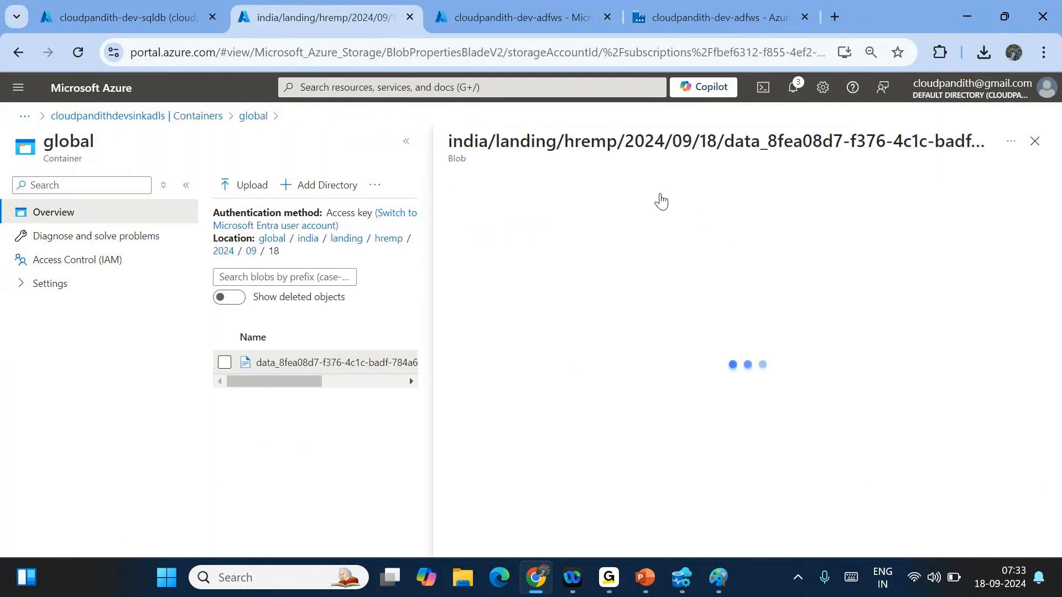
{"action": "left_click", "coordinate": [583, 220]}
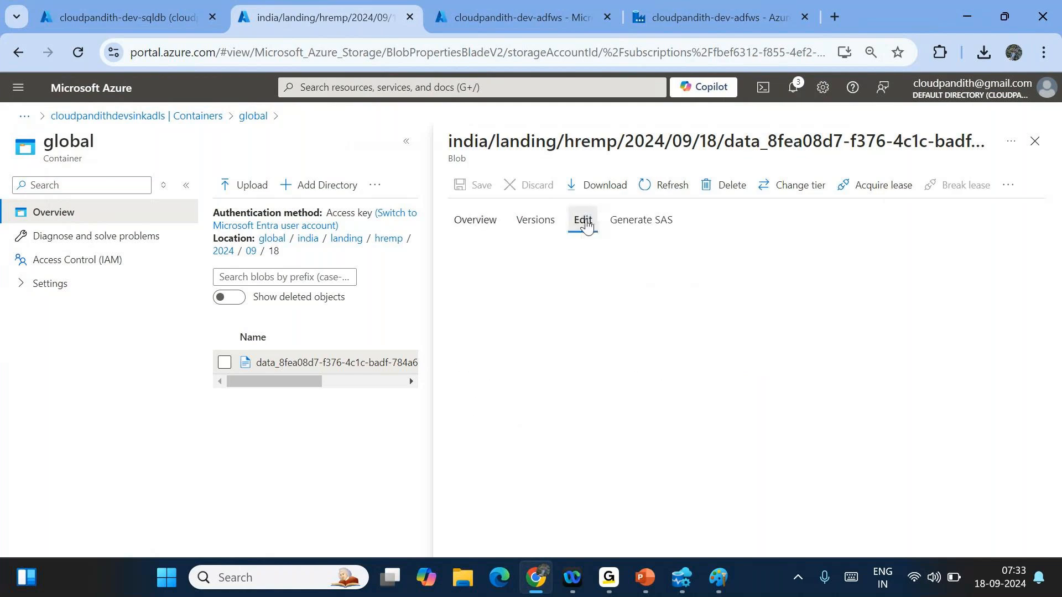
{"action": "left_click", "coordinate": [606, 482]}
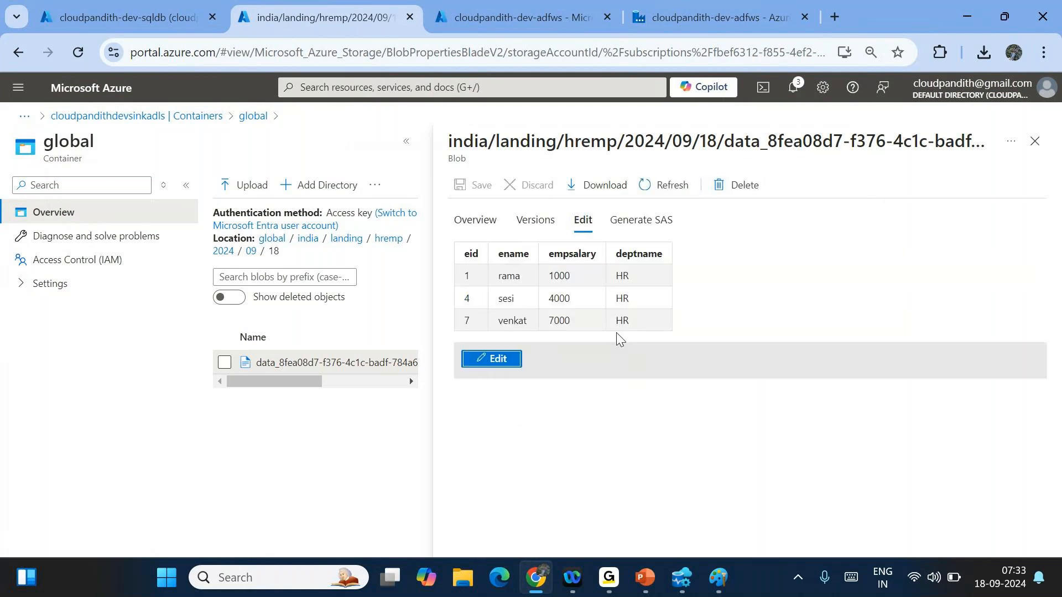
{"action": "left_click", "coordinate": [702, 17]}
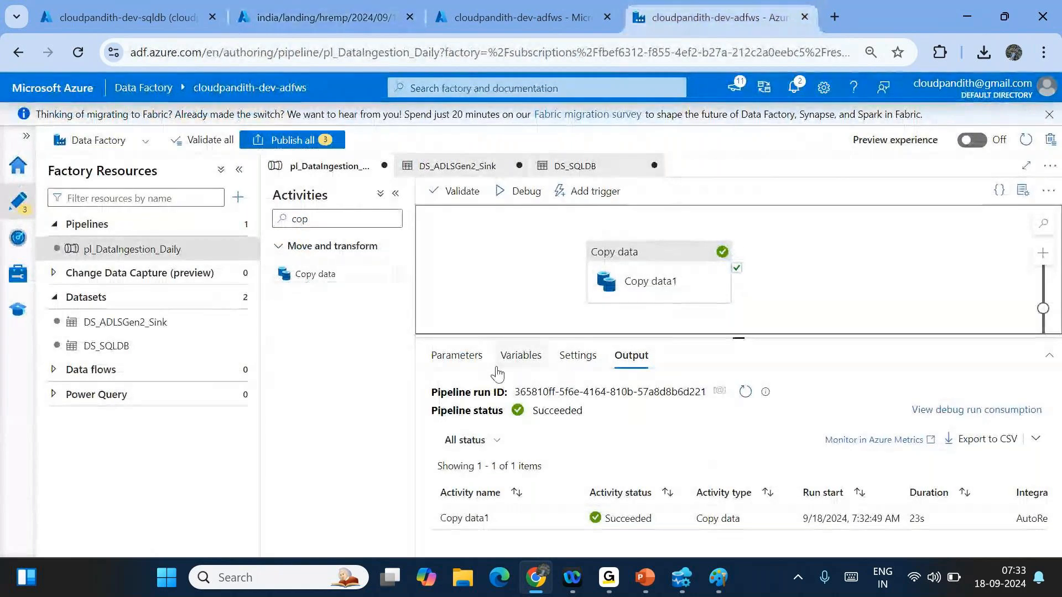
- Change Copy data1's deptname parameter value from HR to sales
{"action": "left_click", "coordinate": [686, 280]}
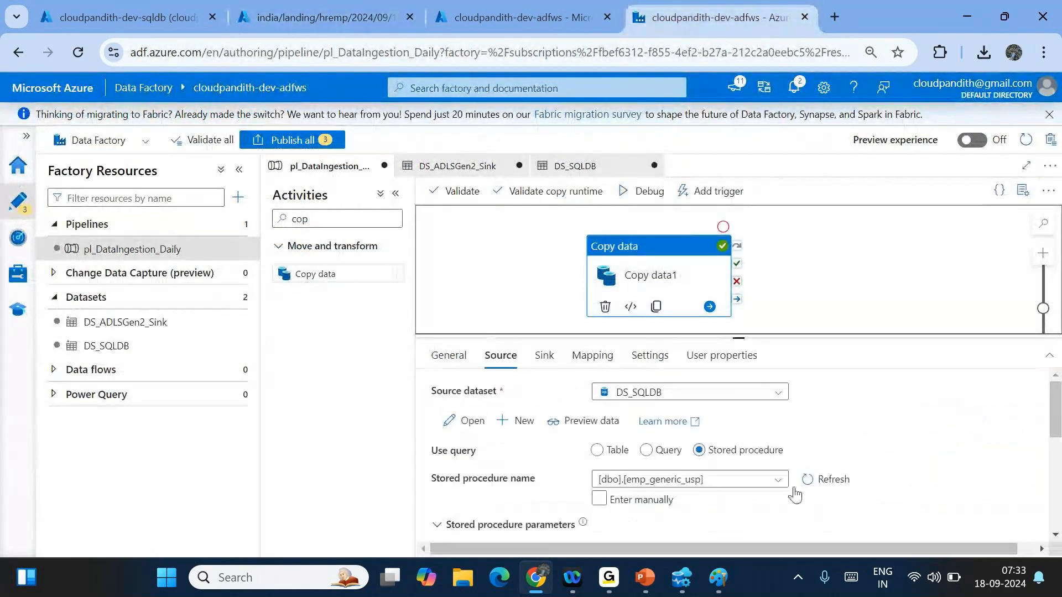
{"action": "scroll", "coordinate": [851, 475], "scroll_direction": "down", "scroll_amount": 2}
{"action": "left_click", "coordinate": [892, 521]}
{"action": "key", "text": "BackSpace"}
{"action": "key", "text": "BackSpace"}
{"action": "type", "text": "sales"}
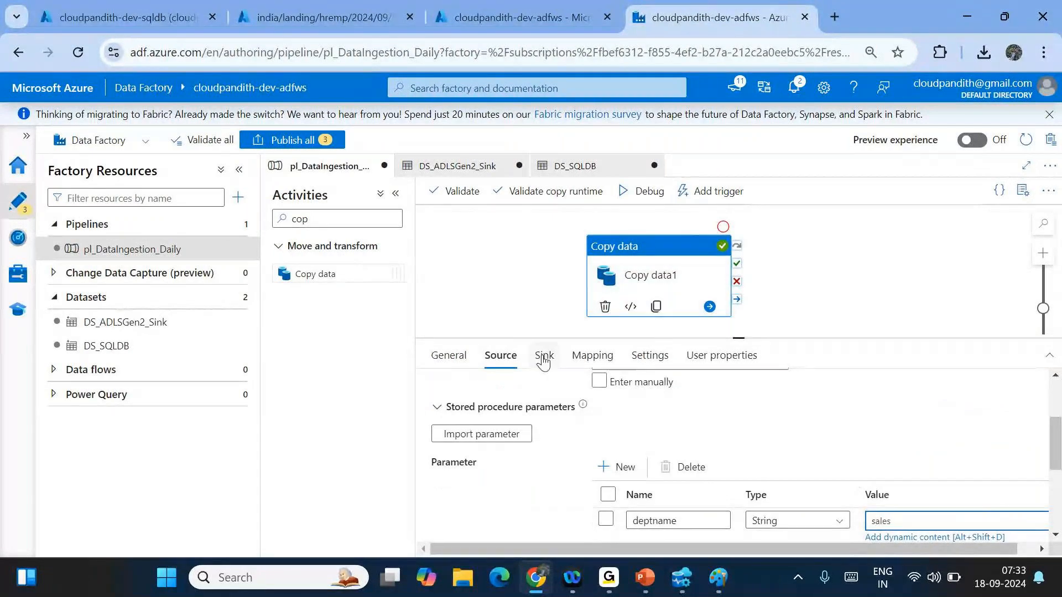
- Edit the sink dataset's folder path expression from hremp to salesemp
{"action": "left_click", "coordinate": [544, 357]}
{"action": "left_click", "coordinate": [807, 394]}
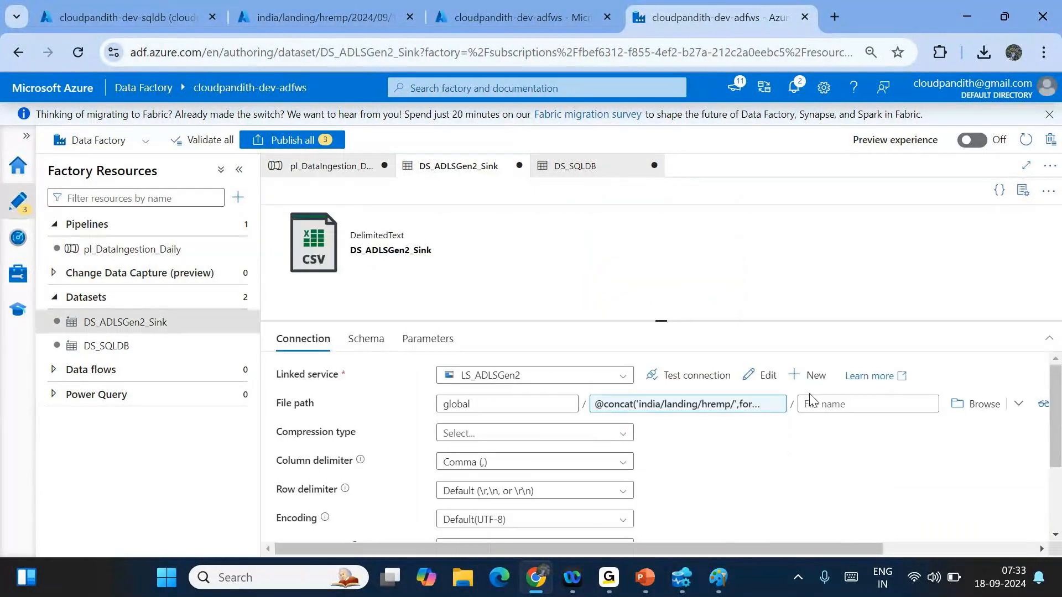
{"action": "left_click", "coordinate": [808, 403]}
{"action": "left_click", "coordinate": [753, 165]}
{"action": "key", "text": "BackSpace"}
{"action": "key", "text": "BackSpace"}
{"action": "type", "text": "sales"}
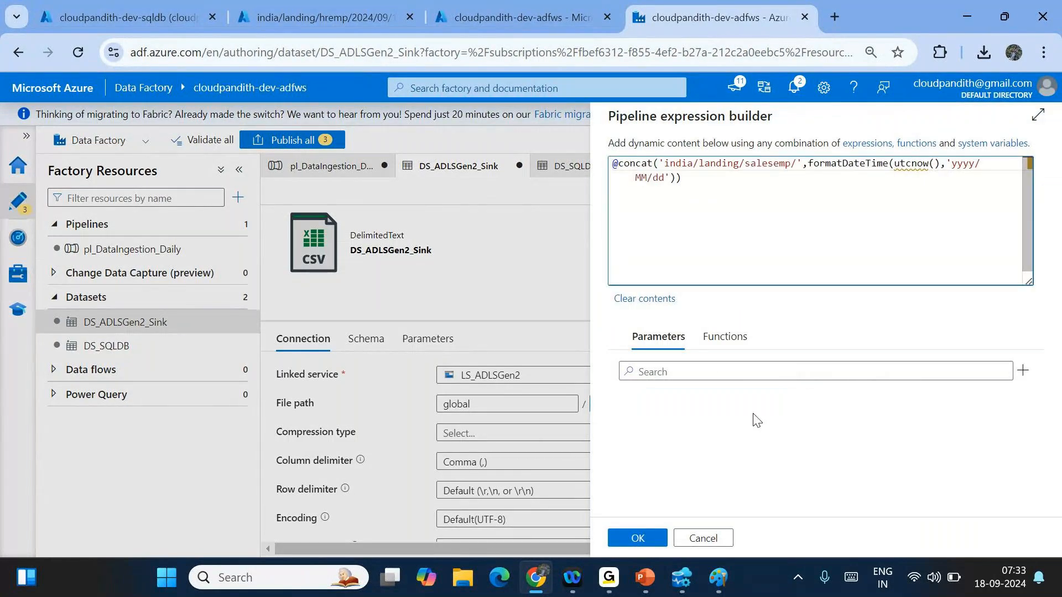
{"action": "left_click", "coordinate": [635, 537]}
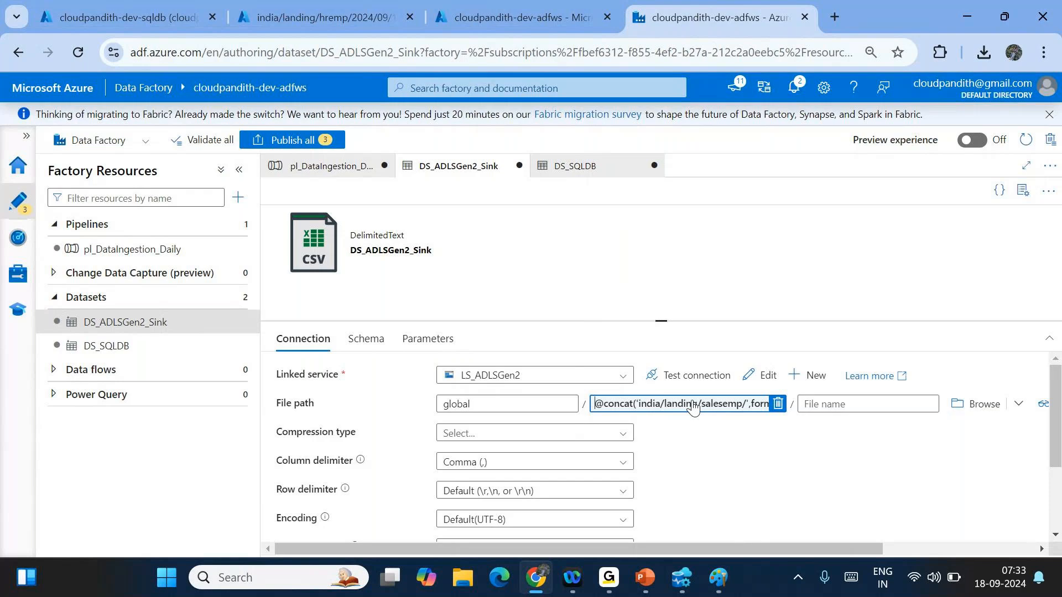
- Start a debug run of pl_DataIngestion_Daily with the sales settings
{"action": "left_click", "coordinate": [340, 162]}
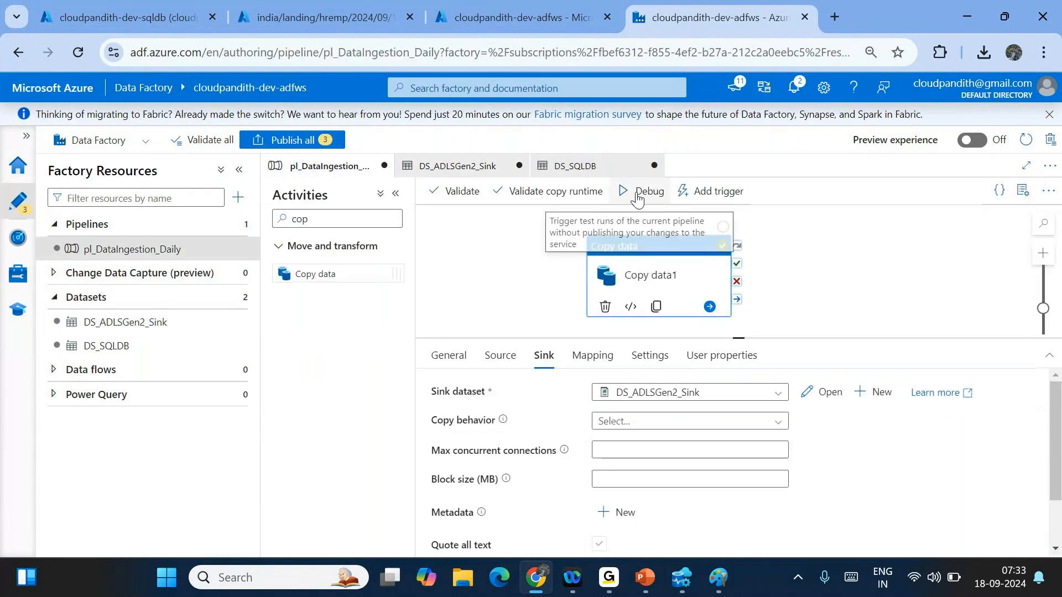
{"action": "left_click", "coordinate": [763, 266]}
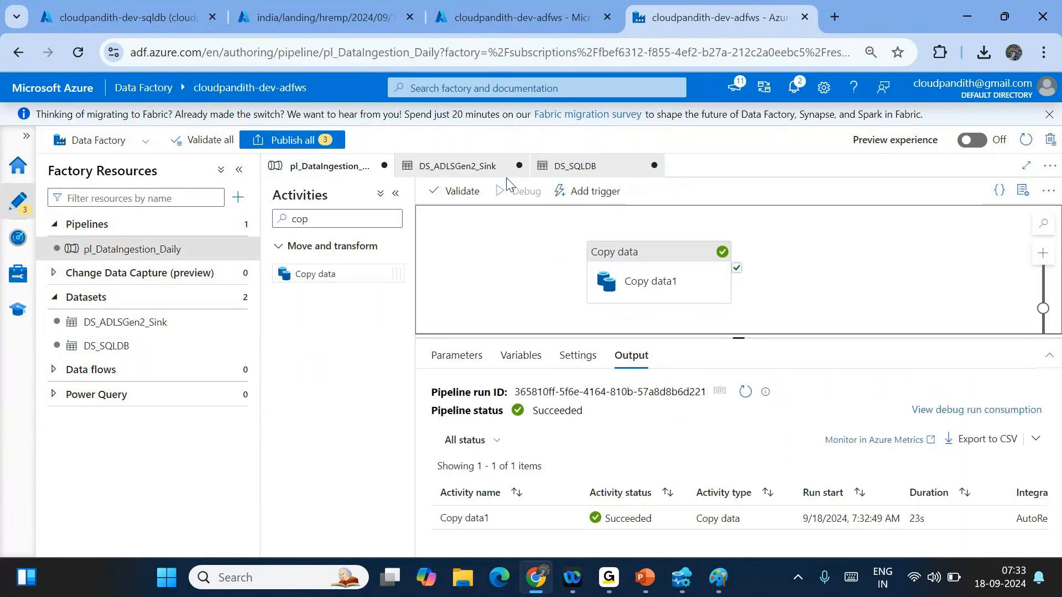
{"action": "left_click", "coordinate": [509, 188]}
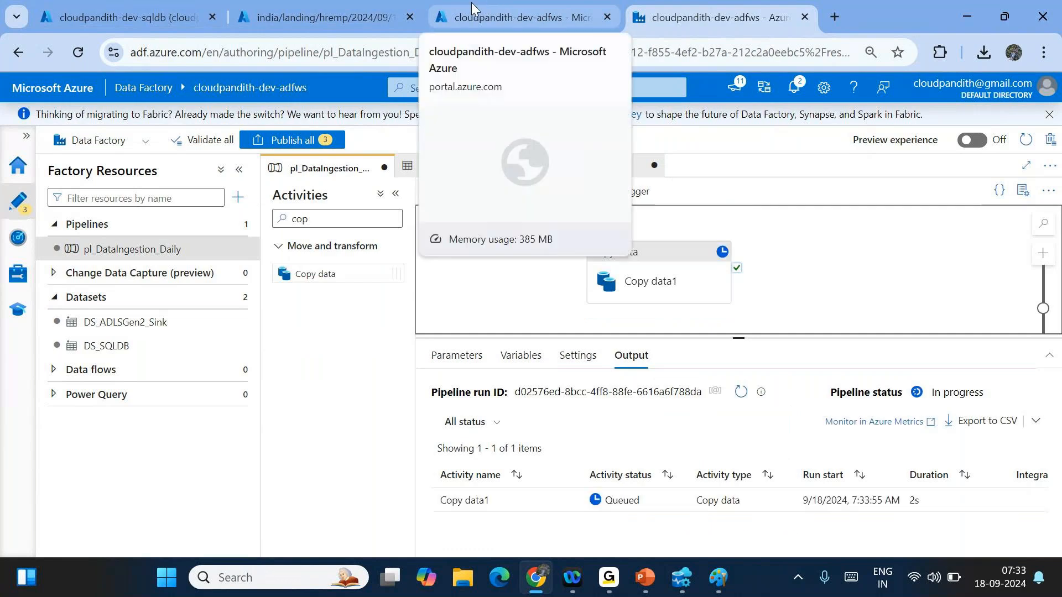
- Close the HR file preview and refresh the landing folder until the salesemp output appears
{"action": "left_click", "coordinate": [481, 8]}
{"action": "left_click", "coordinate": [354, 7]}
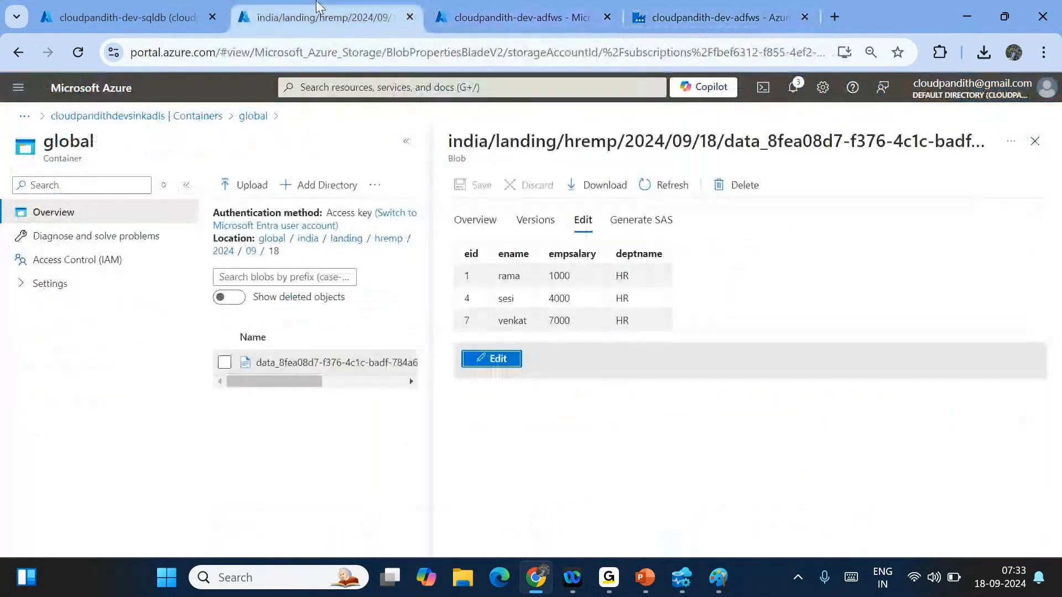
{"action": "left_click", "coordinate": [143, 7]}
{"action": "left_click", "coordinate": [372, 7]}
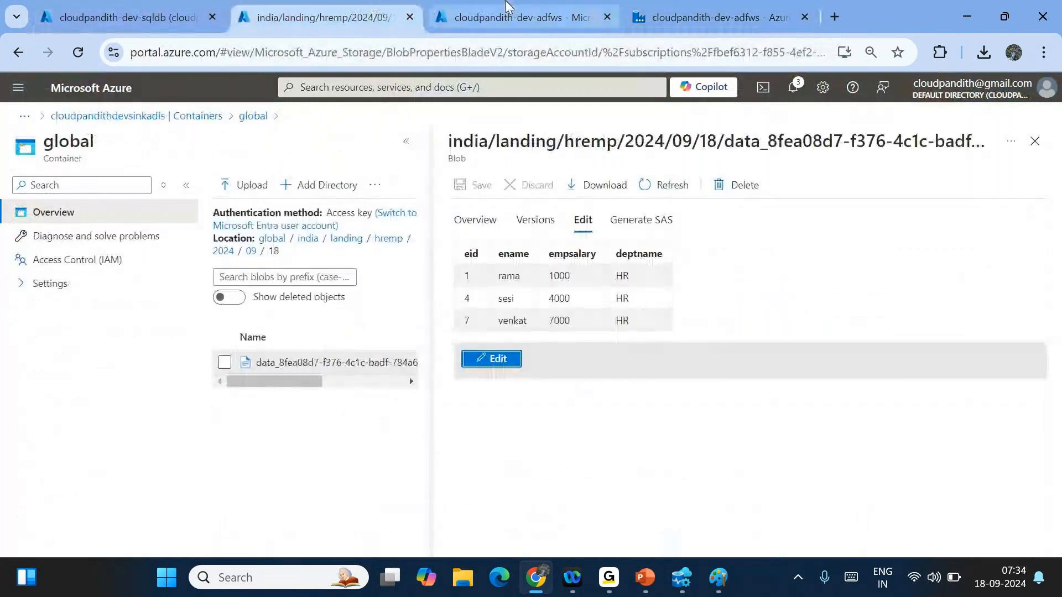
{"action": "left_click", "coordinate": [1034, 141]}
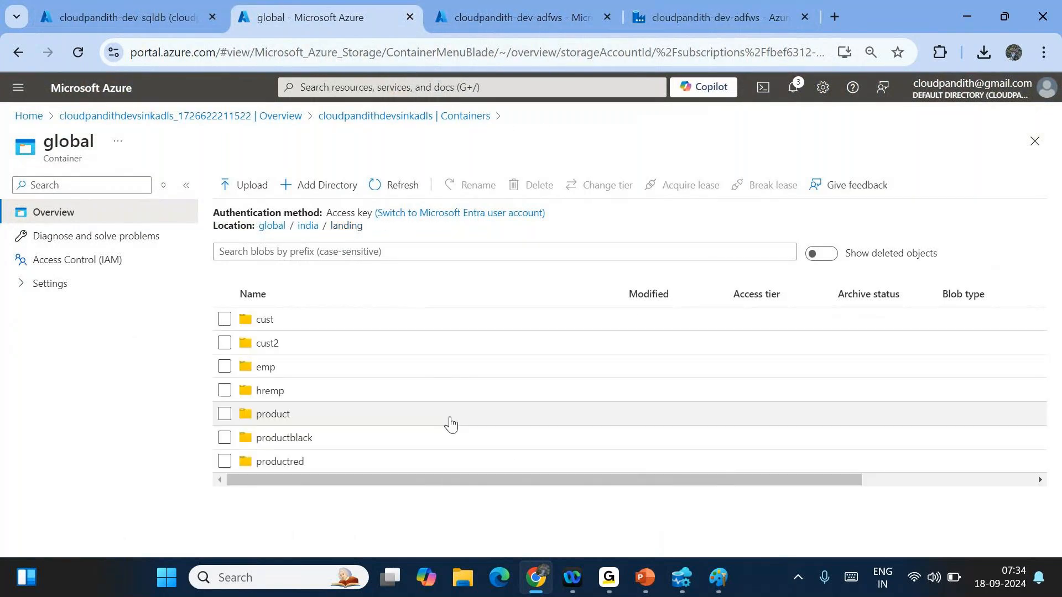
{"action": "left_click", "coordinate": [401, 186]}
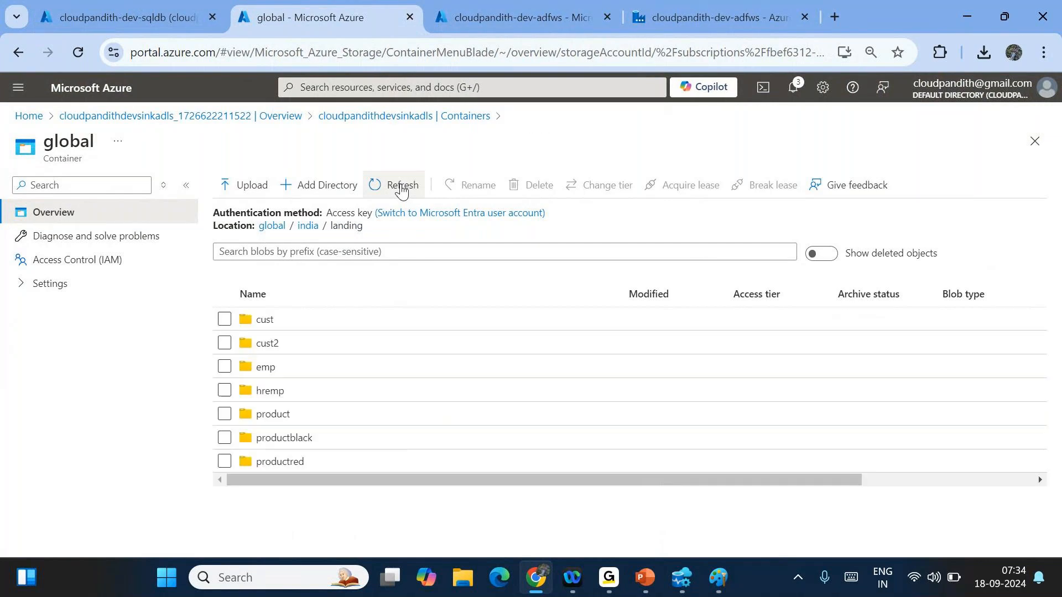
{"action": "left_click", "coordinate": [401, 186]}
{"action": "left_click", "coordinate": [381, 186]}
{"action": "left_click", "coordinate": [672, 12]}
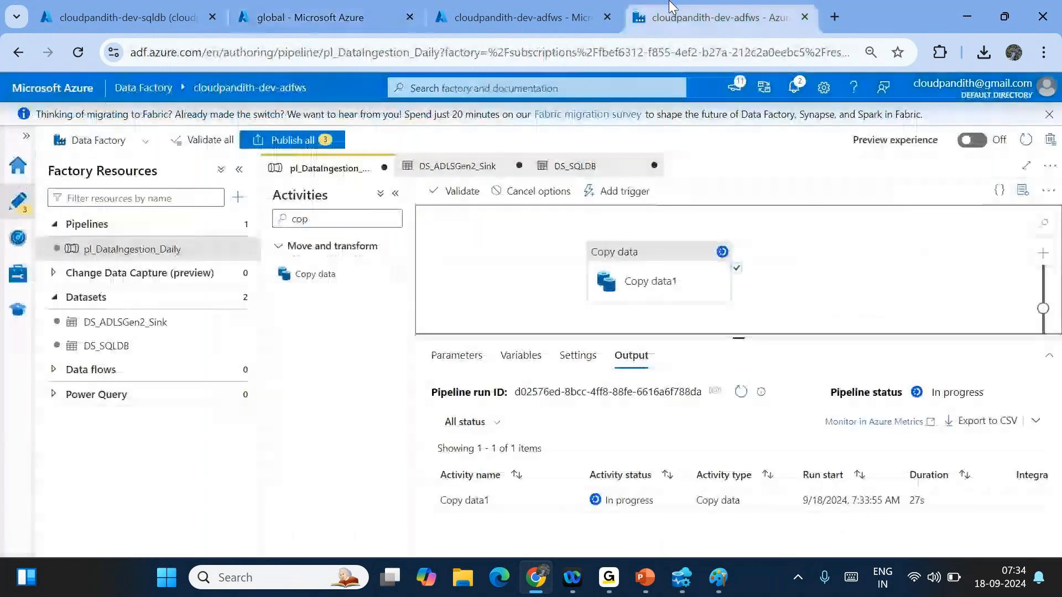
{"action": "left_click", "coordinate": [369, 8]}
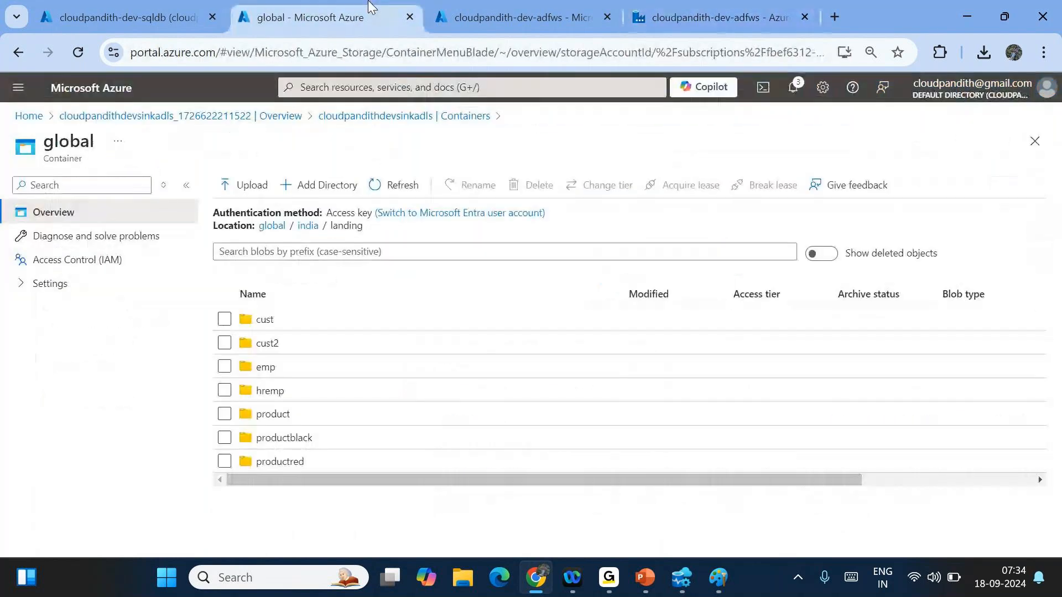
{"action": "left_click", "coordinate": [400, 188]}
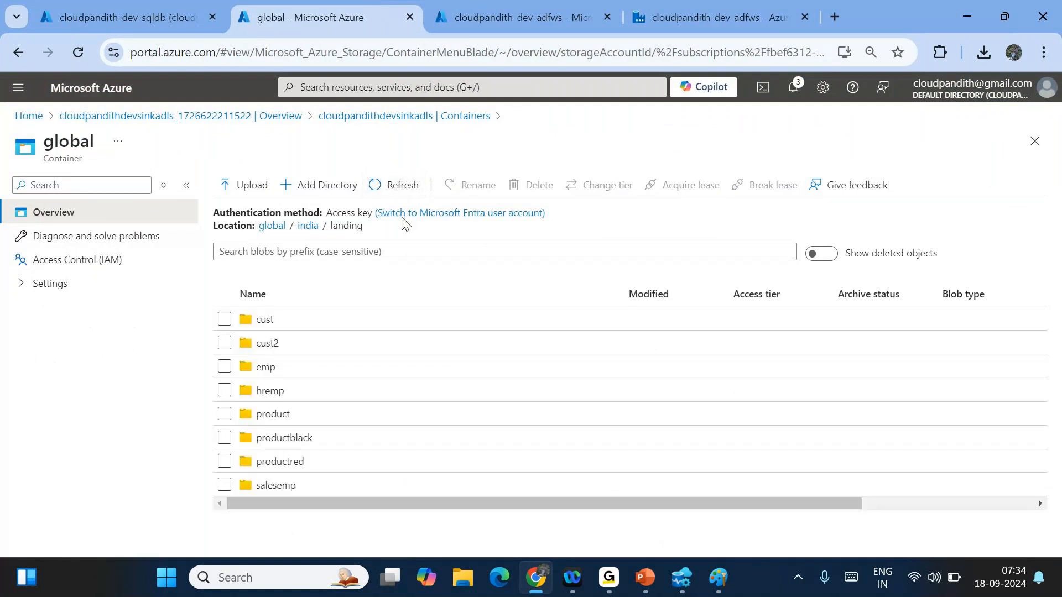
- Open salesemp/2024/09/18 and preview the CSV, confirming two Sales employee rows, then close it
{"action": "left_click", "coordinate": [296, 490]}
{"action": "left_click", "coordinate": [301, 319]}
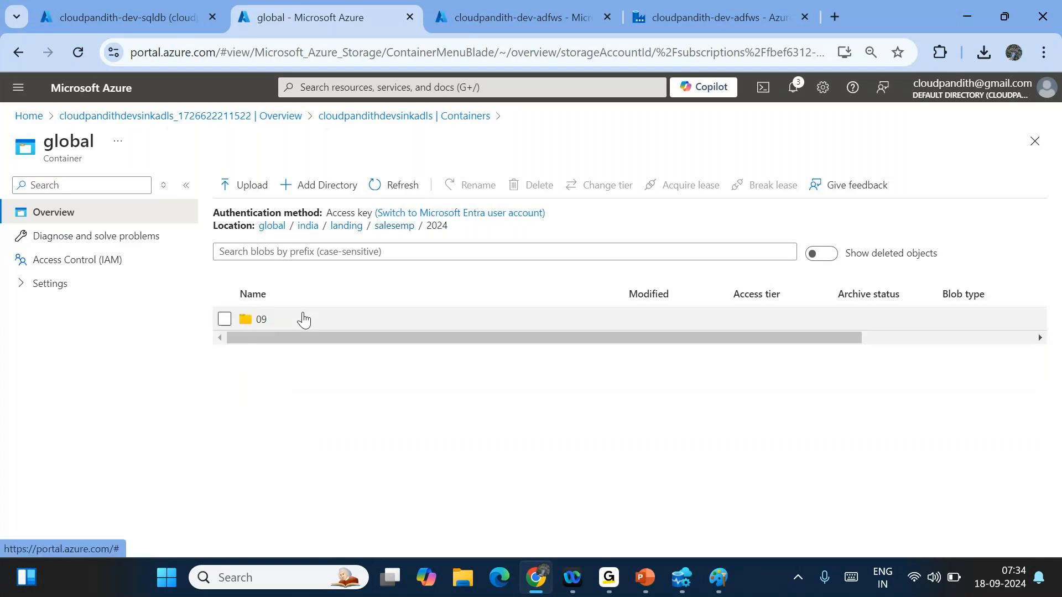
{"action": "left_click", "coordinate": [303, 319]}
{"action": "left_click", "coordinate": [303, 320]}
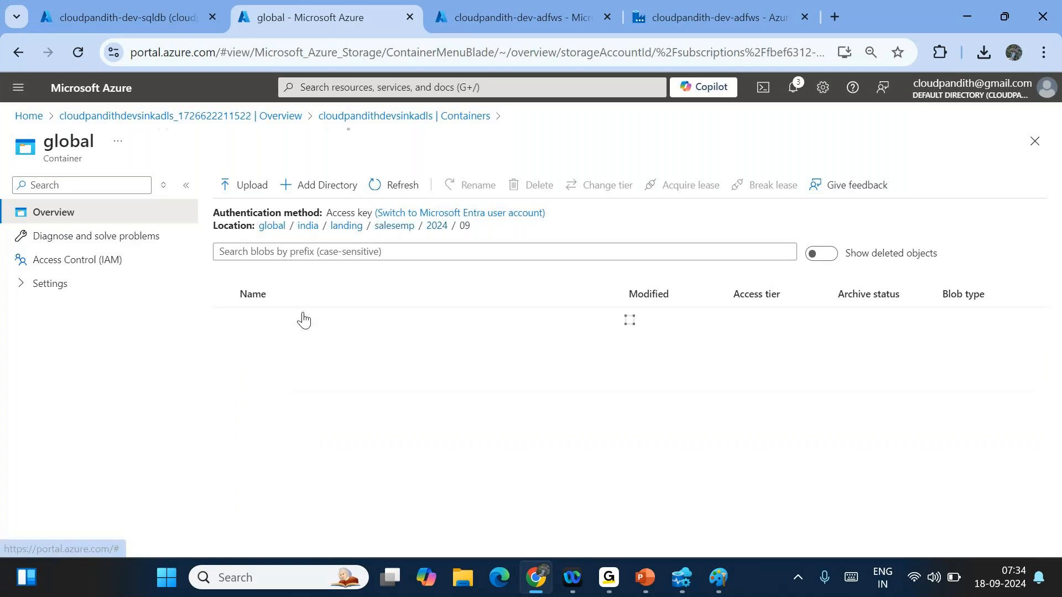
{"action": "left_click", "coordinate": [303, 319]}
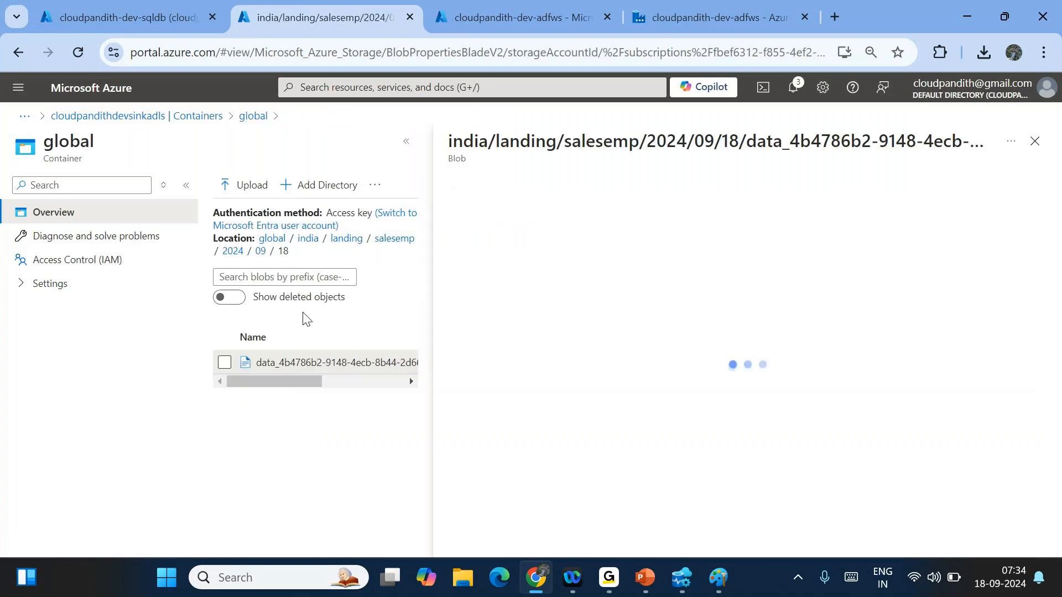
{"action": "left_click", "coordinate": [582, 220]}
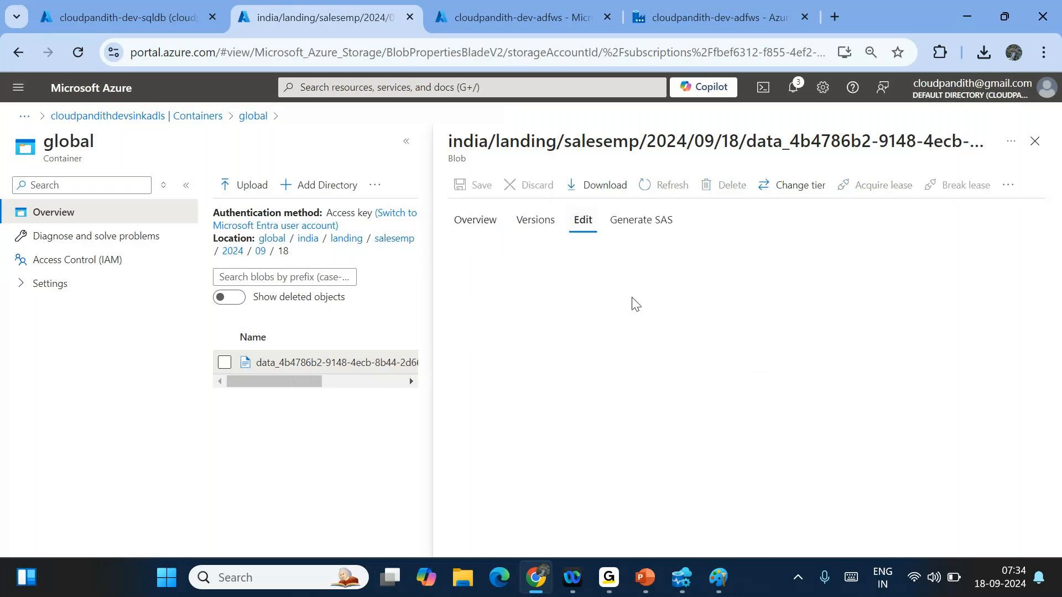
{"action": "left_click", "coordinate": [611, 484]}
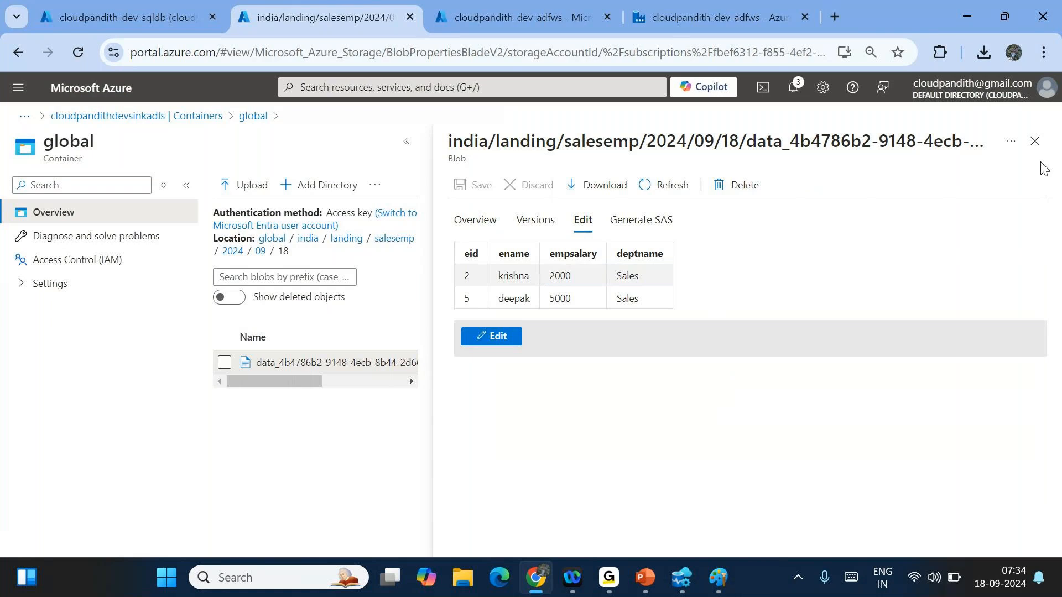
{"action": "left_click", "coordinate": [1034, 141]}
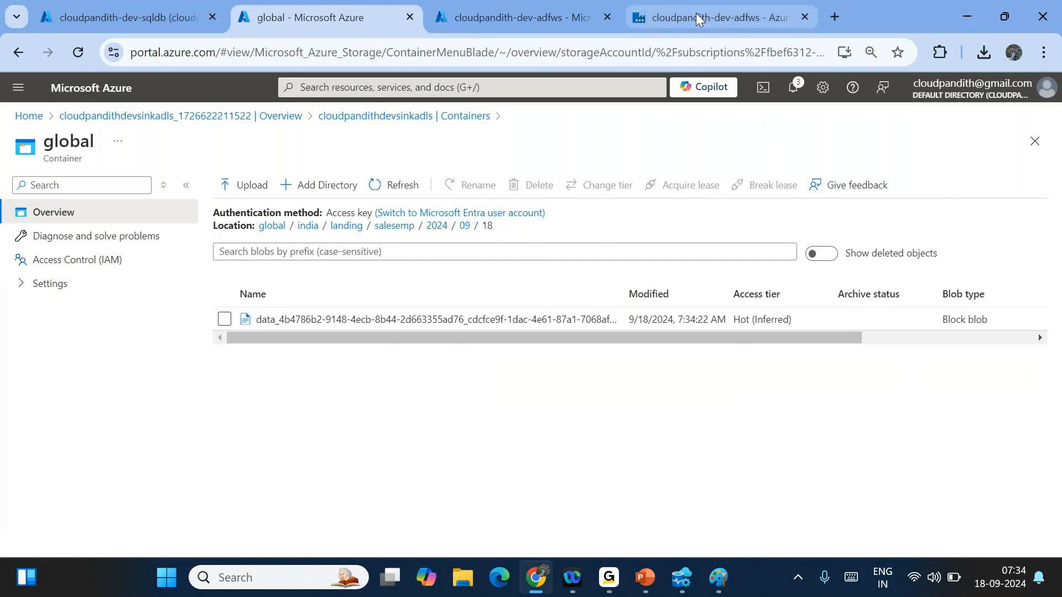
- Open LS_SQLDB_Source from the Manage hub's Linked services list and scroll its settings
{"action": "left_click", "coordinate": [730, 14]}
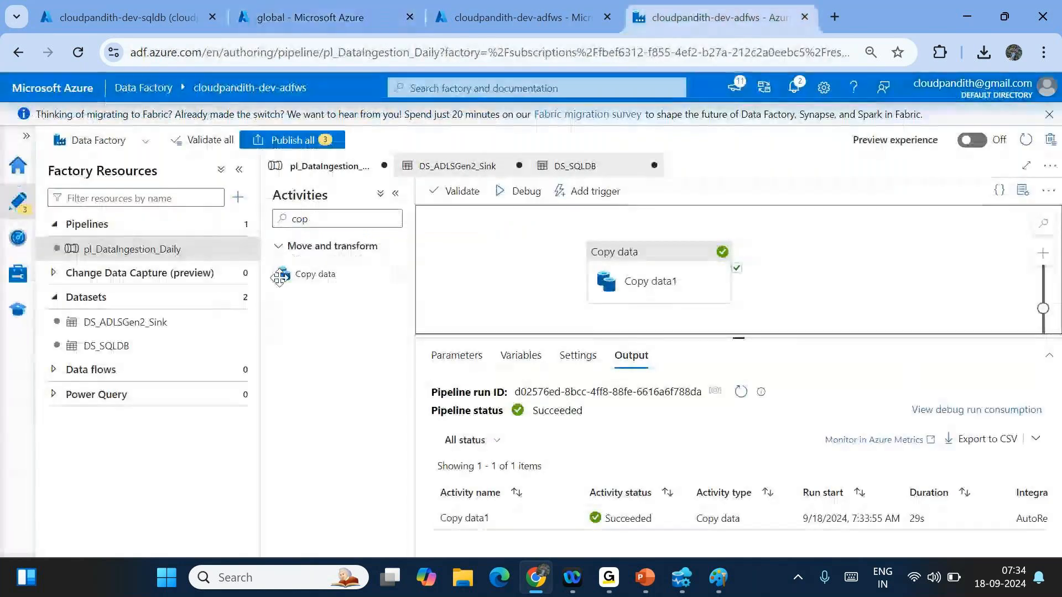
{"action": "left_click", "coordinate": [18, 274]}
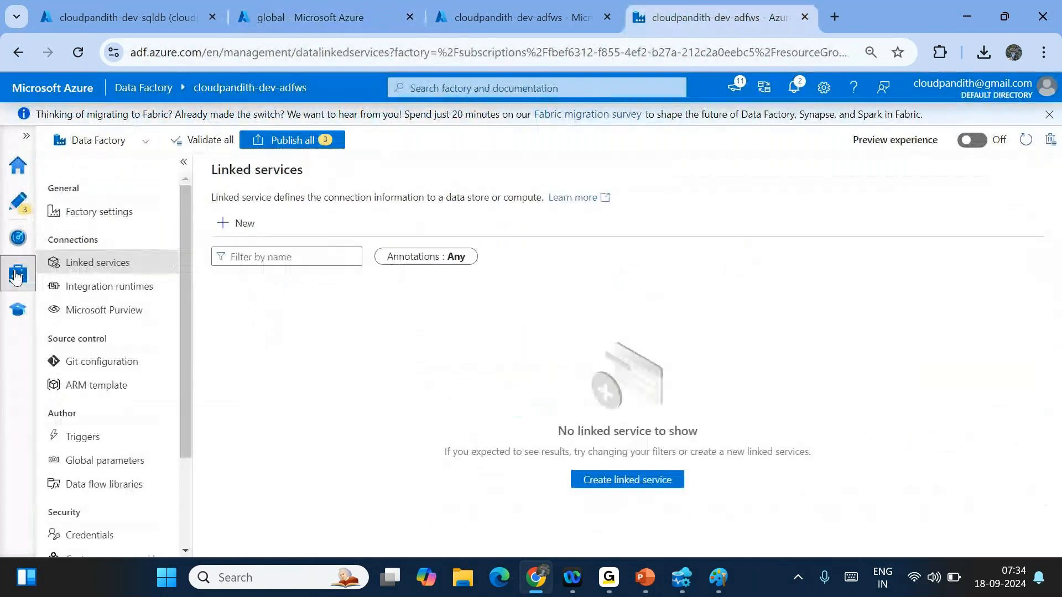
{"action": "left_click", "coordinate": [275, 366]}
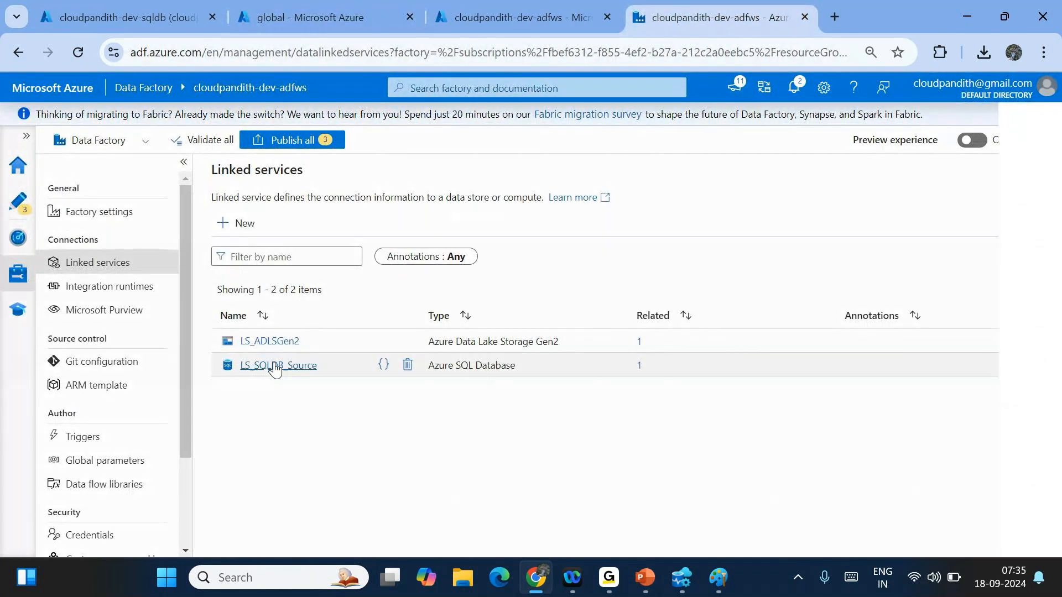
{"action": "scroll", "coordinate": [754, 349], "scroll_direction": "down", "scroll_amount": 1}
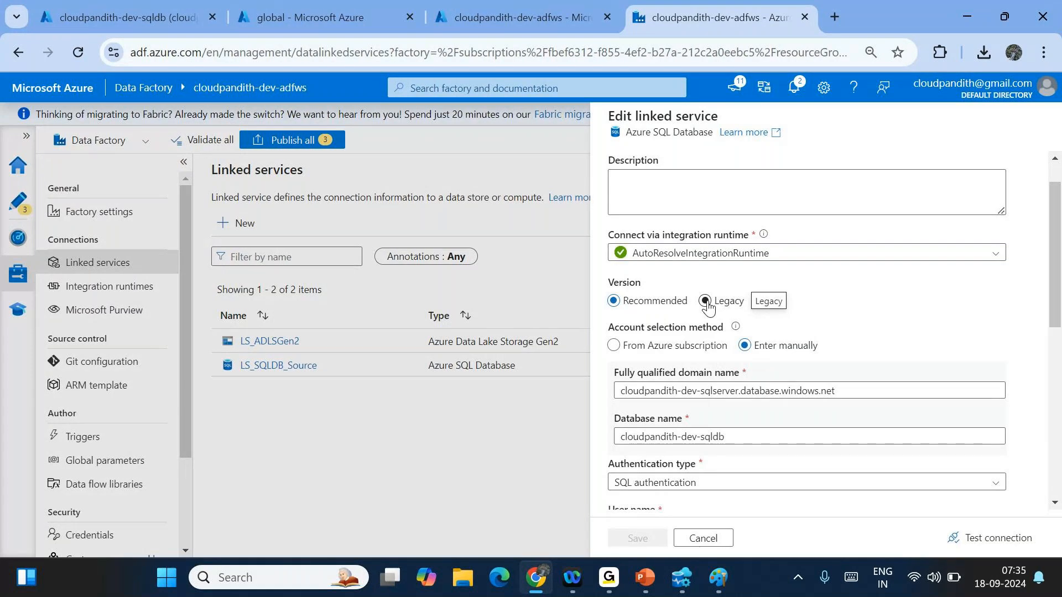
- Set Version back to Recommended, cancel without saving, then check LS_ADLSGen2's related items
{"action": "key", "text": "Tab"}
{"action": "key", "text": "Tab"}
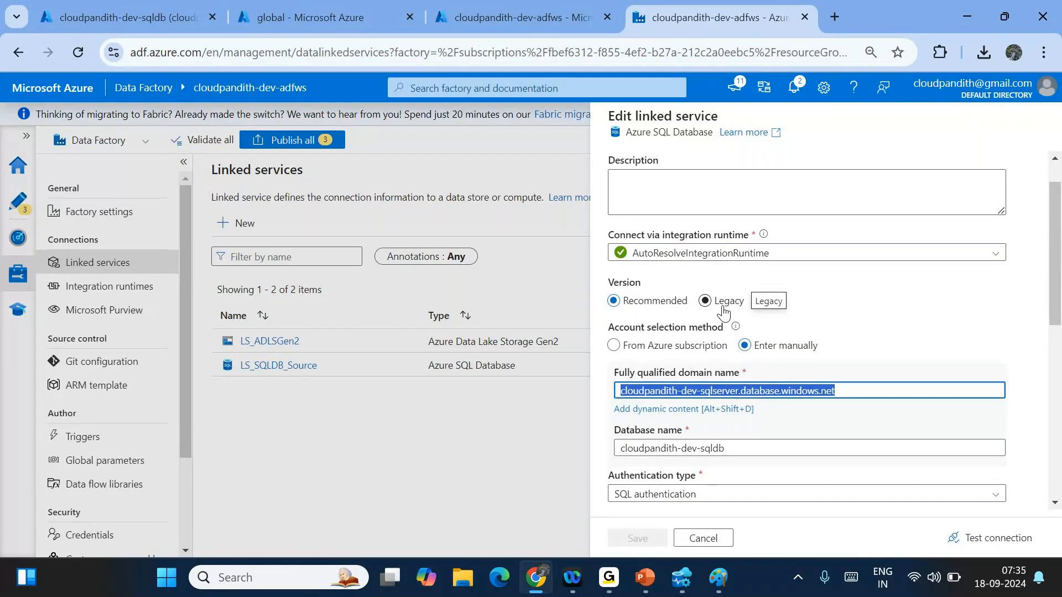
{"action": "left_click", "coordinate": [640, 308]}
{"action": "left_click", "coordinate": [839, 320]}
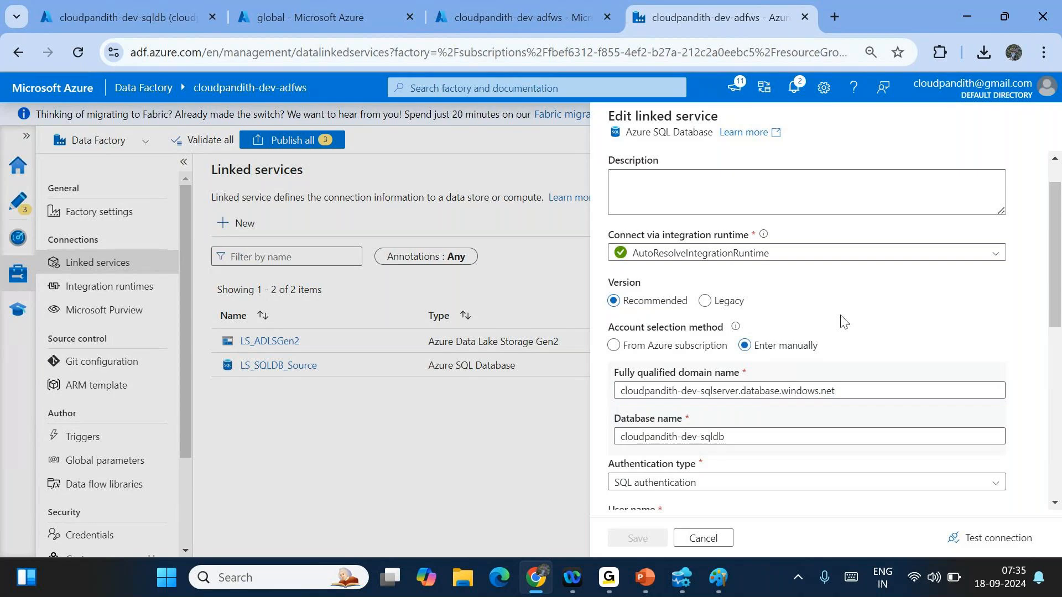
{"action": "scroll", "coordinate": [842, 320], "scroll_direction": "down", "scroll_amount": 1}
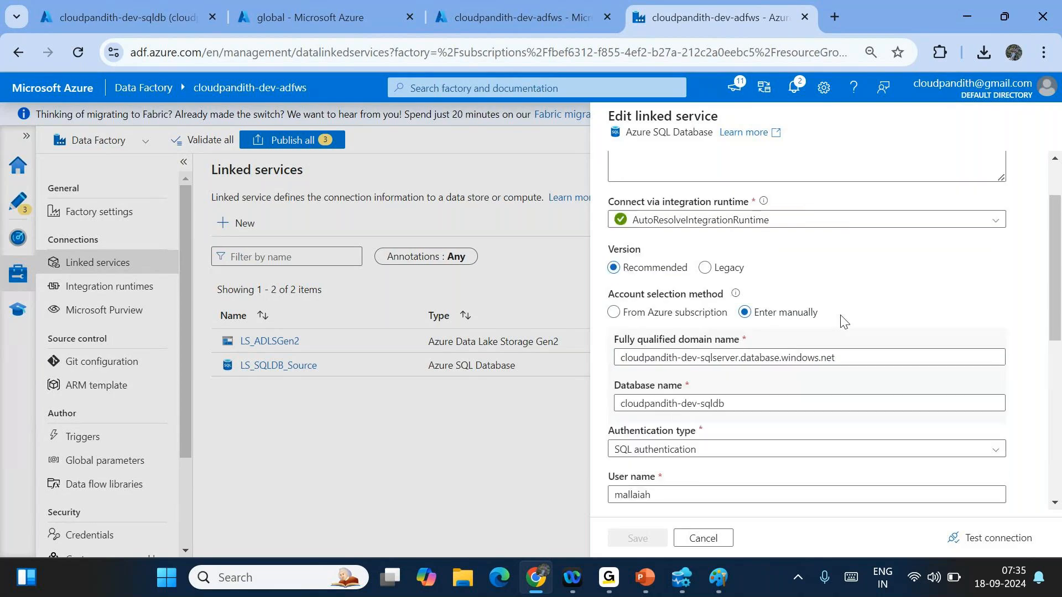
{"action": "scroll", "coordinate": [842, 321], "scroll_direction": "up", "scroll_amount": 2}
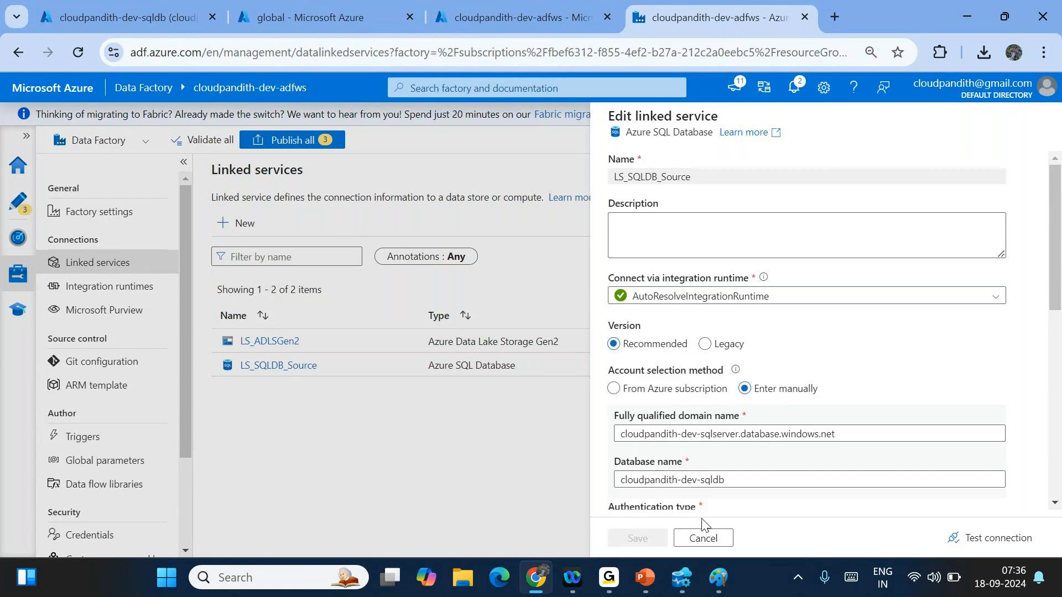
{"action": "left_click", "coordinate": [701, 537]}
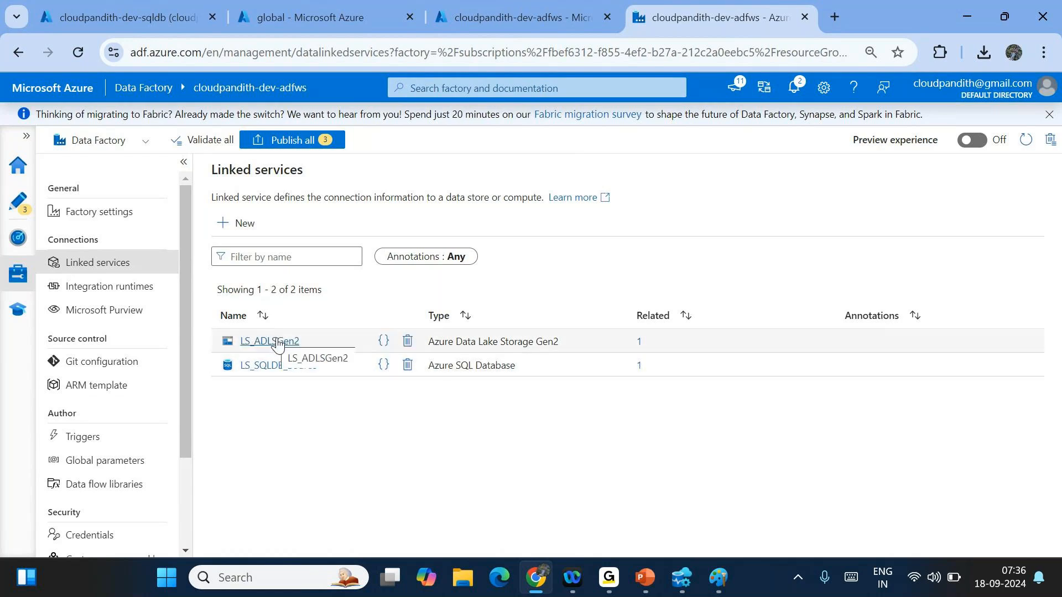
{"action": "left_click", "coordinate": [639, 343]}
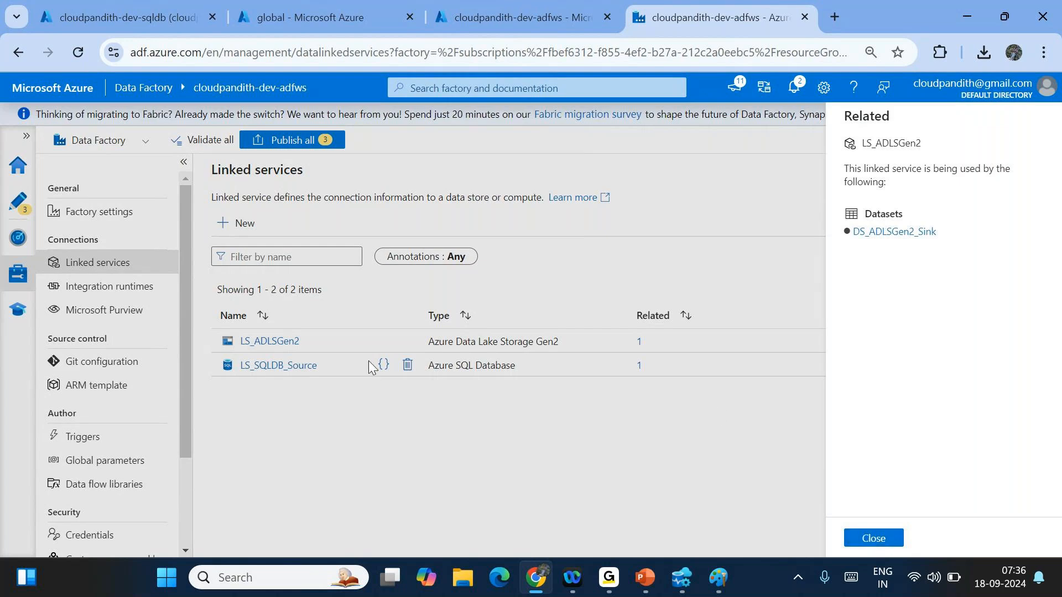
- Reach pl_DataIngestion_Daily through DS_ADLSGen2_Sink's related pipelines, then centre its Copy data1 activity
{"action": "left_click", "coordinate": [891, 237]}
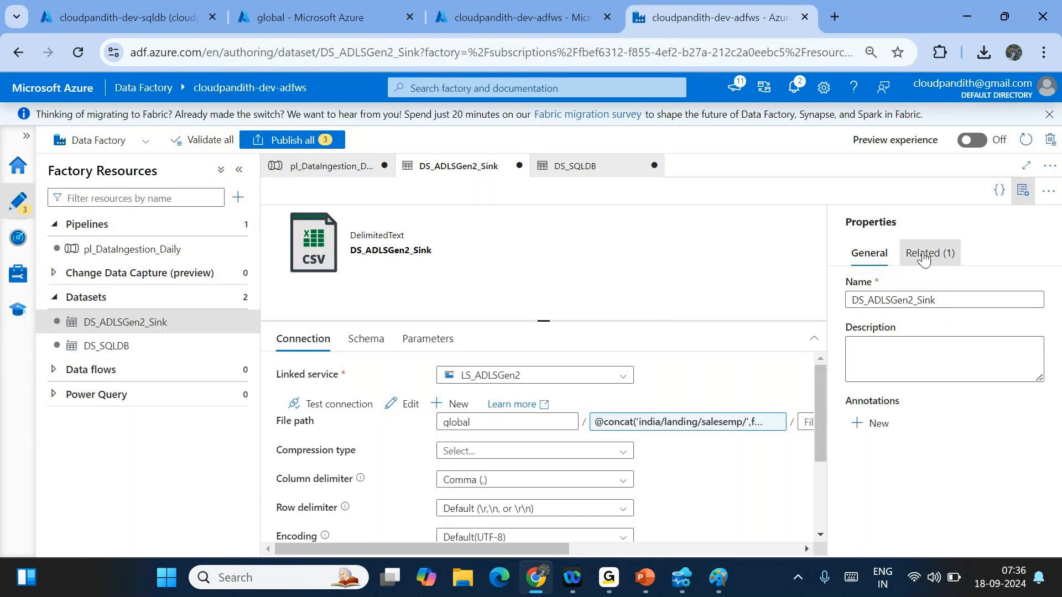
{"action": "left_click", "coordinate": [923, 258]}
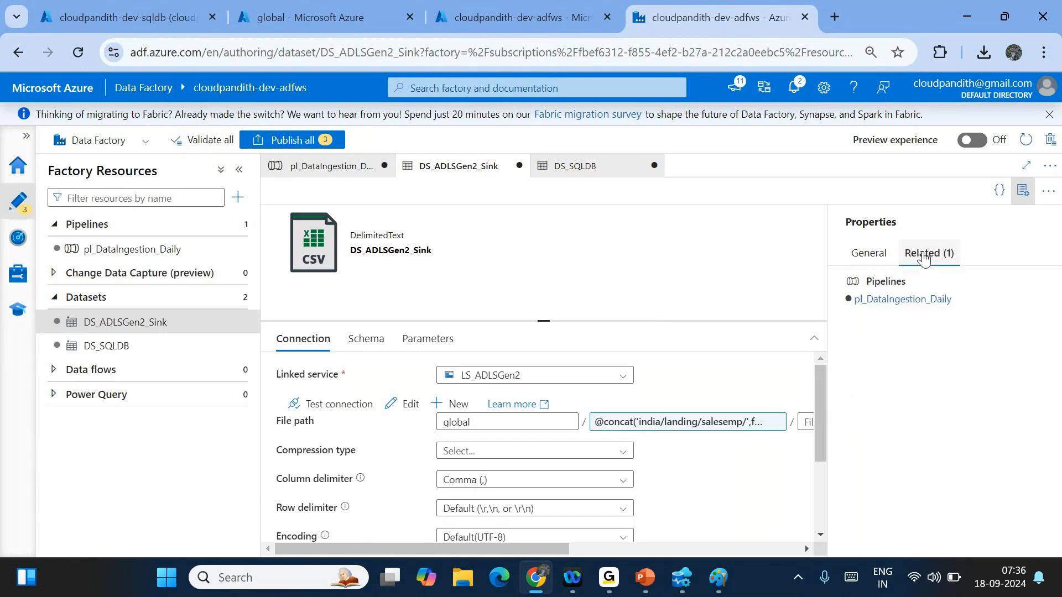
{"action": "left_click", "coordinate": [880, 301]}
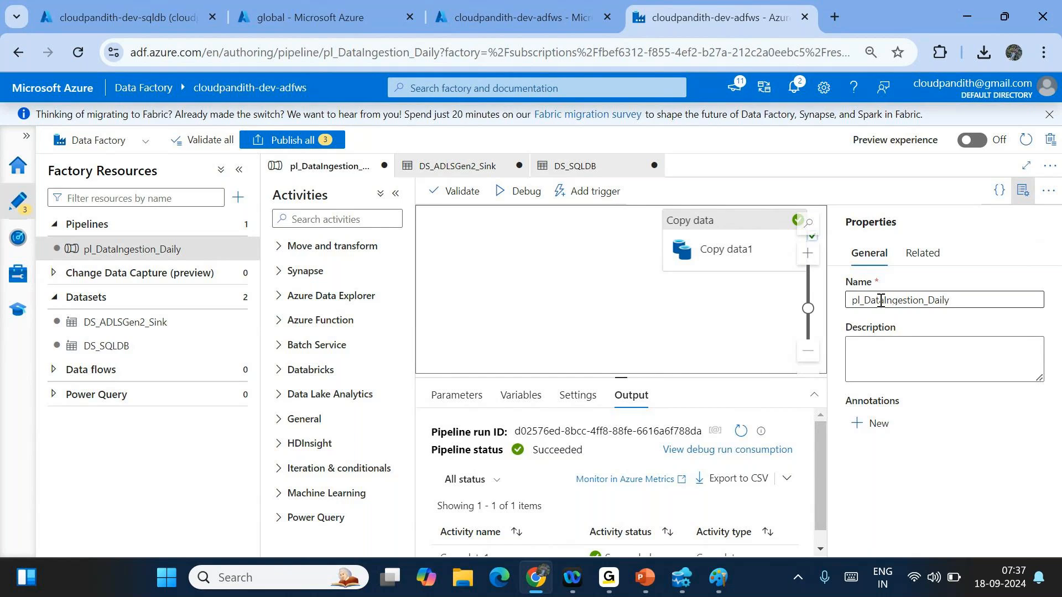
{"action": "left_click_drag", "start_coordinate": [719, 250], "coordinate": [658, 285]}
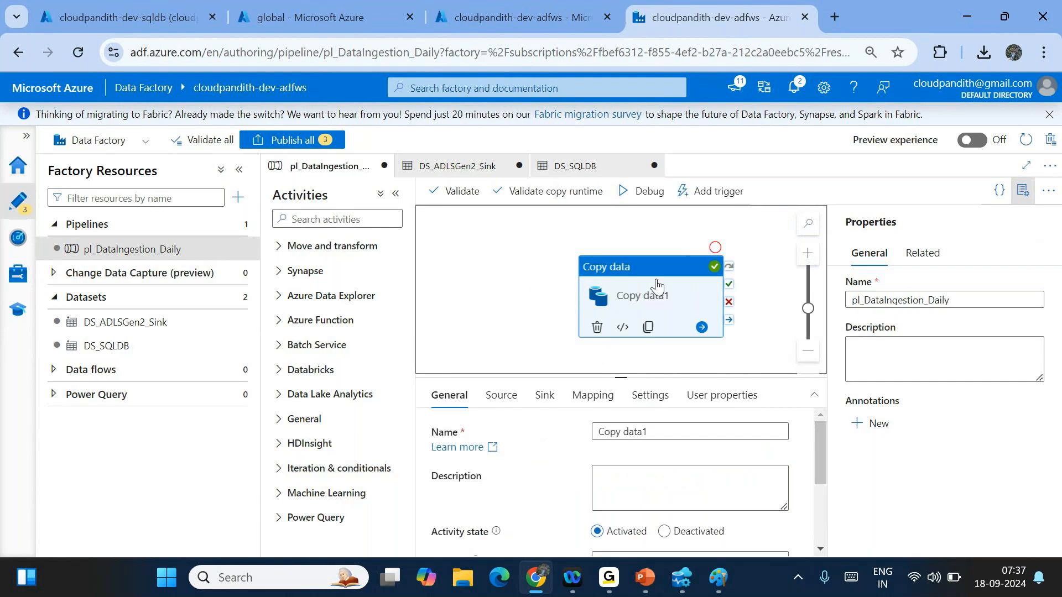